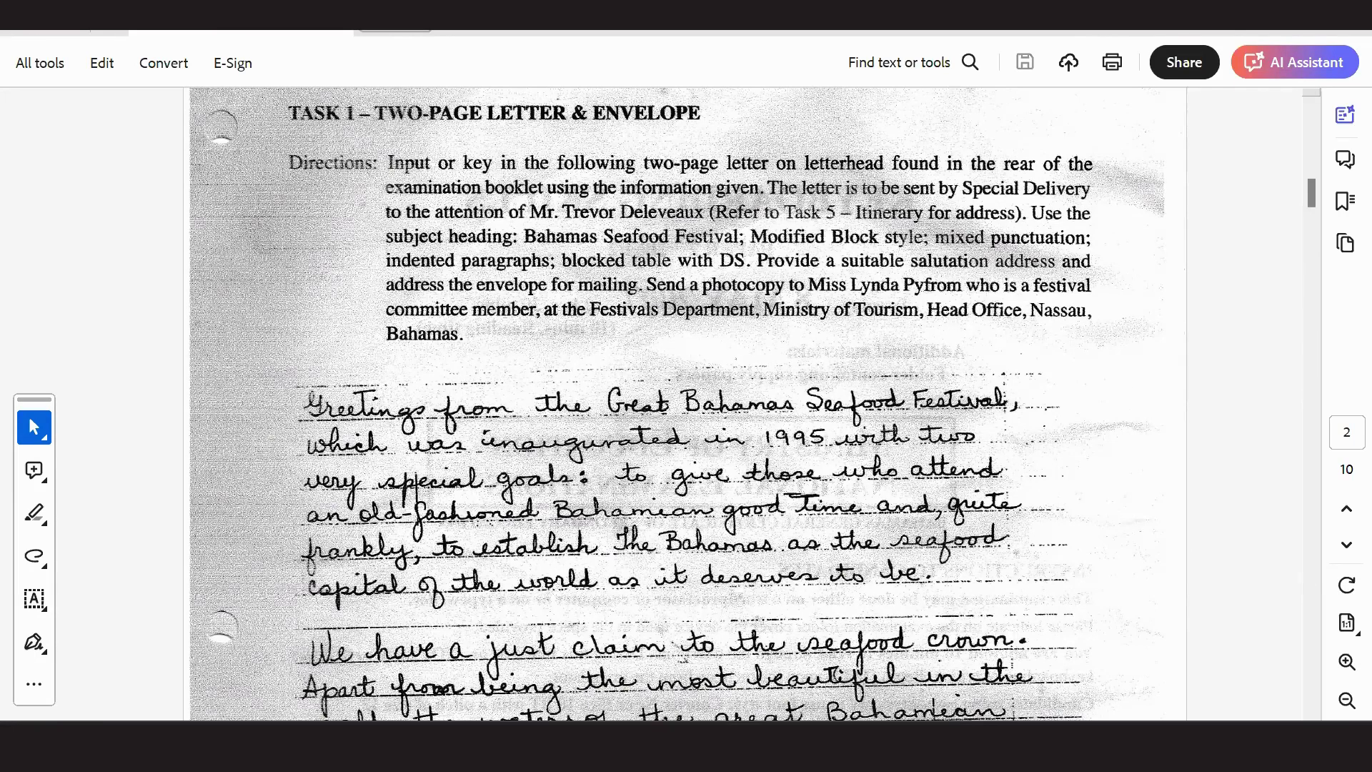
# Switch from the Acrobat exam PDF back to the Word letter on healthier life-styles.
pyautogui.click(789, 743)
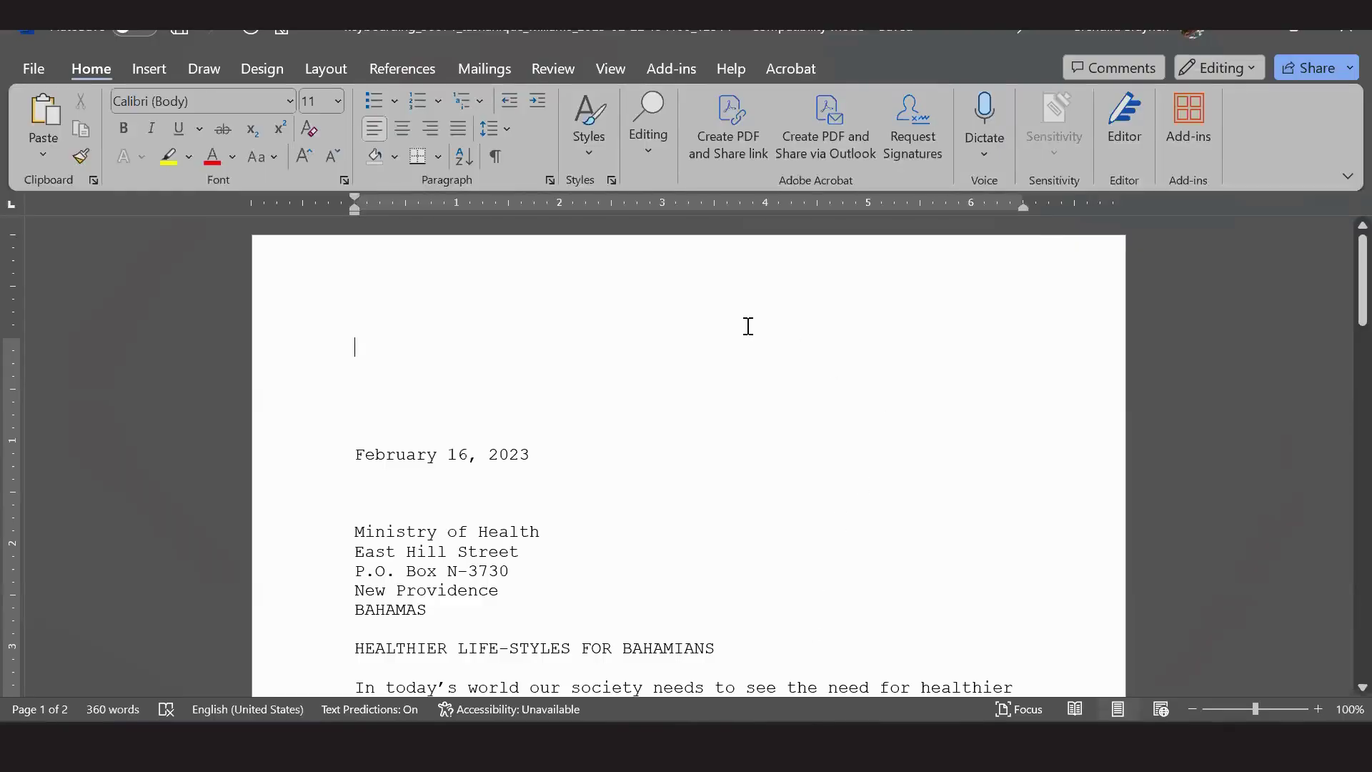
# Scroll through both pages of the letter, then zoom the view out to 80%.
pyautogui.scroll(-2, 748, 353)
pyautogui.scroll(-1, 748, 353)
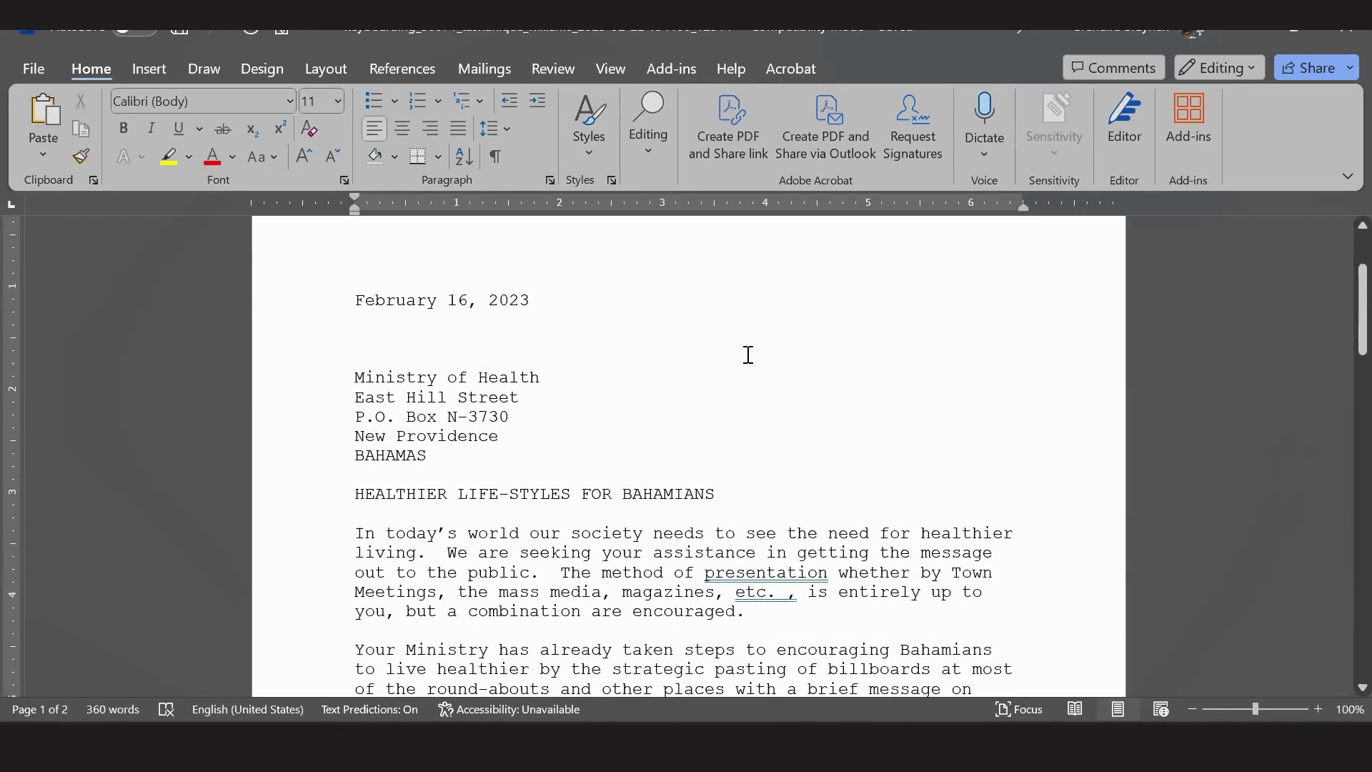
pyautogui.scroll(-4, 748, 353)
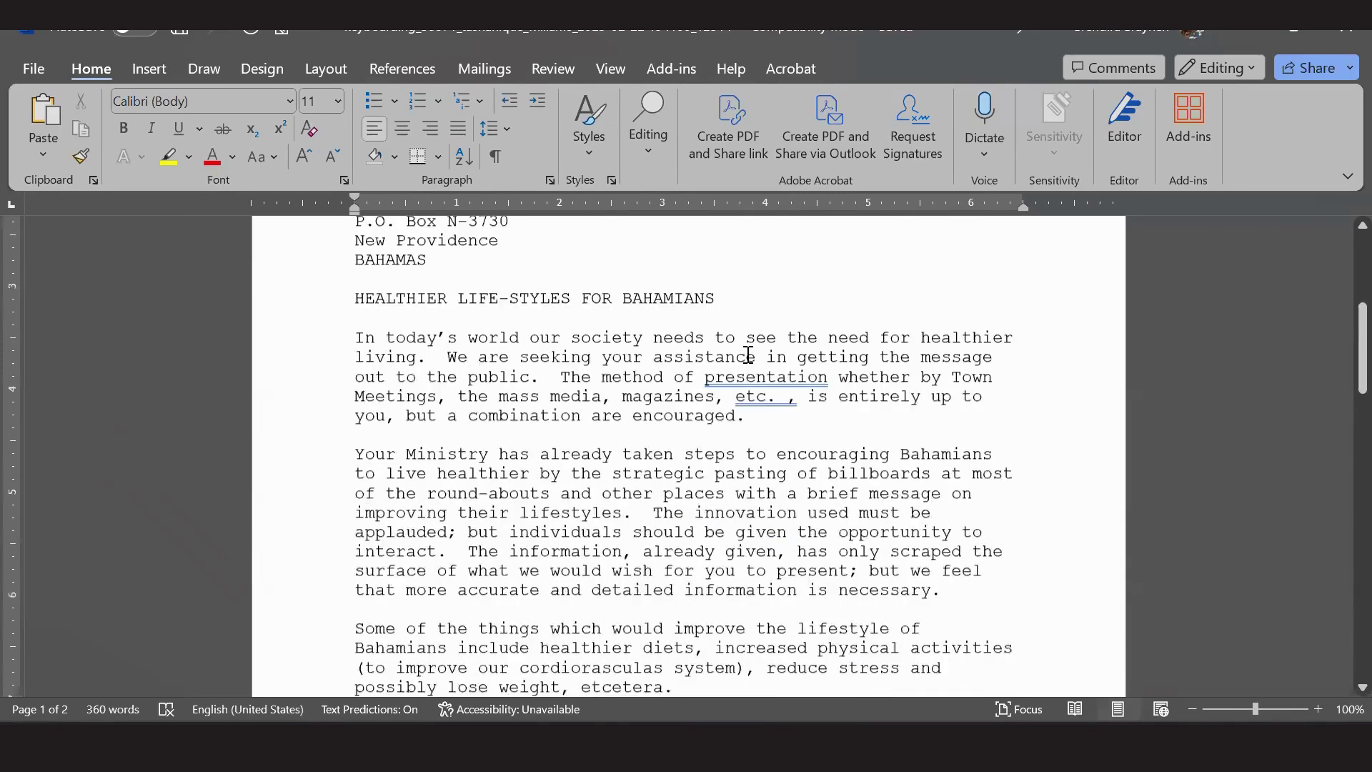
pyautogui.scroll(-20, 748, 354)
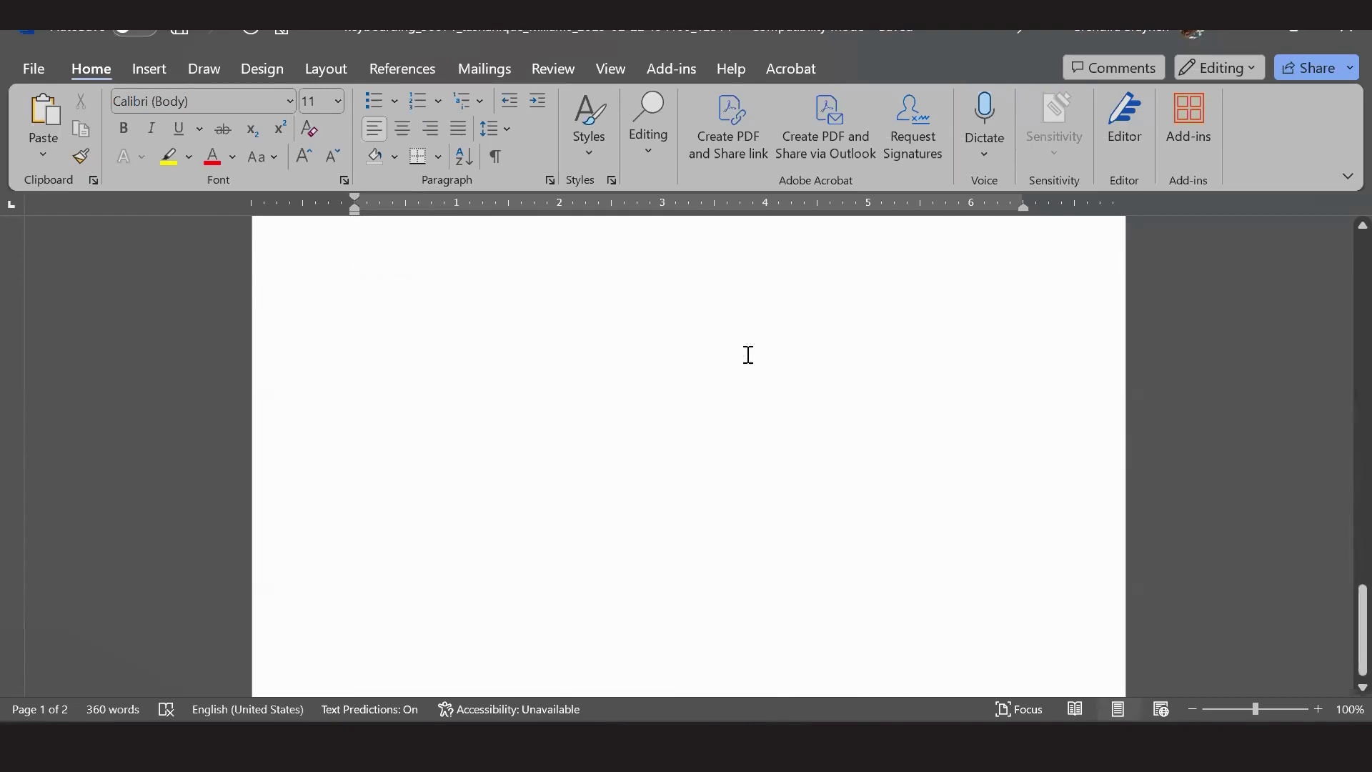
pyautogui.scroll(20, 748, 354)
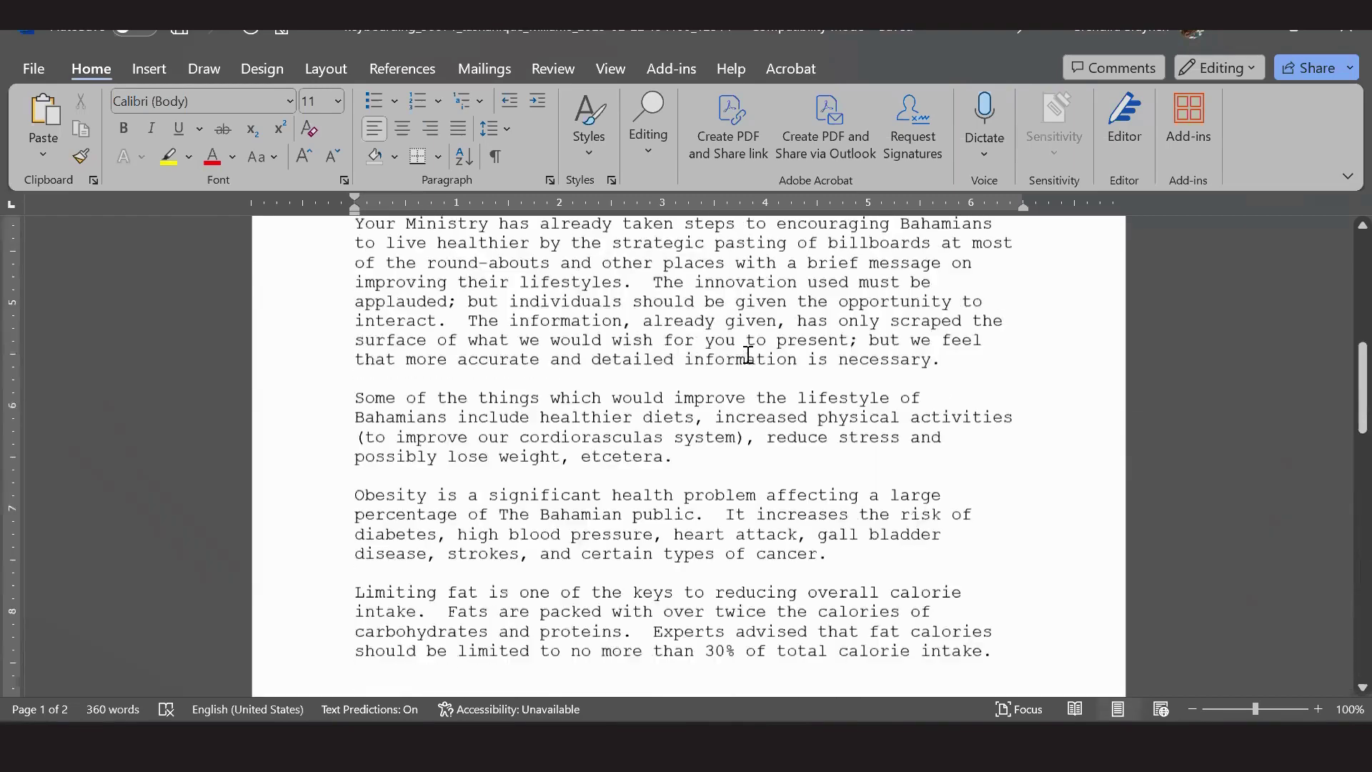
pyautogui.scroll(17, 749, 354)
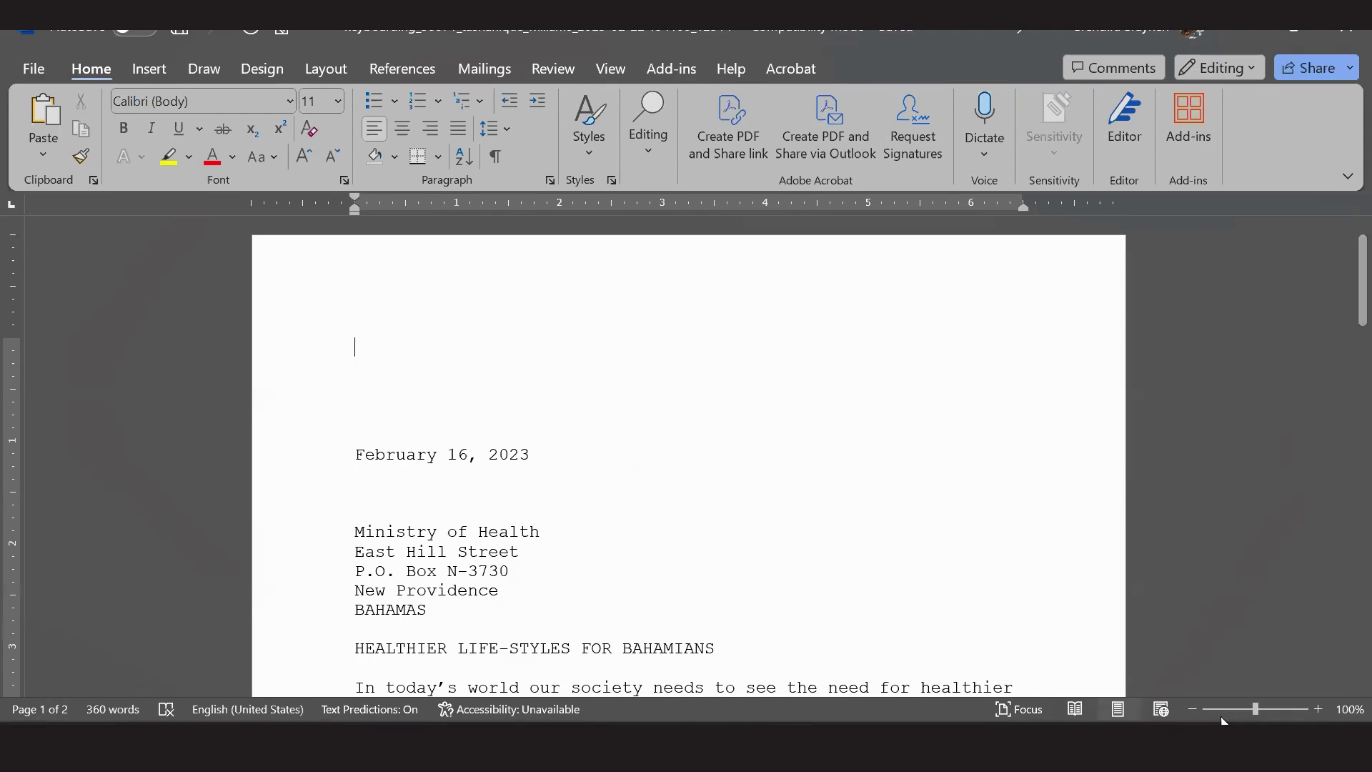
pyautogui.click(1195, 708)
pyautogui.click(1194, 707)
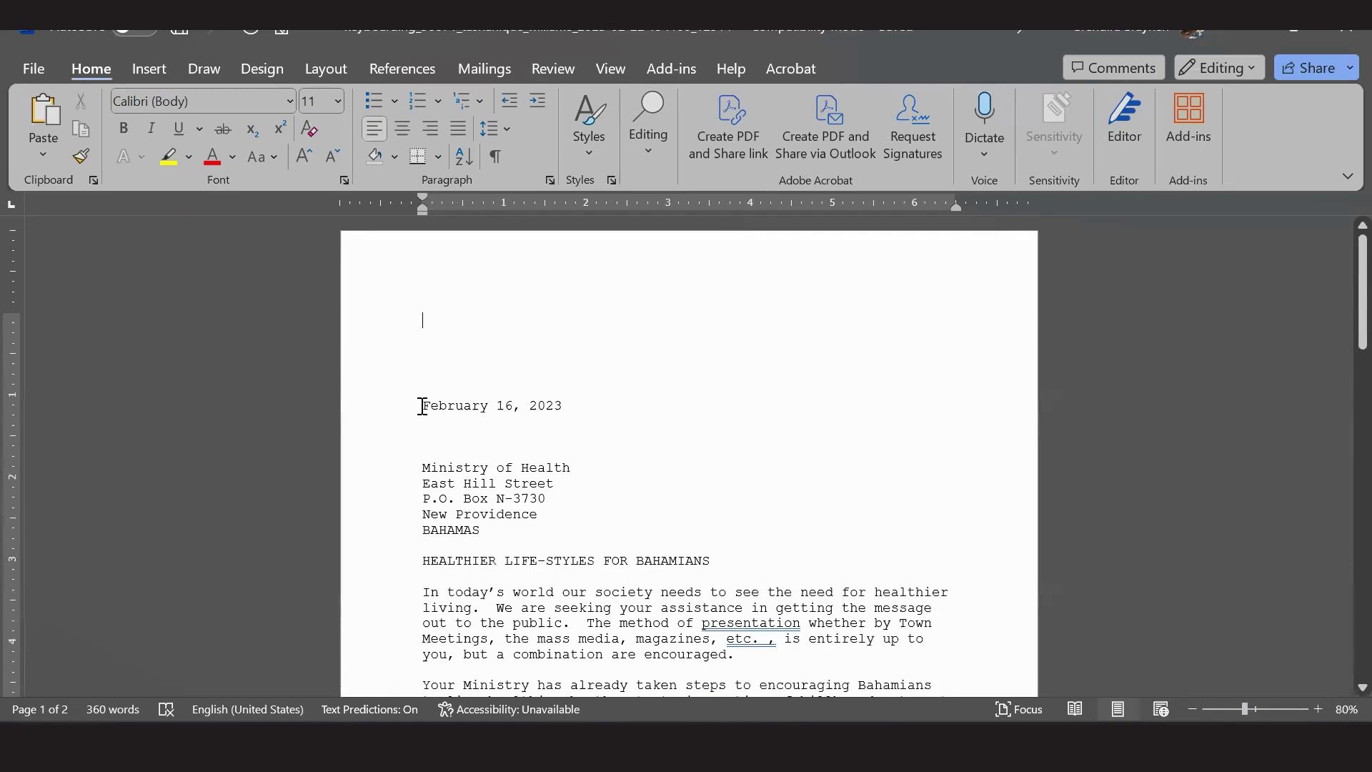
# Check the date line, Ministry of Health address and HEALTHIER LIFE-STYLES FOR BAHAMIANS heading.
pyautogui.click(422, 409)
pyautogui.click(420, 423)
pyautogui.click(426, 467)
pyautogui.click(415, 530)
pyautogui.moveTo(420, 561); pyautogui.dragTo(702, 562)
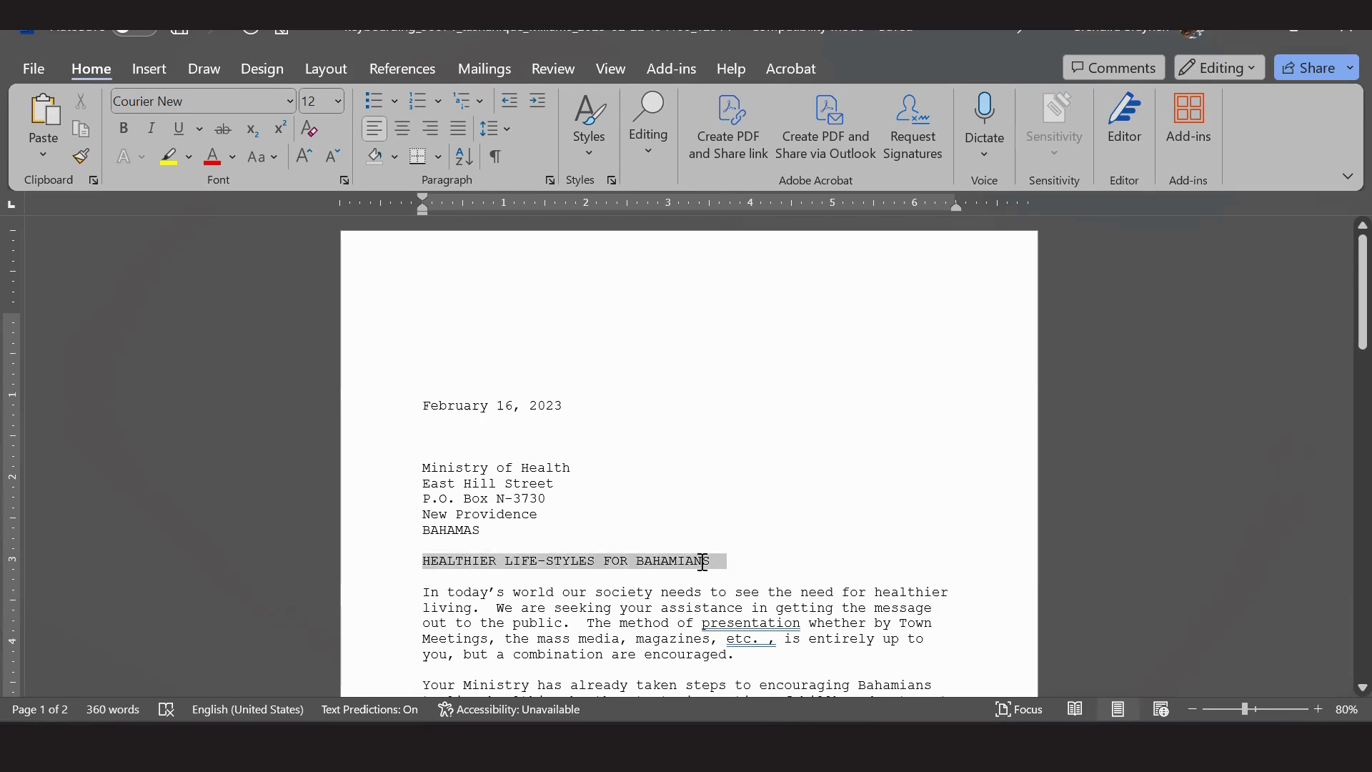
pyautogui.click(661, 562)
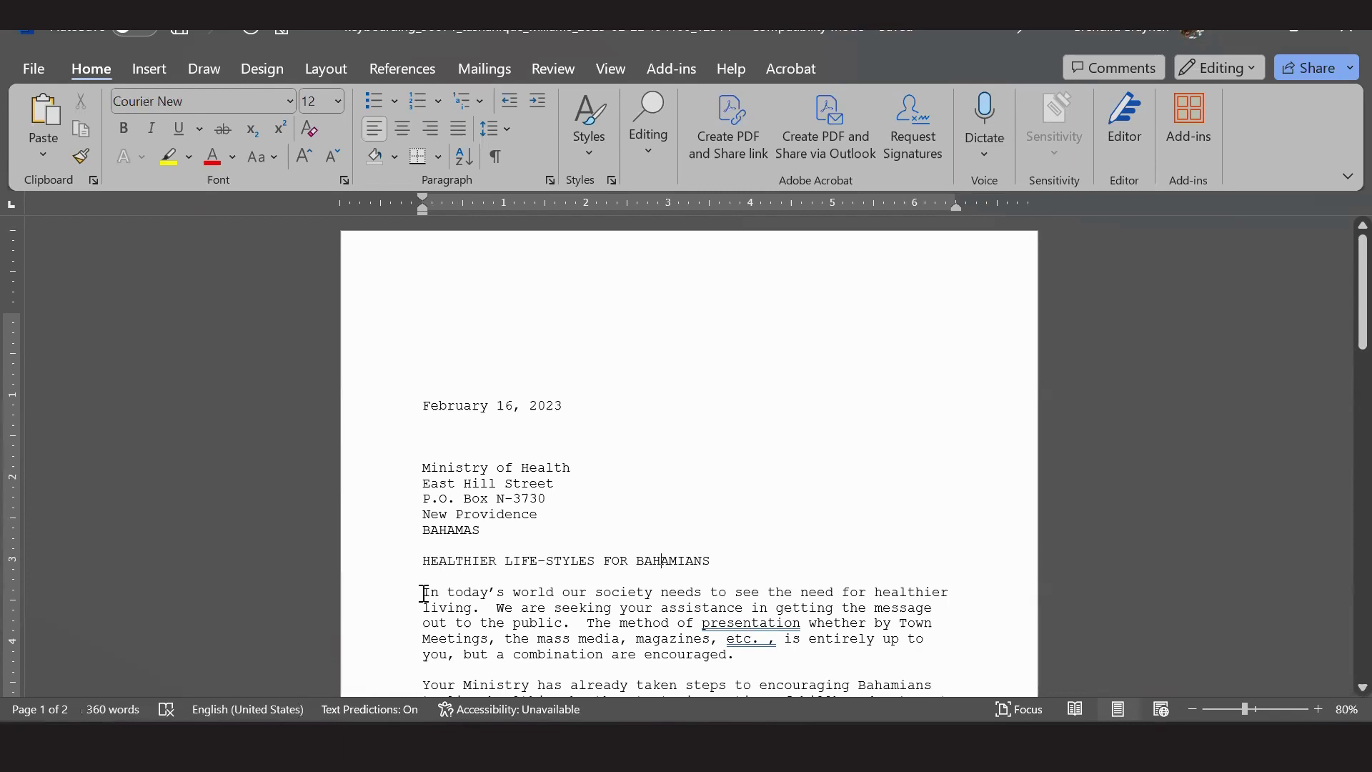
pyautogui.click(423, 593)
# Scroll through page 2 of the letter, then bring up the exam task sheet in Acrobat.
pyautogui.scroll(-1, 451, 529)
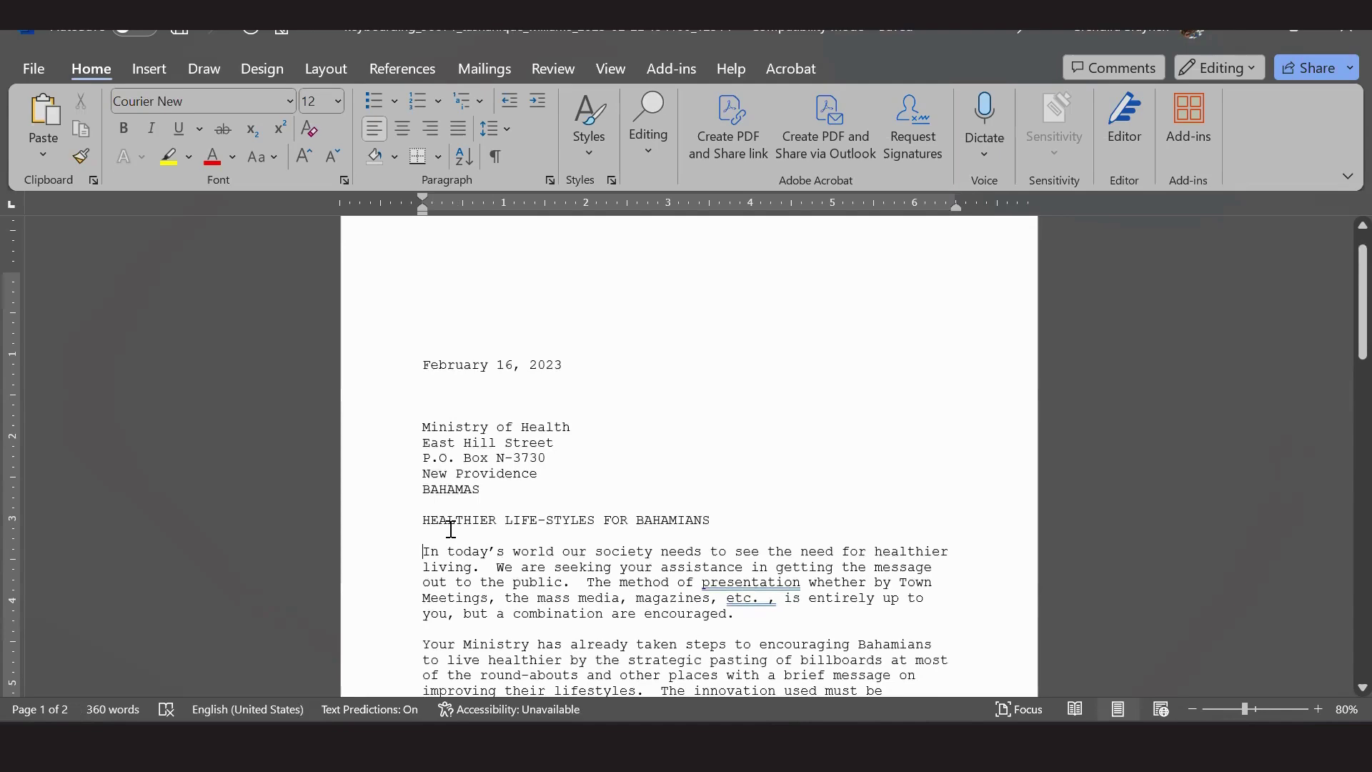
pyautogui.scroll(-6, 451, 530)
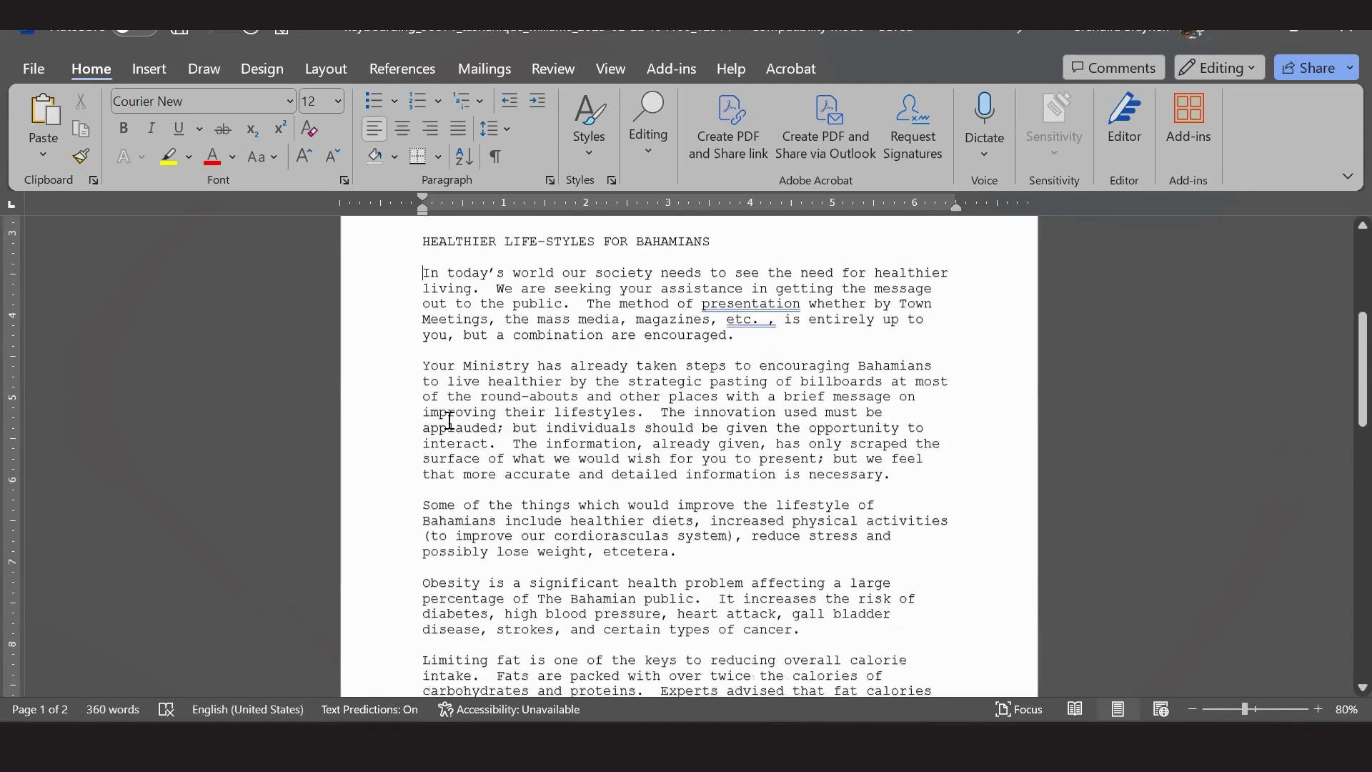
pyautogui.scroll(-8, 449, 420)
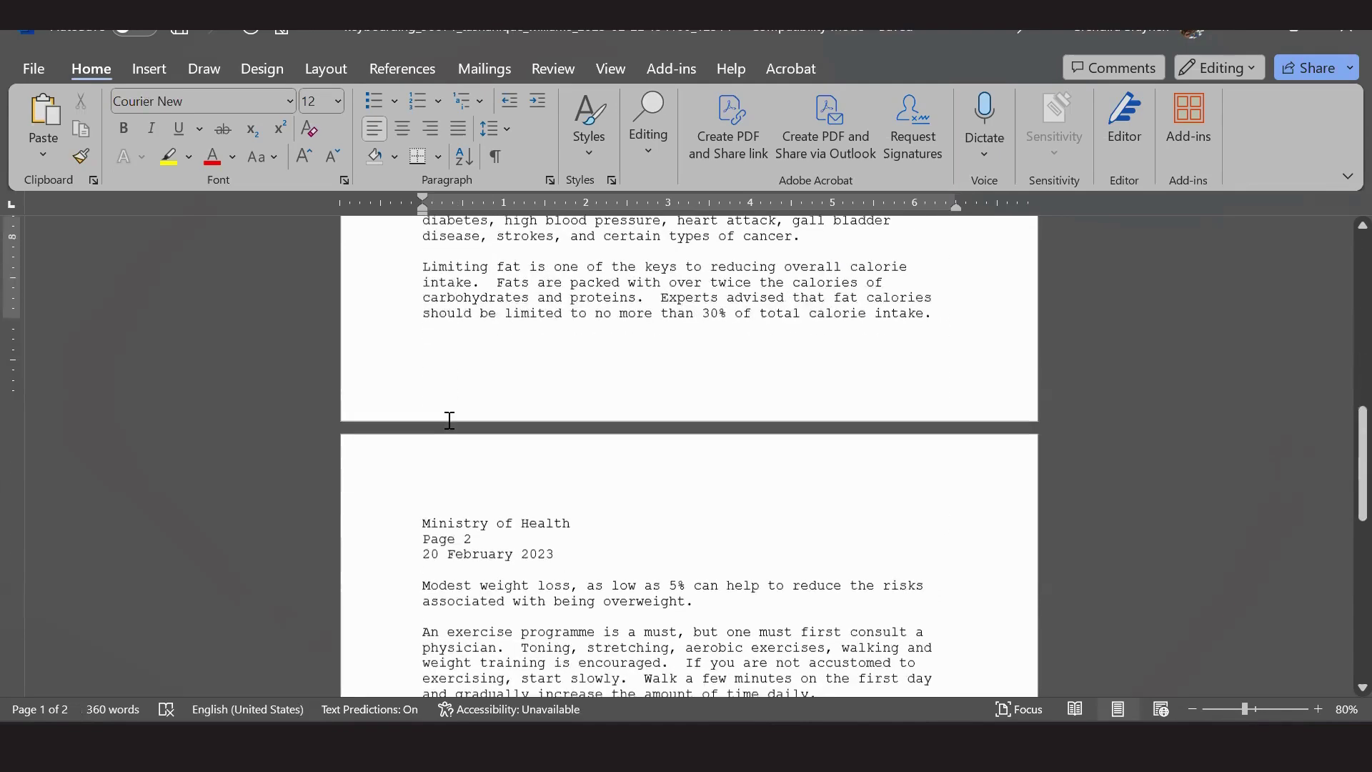
pyautogui.scroll(-2, 450, 420)
pyautogui.scroll(4, 449, 421)
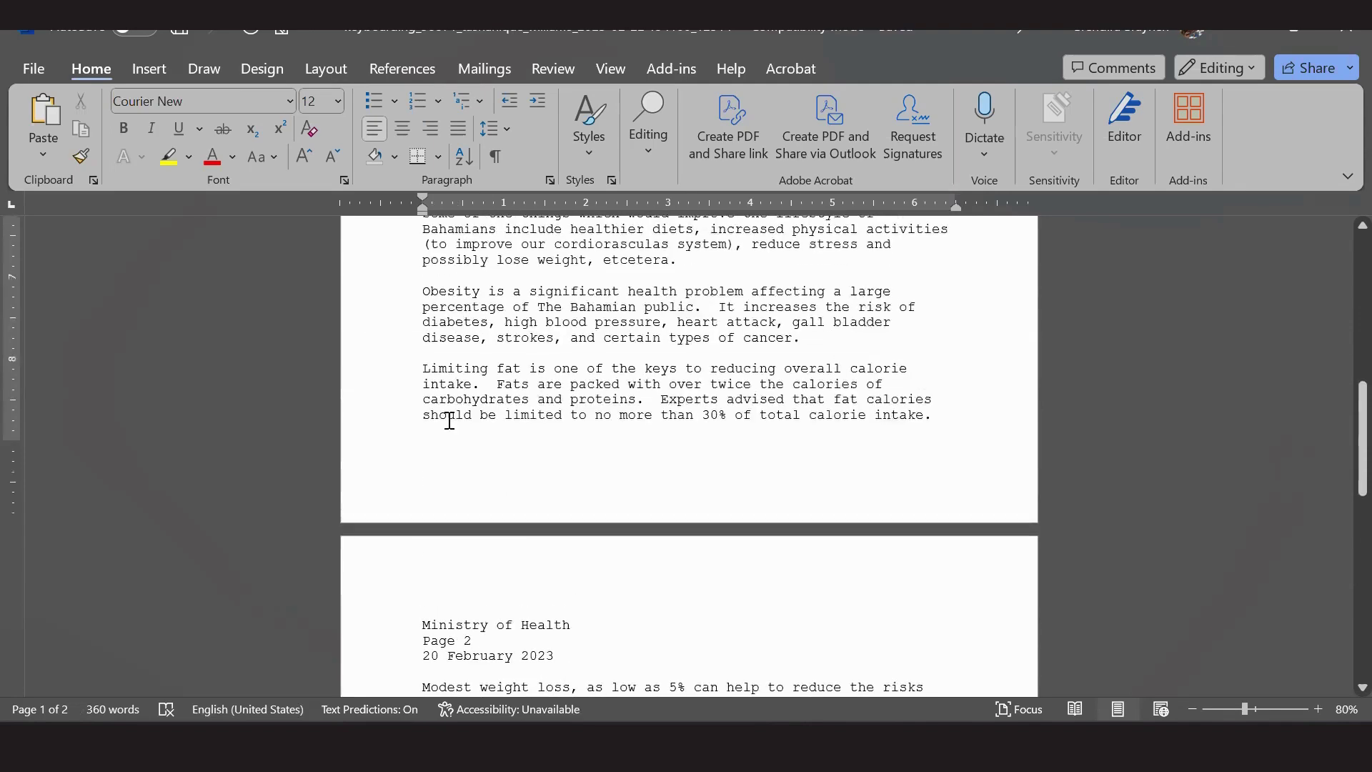
pyautogui.scroll(-2, 449, 420)
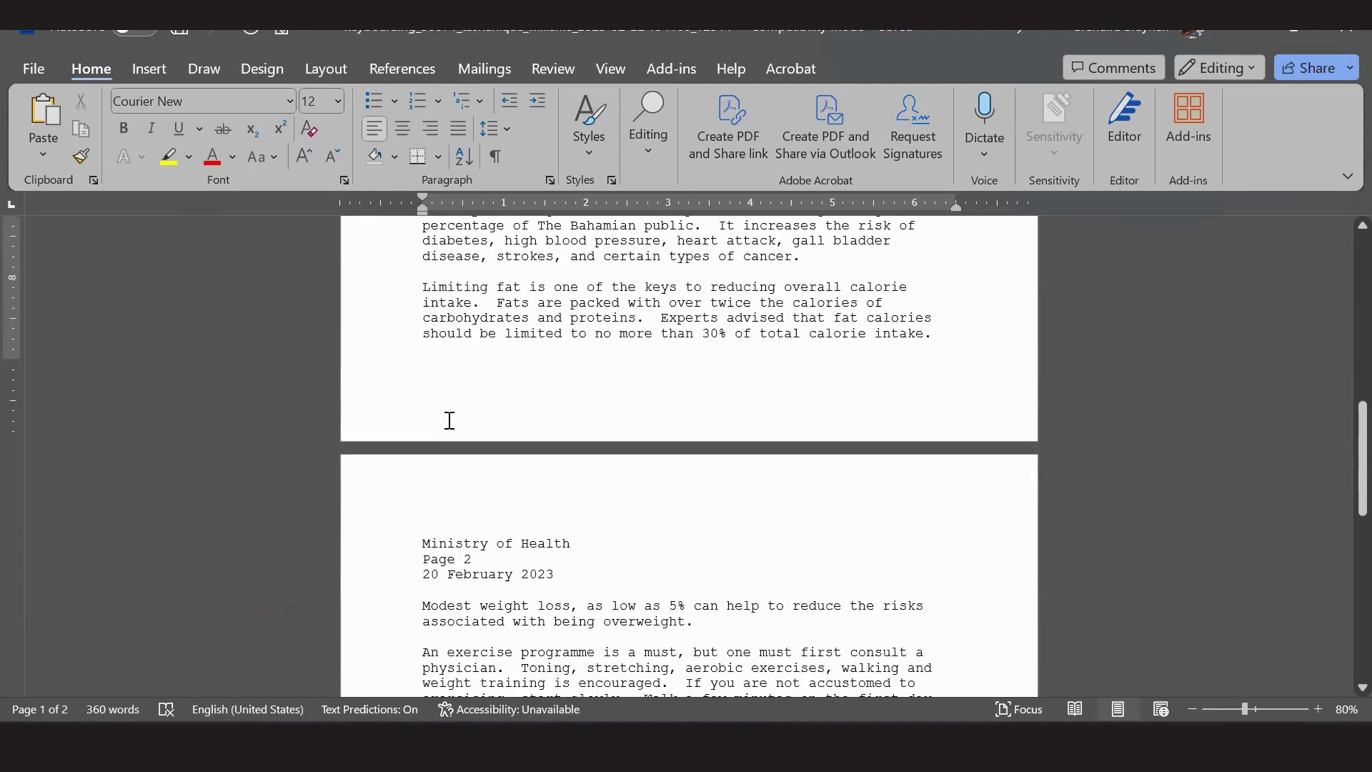
pyautogui.scroll(-1, 449, 420)
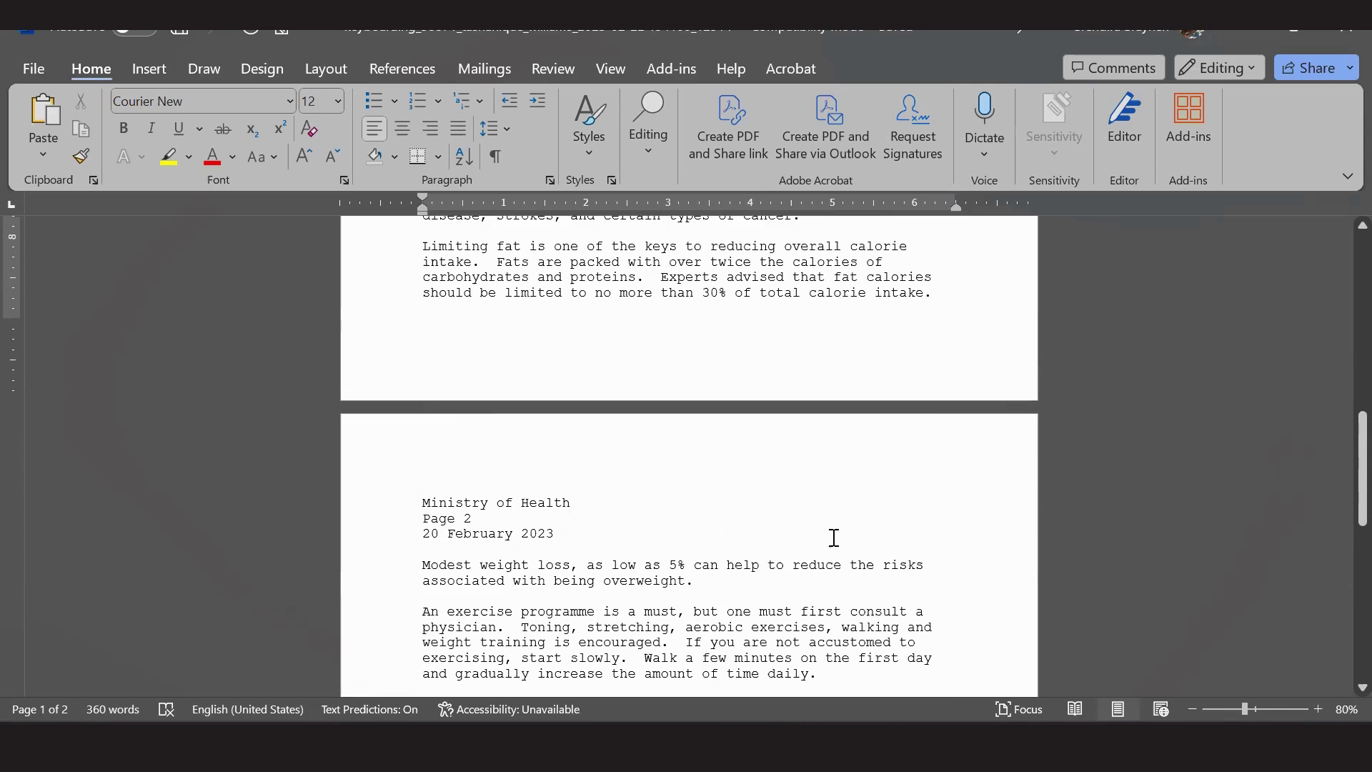
pyautogui.click(979, 723)
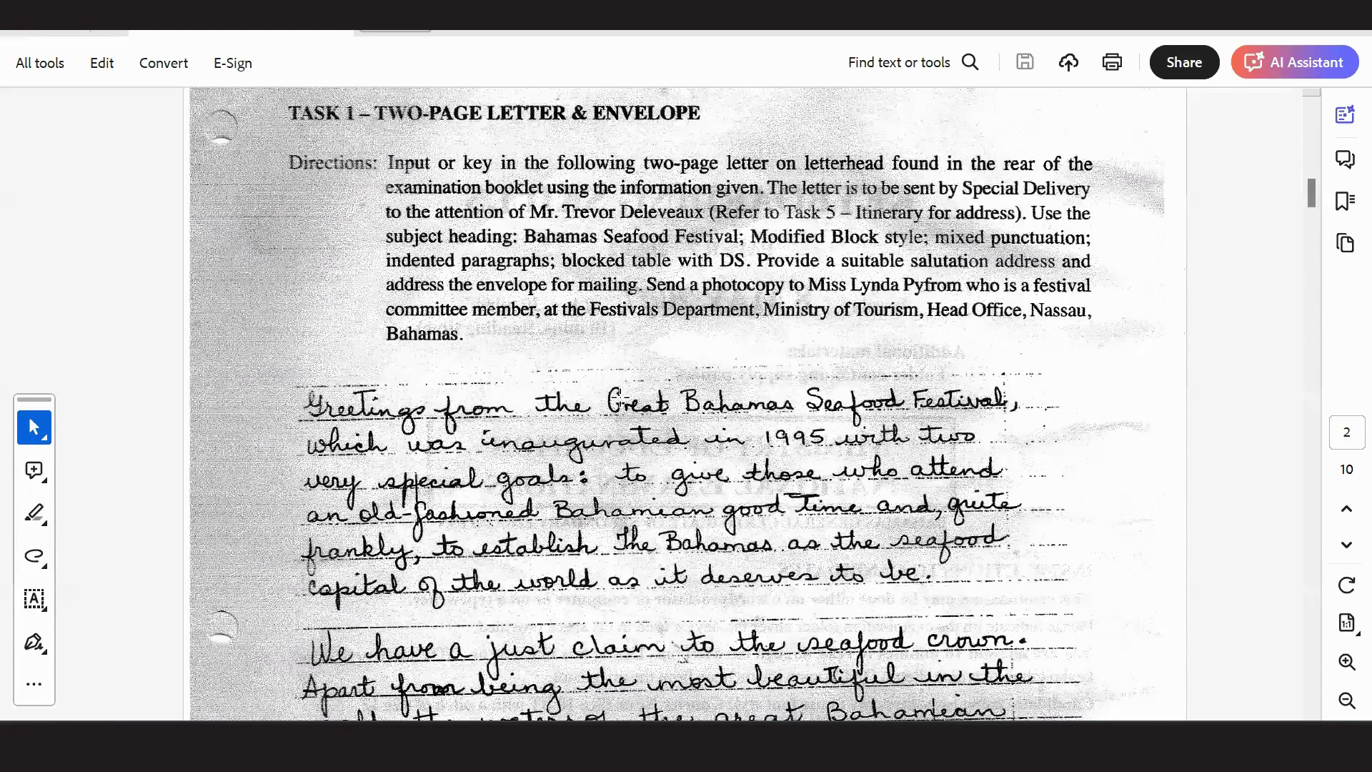
# Scroll through PDF pages 2–4 including the fish and shellfish table, then return to Word.
pyautogui.scroll(-15, 621, 403)
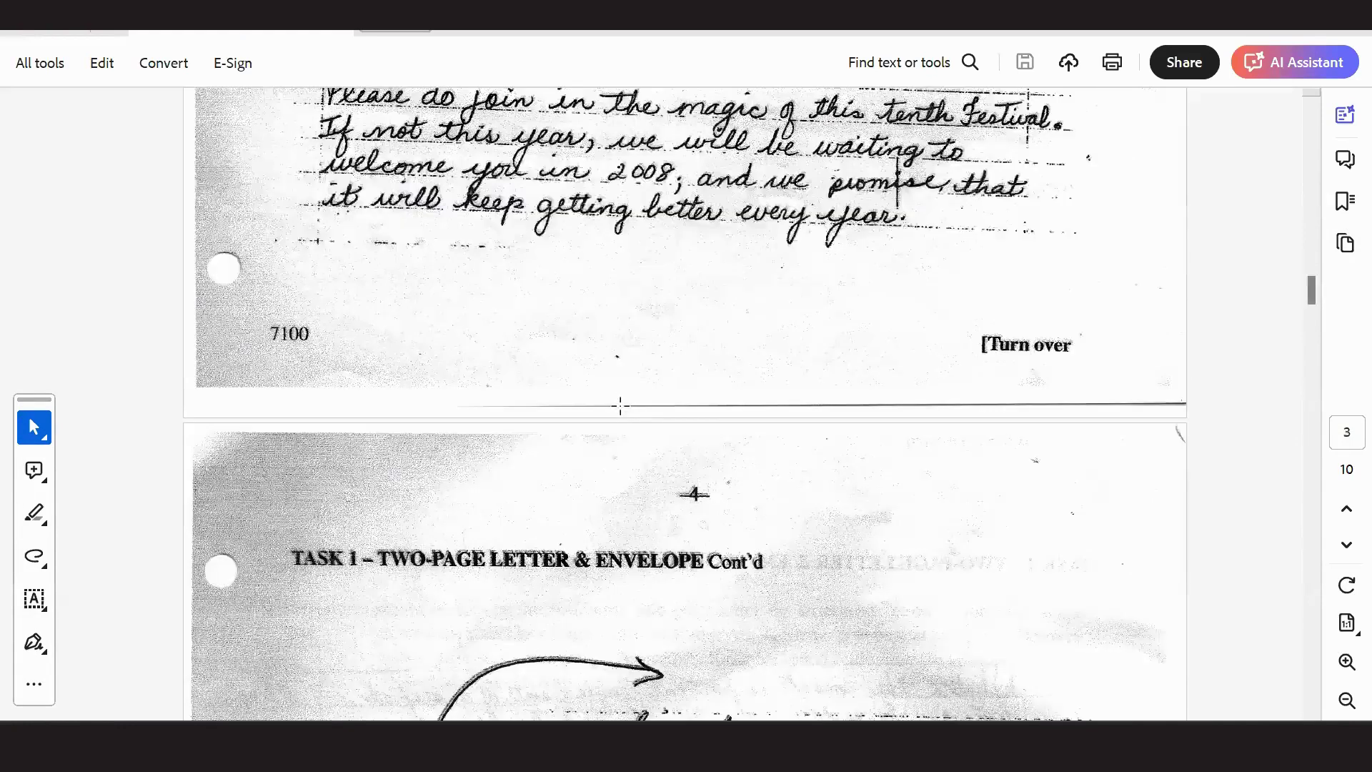
pyautogui.scroll(-10, 621, 408)
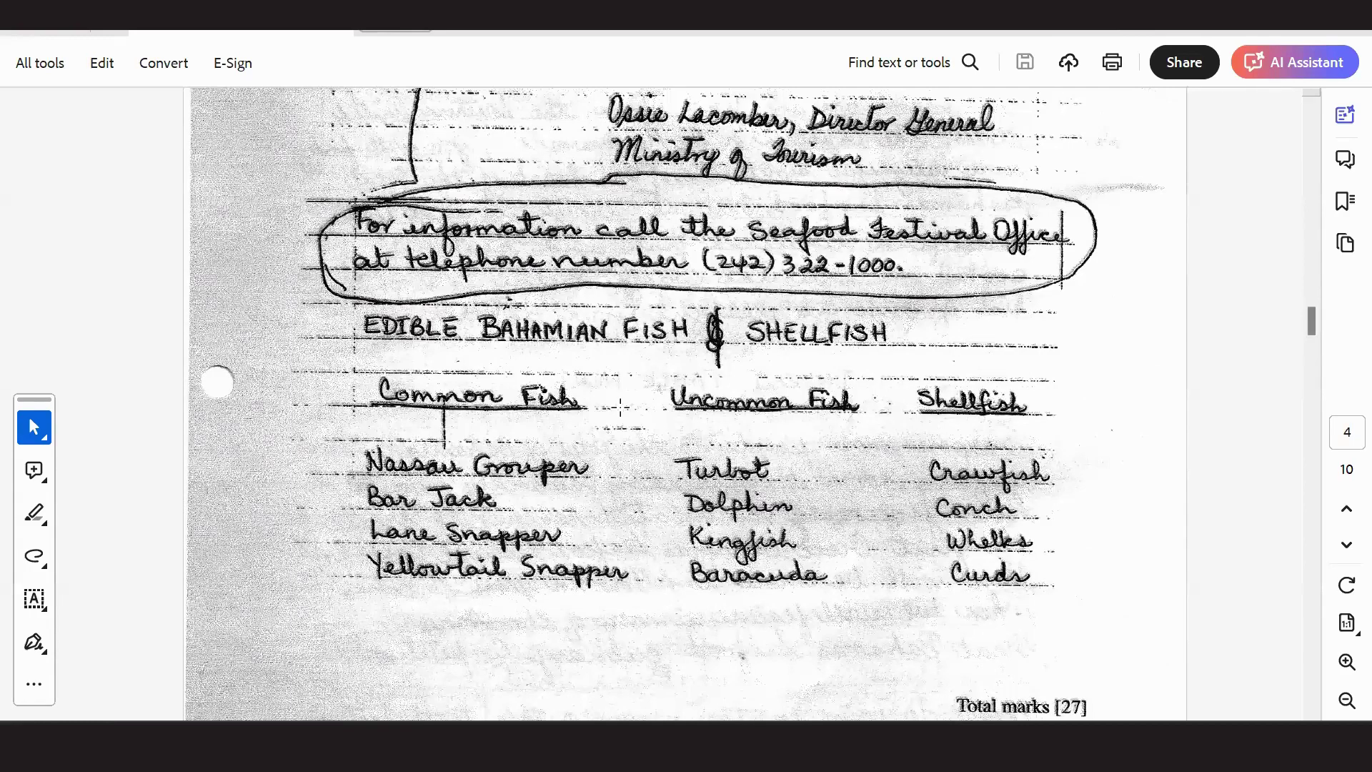
pyautogui.scroll(15, 620, 407)
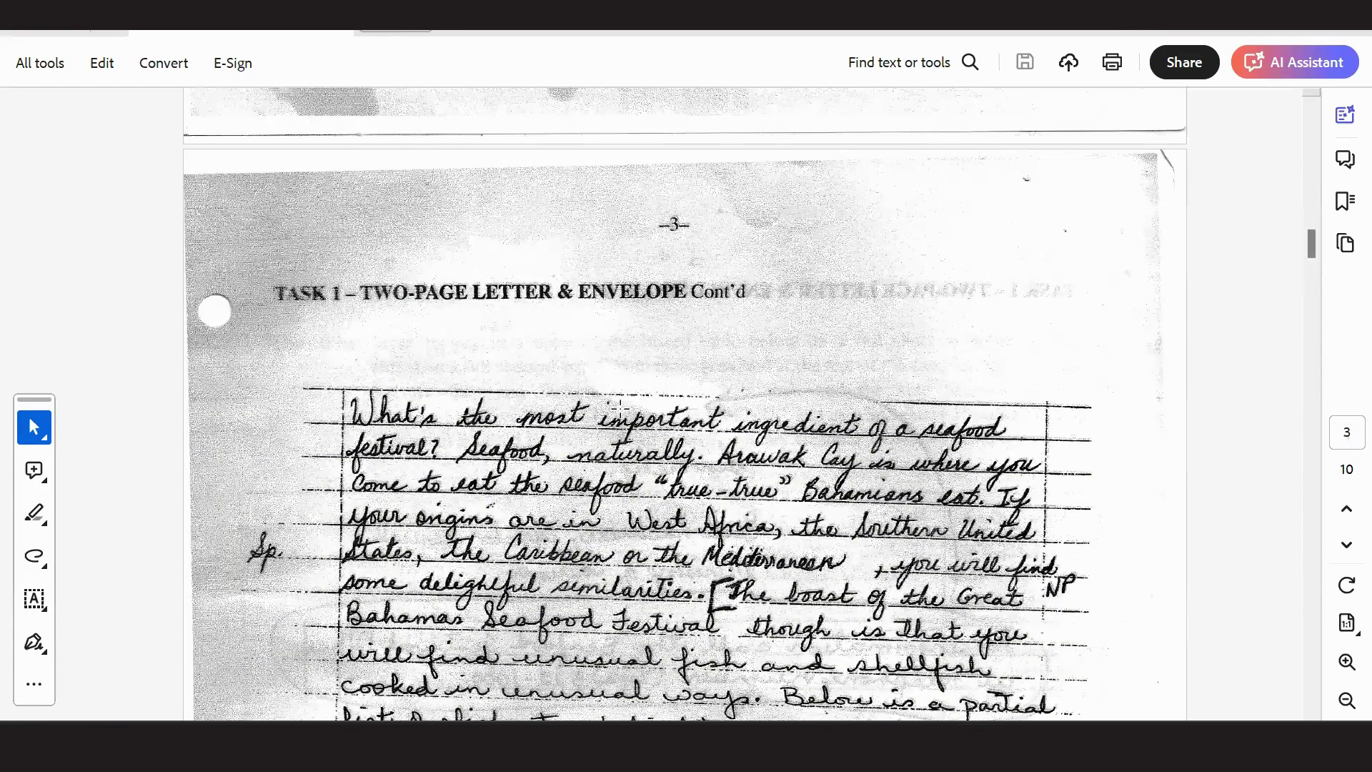
pyautogui.scroll(10, 472, 207)
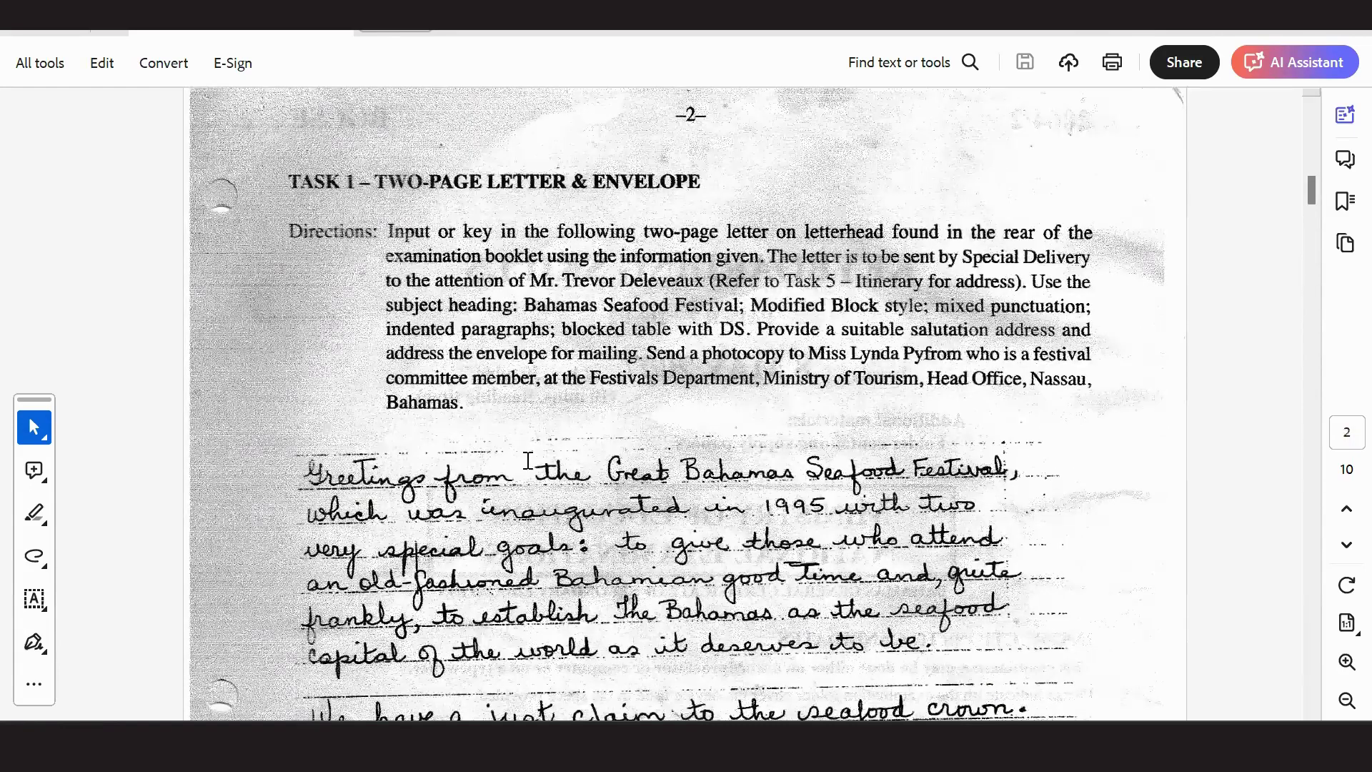
pyautogui.hotkey('alt', 'Tab')
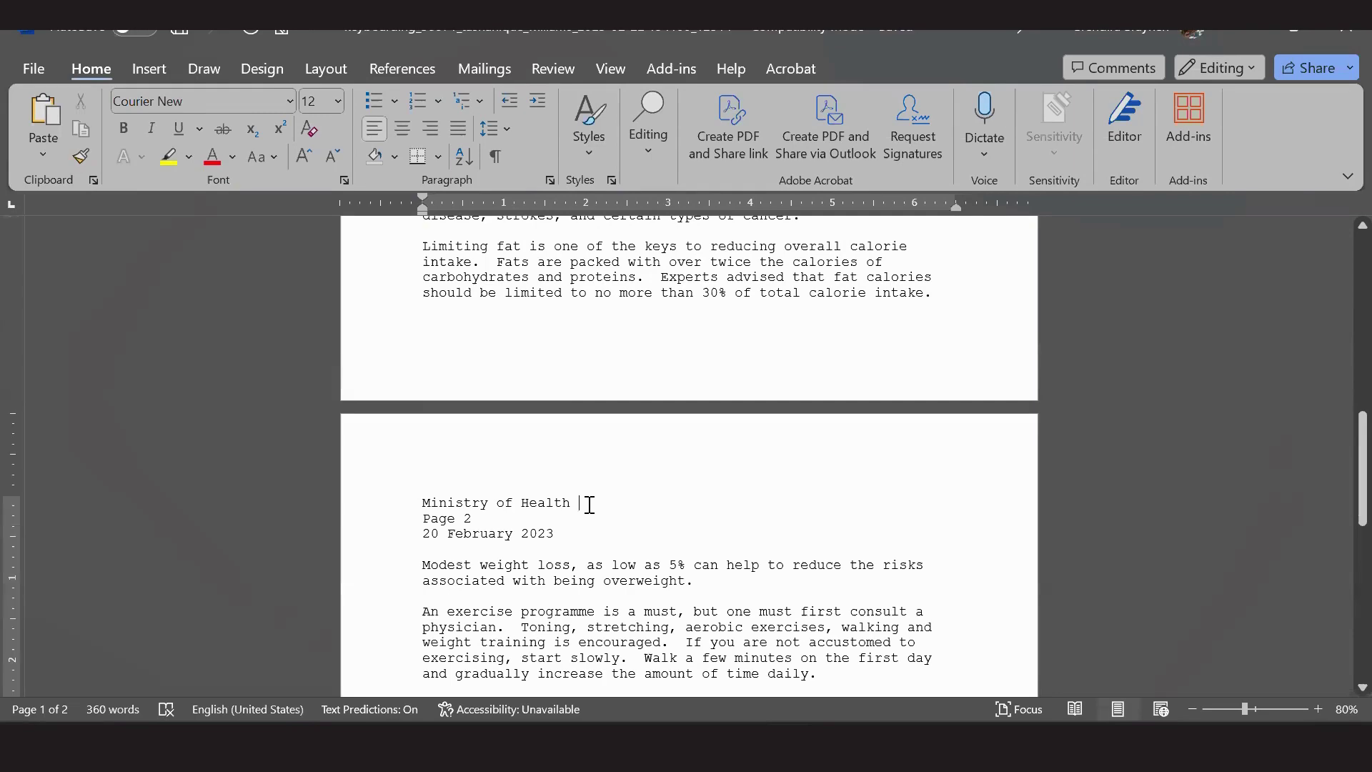
# Select the Ministry of Health line and the '20 February 2023' date in page 2's header.
pyautogui.moveTo(590, 505); pyautogui.dragTo(425, 505)
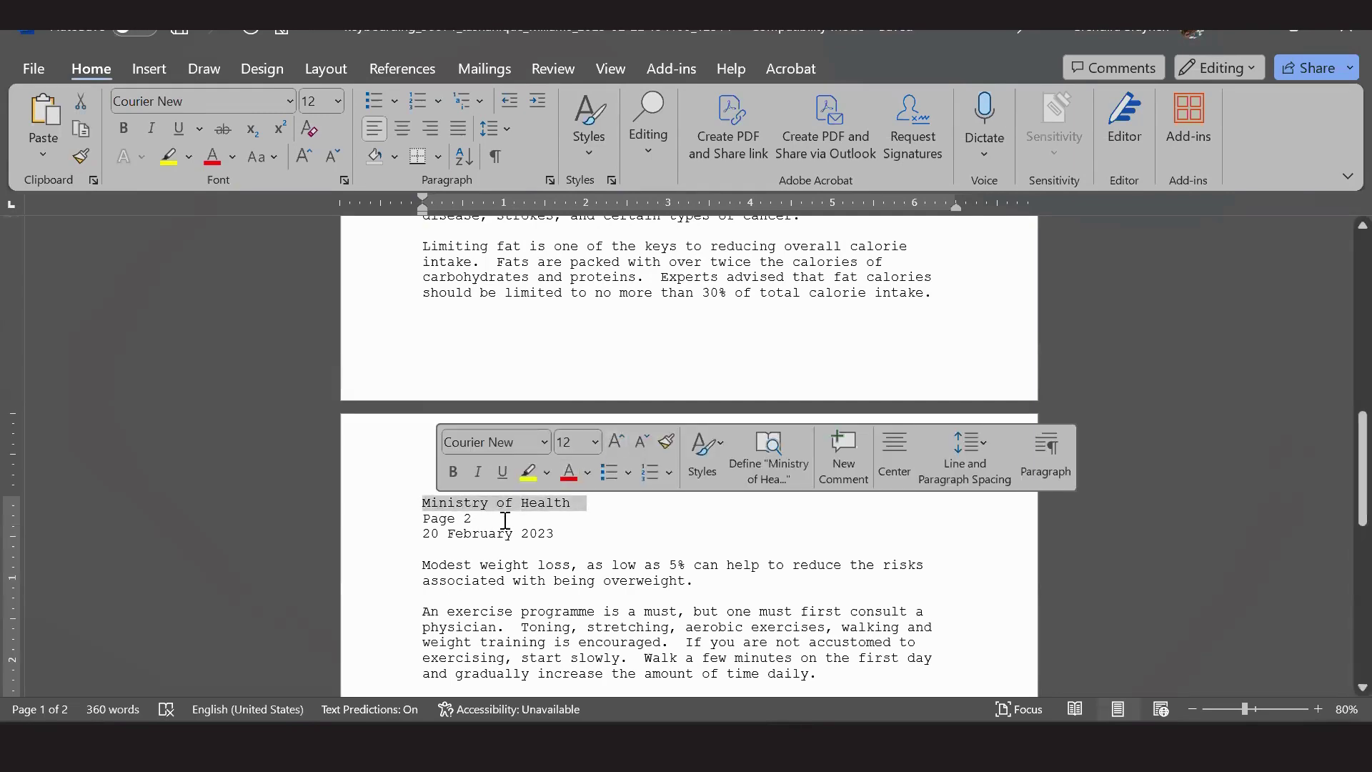
pyautogui.scroll(3, 591, 377)
pyautogui.scroll(10, 591, 376)
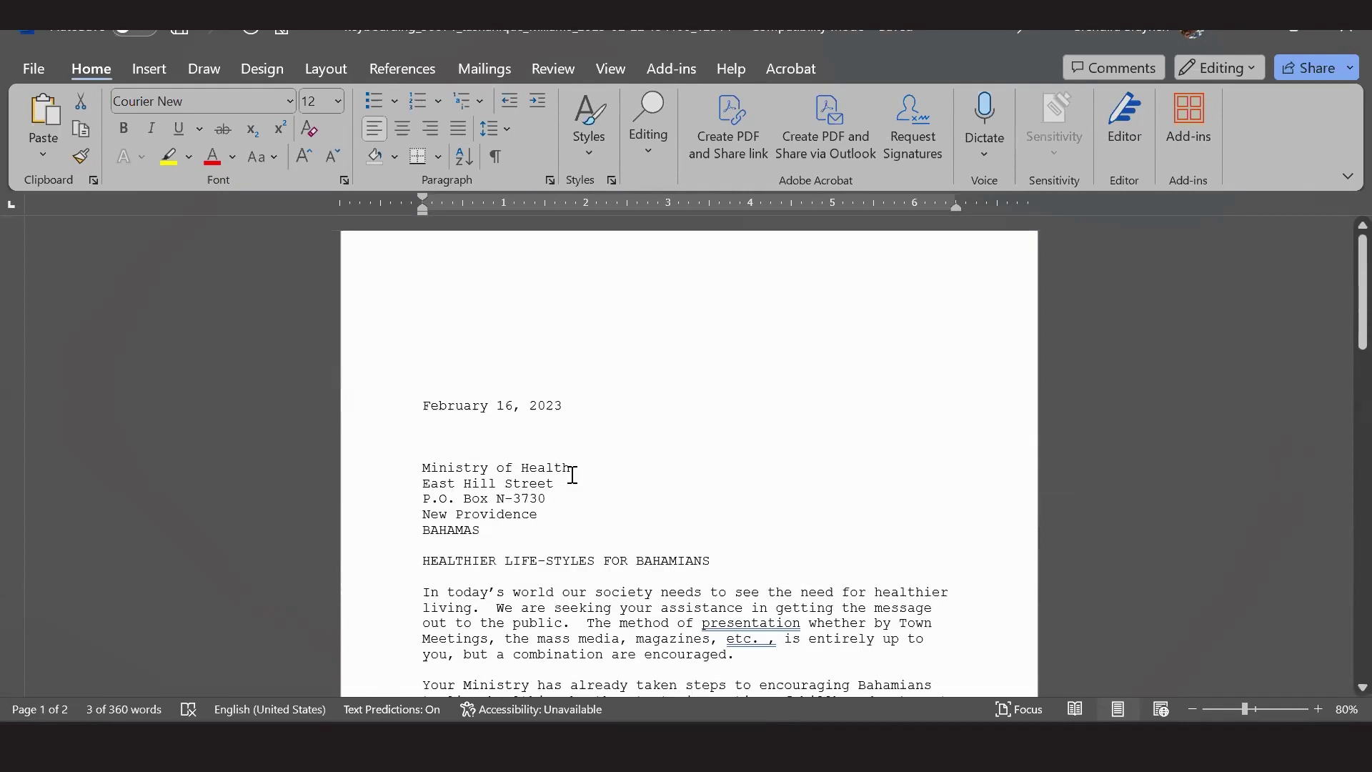
pyautogui.scroll(-13, 572, 479)
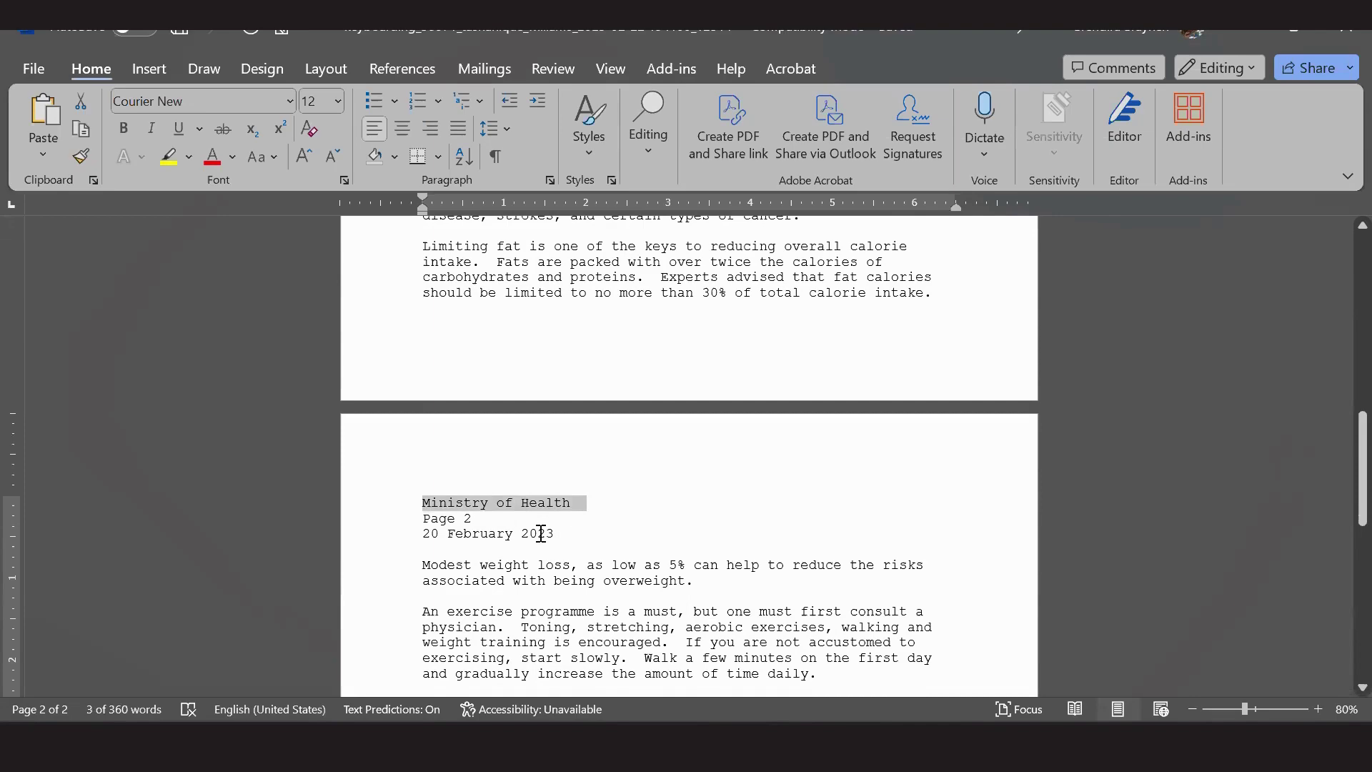
pyautogui.moveTo(540, 533); pyautogui.dragTo(416, 533)
pyautogui.scroll(13, 741, 380)
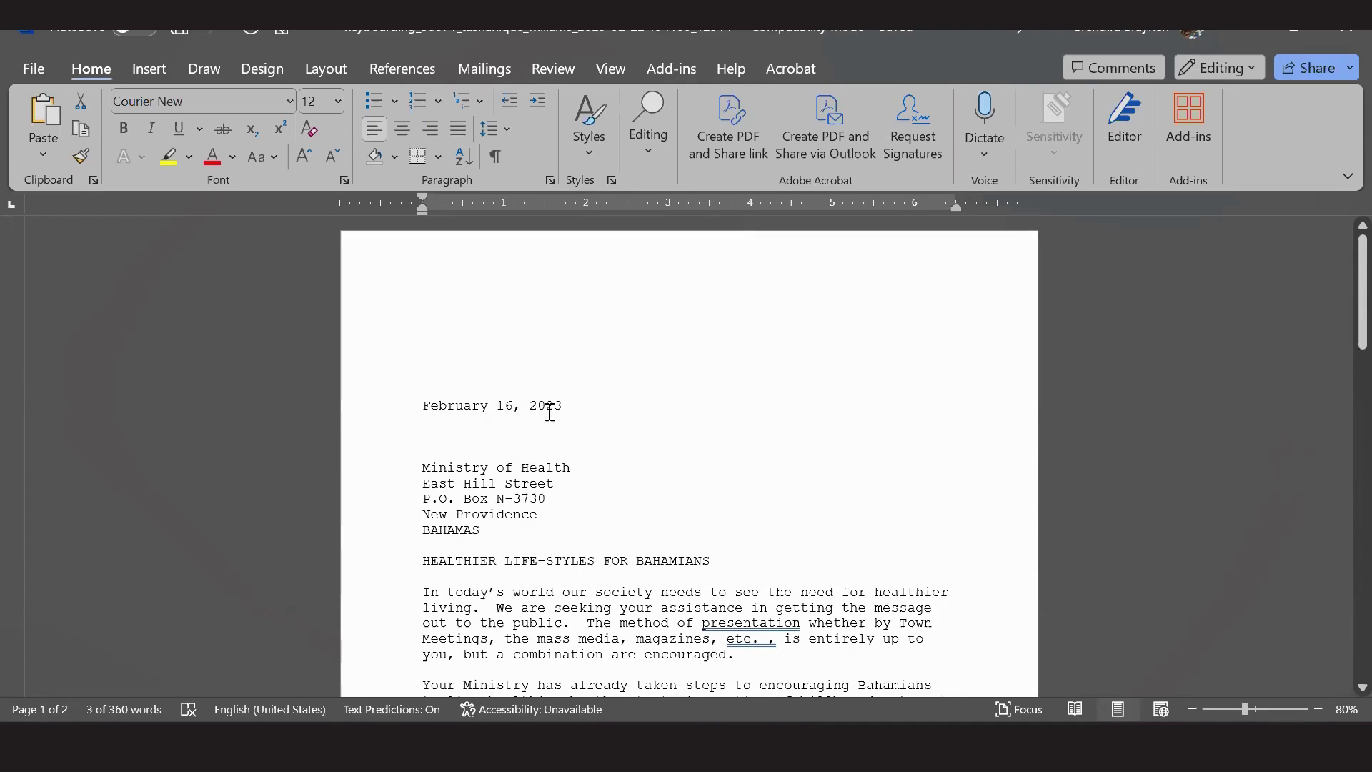
pyautogui.scroll(-11, 569, 419)
pyautogui.scroll(-3, 573, 425)
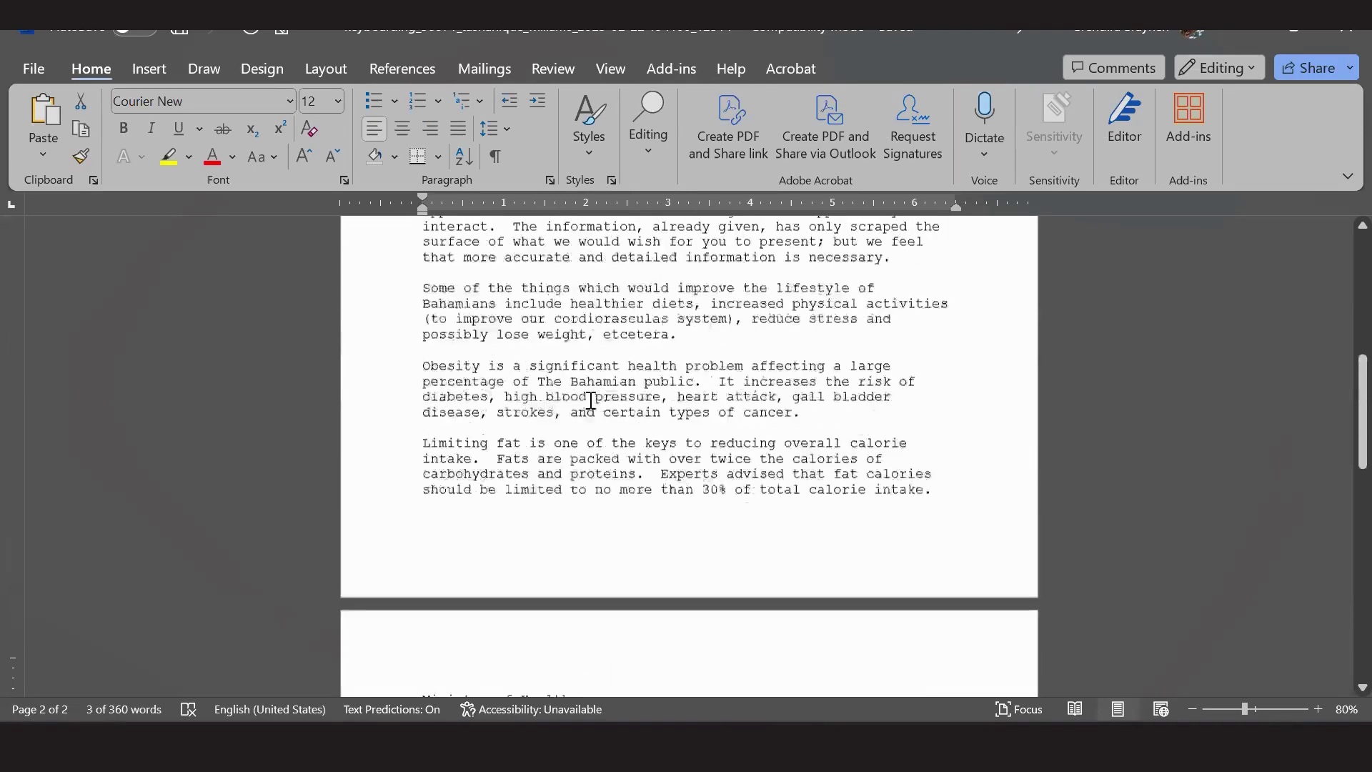
pyautogui.scroll(14, 577, 450)
# Replace page 2's '20 February 2023' with page one's date, February 16, 2023.
pyautogui.tripleClick(454, 405)
pyautogui.hotkey('ctrl', 'c')
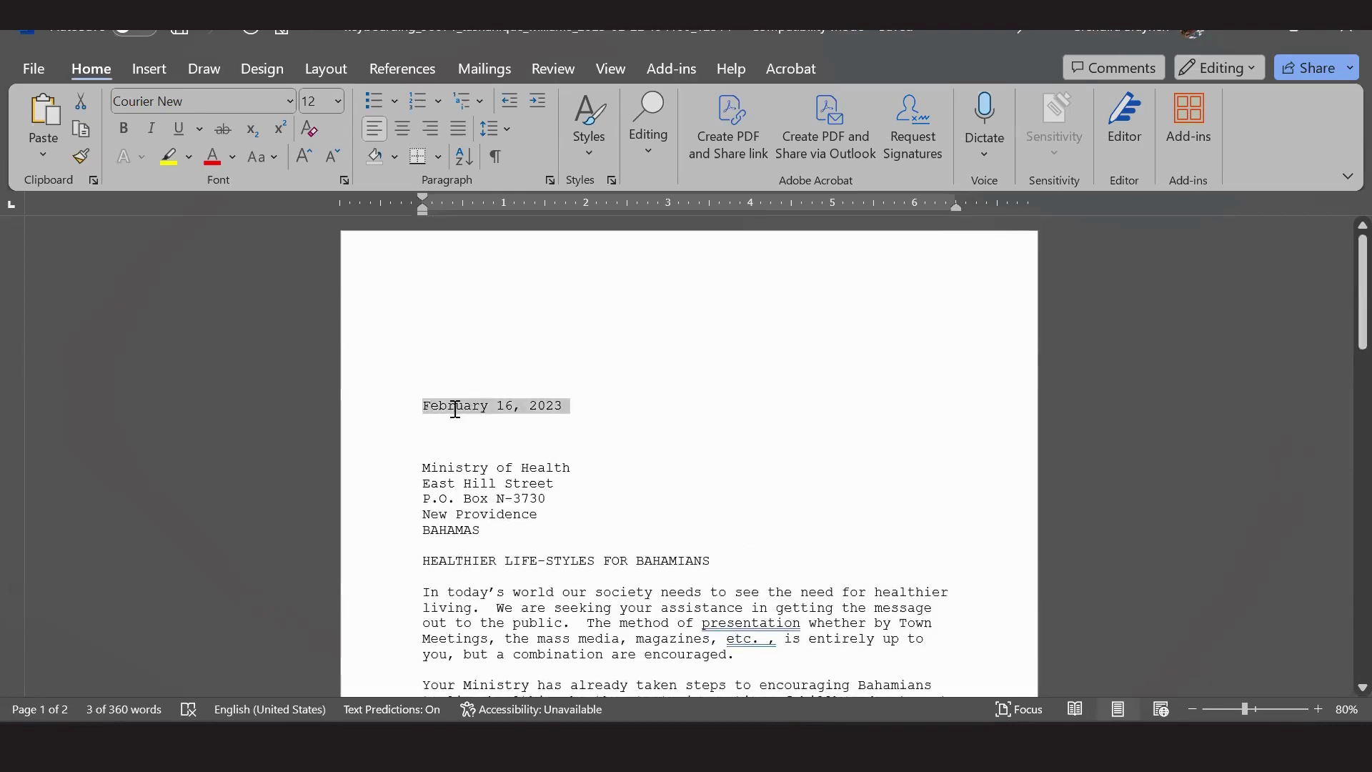
pyautogui.scroll(-14, 616, 445)
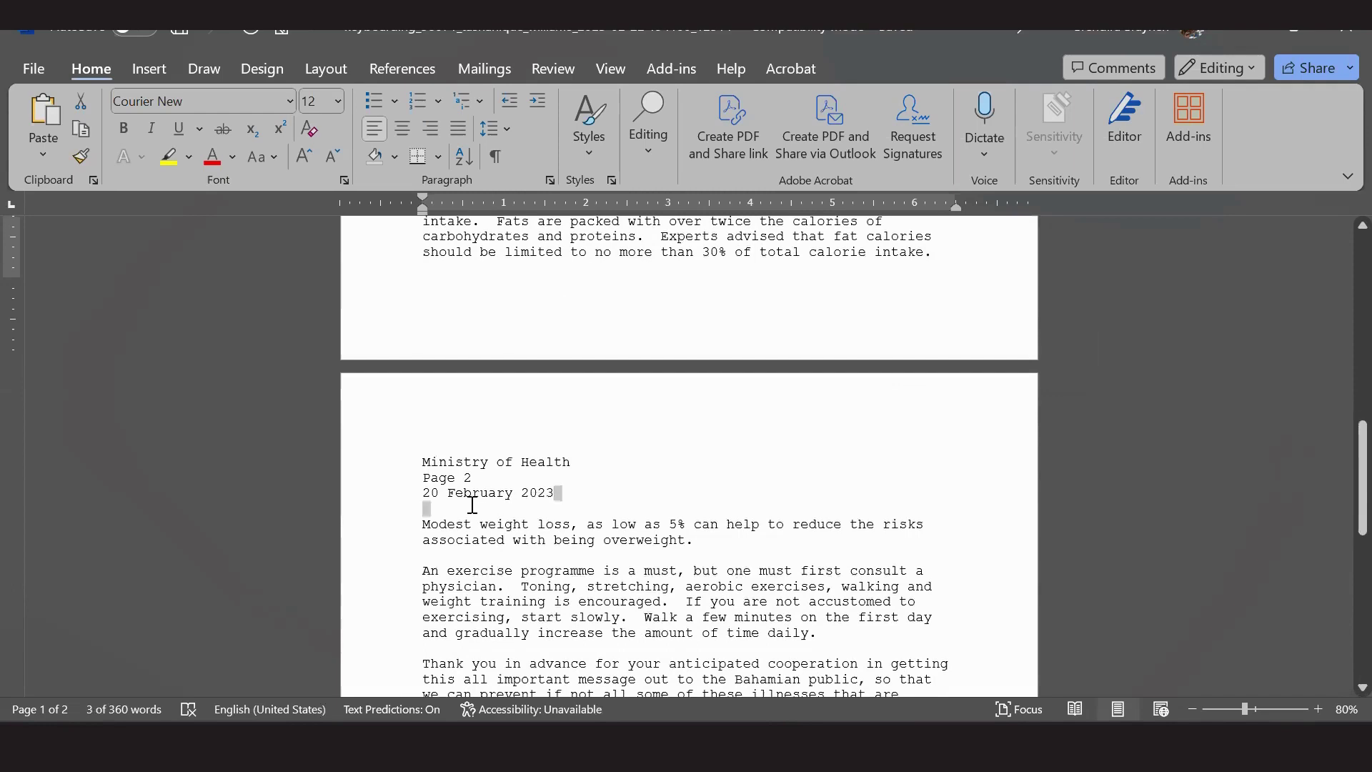
pyautogui.moveTo(563, 493); pyautogui.dragTo(439, 493)
pyautogui.hotkey('ctrl', 'v')
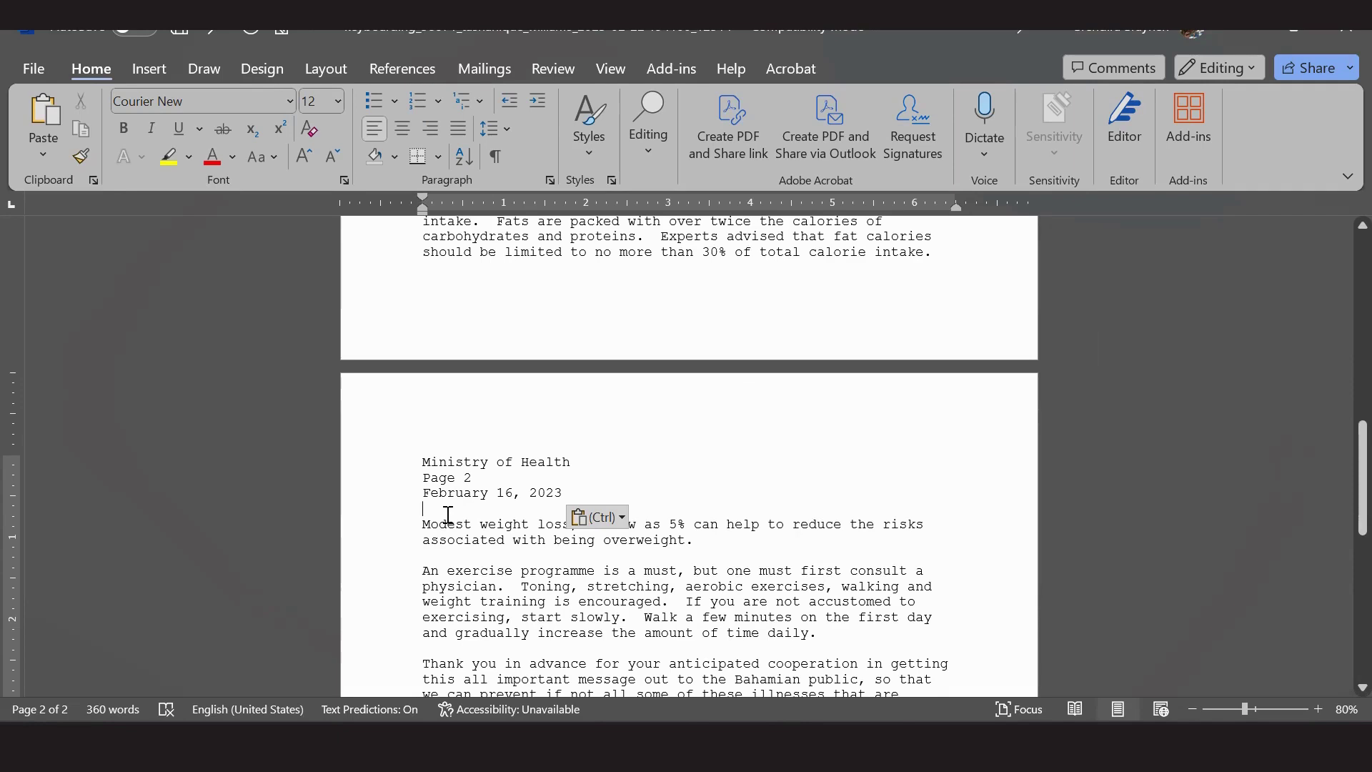
# Delete the exercise and thank-you paragraphs on page 2.
pyautogui.scroll(-2, 457, 509)
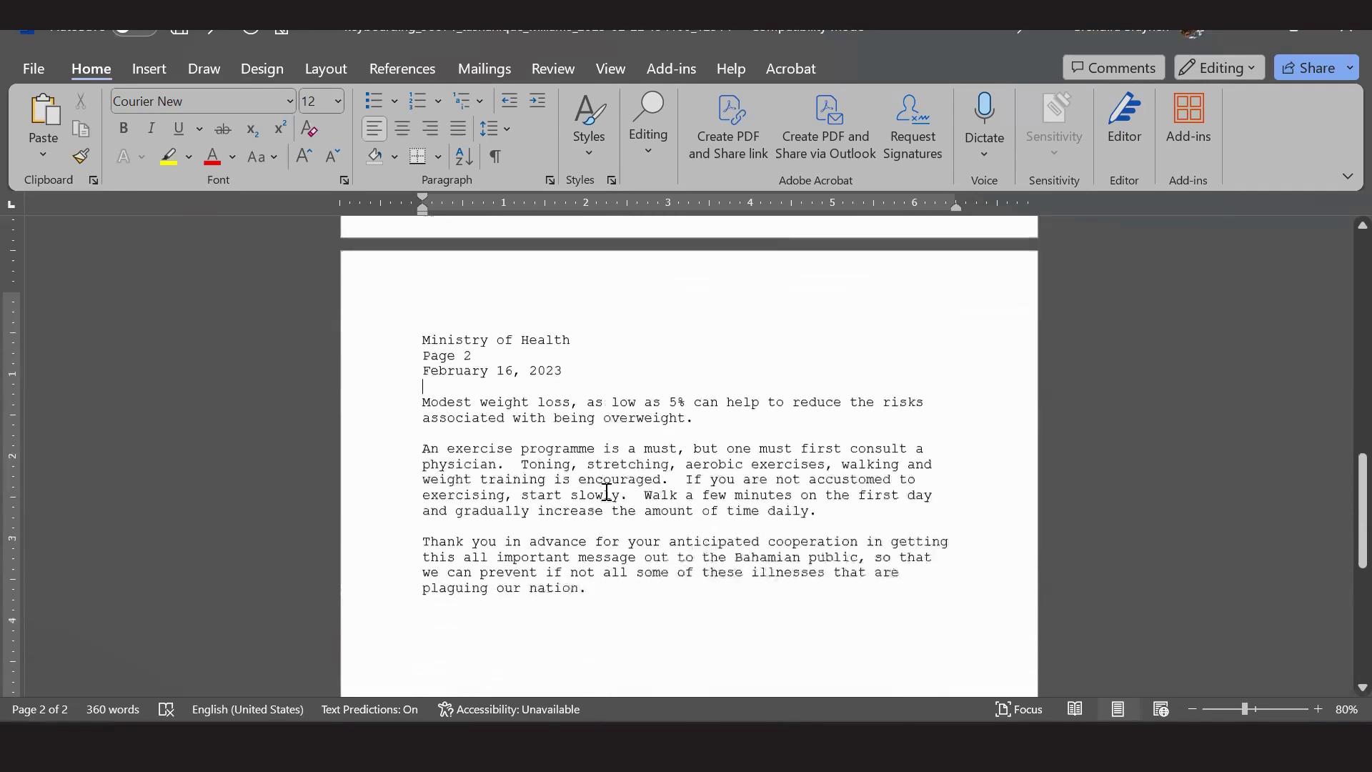
pyautogui.scroll(-2, 511, 496)
pyautogui.moveTo(423, 413); pyautogui.dragTo(678, 562)
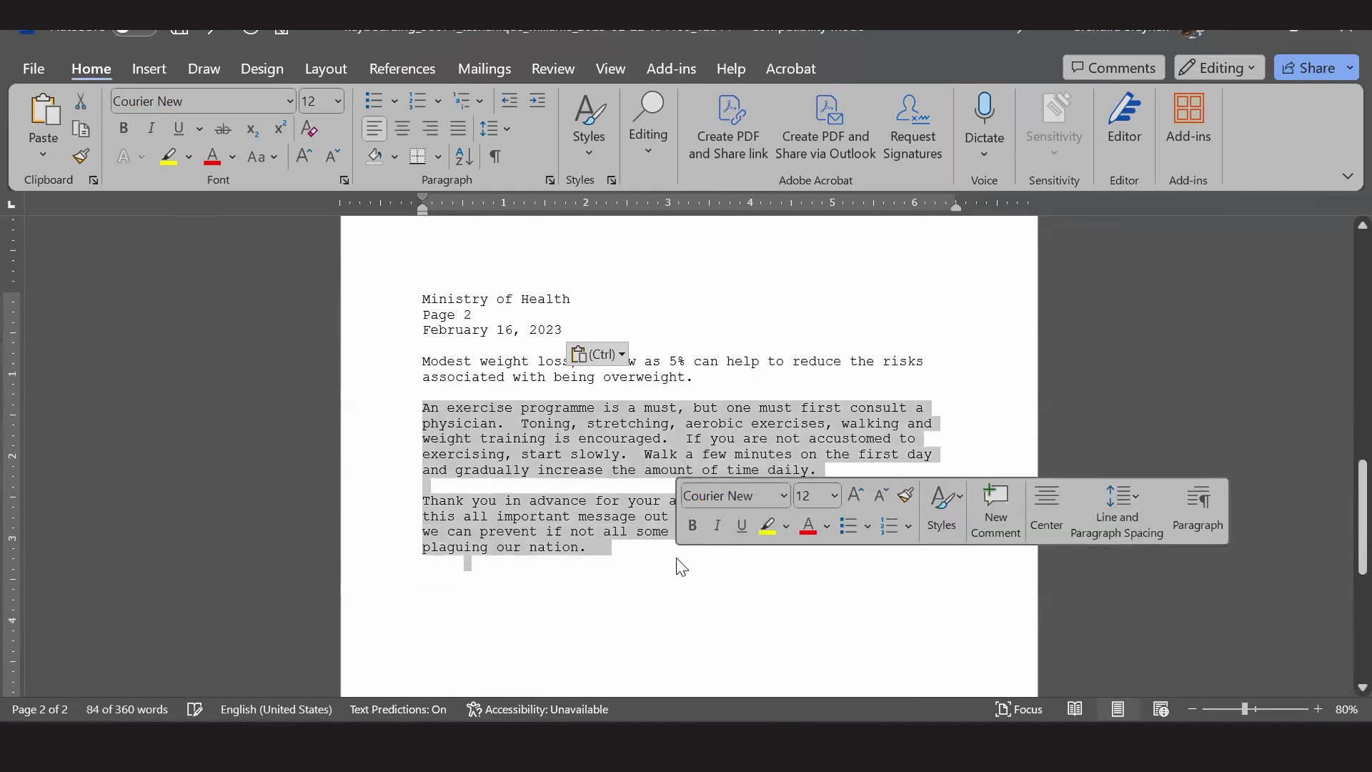
pyautogui.press('Delete')
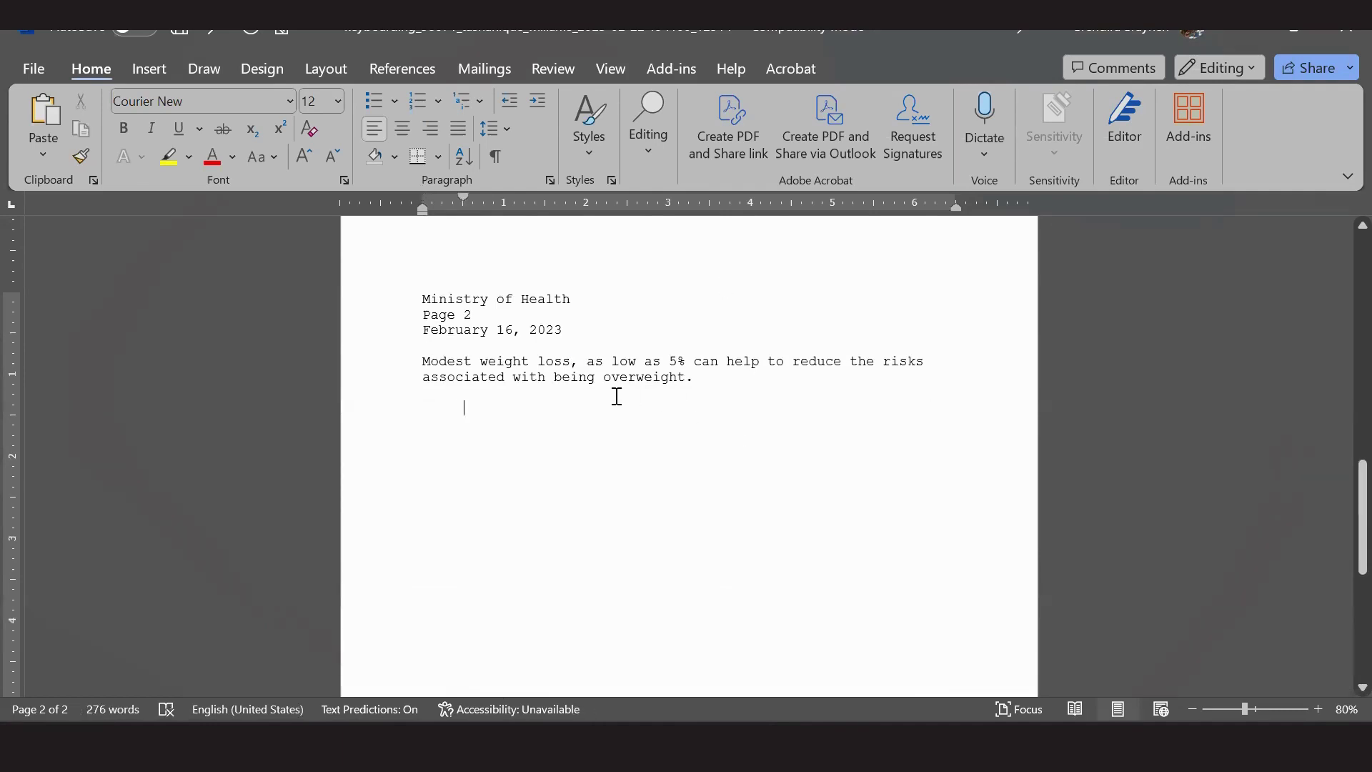
# Move the Limiting fat paragraph before Modest weight loss, with a blank line between them.
pyautogui.scroll(1, 618, 400)
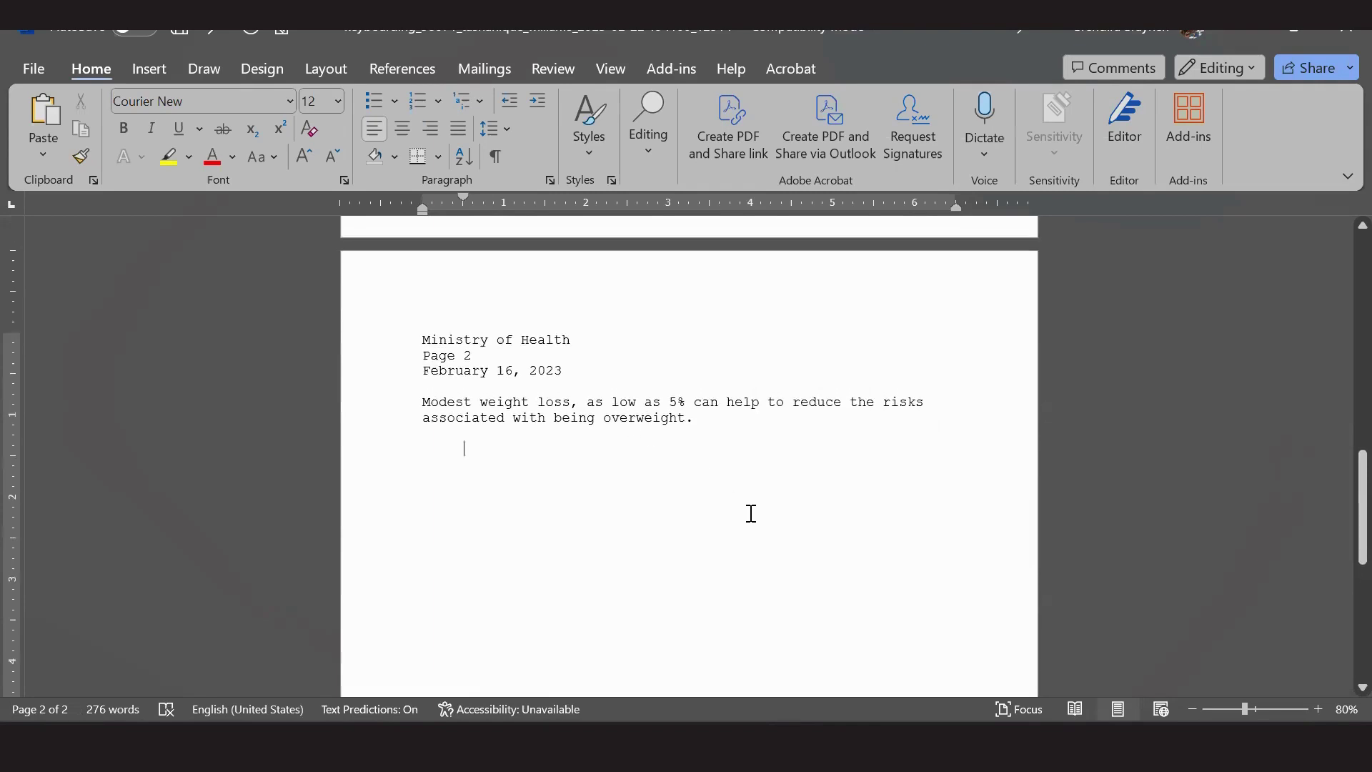
pyautogui.scroll(6, 751, 513)
pyautogui.moveTo(423, 328); pyautogui.dragTo(942, 373)
pyautogui.press('super+c')
pyautogui.rightClick(508, 350)
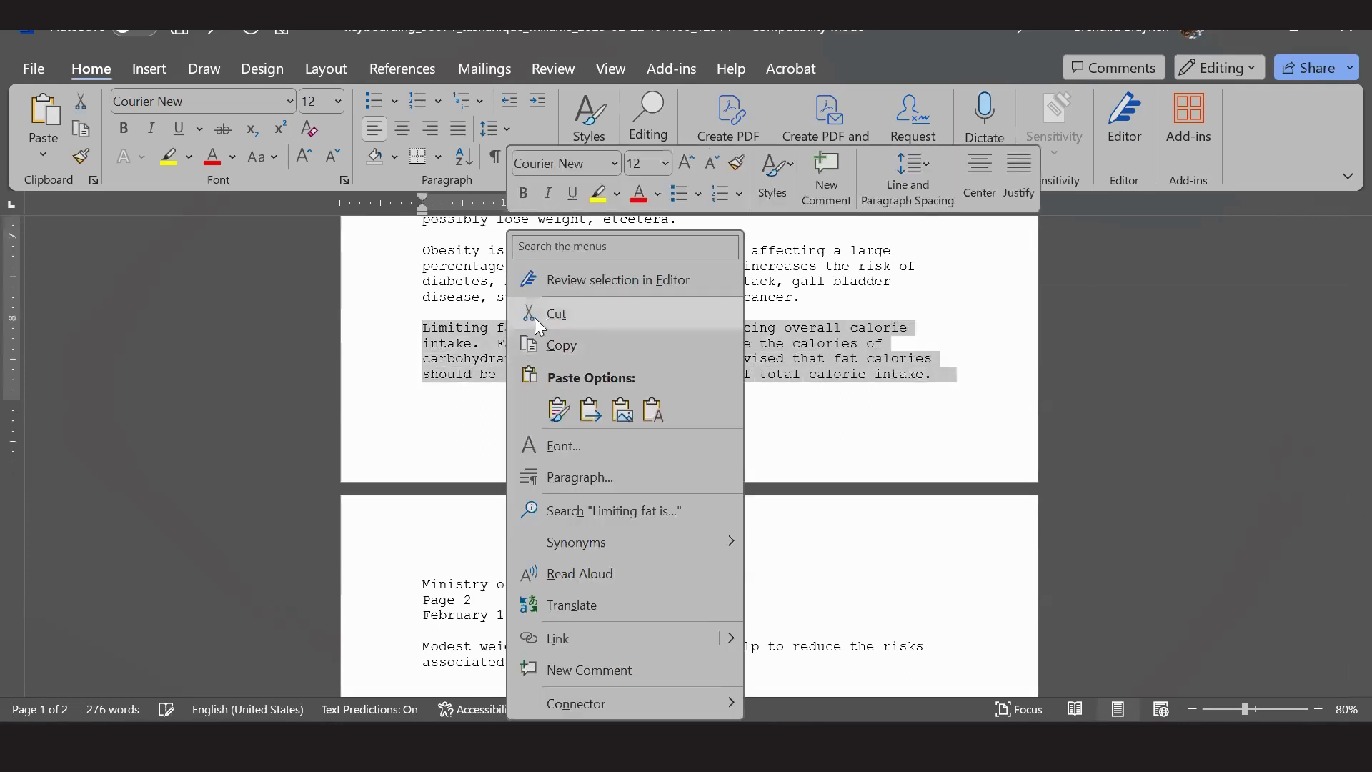
pyautogui.click(537, 320)
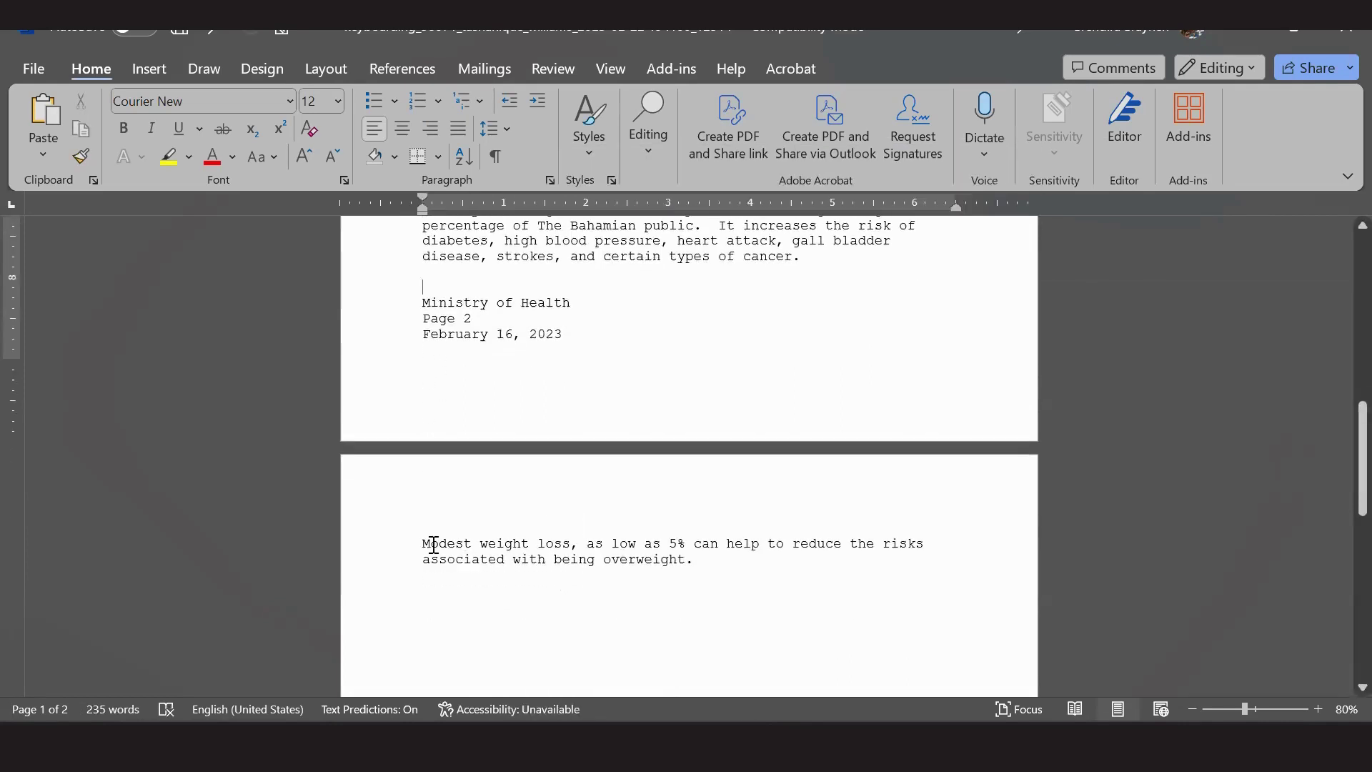
pyautogui.click(429, 505)
pyautogui.rightClick(415, 551)
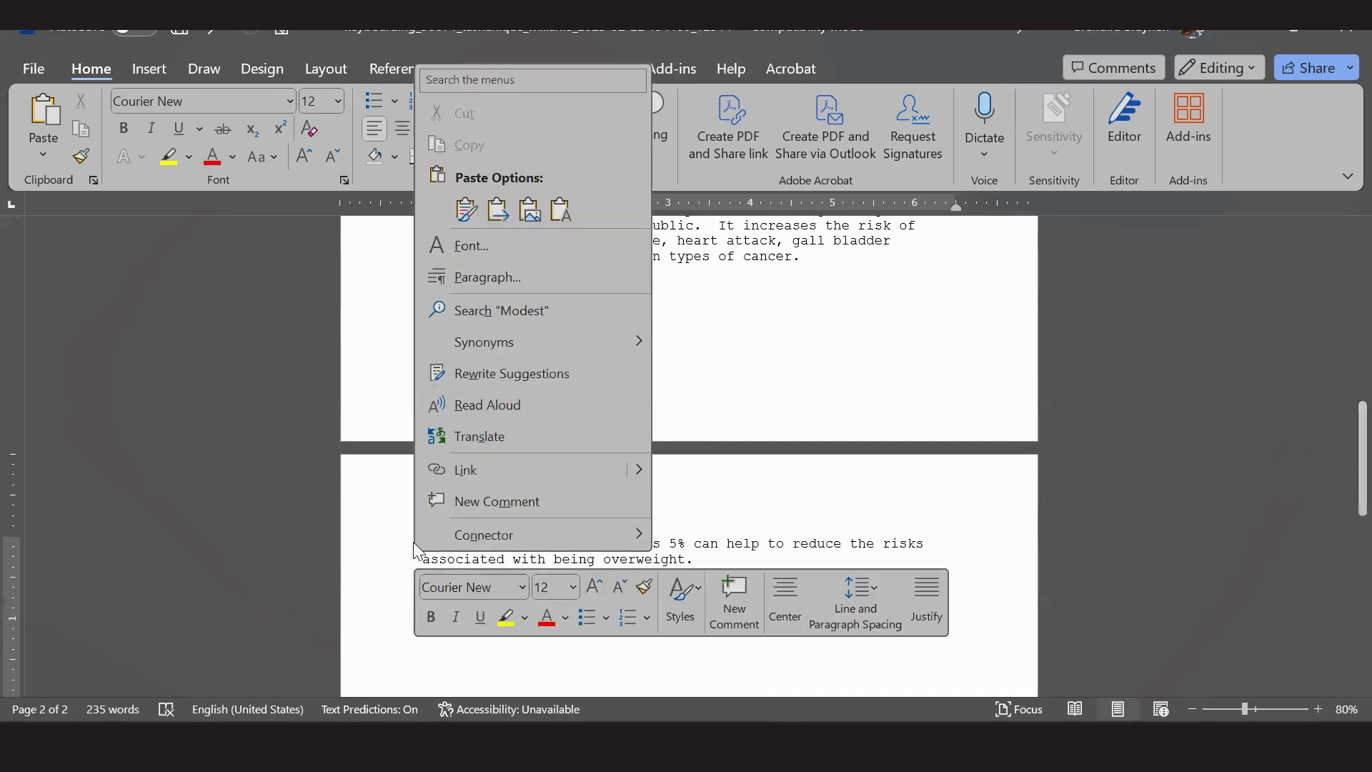
pyautogui.click(561, 210)
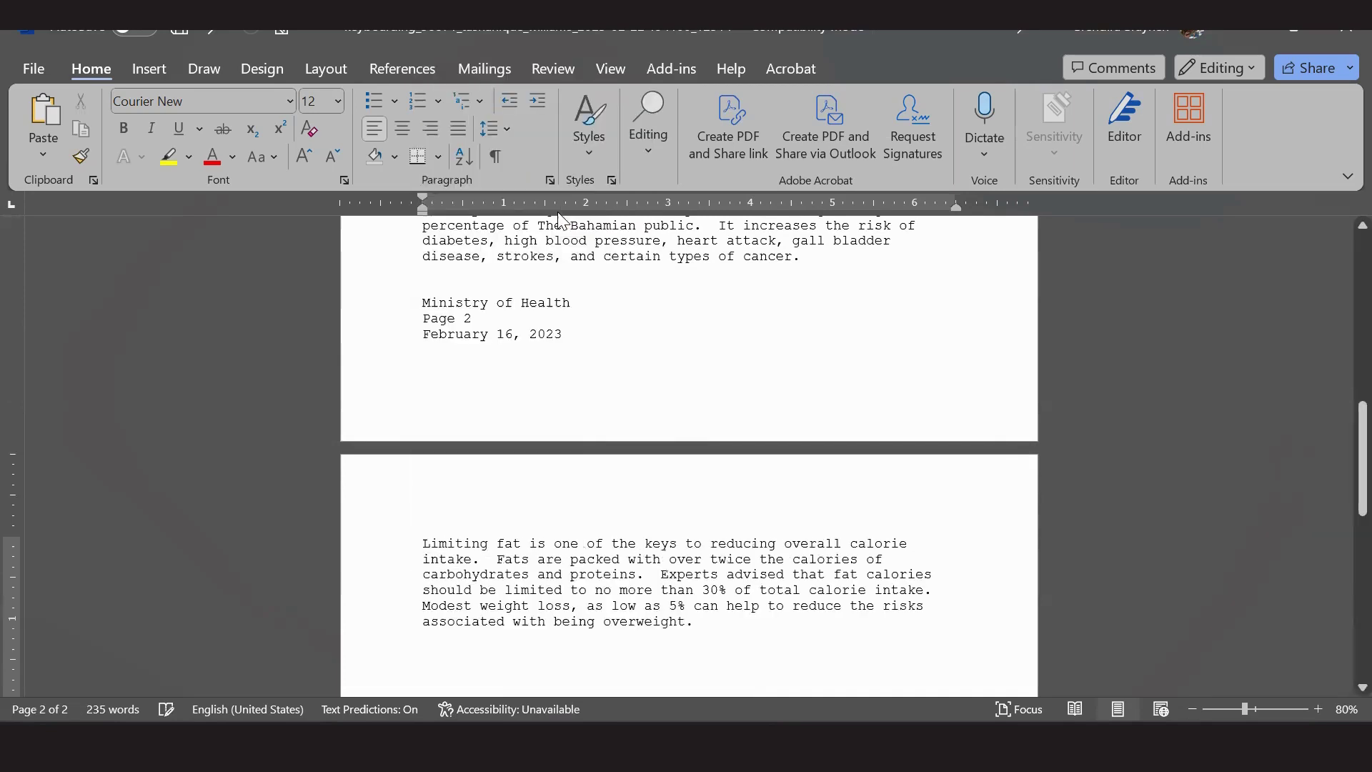
pyautogui.press('Return')
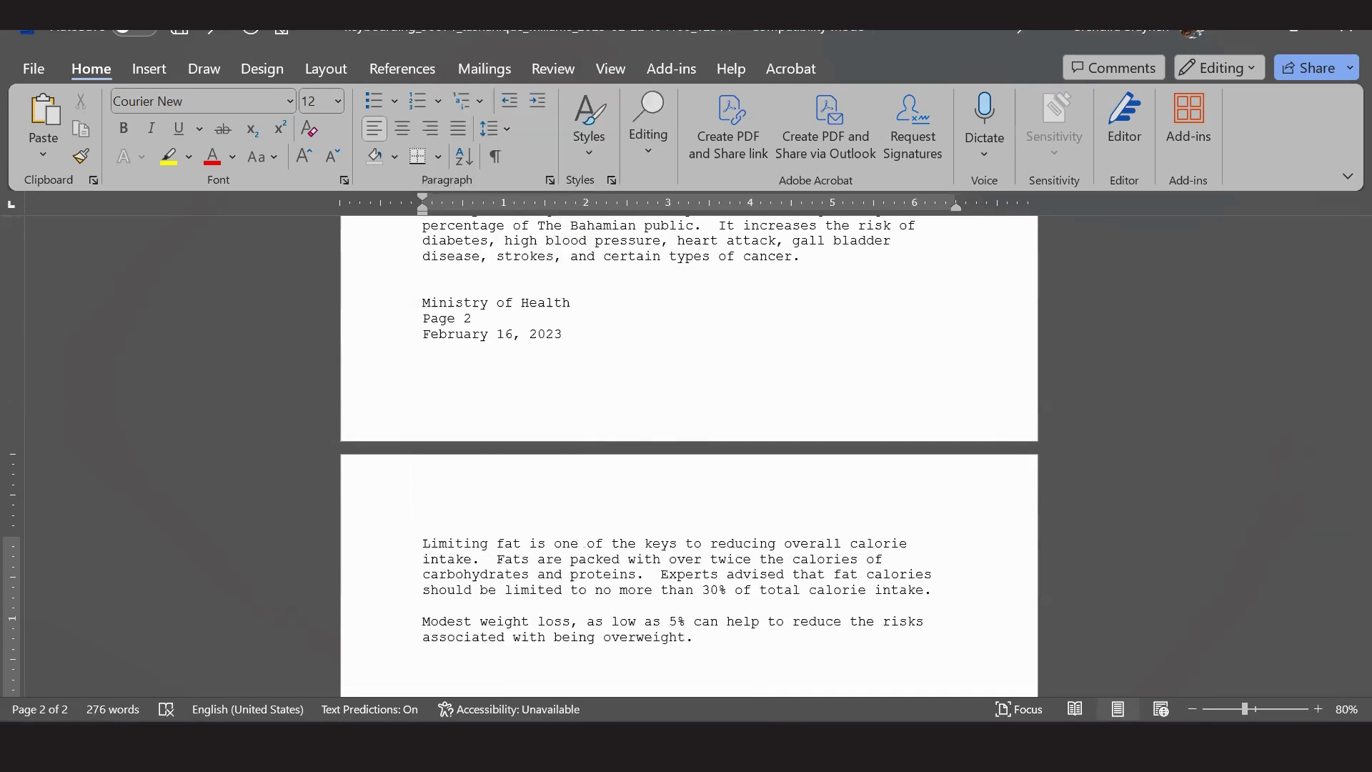
# Push the Ministry of Health header down onto page 2 and select the Limiting fat paragraph.
pyautogui.click(421, 303)
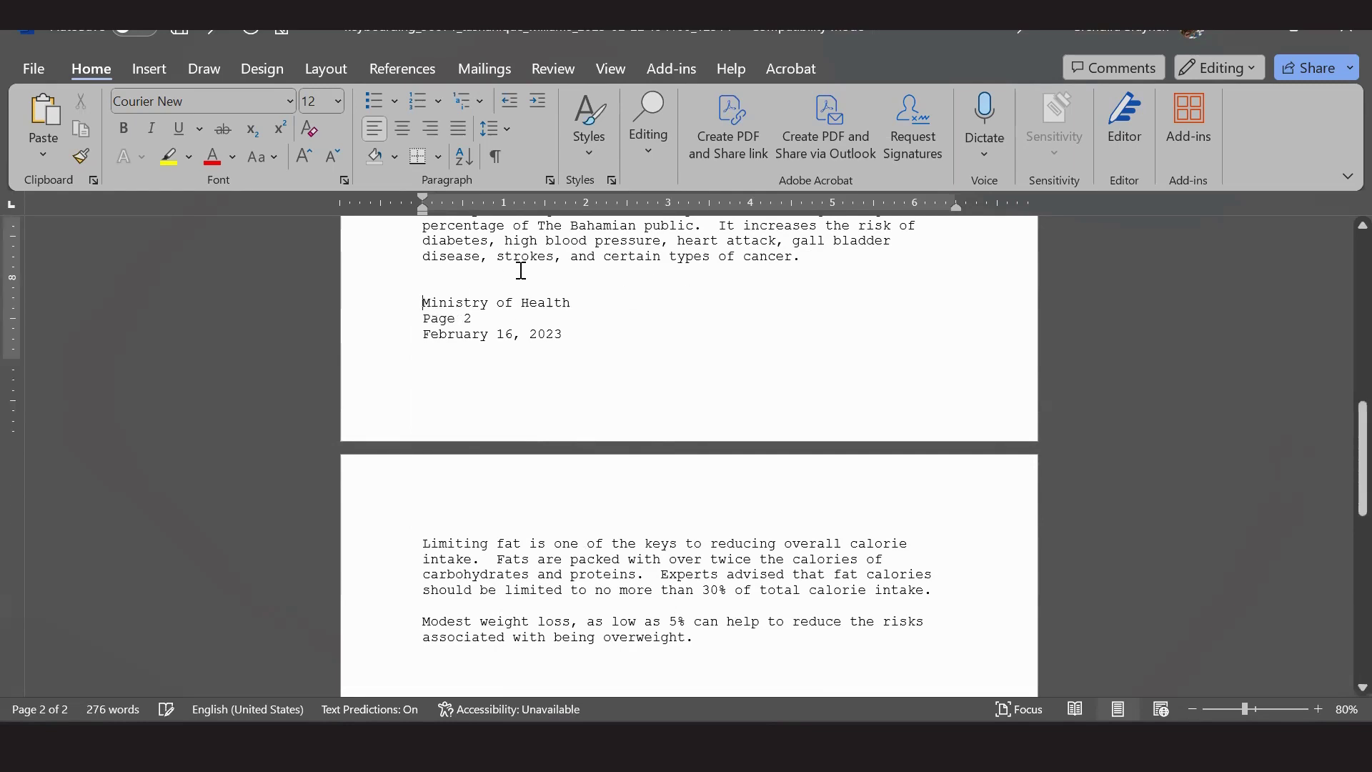
pyautogui.press('Return')
pyautogui.press('Return')
pyautogui.press('Return')
pyautogui.press('Return')
pyautogui.press('Return')
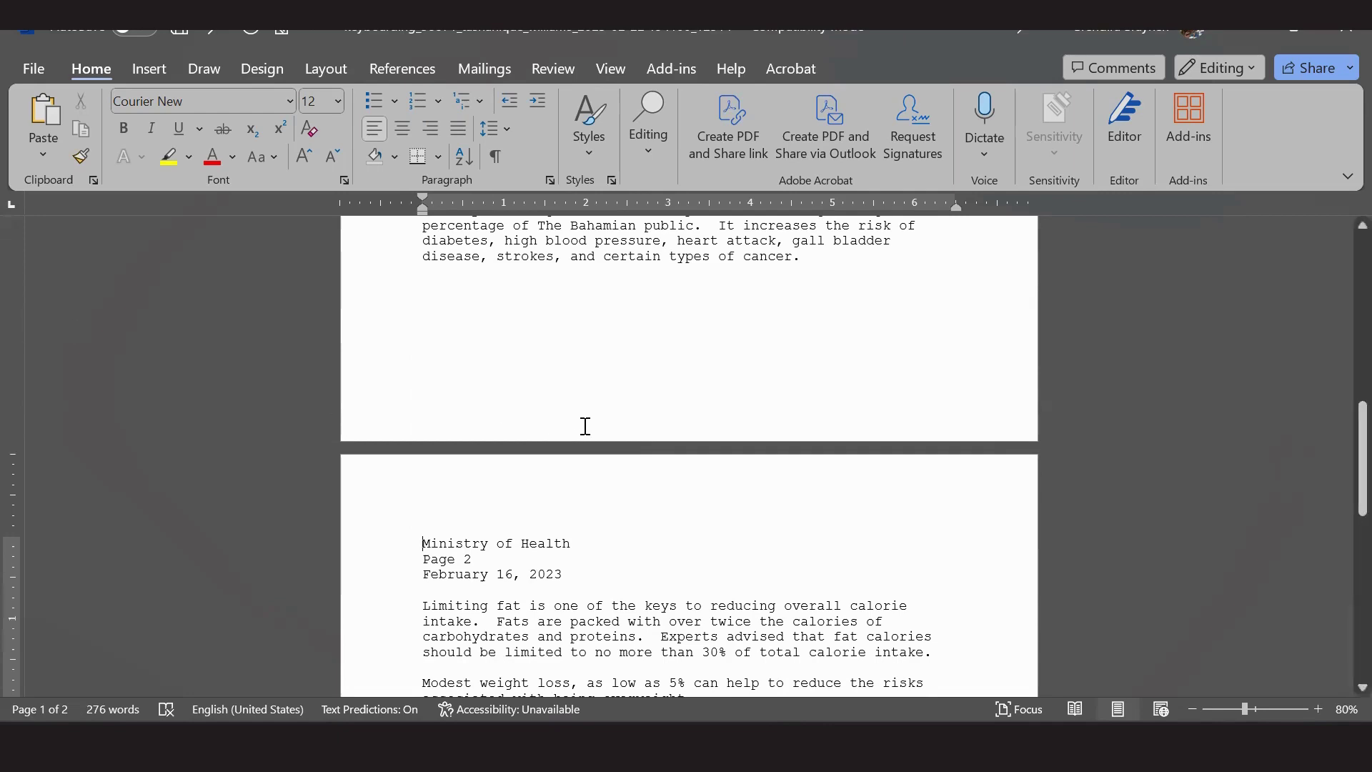
pyautogui.scroll(-3, 583, 428)
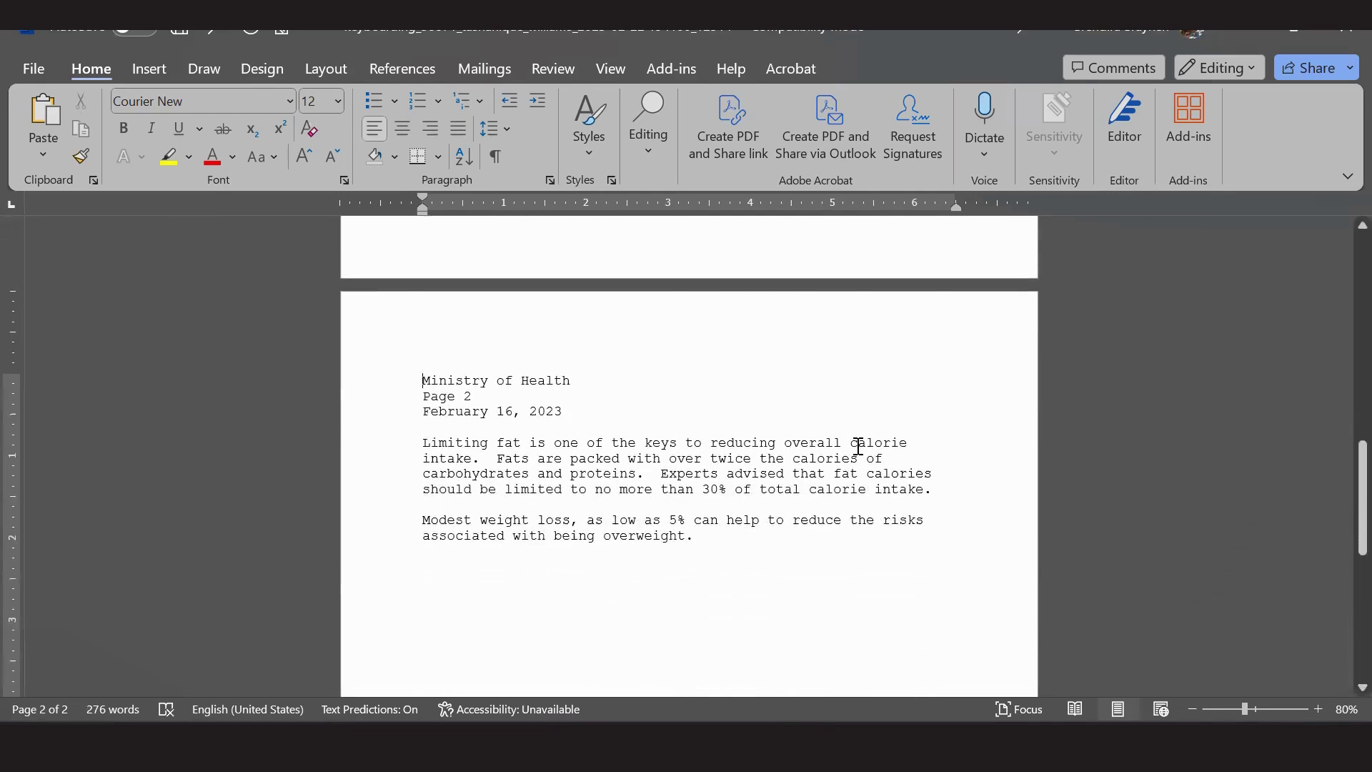
pyautogui.moveTo(428, 443); pyautogui.dragTo(875, 457)
pyautogui.moveTo(879, 458); pyautogui.dragTo(884, 459)
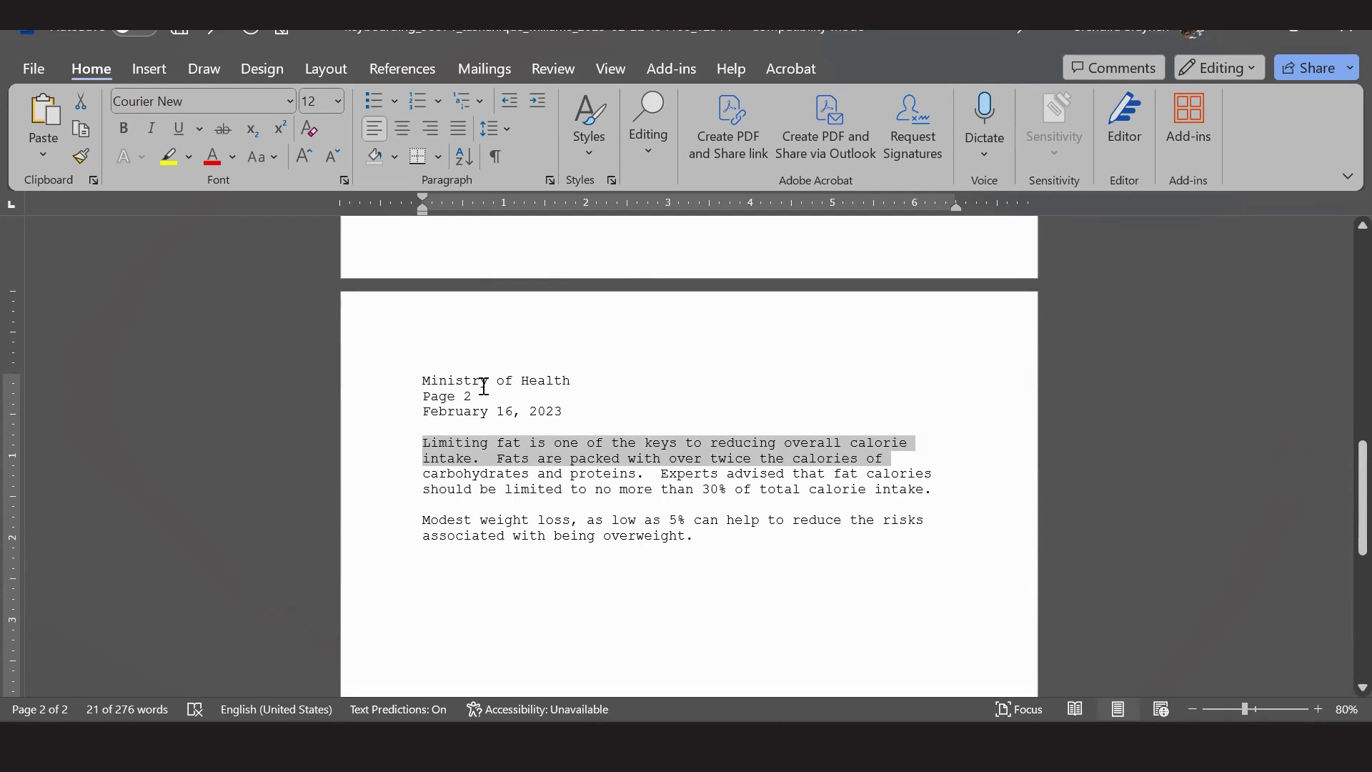
pyautogui.click(532, 457)
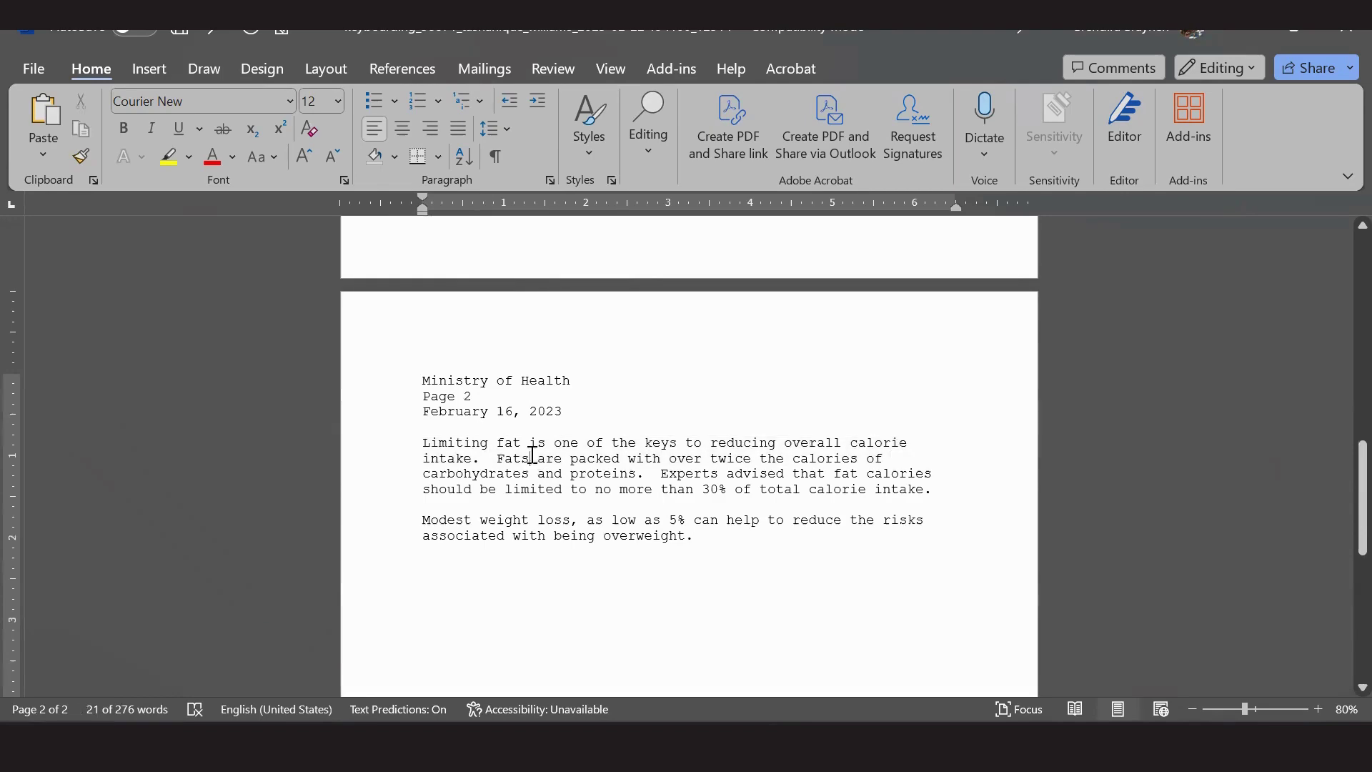
# Undo the rearrangement to restore page 2's original paragraph order, then switch to the exam PDF.
pyautogui.click(214, 30)
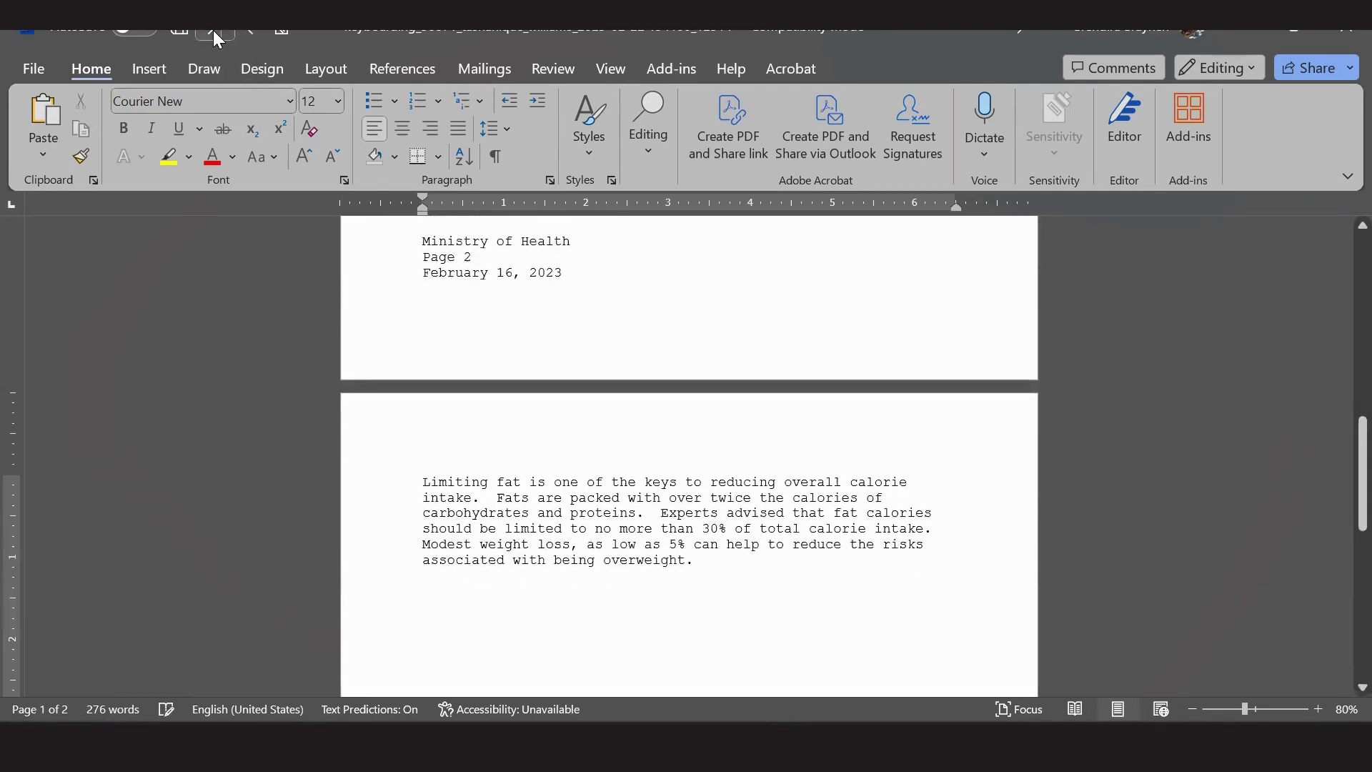
pyautogui.click(213, 30)
pyautogui.click(213, 30)
pyautogui.click(213, 30)
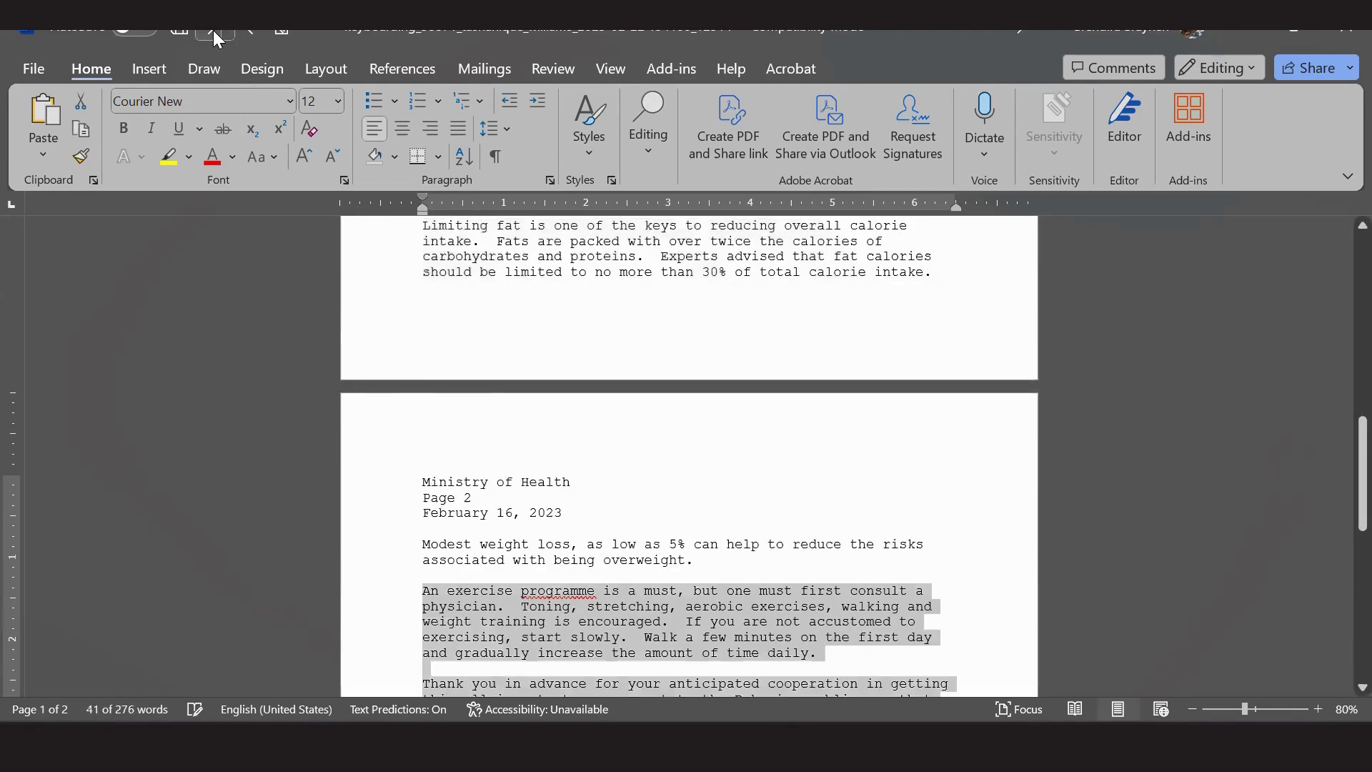
pyautogui.click(698, 527)
pyautogui.scroll(-2, 698, 528)
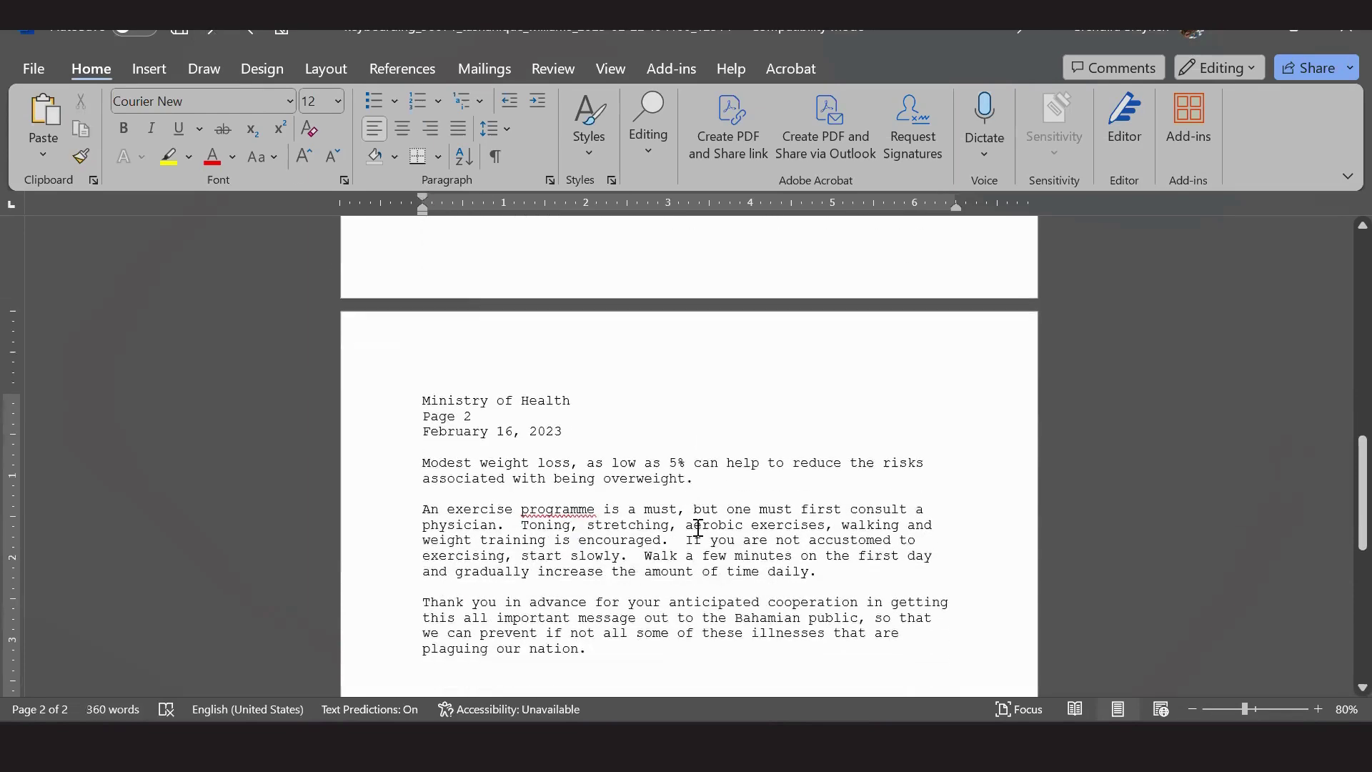
pyautogui.scroll(-1, 698, 529)
pyautogui.scroll(-7, 698, 529)
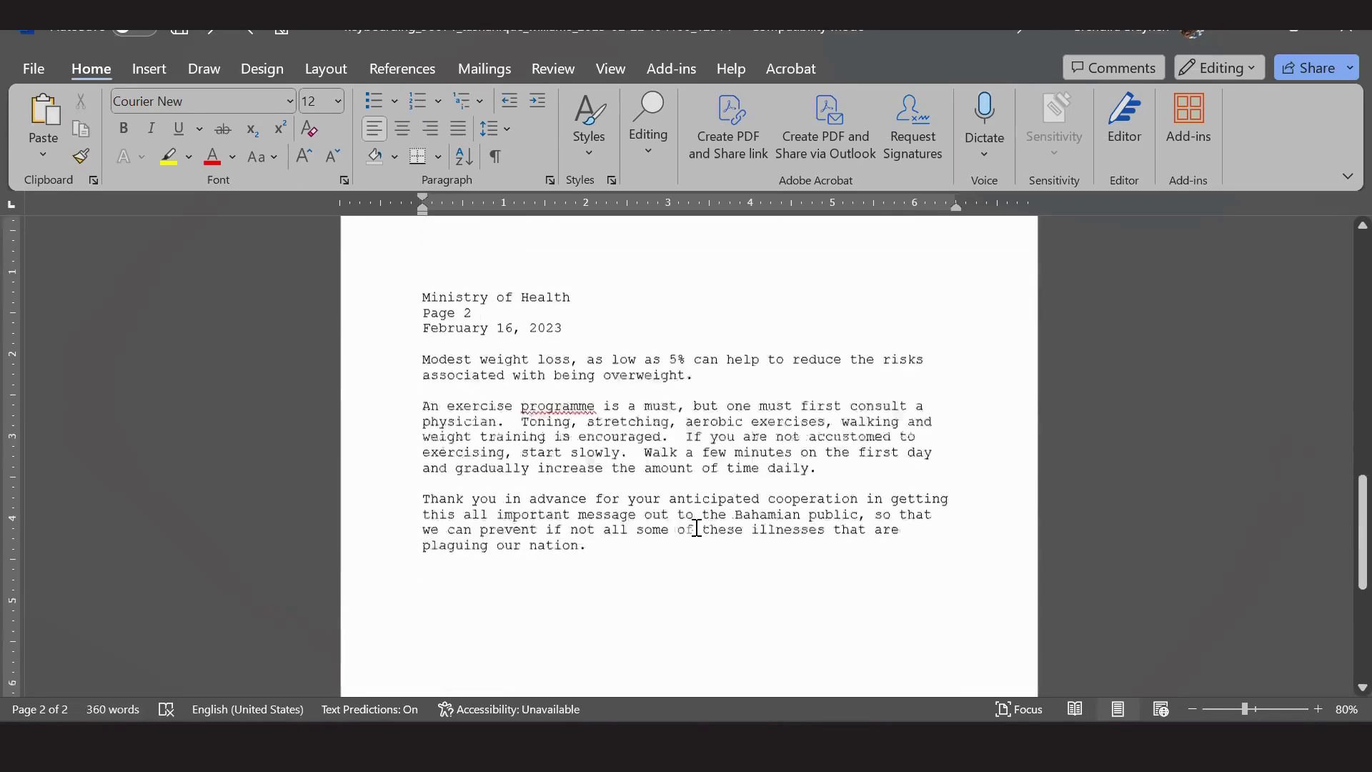
pyautogui.scroll(5, 697, 527)
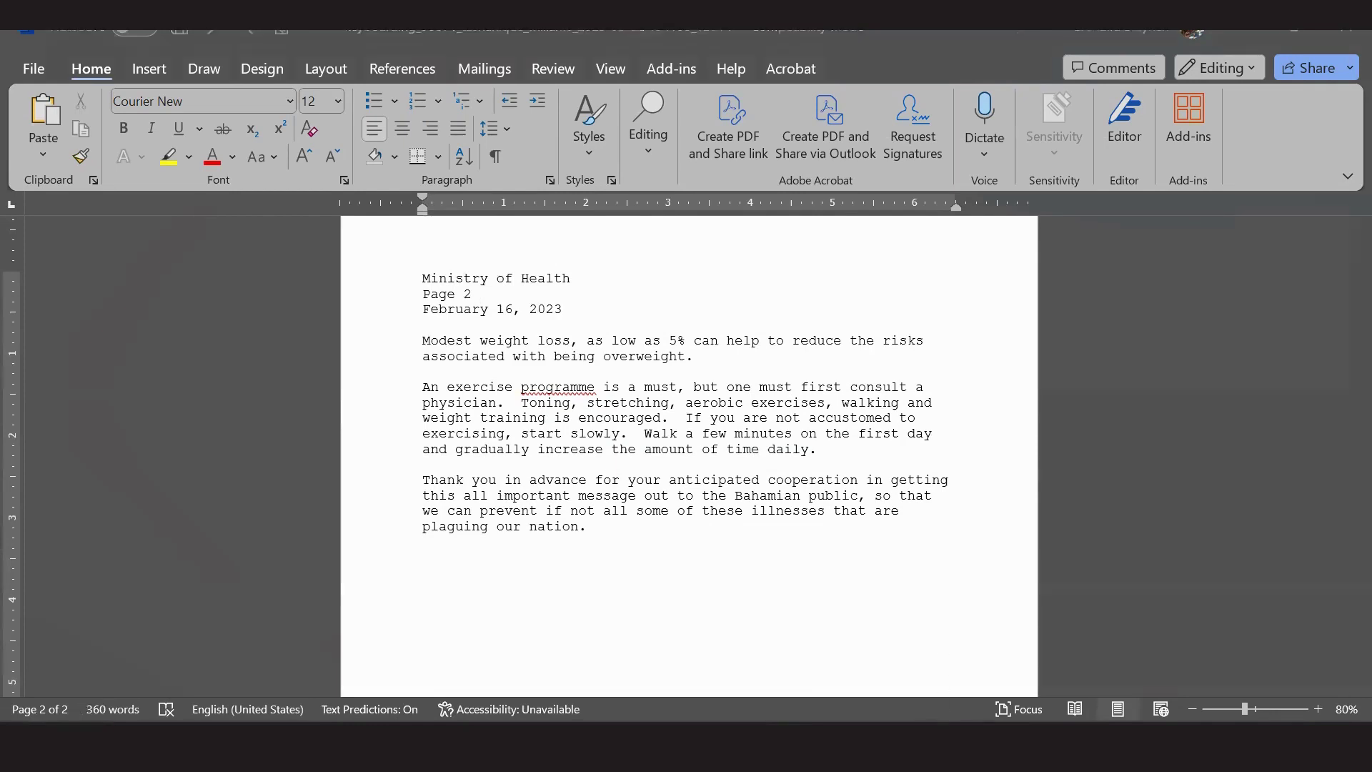
pyautogui.hotkey('alt', 'Tab')
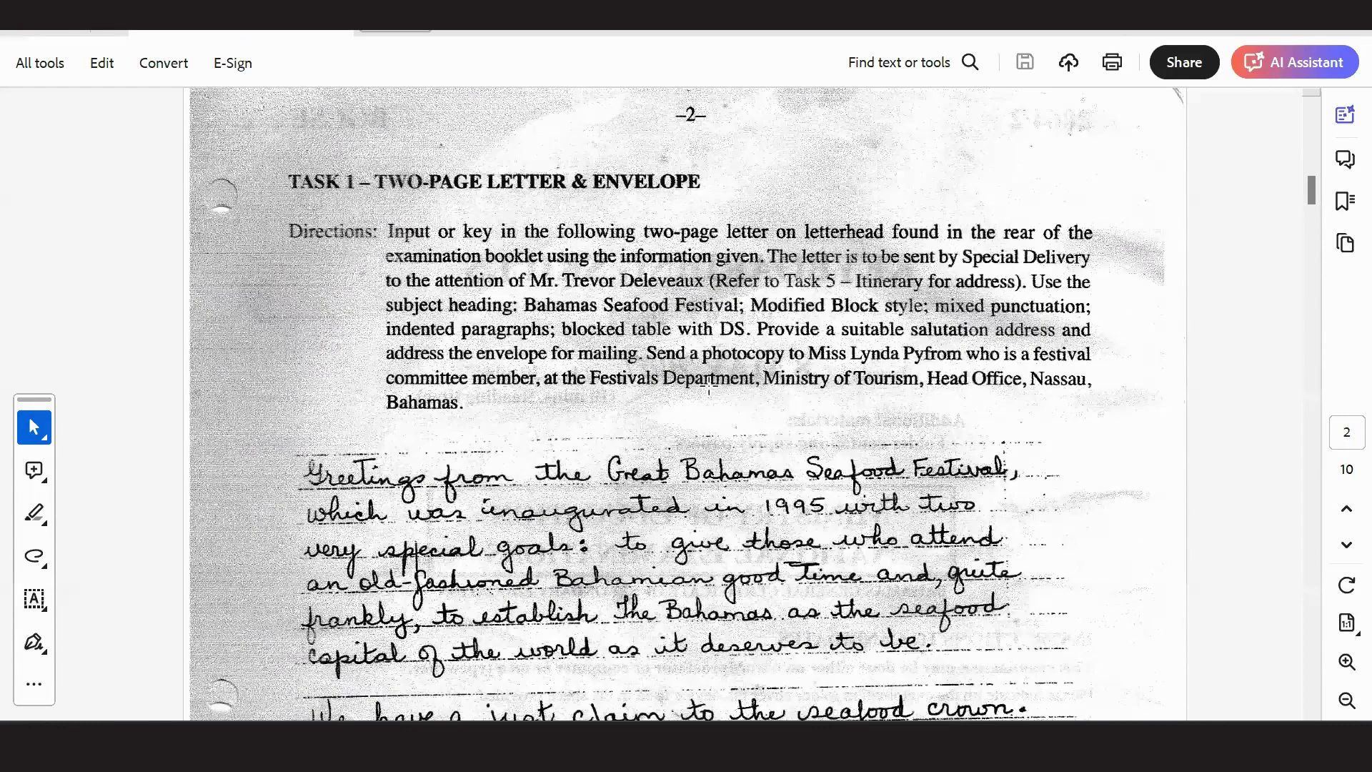
# Scroll the PDF to page 3's letter closing and fish list, then return to Word.
pyautogui.scroll(-10, 714, 384)
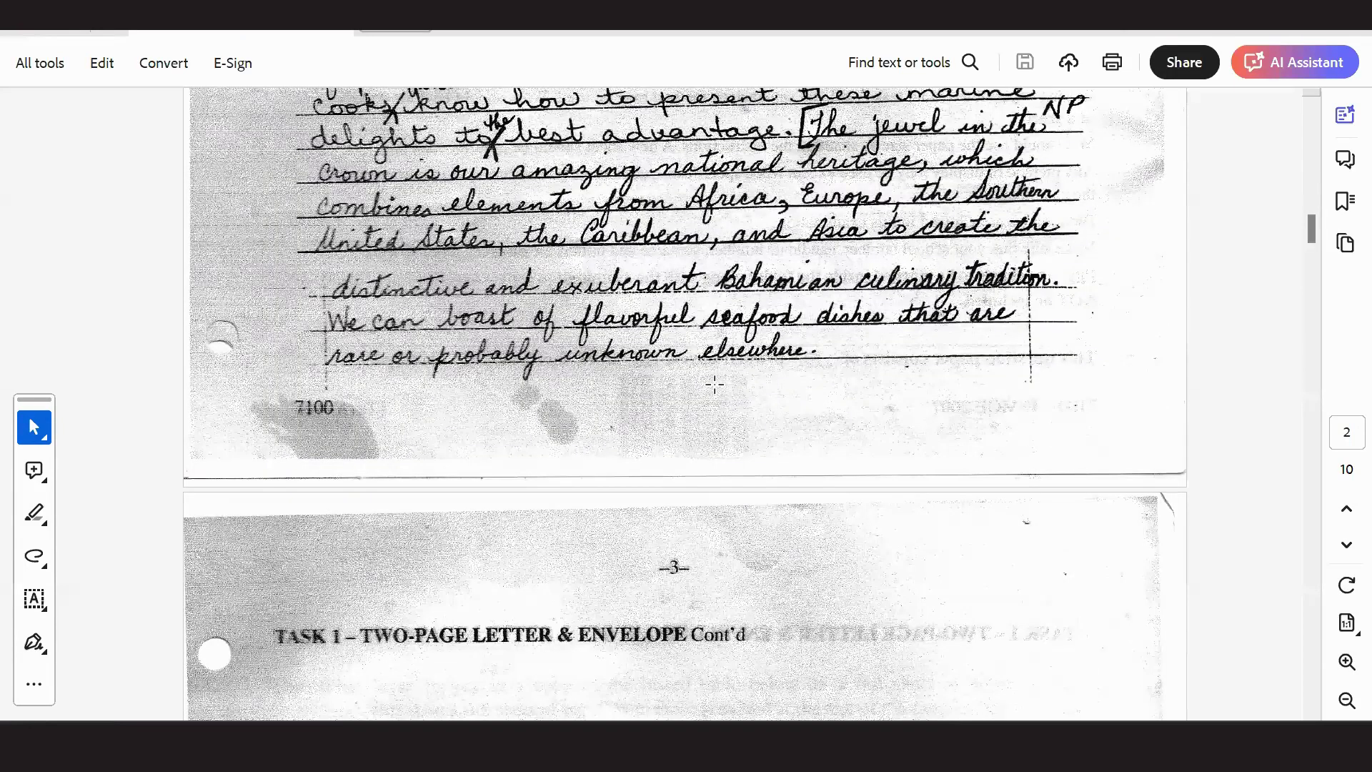
pyautogui.scroll(-5, 714, 385)
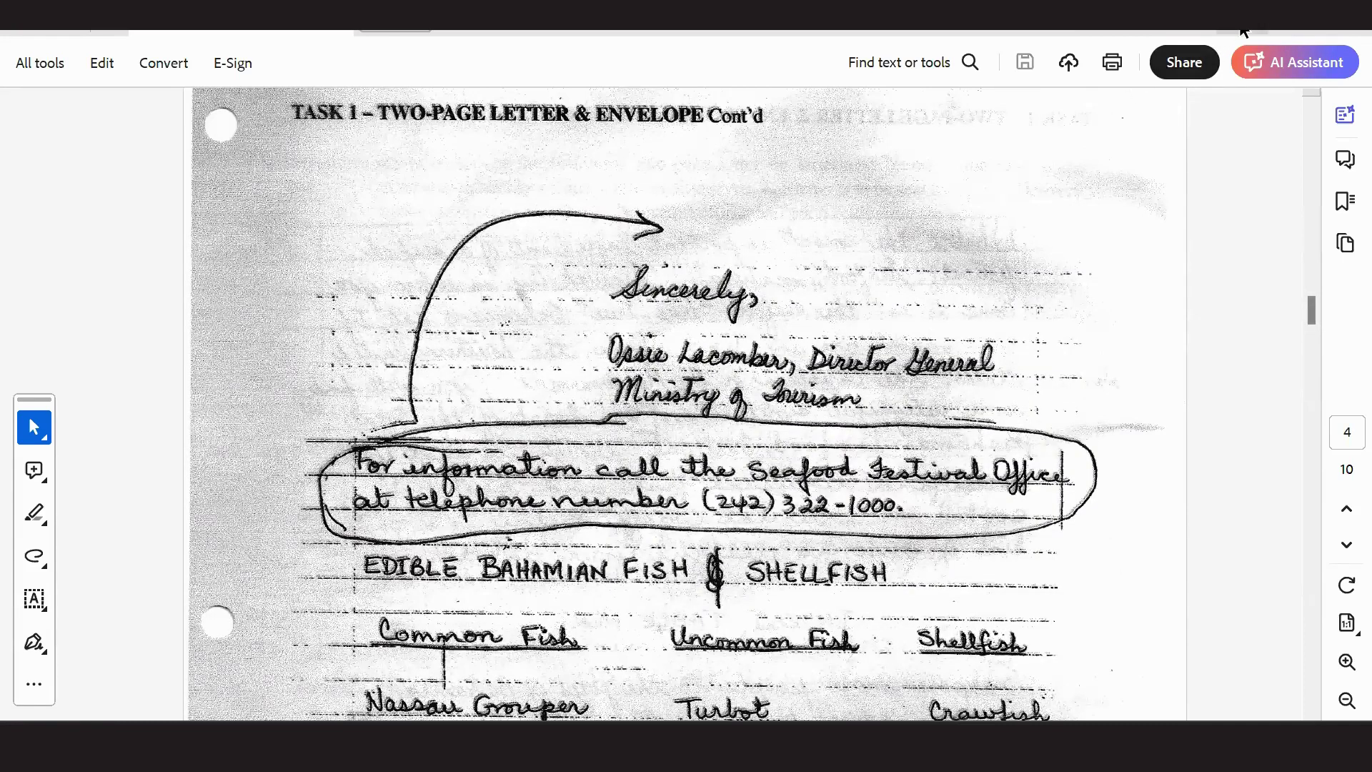
pyautogui.hotkey('alt', 'Tab')
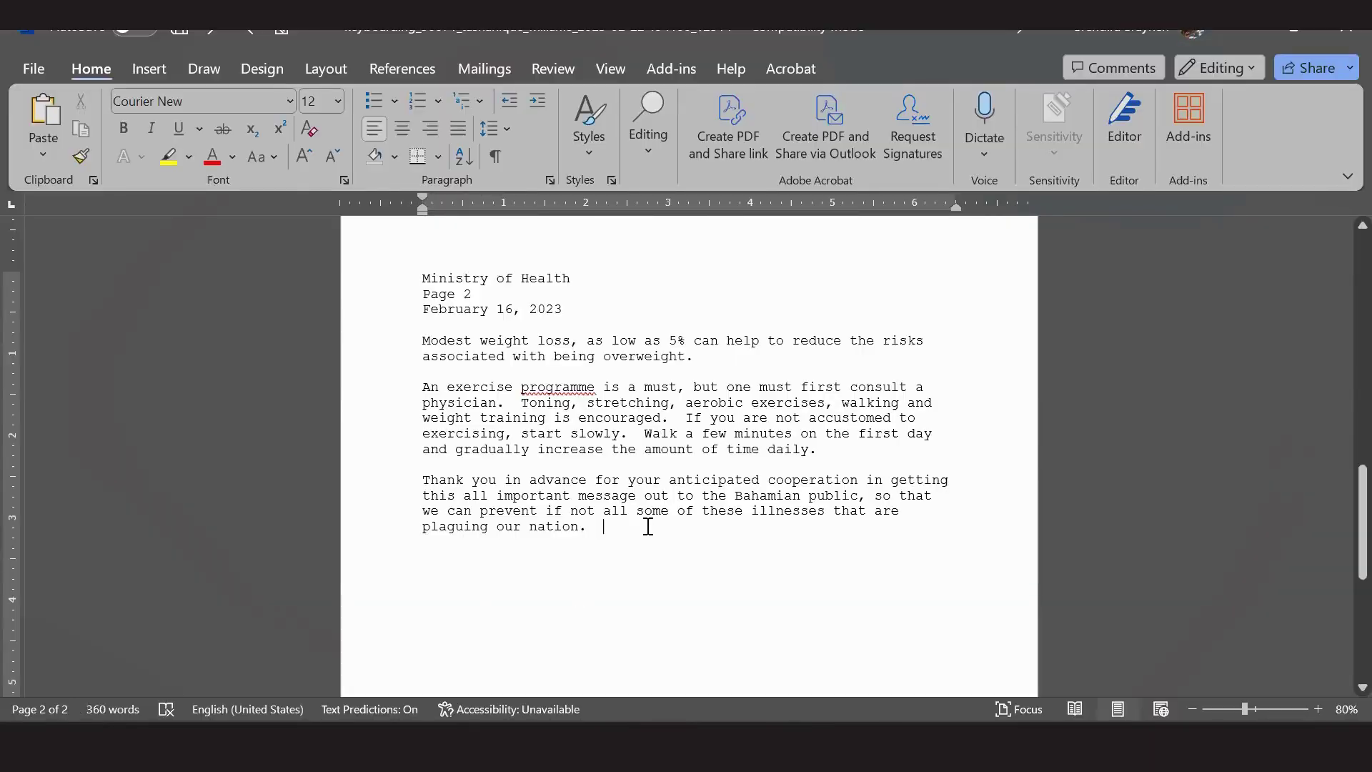
# Type 'Sincerely', the signer's name, 'Nurse' and the initials 'tm' on separate lines below the letter.
pyautogui.press('Return')
pyautogui.press('Tab')
pyautogui.press('BackSpace')
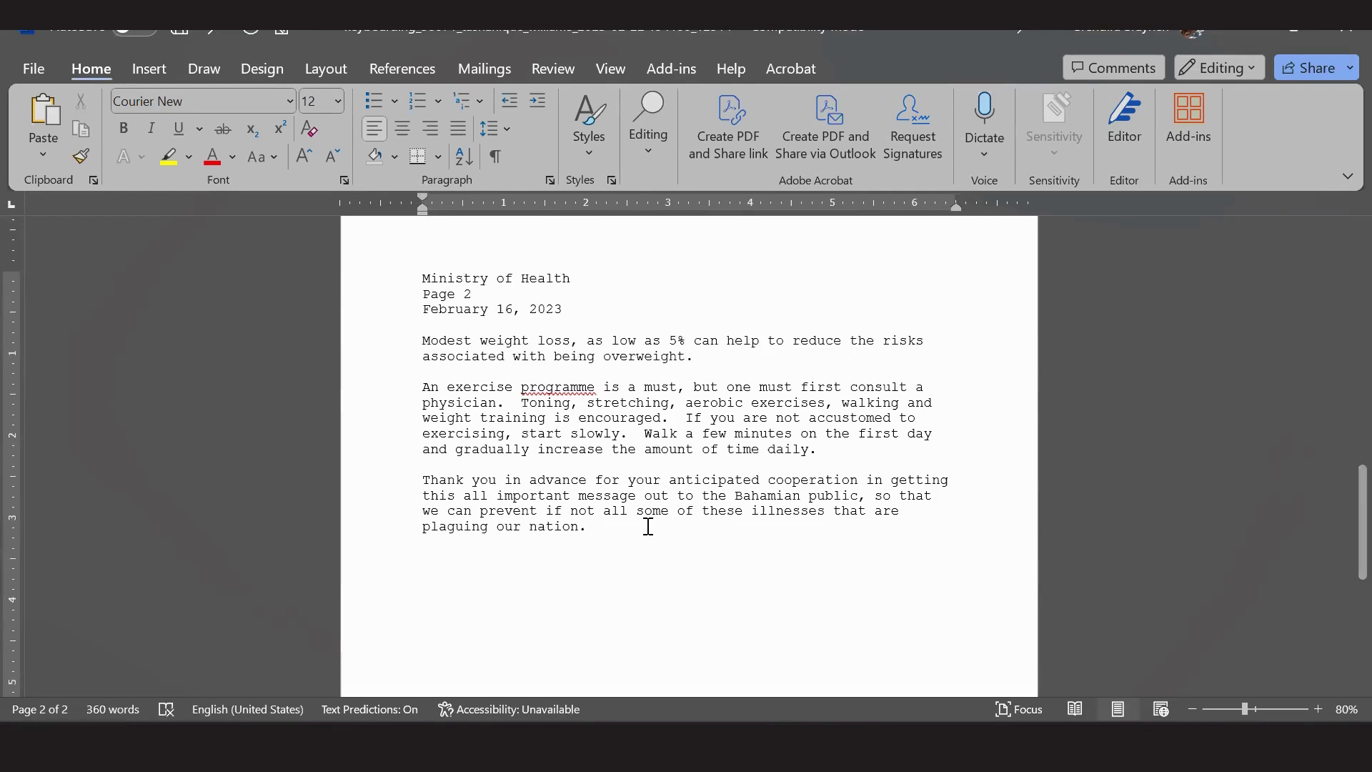
pyautogui.write('Si')
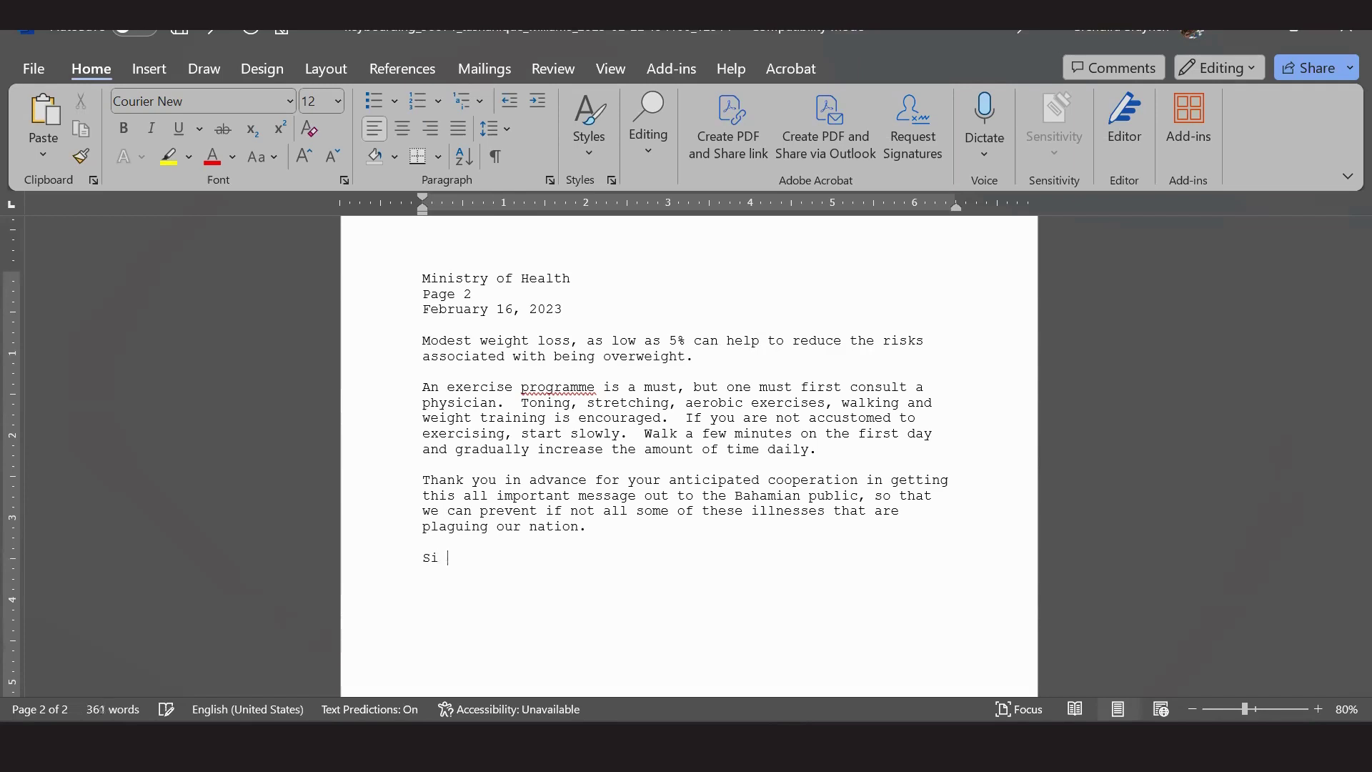
pyautogui.write('cncre')
pyautogui.press('BackSpace')
pyautogui.press('BackSpace')
pyautogui.write('erely')
pyautogui.press('Return')
pyautogui.press('Return')
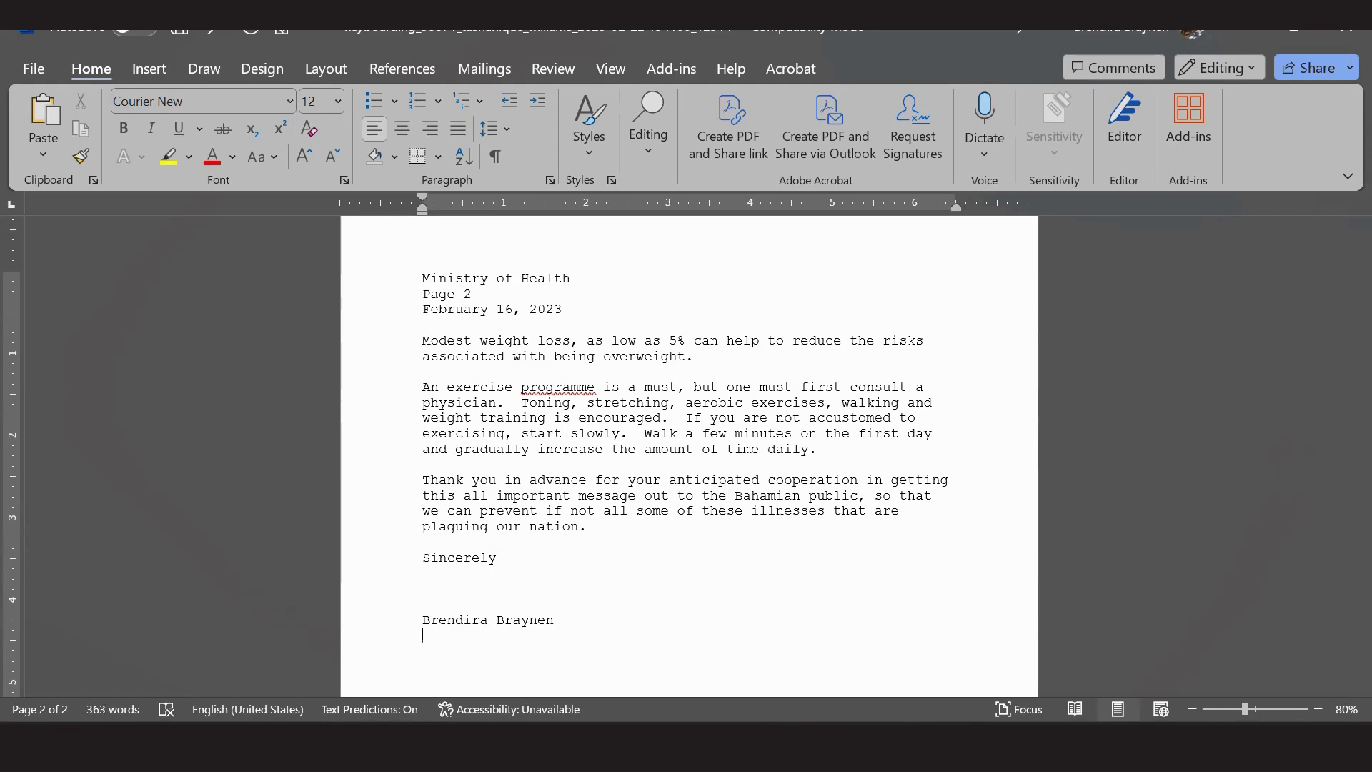
pyautogui.press('Return')
pyautogui.write('Nurse')
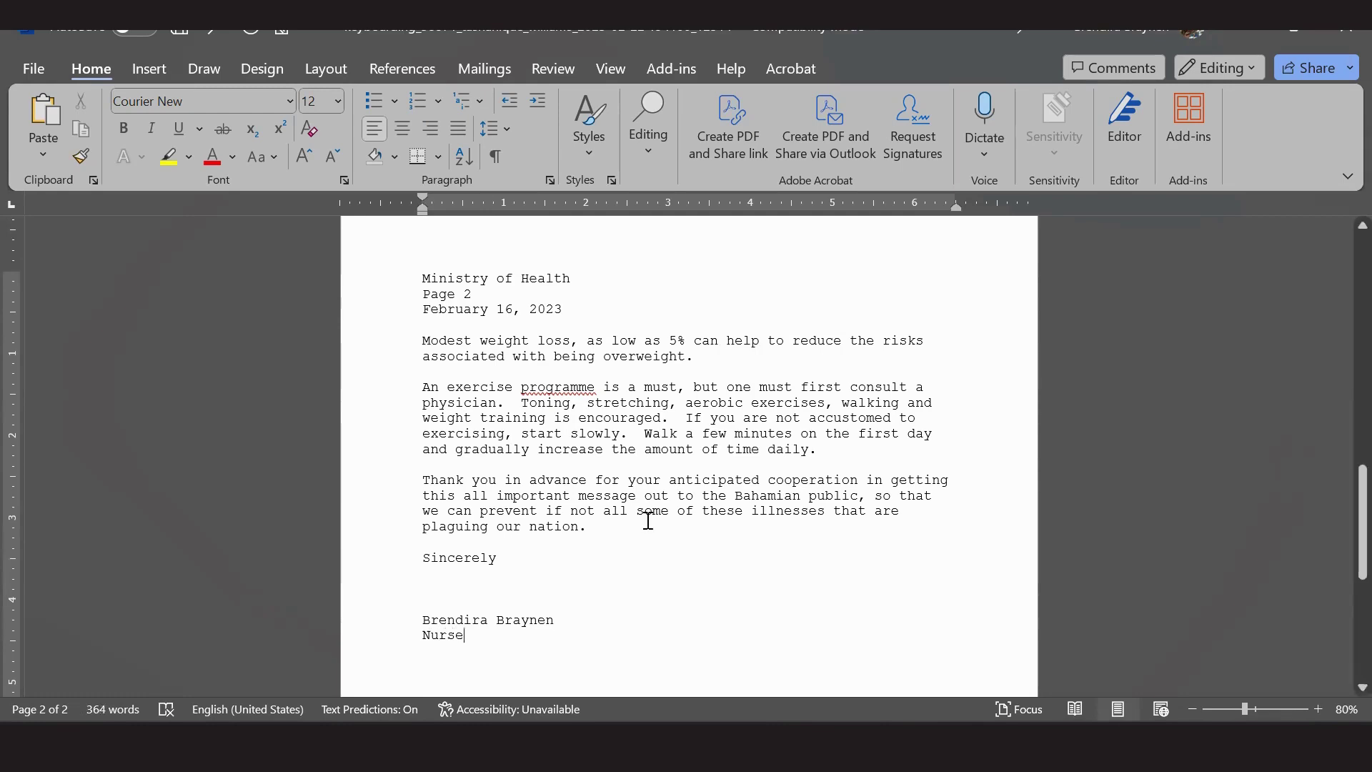
pyautogui.press('Return')
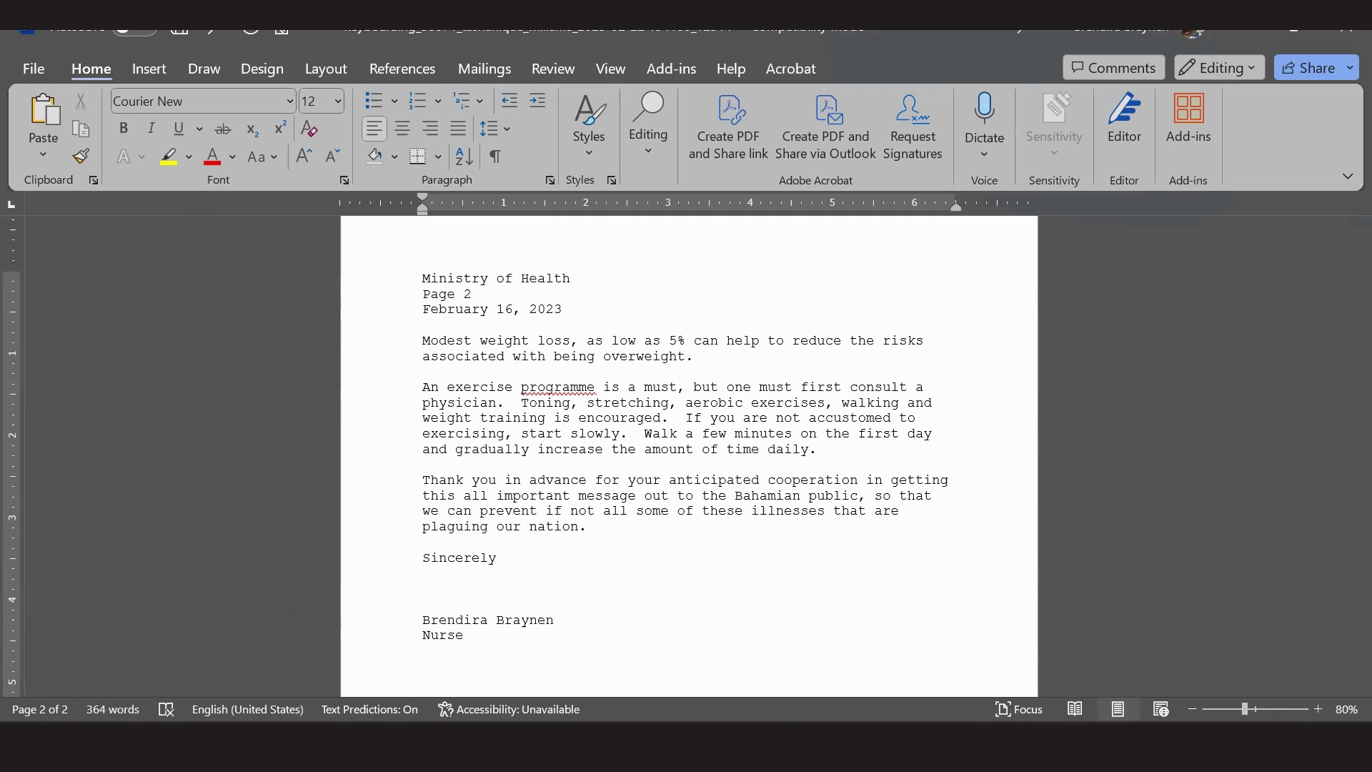
pyautogui.write('tm')
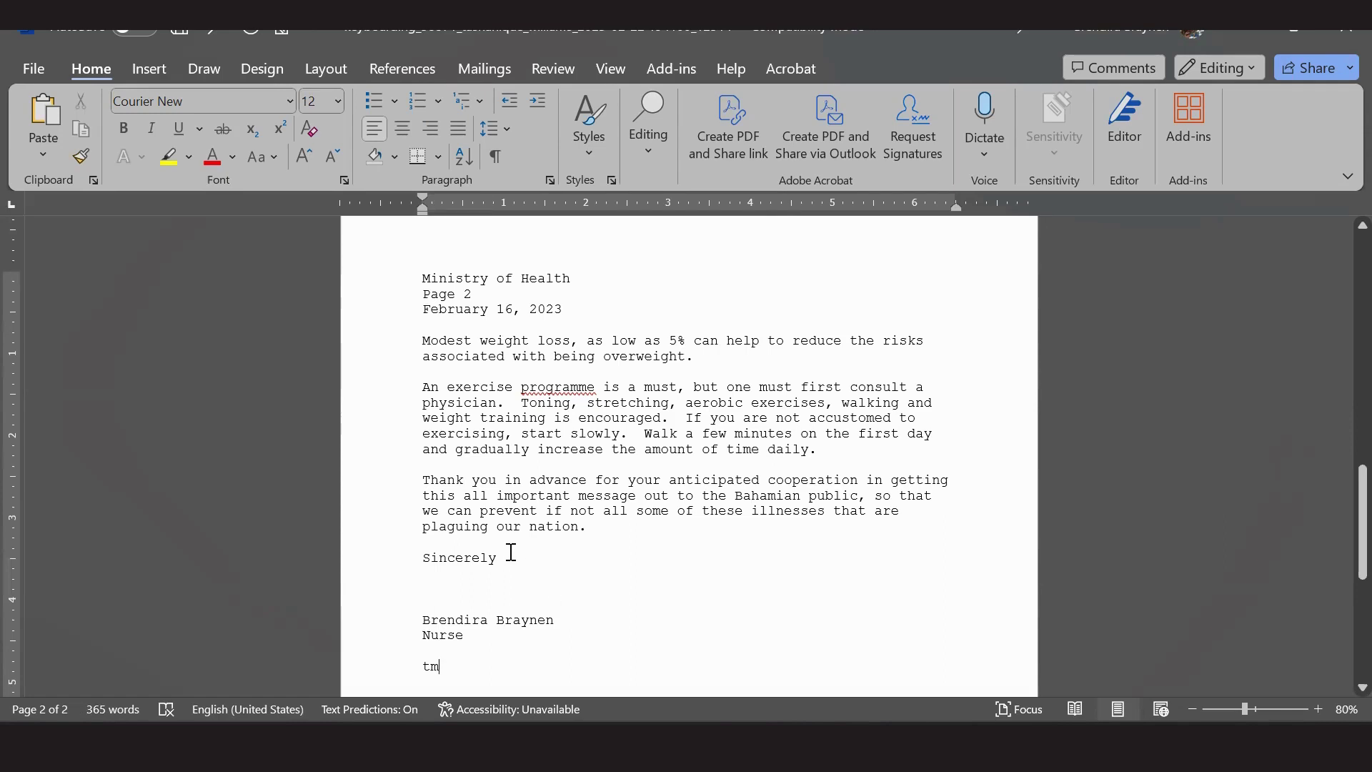
pyautogui.doubleClick(474, 557)
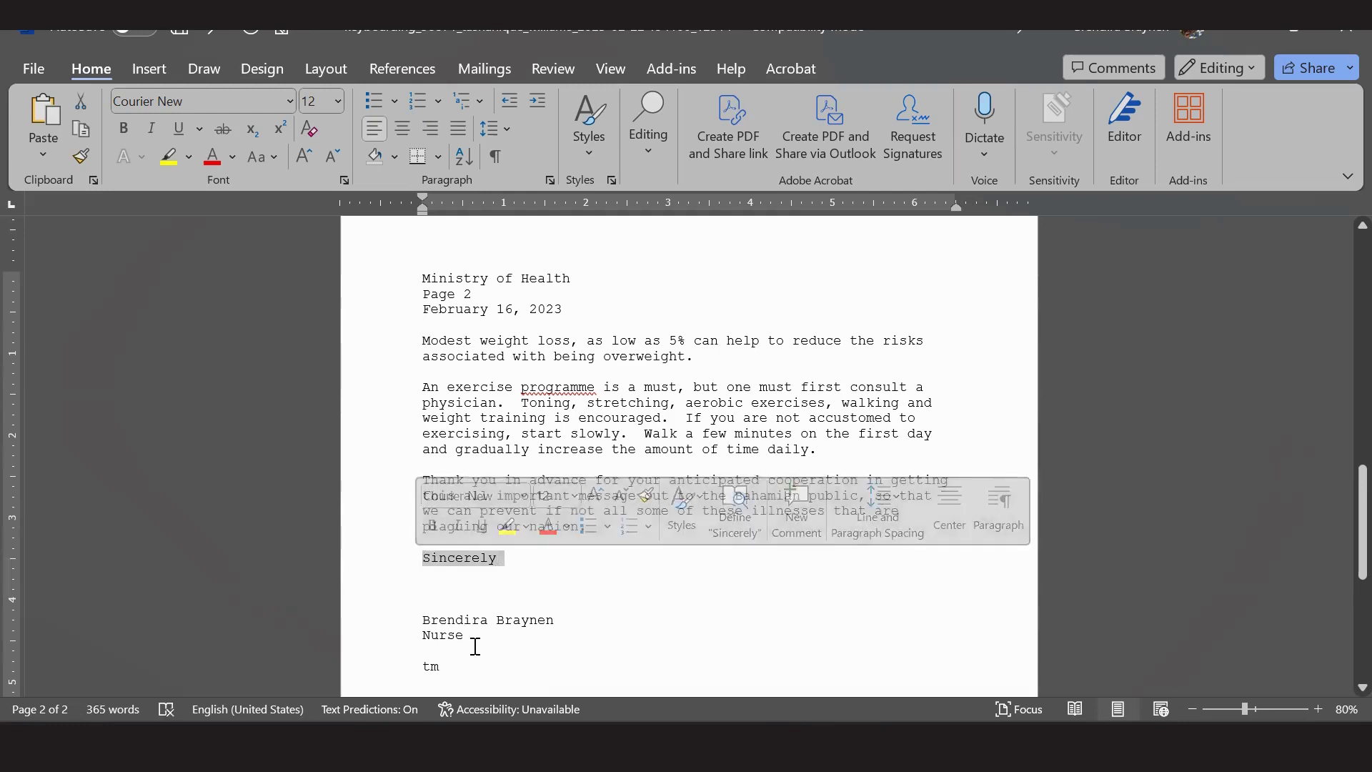
pyautogui.click(522, 563)
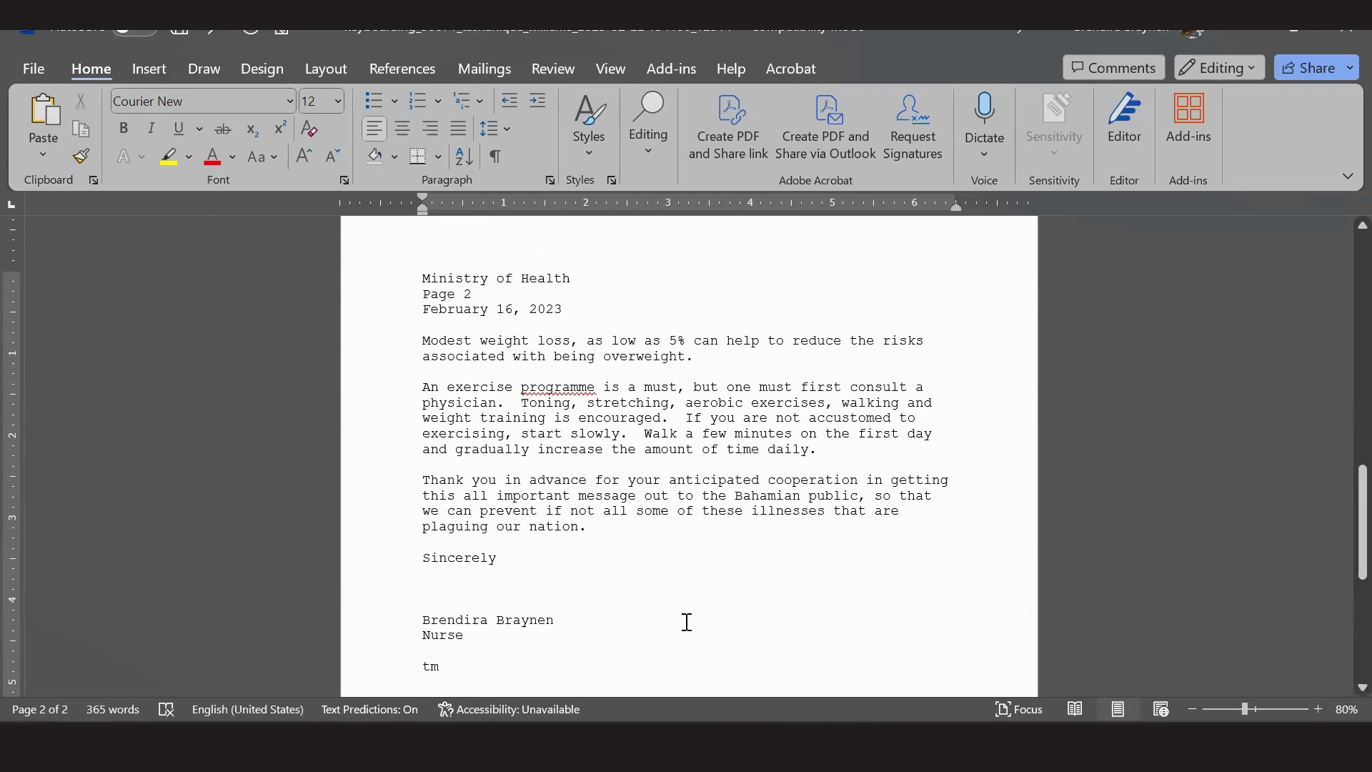
pyautogui.scroll(12, 686, 621)
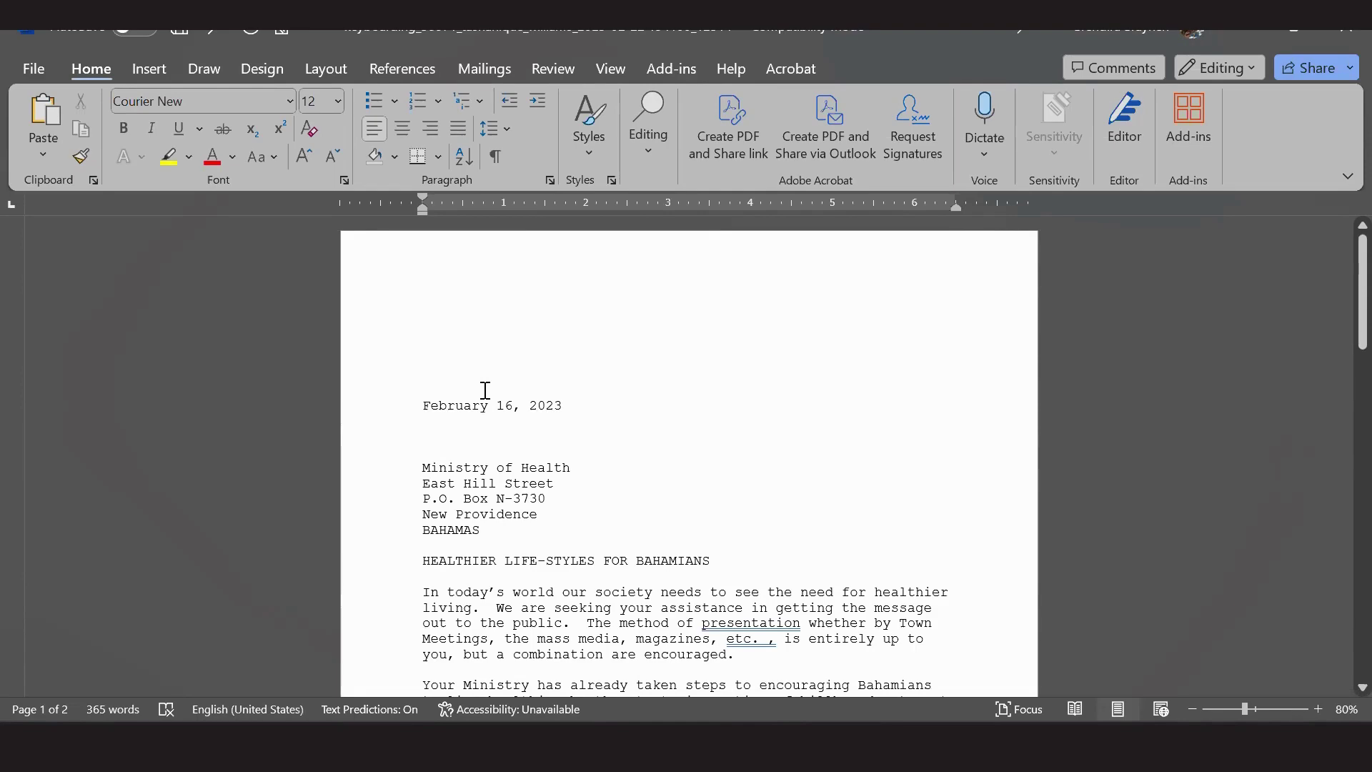
pyautogui.scroll(-10, 484, 390)
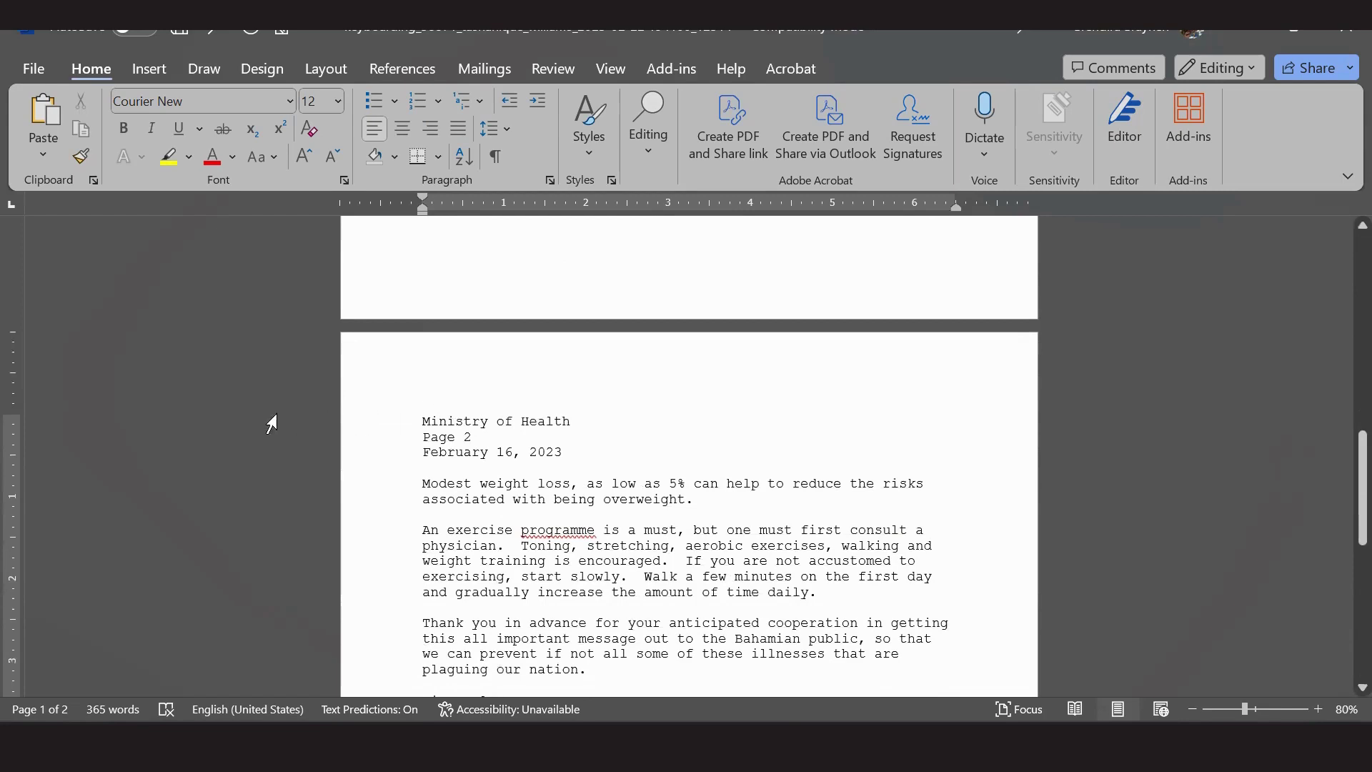
pyautogui.click(422, 421)
pyautogui.scroll(10, 508, 530)
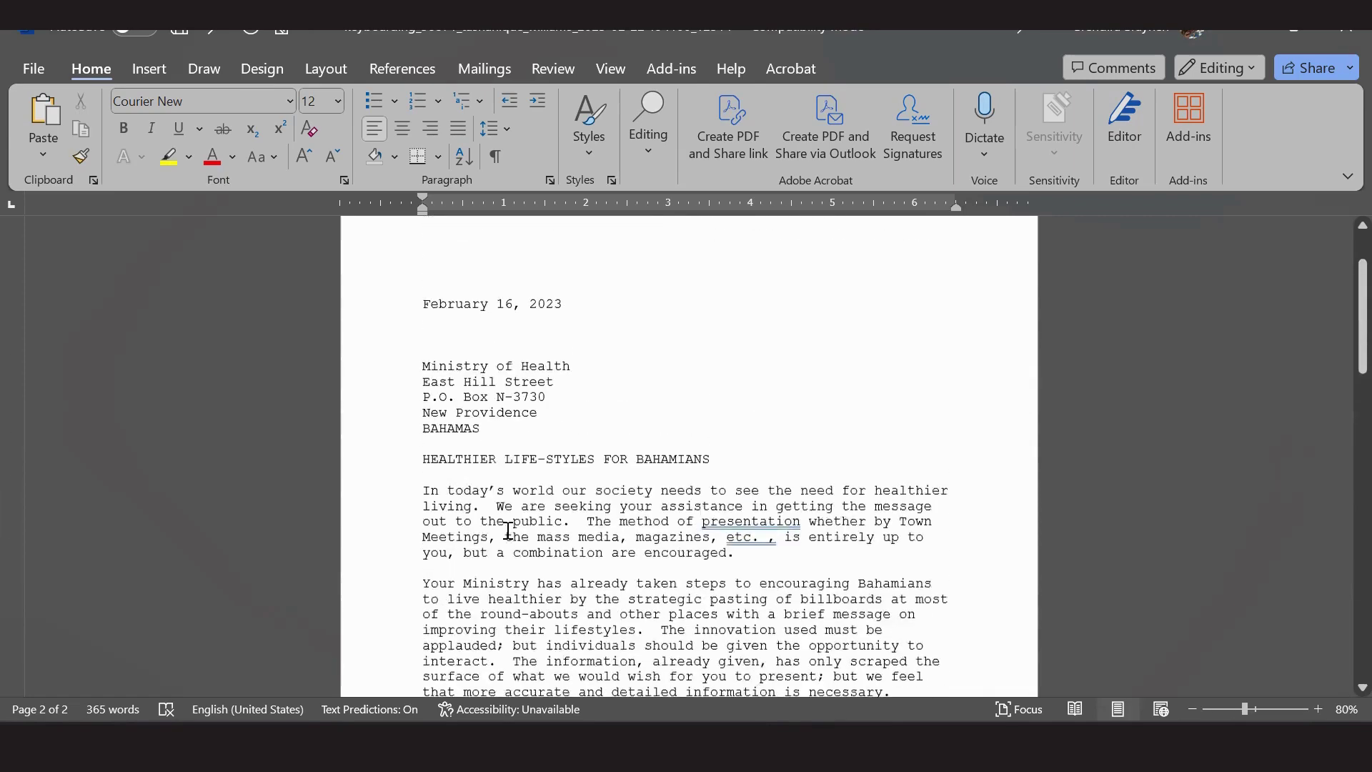
pyautogui.scroll(2, 507, 529)
# Check in Layout > Margins that the letter uses Normal 1-inch margins, leaving them unchanged.
pyautogui.click(531, 313)
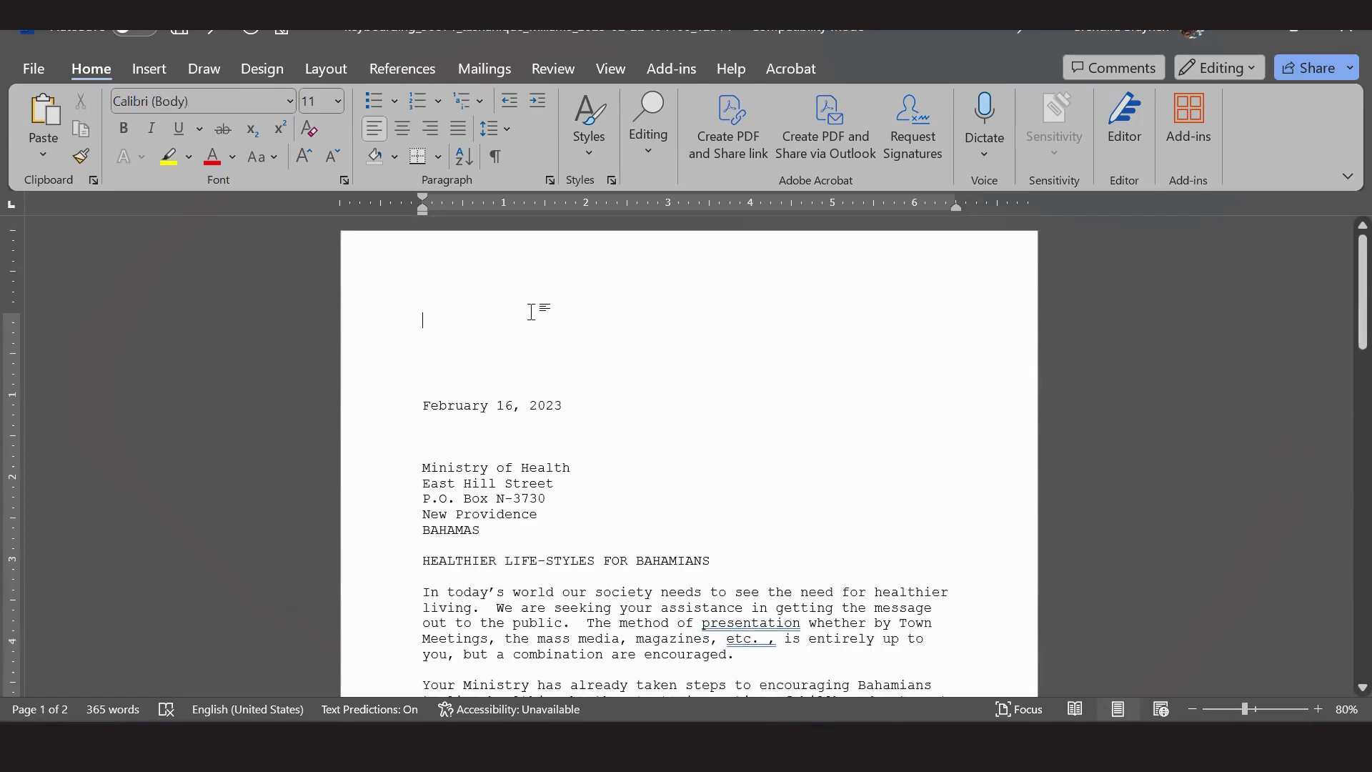
pyautogui.click(330, 69)
pyautogui.click(47, 123)
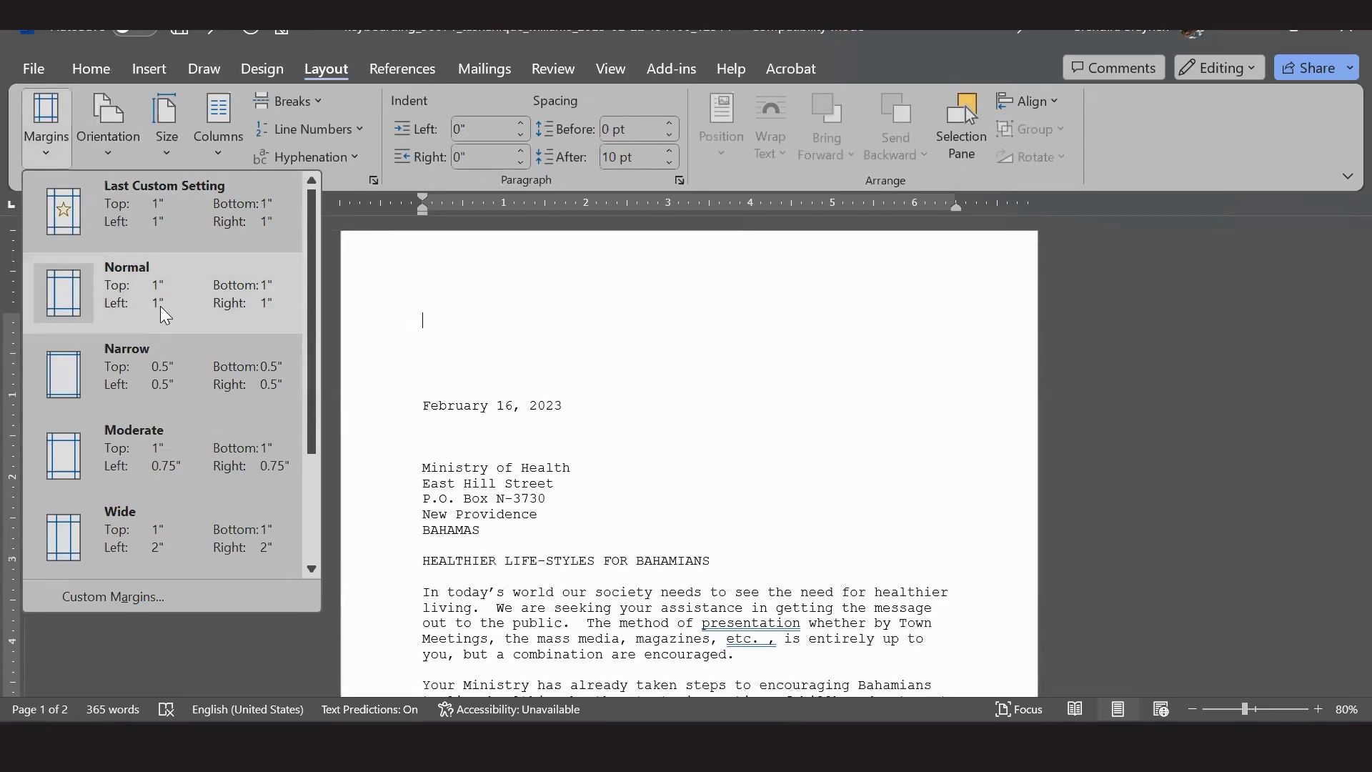
pyautogui.click(660, 329)
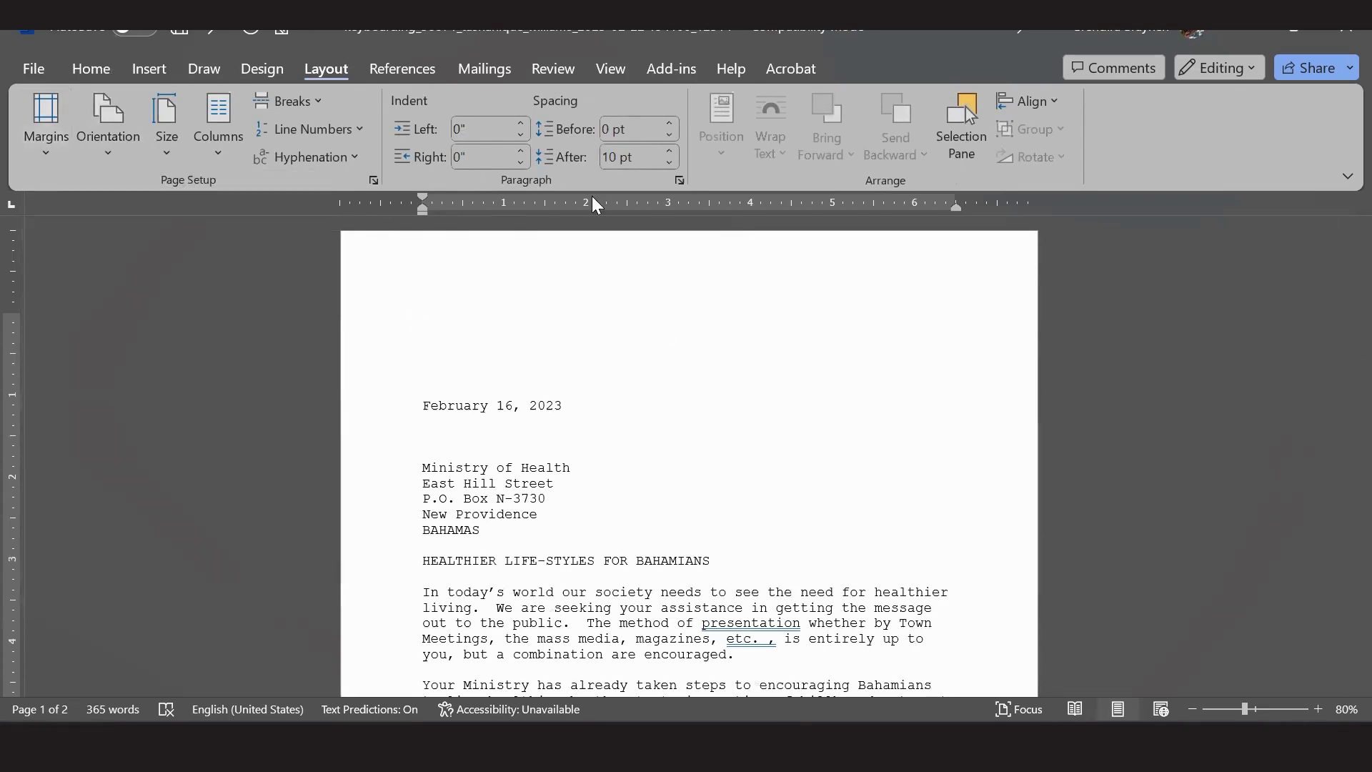
pyautogui.press('Down')
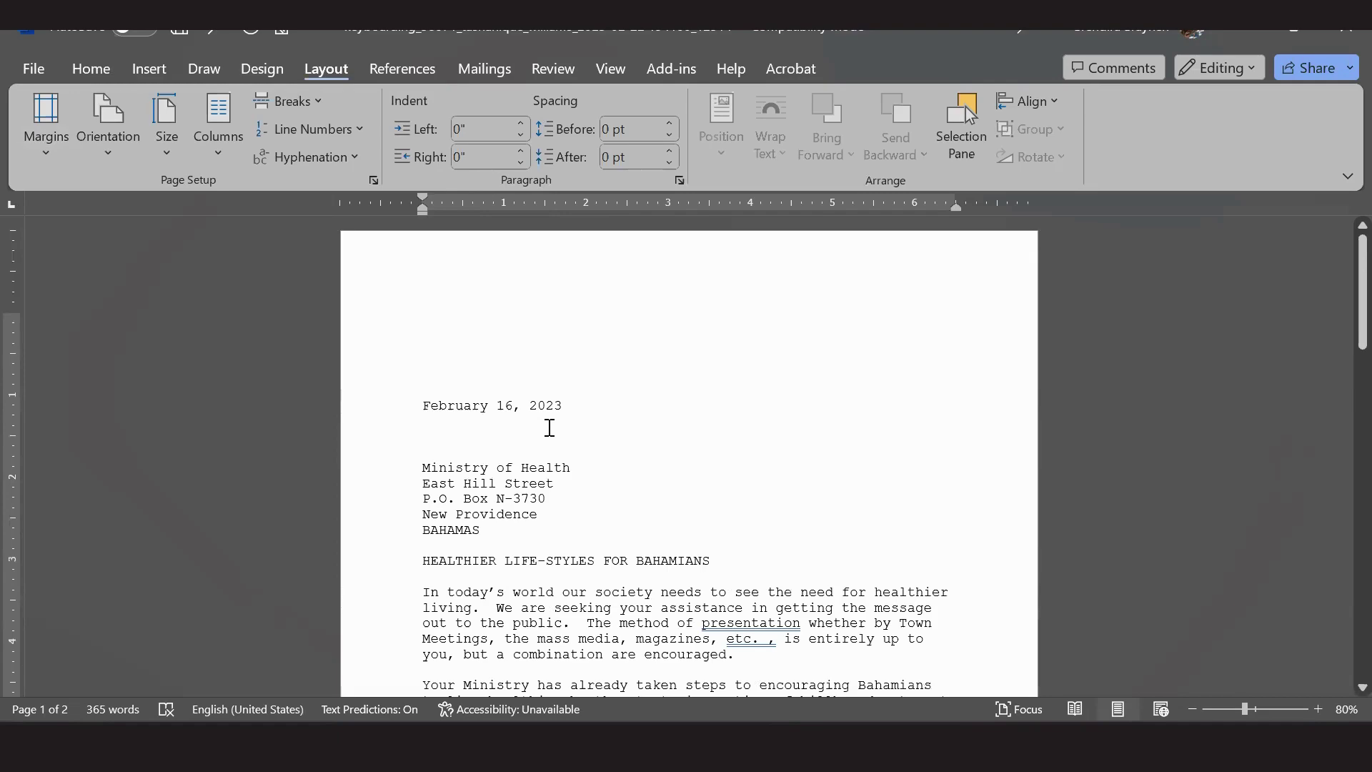
# Review page 2's Ministry of Health header, then switch to the exam PDF in Acrobat.
pyautogui.scroll(-8, 549, 427)
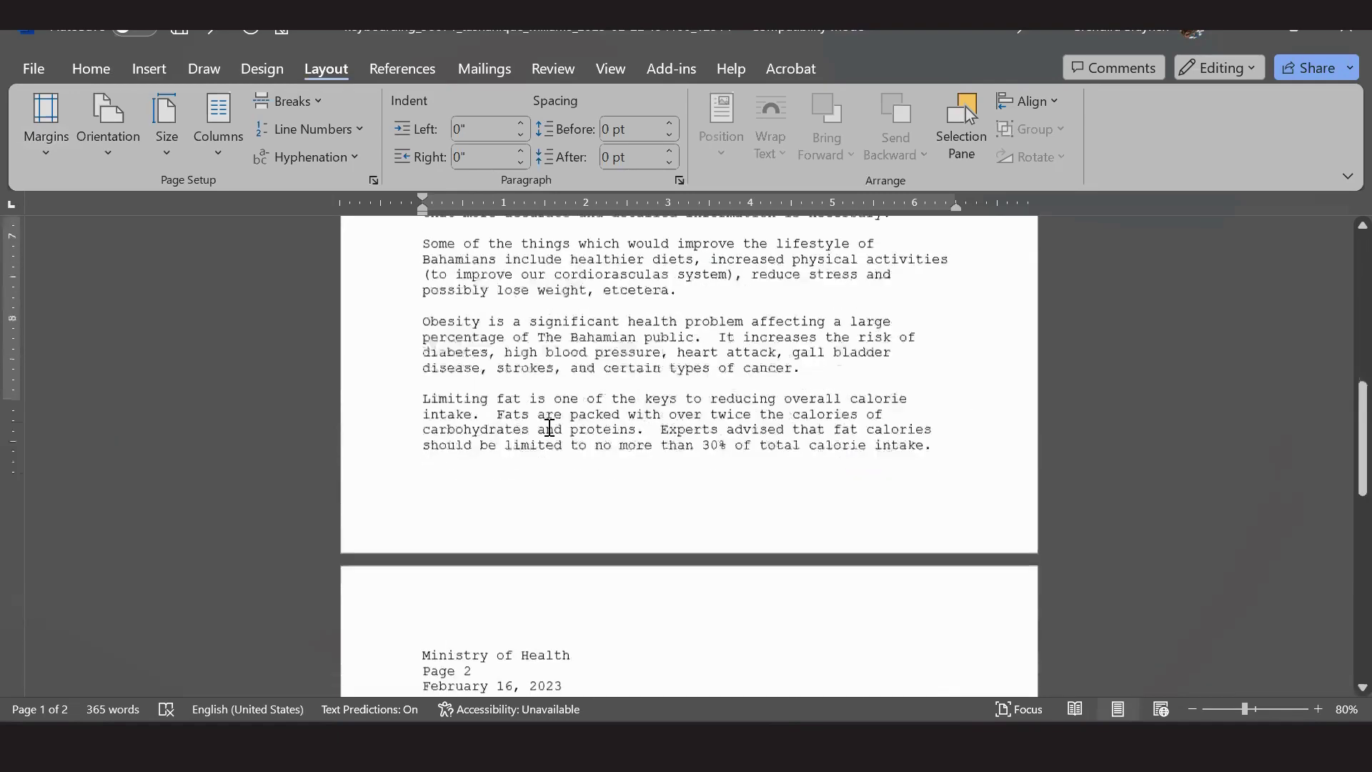
pyautogui.scroll(-3, 549, 428)
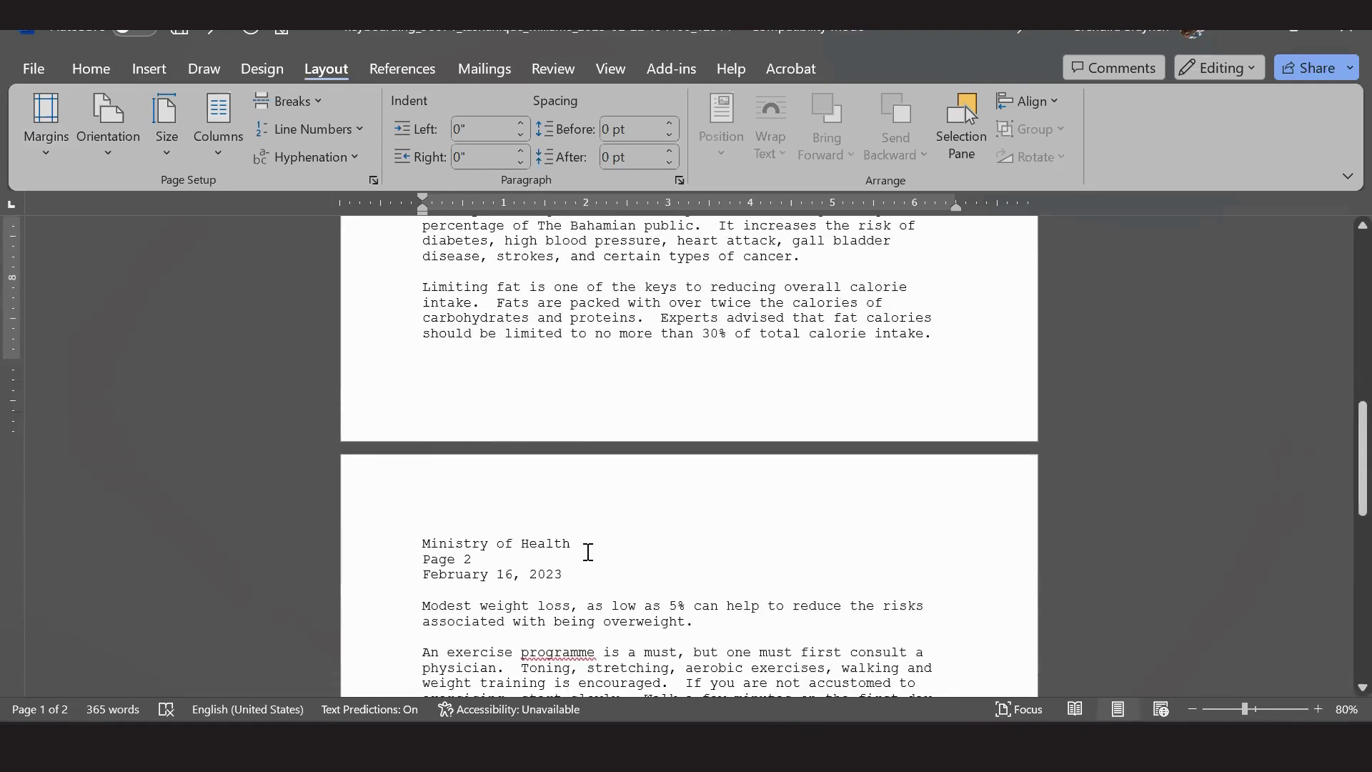
pyautogui.click(411, 541)
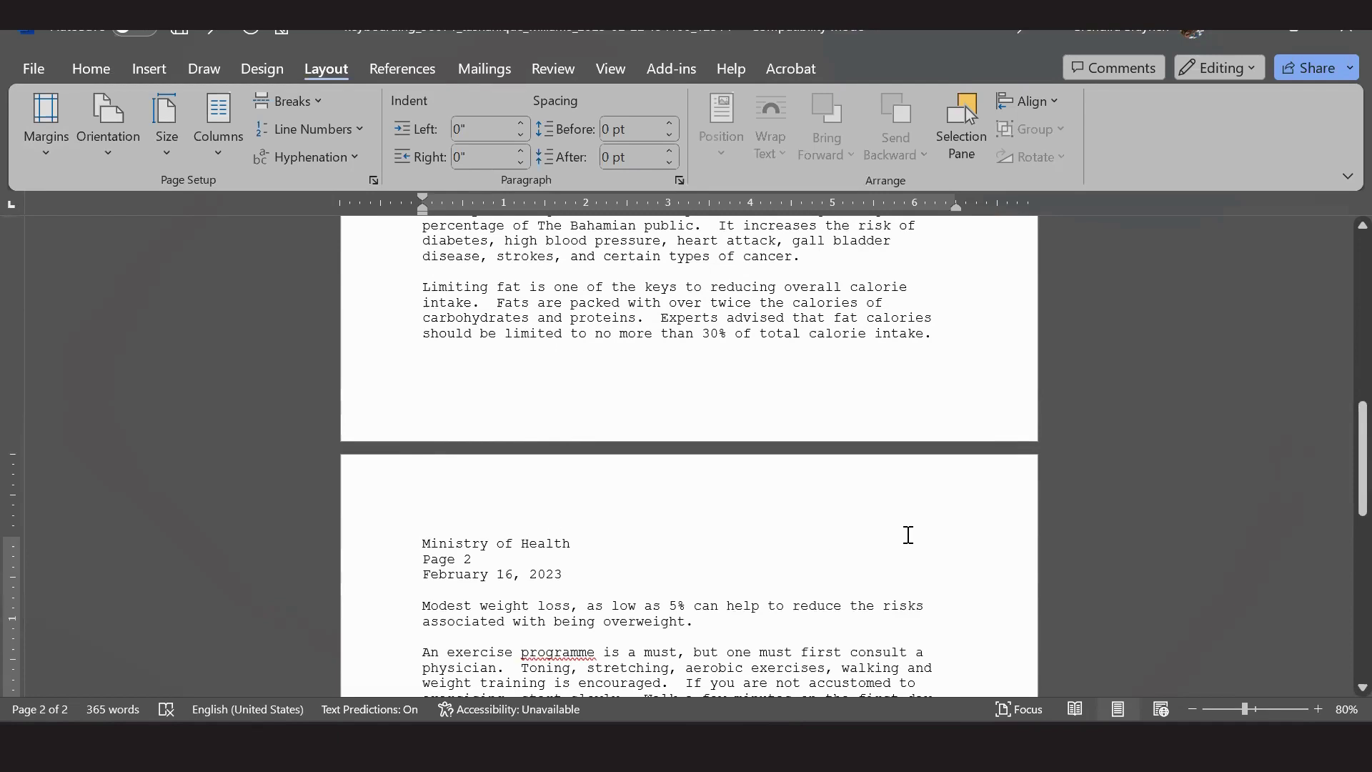
pyautogui.scroll(-1, 893, 514)
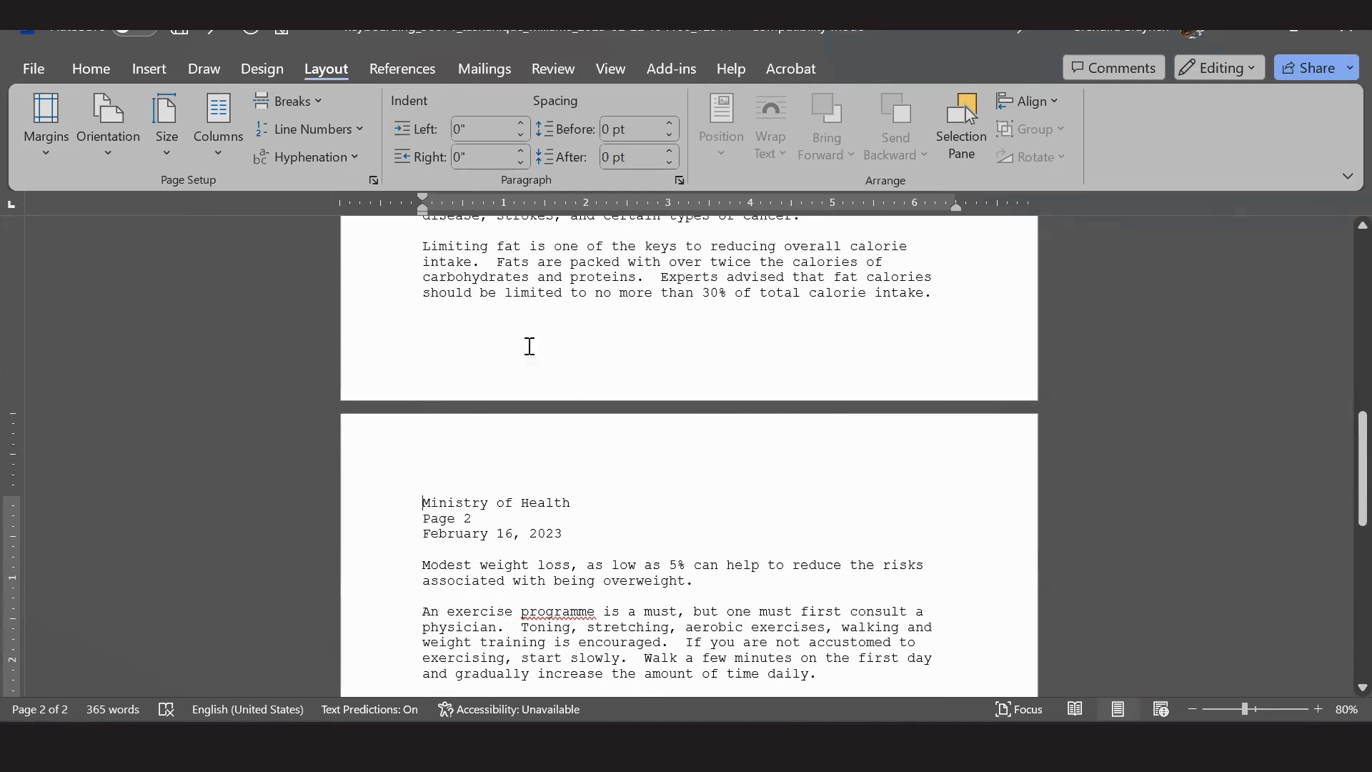
pyautogui.hotkey('alt', 'Tab')
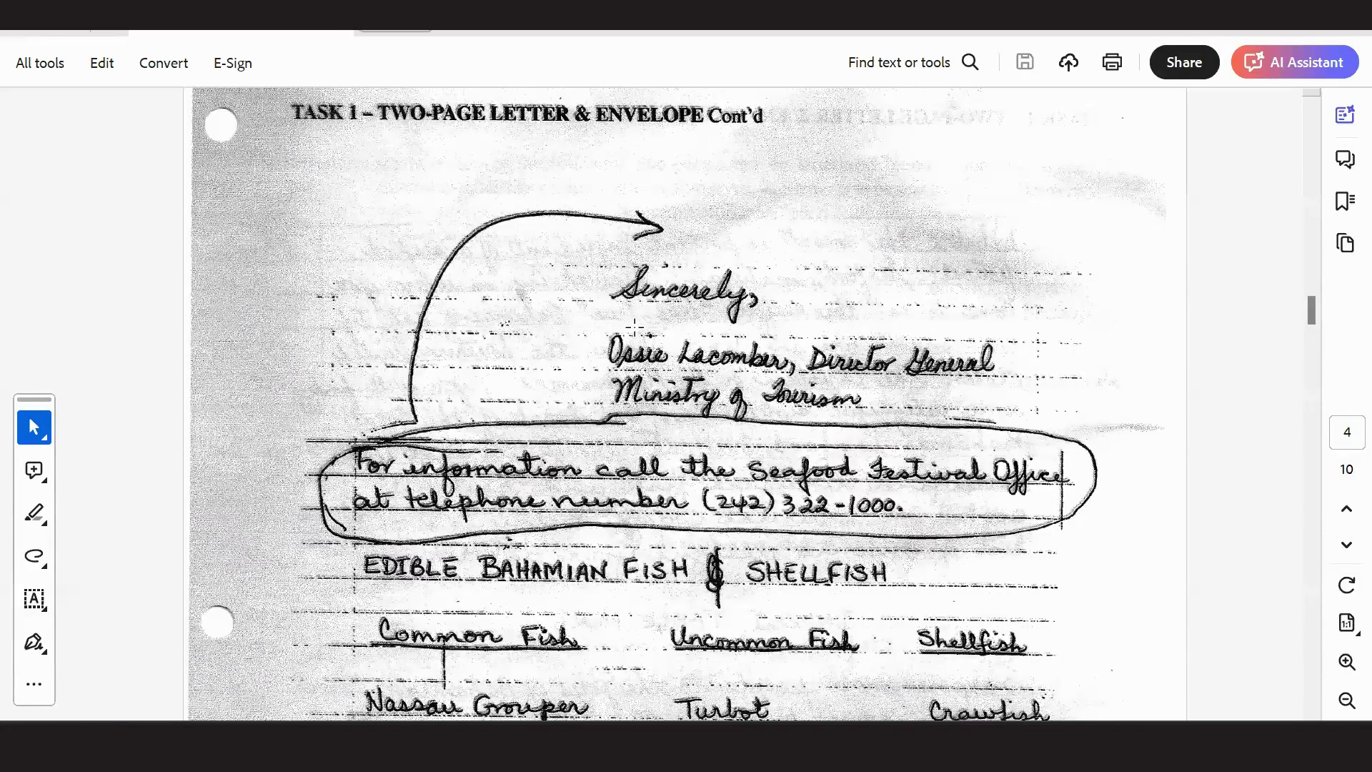
# Scroll up to the Task 1 directions on page 2 of the exam, then return to Word.
pyautogui.scroll(10, 635, 327)
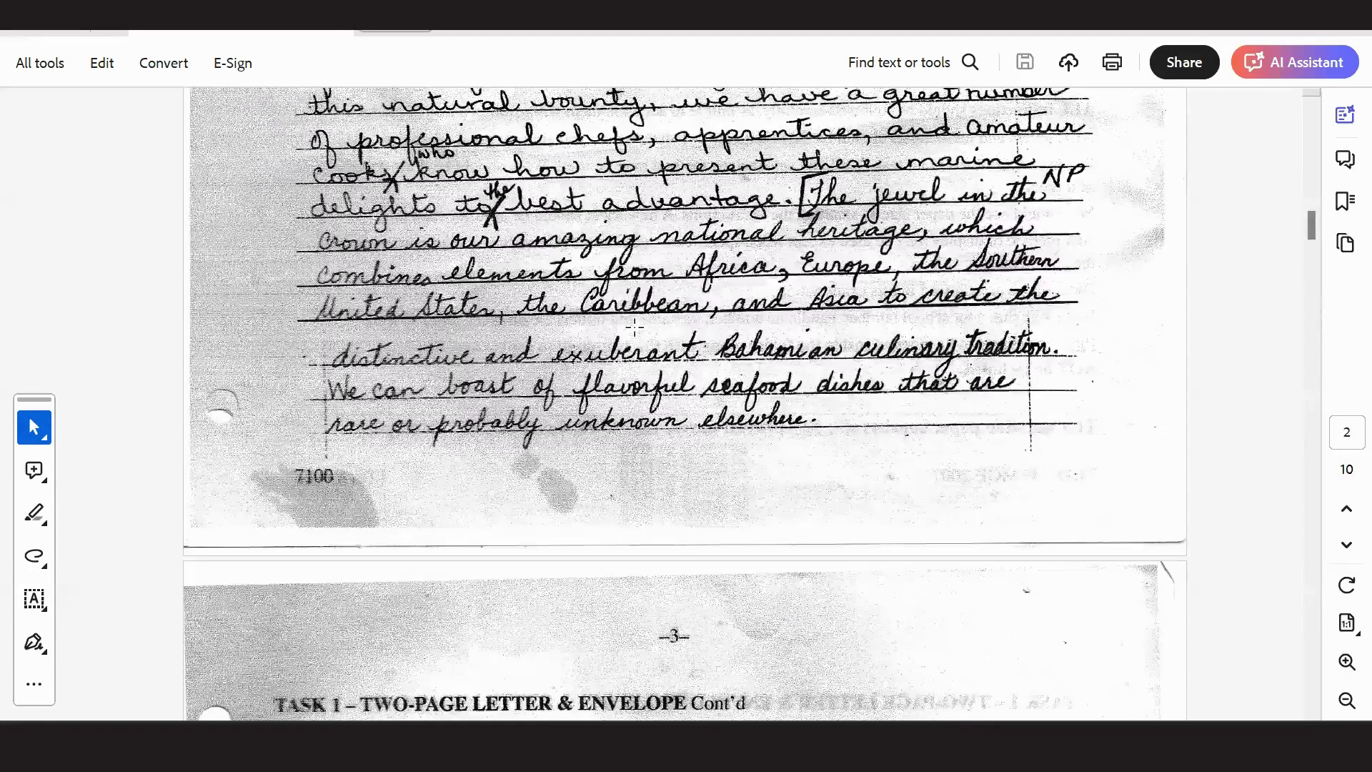
pyautogui.scroll(8, 400, 315)
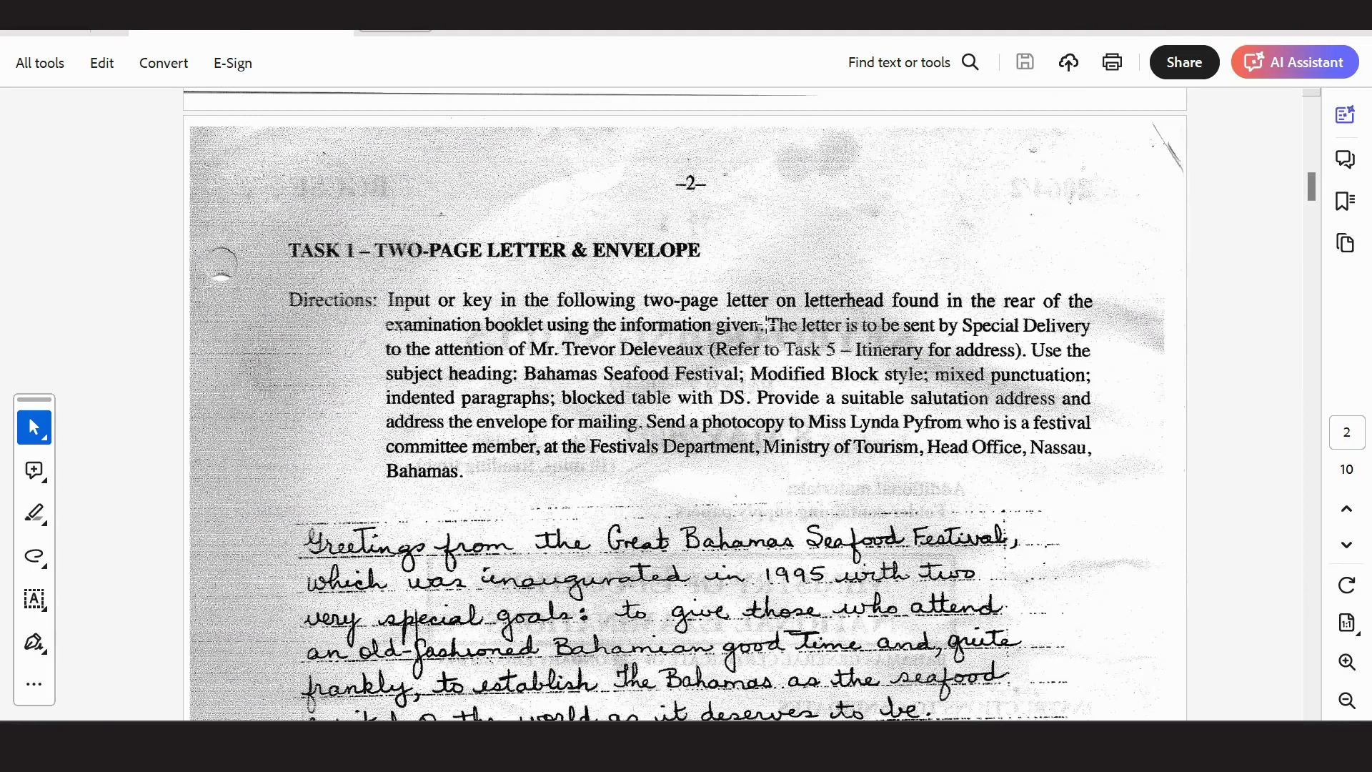
pyautogui.moveTo(787, 746)
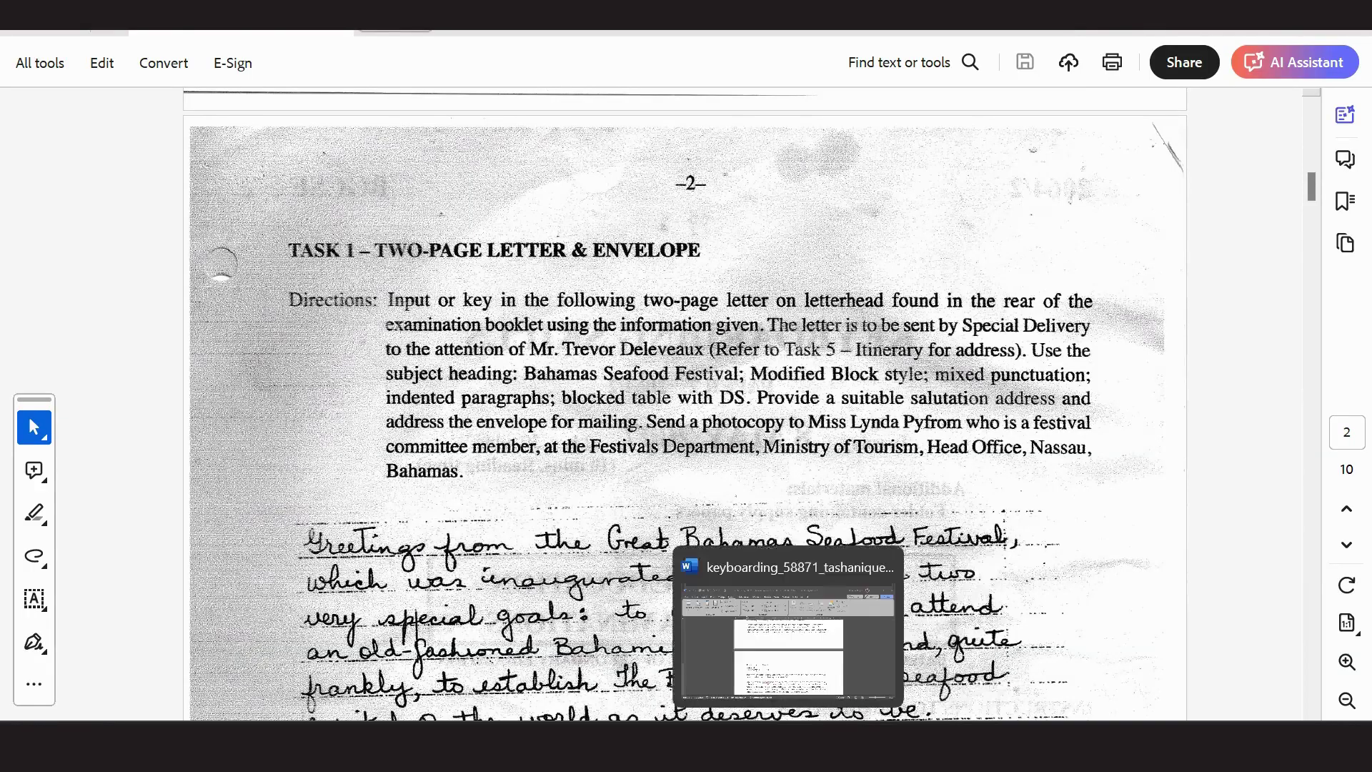
pyautogui.click(786, 639)
pyautogui.scroll(10, 751, 474)
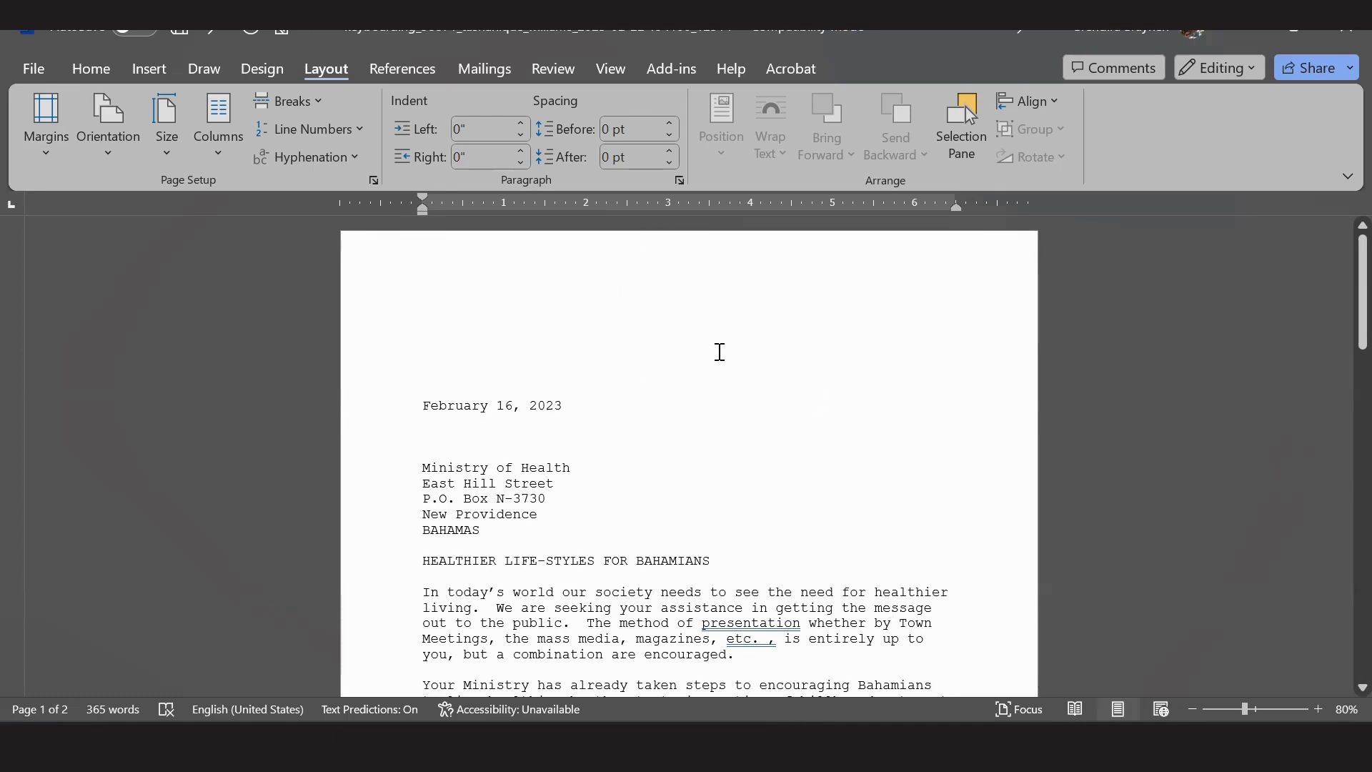
# Switch from Word to the Acrobat exam PDF to reread the Task 1 directions.
pyautogui.hotkey('alt', 'Tab')
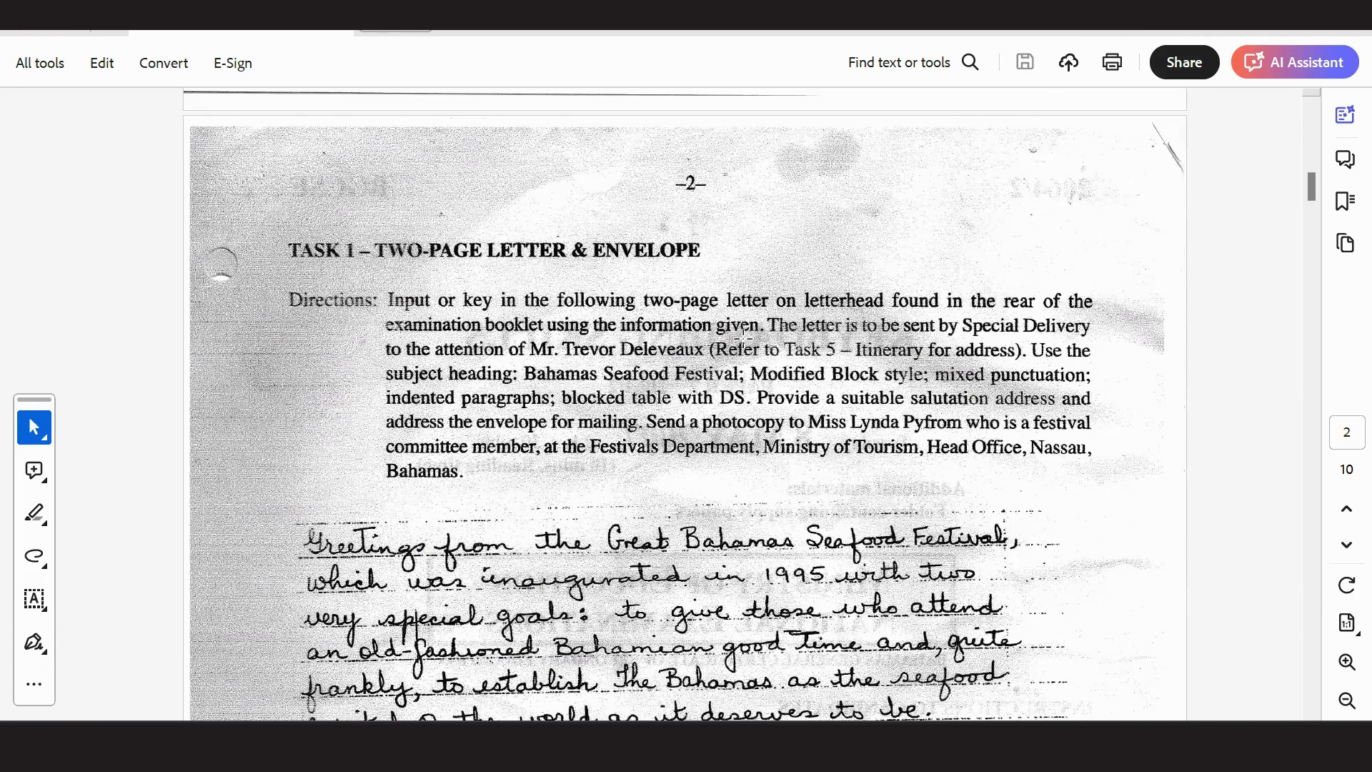
# Highlight the Special Delivery instruction in the Task 1 directions, then return to the Word letter.
pyautogui.moveTo(958, 328); pyautogui.dragTo(1097, 328)
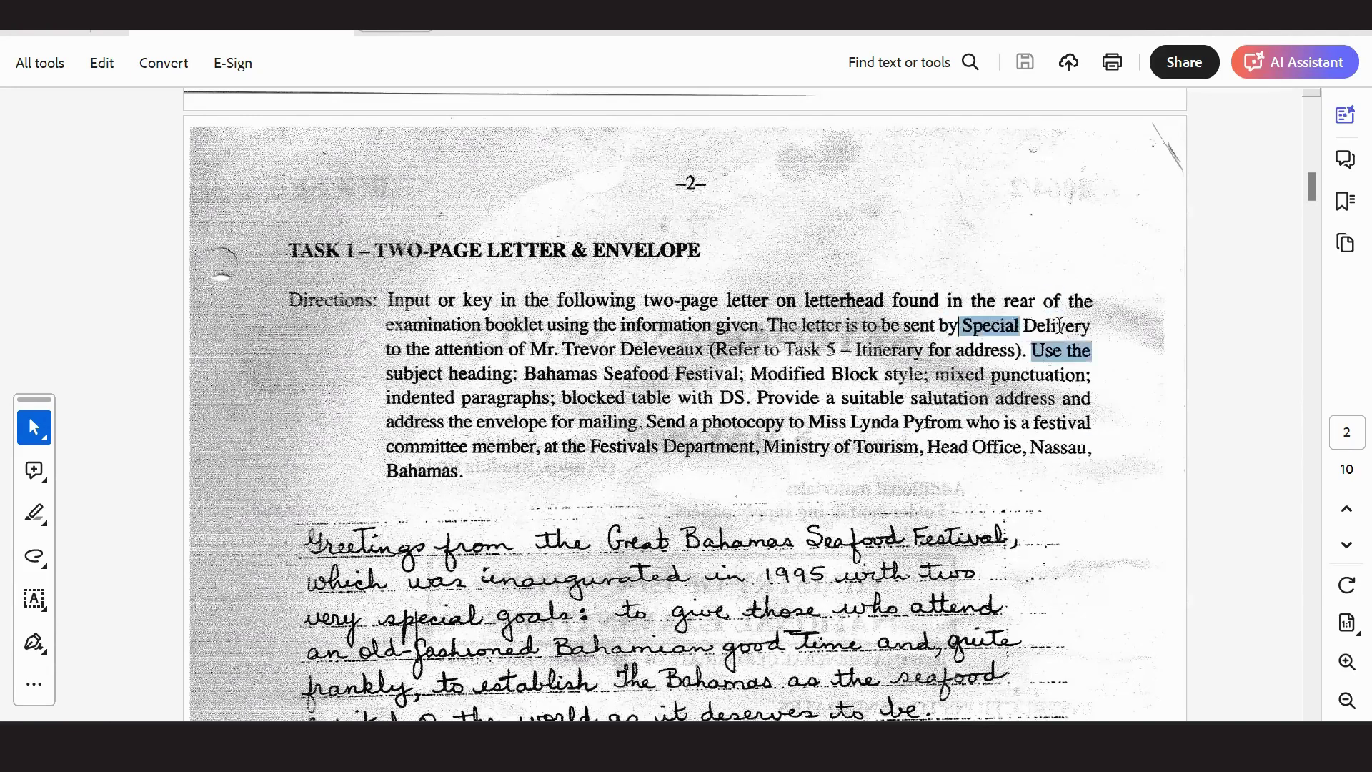
pyautogui.click(1018, 349)
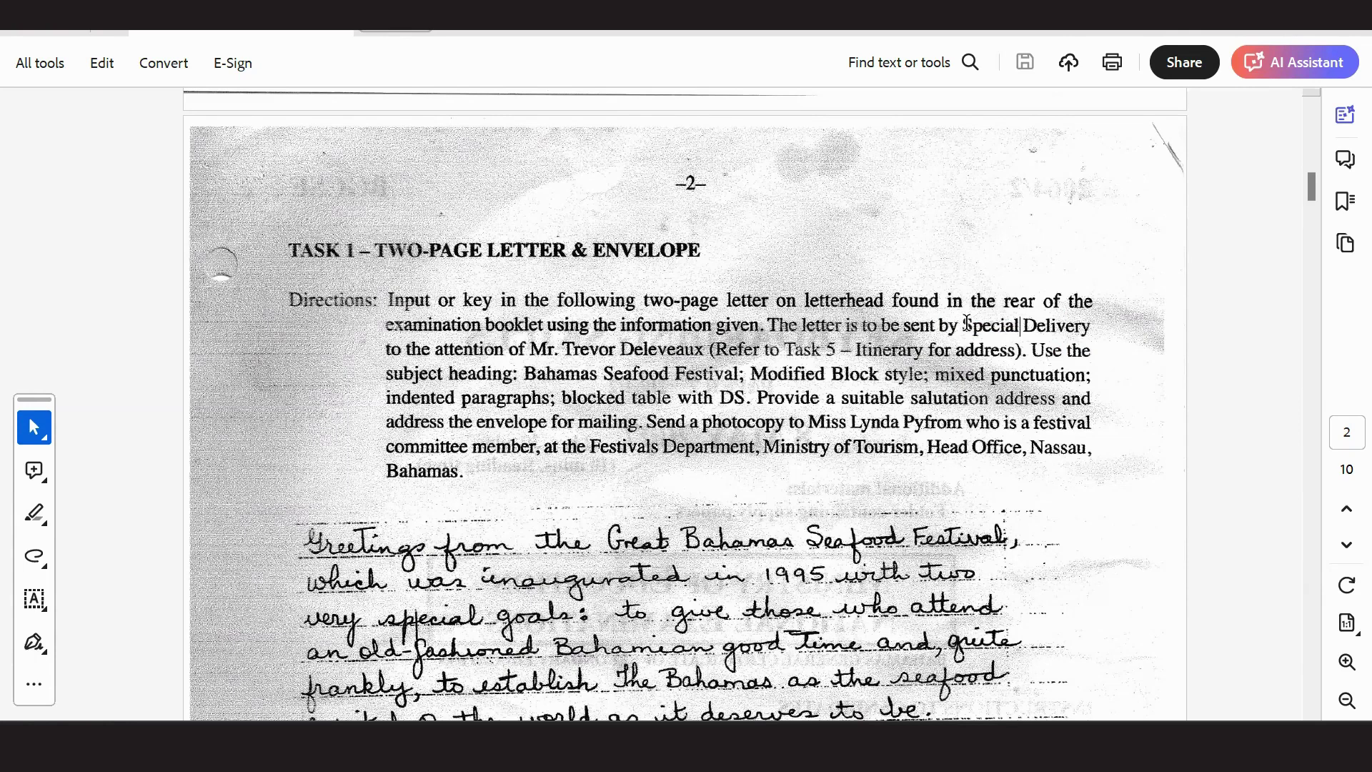
pyautogui.moveTo(964, 324); pyautogui.dragTo(1086, 325)
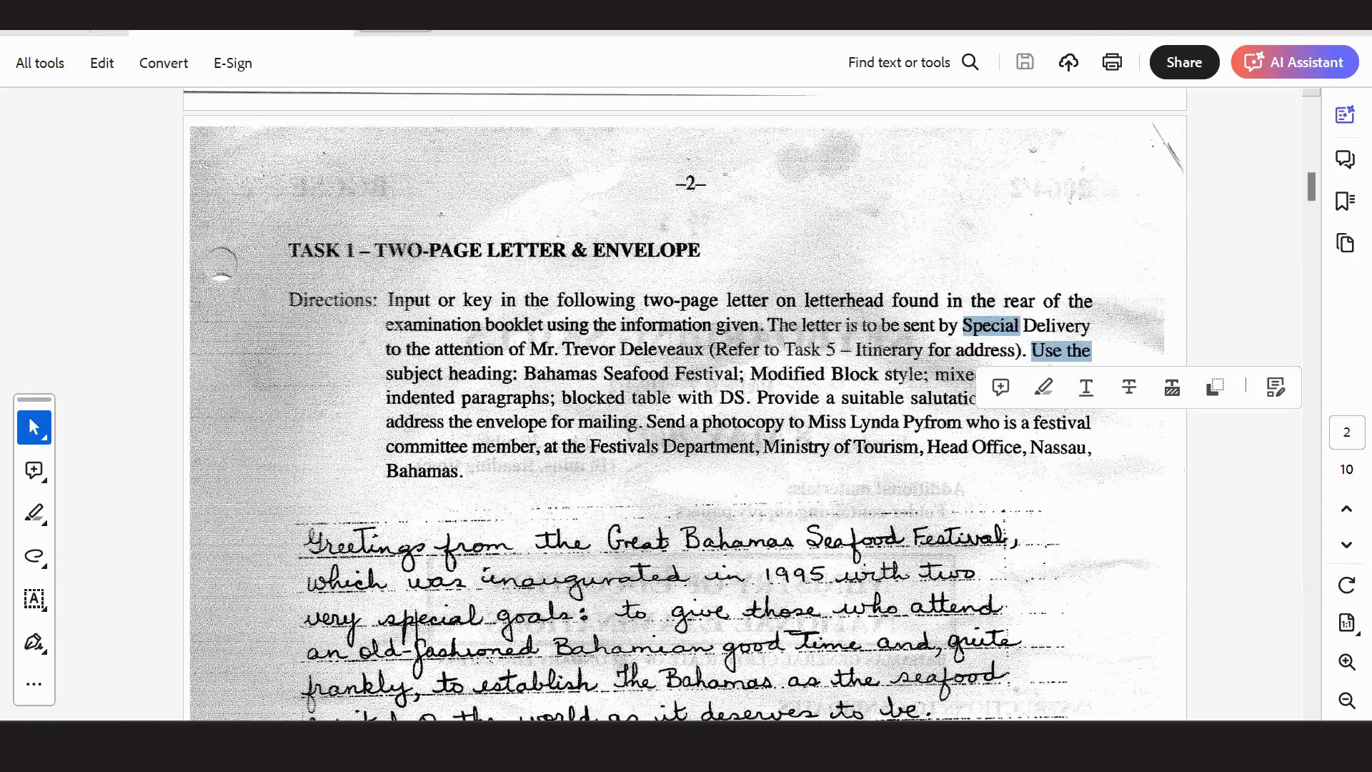
pyautogui.hotkey('alt', 'Tab')
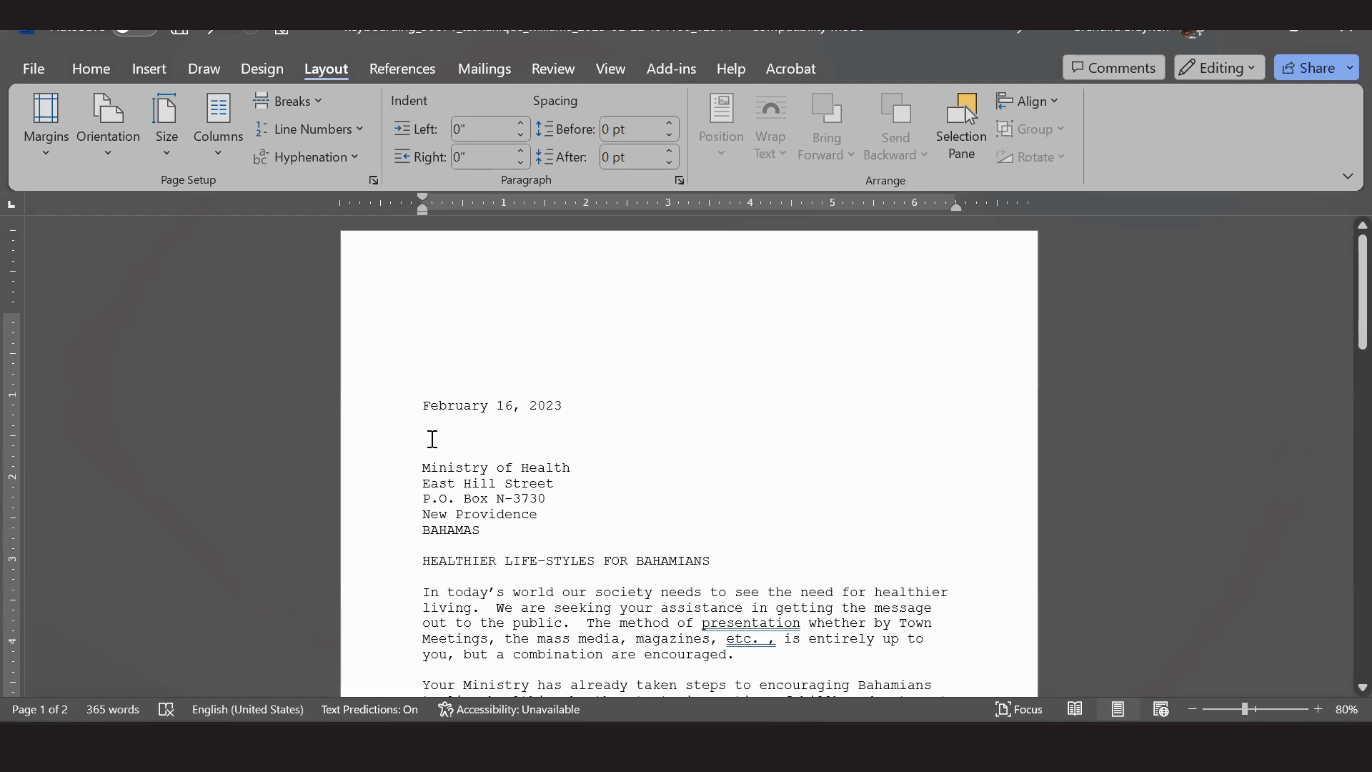
# Type the notation SPECIAL DELIVERY in capitals on the line below the date.
pyautogui.press('capslock')
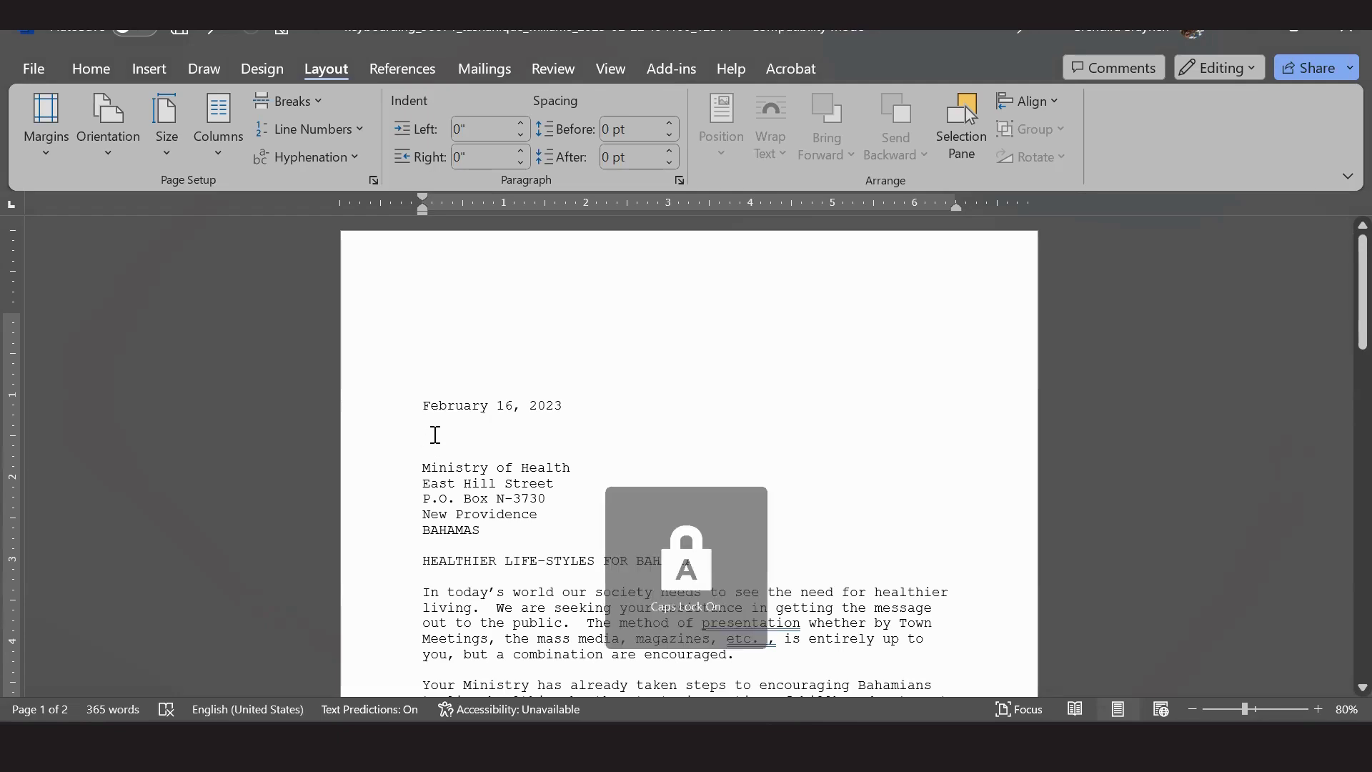
pyautogui.write('SPECIAL ')
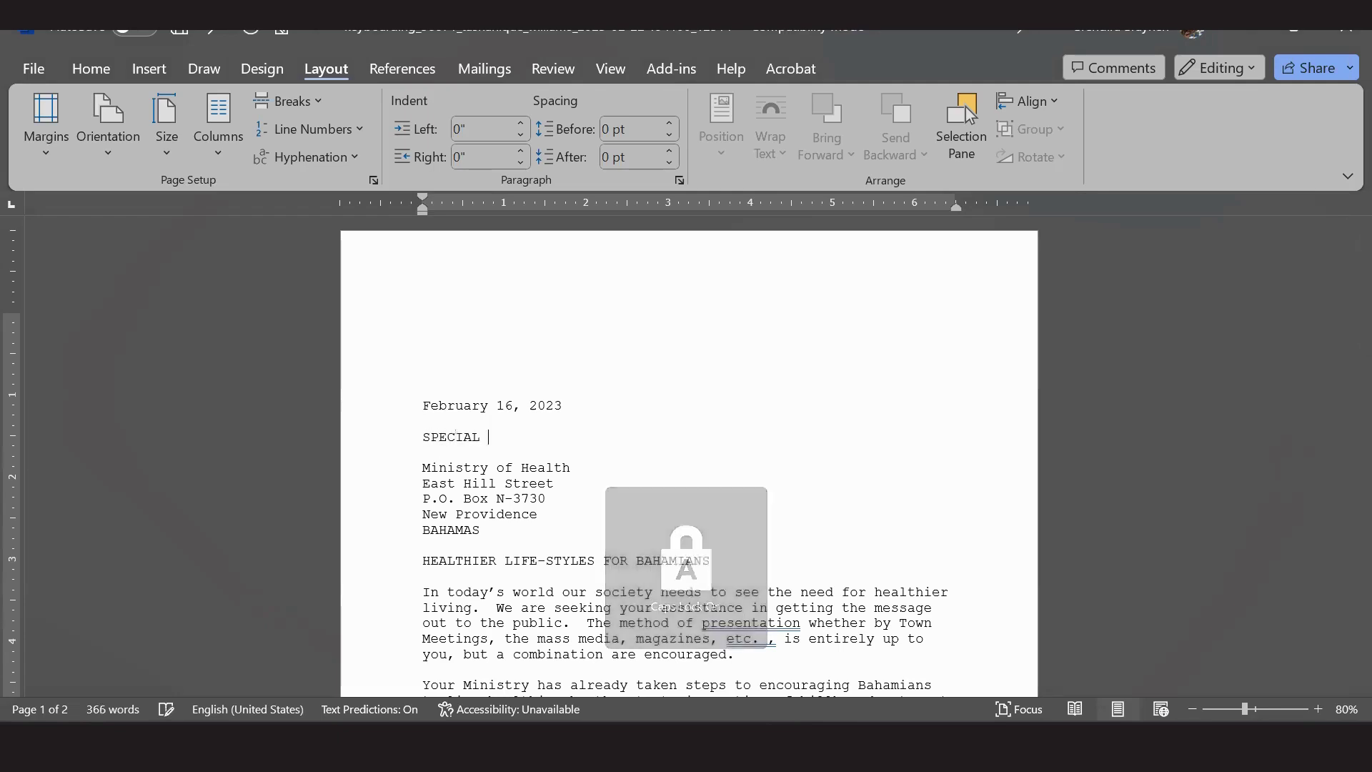
pyautogui.write('DELIVERY')
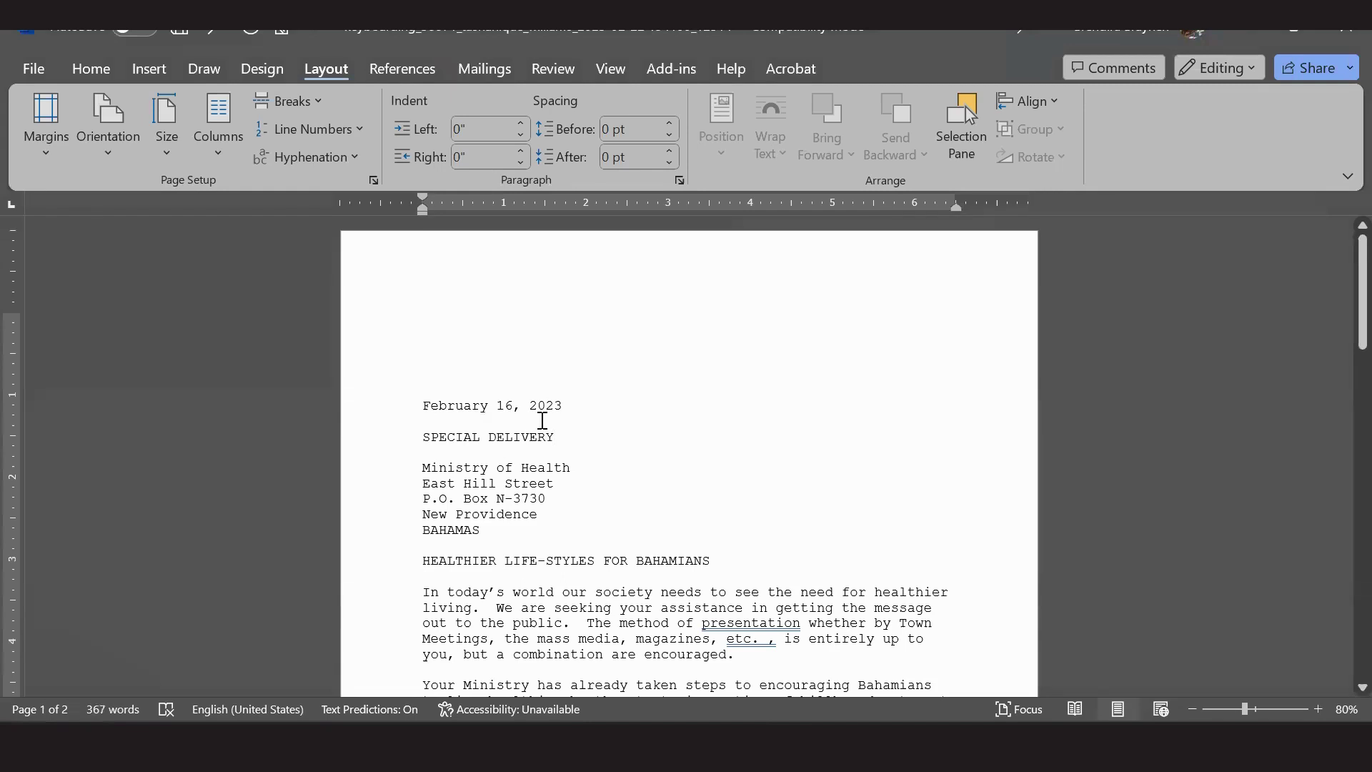
pyautogui.click(428, 347)
pyautogui.press('Down')
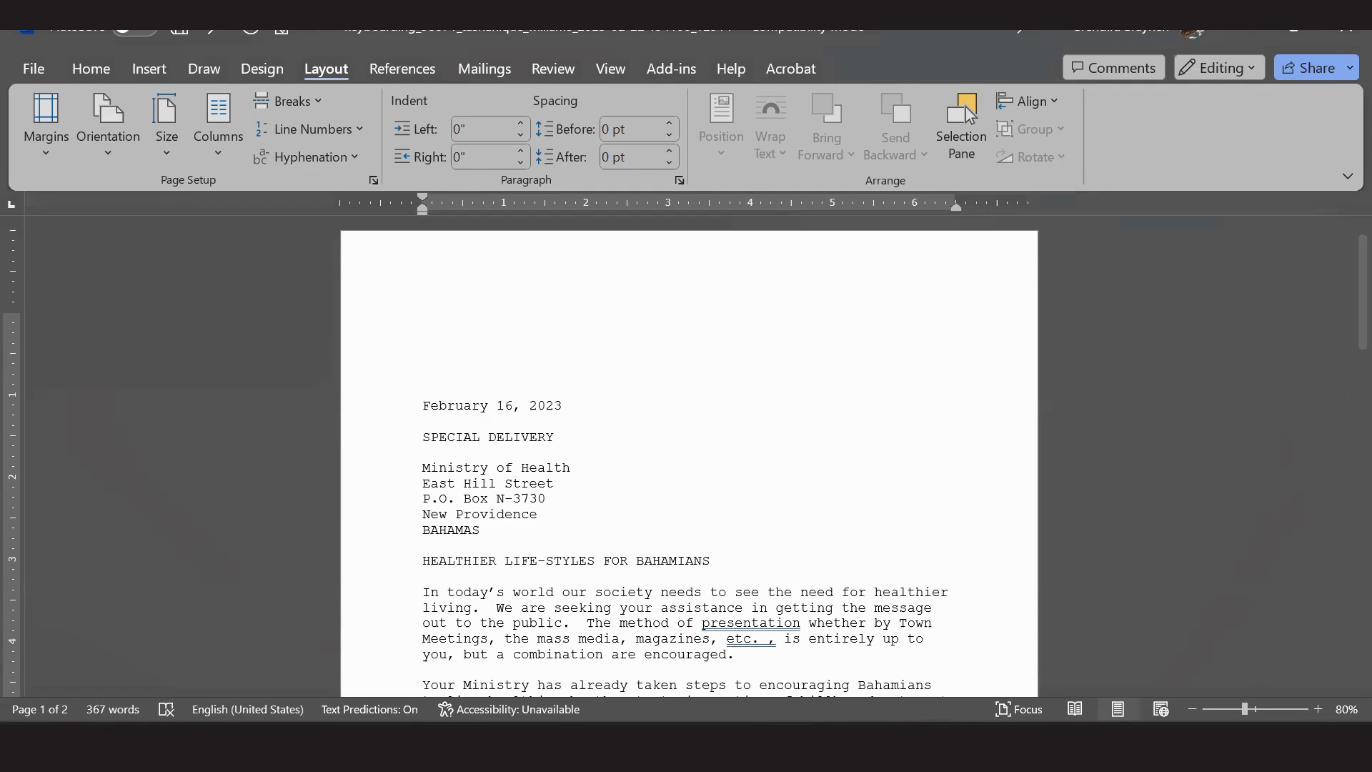
pyautogui.hotkey('alt', 'Tab')
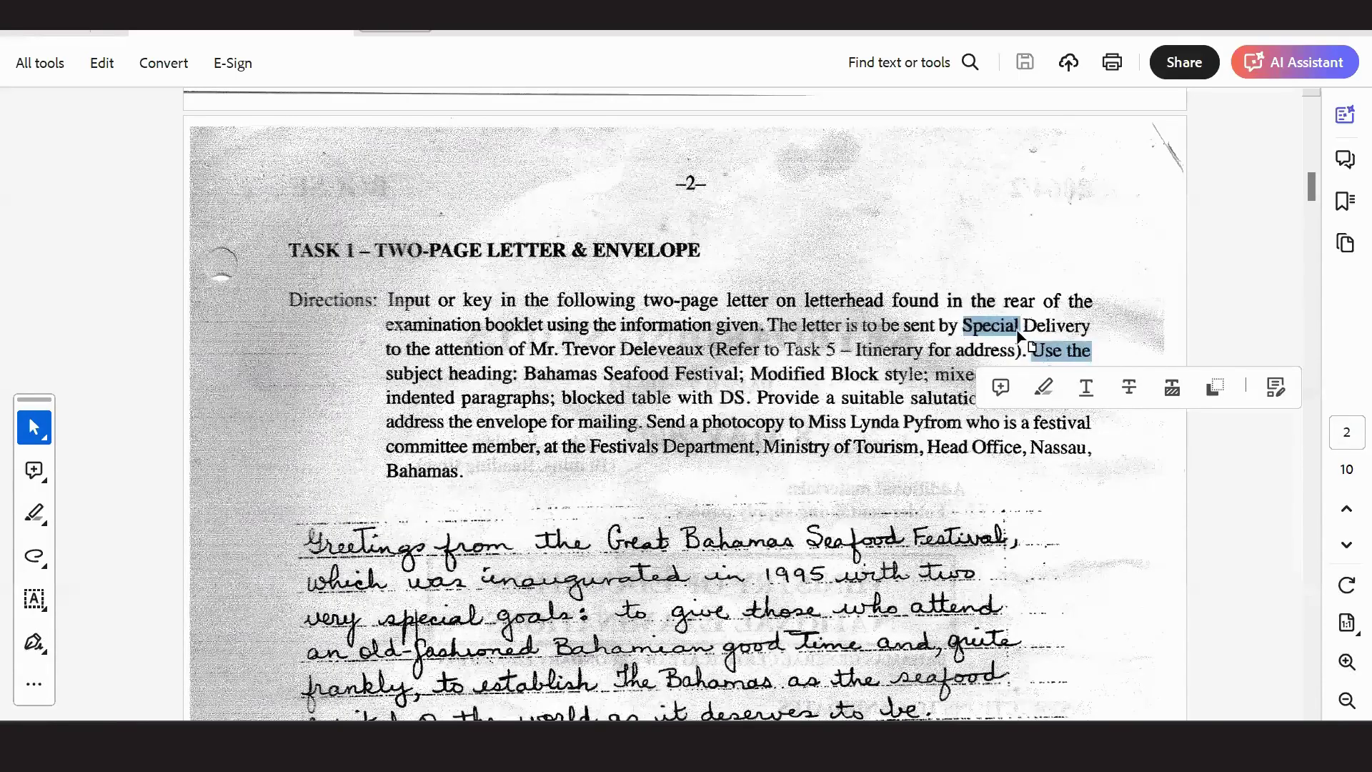
# Deselect the highlighted text in the Acrobat directions.
pyautogui.click(1020, 329)
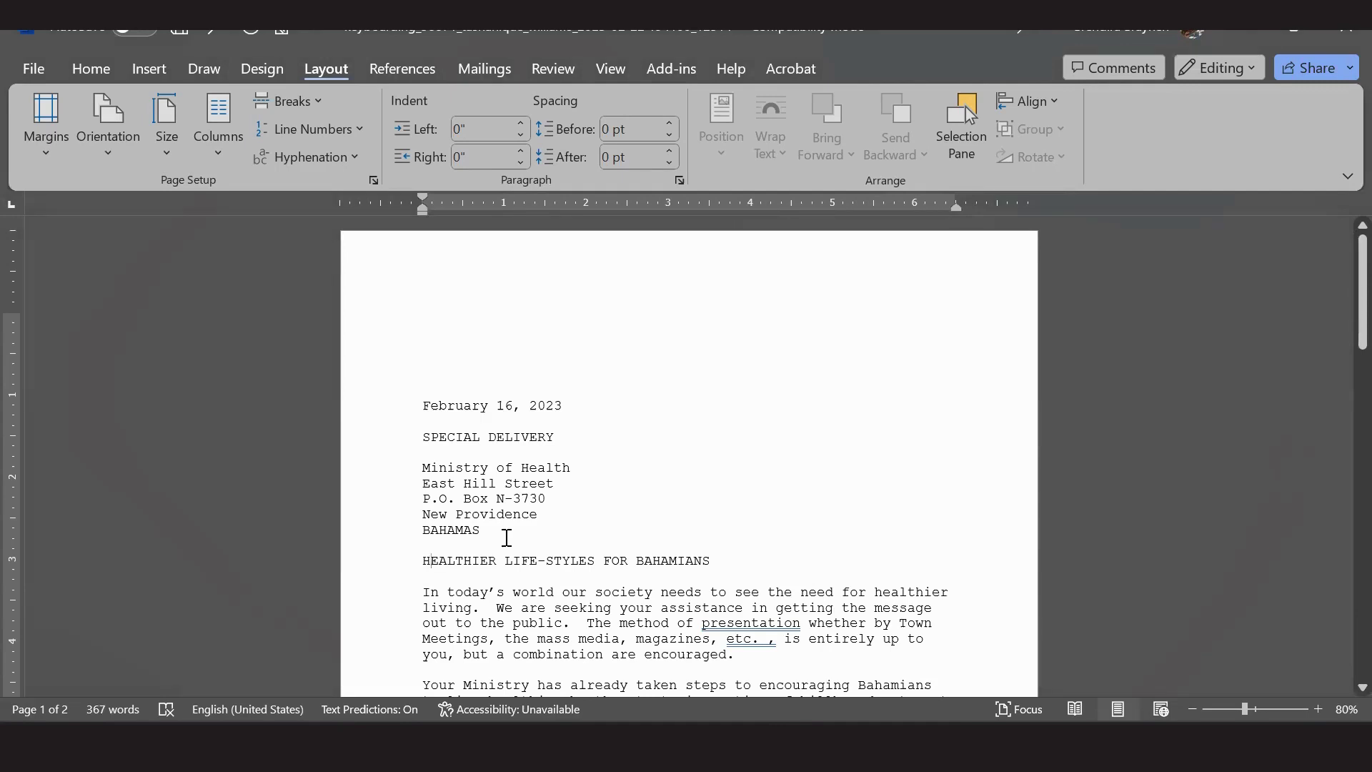
# Start a new line after BAHAMAS and type 'Attn:' in normal case, checking the exam PDF.
pyautogui.click(498, 531)
pyautogui.press('Return')
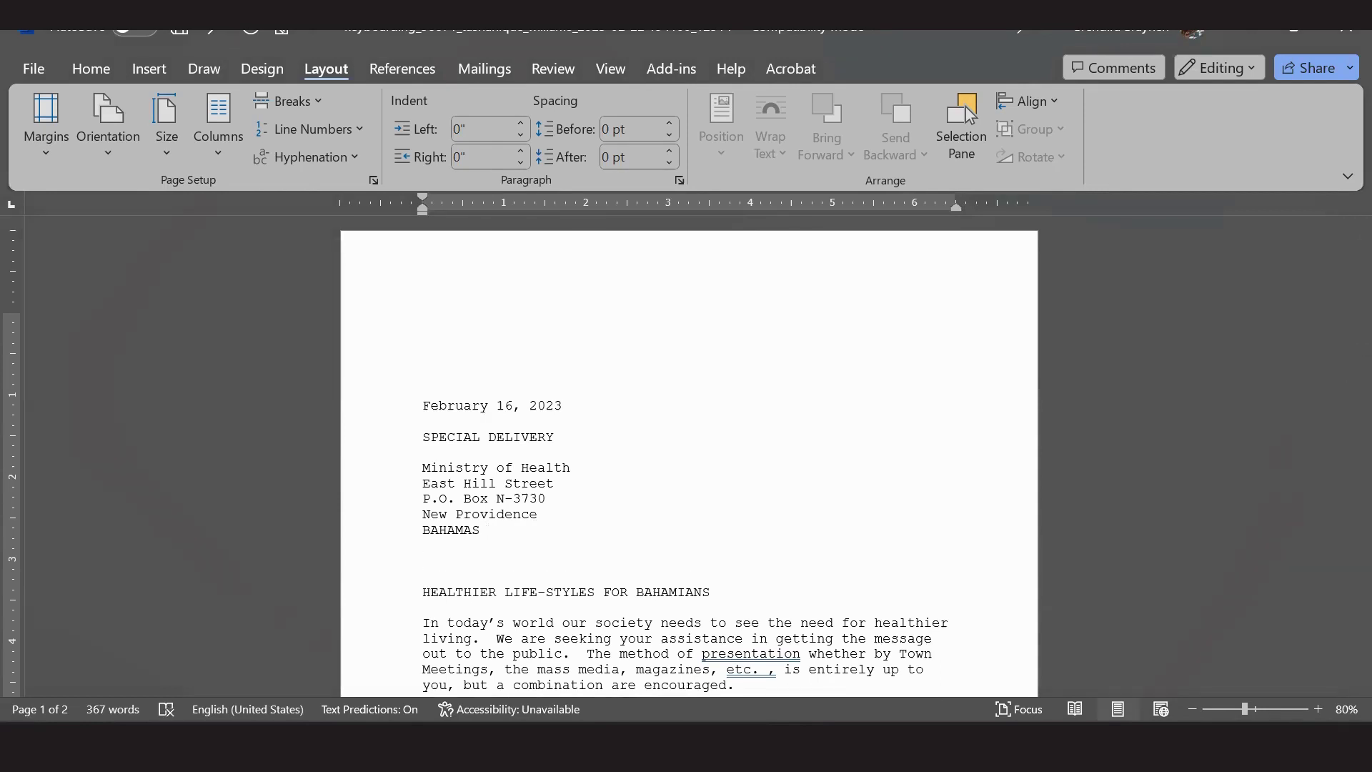
pyautogui.press('capslock')
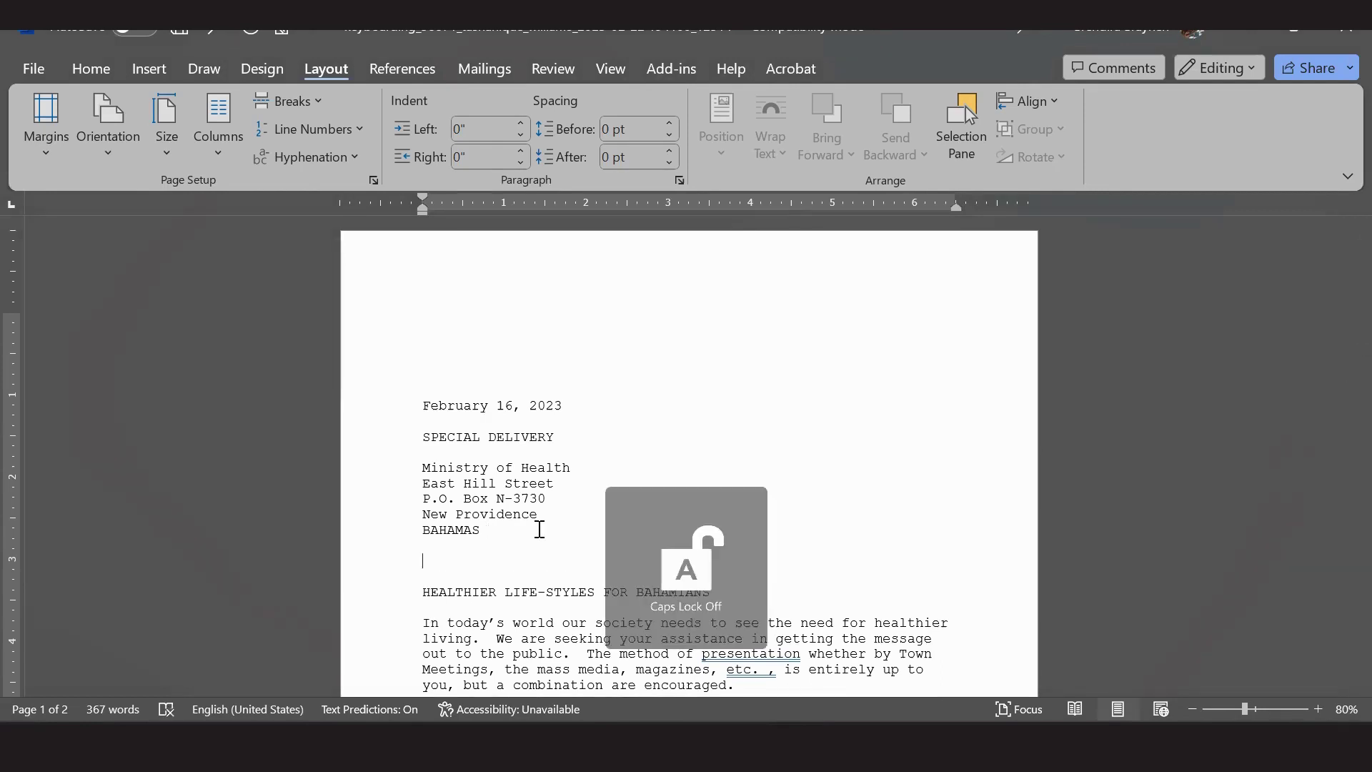
pyautogui.write('Attn')
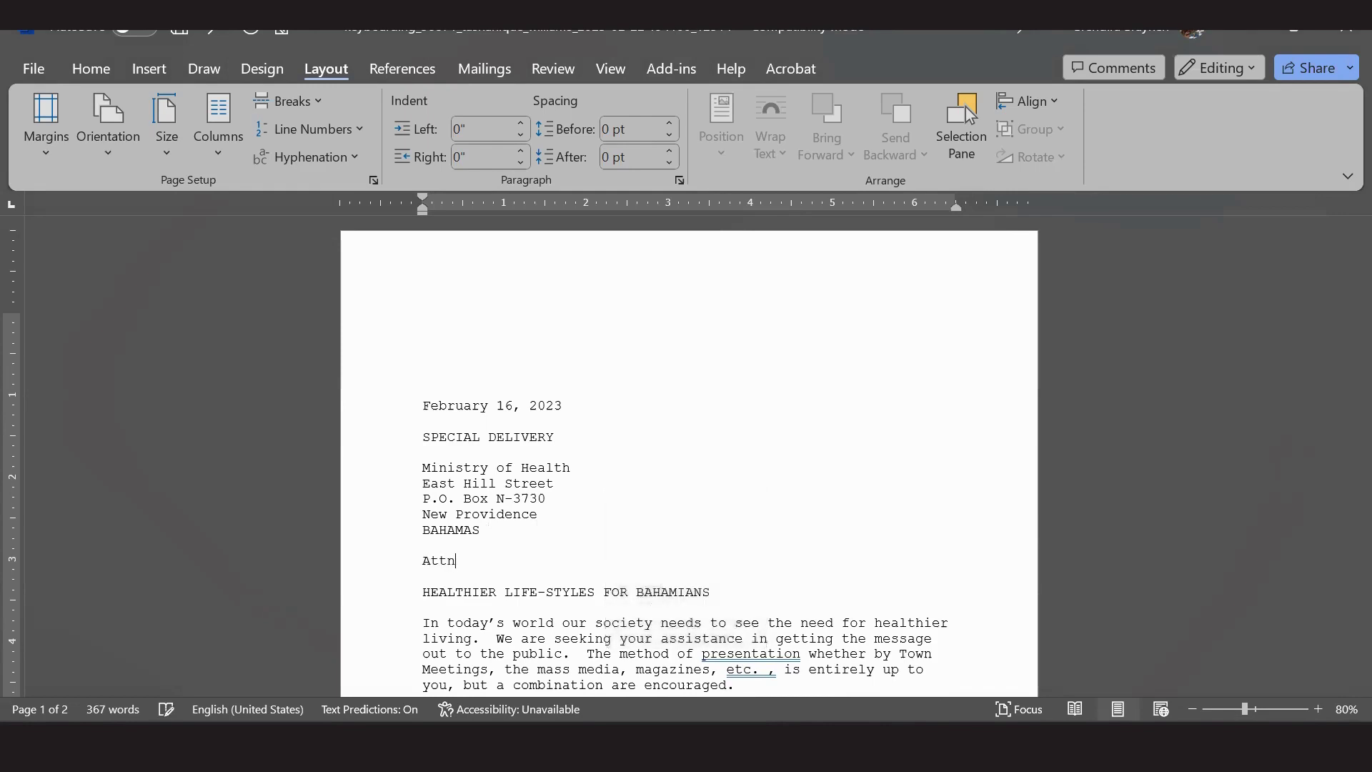
pyautogui.write(':')
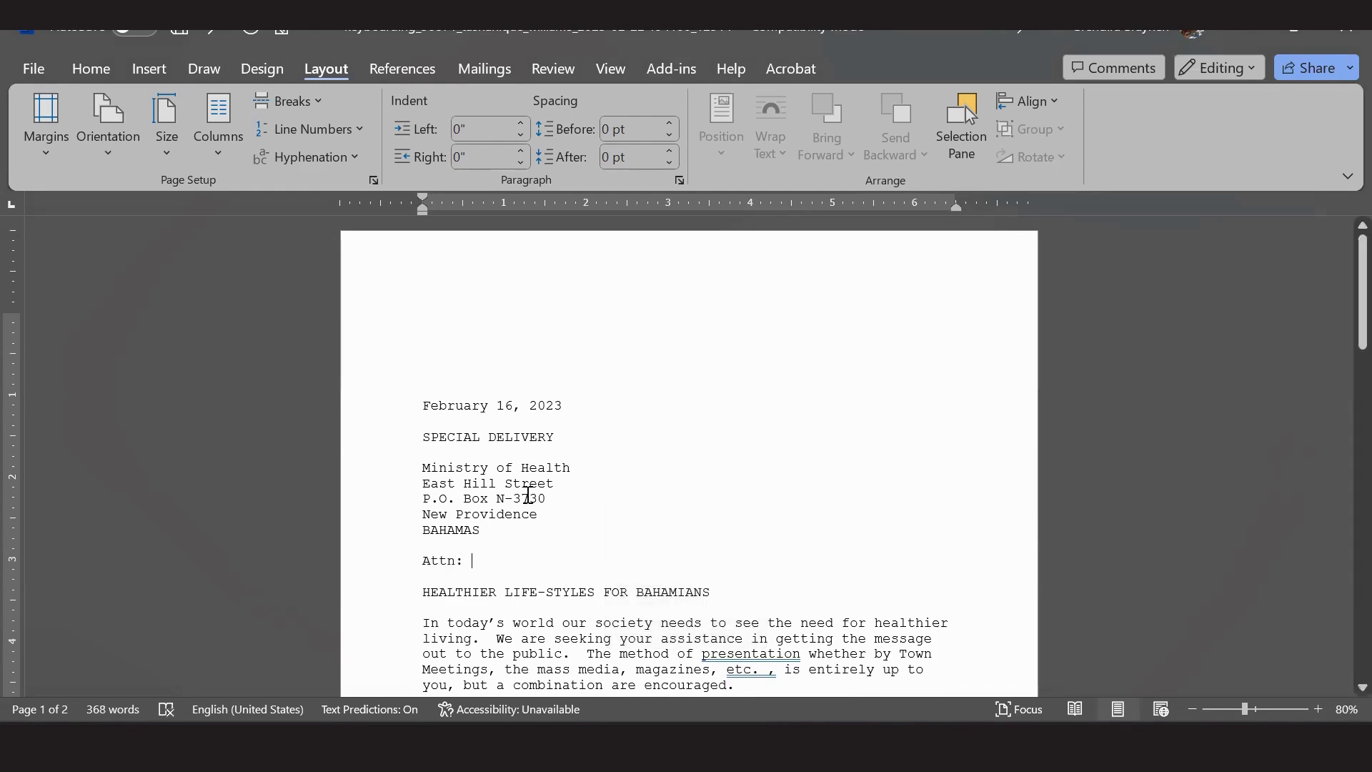
pyautogui.hotkey('alt', 'Tab')
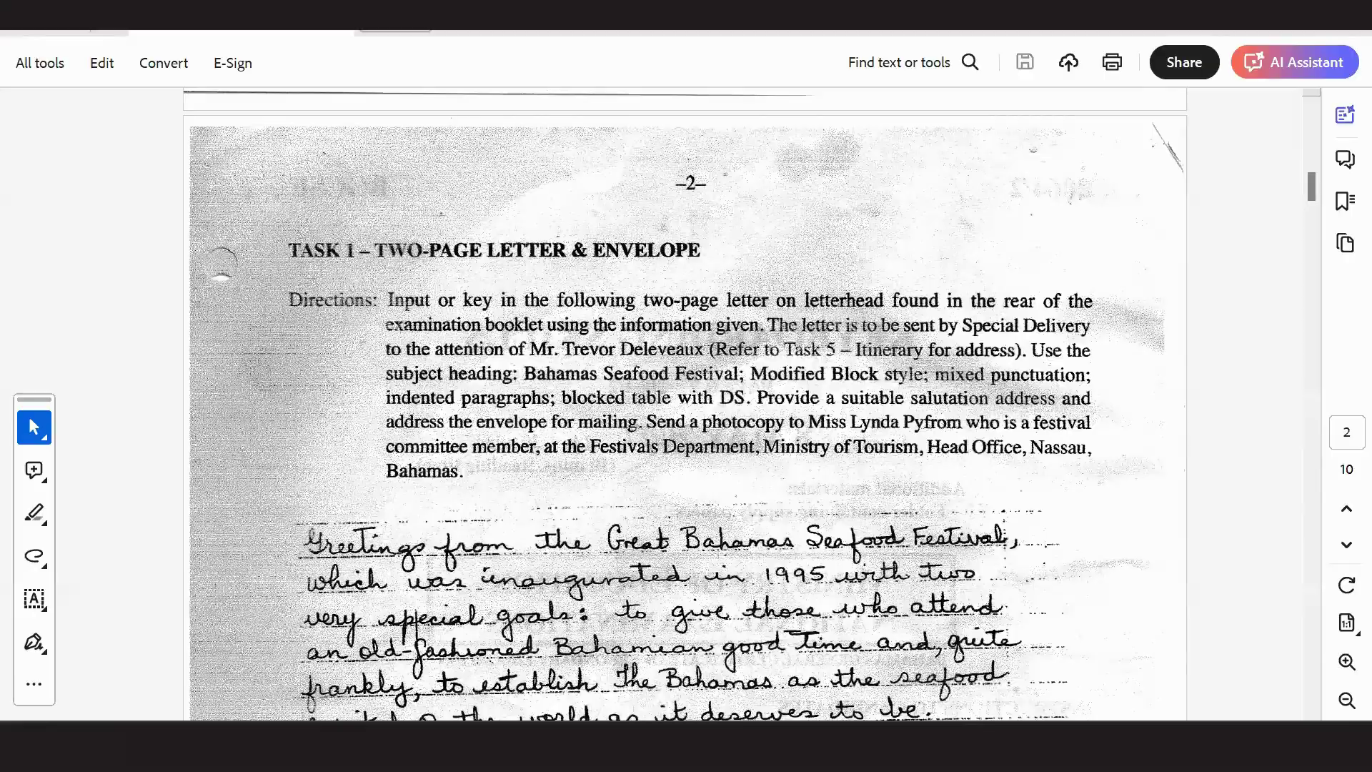
pyautogui.hotkey('alt', 'Tab')
# Add the recipient's name to the attention line and fix the colon after Attn.
pyautogui.write('Mr. ')
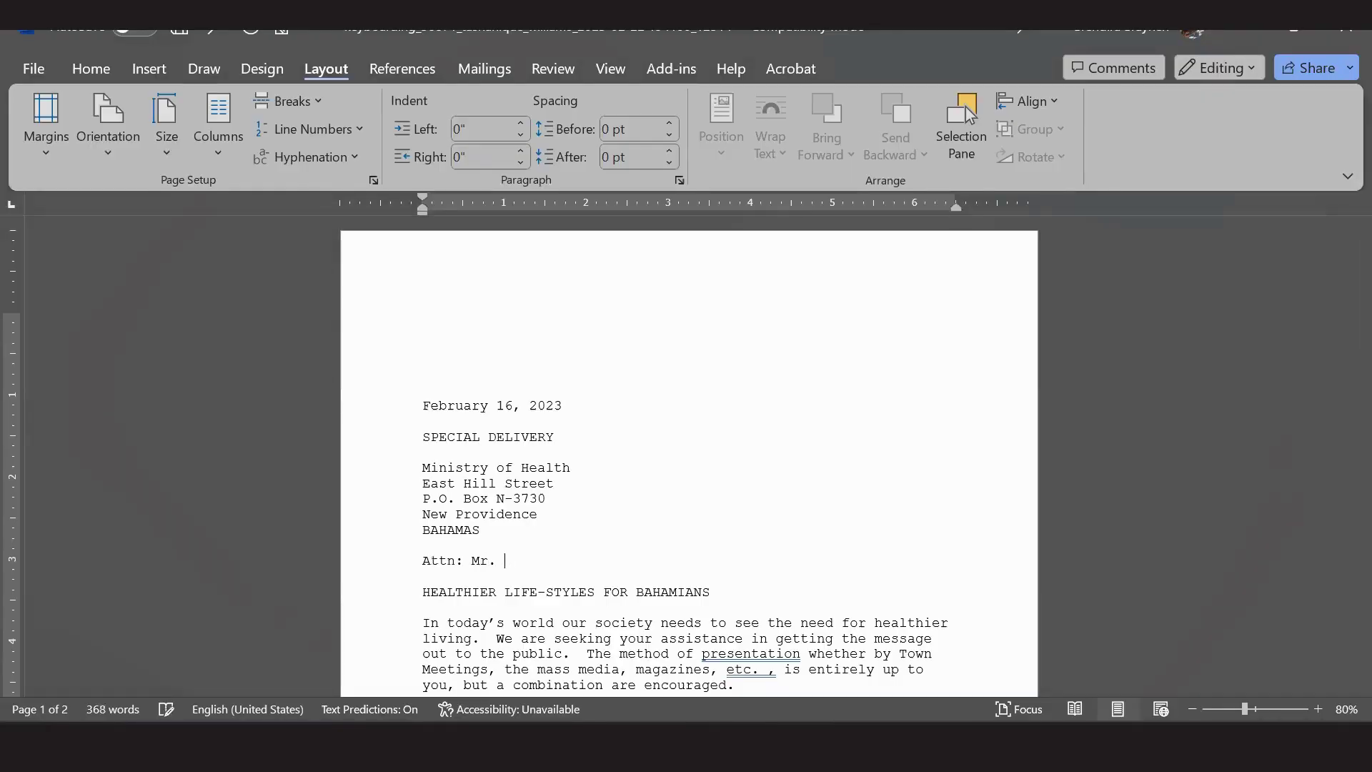
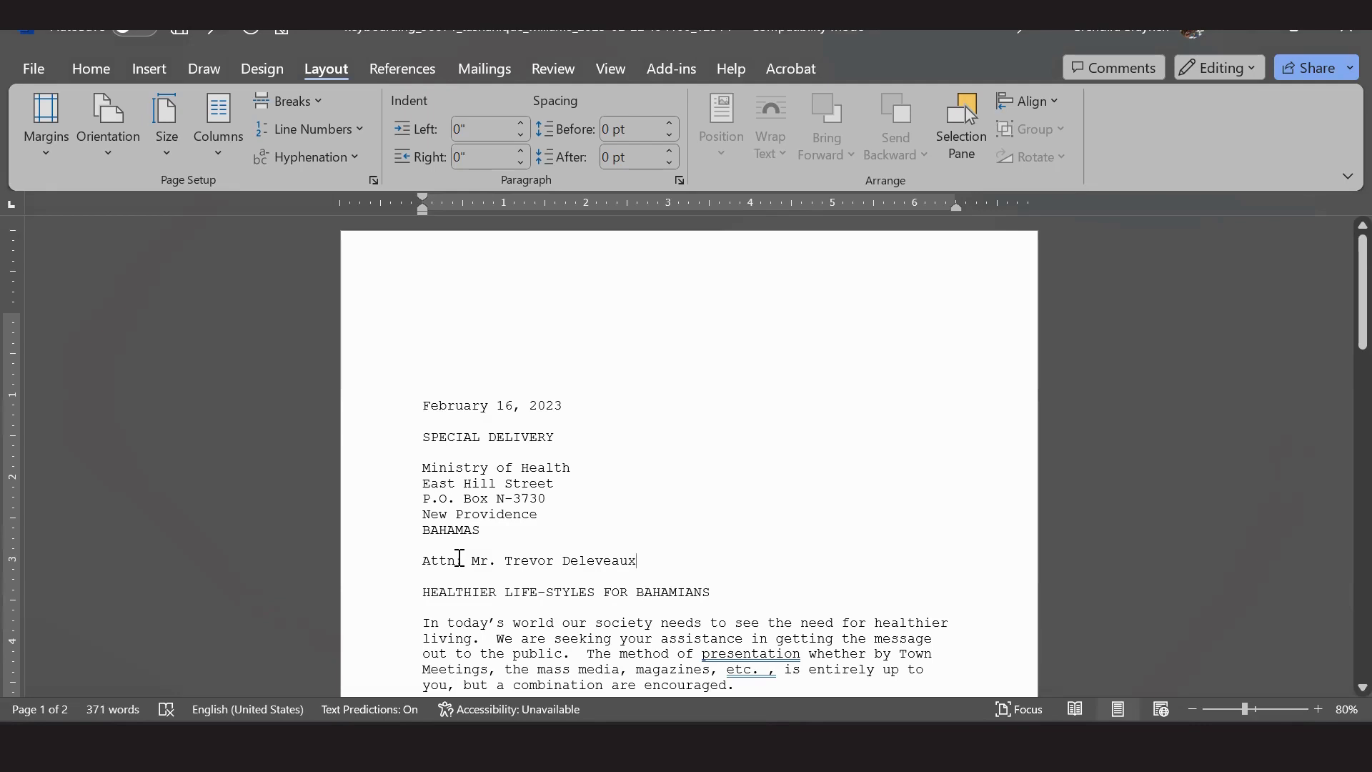
pyautogui.click(456, 560)
pyautogui.write(':')
pyautogui.press('End')
pyautogui.click(428, 611)
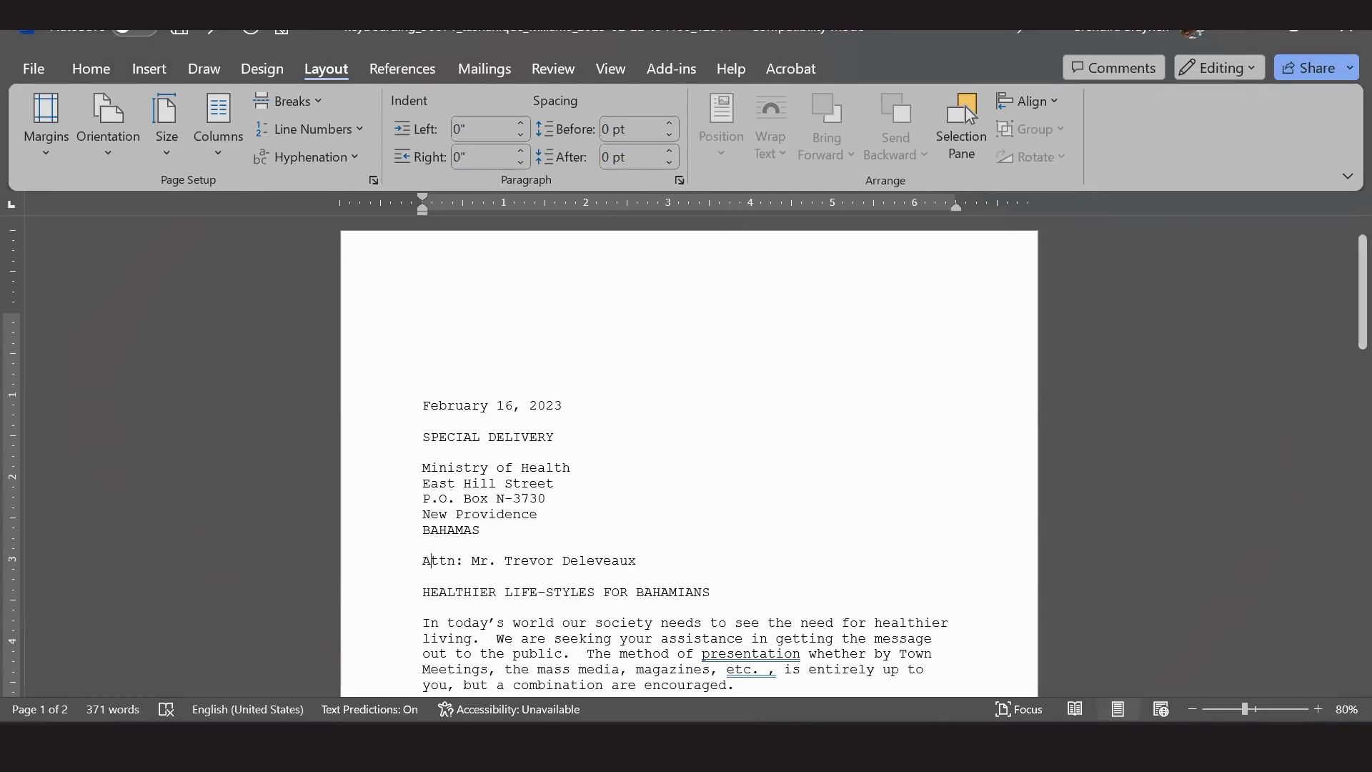
pyautogui.hotkey('alt', 'Tab')
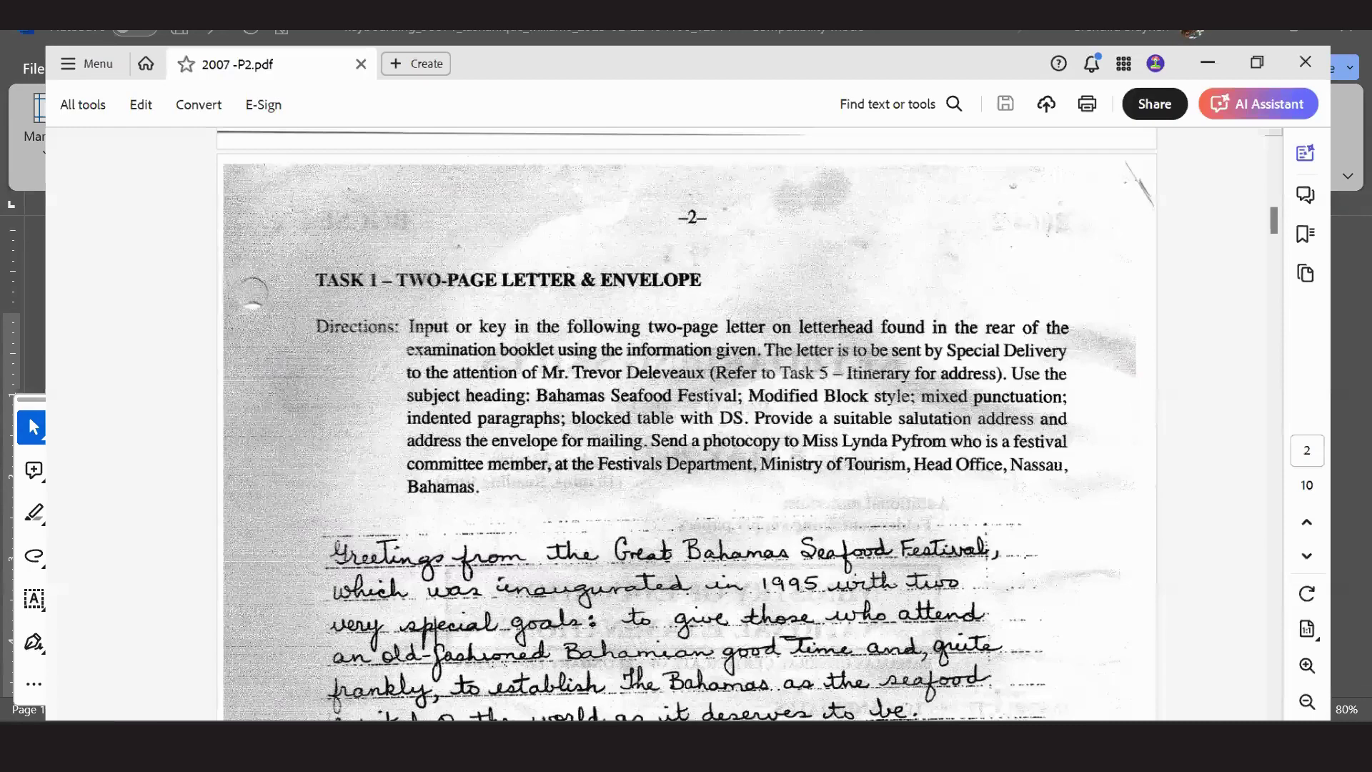
pyautogui.press('super+Up')
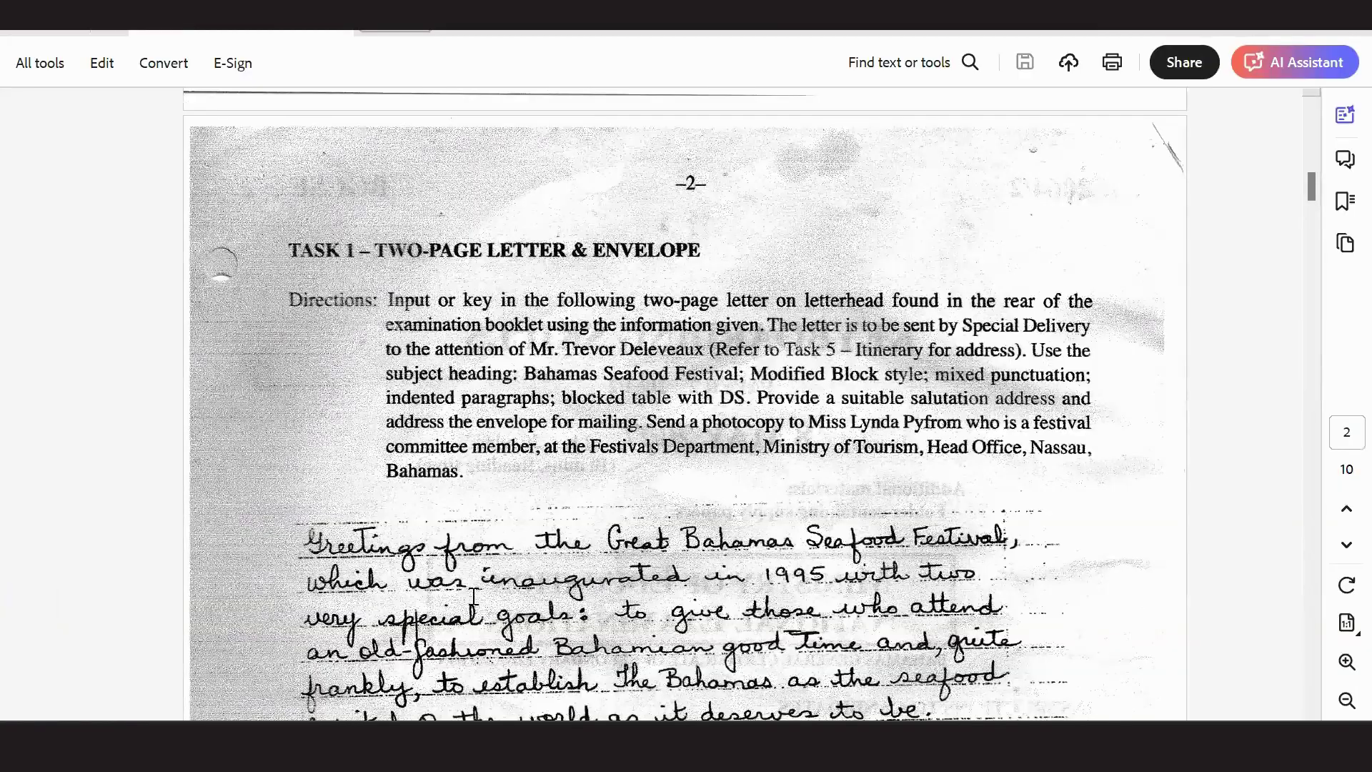
pyautogui.hotkey('alt', 'Tab')
pyautogui.moveTo(422, 591); pyautogui.dragTo(763, 594)
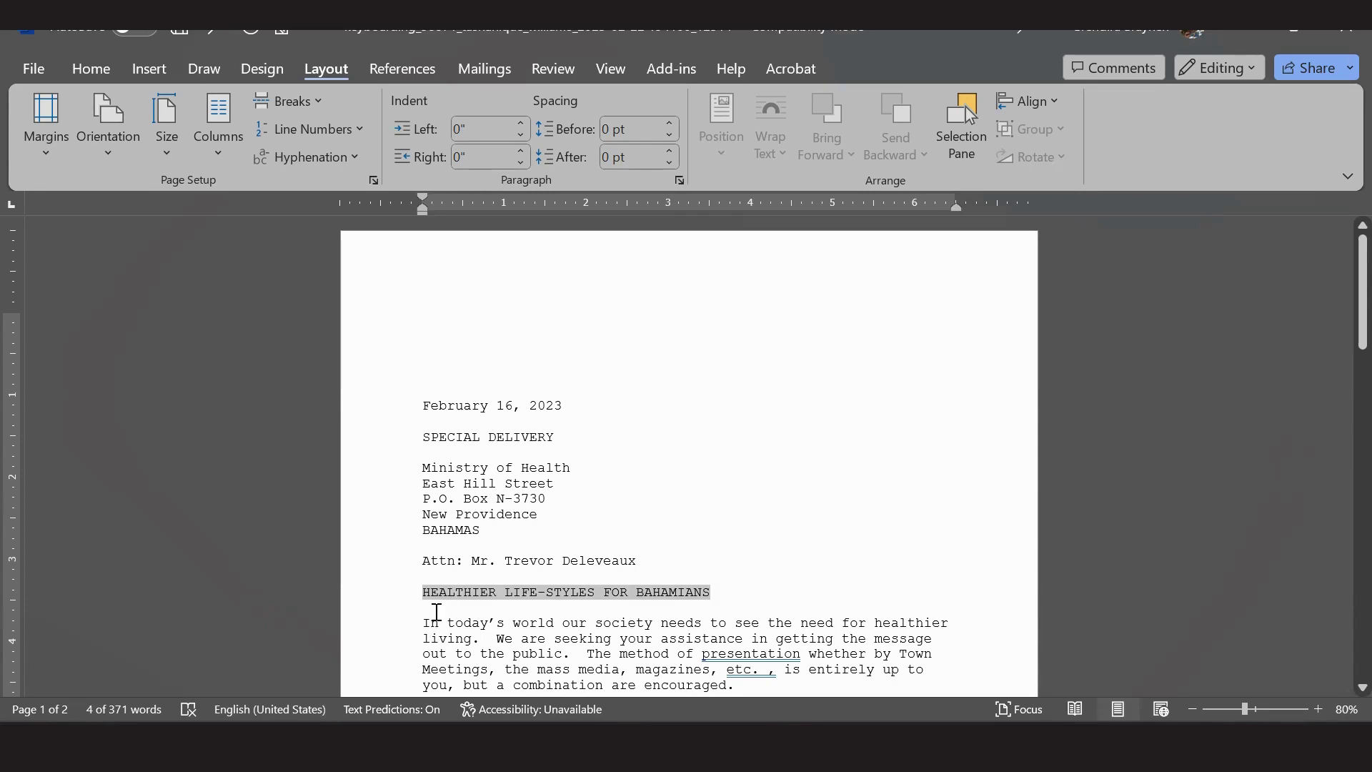
pyautogui.click(503, 638)
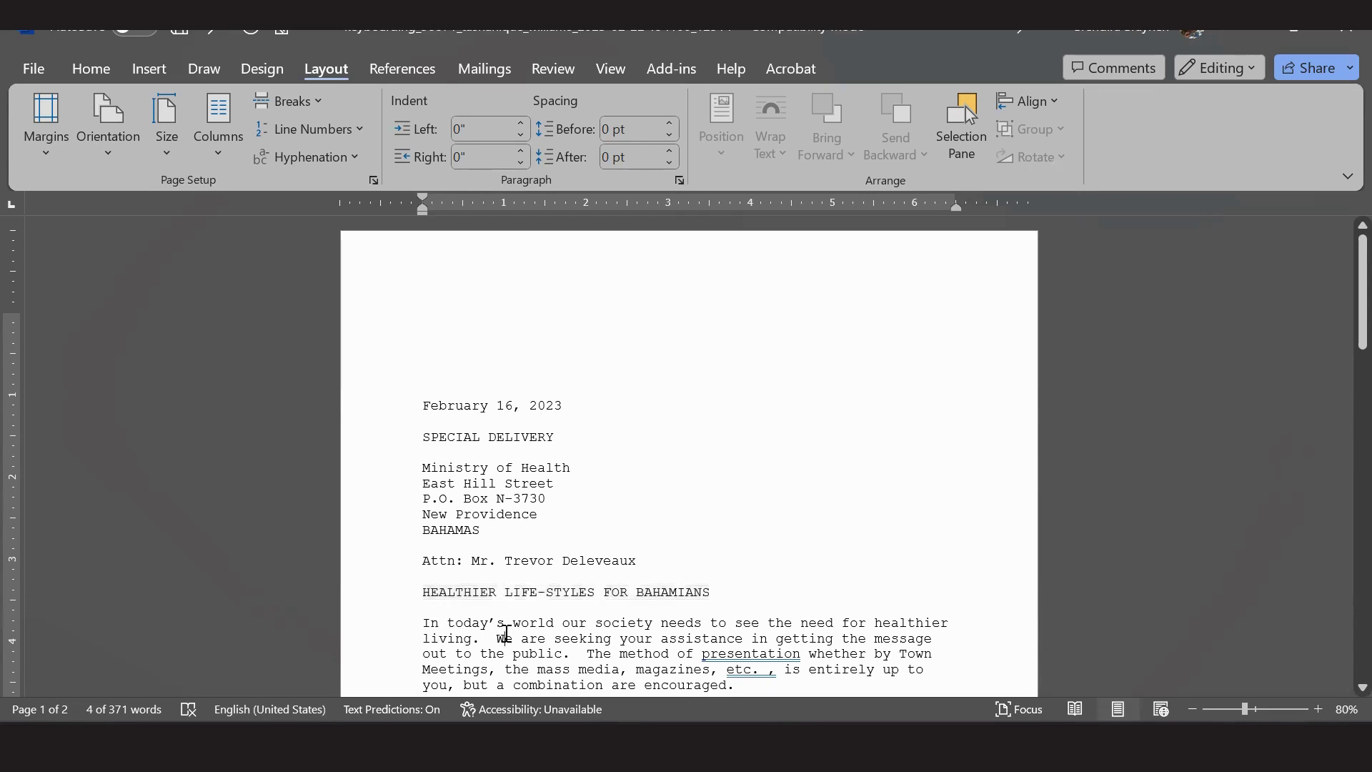
pyautogui.hotkey('alt', 'Tab')
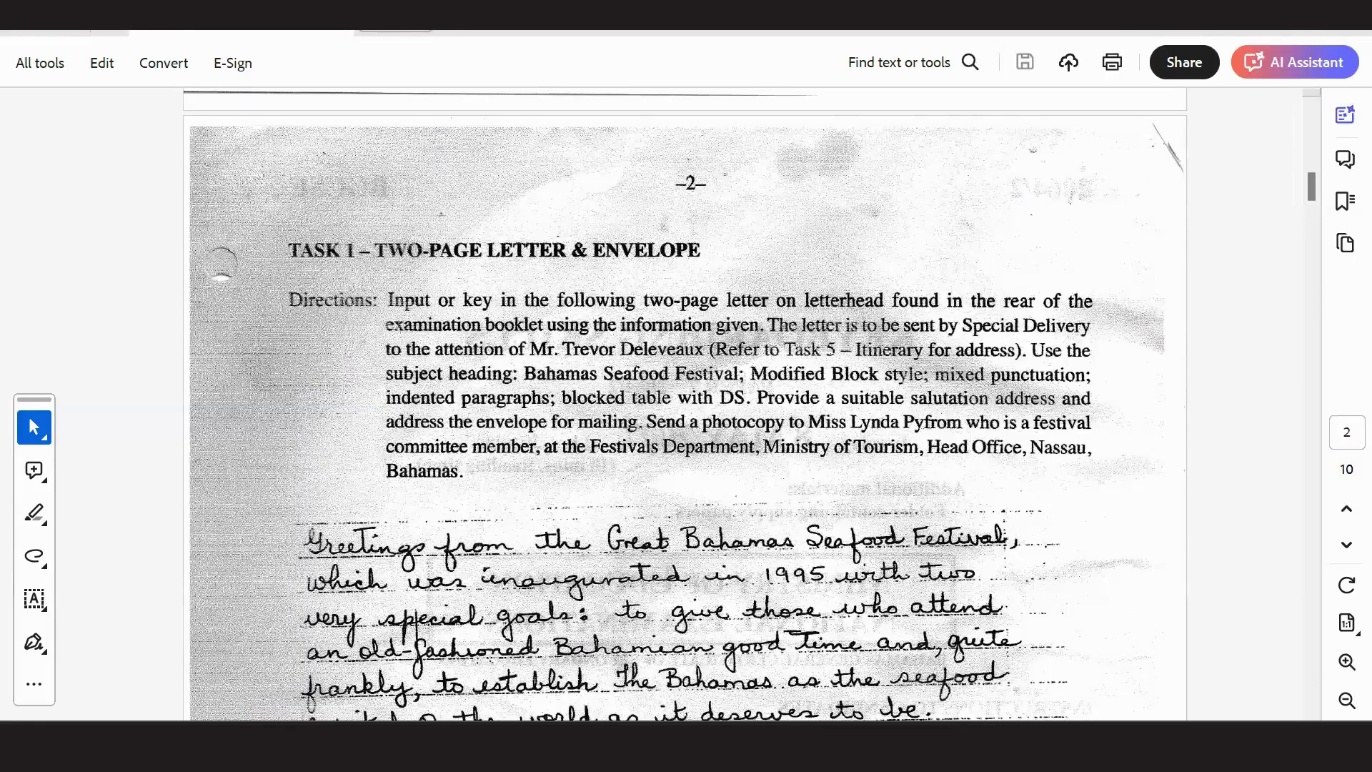
pyautogui.hotkey('alt', 'Tab')
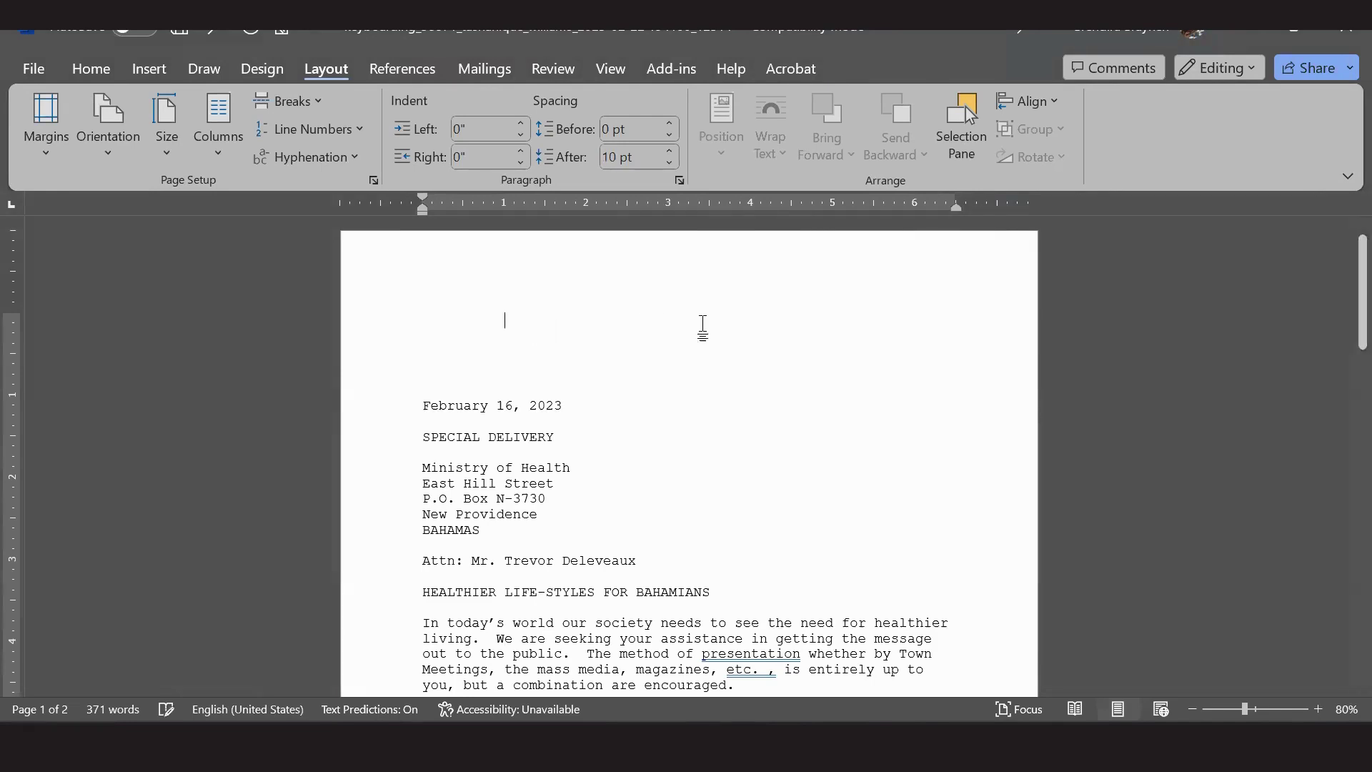
# Tab across the top line and type the sender's street line, then the town line below.
pyautogui.press('Tab')
pyautogui.press('Tab')
pyautogui.press('Tab')
pyautogui.press('Tab')
pyautogui.press('Tab')
pyautogui.press('Tab')
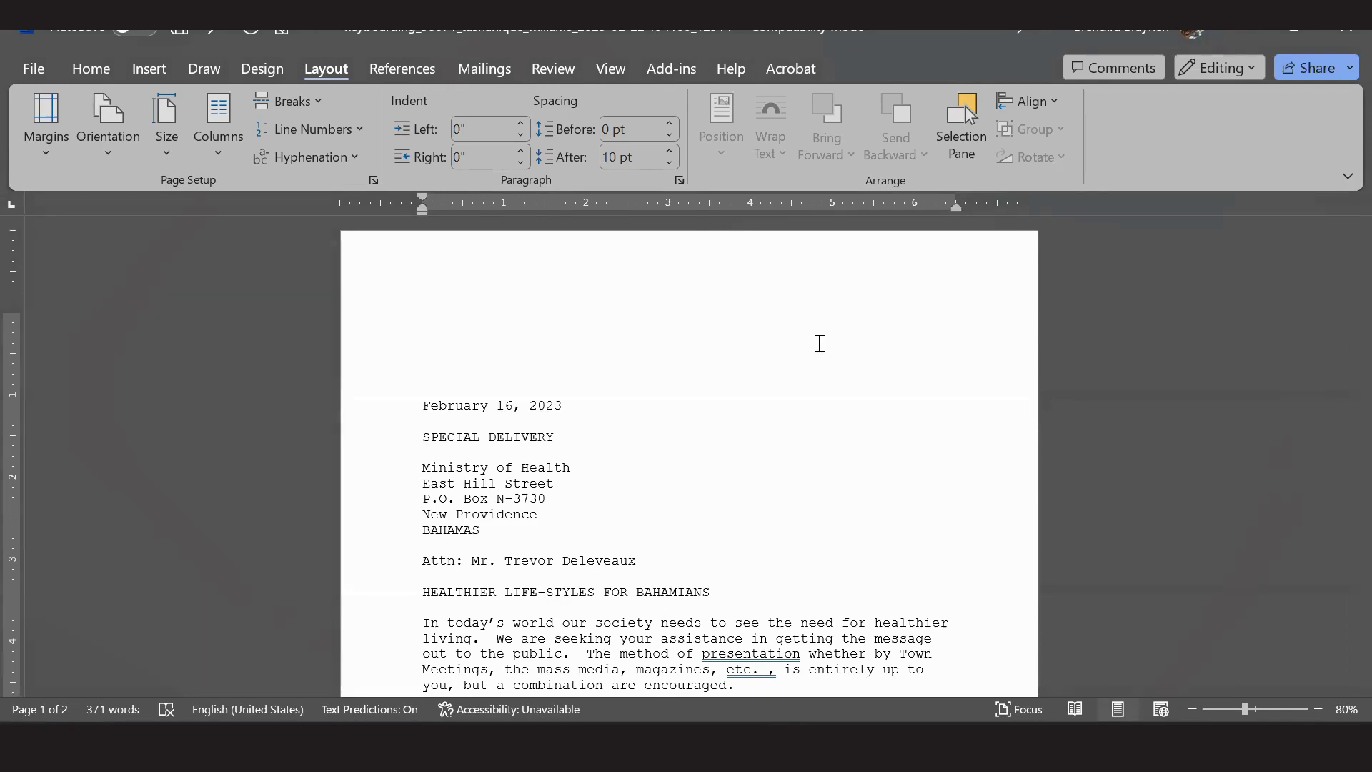
pyautogui.press('Return')
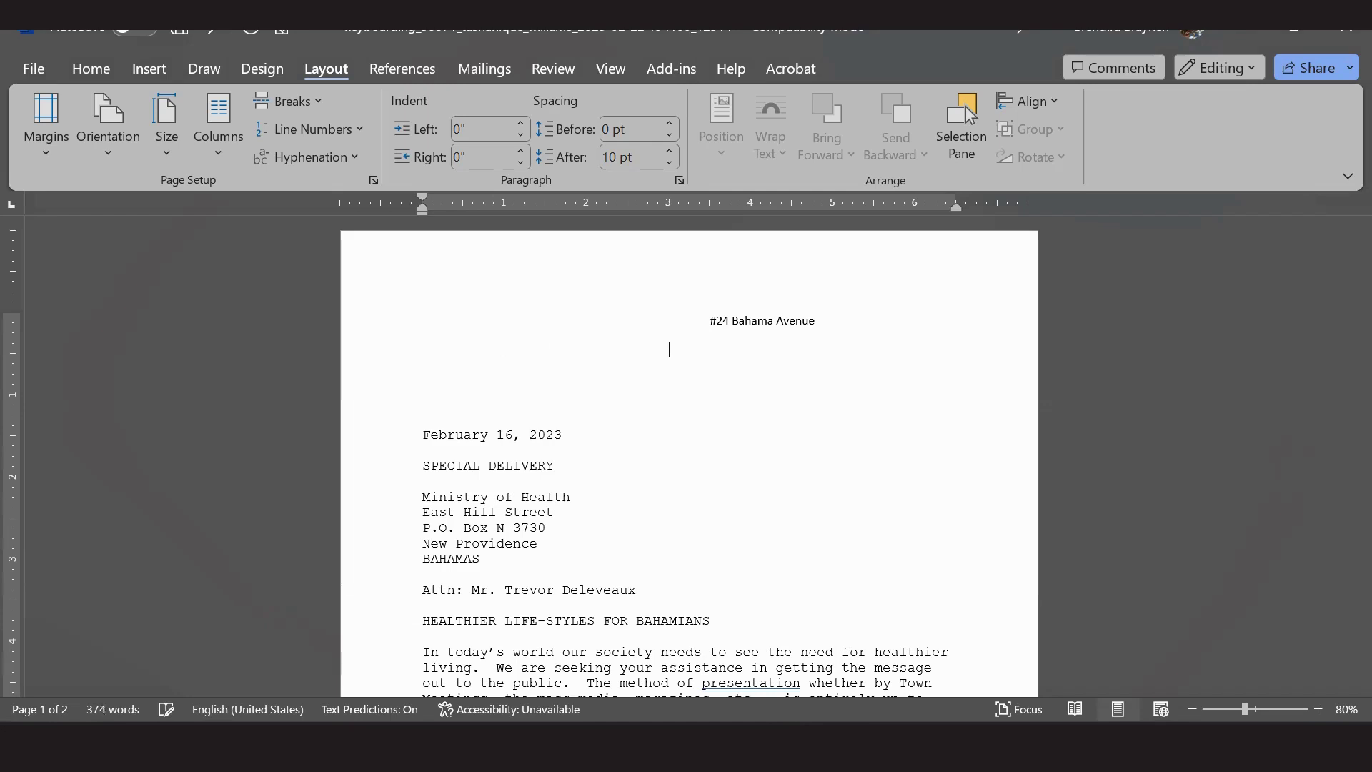
pyautogui.write('F')
pyautogui.press('BackSpace')
pyautogui.write('Freeport, Bahamas')
# Insert the sender's P.O. Box line between street and town, tabbing the lines into alignment.
pyautogui.press('Return')
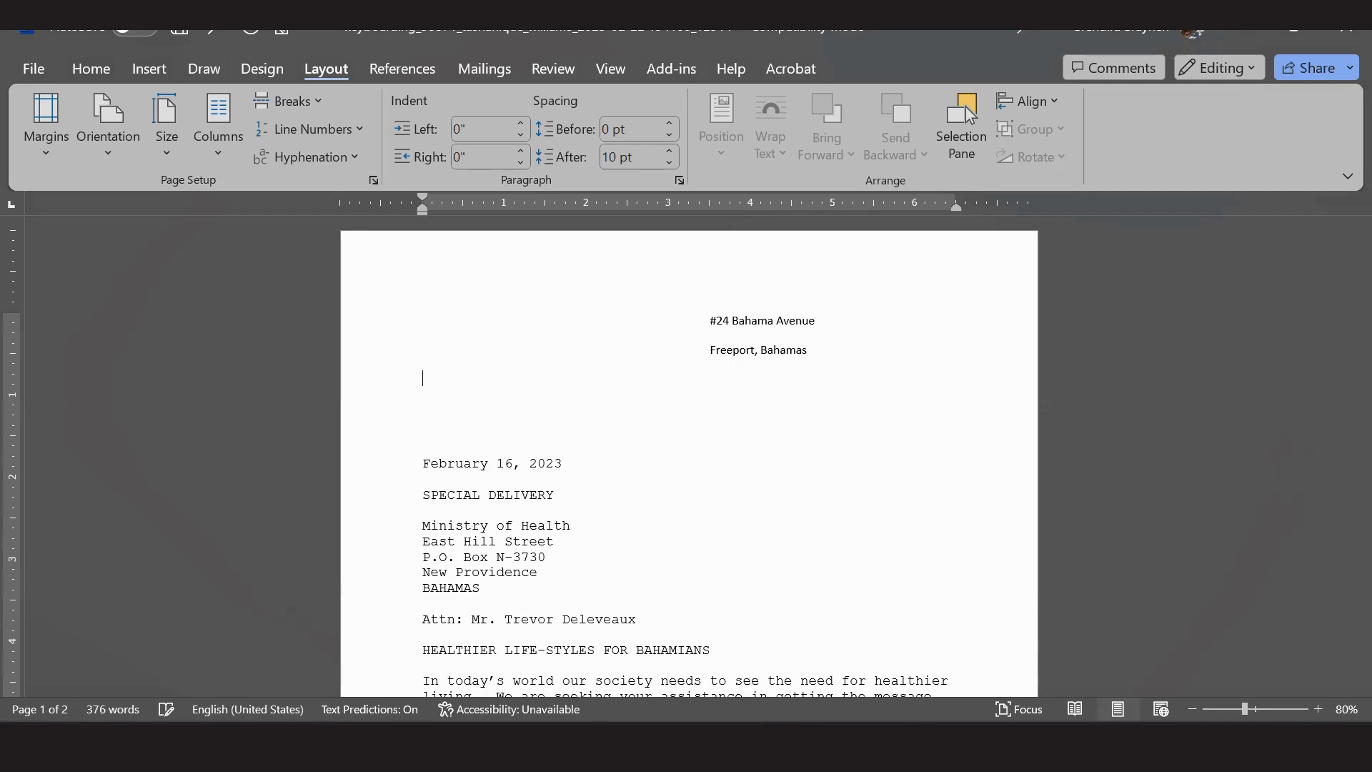
pyautogui.press('Tab')
pyautogui.press('Tab')
pyautogui.press('Up')
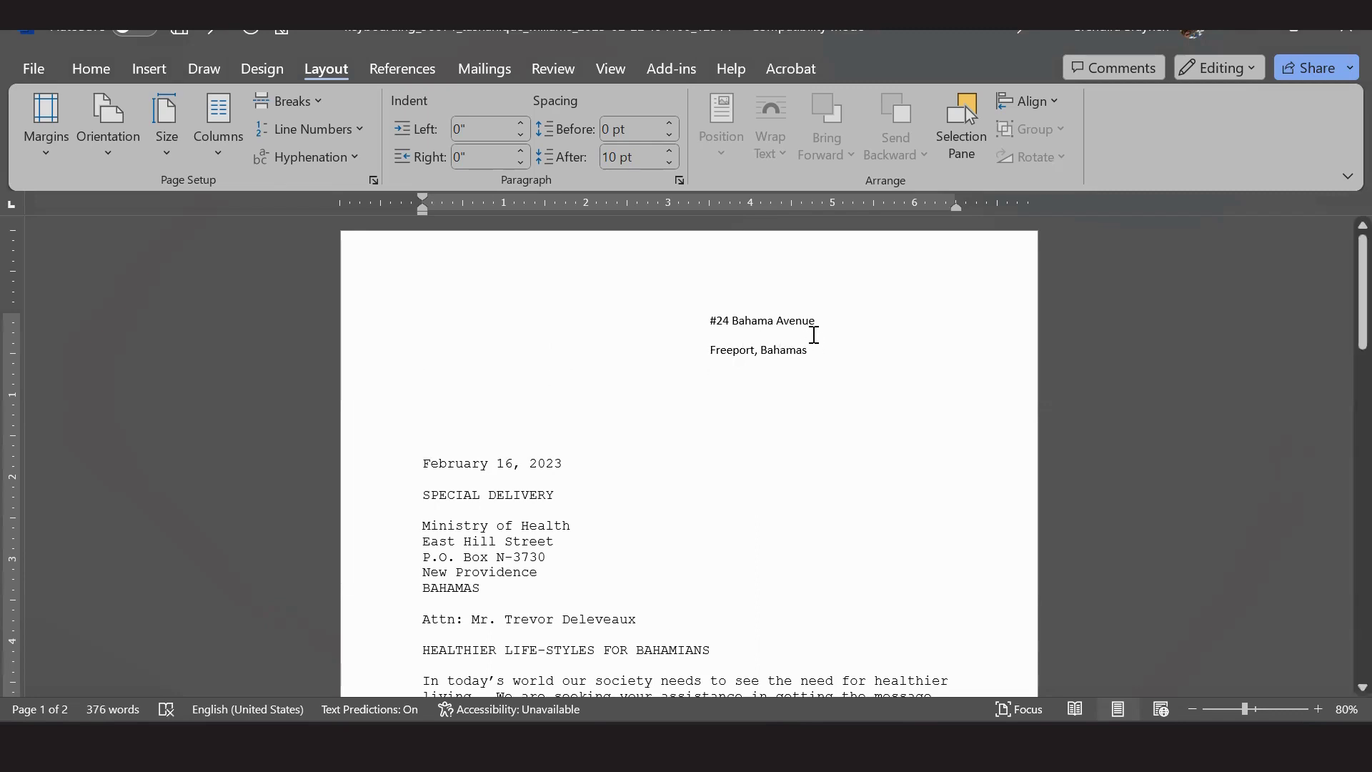
pyautogui.press('Return')
pyautogui.press('Tab')
pyautogui.press('Tab')
pyautogui.press('Tab')
pyautogui.press('Tab')
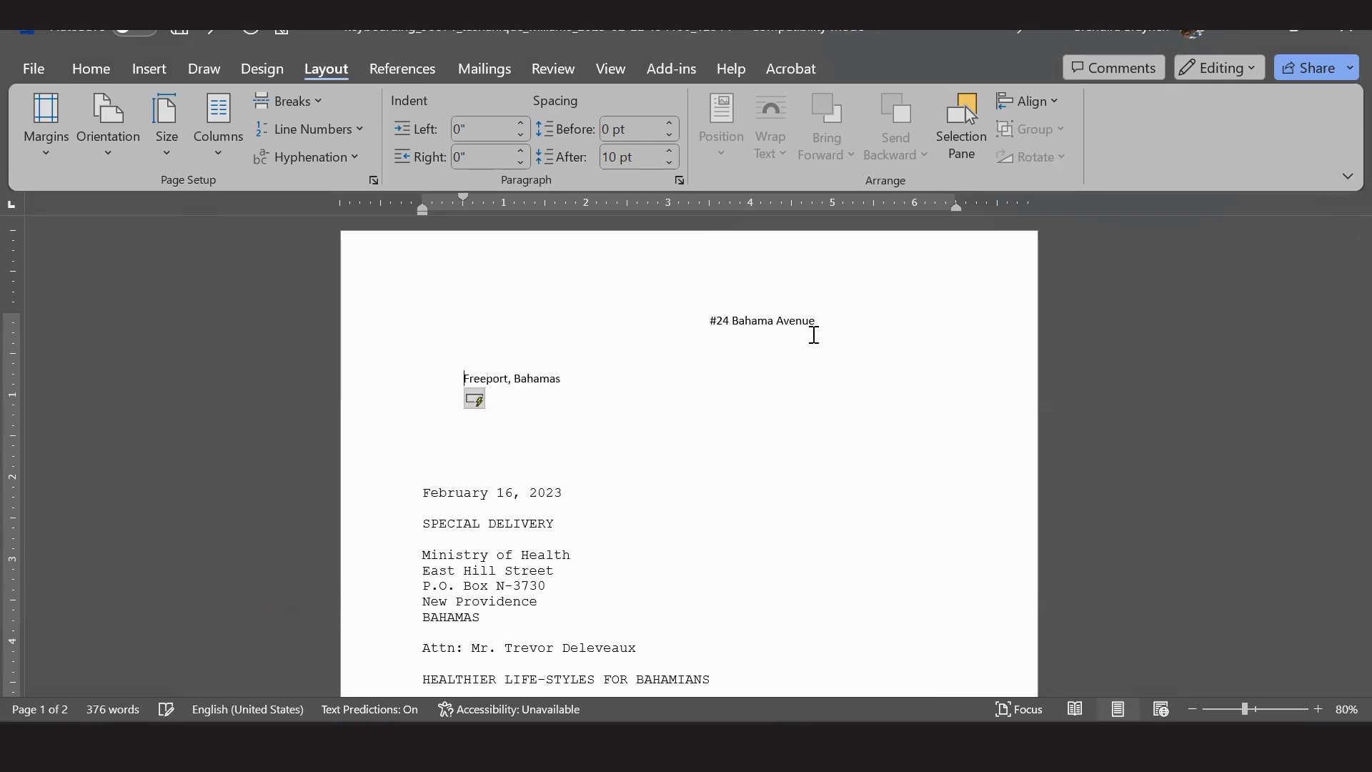
pyautogui.press('Tab')
pyautogui.press('Tab')
pyautogui.press('Tab')
pyautogui.press('Up')
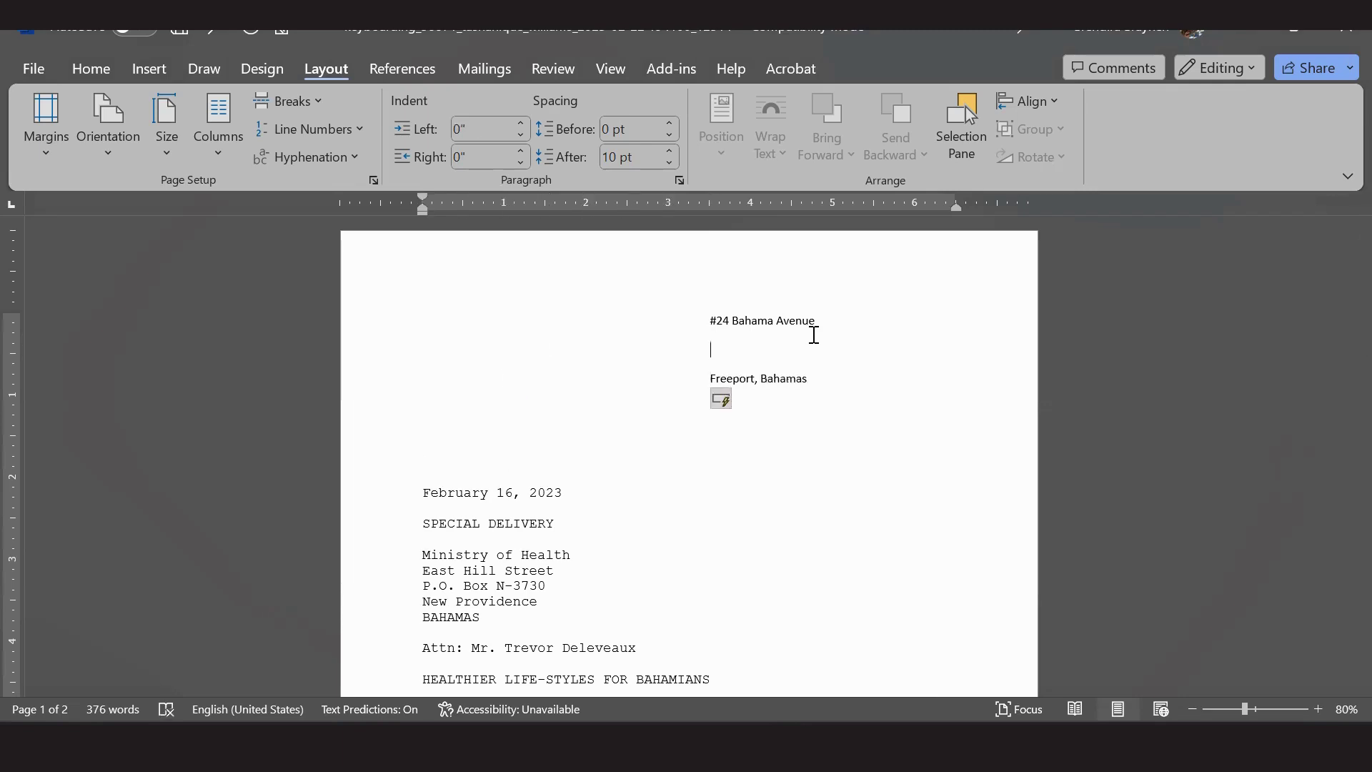
pyautogui.write('P.O.Box ')
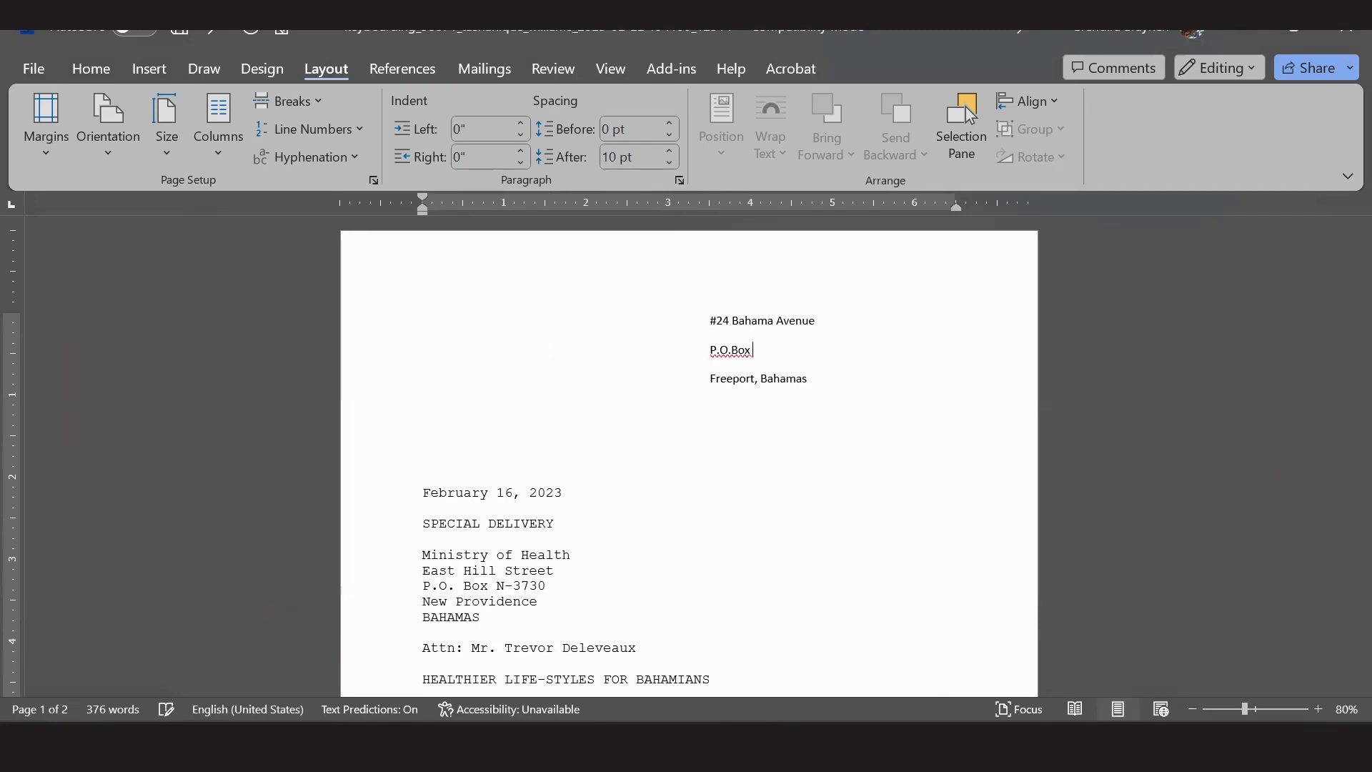
pyautogui.write('F-41899')
pyautogui.click(730, 349)
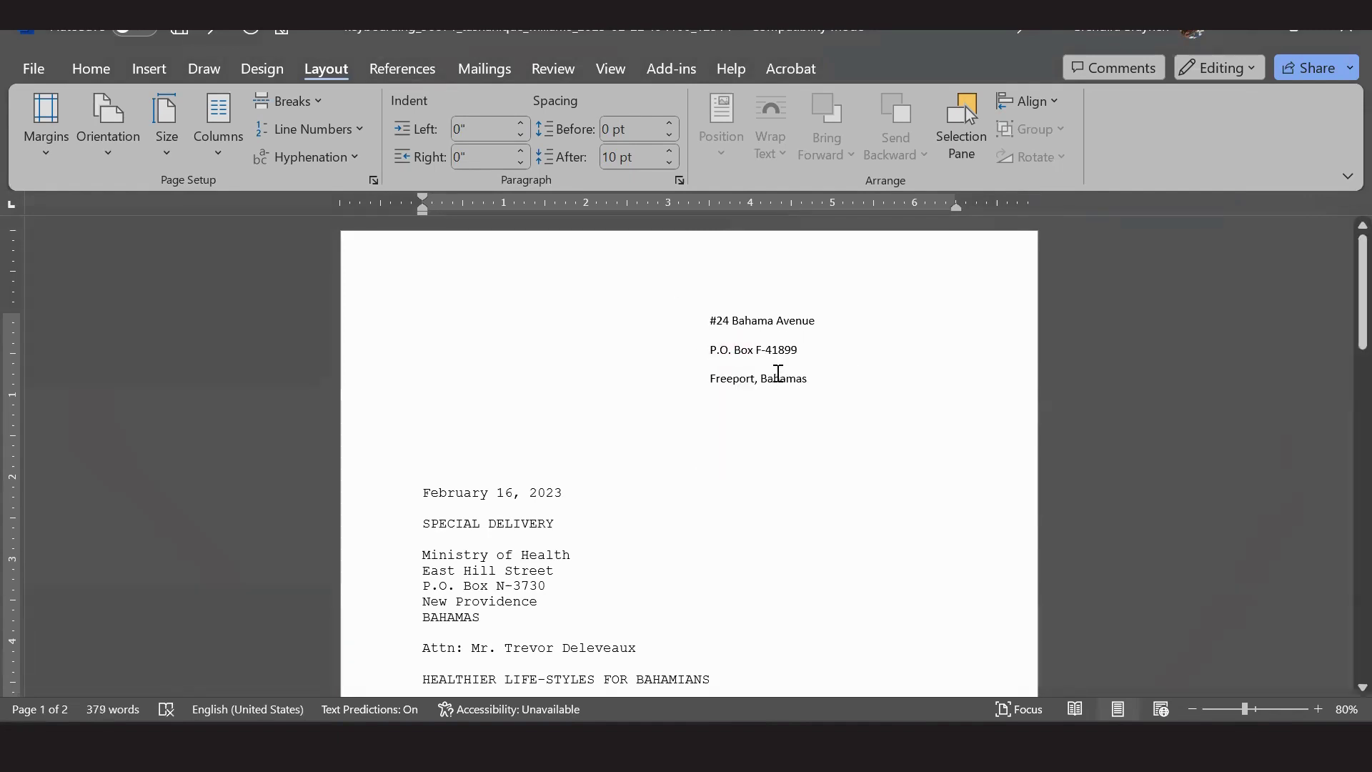
pyautogui.click(834, 344)
# Remove the space after paragraphs on the three return address lines.
pyautogui.moveTo(711, 320); pyautogui.dragTo(843, 382)
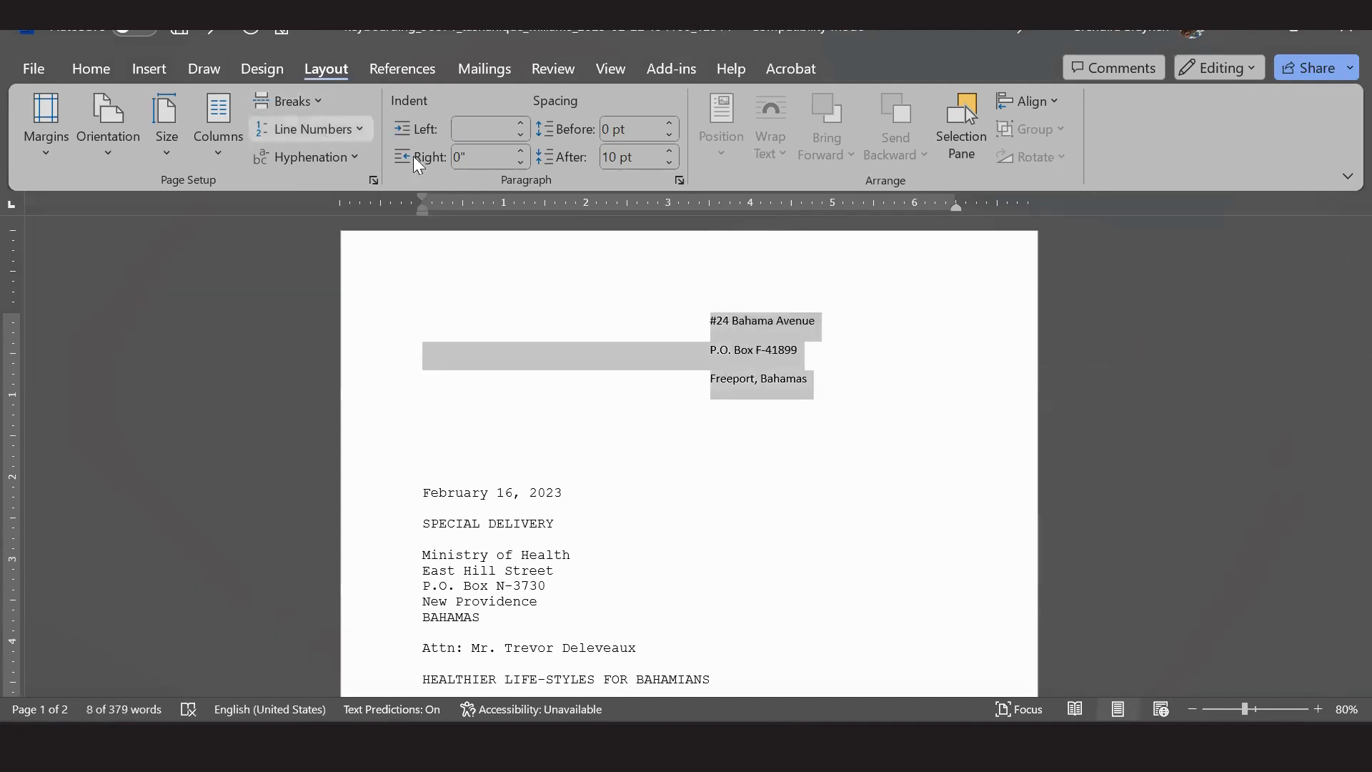
pyautogui.click(92, 69)
pyautogui.click(491, 128)
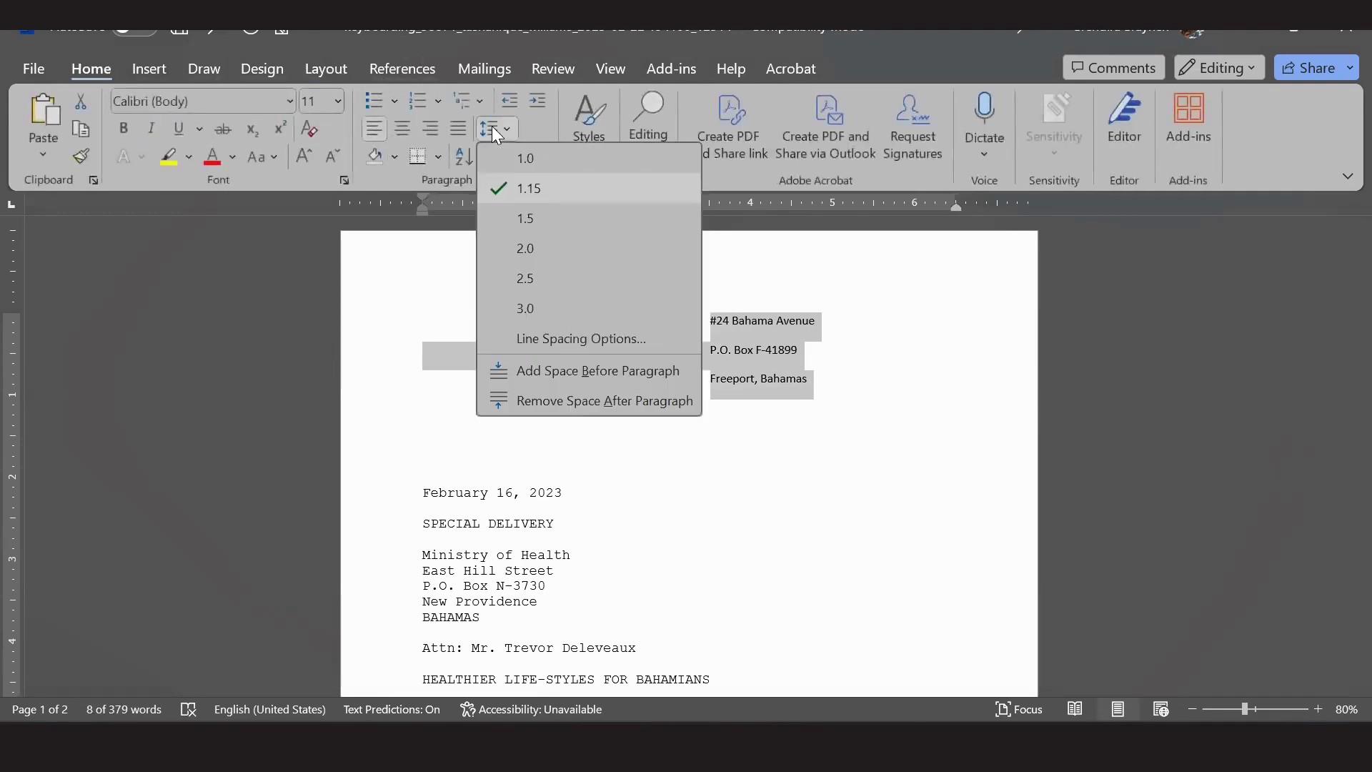
pyautogui.click(572, 399)
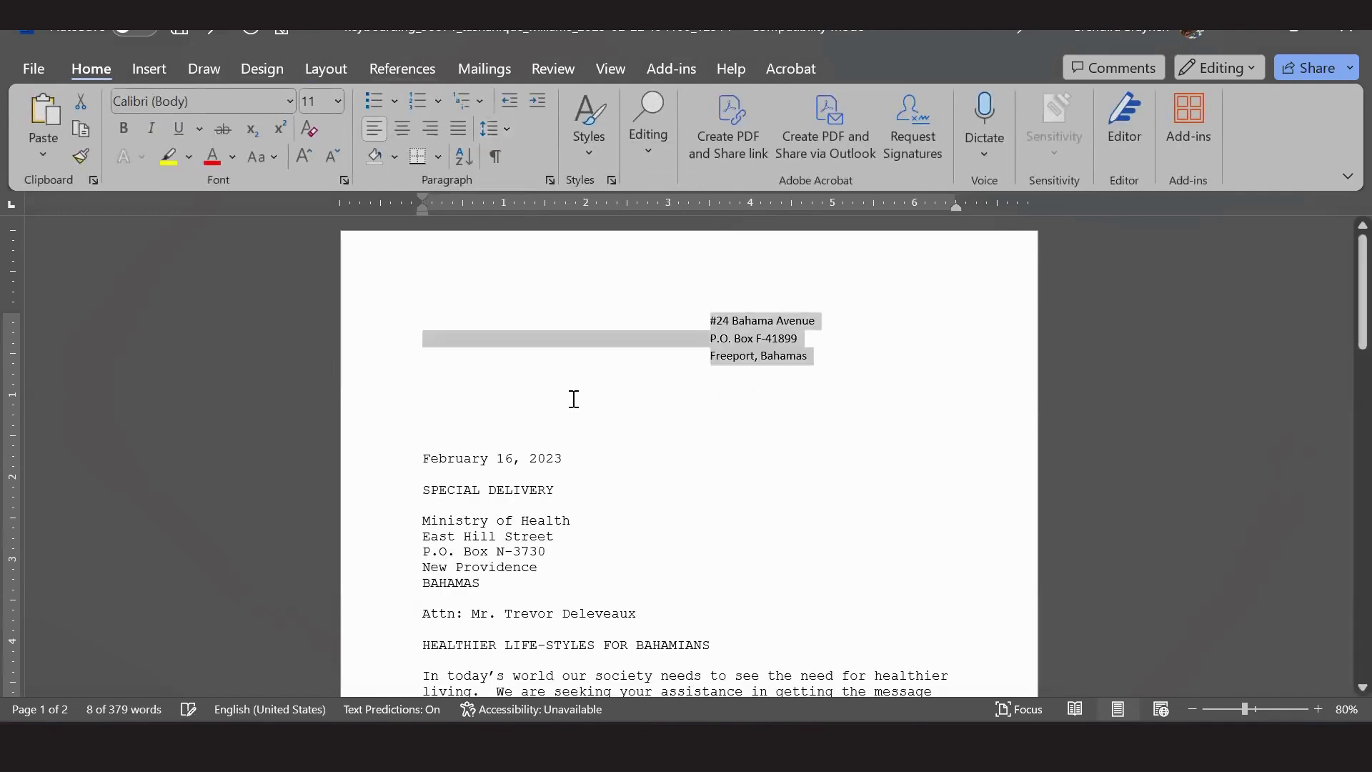
pyautogui.click(820, 343)
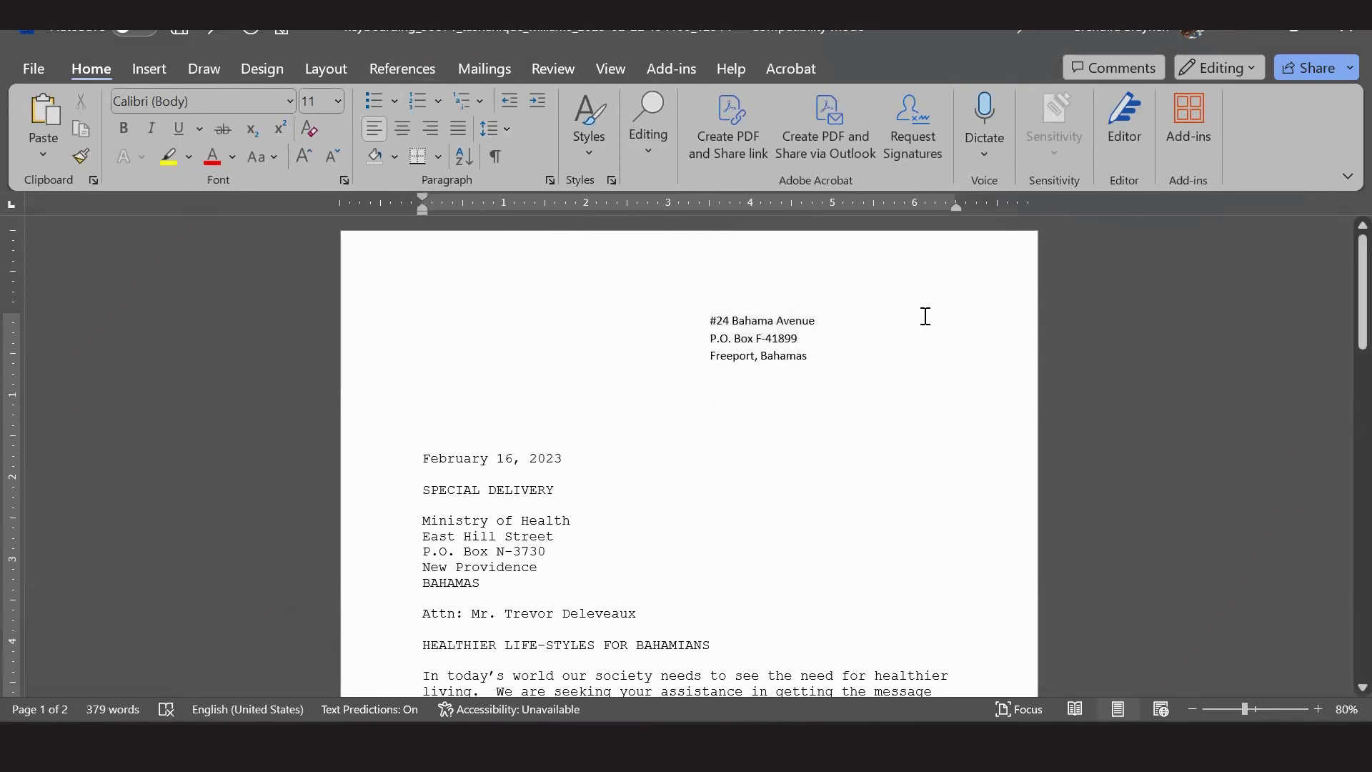
# Copy the date's Courier New formatting onto the return address with Format Painter.
pyautogui.moveTo(498, 459); pyautogui.dragTo(435, 459)
pyautogui.click(80, 156)
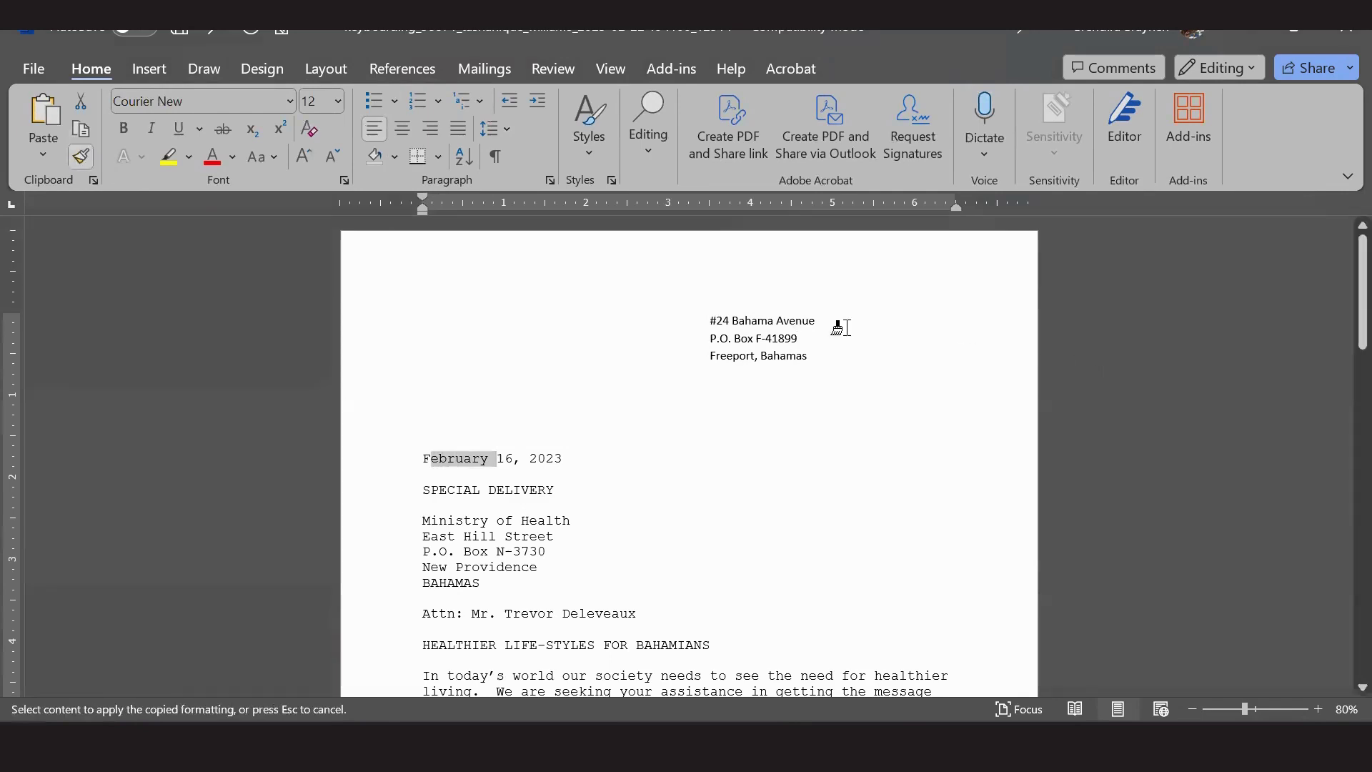
pyautogui.moveTo(708, 317); pyautogui.dragTo(843, 358)
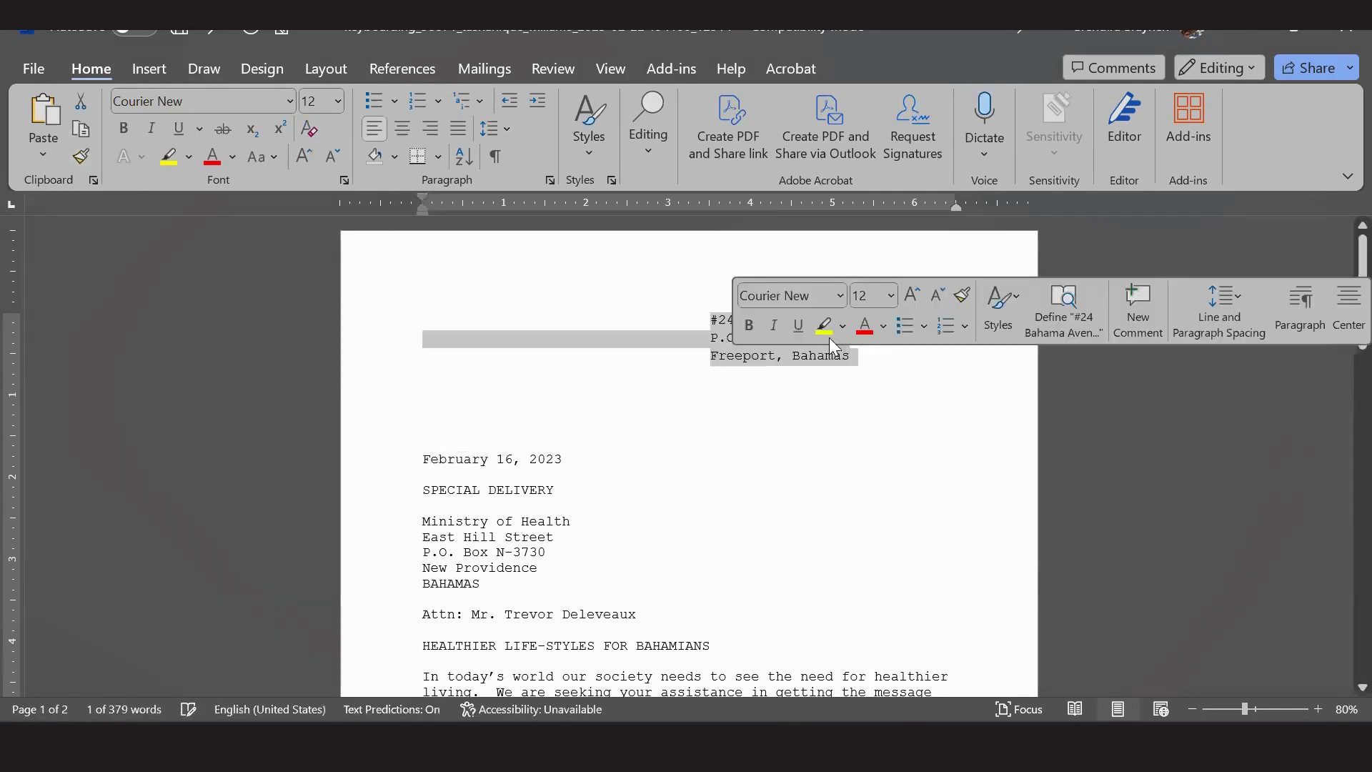
pyautogui.click(752, 373)
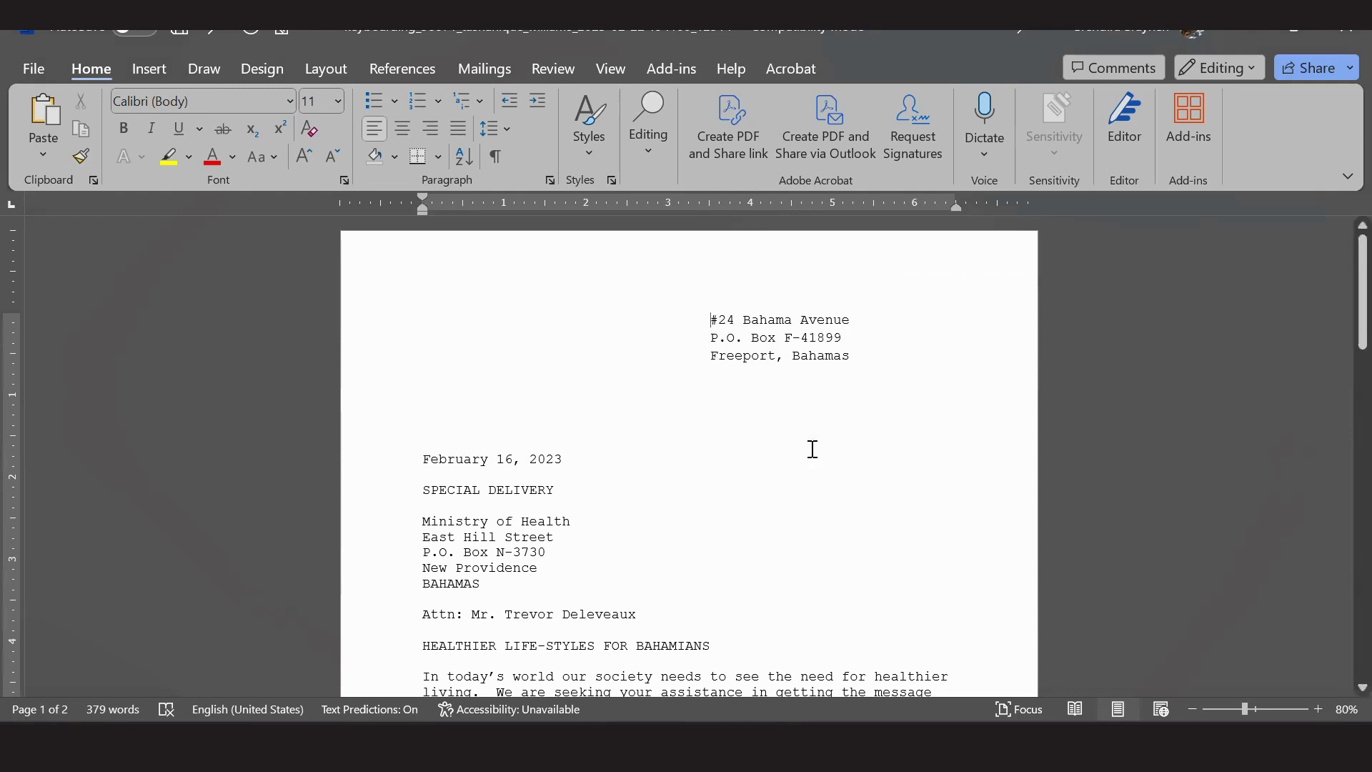
# Tab-indent the date and leave exactly one blank line between it and the return address.
pyautogui.click(425, 458)
pyautogui.press('Tab')
pyautogui.press('Tab')
pyautogui.press('Tab')
pyautogui.press('Tab')
pyautogui.press('Tab')
pyautogui.press('Tab')
pyautogui.press('Tab')
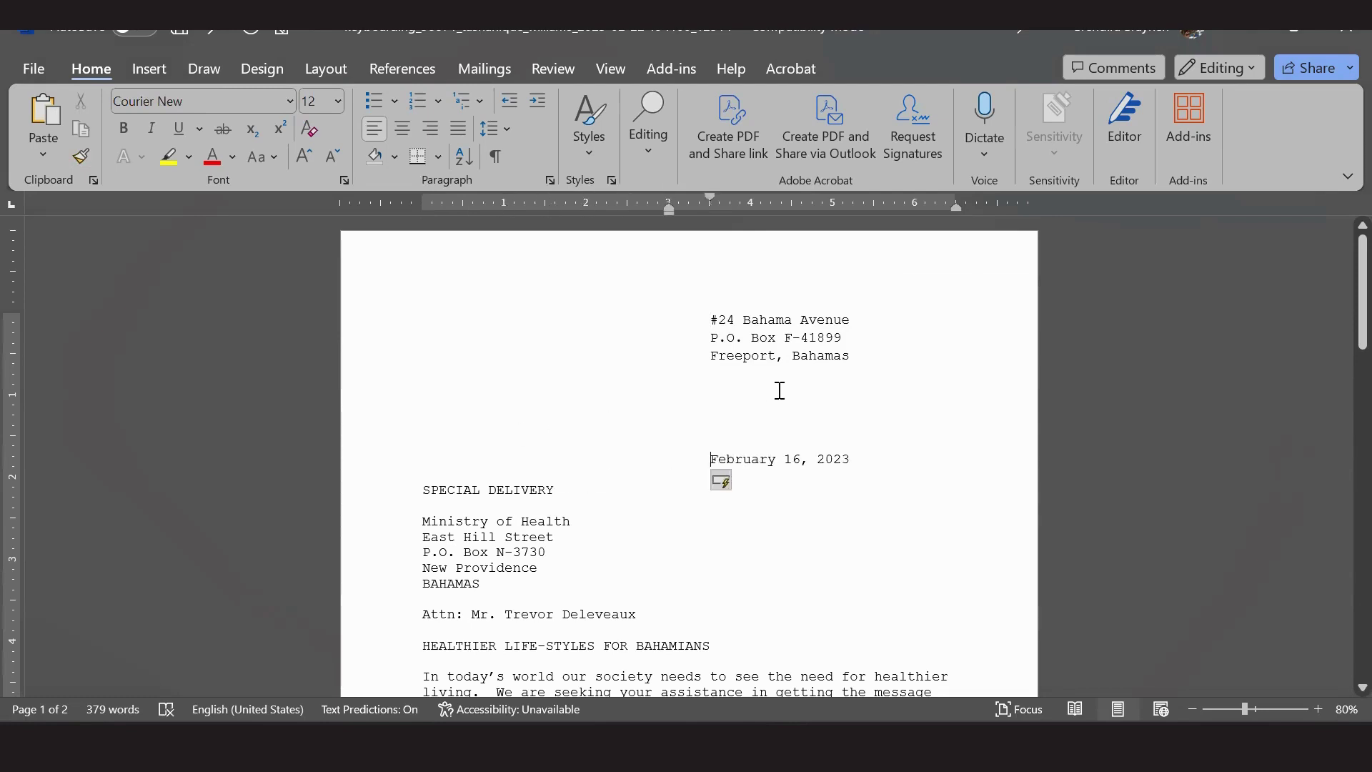
pyautogui.click(938, 373)
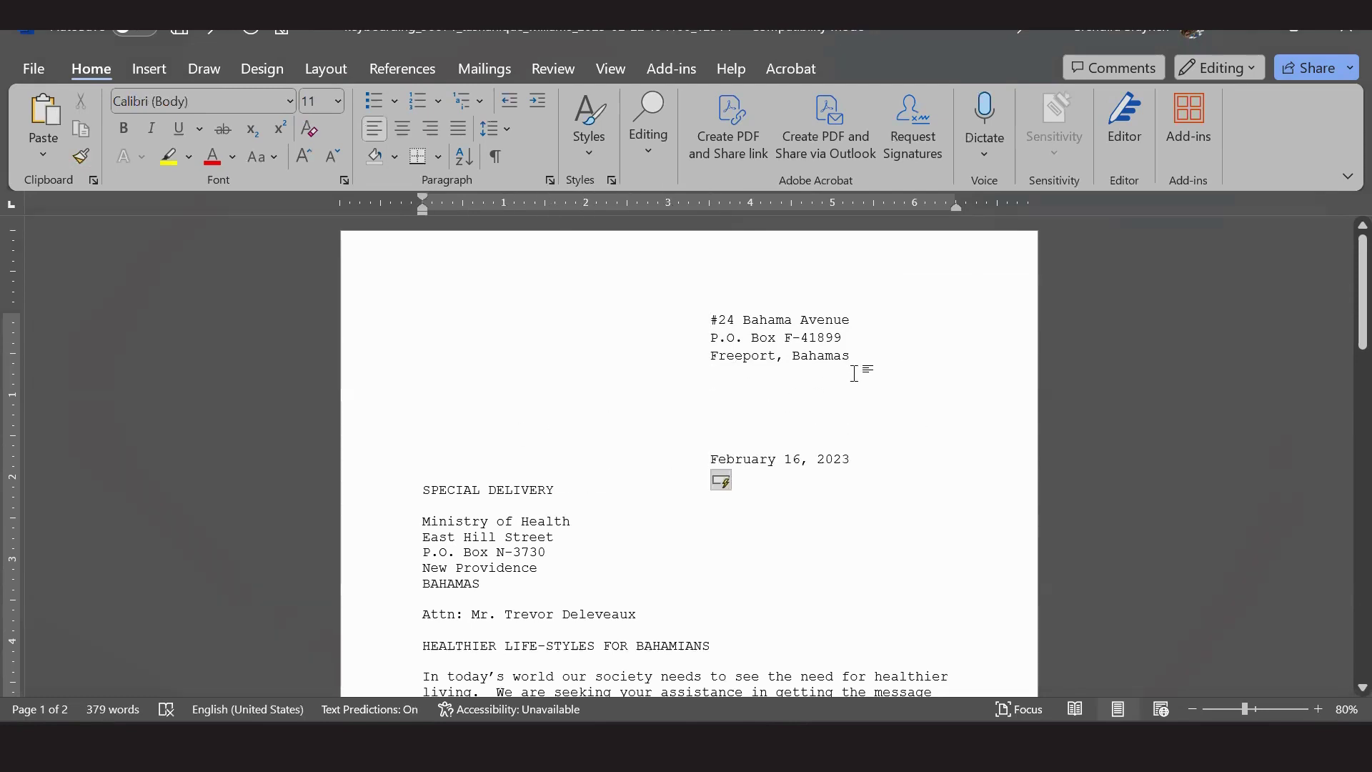
pyautogui.press('Down')
pyautogui.press('Down')
pyautogui.press('BackSpace')
pyautogui.press('BackSpace')
pyautogui.press('BackSpace')
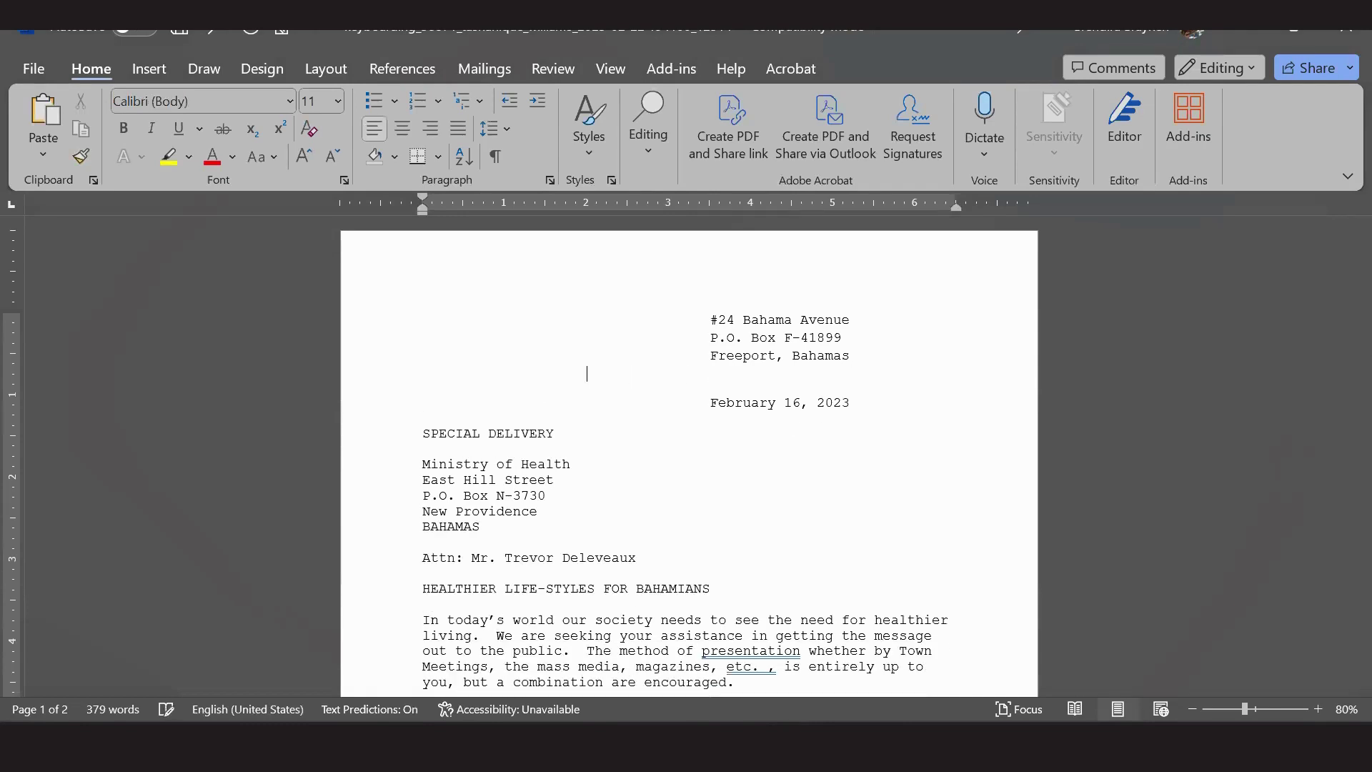
pyautogui.press('Delete')
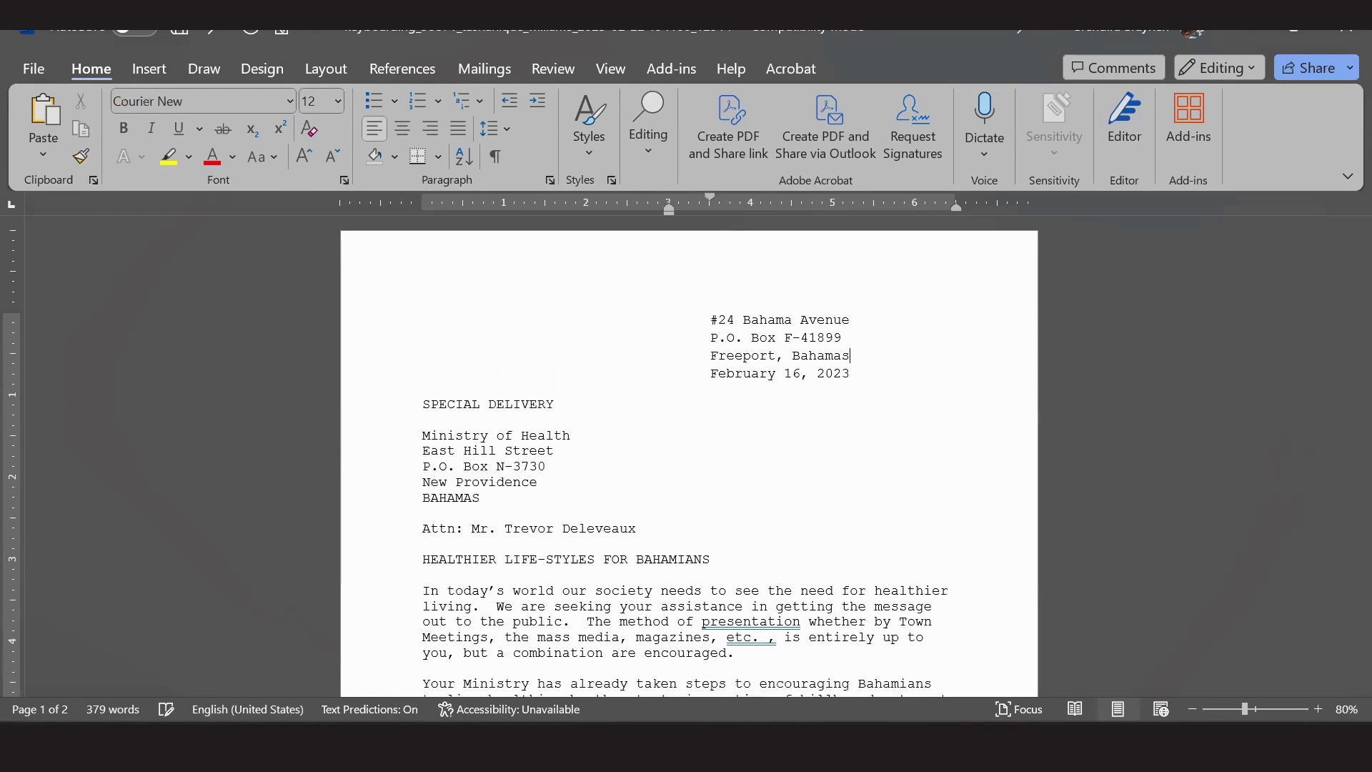
pyautogui.press('Down')
pyautogui.press('Down')
pyautogui.press('Down')
pyautogui.press('Down')
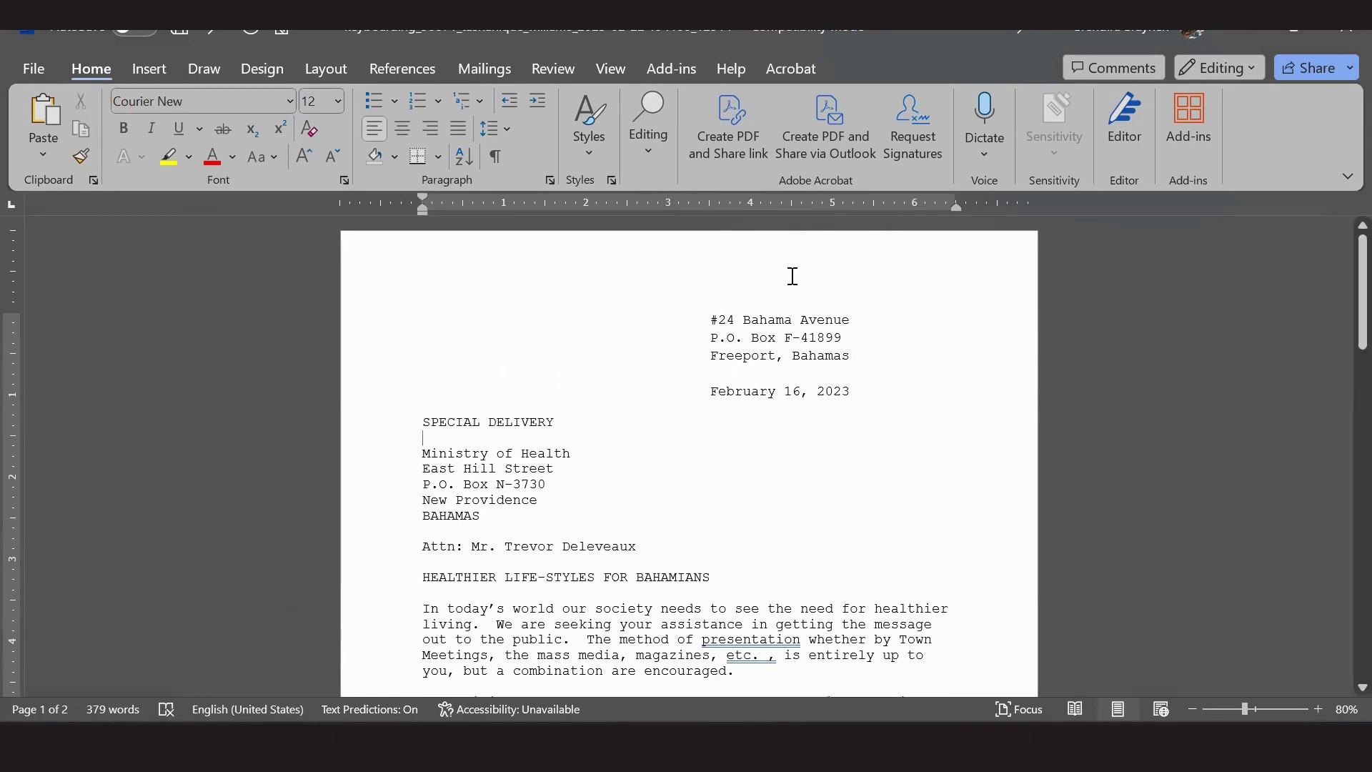
# Indent the Sincerely and signature block on the ruler to align with the return address.
pyautogui.scroll(-3, 762, 429)
pyautogui.scroll(-20, 761, 429)
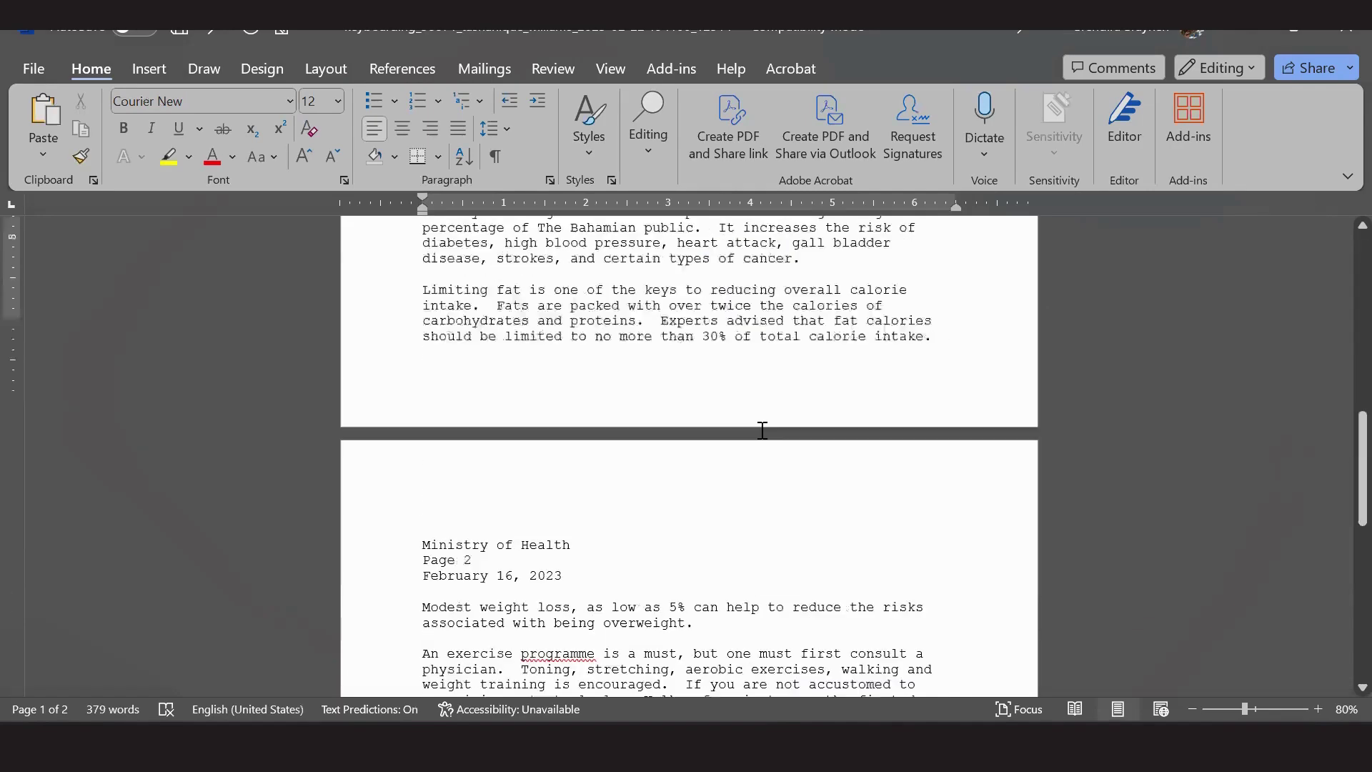
pyautogui.scroll(-1, 762, 431)
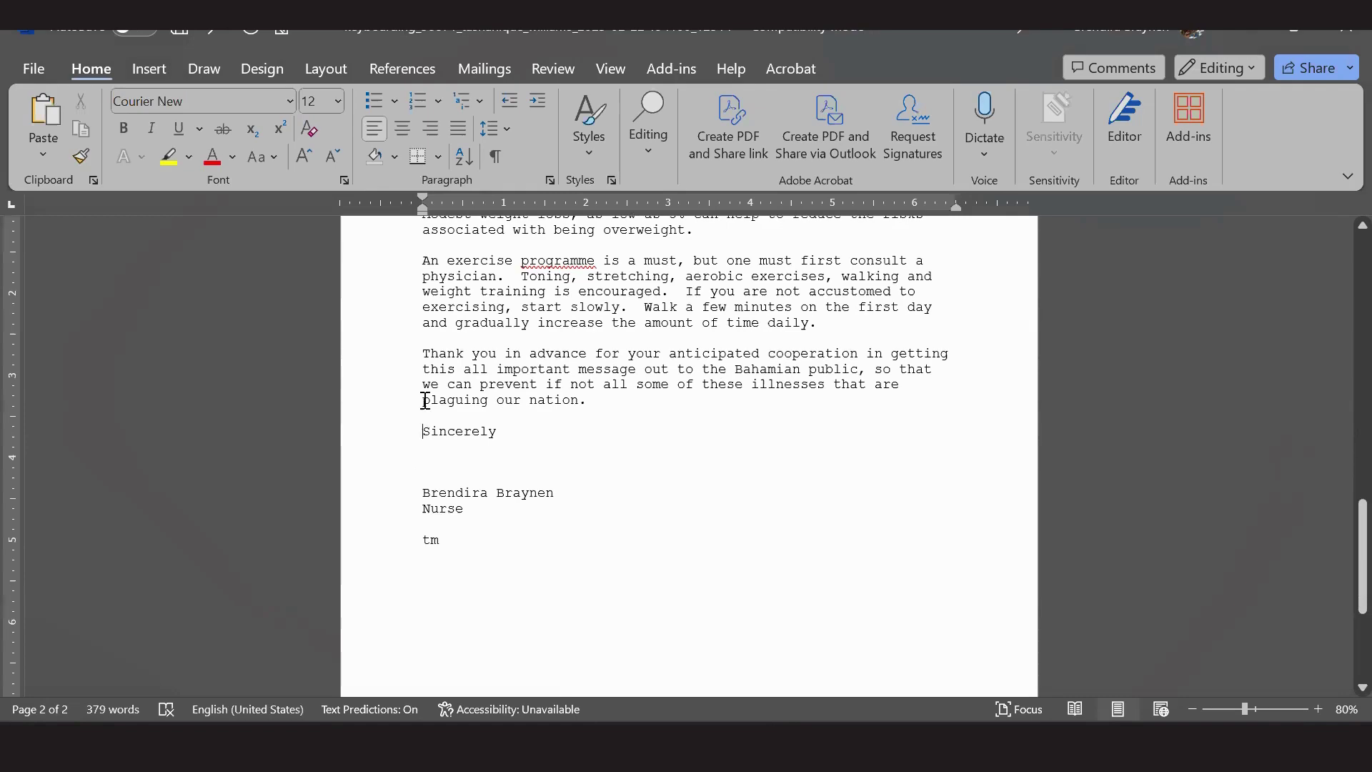
pyautogui.scroll(4, 723, 432)
pyautogui.scroll(20, 723, 431)
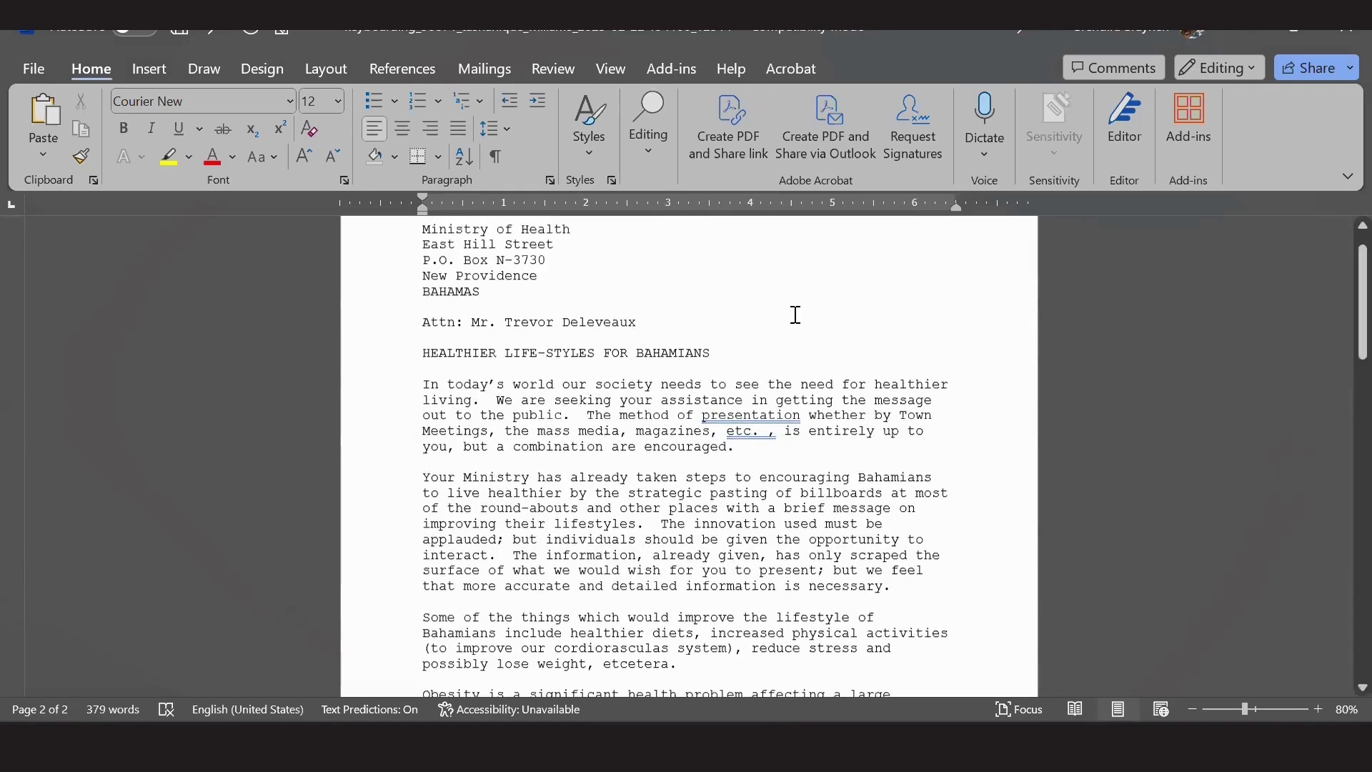
pyautogui.scroll(1, 734, 400)
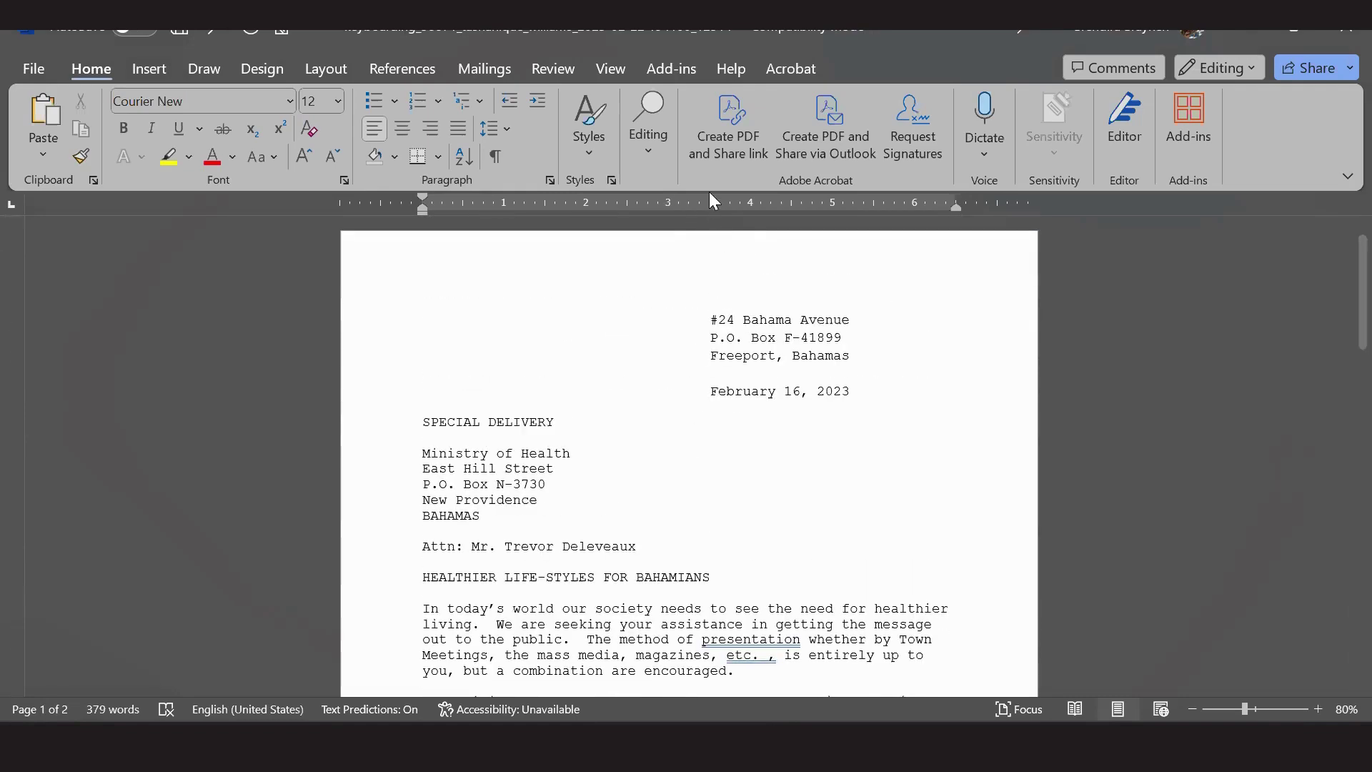
pyautogui.scroll(-12, 665, 395)
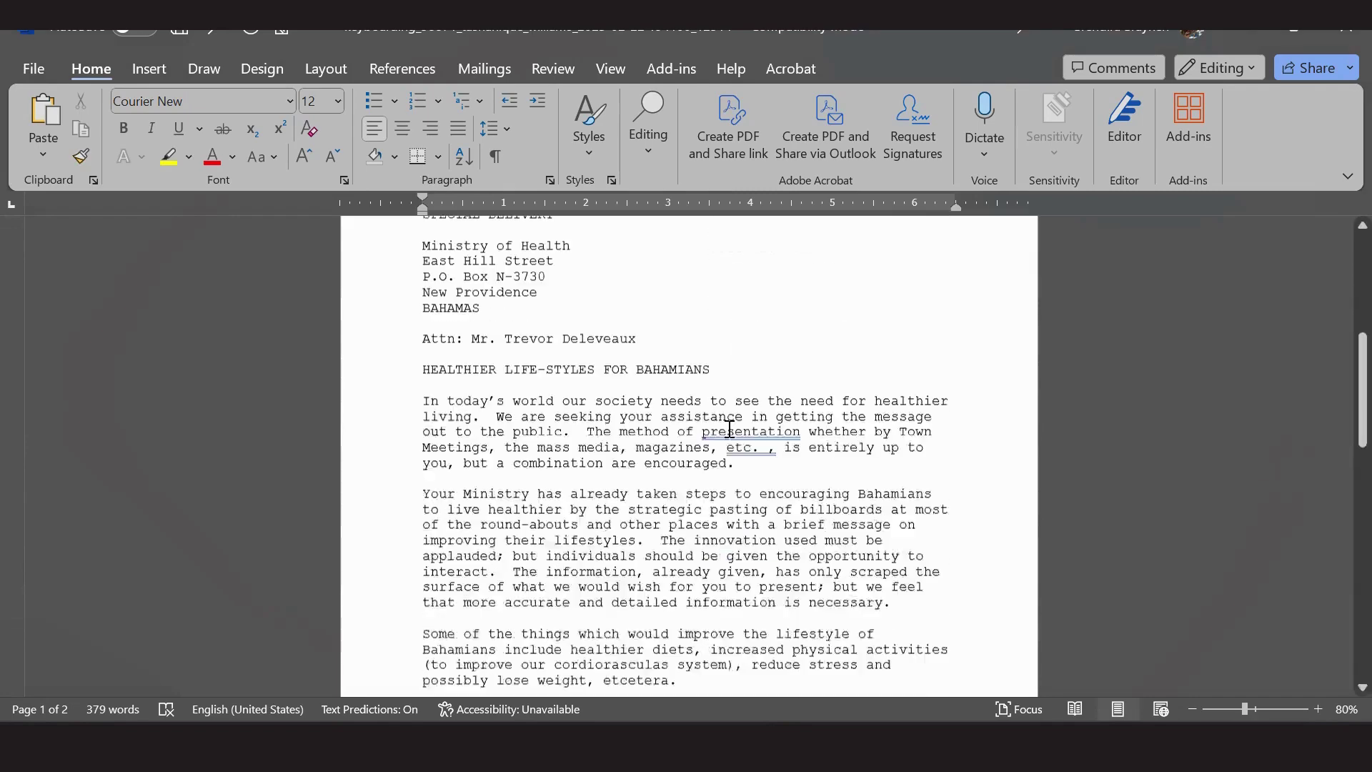
pyautogui.scroll(-15, 729, 438)
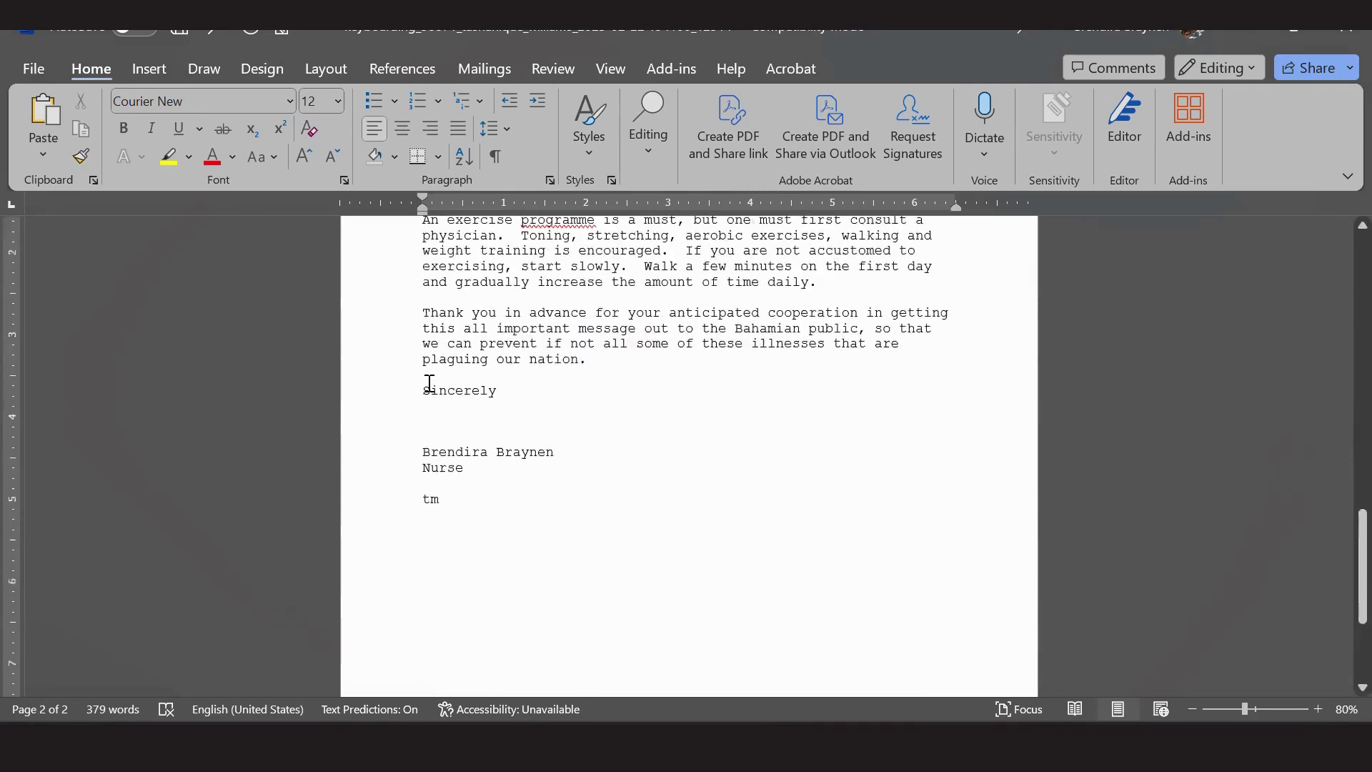
pyautogui.moveTo(422, 390); pyautogui.dragTo(483, 497)
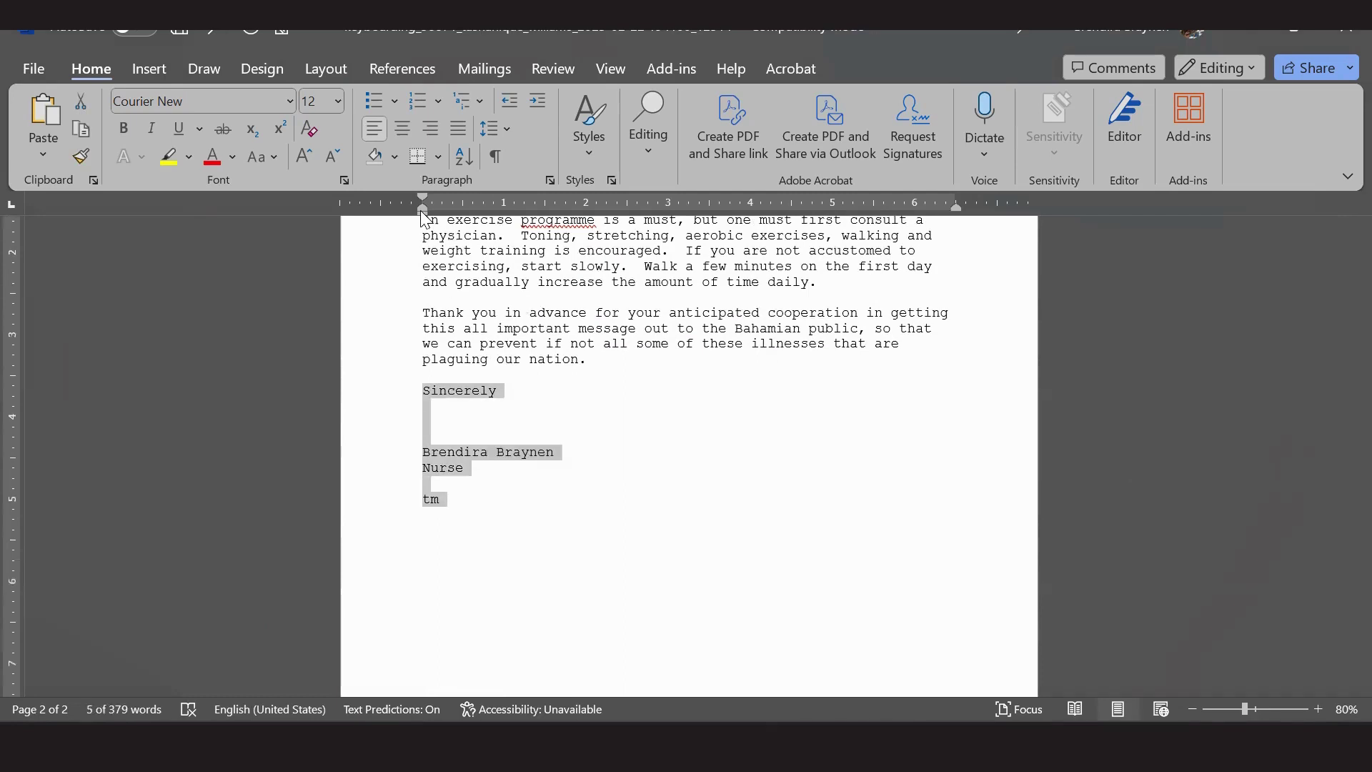
pyautogui.moveTo(422, 212); pyautogui.dragTo(710, 213)
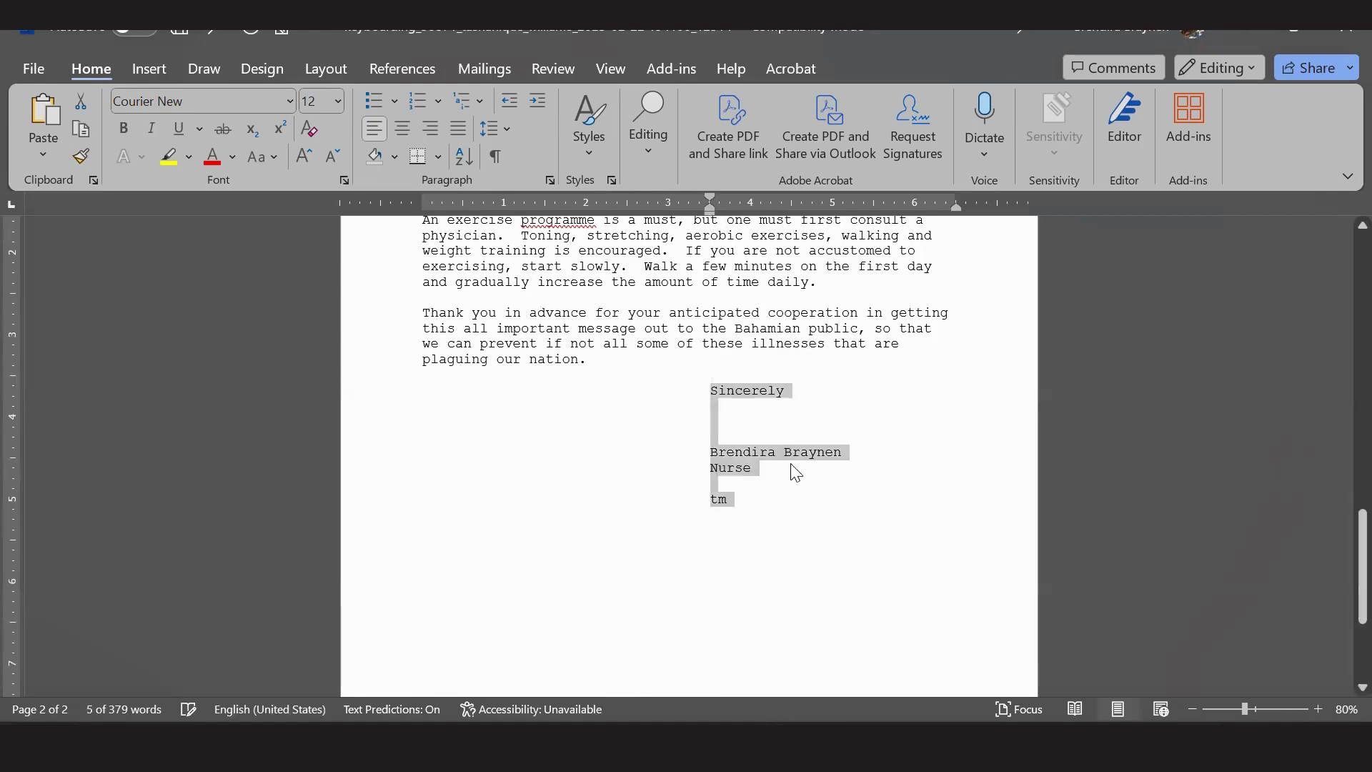
pyautogui.click(795, 471)
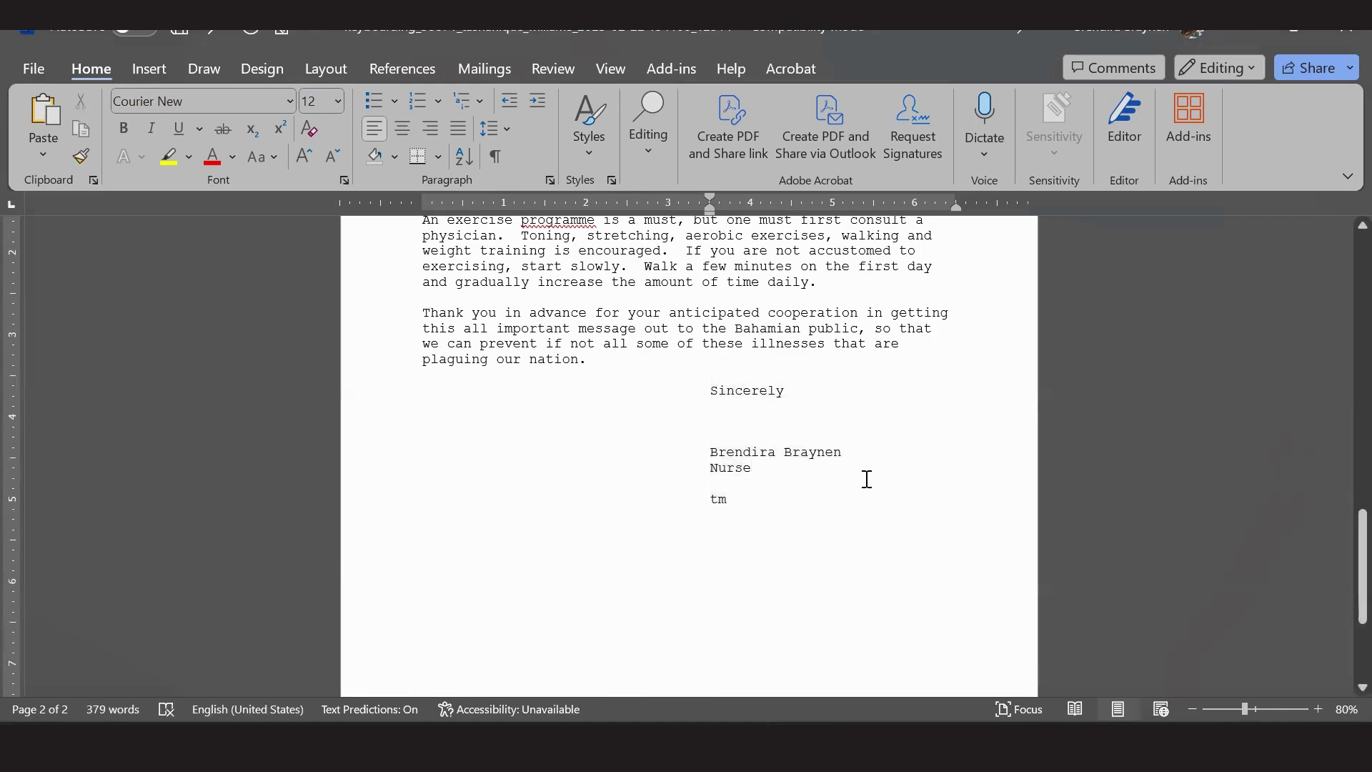
pyautogui.scroll(2, 841, 476)
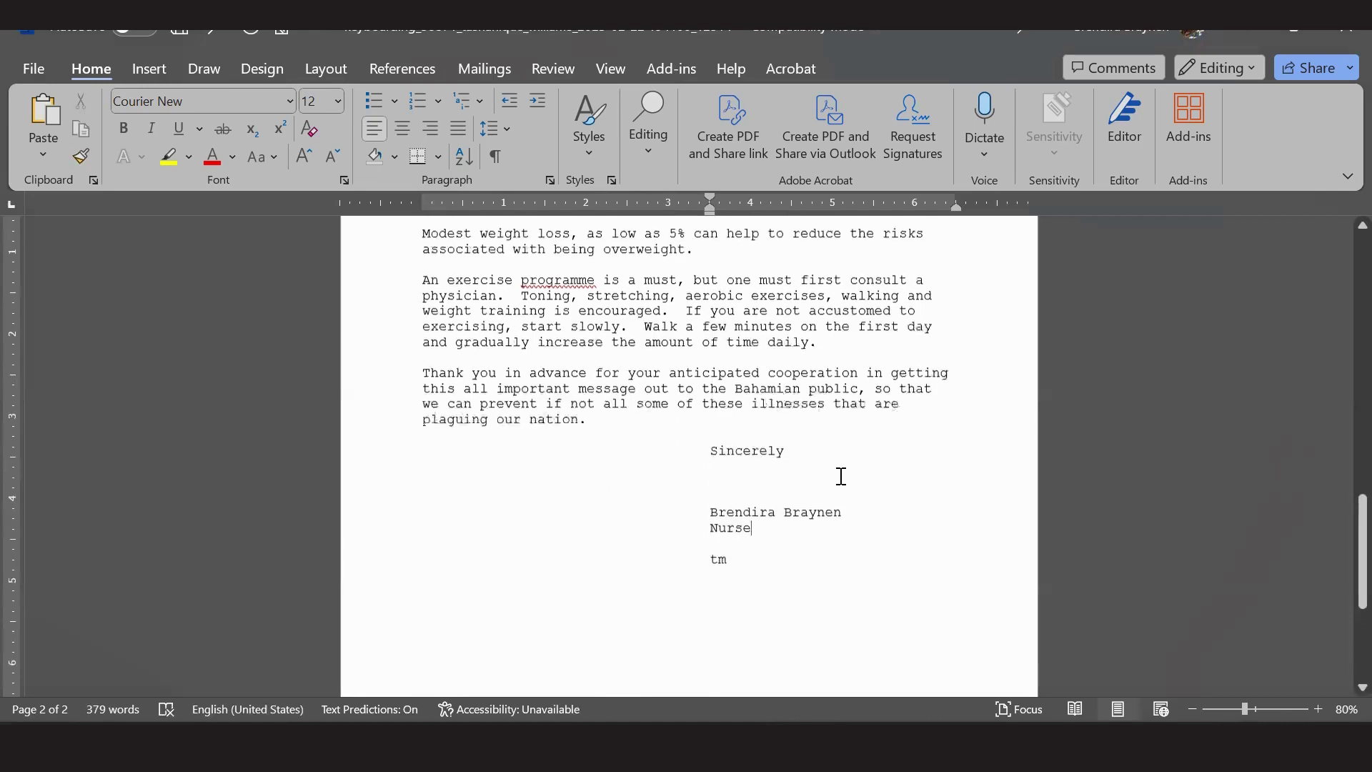
pyautogui.hotkey('alt', 'Tab')
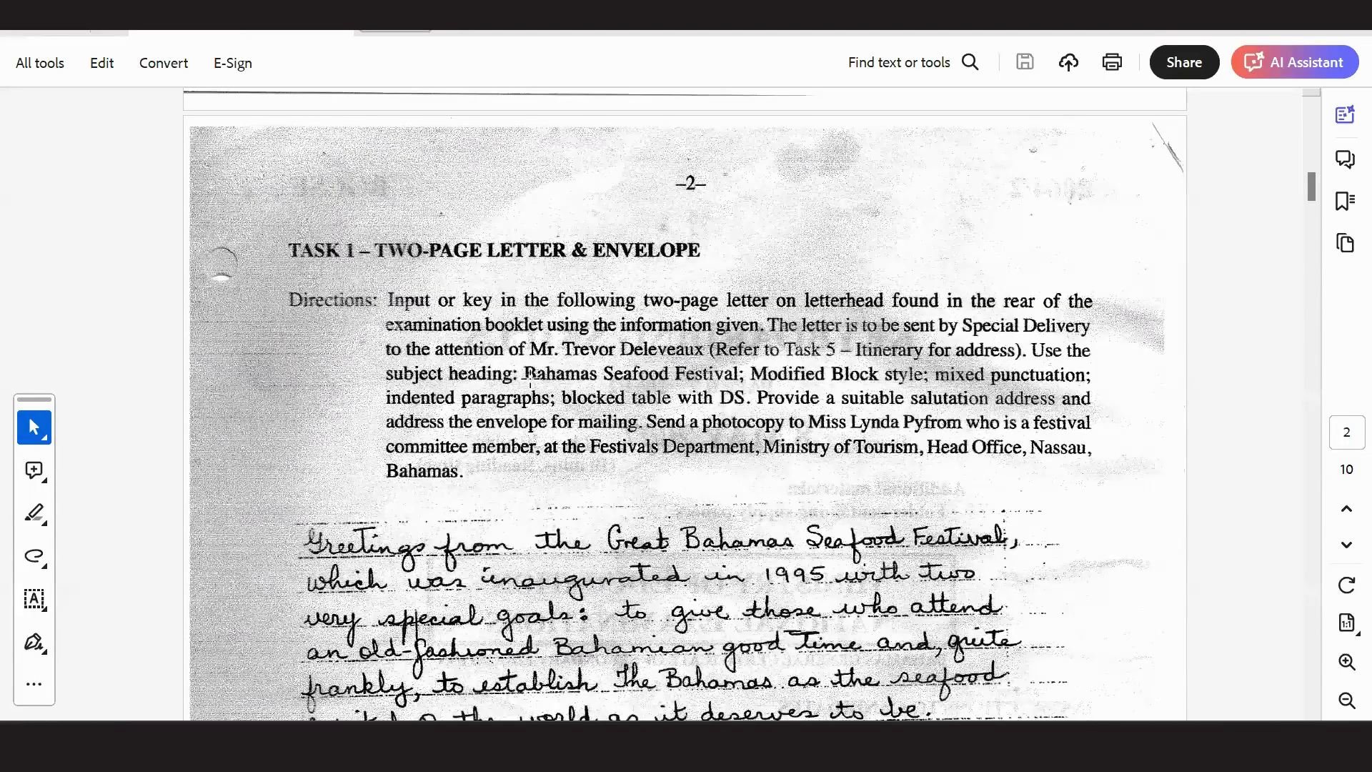
# Tab-indent the first lines of the opening and Your Ministry paragraphs.
pyautogui.hotkey('alt', 'Tab')
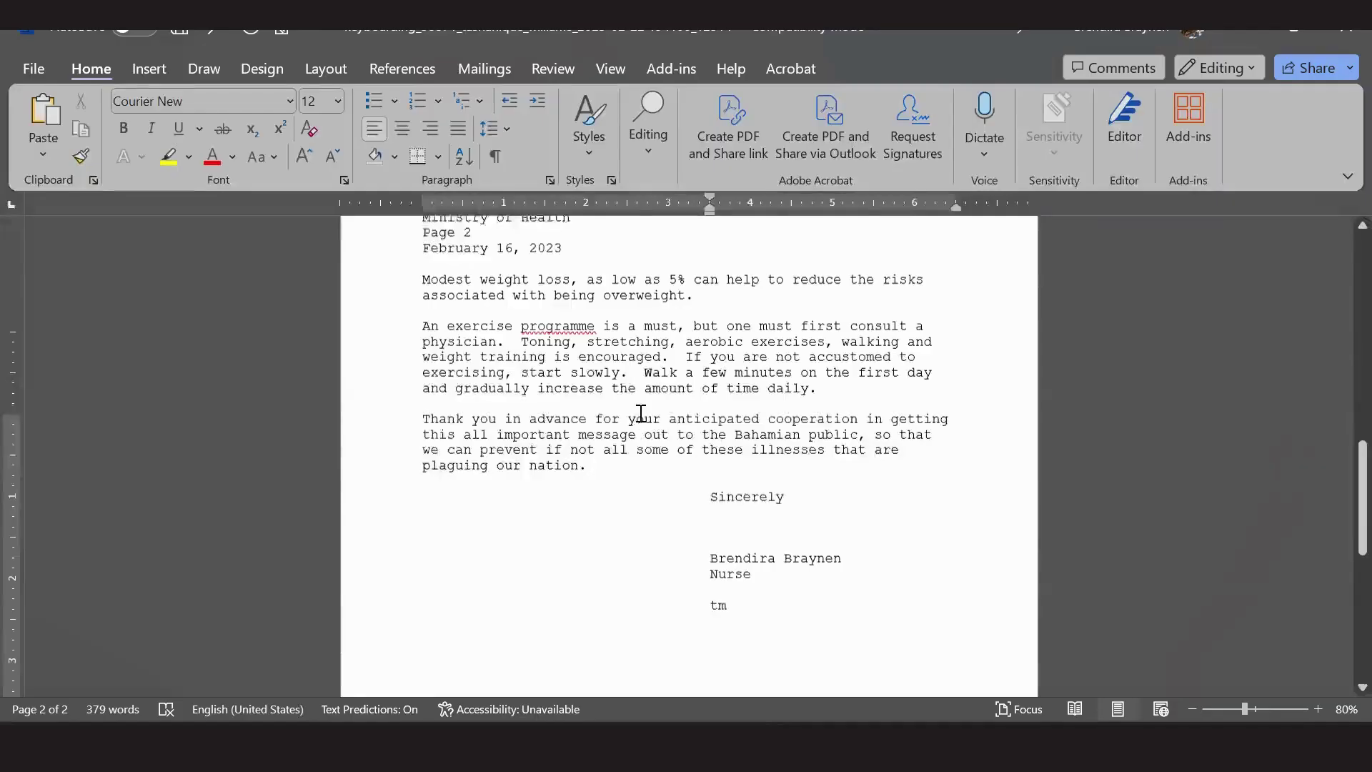
pyautogui.scroll(15, 635, 411)
pyautogui.scroll(-1, 499, 422)
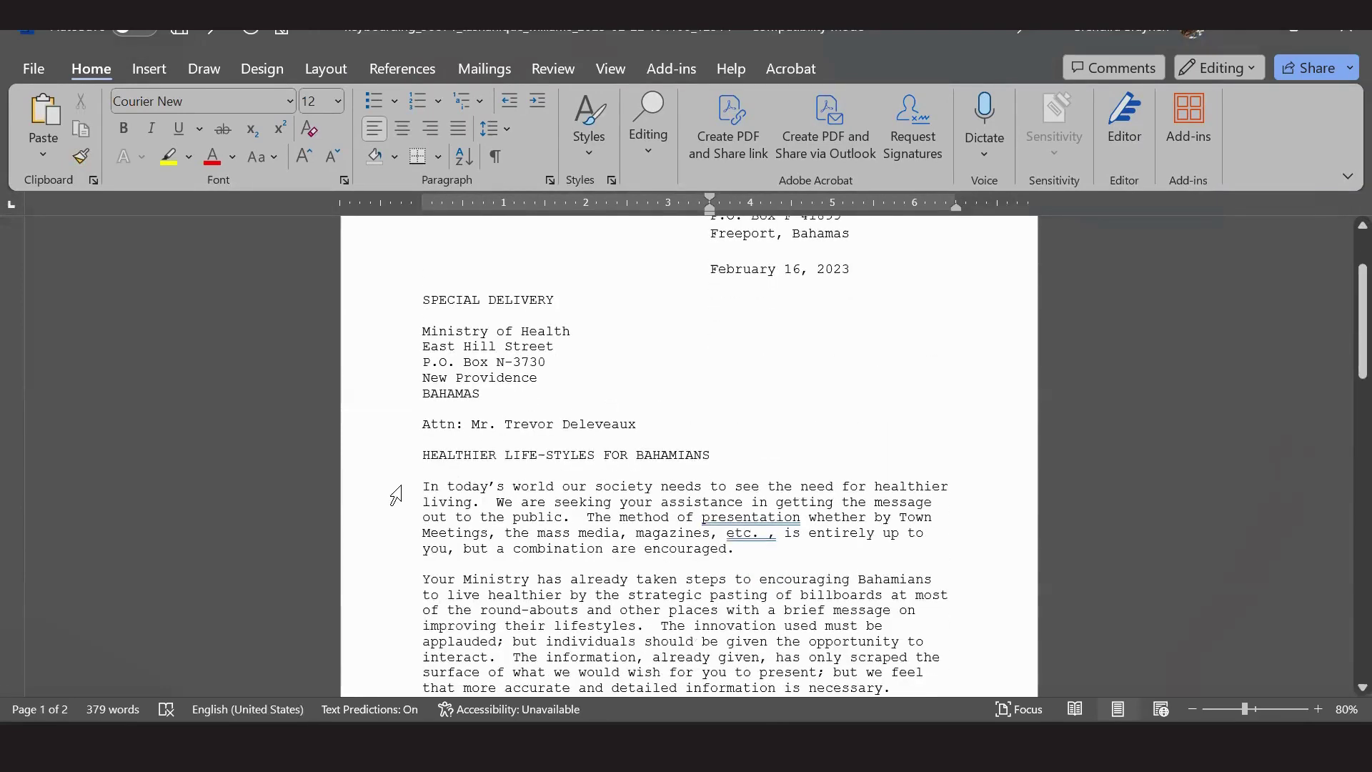
pyautogui.click(428, 480)
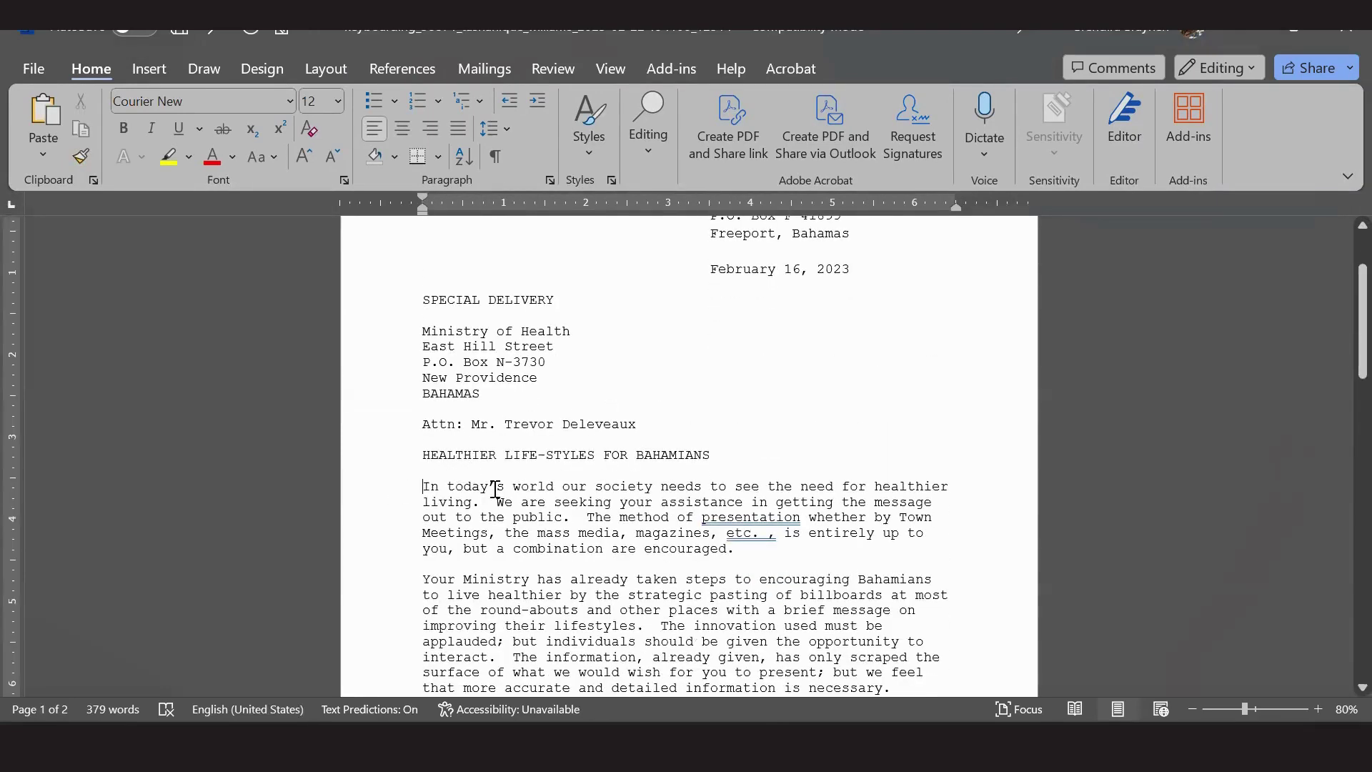
pyautogui.press('Tab')
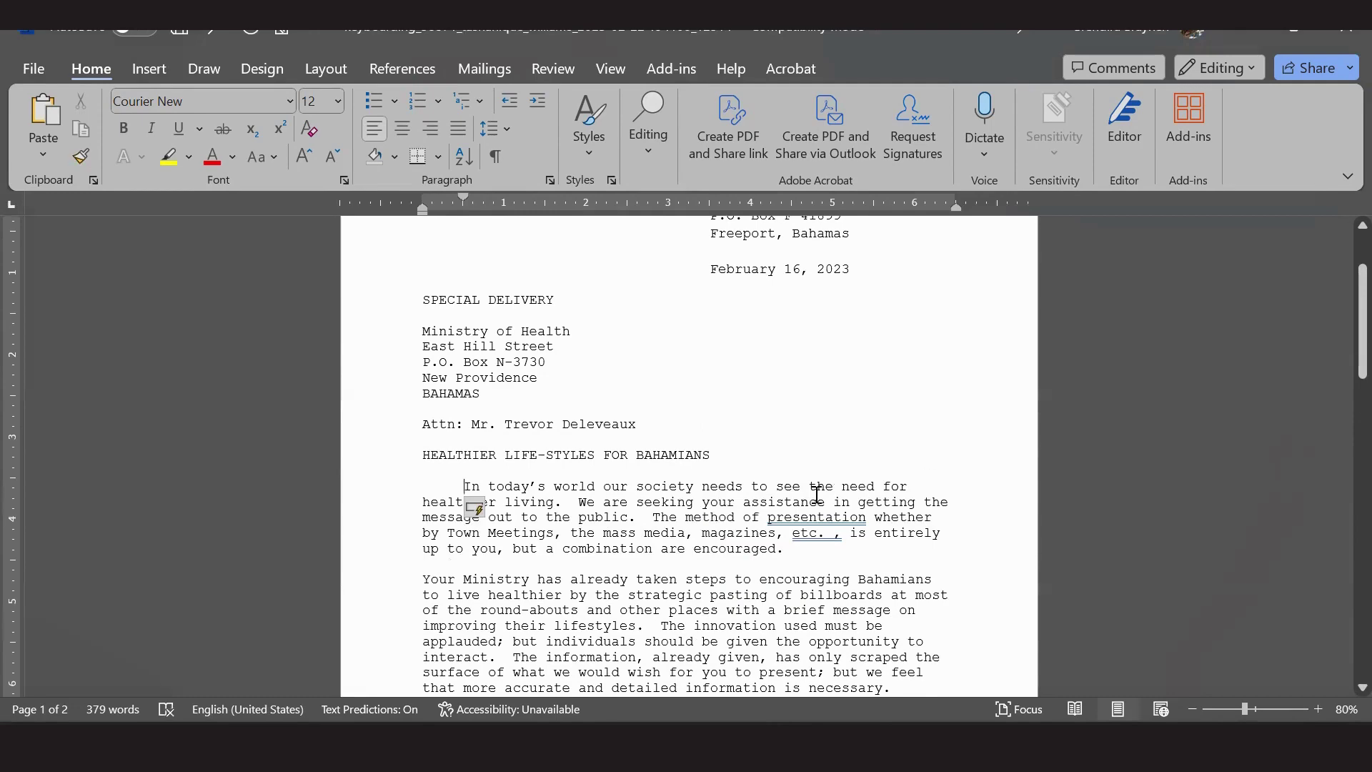
pyautogui.click(422, 579)
pyautogui.press('Tab')
# Give the remaining page-one paragraphs first-line indents and break Limiting fat onto page 2.
pyautogui.scroll(-7, 428, 429)
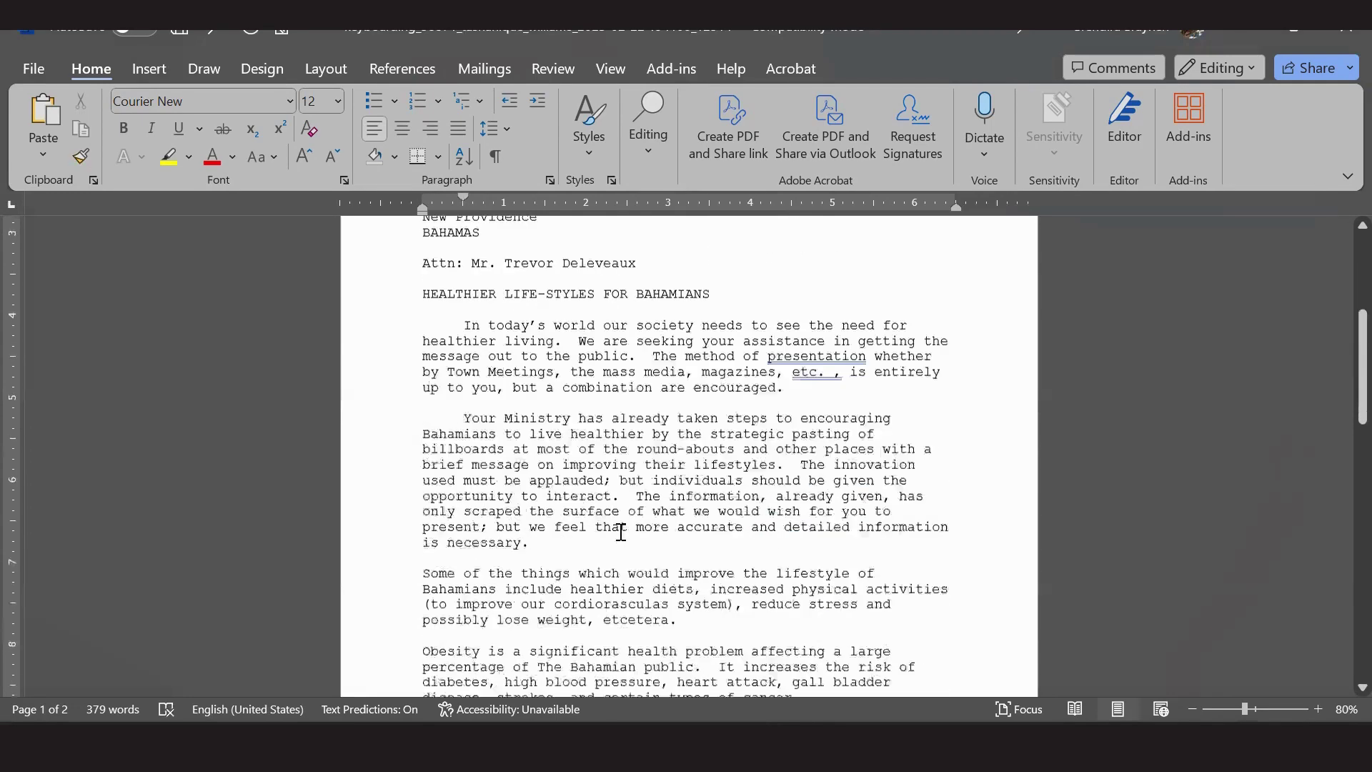
pyautogui.moveTo(422, 327); pyautogui.dragTo(892, 499)
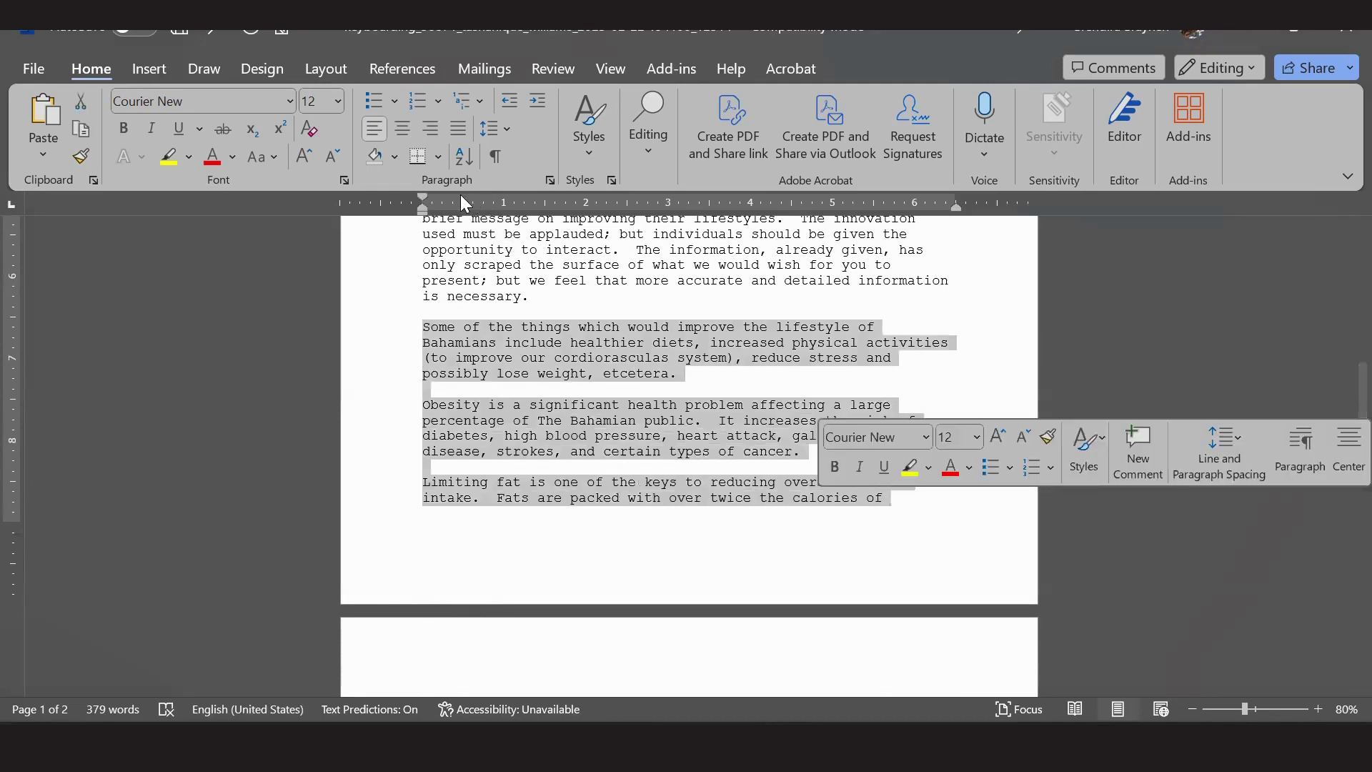
pyautogui.moveTo(435, 200); pyautogui.dragTo(463, 199)
pyautogui.click(1031, 380)
pyautogui.scroll(-3, 663, 411)
pyautogui.scroll(-3, 663, 411)
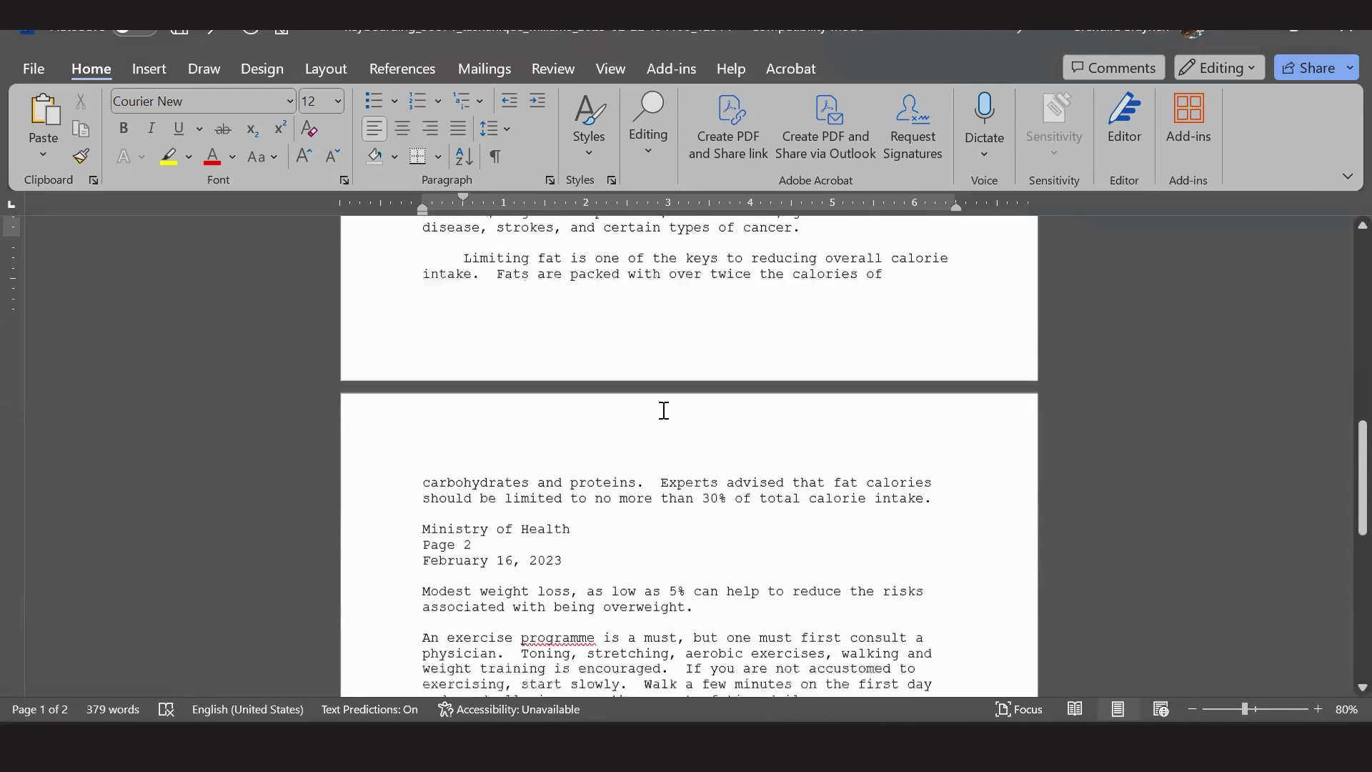
pyautogui.scroll(4, 667, 373)
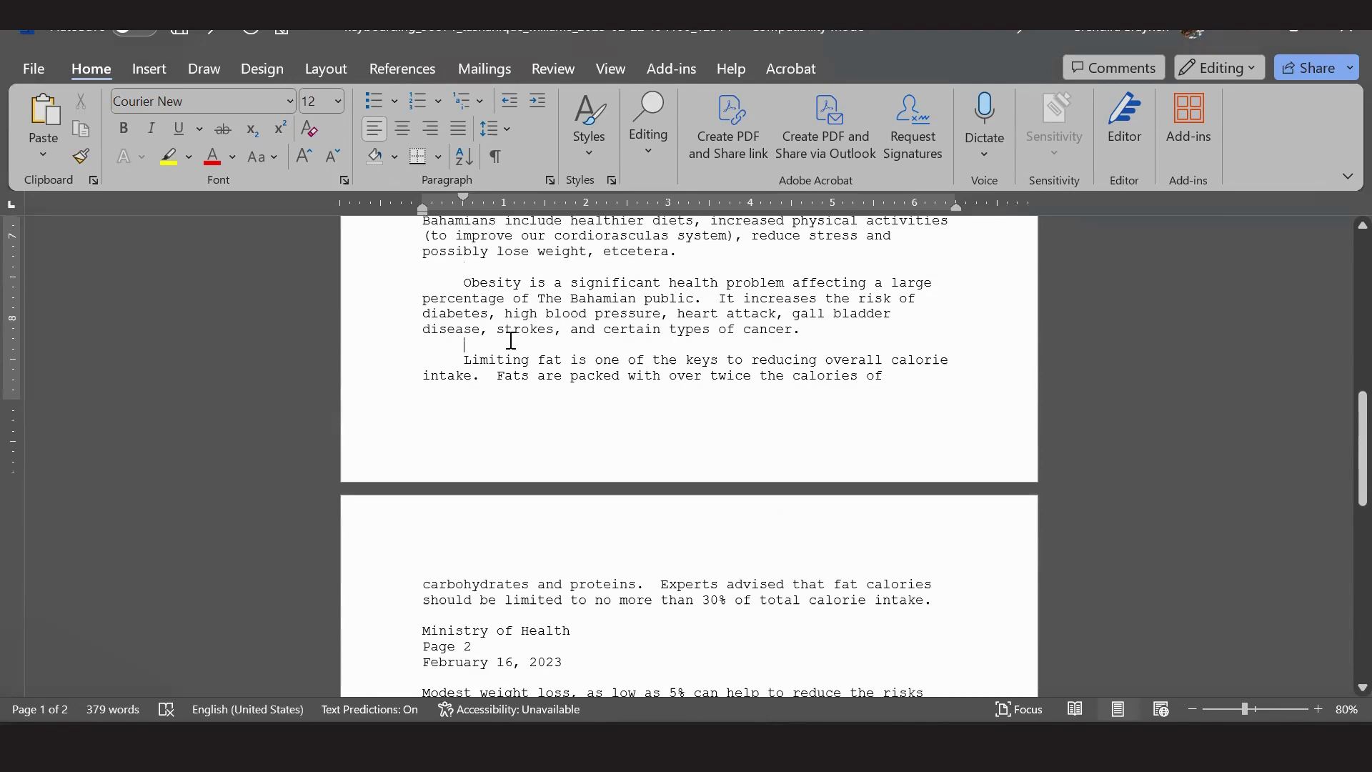
pyautogui.hotkey('ctrl', 'Return')
# Move the page-2 heading above the 'Limiting fat' paragraph and delete the extra blank line.
pyautogui.scroll(-3, 486, 400)
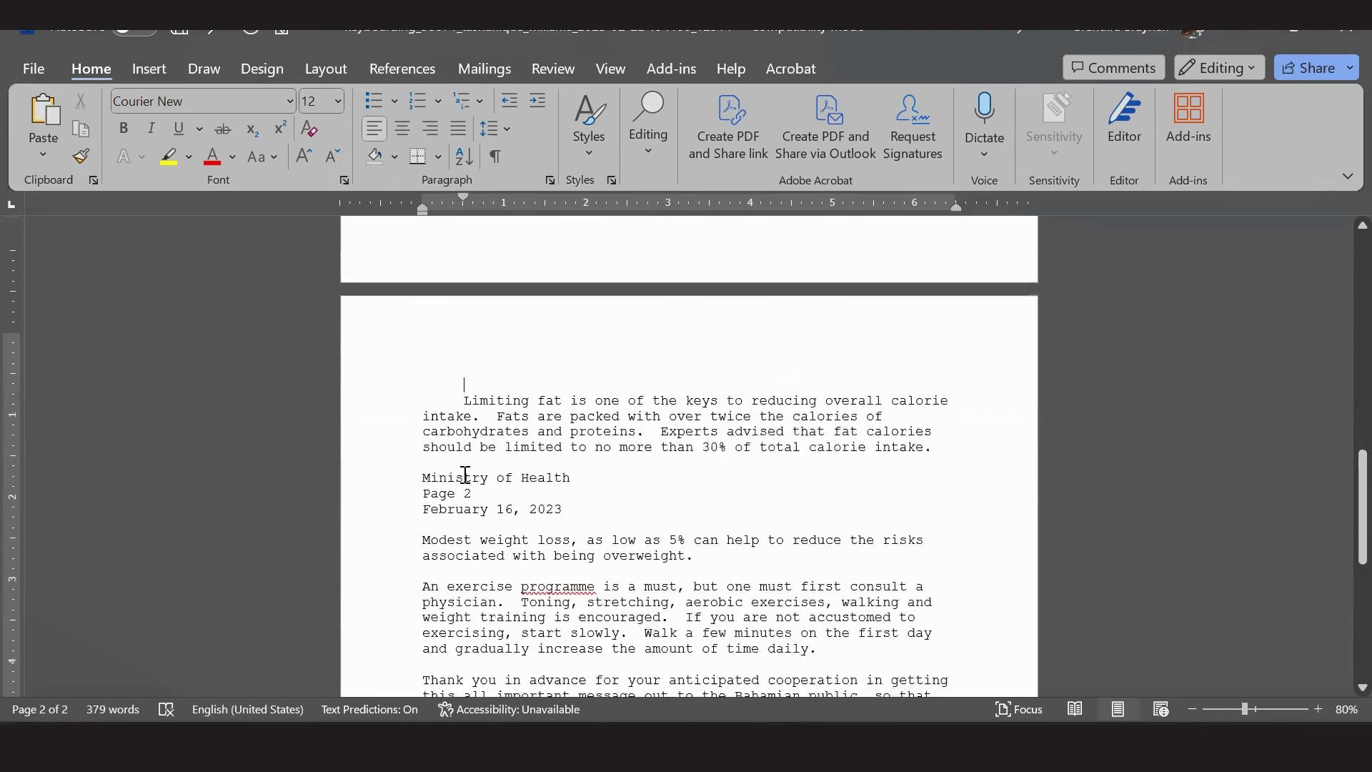
pyautogui.moveTo(422, 432)
pyautogui.mouseDown()
pyautogui.moveTo(569, 464)
pyautogui.moveTo(429, 361)
pyautogui.moveTo(428, 332)
pyautogui.mouseUp()
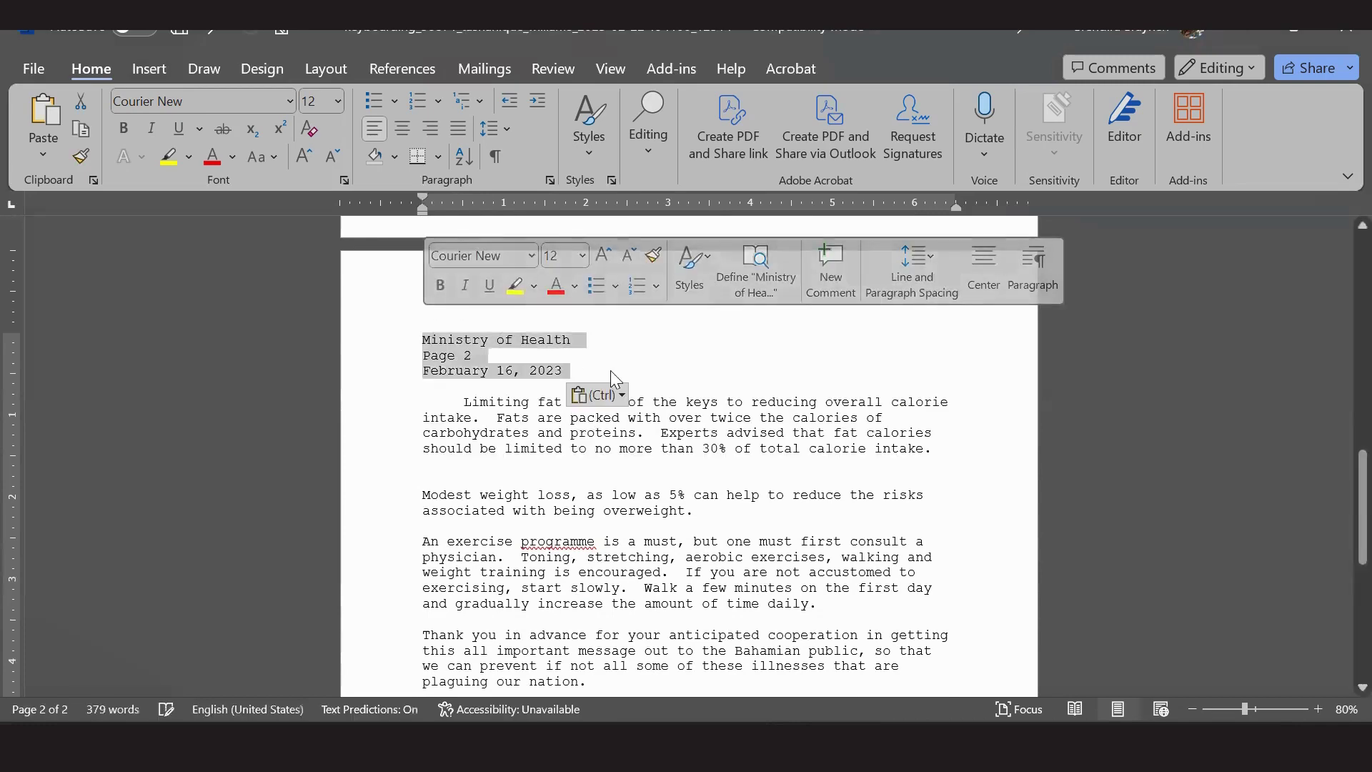
pyautogui.click(454, 468)
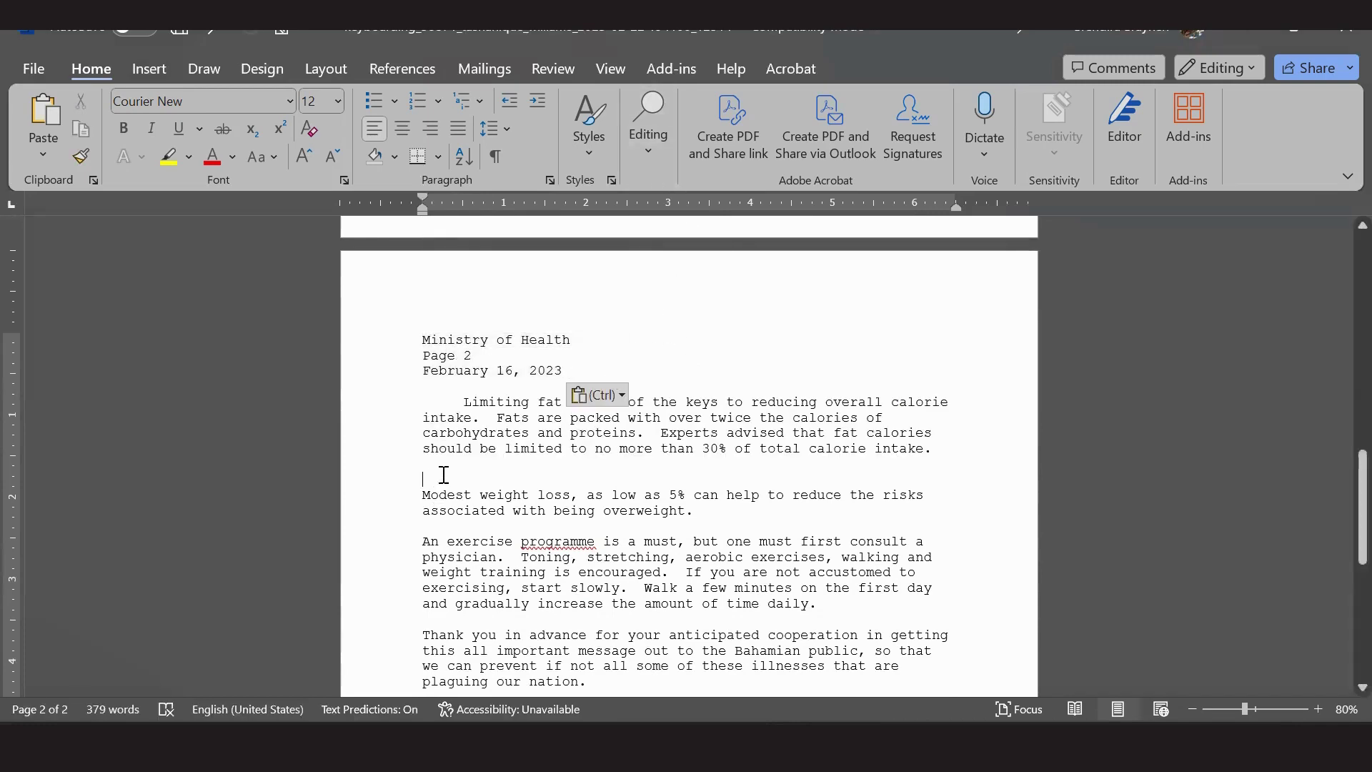
pyautogui.press('BackSpace')
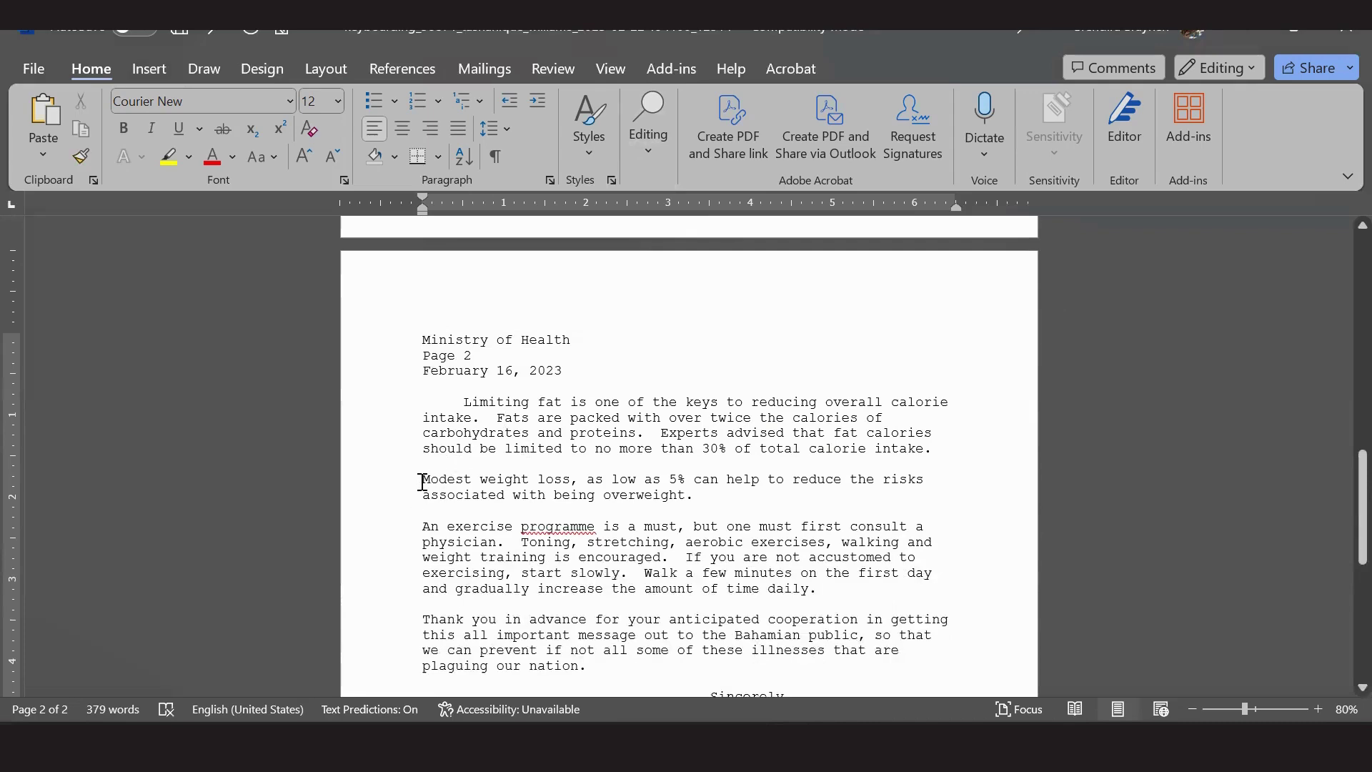
# Give first-line indents to the page-2 paragraphs from 'Modest weight loss' down, then return to the PDF.
pyautogui.moveTo(420, 481); pyautogui.dragTo(608, 670)
pyautogui.moveTo(422, 197); pyautogui.dragTo(464, 198)
pyautogui.click(727, 432)
pyautogui.scroll(-3, 818, 385)
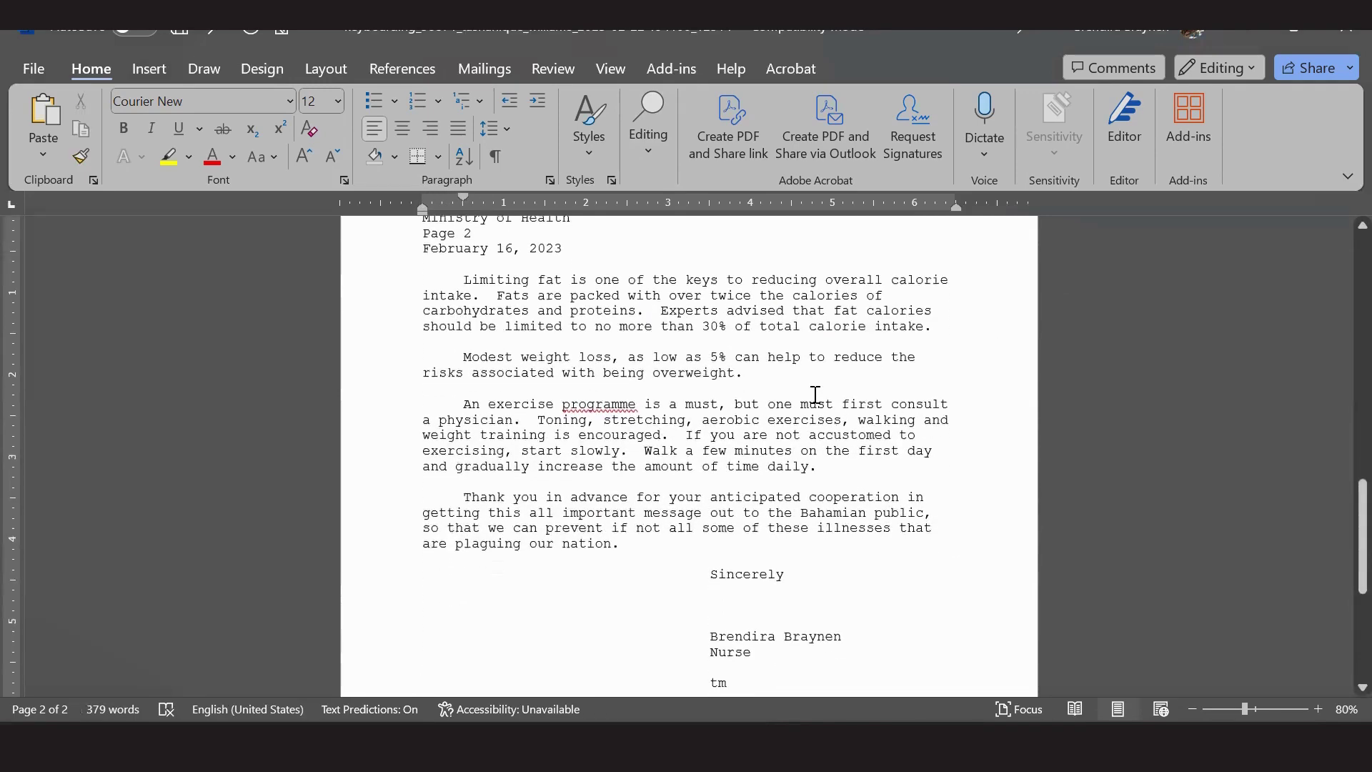
pyautogui.scroll(15, 812, 393)
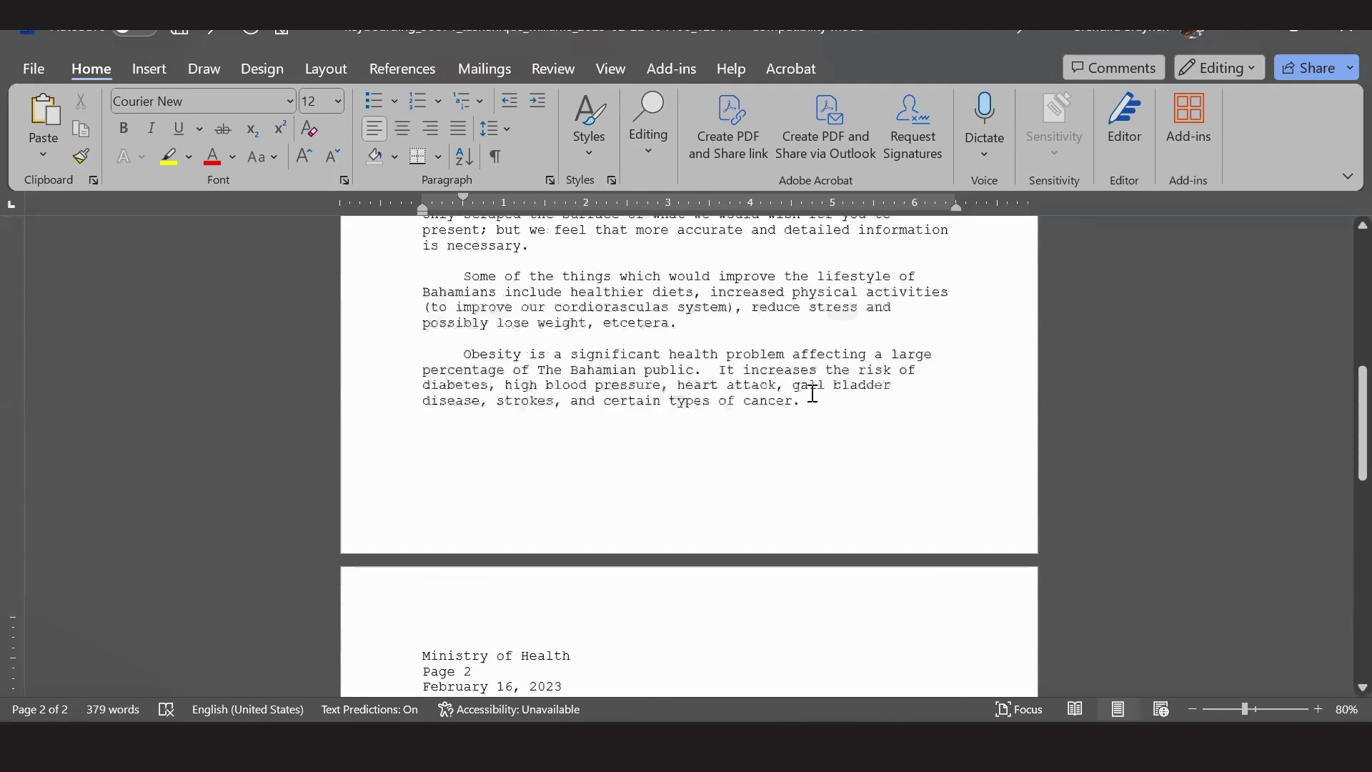
pyautogui.scroll(5, 813, 393)
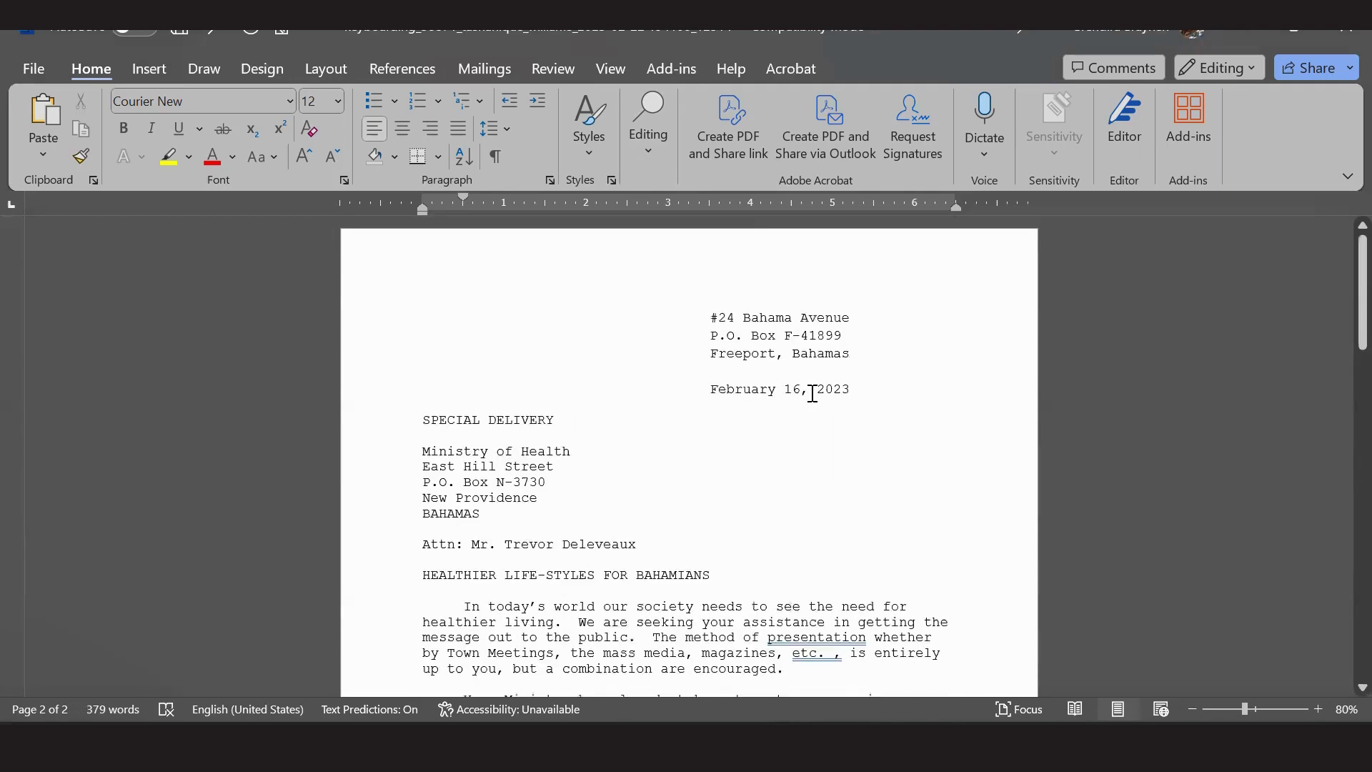
pyautogui.scroll(-4, 812, 393)
pyautogui.scroll(-18, 813, 393)
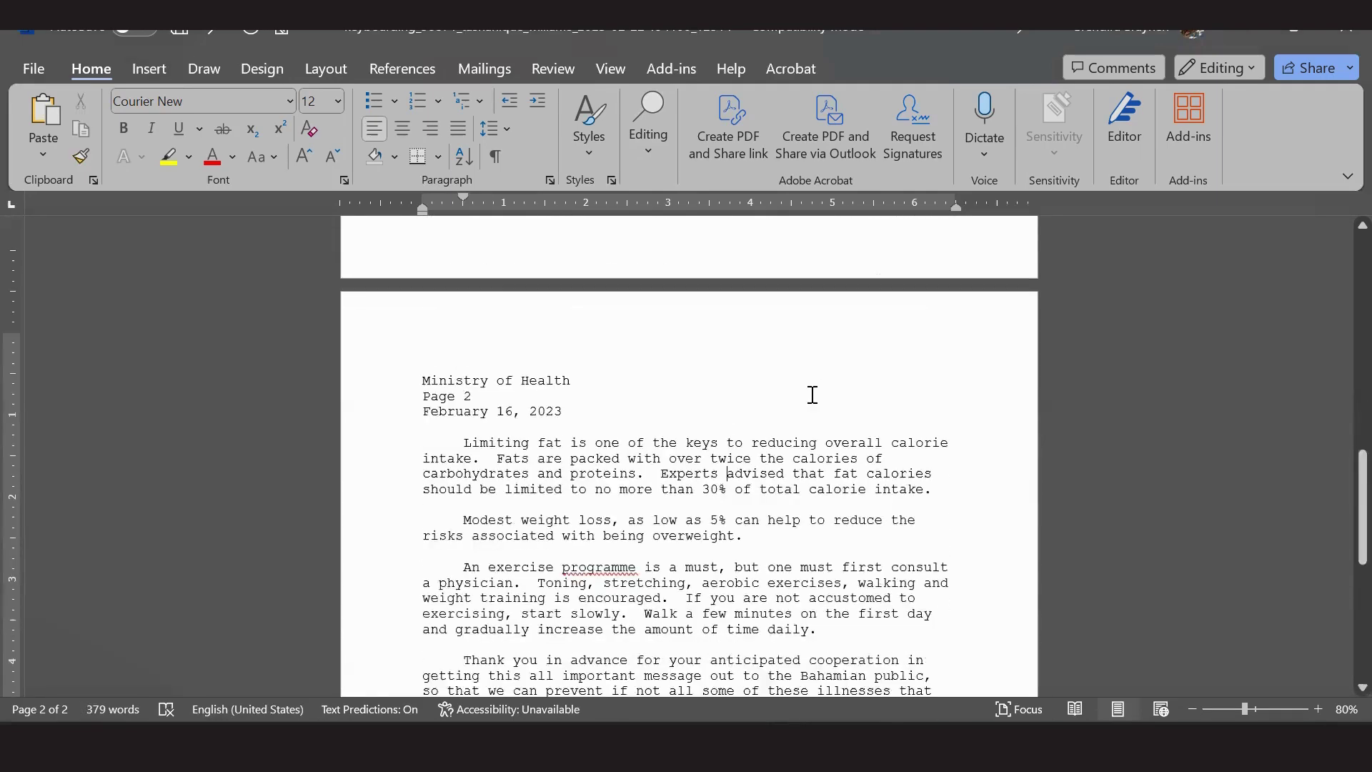
pyautogui.scroll(3, 813, 393)
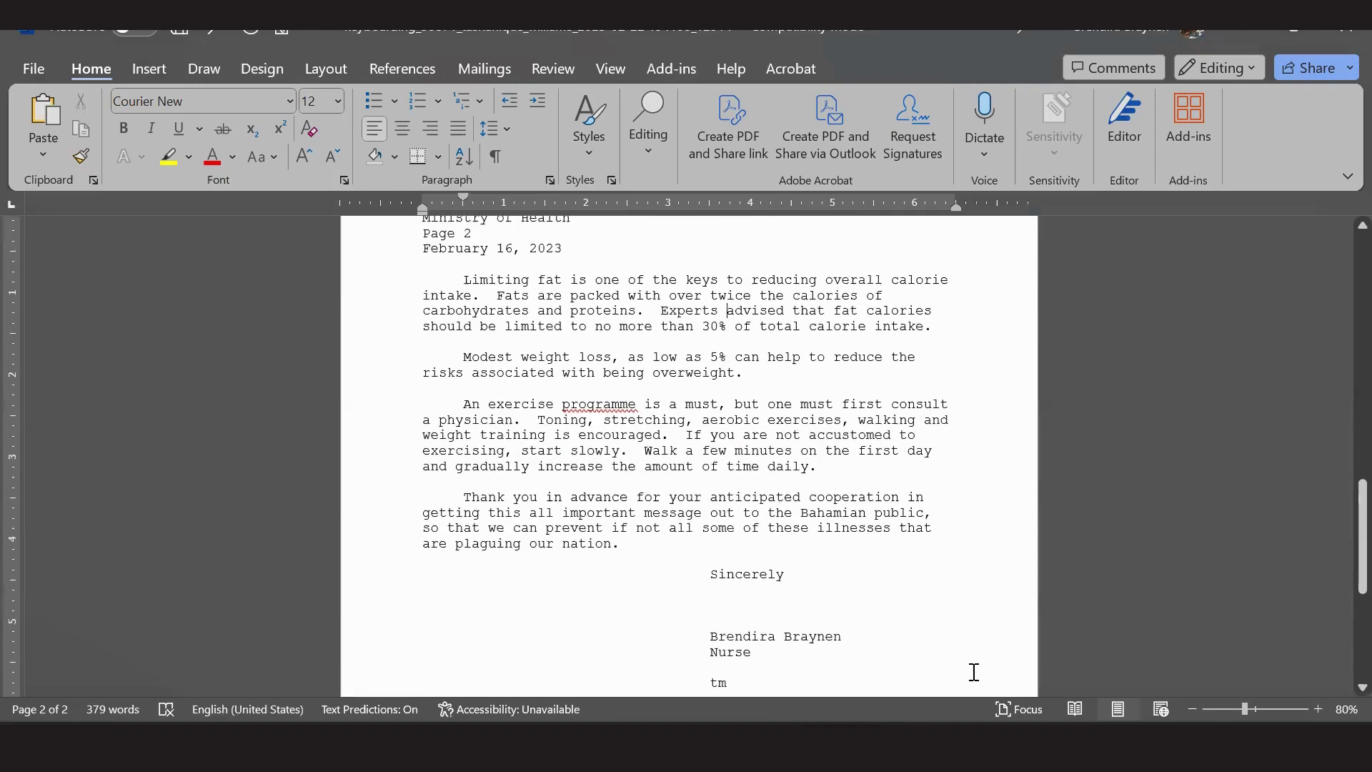
pyautogui.hotkey('alt', 'Tab')
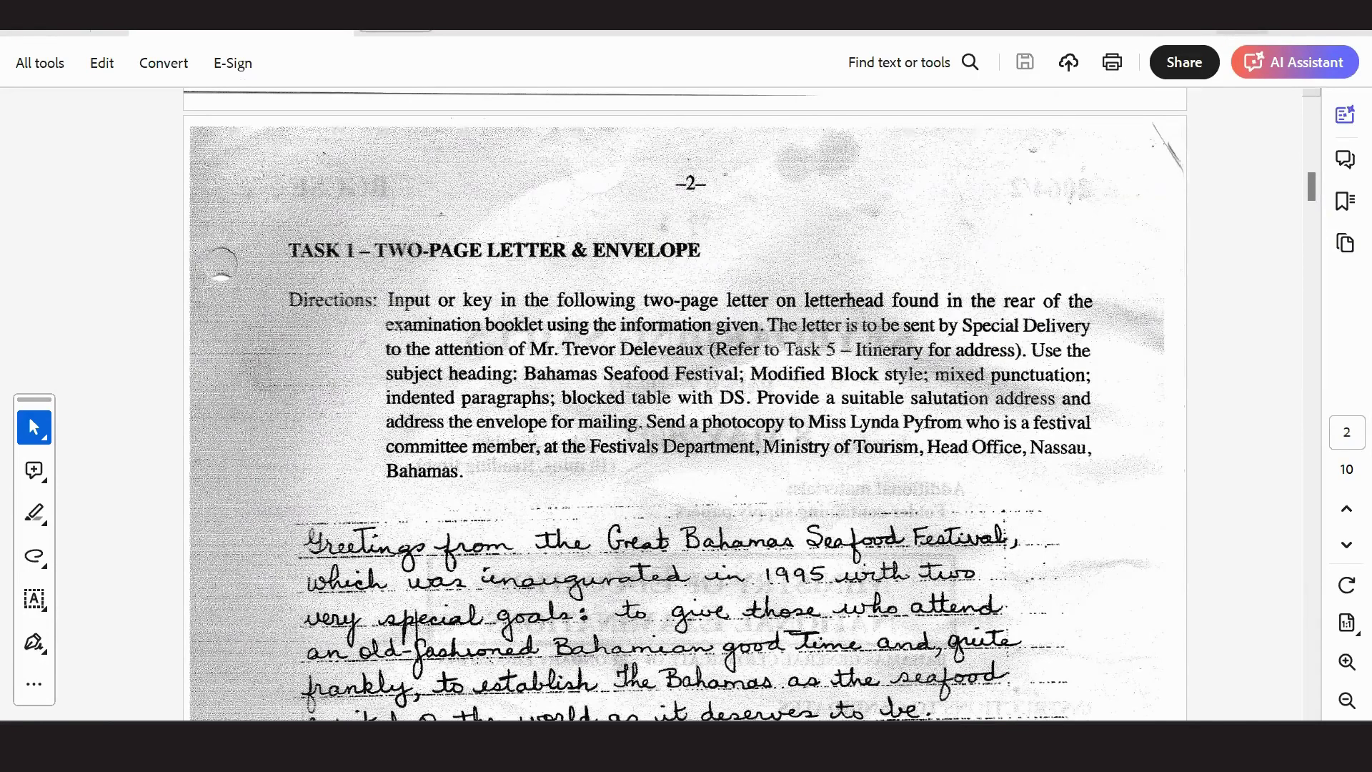
# Add a 'Dear' salutation to the addressee on a new line below the attention line.
pyautogui.click(1228, 36)
pyautogui.scroll(10, 527, 422)
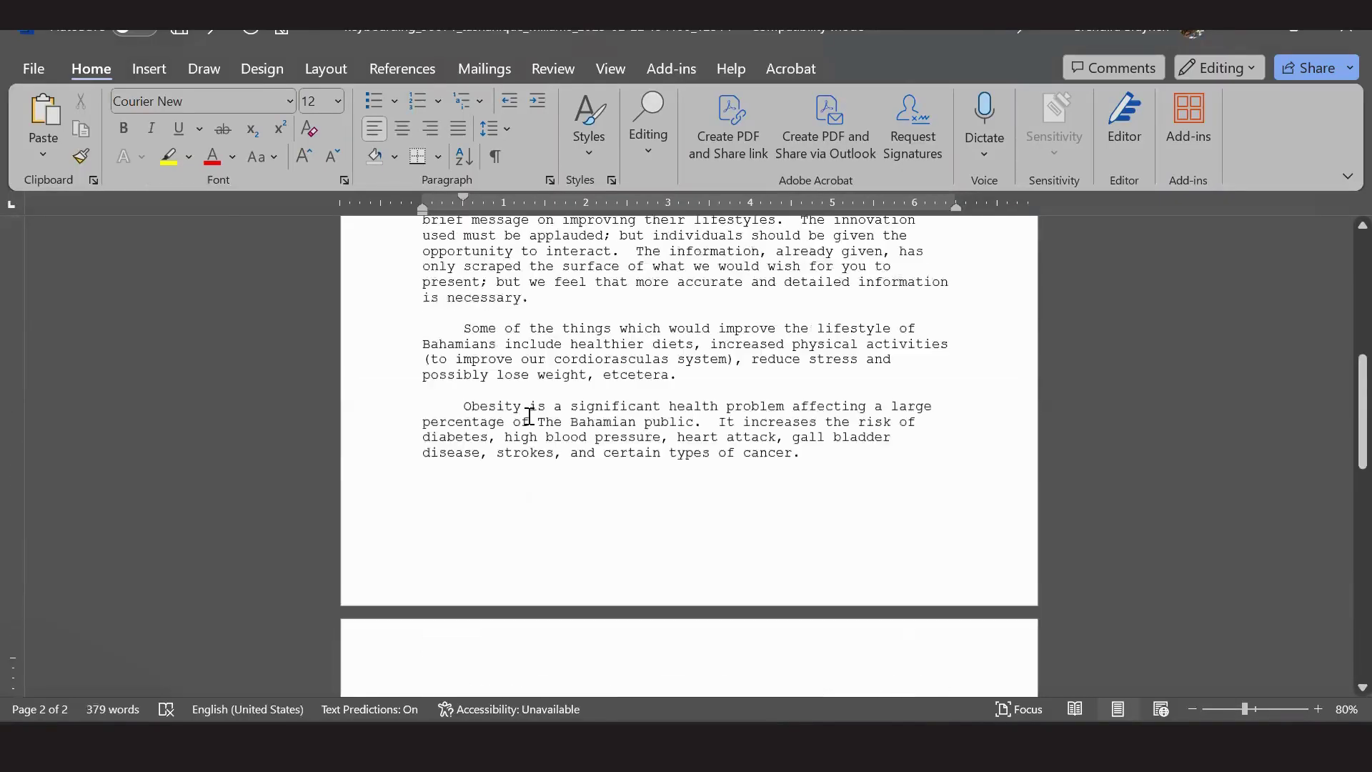
pyautogui.scroll(1, 529, 417)
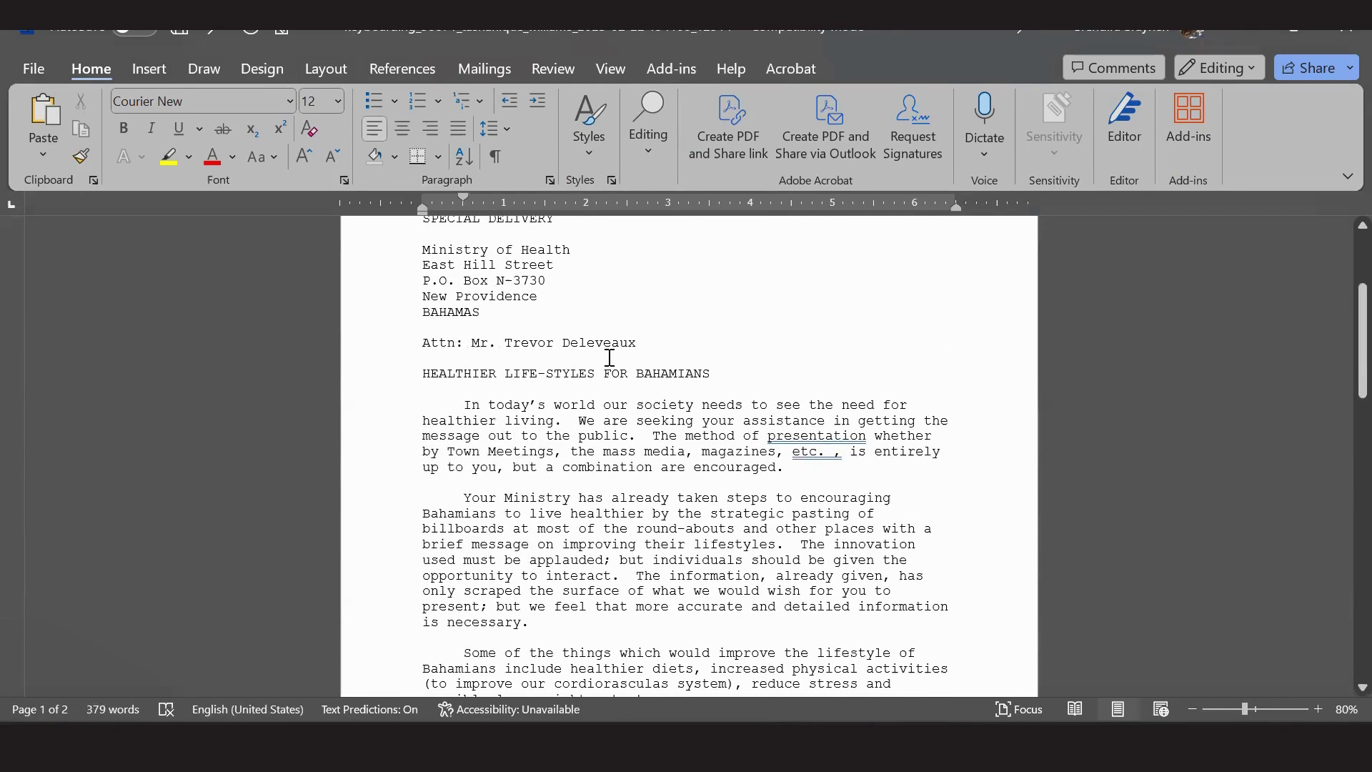
pyautogui.click(649, 342)
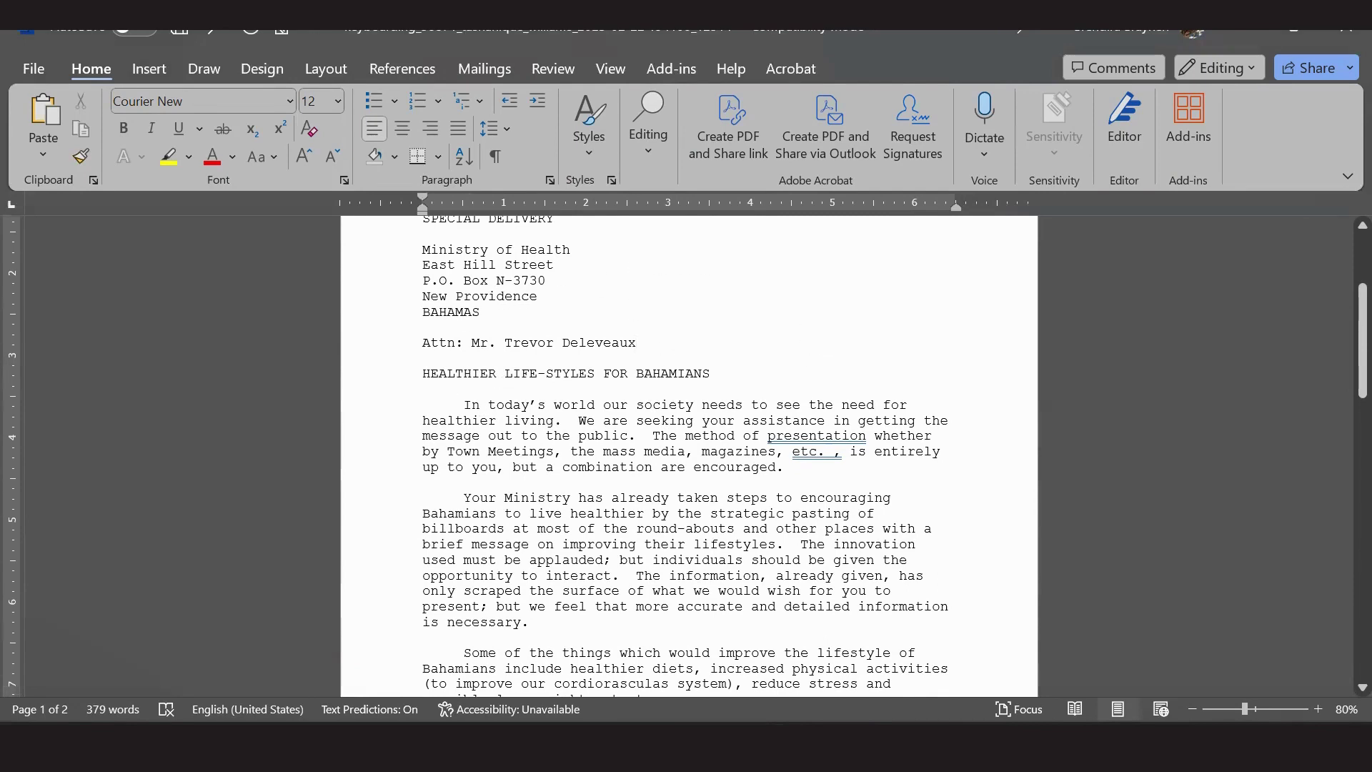
pyautogui.press('Return')
pyautogui.press('Return')
pyautogui.write('Dear')
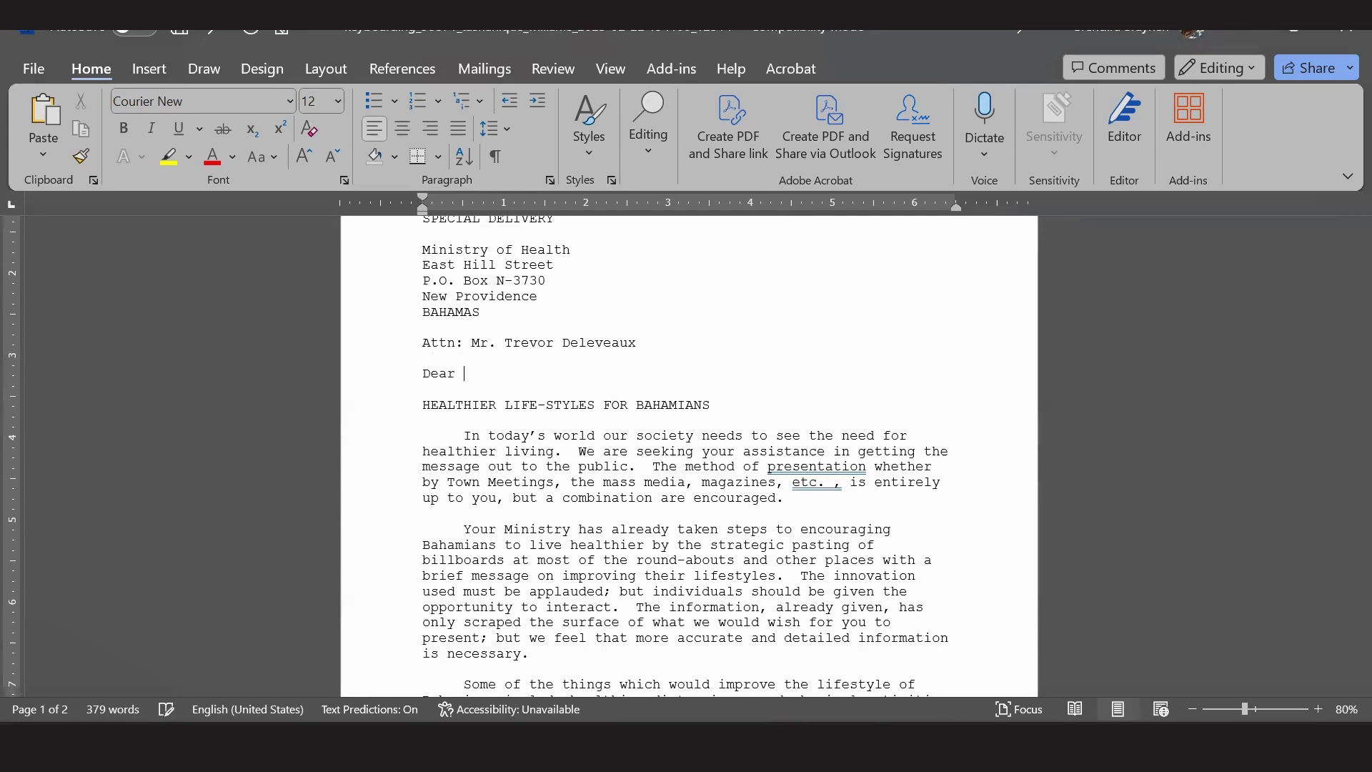
pyautogui.write(' Mr. Delebveaux;')
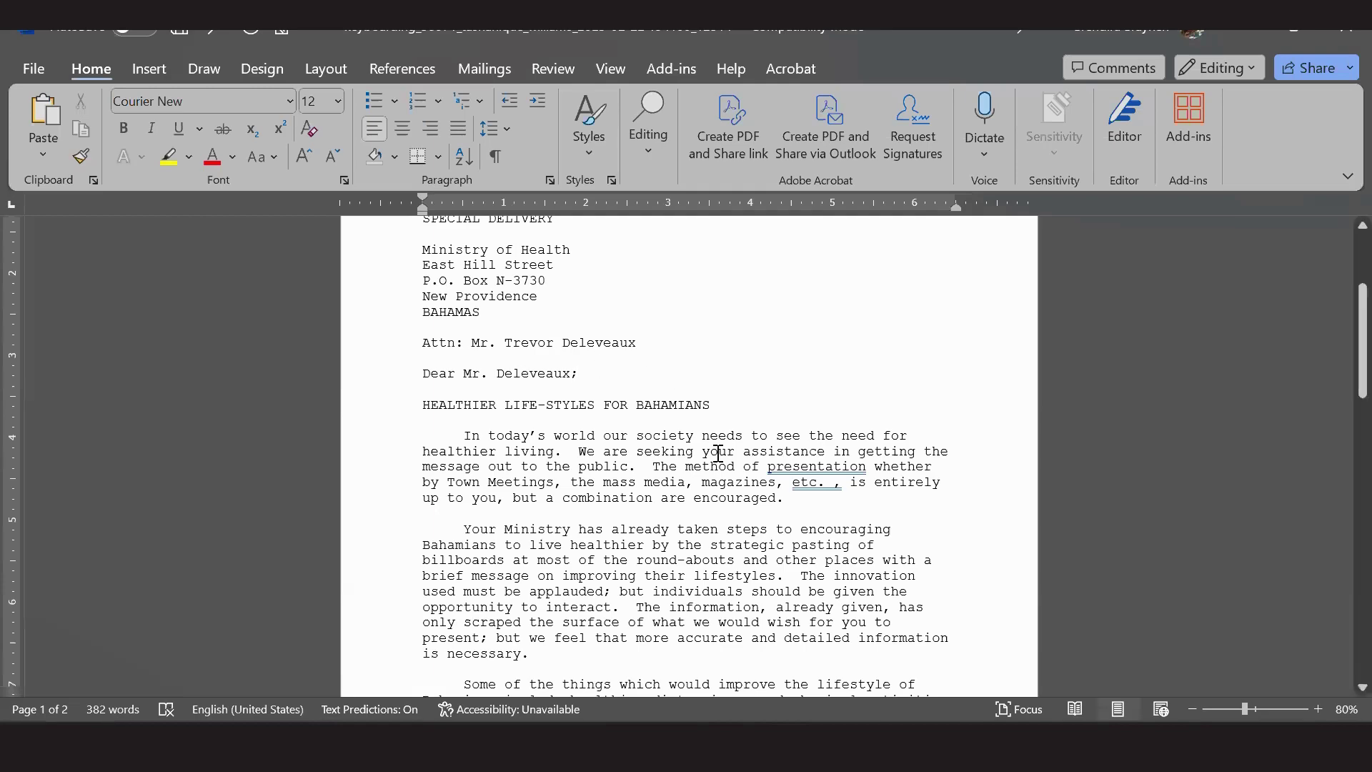
# Put a comma after 'Sincerely' in the closing.
pyautogui.scroll(-10, 716, 453)
pyautogui.scroll(-5, 719, 453)
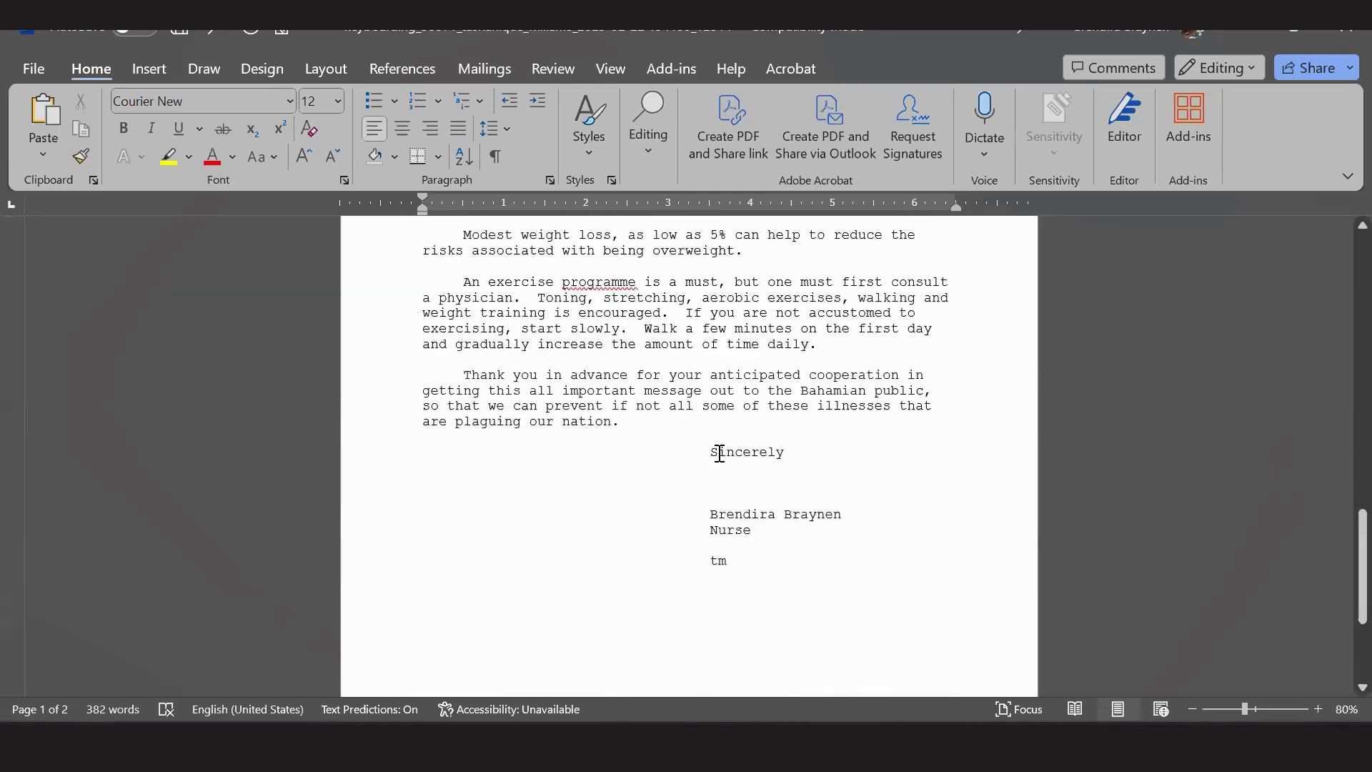
pyautogui.click(804, 453)
pyautogui.write(',')
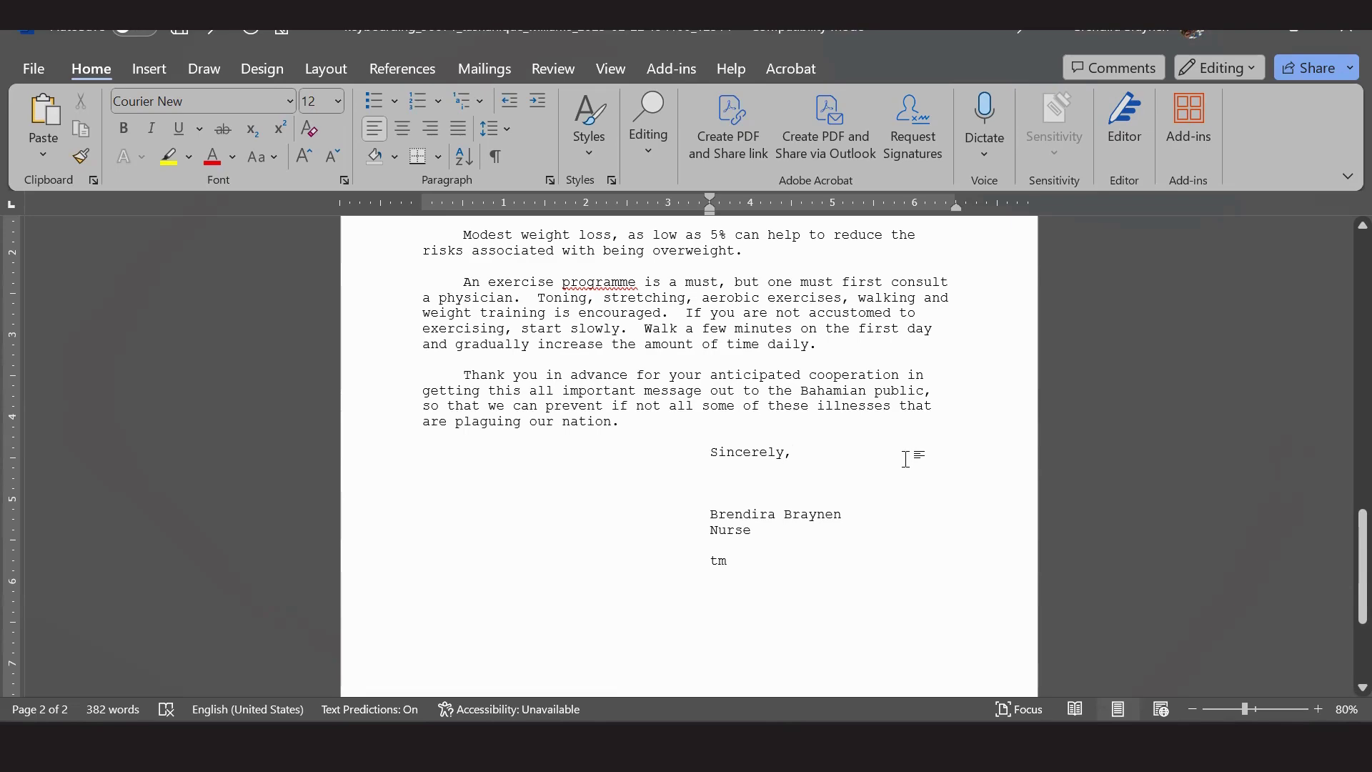
pyautogui.hotkey('alt', 'Tab')
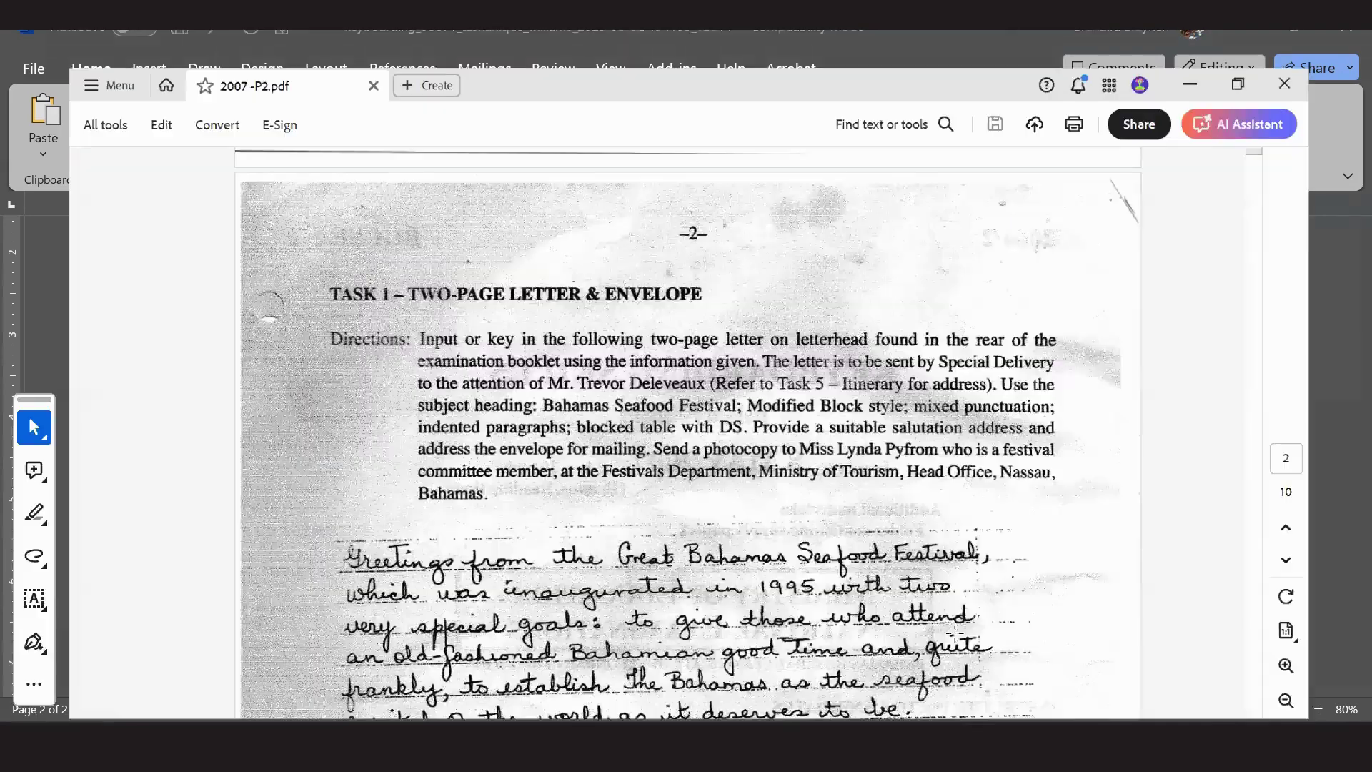
pyautogui.press('super+Up')
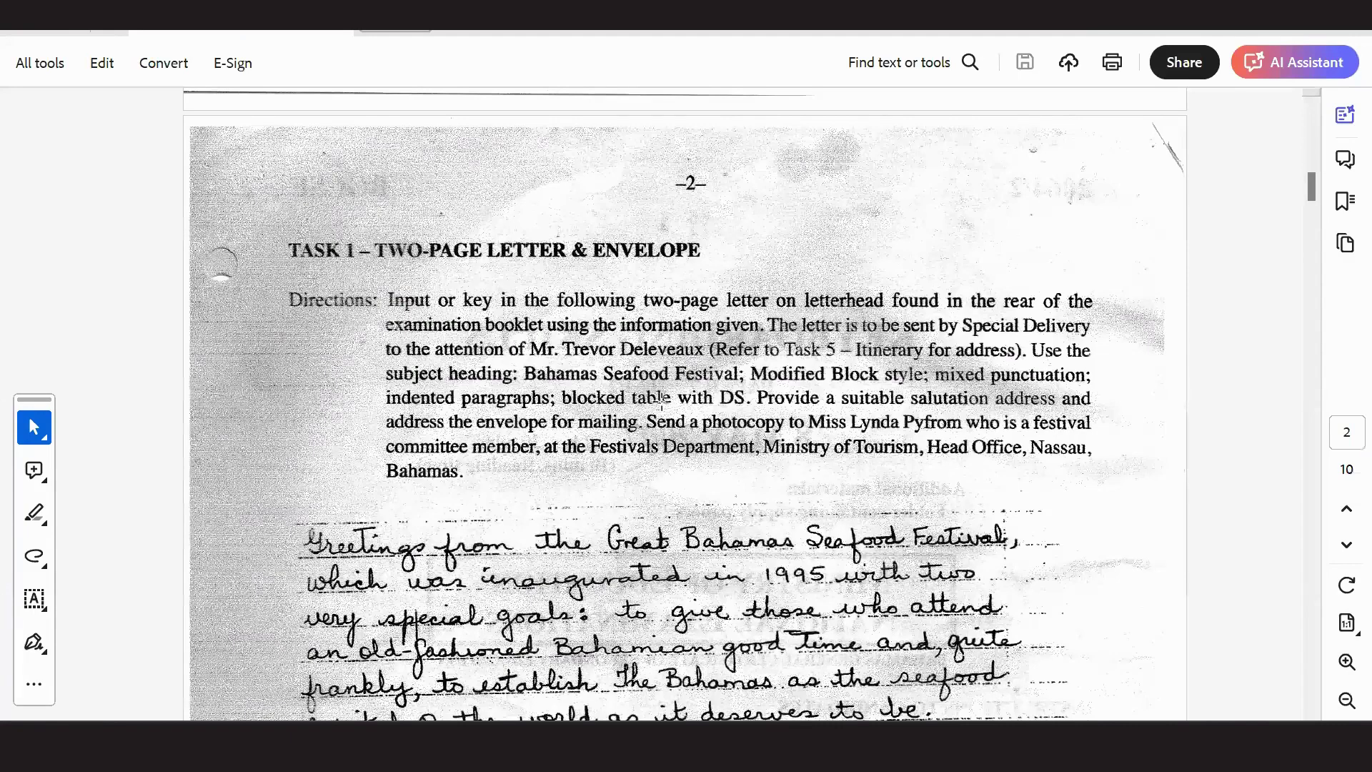
pyautogui.scroll(-5, 658, 403)
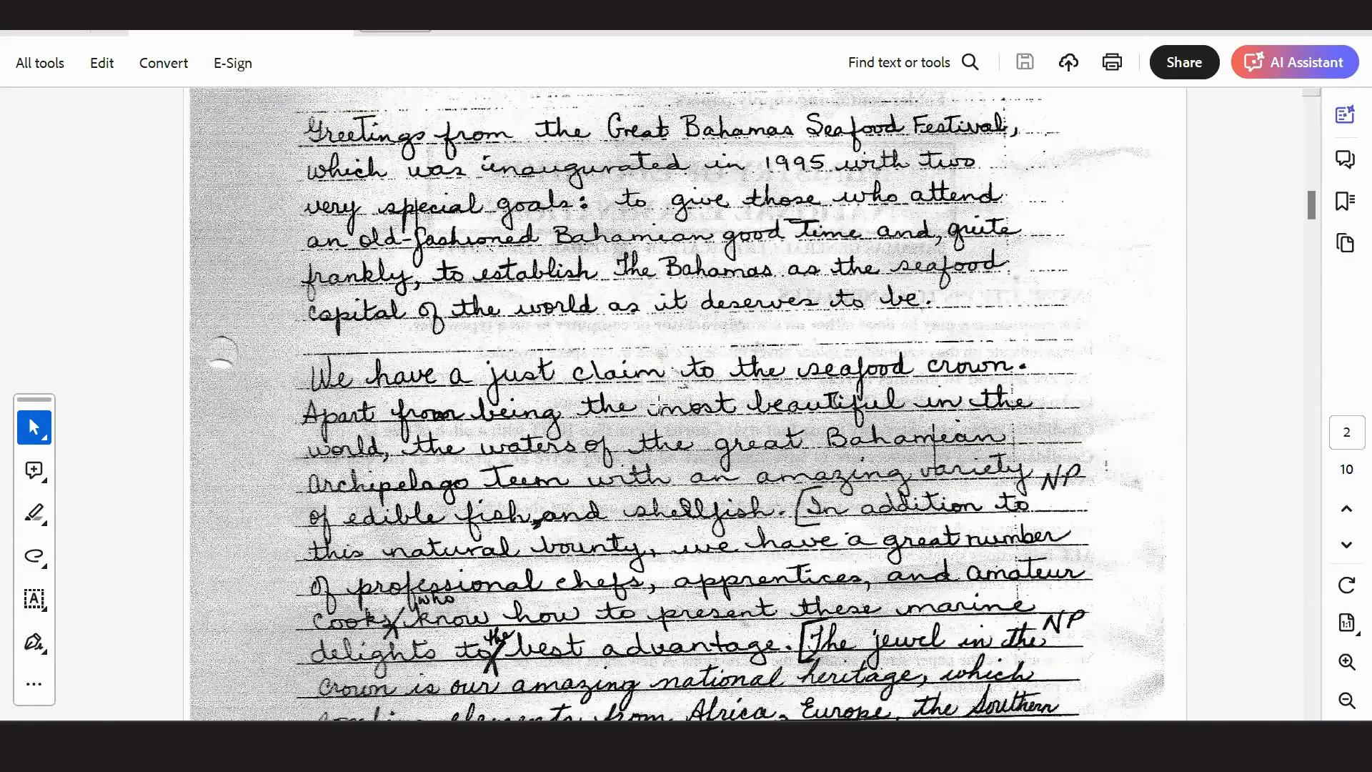
pyautogui.scroll(-10, 662, 391)
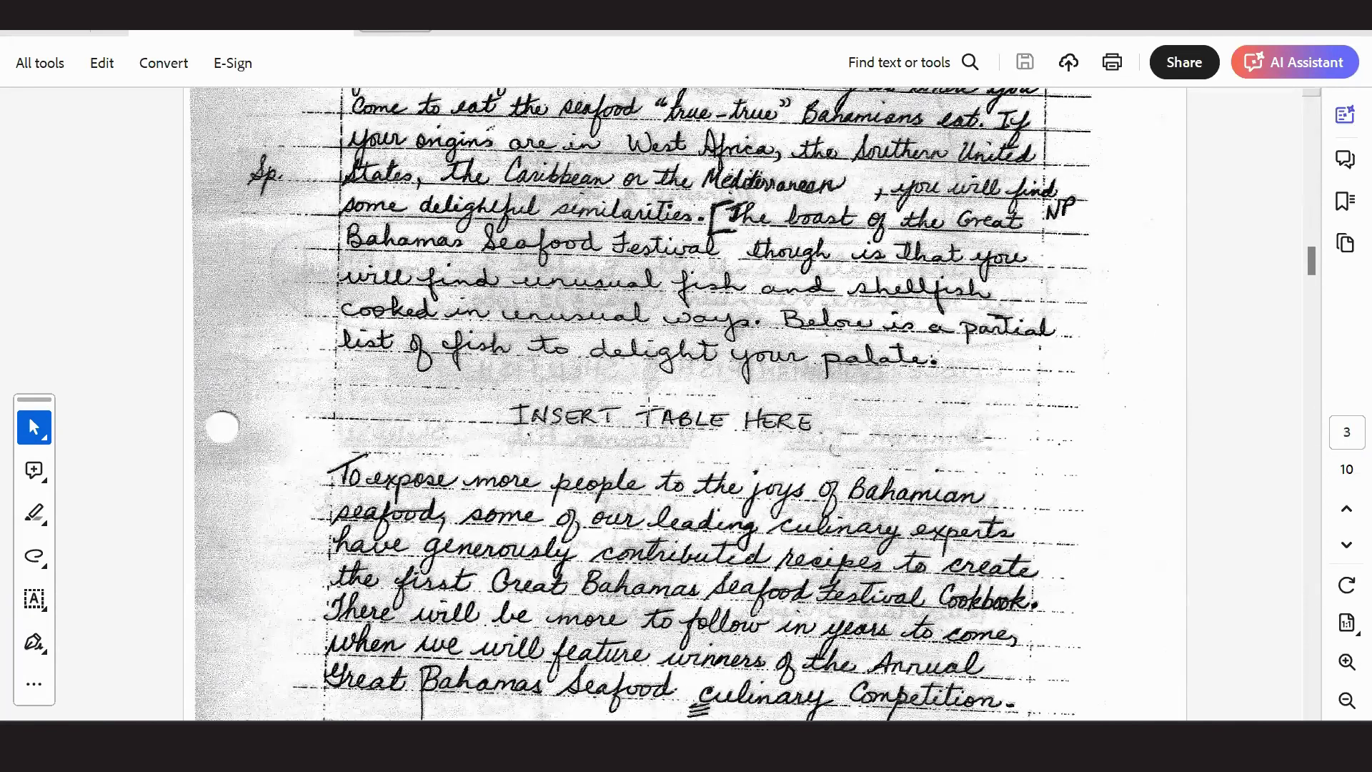
pyautogui.scroll(-10, 647, 411)
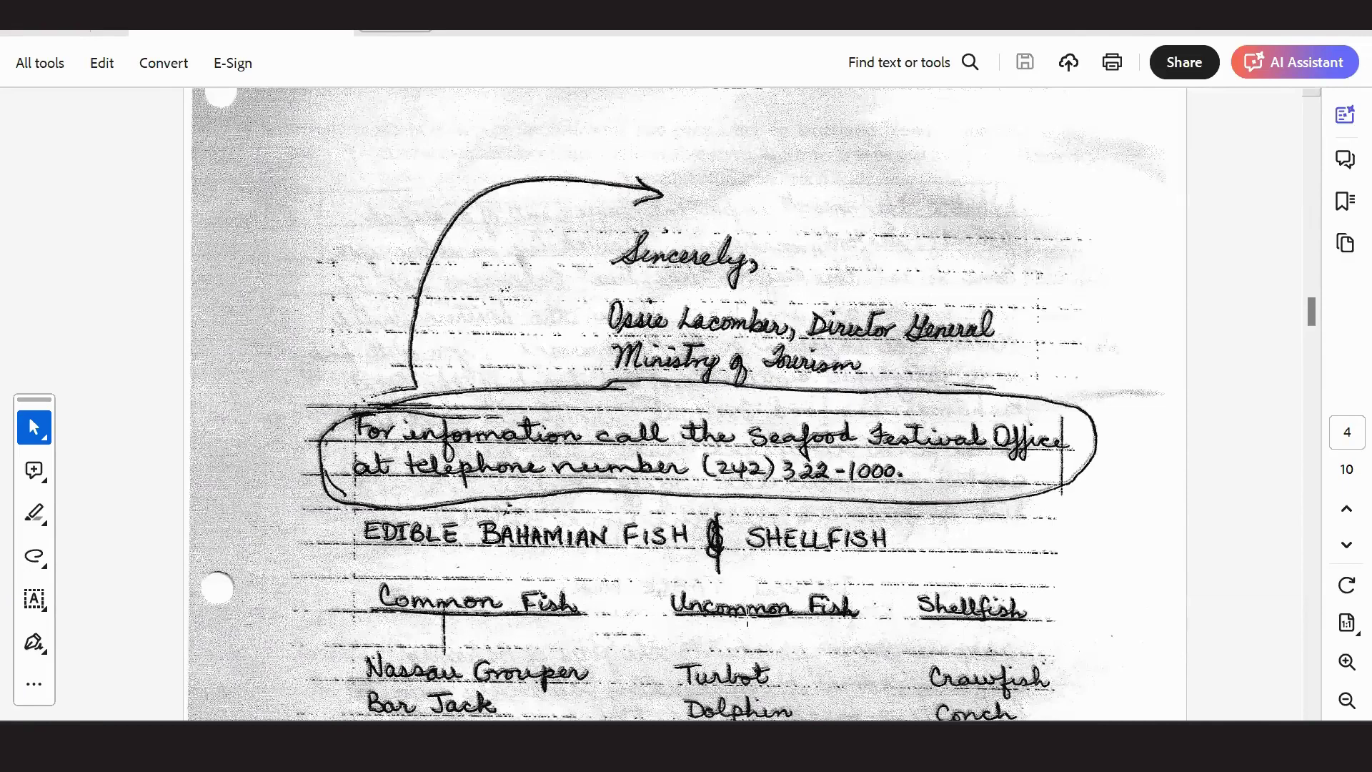
pyautogui.scroll(2, 580, 429)
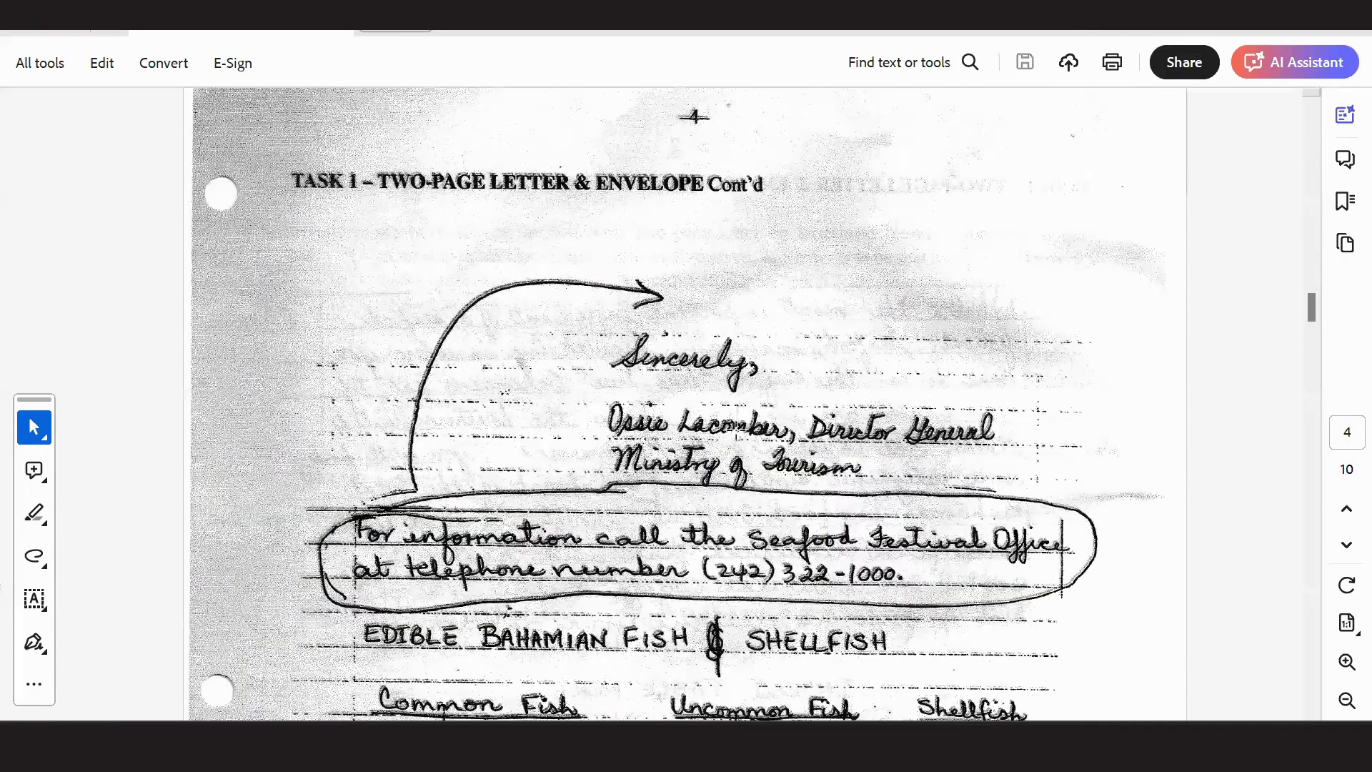
pyautogui.scroll(8, 733, 427)
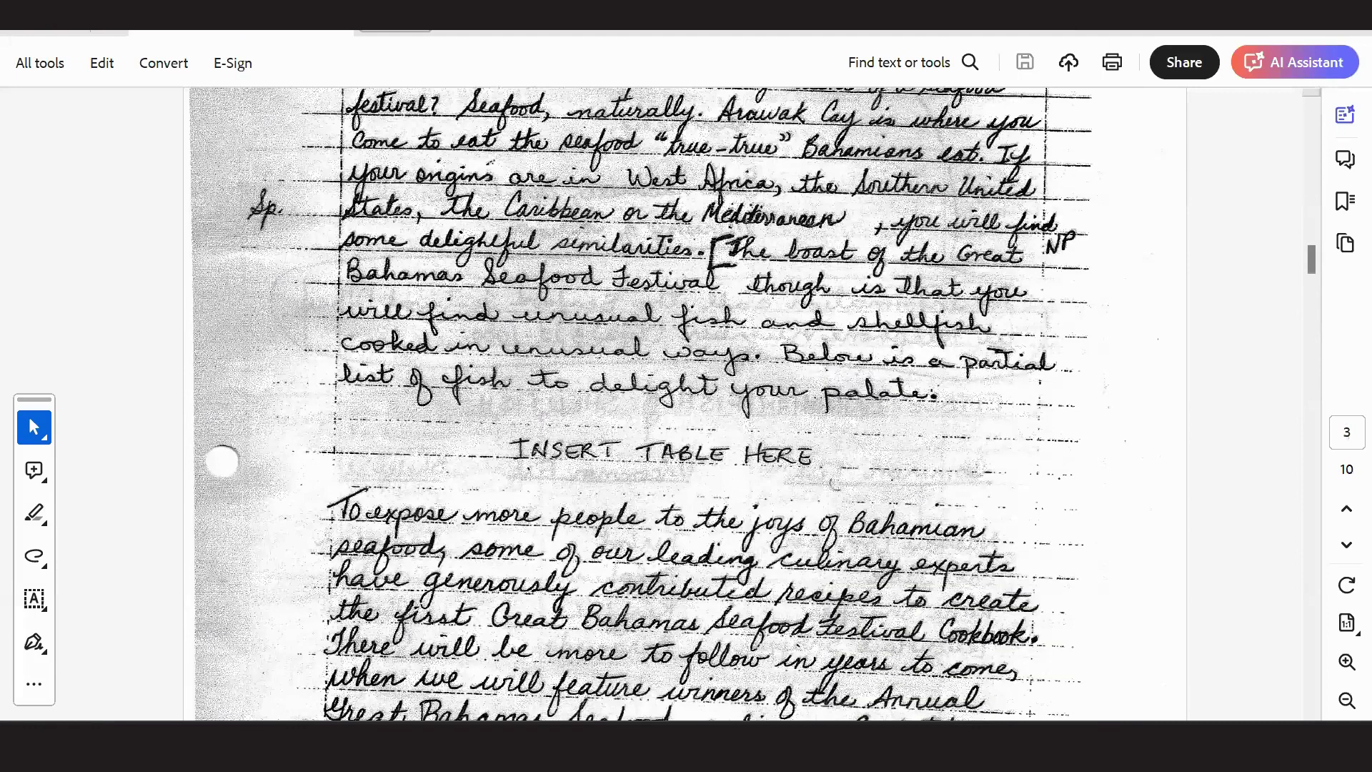
pyautogui.scroll(10, 544, 290)
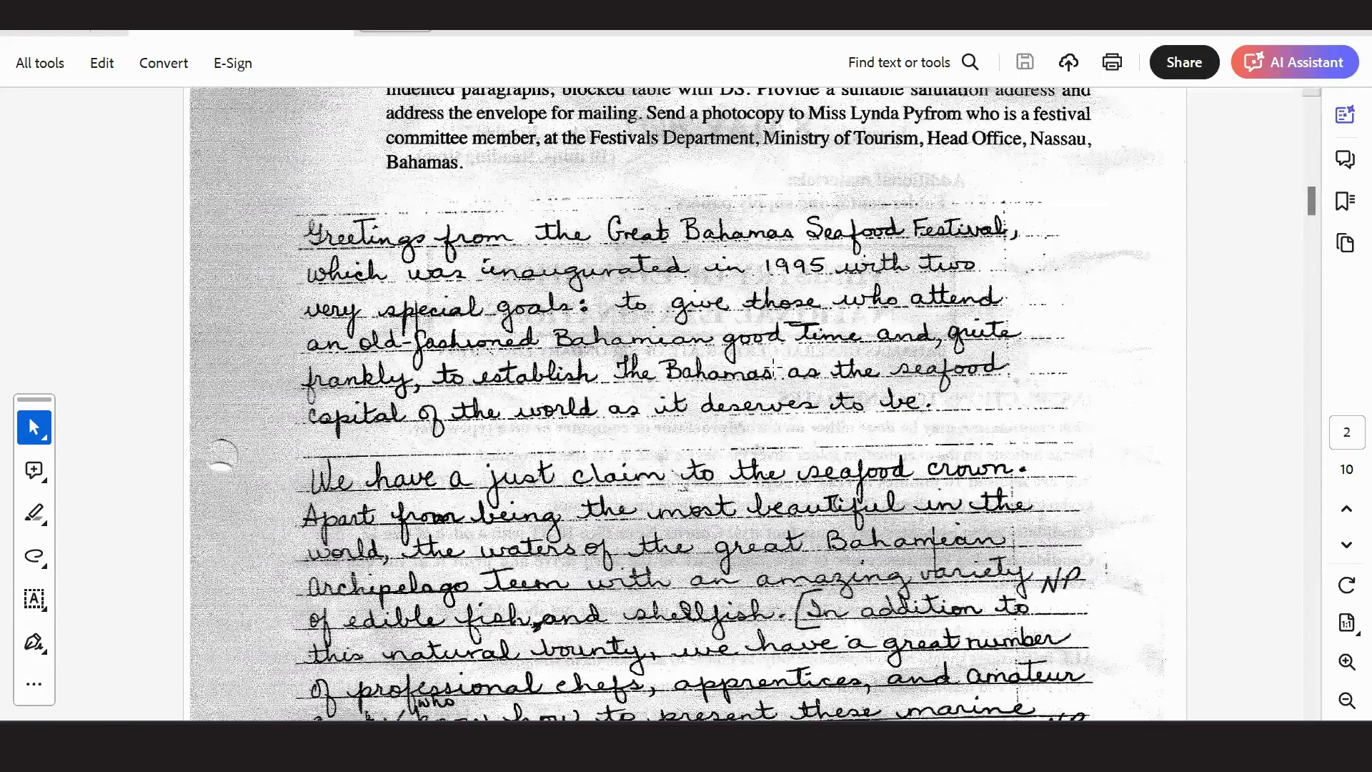
pyautogui.scroll(3, 962, 366)
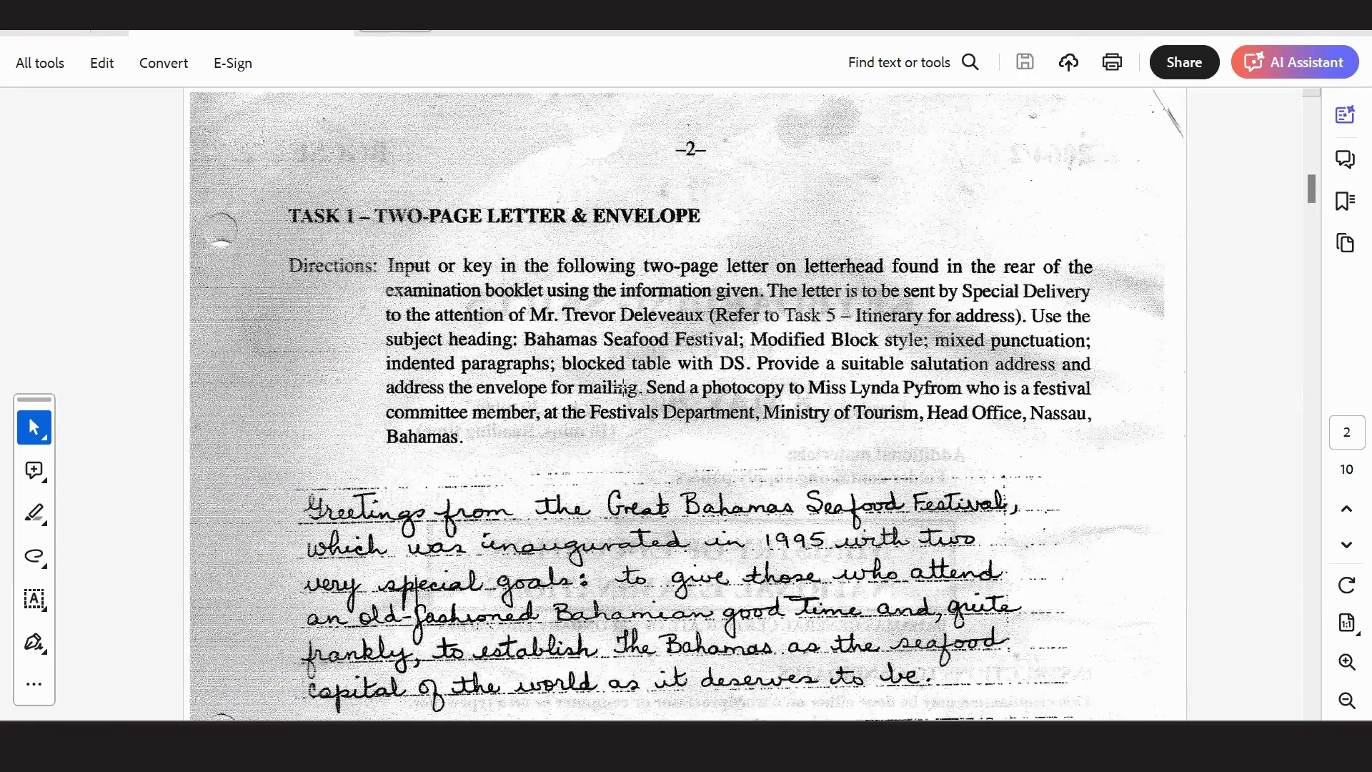
pyautogui.hotkey('alt', 'Tab')
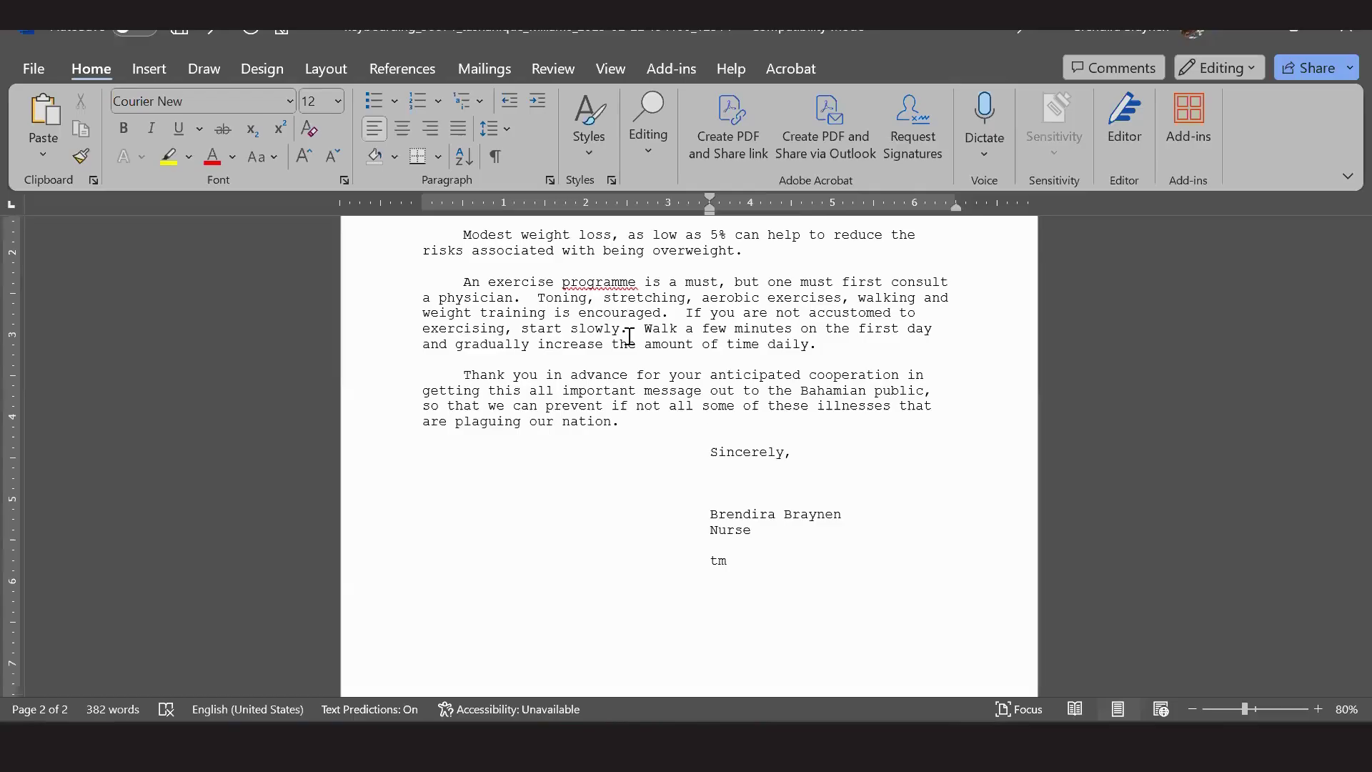
pyautogui.scroll(10, 627, 345)
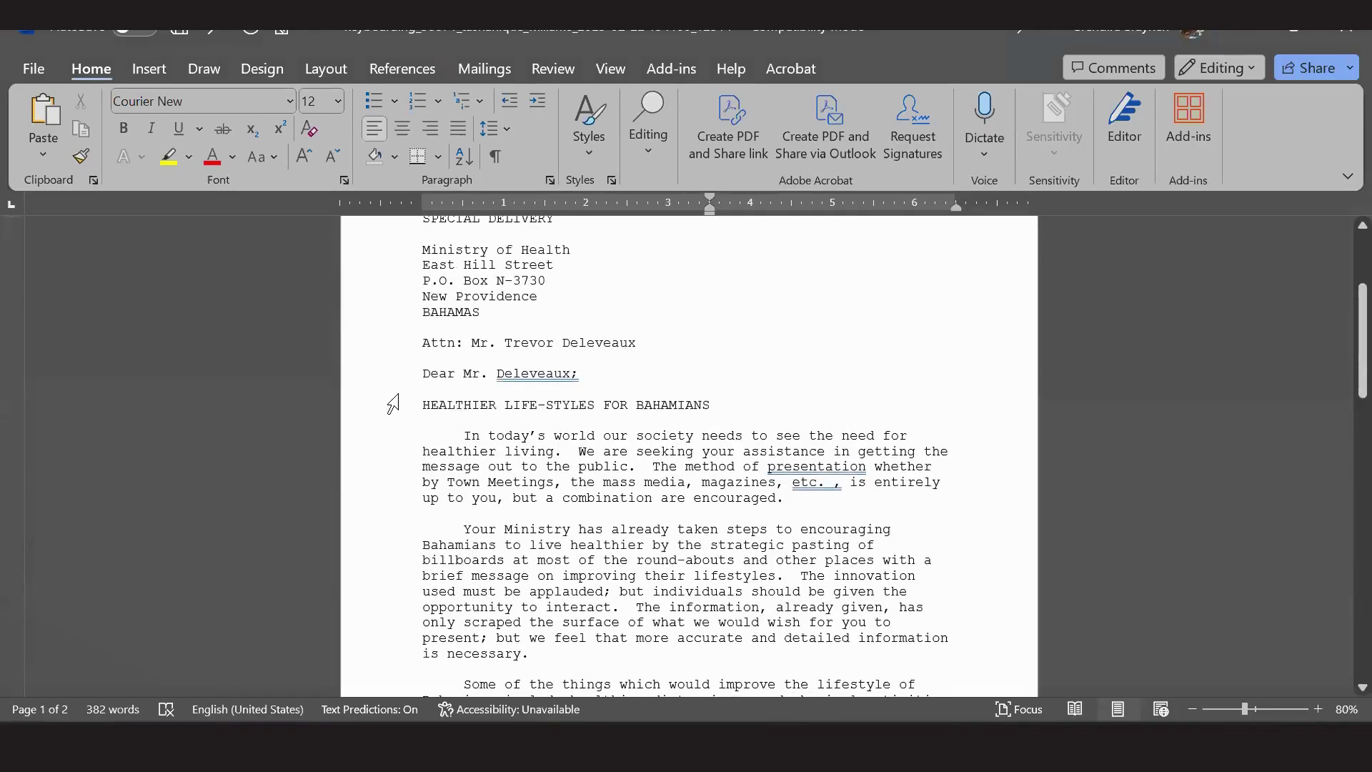
pyautogui.moveTo(497, 373); pyautogui.dragTo(588, 377)
pyautogui.click(601, 381)
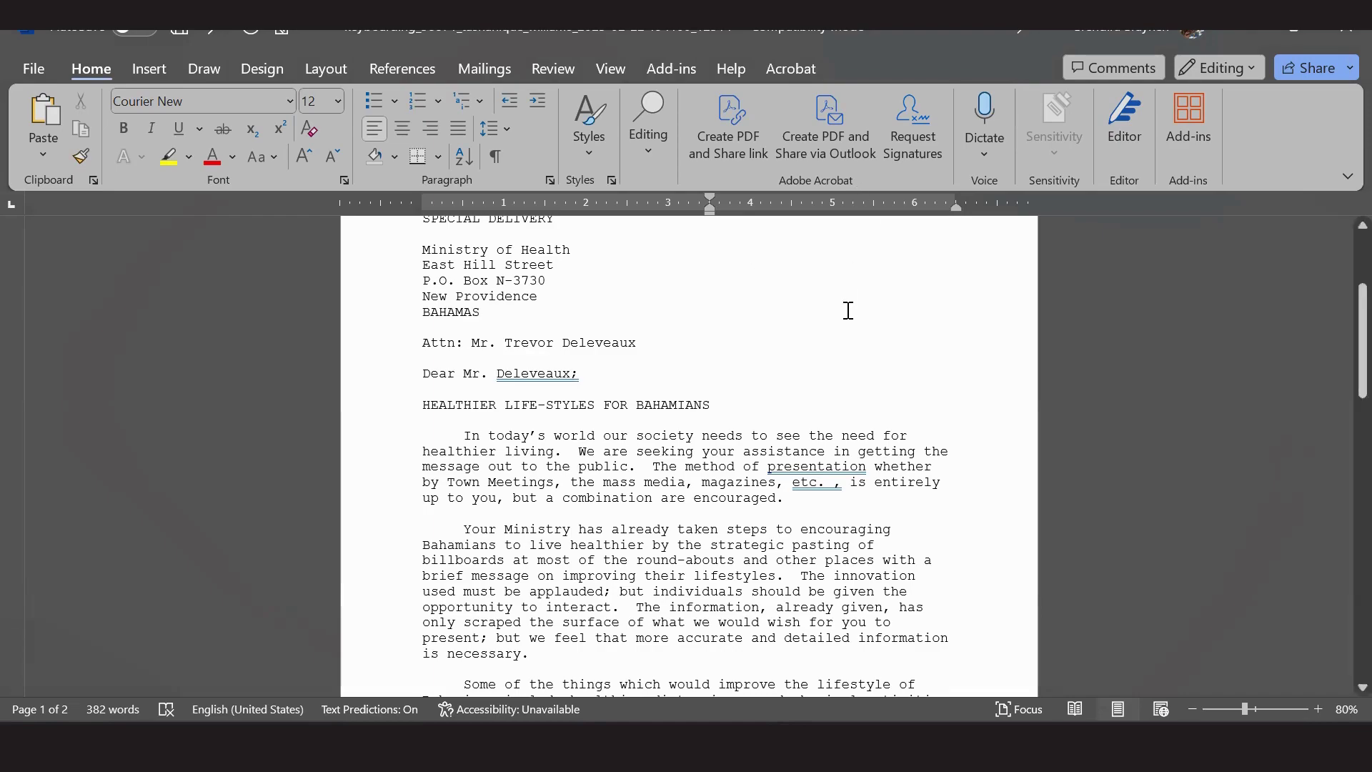
pyautogui.hotkey('alt', 'Tab')
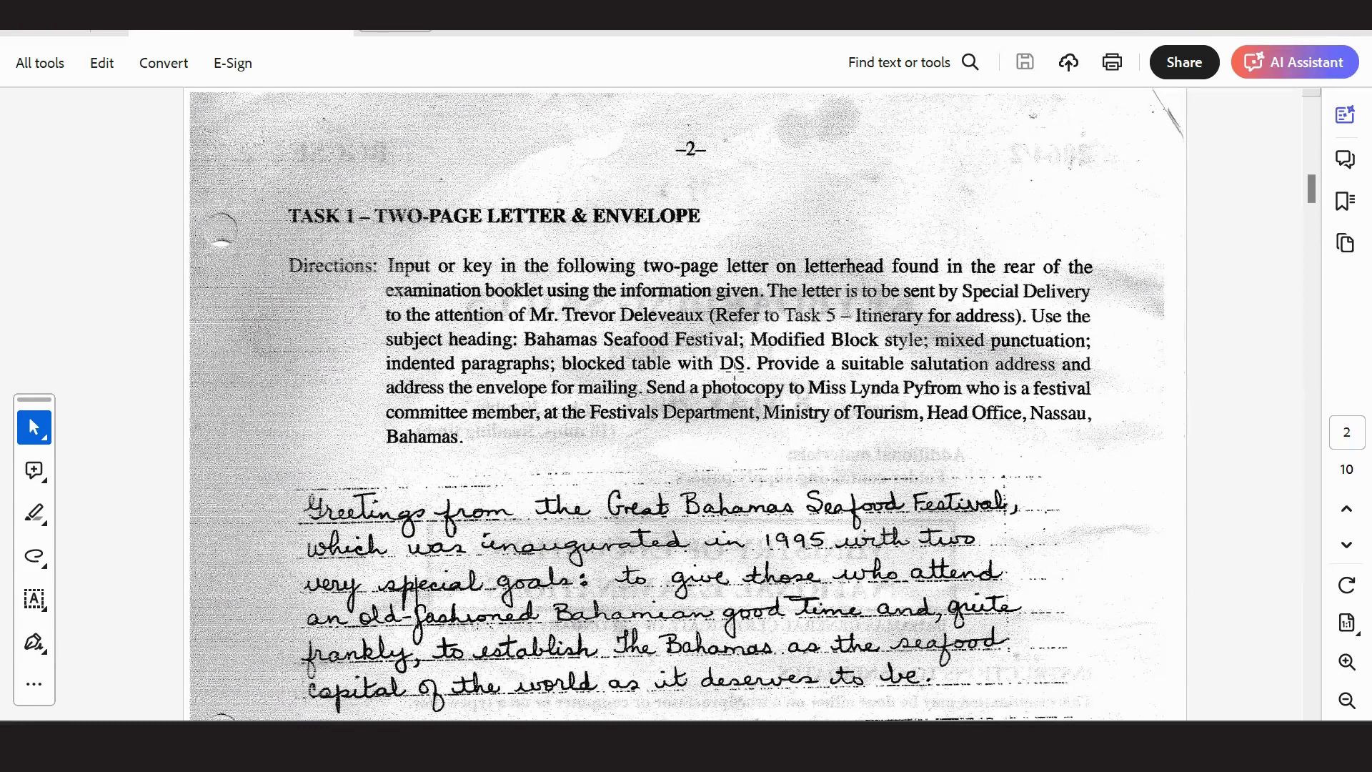
pyautogui.moveTo(625, 378); pyautogui.dragTo(866, 390)
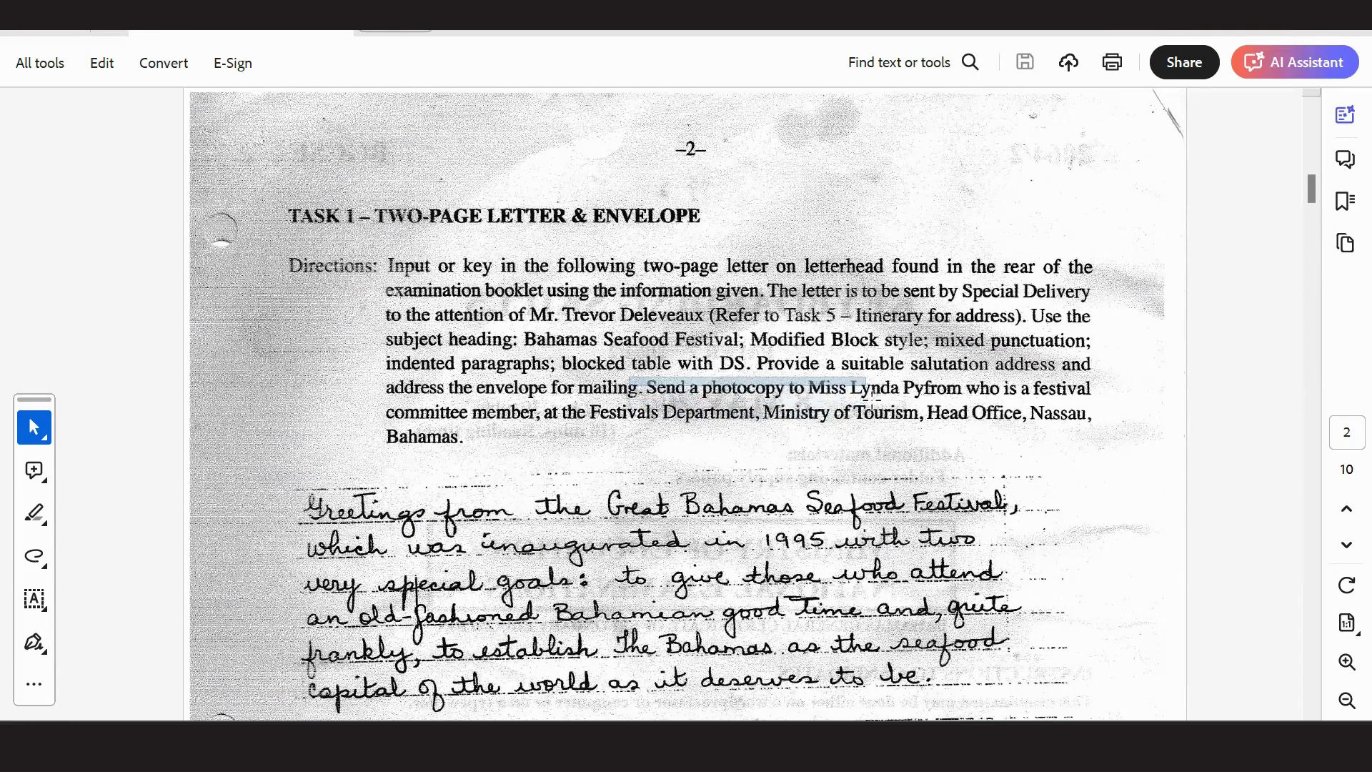
pyautogui.click(749, 414)
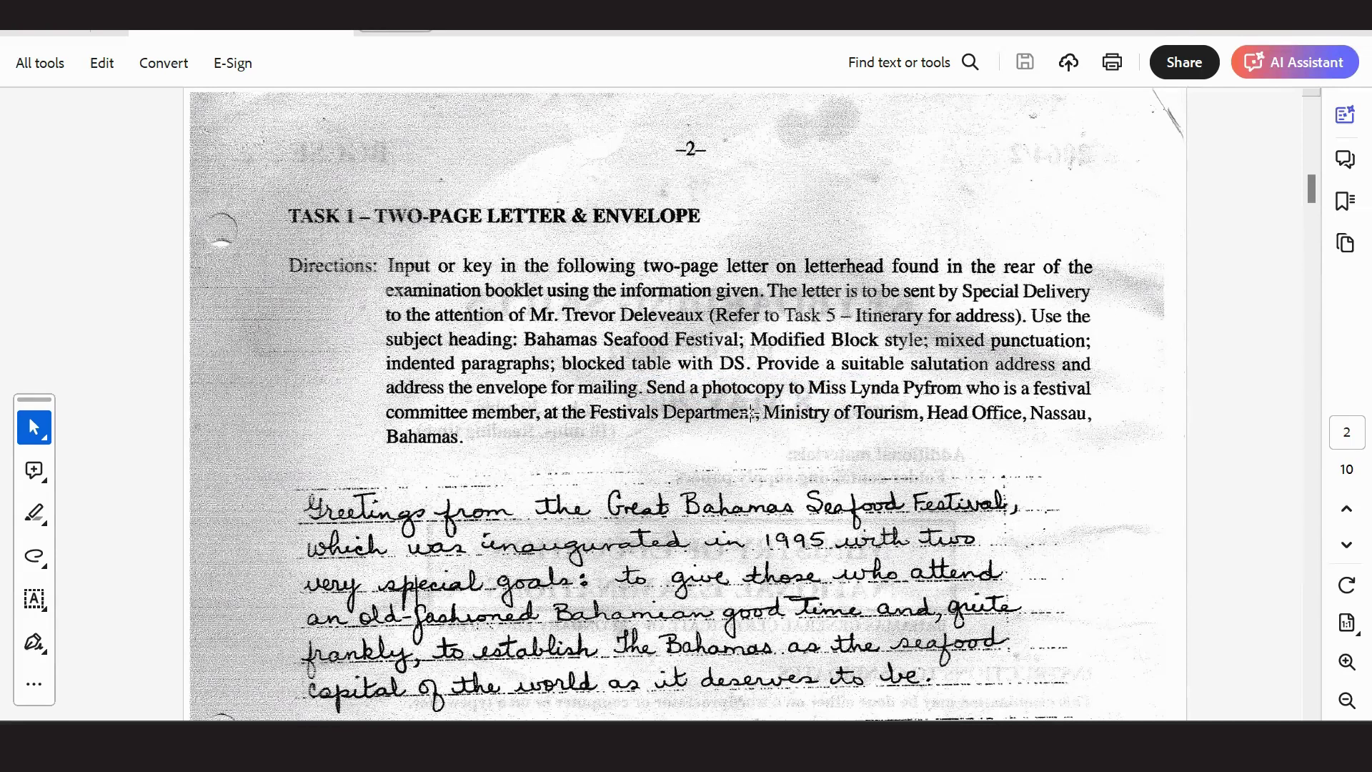
pyautogui.hotkey('alt', 'Tab')
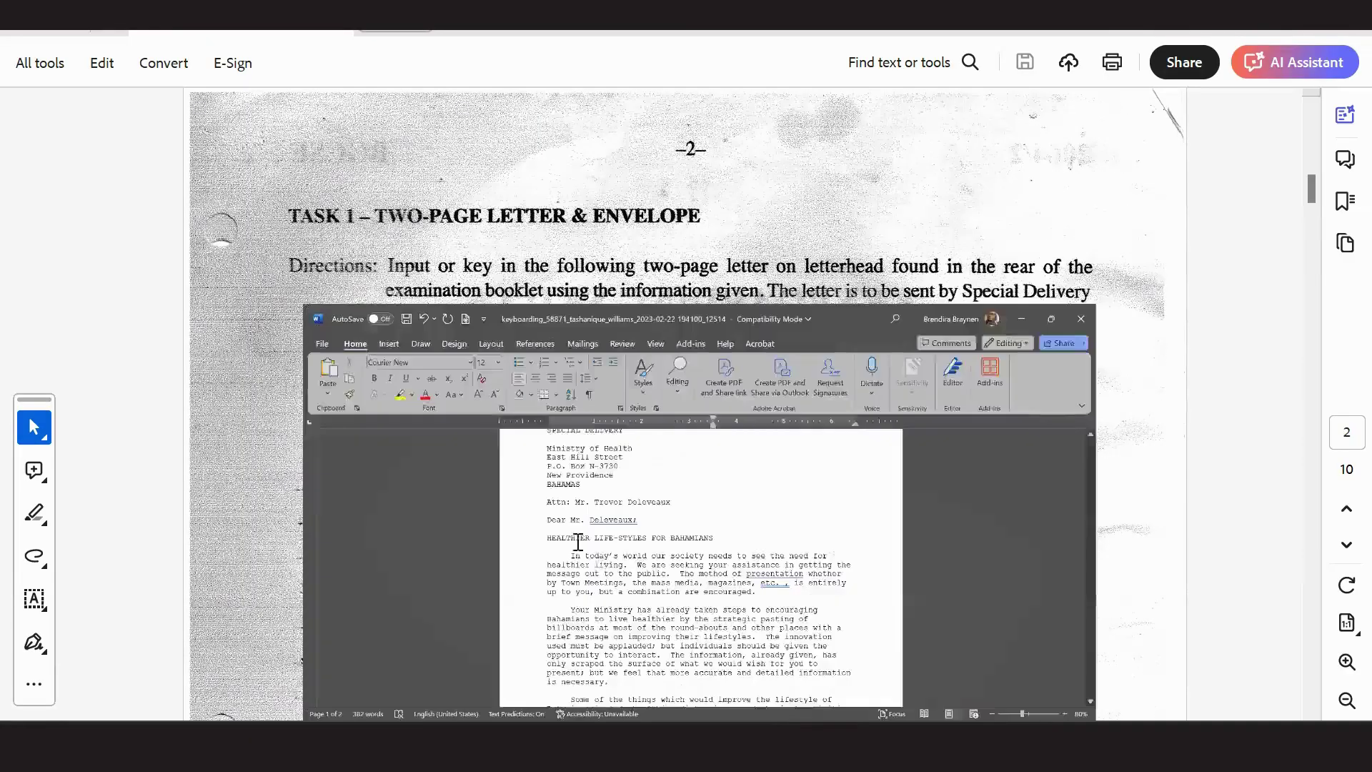
pyautogui.scroll(-20, 567, 459)
pyautogui.scroll(3, 1013, 398)
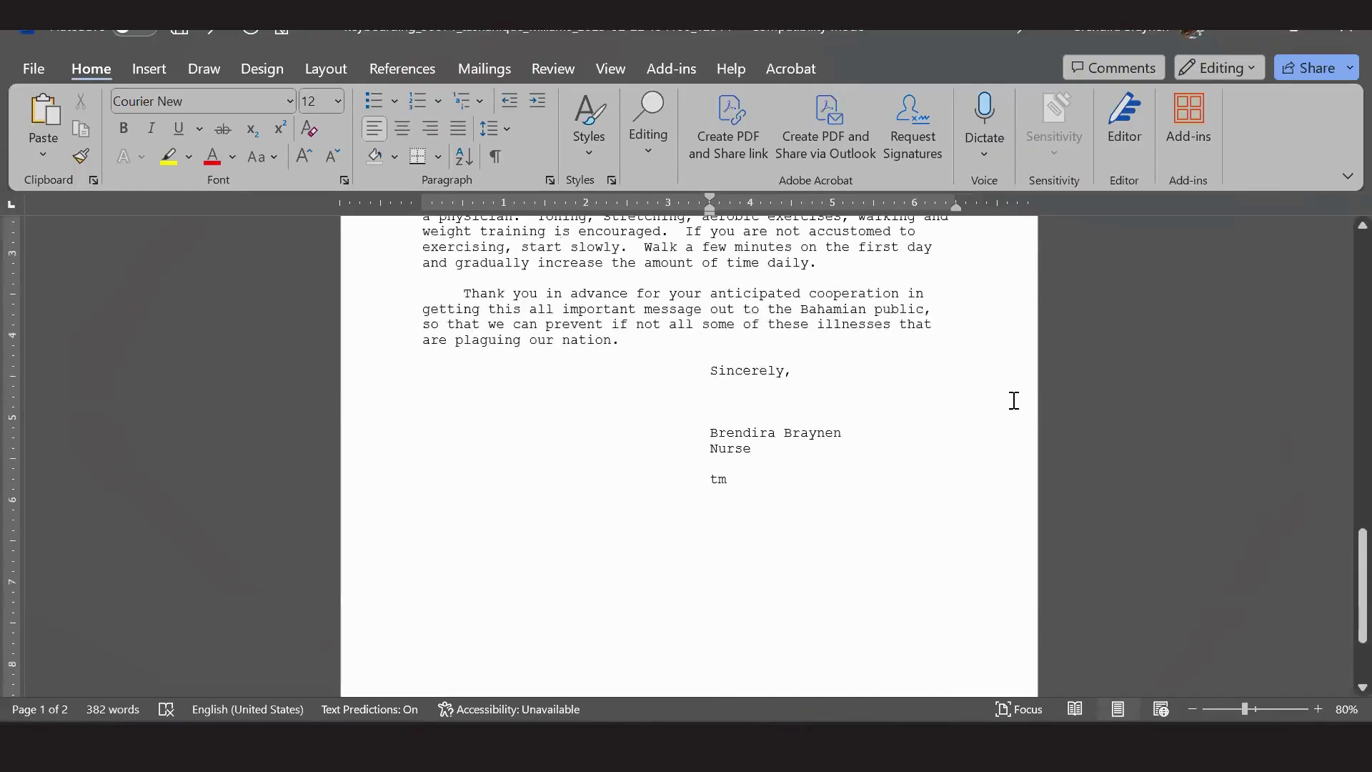
# Add a 'cc.' line below the reference initials naming the photocopy recipient from the exam PDF.
pyautogui.click(731, 511)
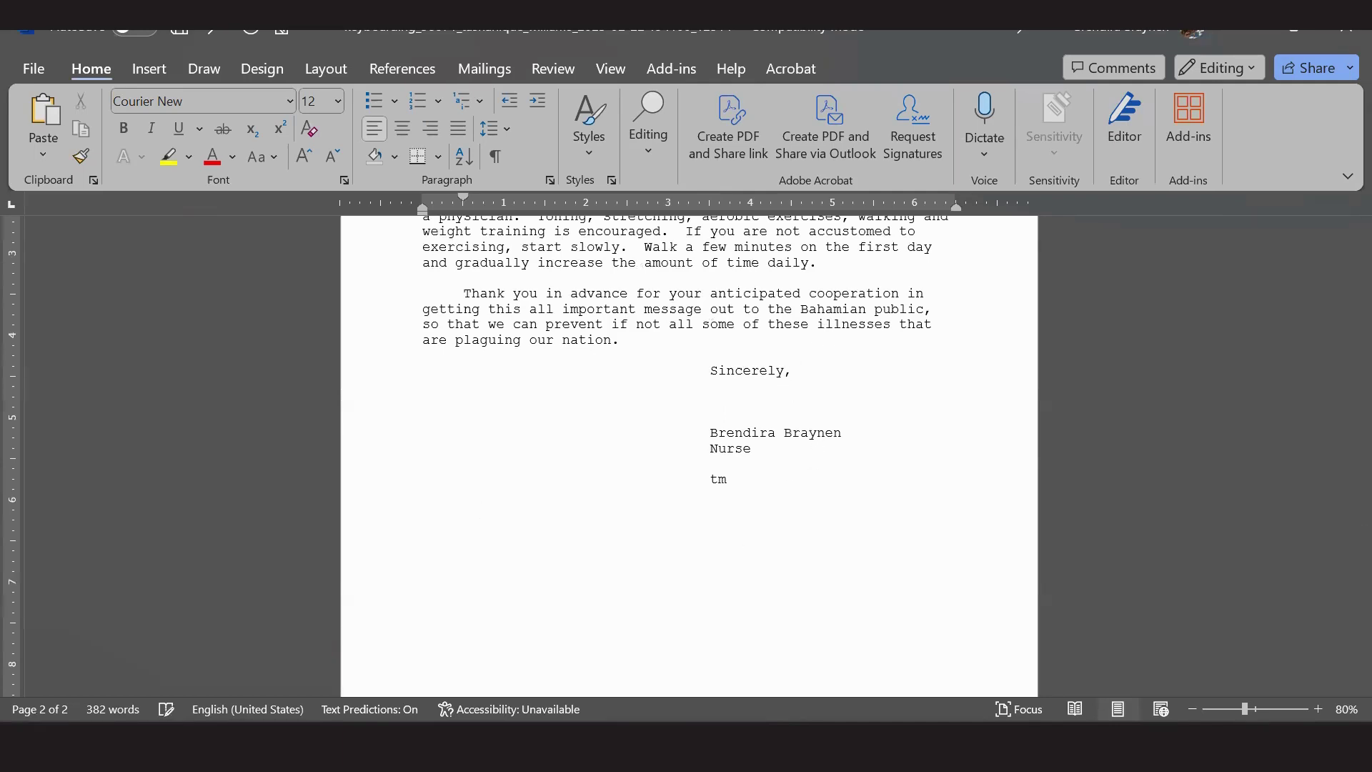
pyautogui.press('BackSpace')
pyautogui.write('cc')
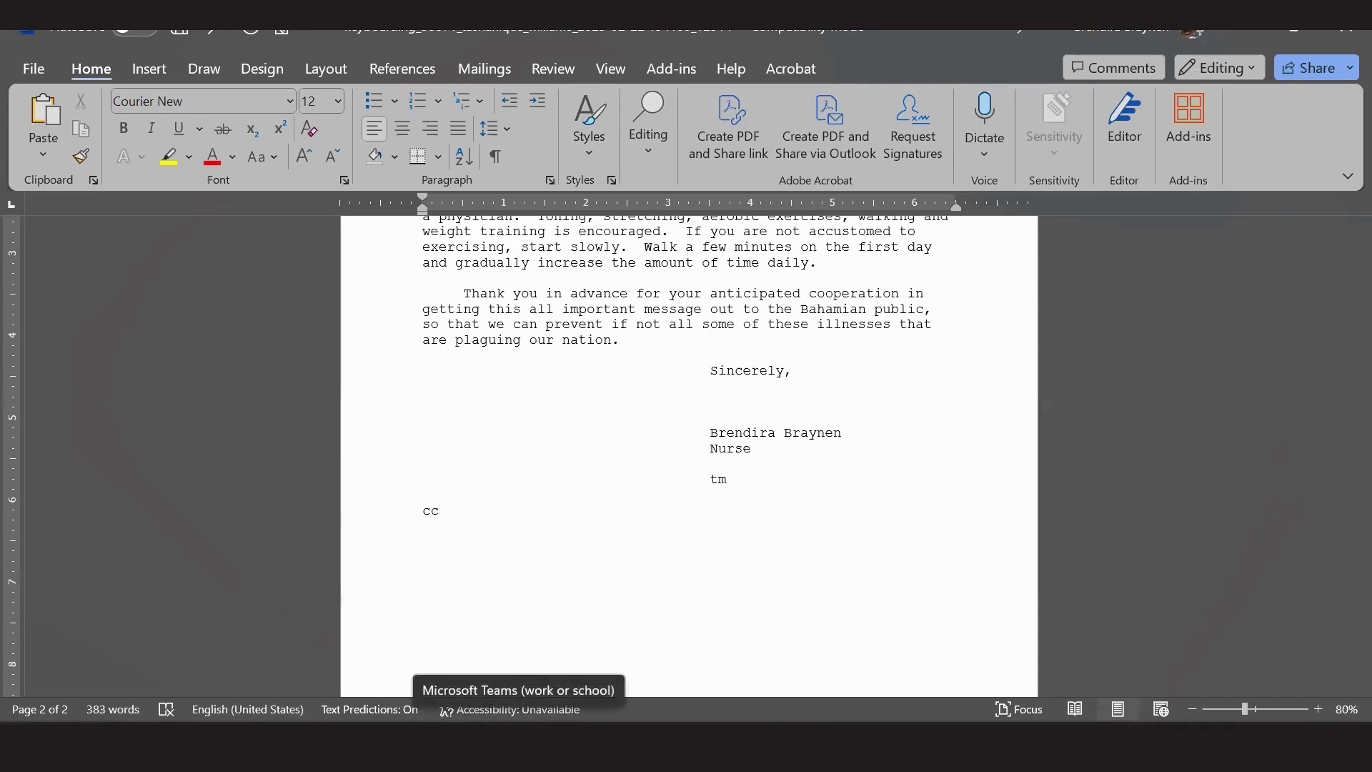
pyautogui.write('.')
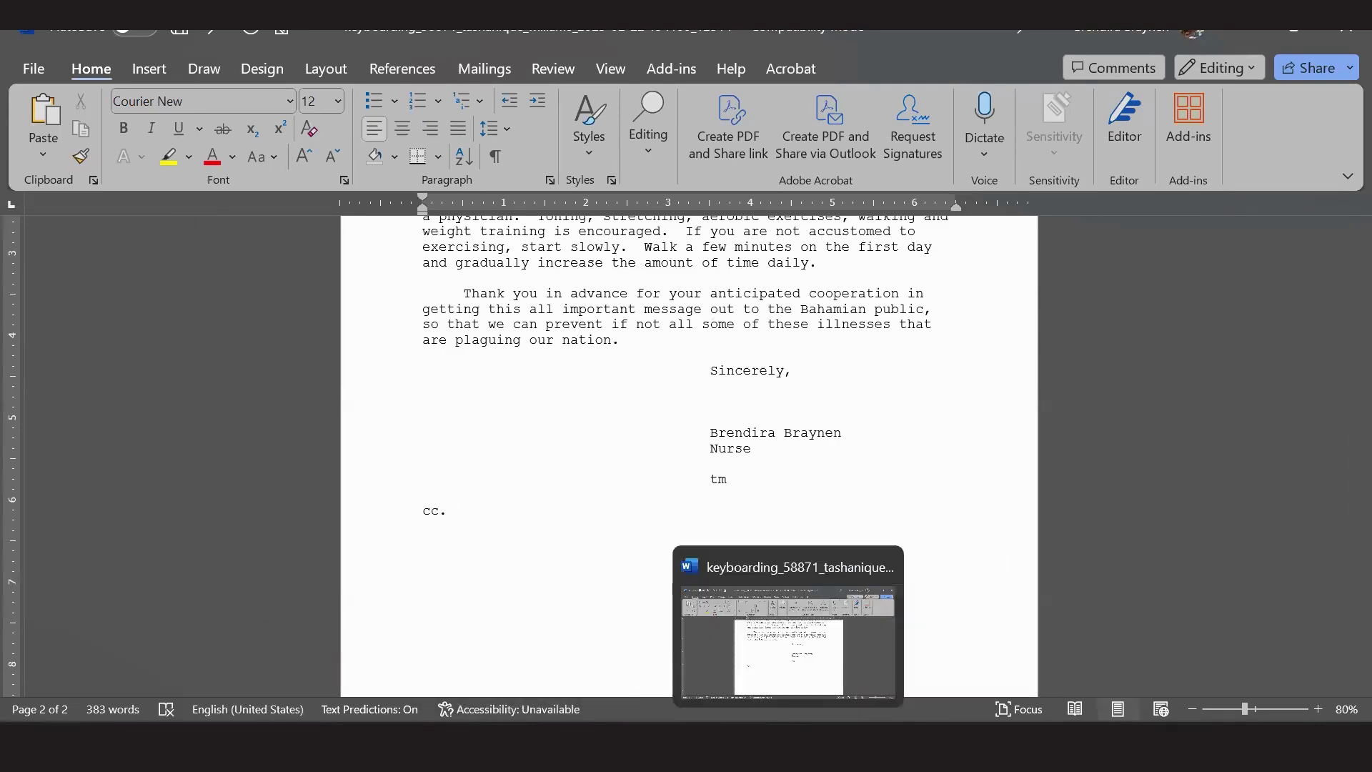
pyautogui.click(893, 751)
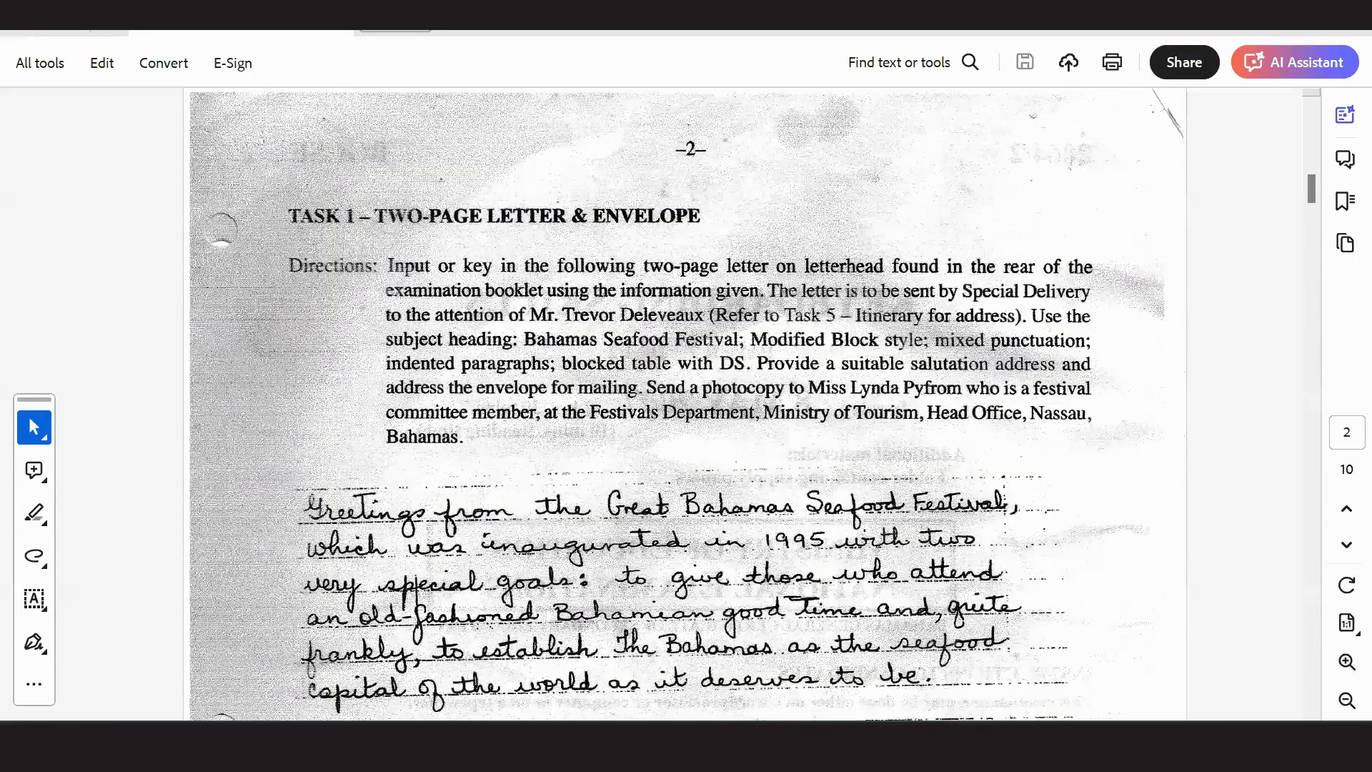
pyautogui.hotkey('alt', 'Tab')
pyautogui.write('Miss')
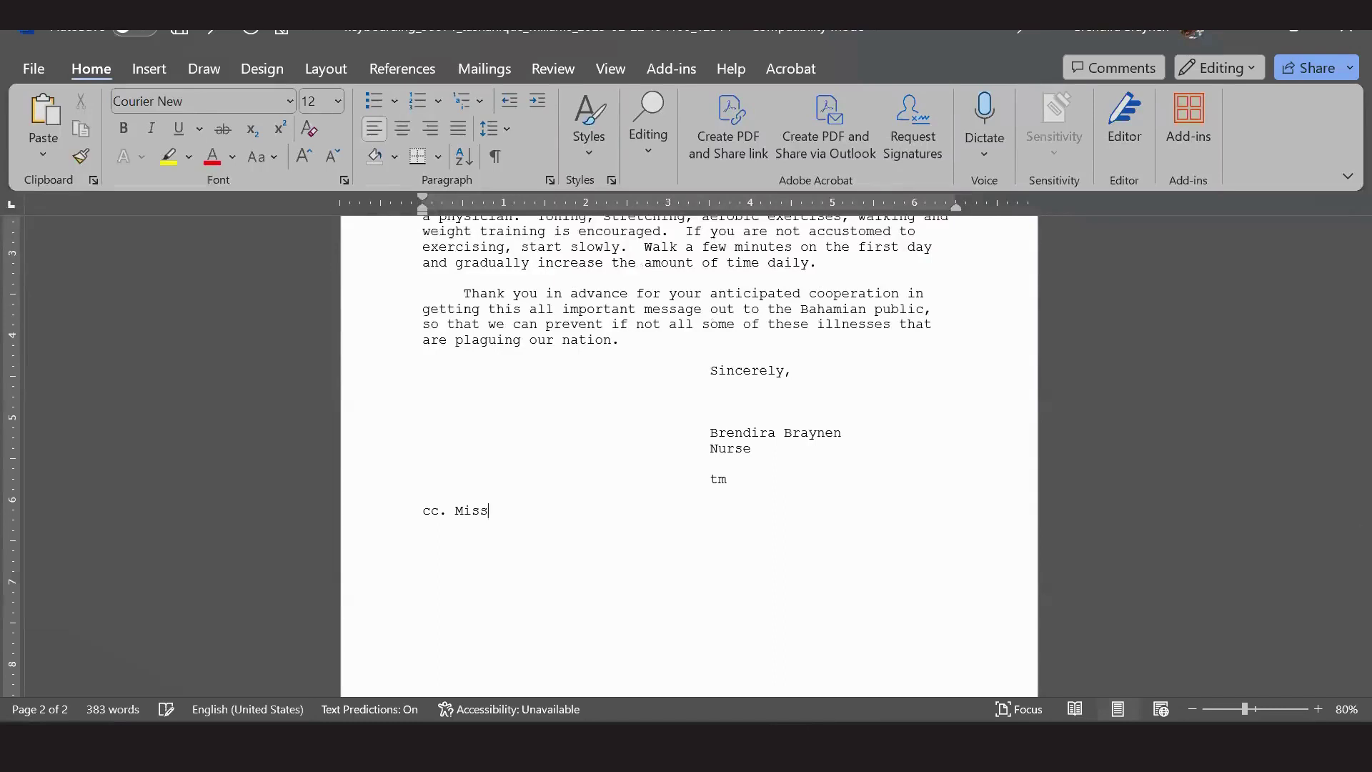
# Recheck the closing lines against the exam PDF, leaving the cc line unchanged, and return to Acrobat.
pyautogui.hotkey('alt', 'Tab')
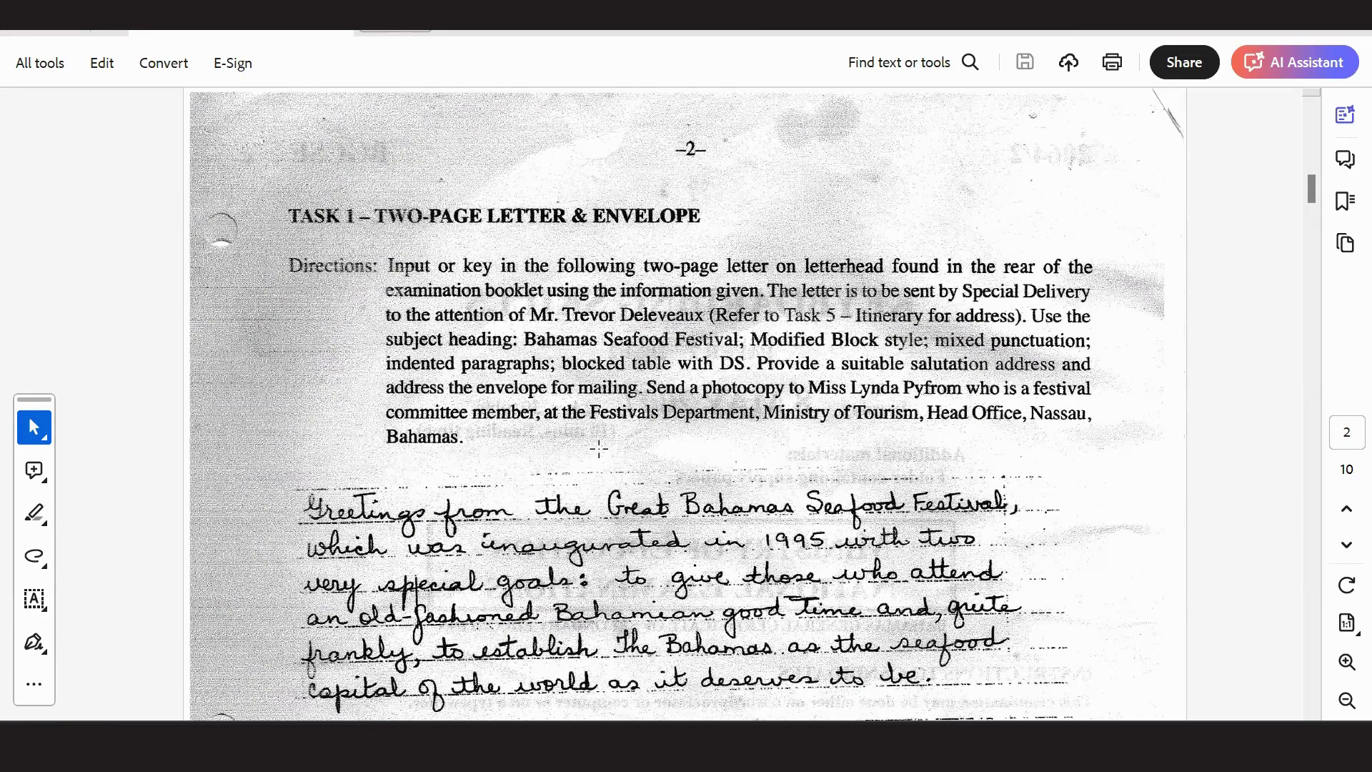
pyautogui.hotkey('alt', 'Tab')
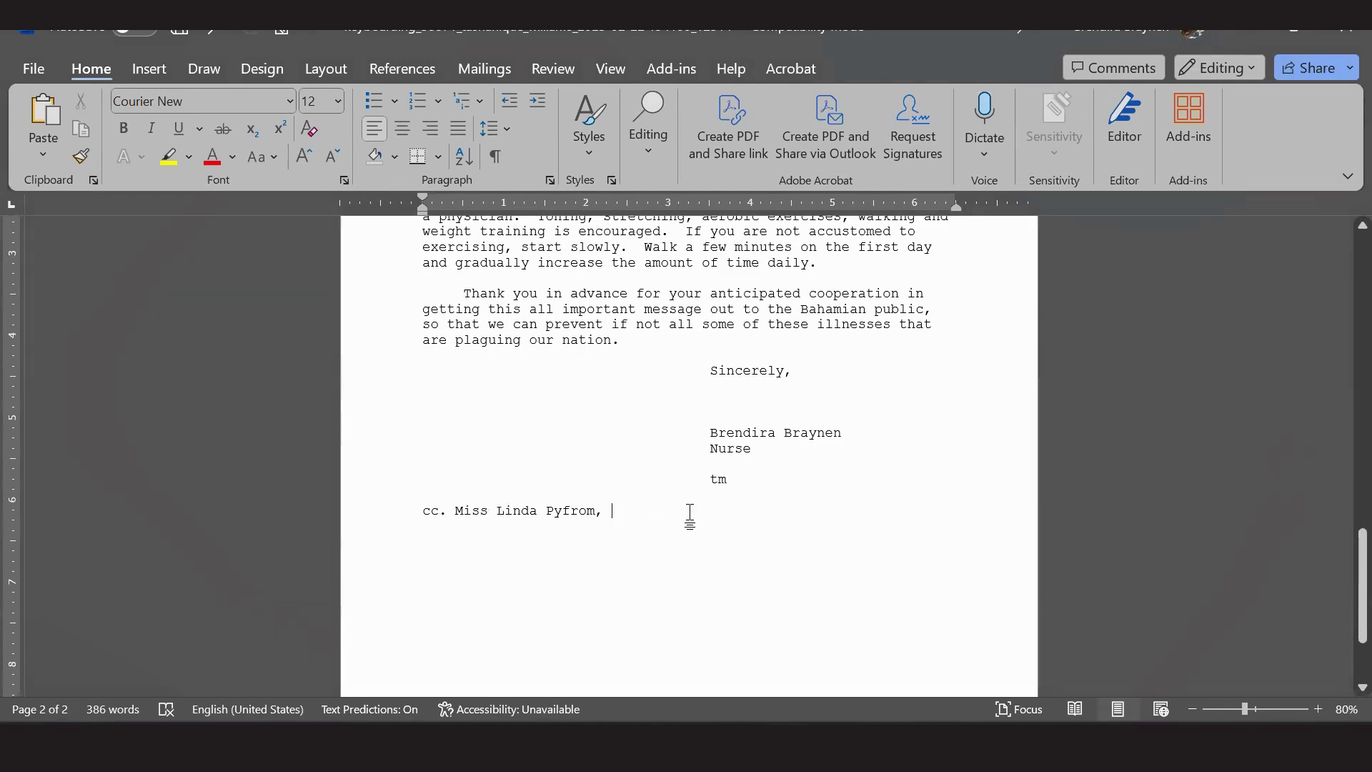
pyautogui.click(734, 479)
pyautogui.click(461, 533)
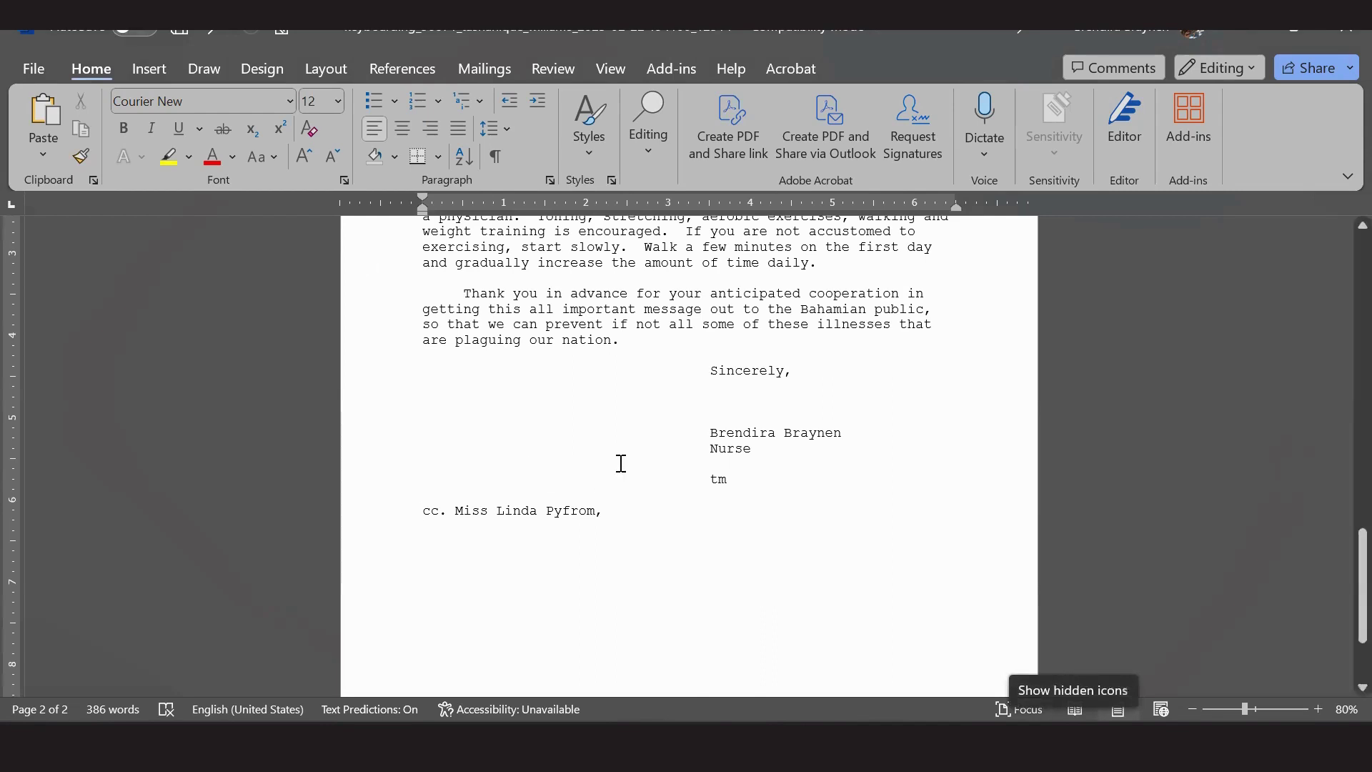
pyautogui.press('Up')
pyautogui.write('b')
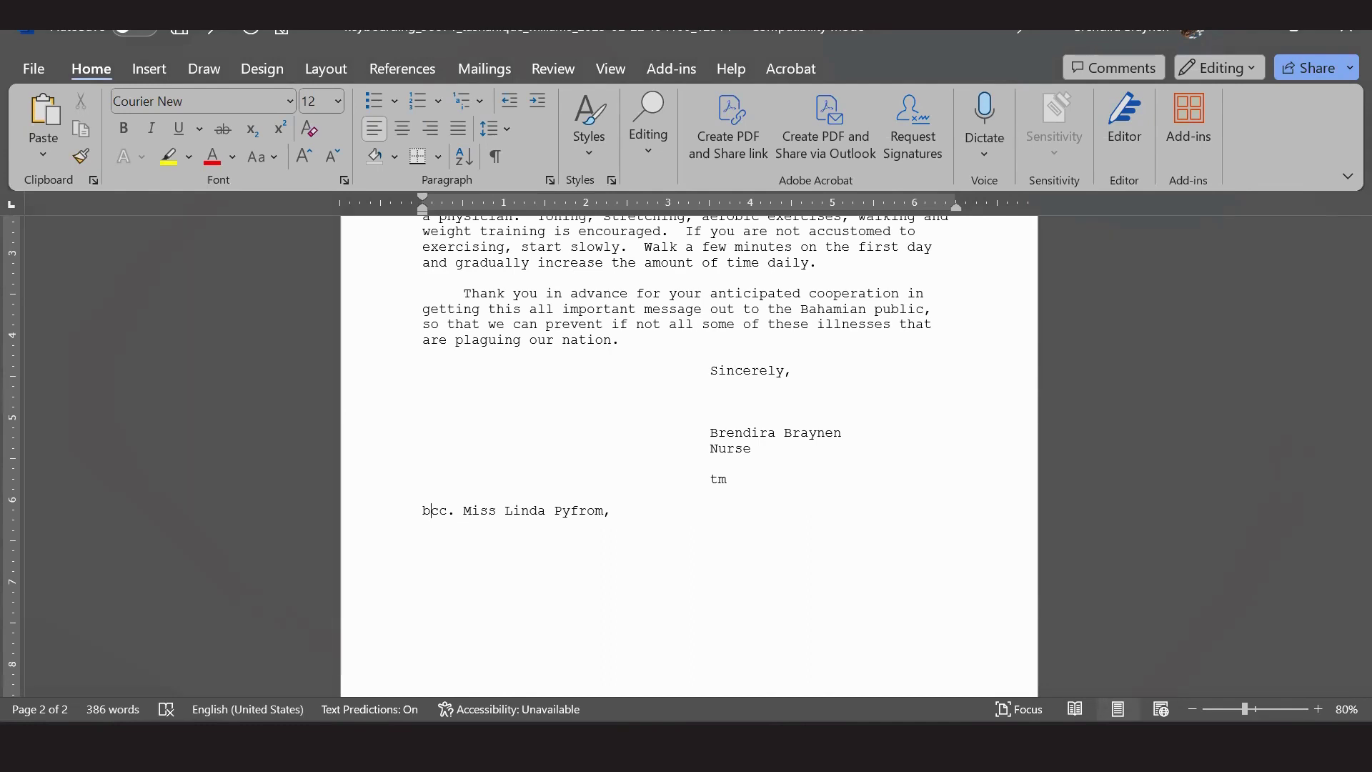
pyautogui.press('BackSpace')
pyautogui.hotkey('alt', 'Tab')
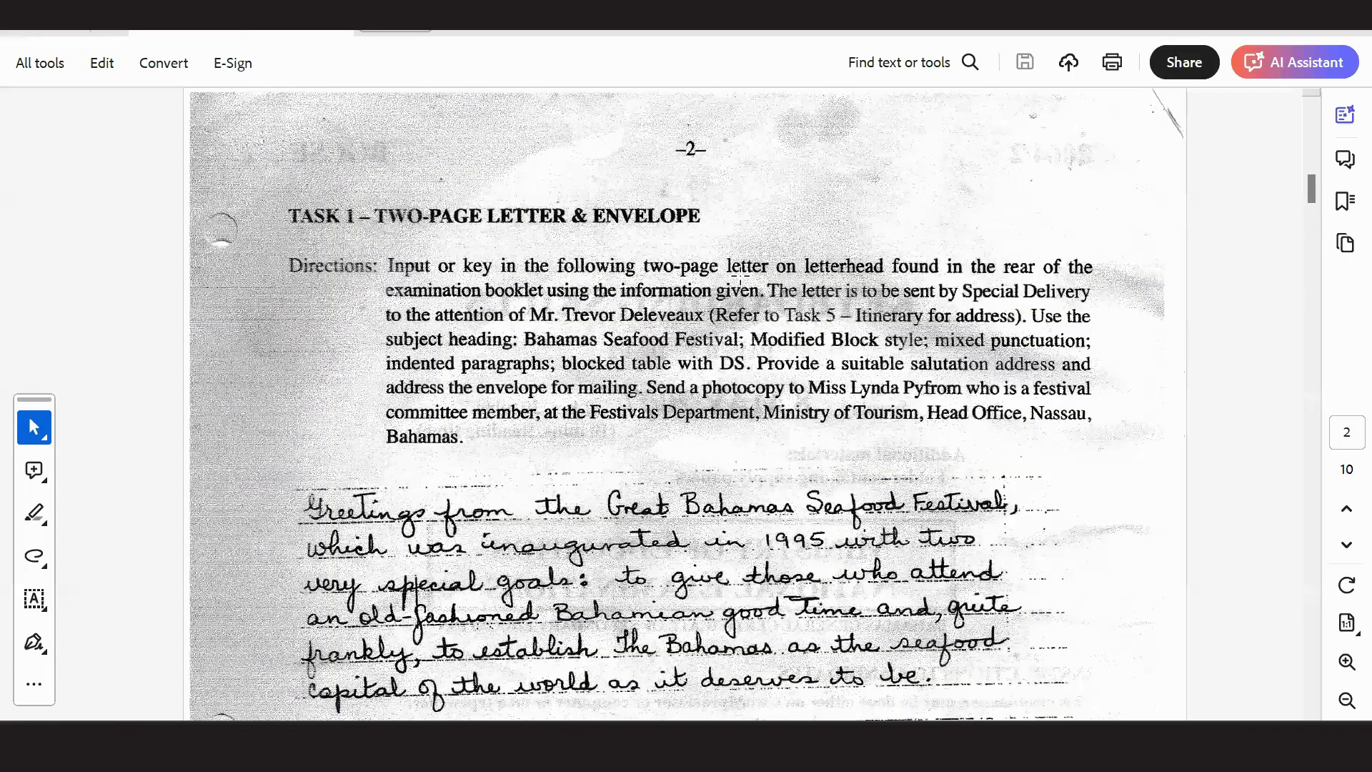
# Scroll through the handwritten letter on page 2 down to the INSERT TABLE HERE note on page 3.
pyautogui.scroll(-3, 741, 275)
pyautogui.scroll(-1, 729, 215)
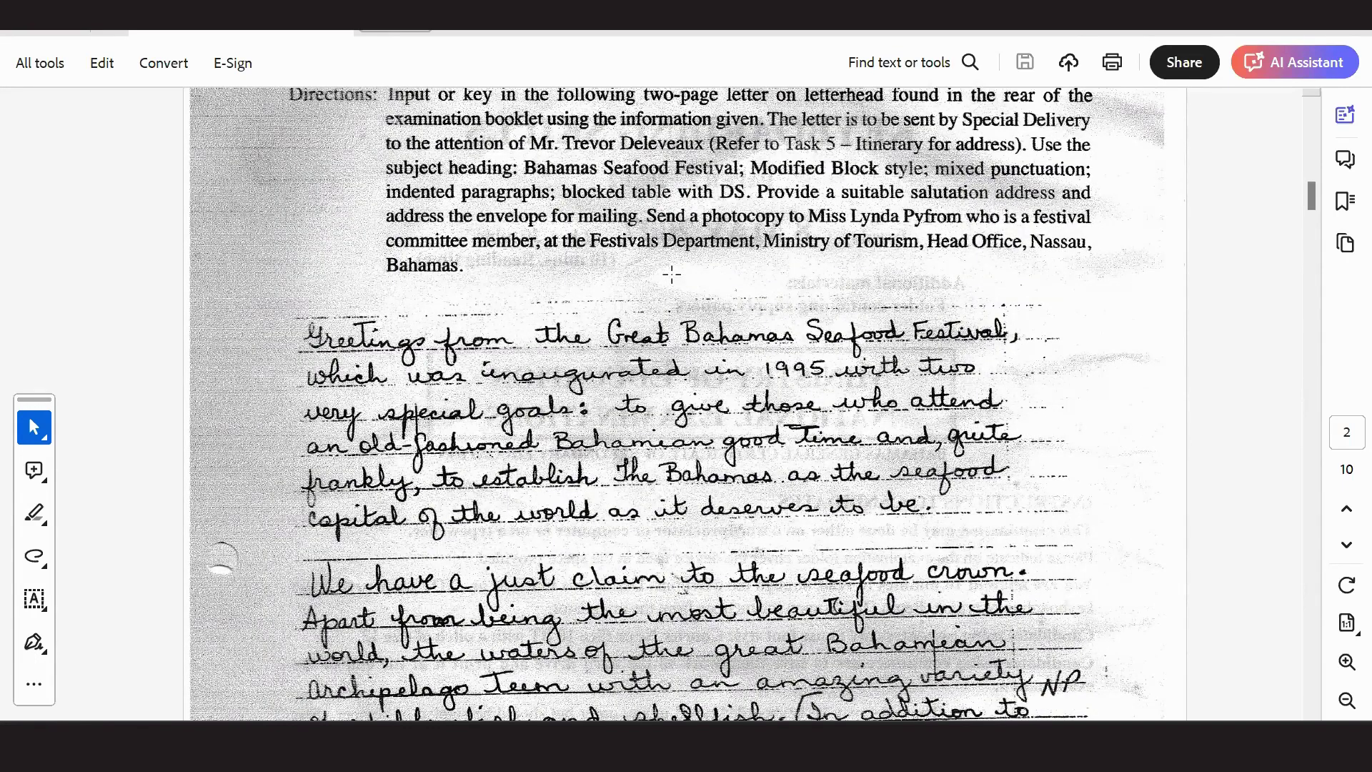
pyautogui.scroll(-1, 672, 273)
pyautogui.scroll(-1, 778, 319)
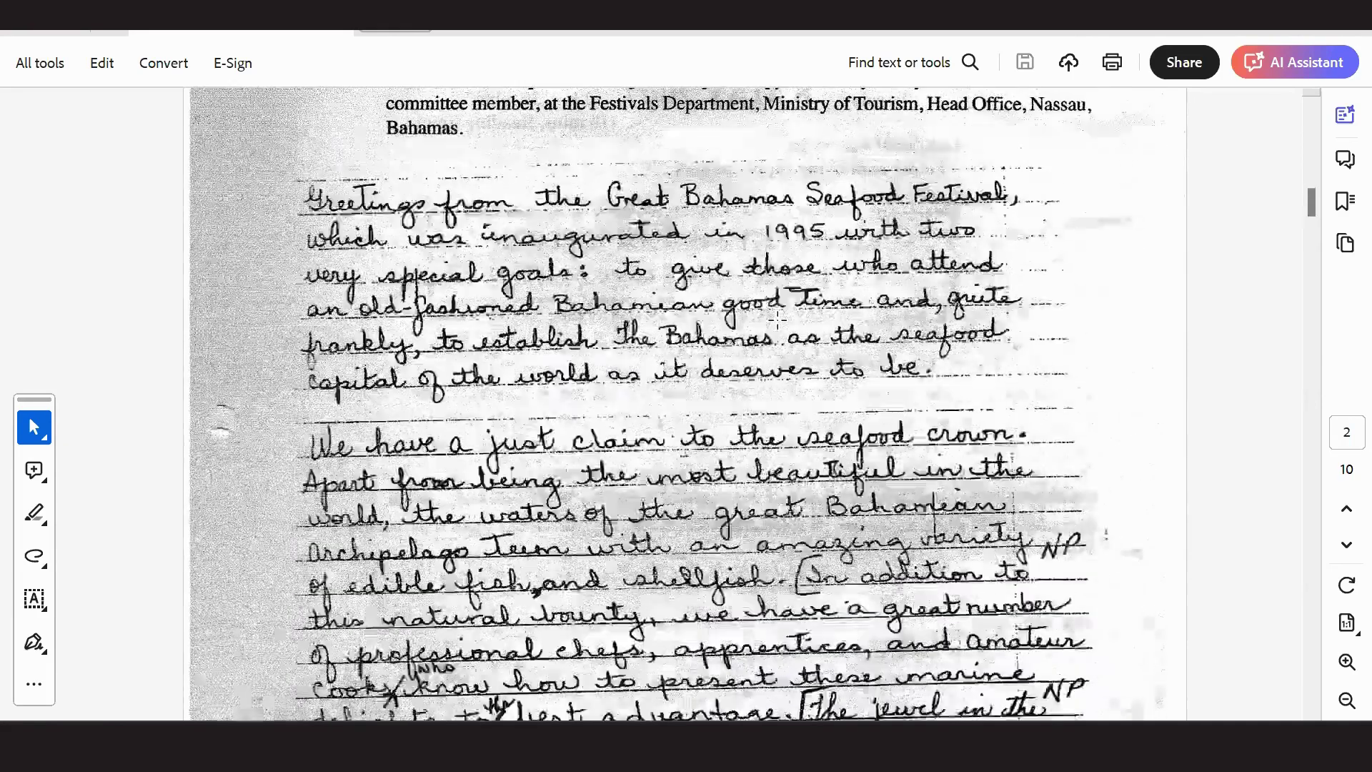
pyautogui.scroll(-2, 778, 319)
pyautogui.scroll(-1, 786, 298)
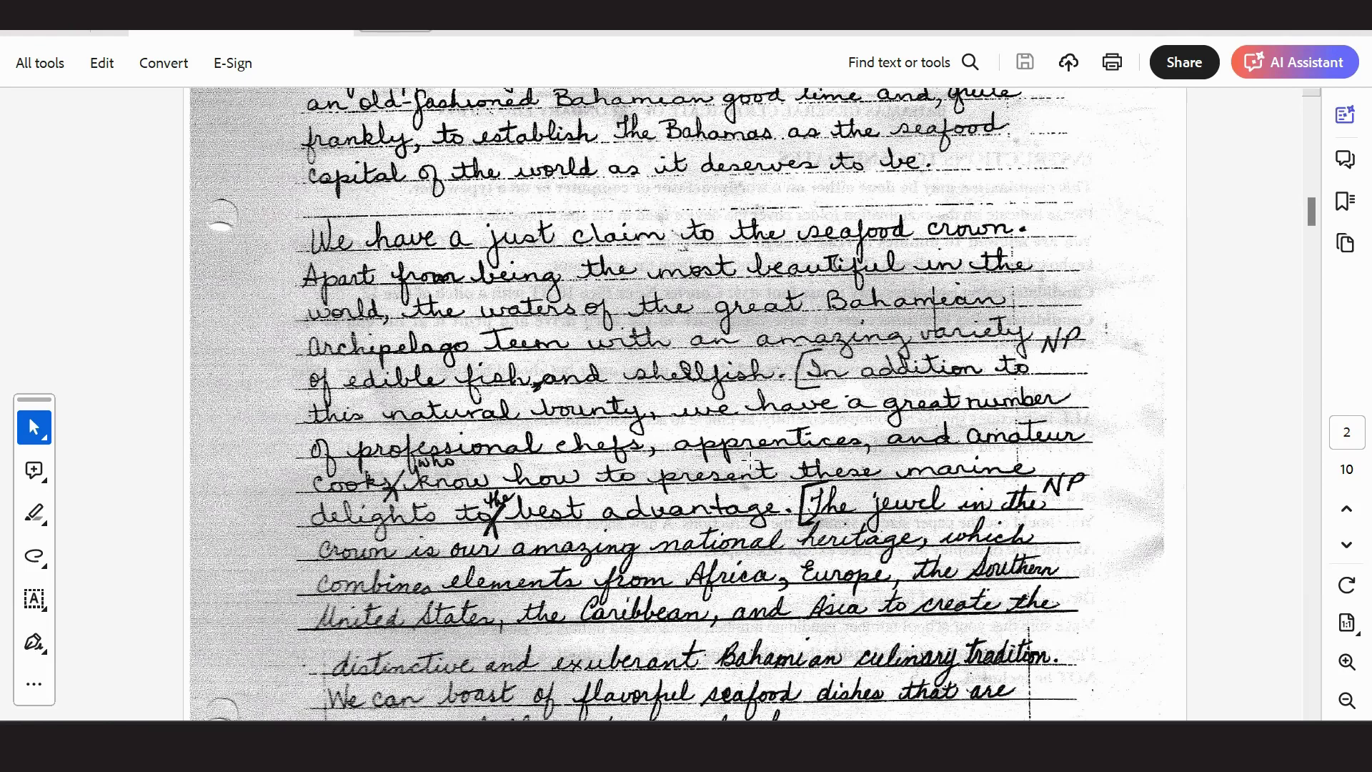
pyautogui.scroll(-2, 818, 475)
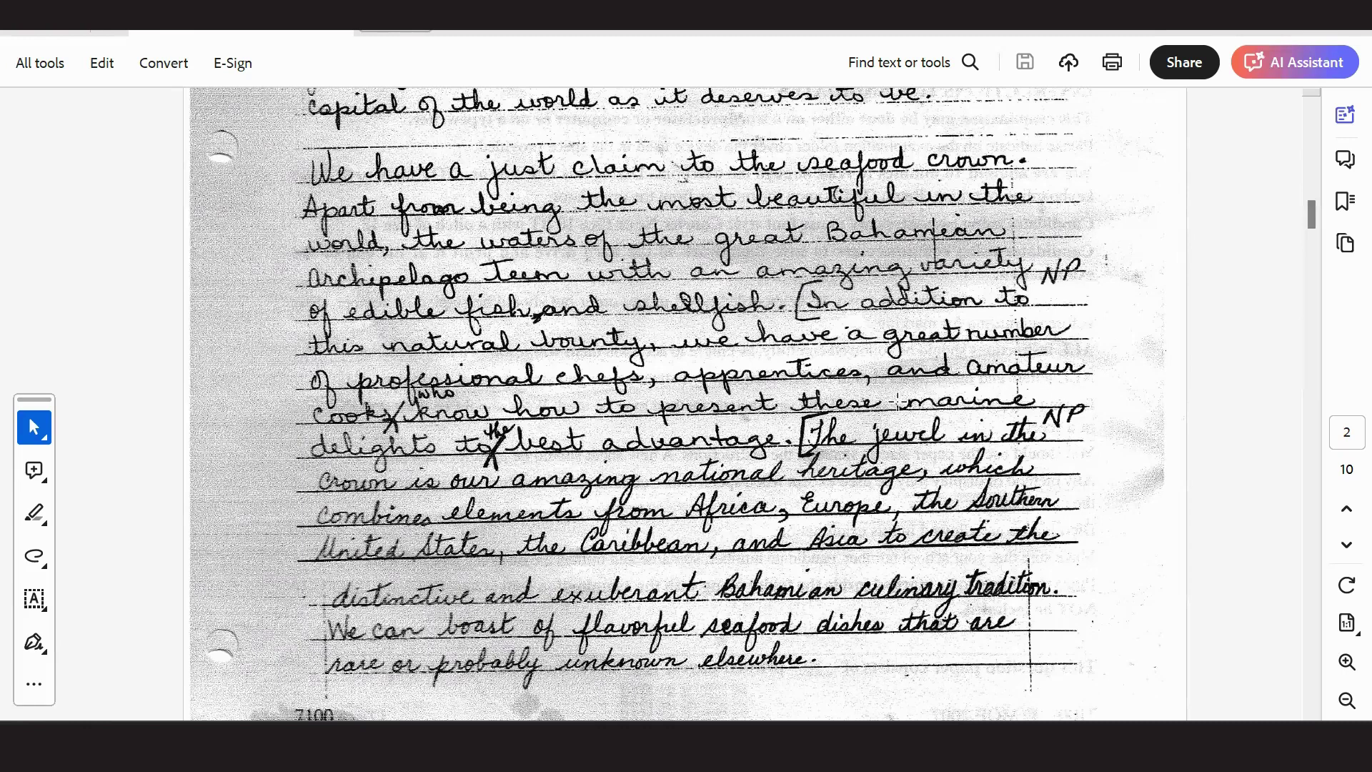
pyautogui.scroll(-2, 897, 399)
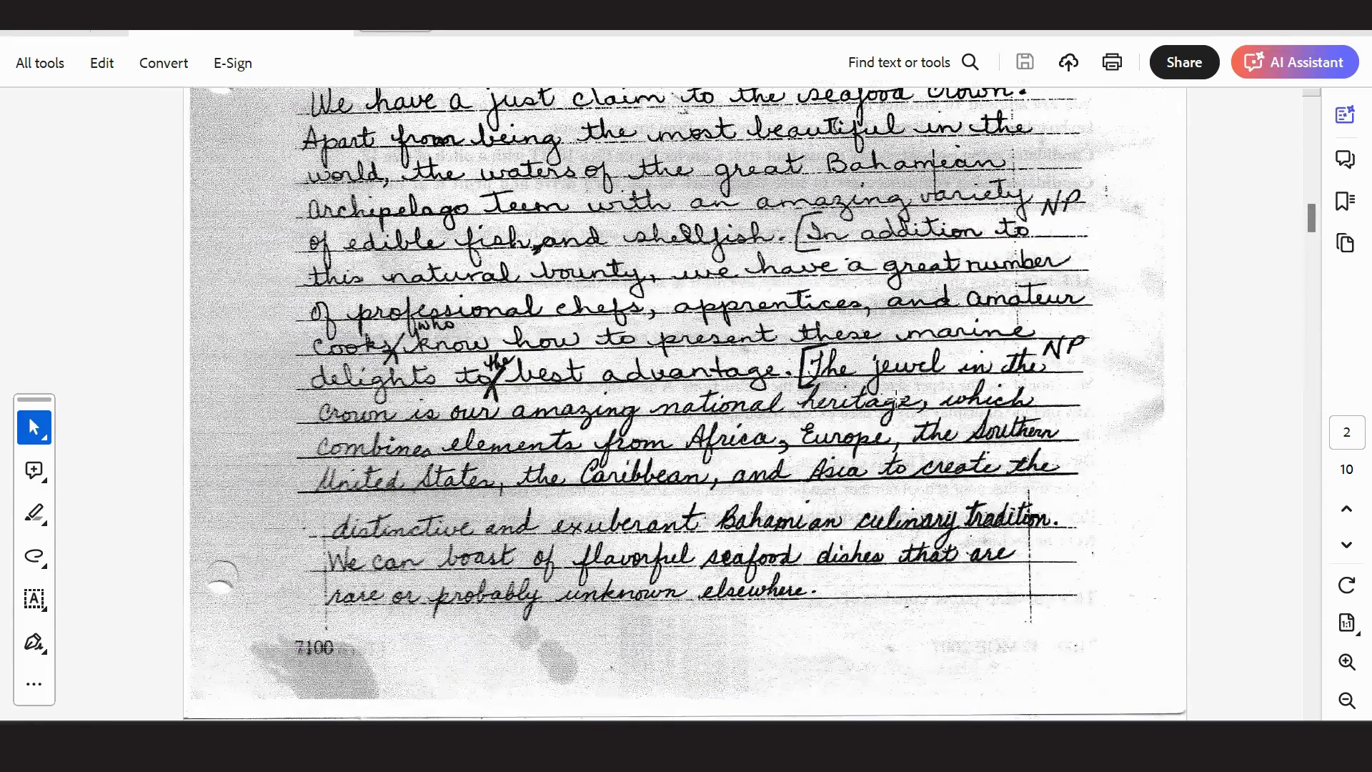
pyautogui.scroll(-8, 896, 397)
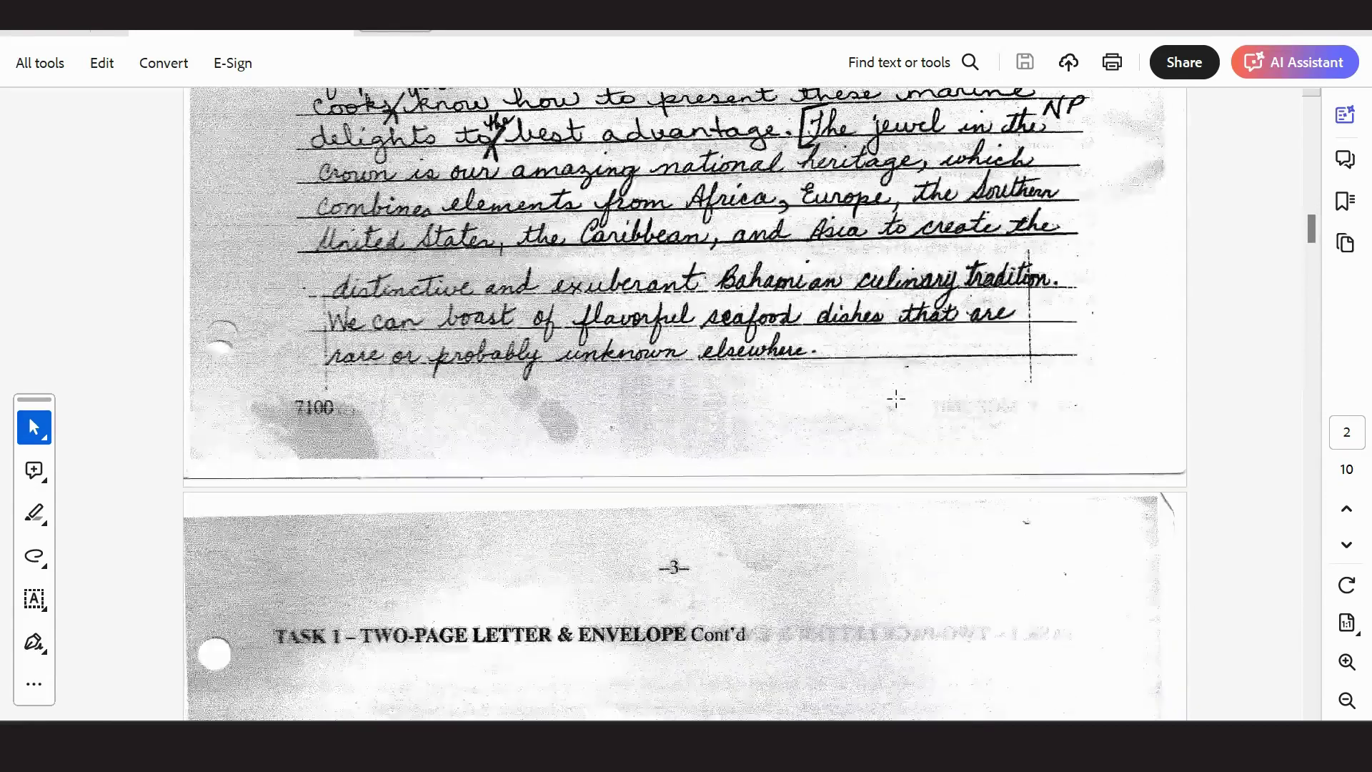
pyautogui.scroll(-7, 896, 398)
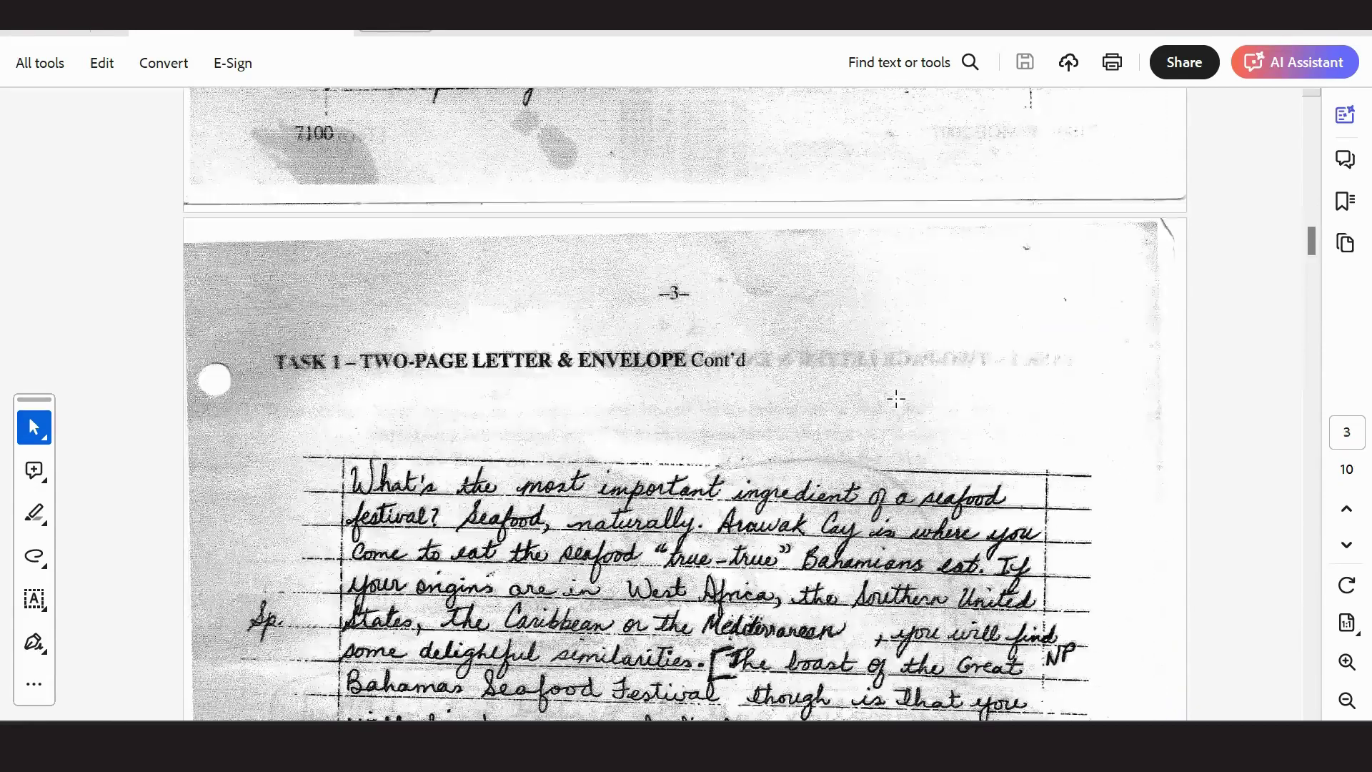
pyautogui.scroll(-4, 896, 398)
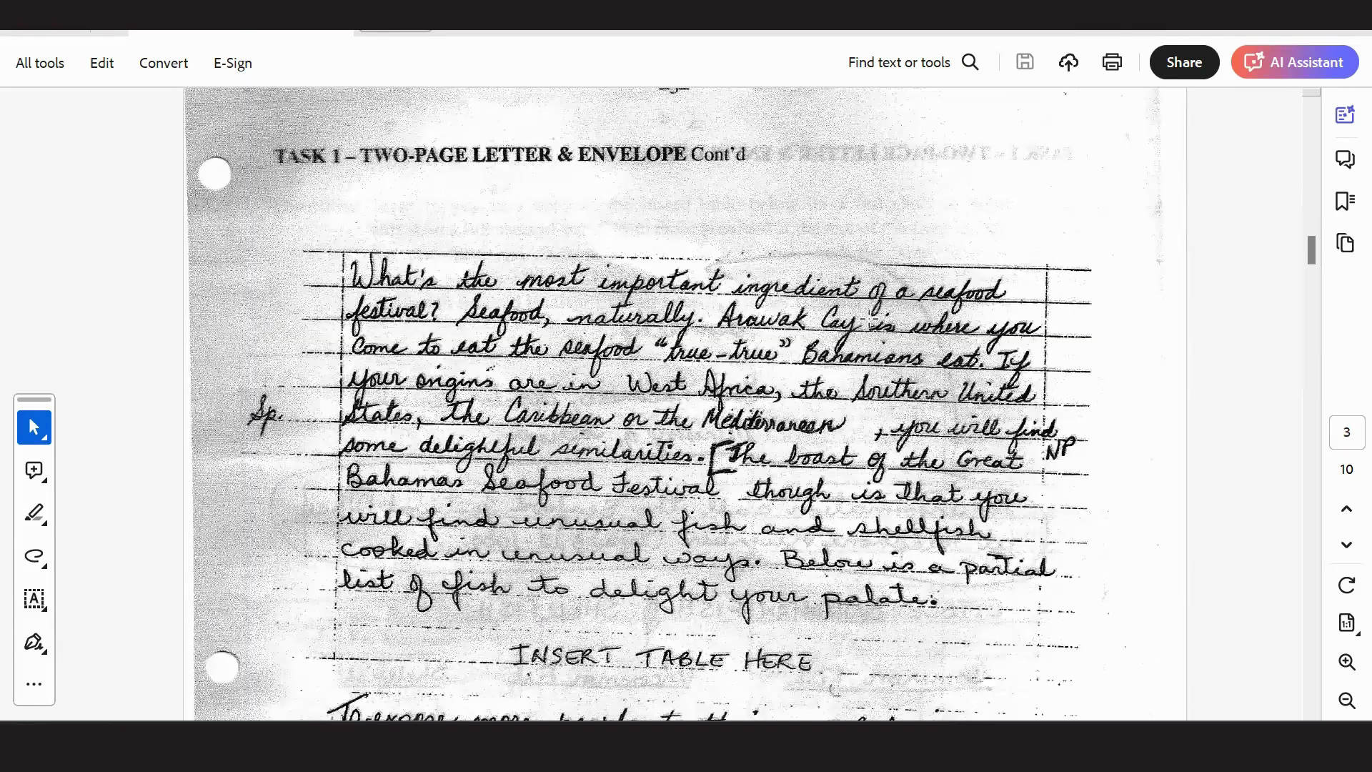
pyautogui.scroll(-1, 869, 319)
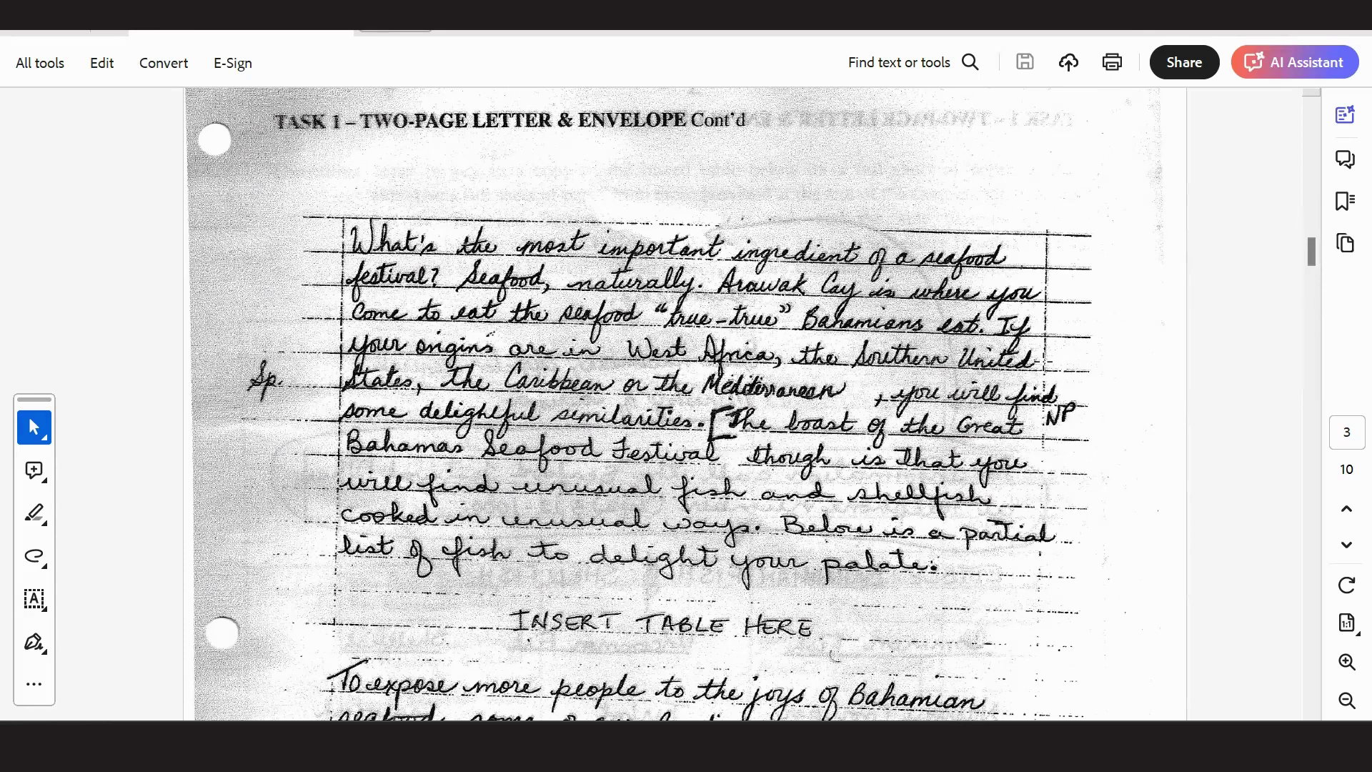
pyautogui.scroll(-3, 675, 404)
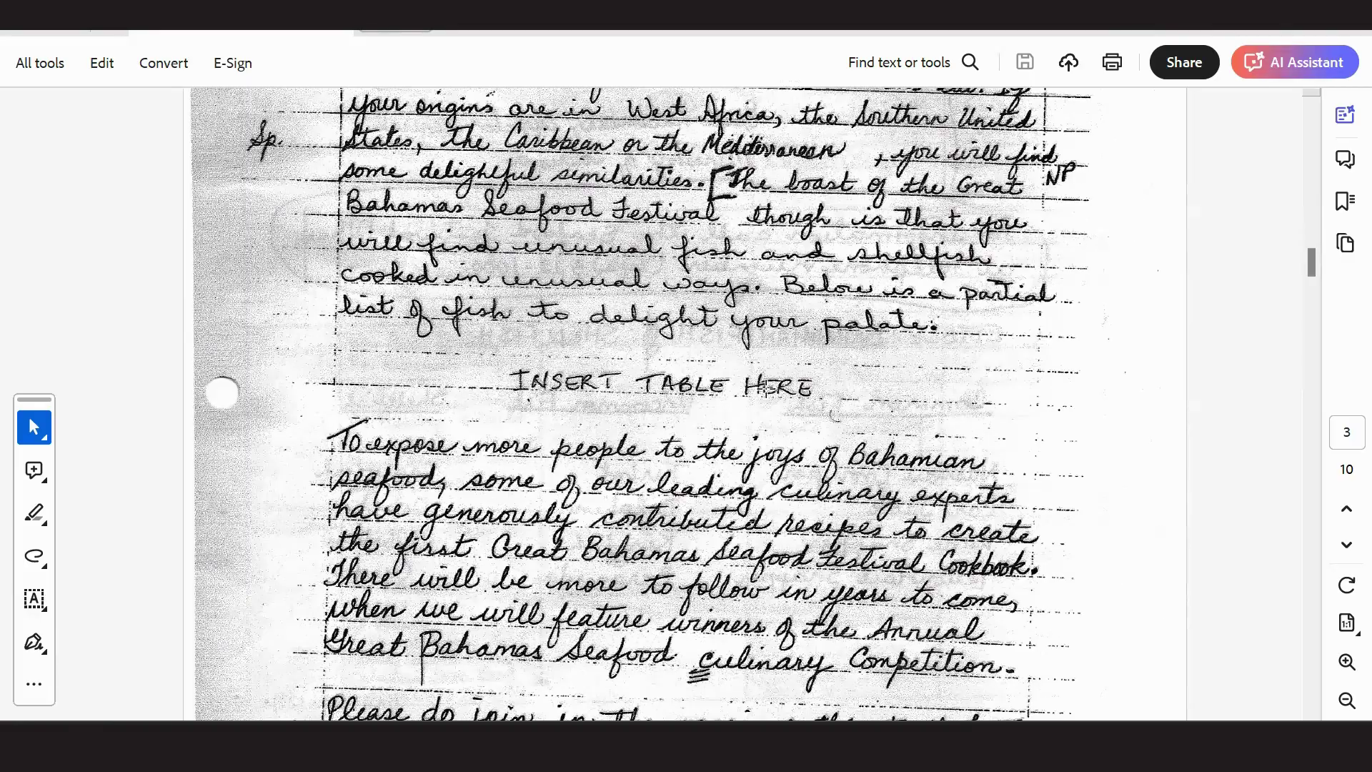
# Add two unindented blank lines after 'calorie intake.' for the table, then recheck the exam PDF.
pyautogui.hotkey('alt', 'Tab')
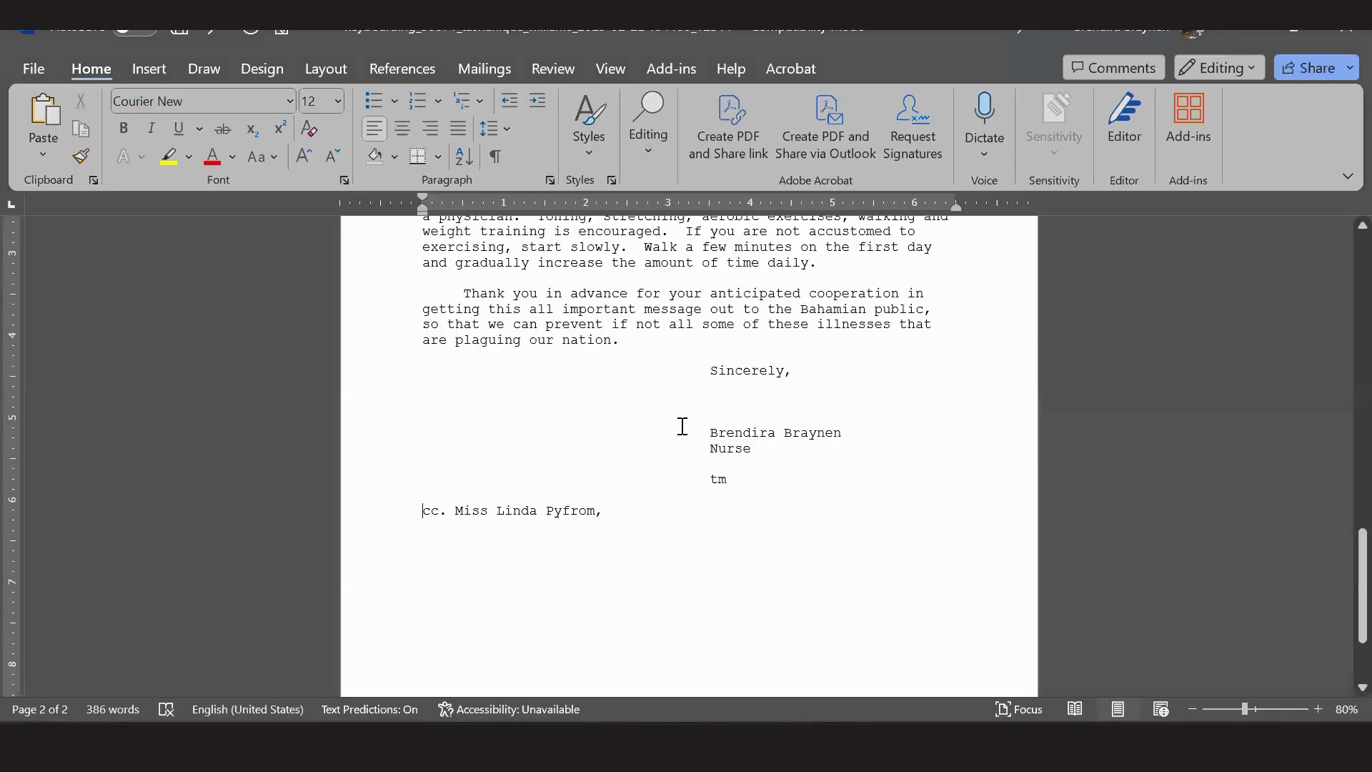
pyautogui.scroll(6, 682, 426)
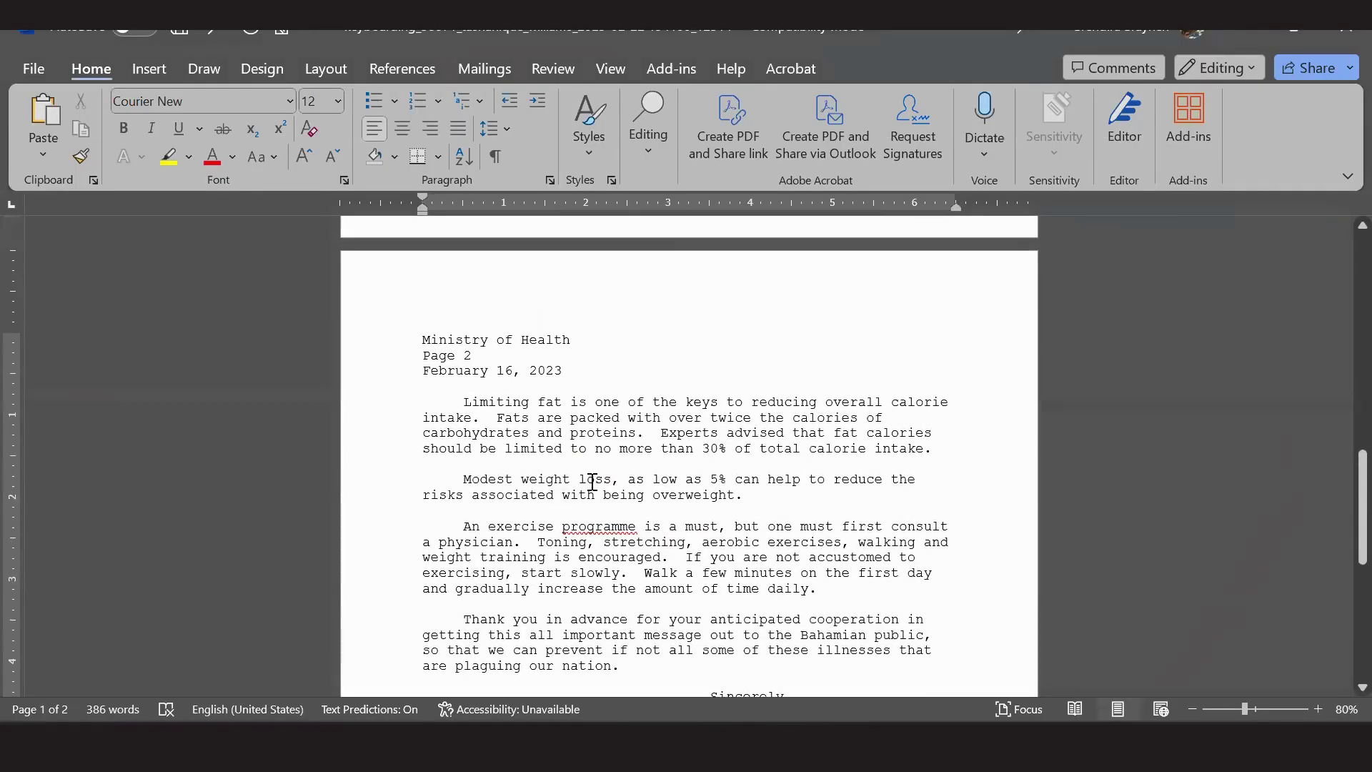
pyautogui.click(955, 453)
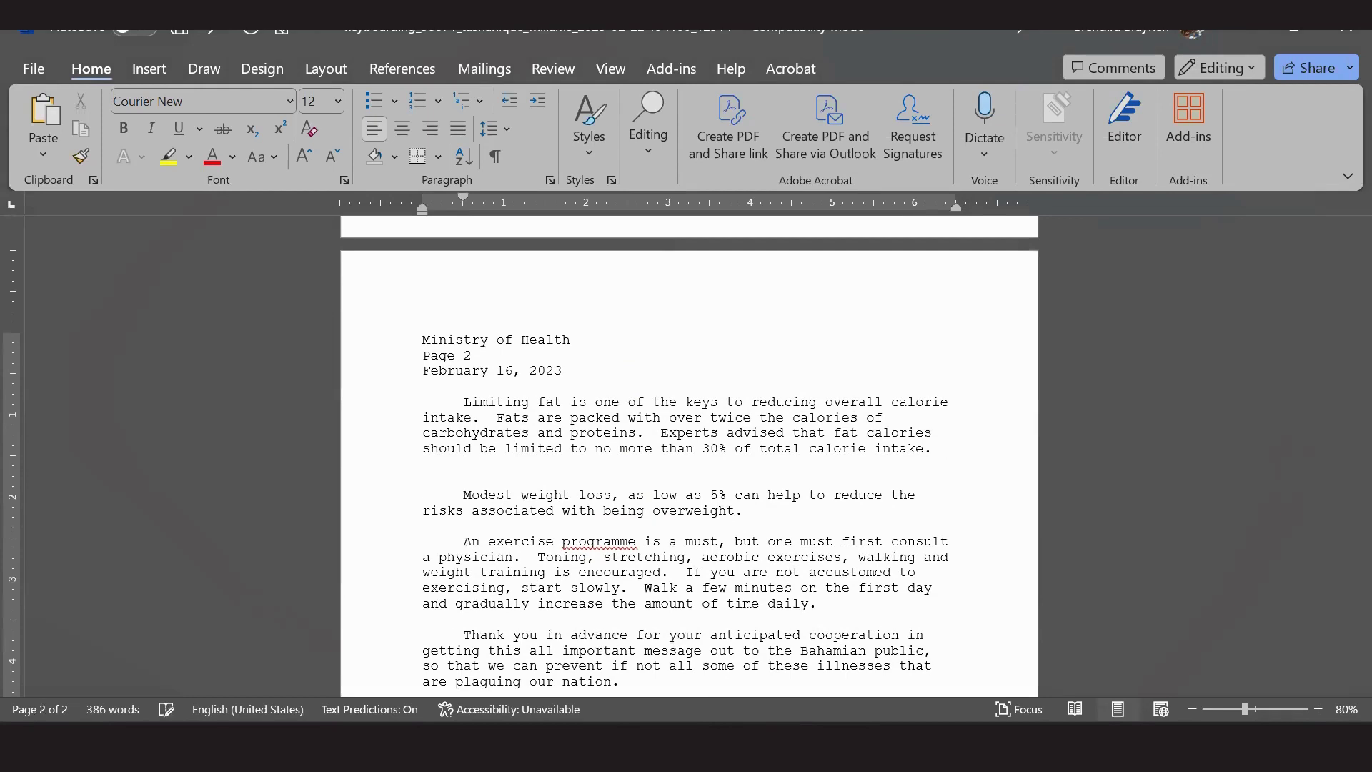
pyautogui.press('Return')
pyautogui.press('BackSpace')
pyautogui.press('Return')
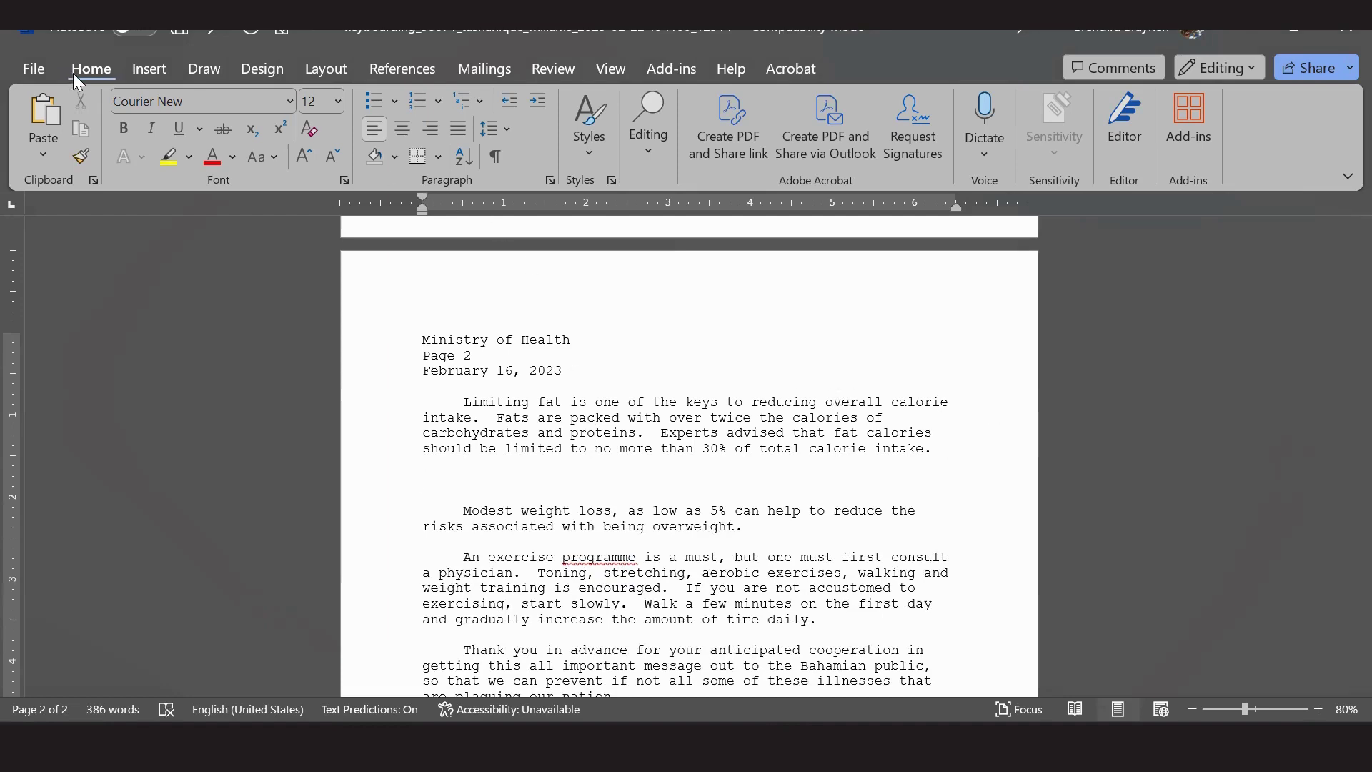
pyautogui.click(151, 70)
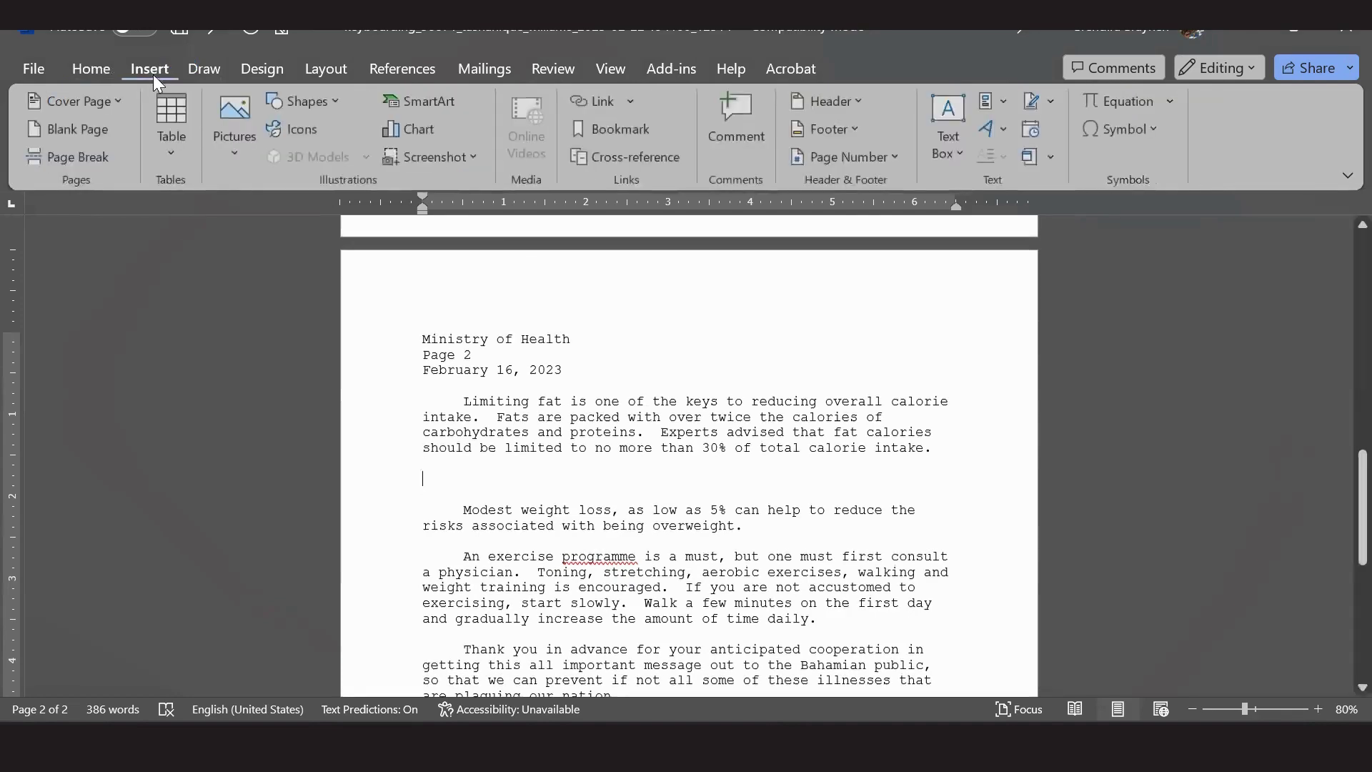
pyautogui.click(173, 146)
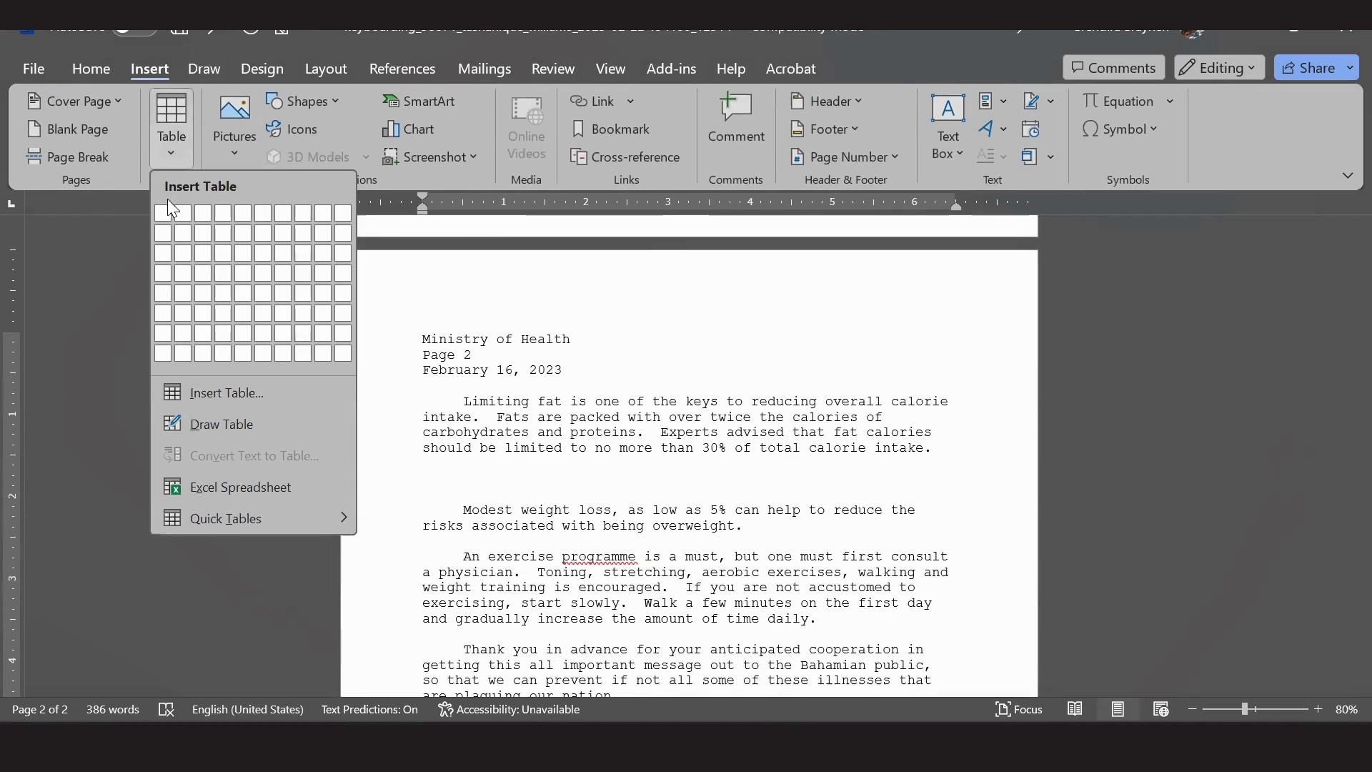
pyautogui.hotkey('alt', 'Tab')
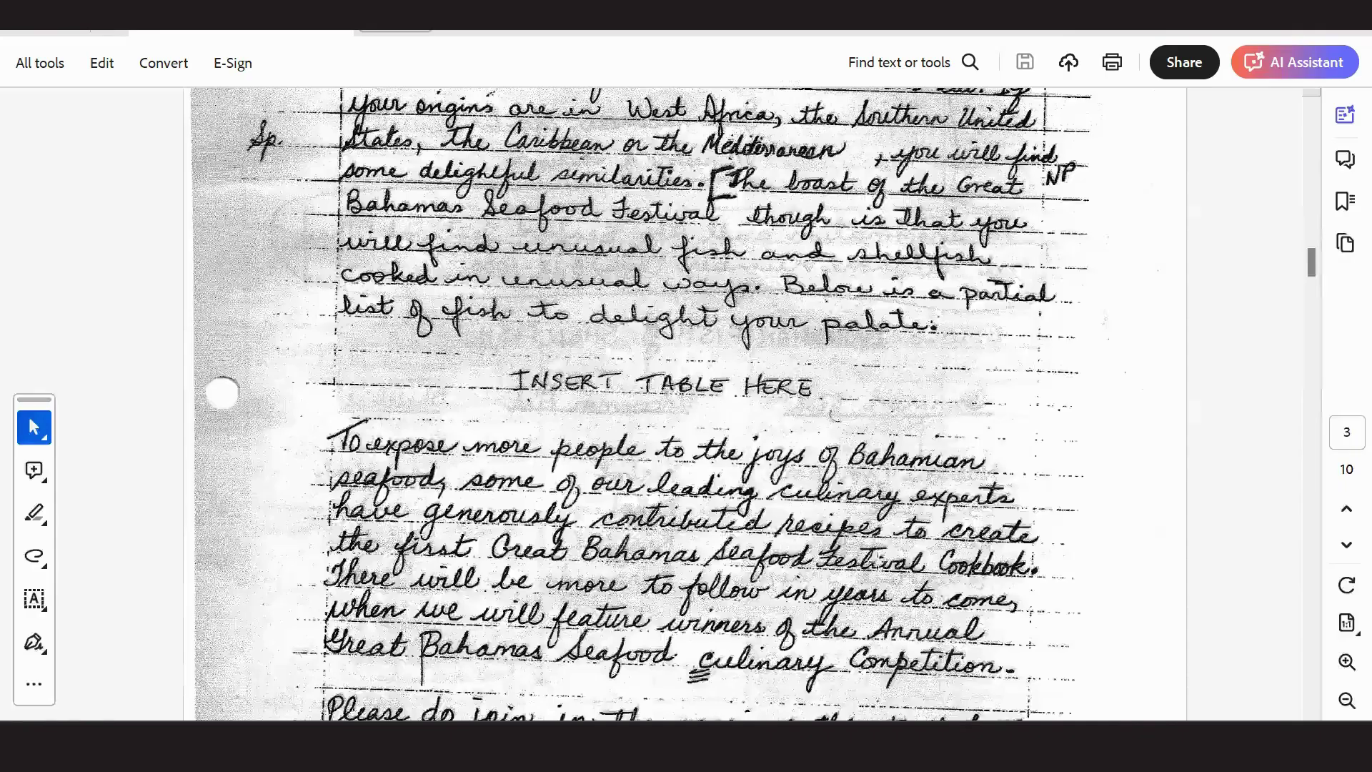
# Scroll the exam PDF down to page 4's Edible Bahamian Fish & Shellfish table.
pyautogui.scroll(-10, 789, 342)
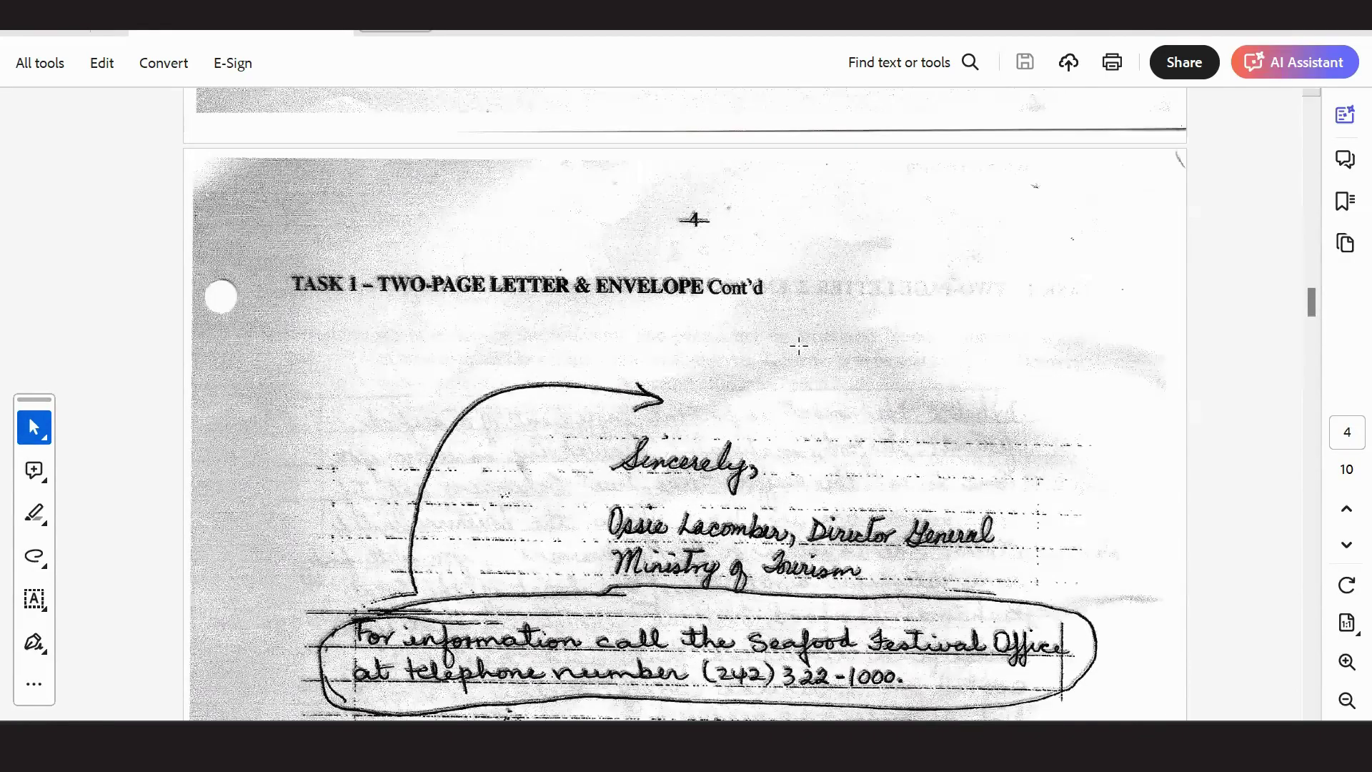
pyautogui.scroll(-8, 498, 268)
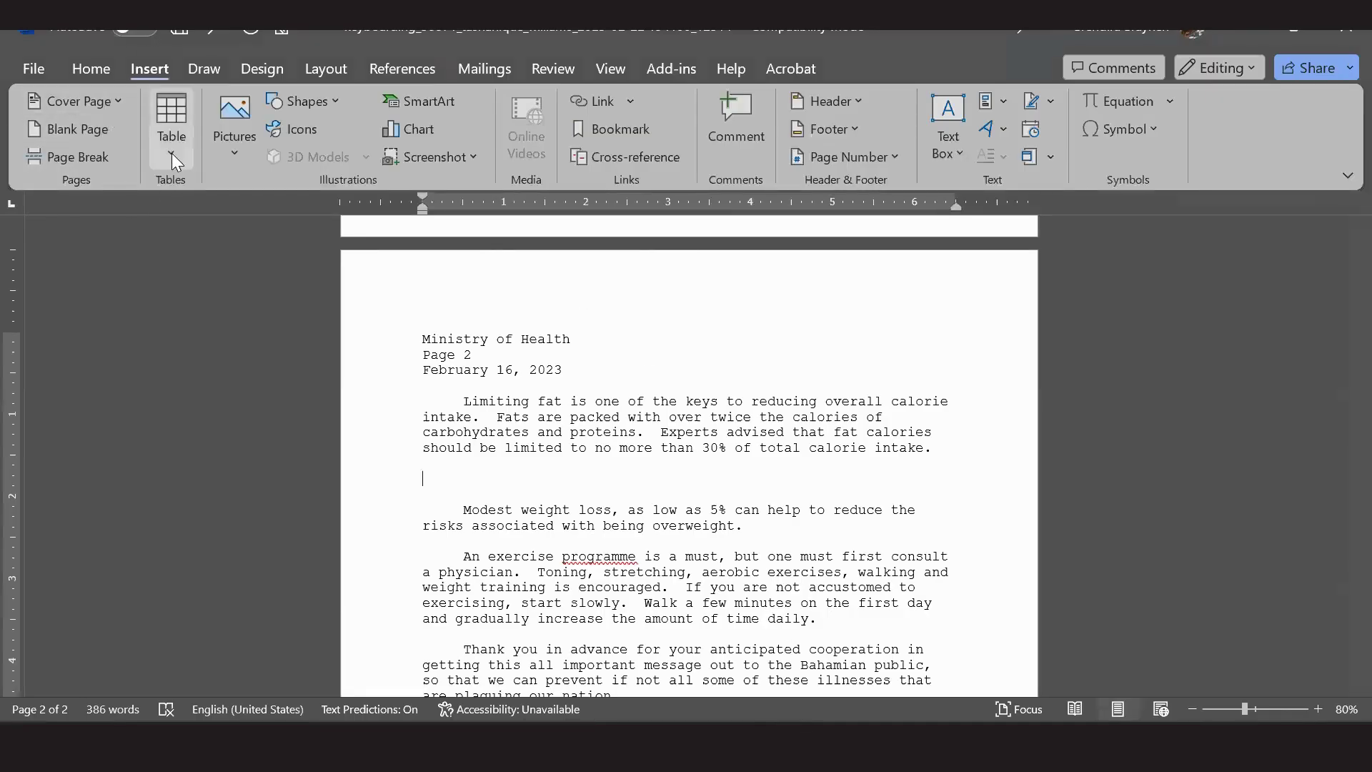
# Insert a three-column, five-row table and add blank lines above it.
pyautogui.click(172, 152)
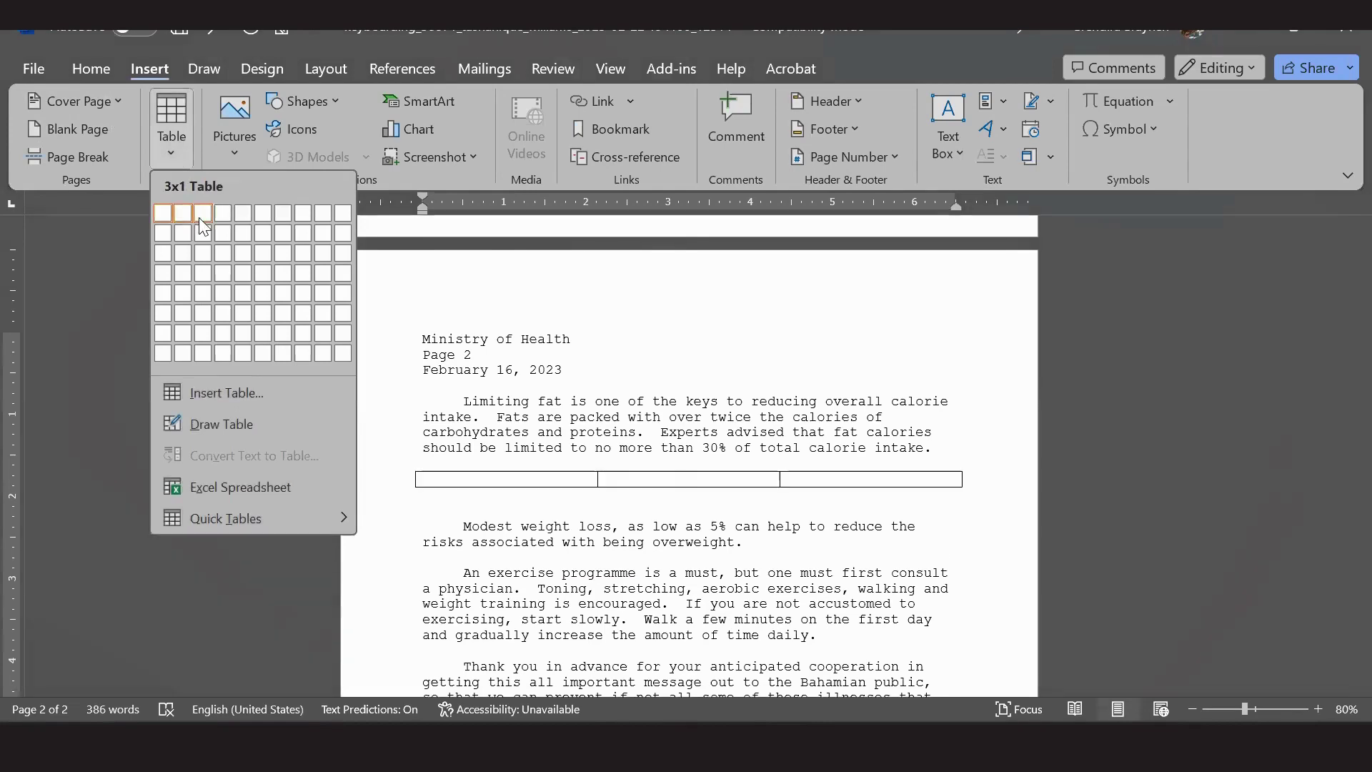
pyautogui.click(206, 292)
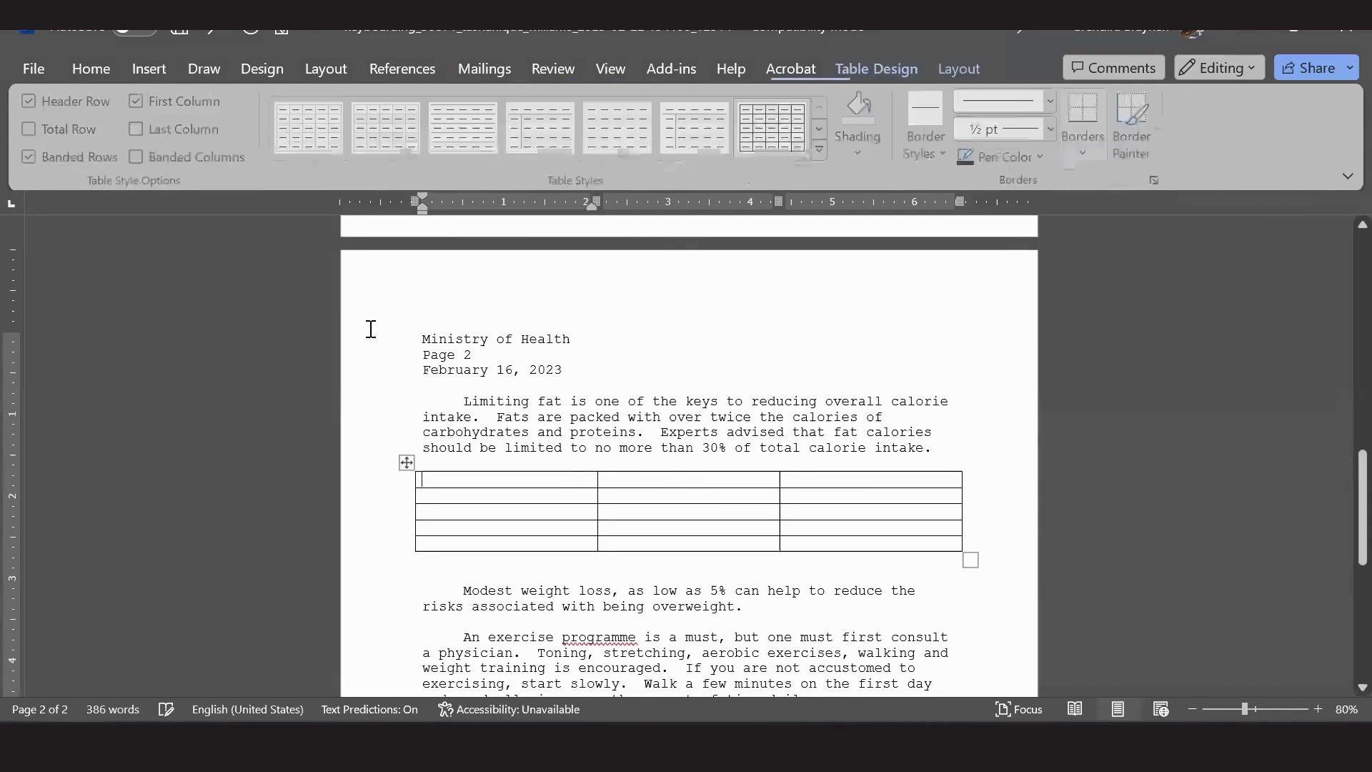
pyautogui.click(781, 463)
pyautogui.click(843, 453)
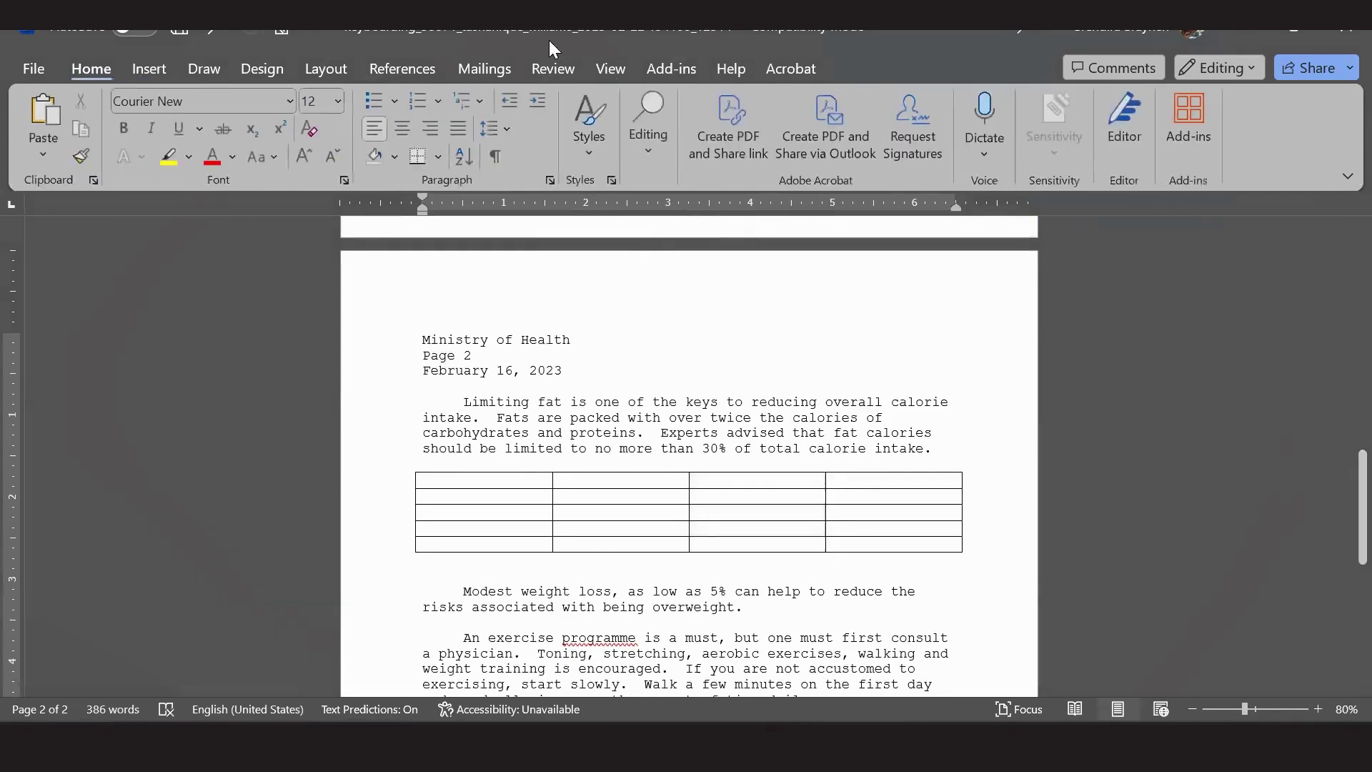
pyautogui.click(208, 29)
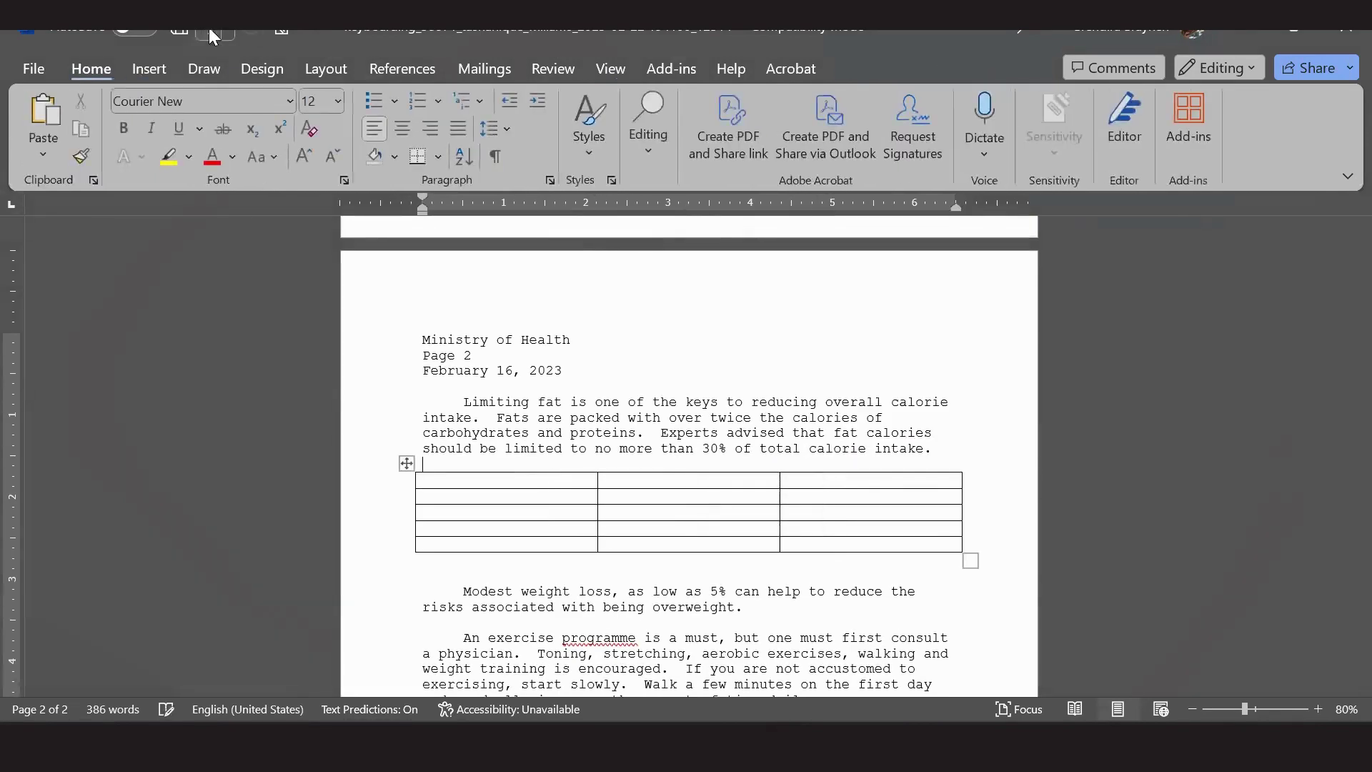
pyautogui.click(668, 454)
pyautogui.press('Return')
pyautogui.press('Return')
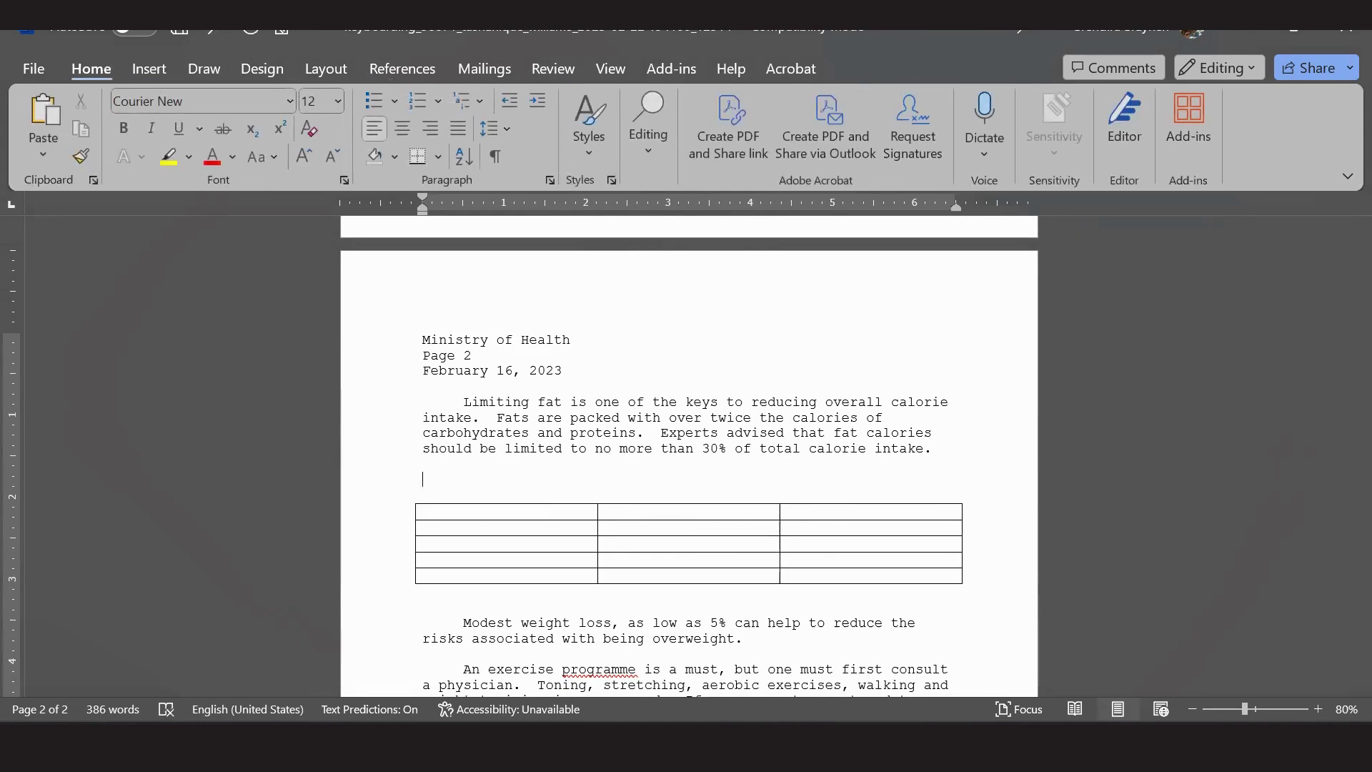
# Type the heading EDIBLE BAHAMIAN FISH & SHELLFISH in capitals above the table, checking it against the PDF.
pyautogui.moveTo(929, 747)
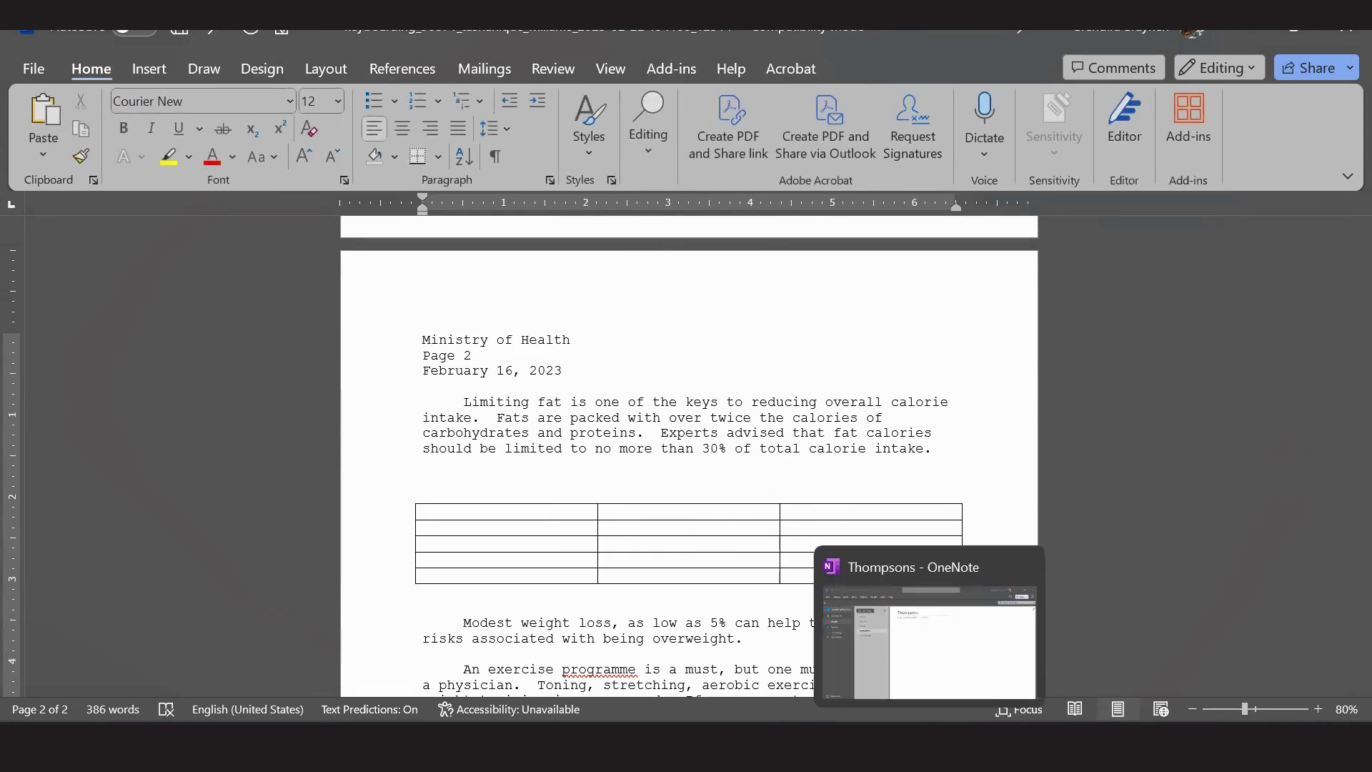
pyautogui.hotkey('alt', 'Tab')
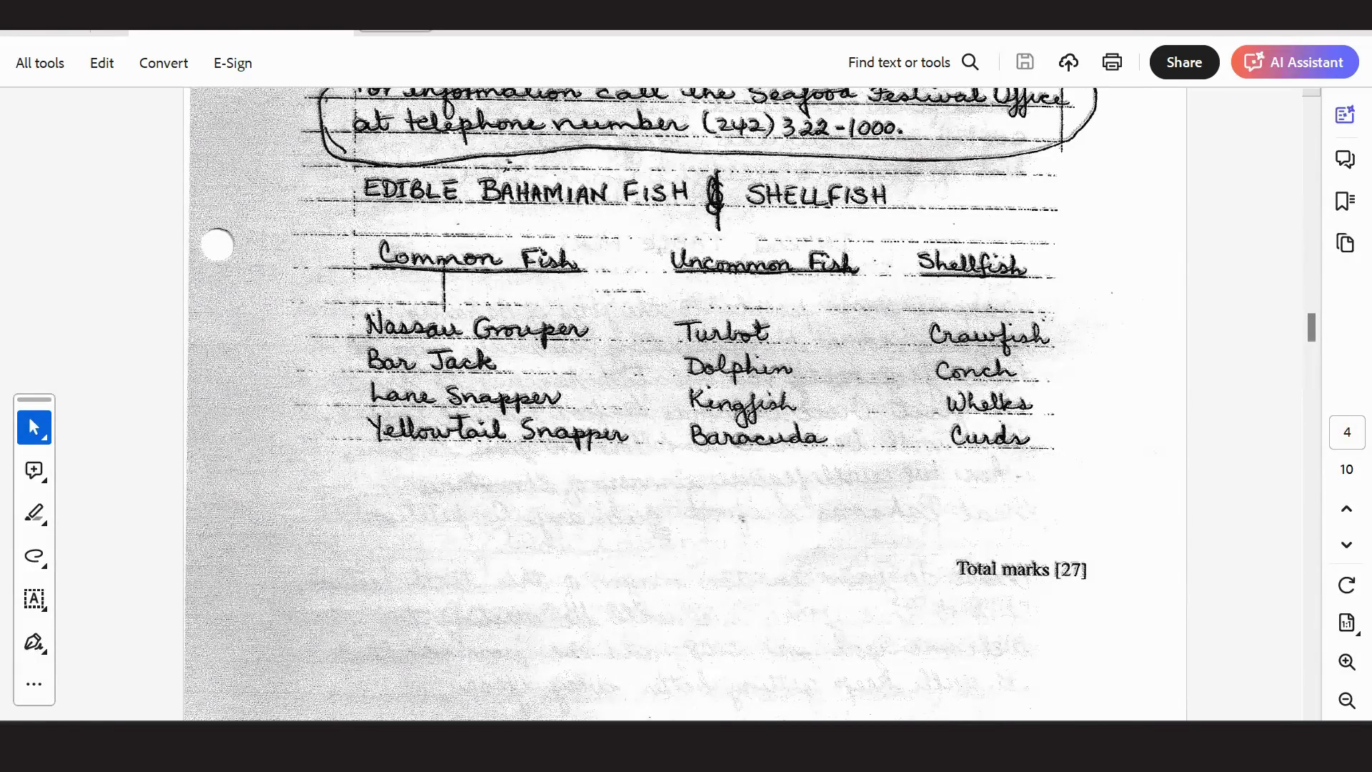
pyautogui.hotkey('alt', 'Tab')
pyautogui.press('capslock')
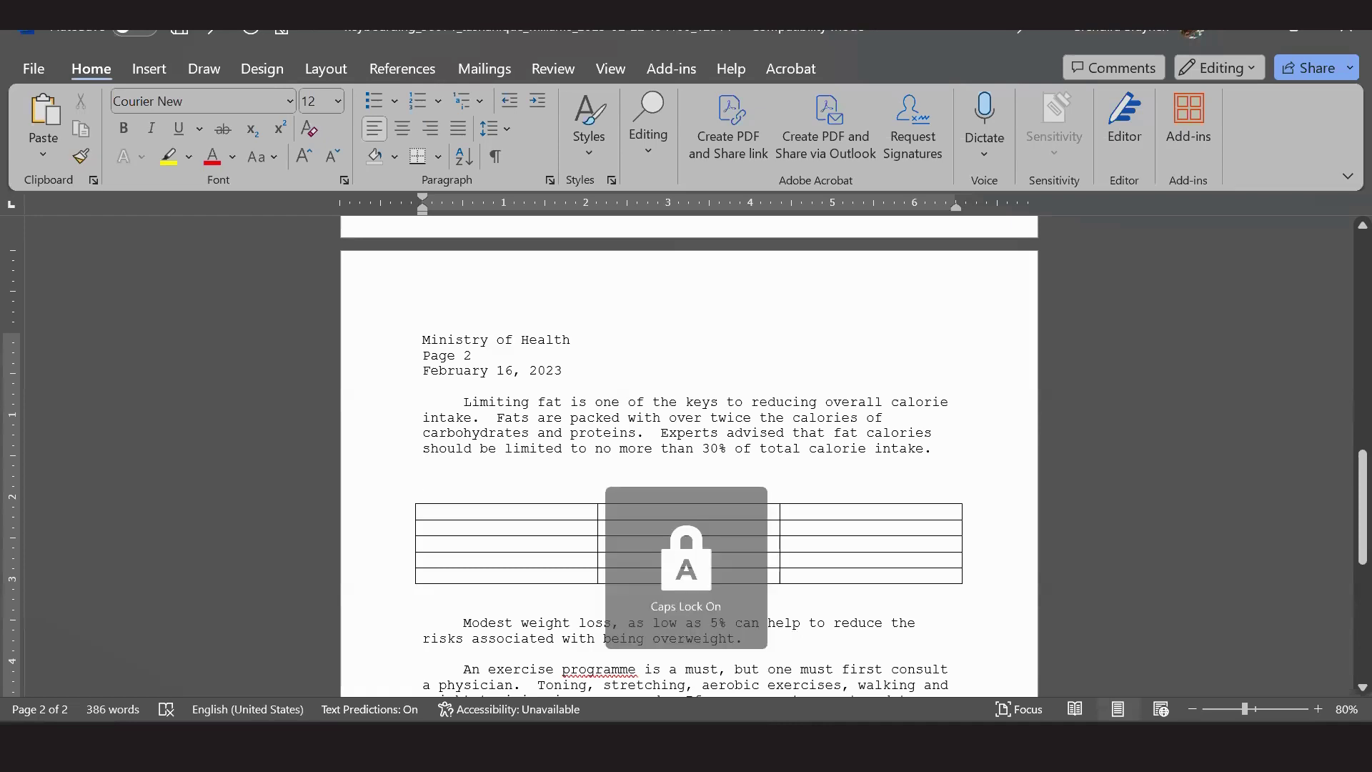
pyautogui.write('EDIBLE E')
pyautogui.write('AHAMIAN ')
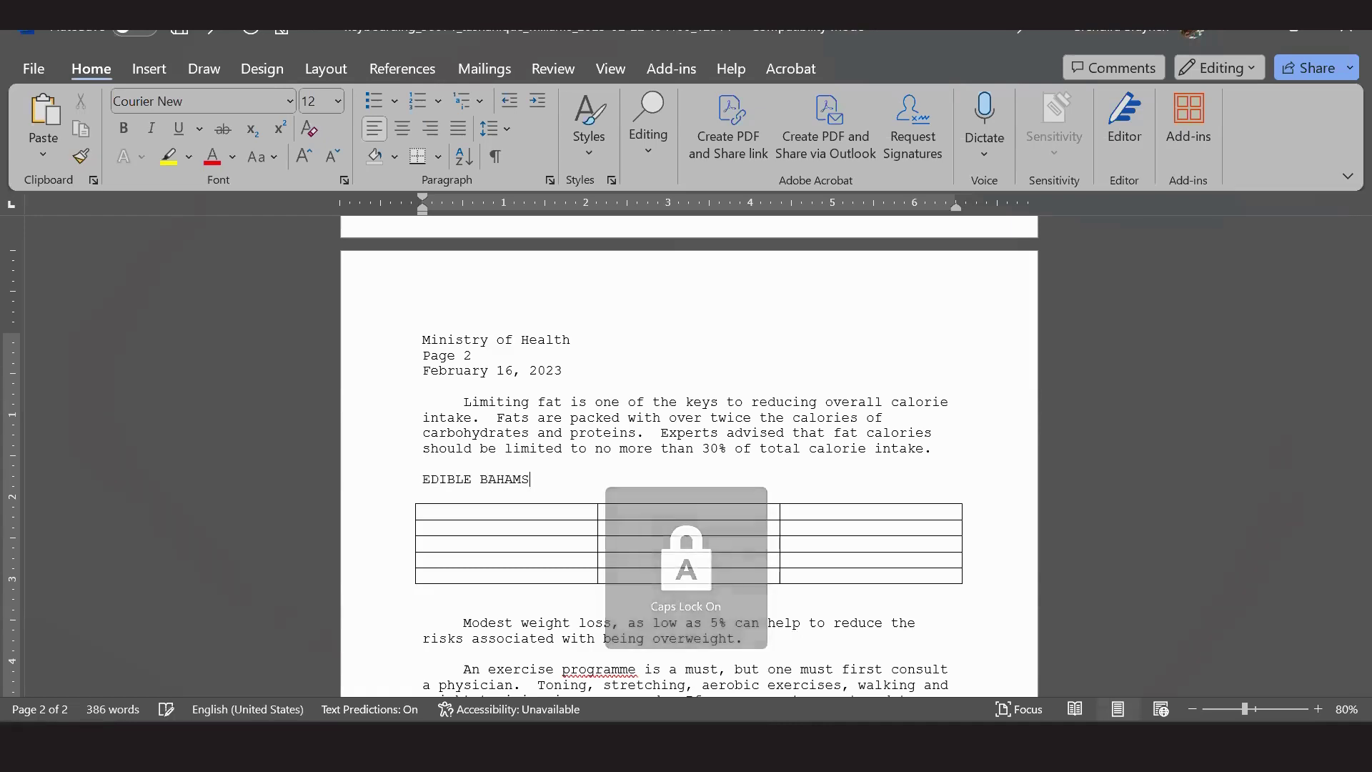
pyautogui.write('FISH ')
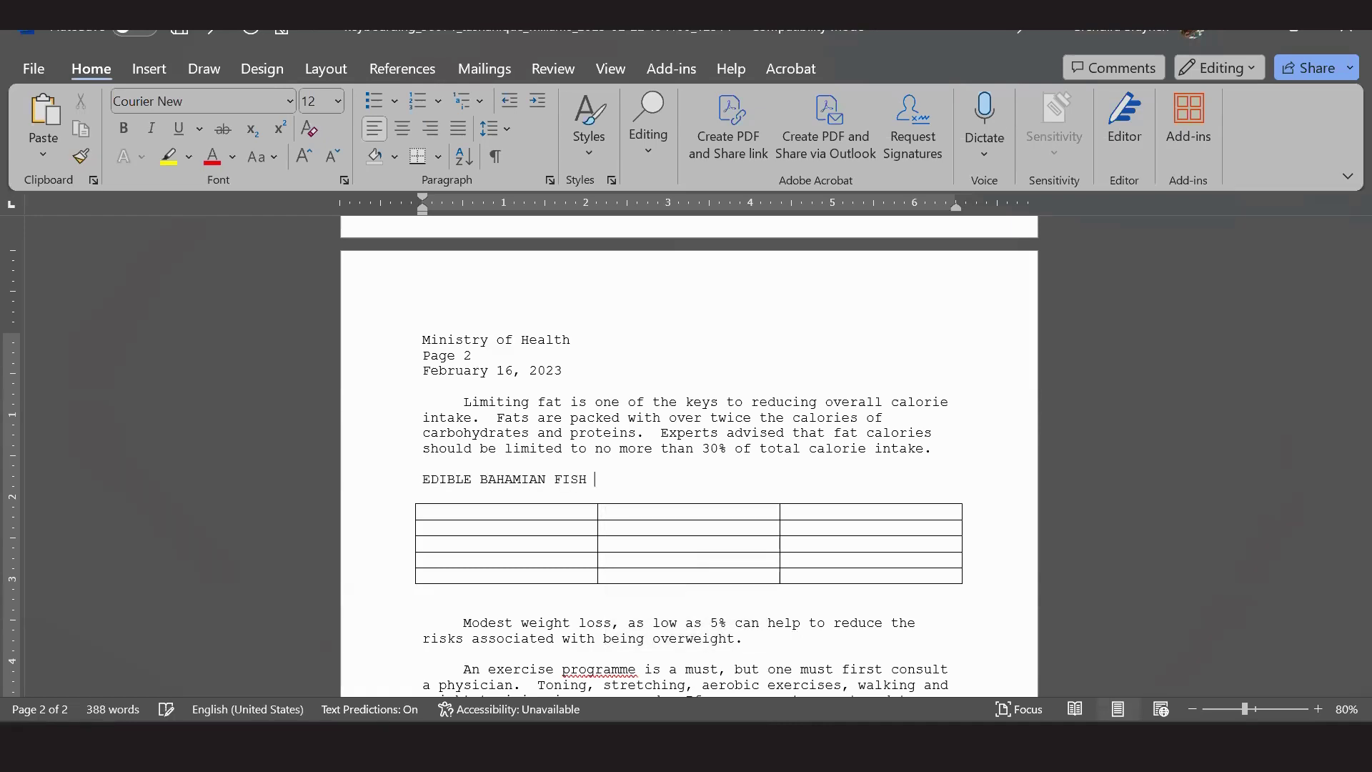
pyautogui.write('& SHELLFISH')
pyautogui.hotkey('alt', 'Tab')
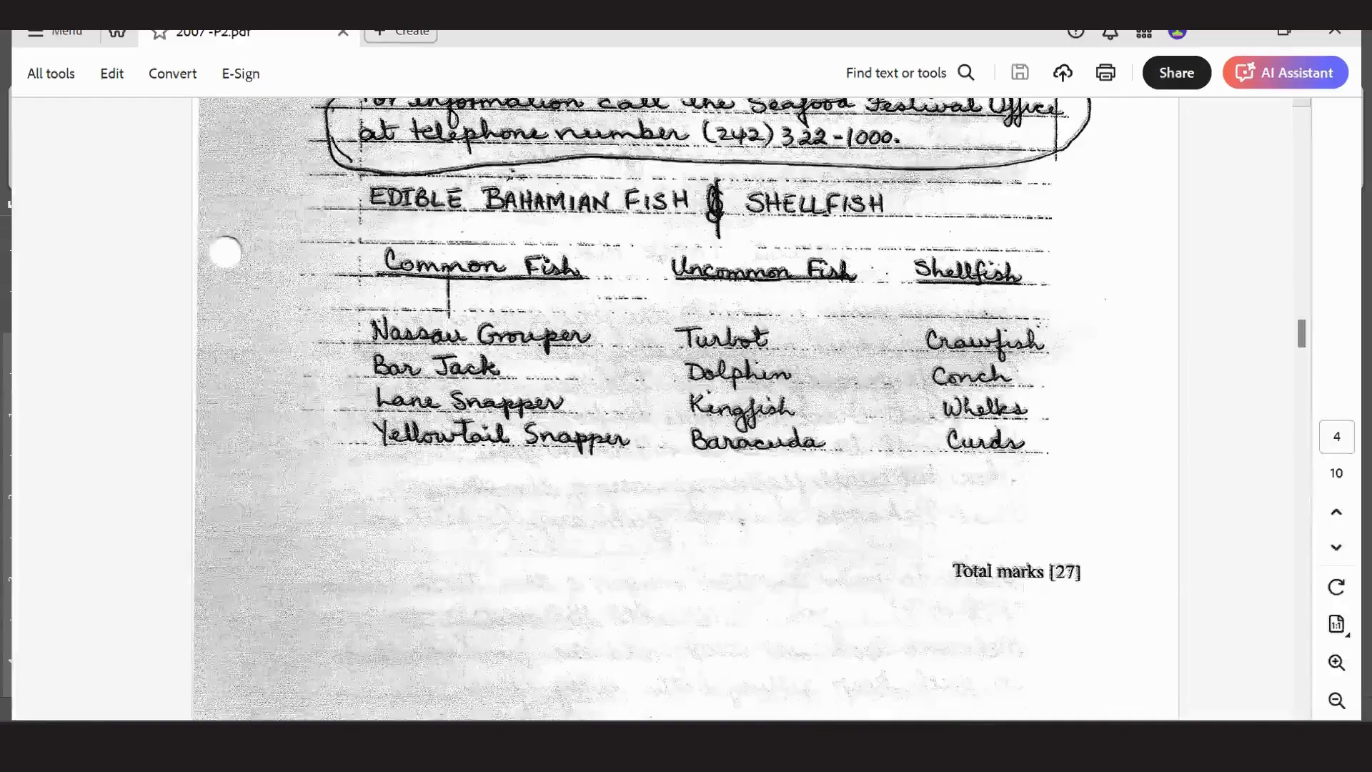
pyautogui.scroll(2, 906, 638)
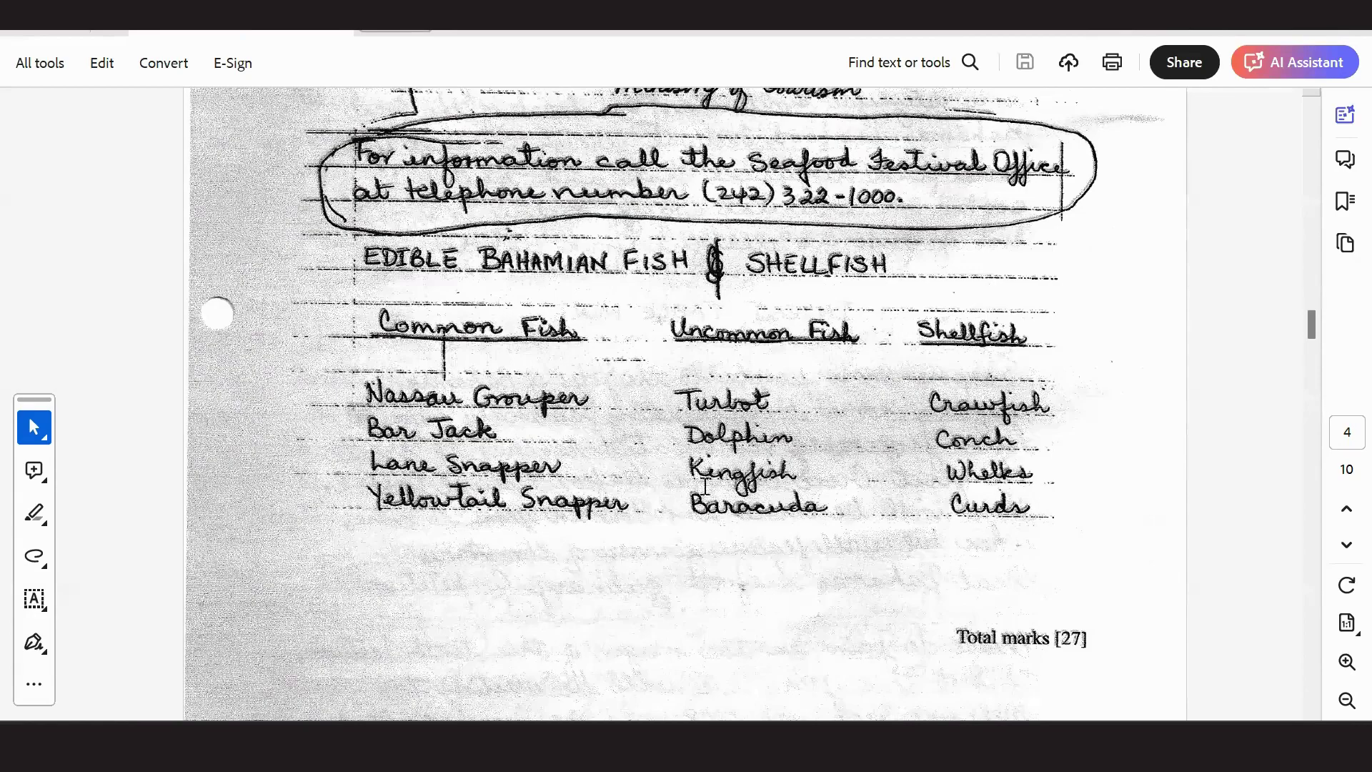
pyautogui.hotkey('alt', 'Tab')
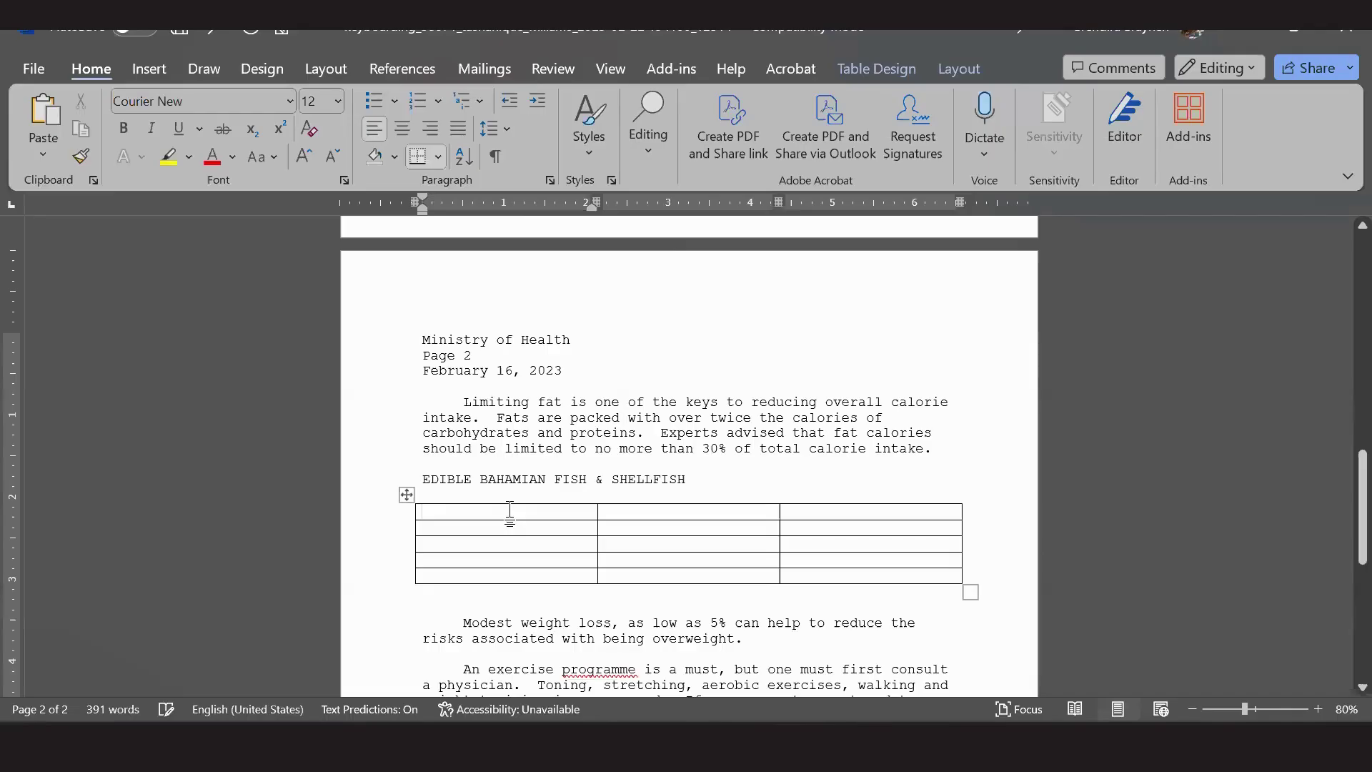
# Enter the headers Common Fish and Shellfish, and Grouper below Common Fish.
pyautogui.press('capslock')
pyautogui.write('Common Fish')
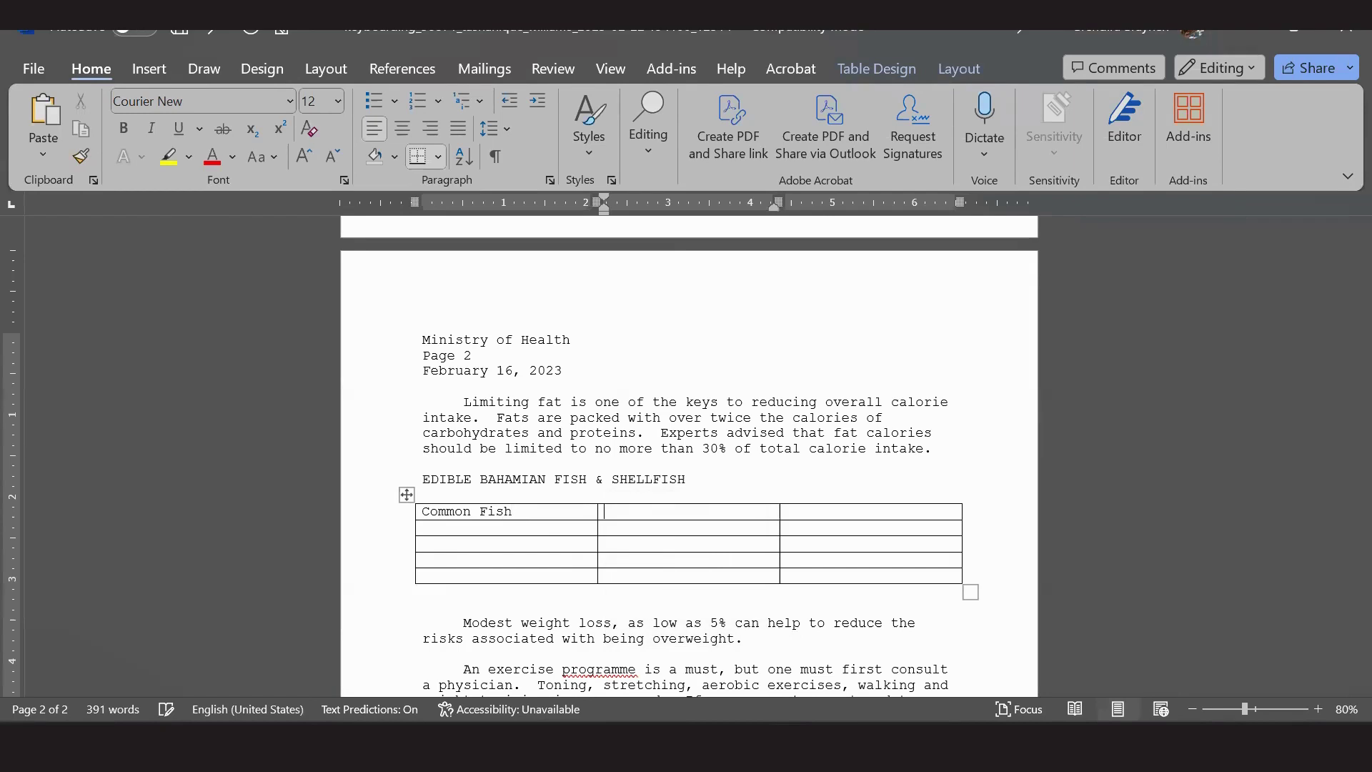
pyautogui.press('Tab')
pyautogui.write('Shellfish')
pyautogui.click(531, 536)
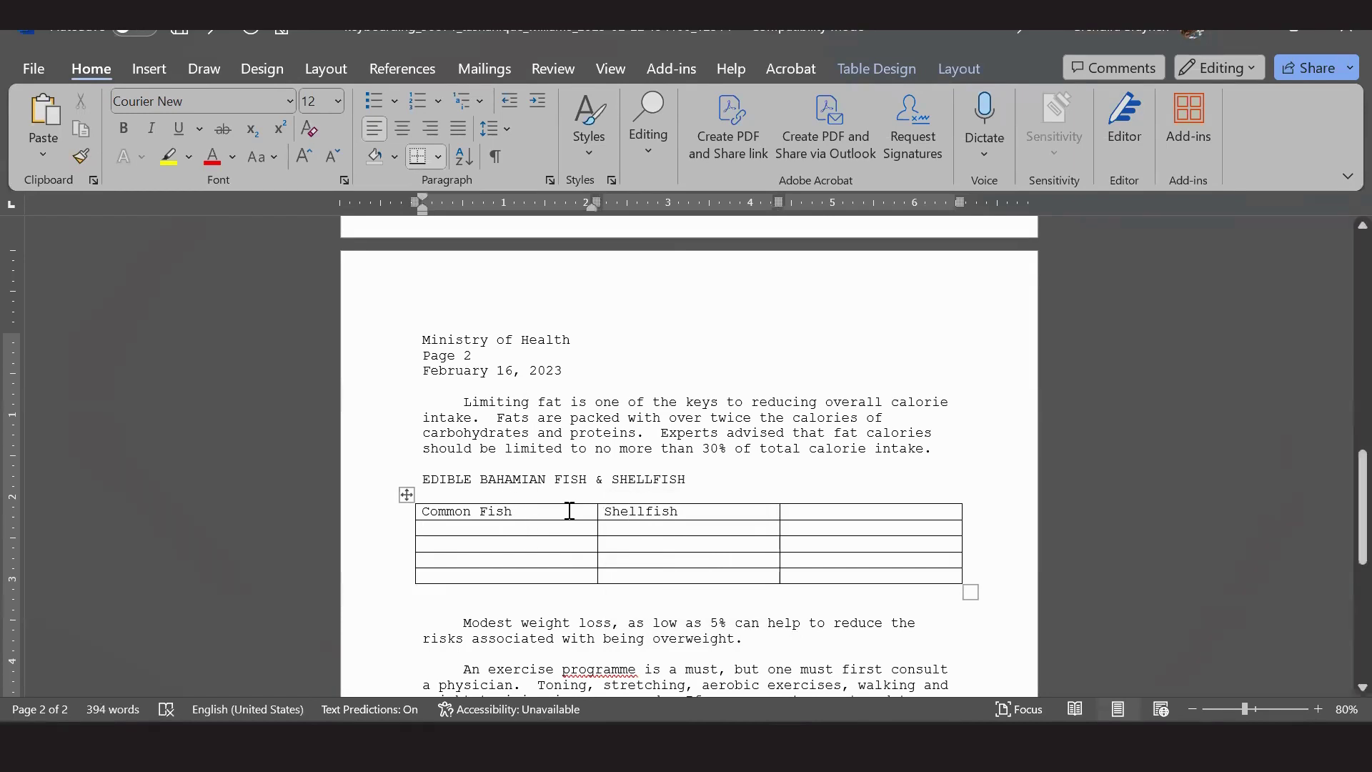
pyautogui.write('Gro')
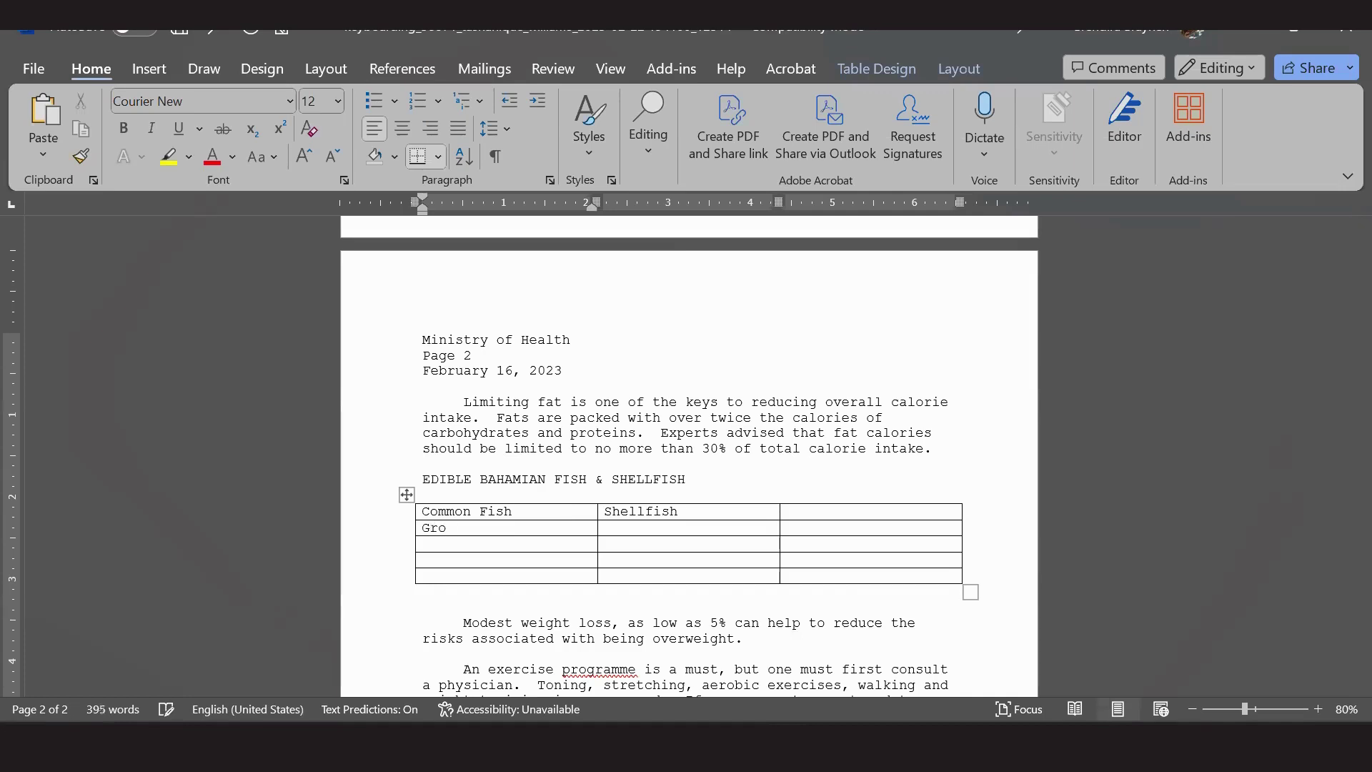
pyautogui.write('uper')
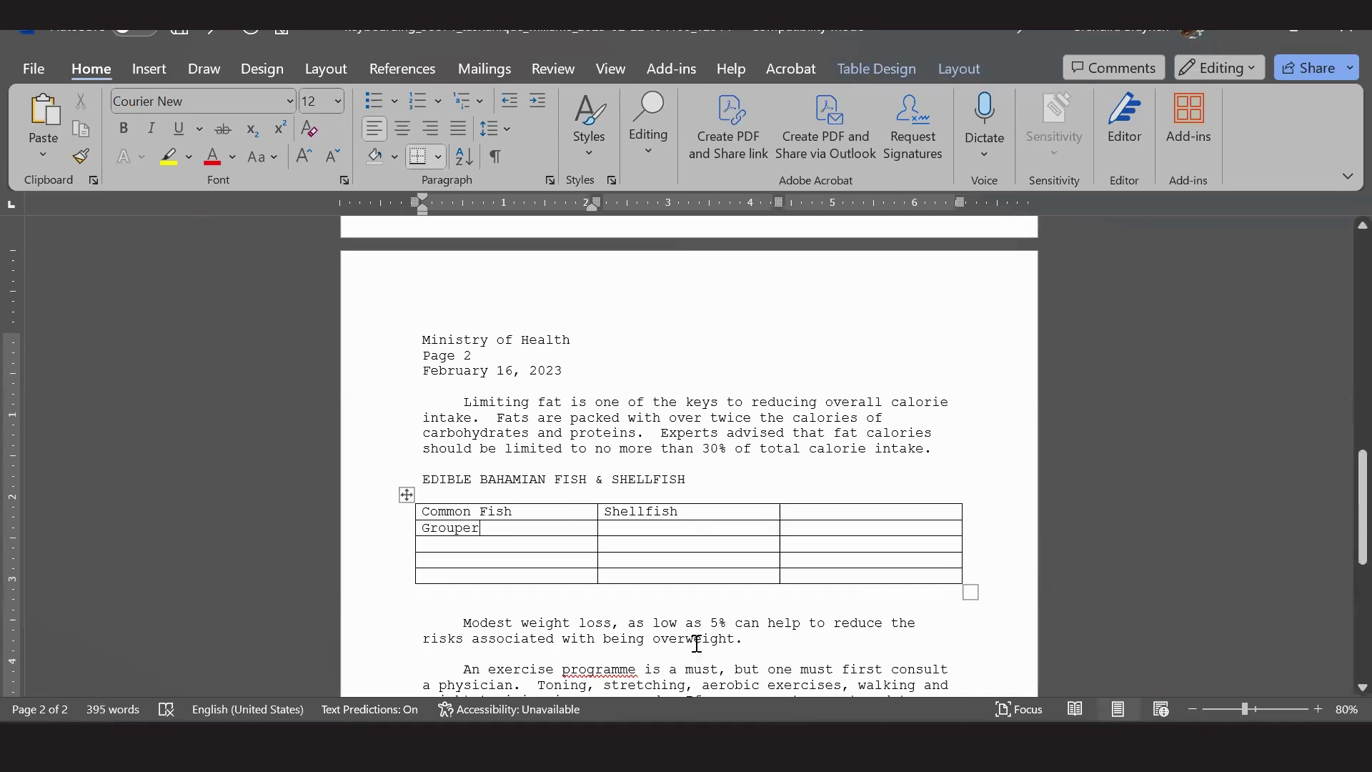
# Fill placeholder entries: 1 in the first column, and 4, 5, 6, 7 down the Shellfish column.
pyautogui.click(541, 541)
pyautogui.write('1')
pyautogui.press('Down')
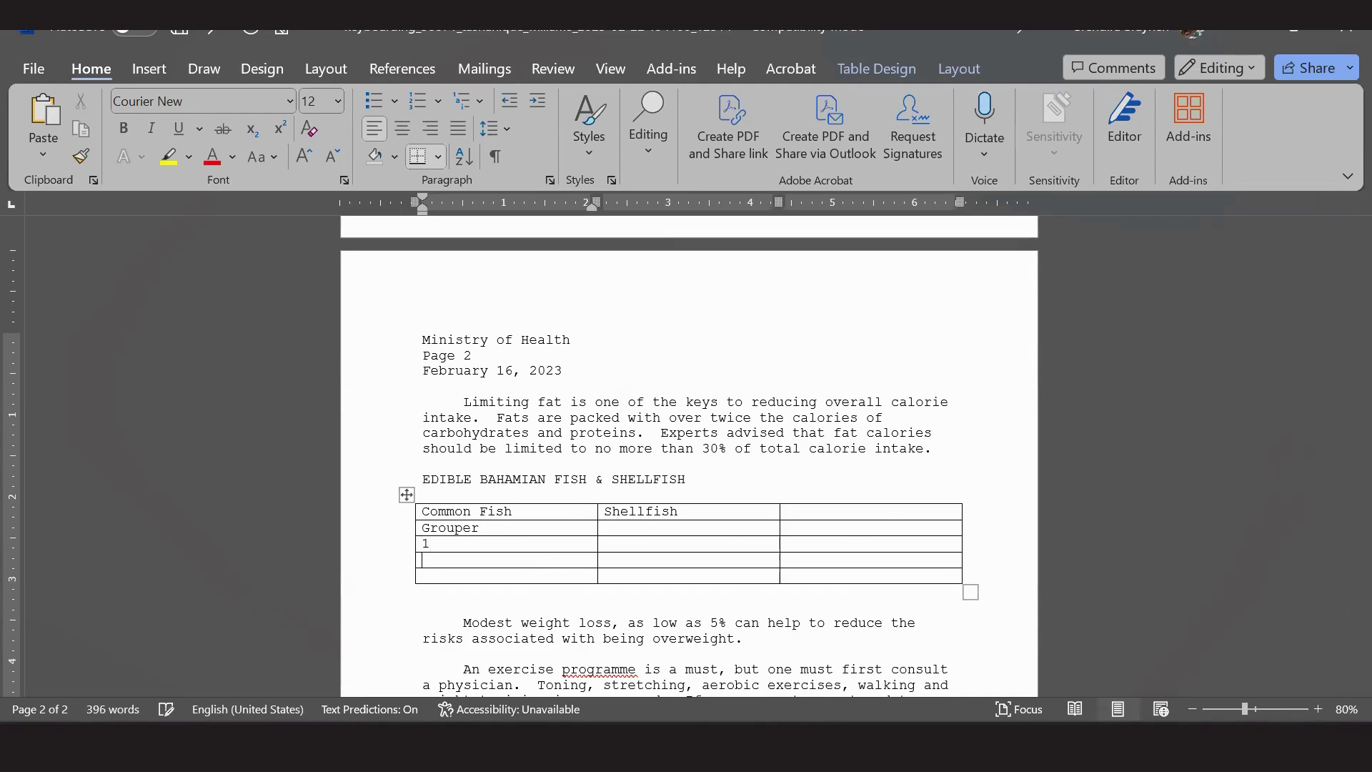
pyautogui.click(633, 528)
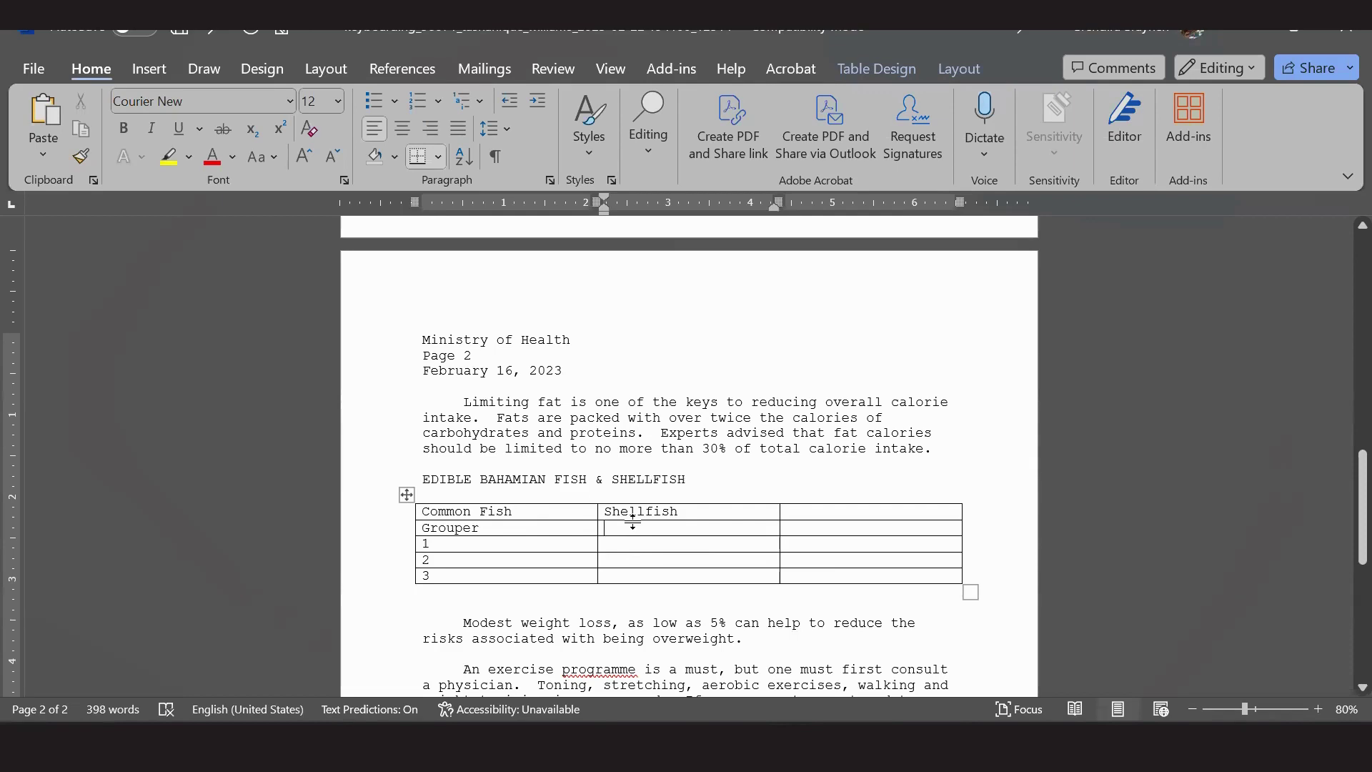
pyautogui.write('4')
pyautogui.press('Down')
pyautogui.write('5')
pyautogui.press('Down')
pyautogui.write('6')
pyautogui.press('Down')
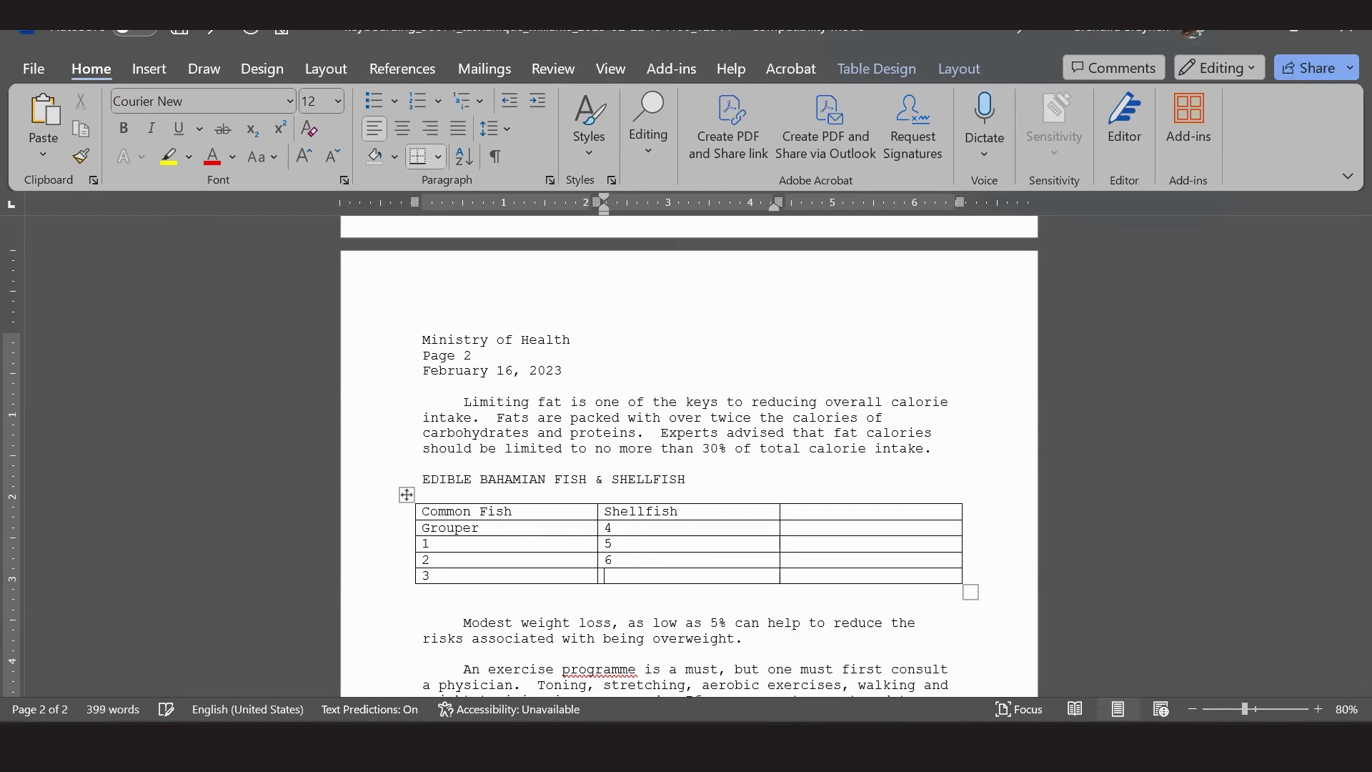
pyautogui.write('7')
# Put 8 and 9 in the third column and 'test' as its header, then show the PDF.
pyautogui.click(814, 525)
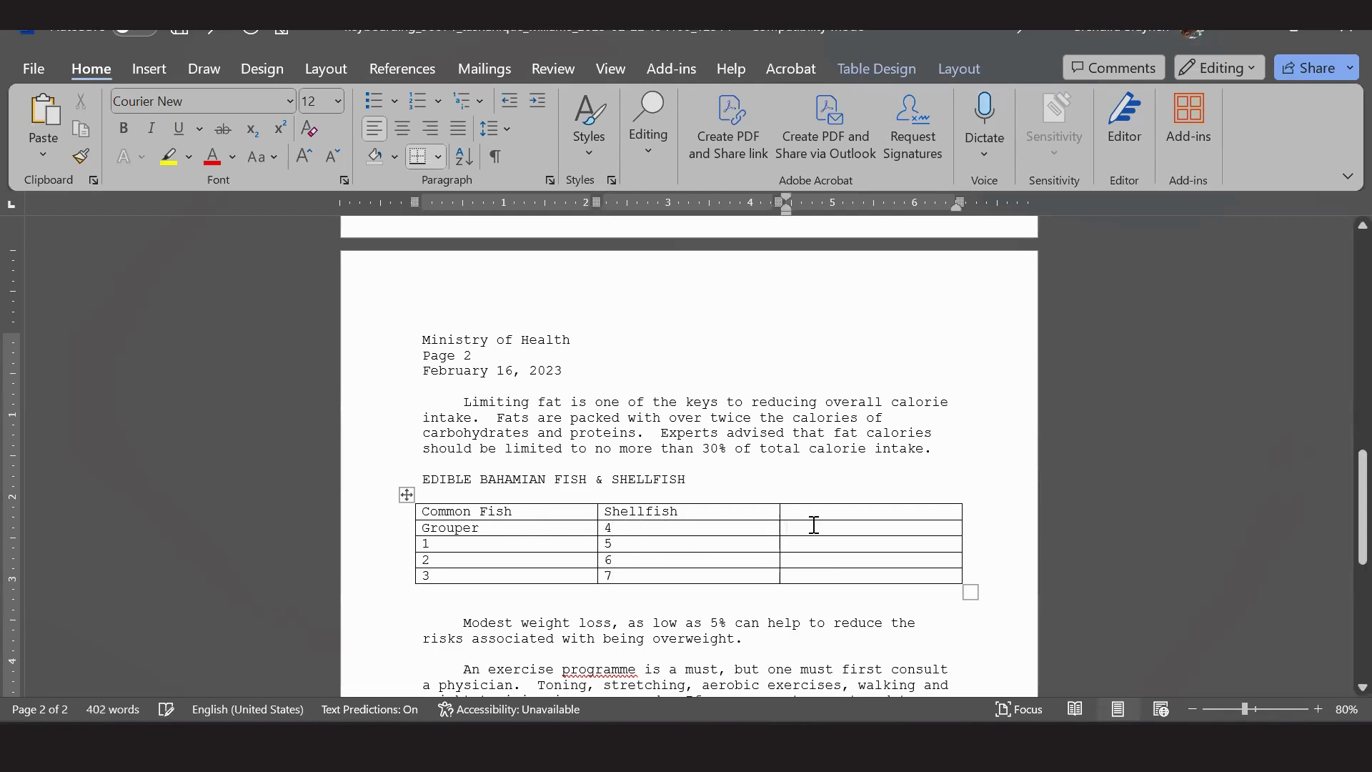
pyautogui.write('8')
pyautogui.press('Down')
pyautogui.write('9')
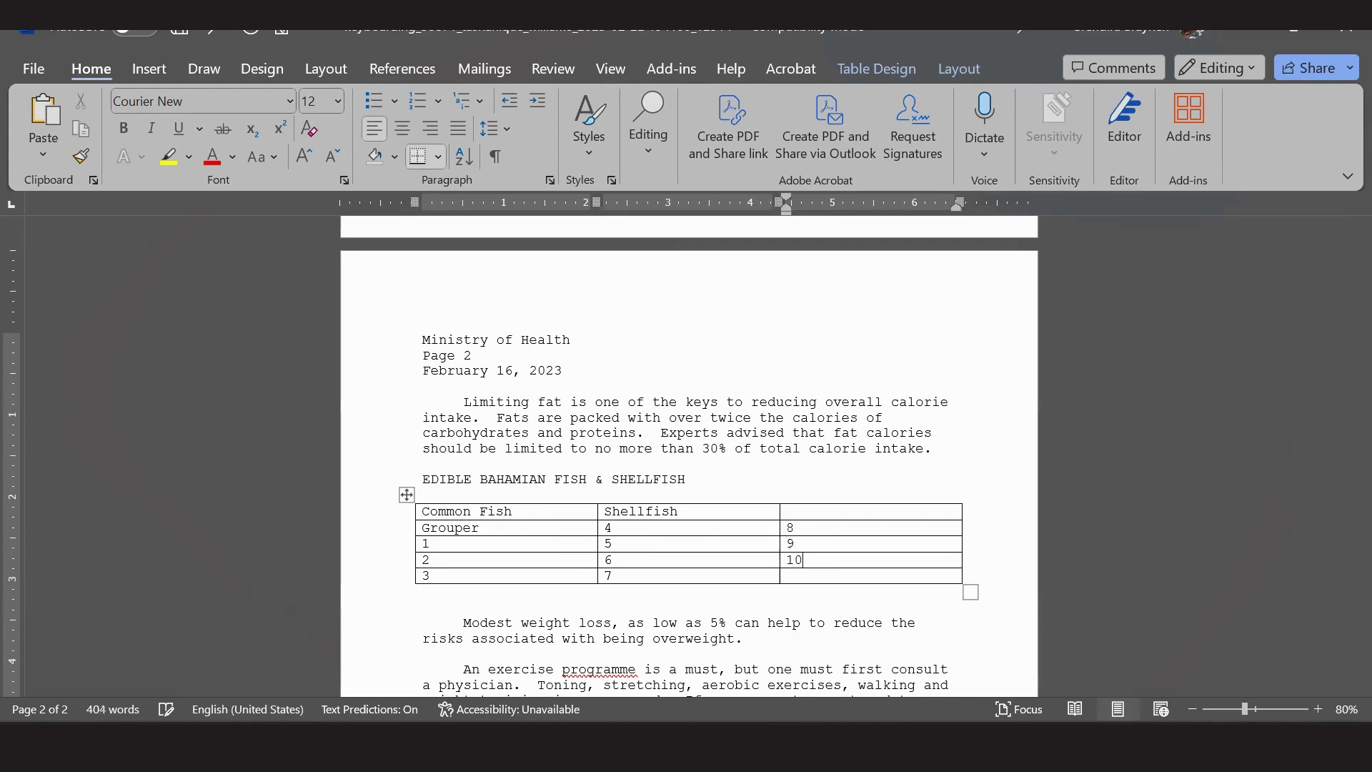
pyautogui.click(813, 512)
pyautogui.write('test')
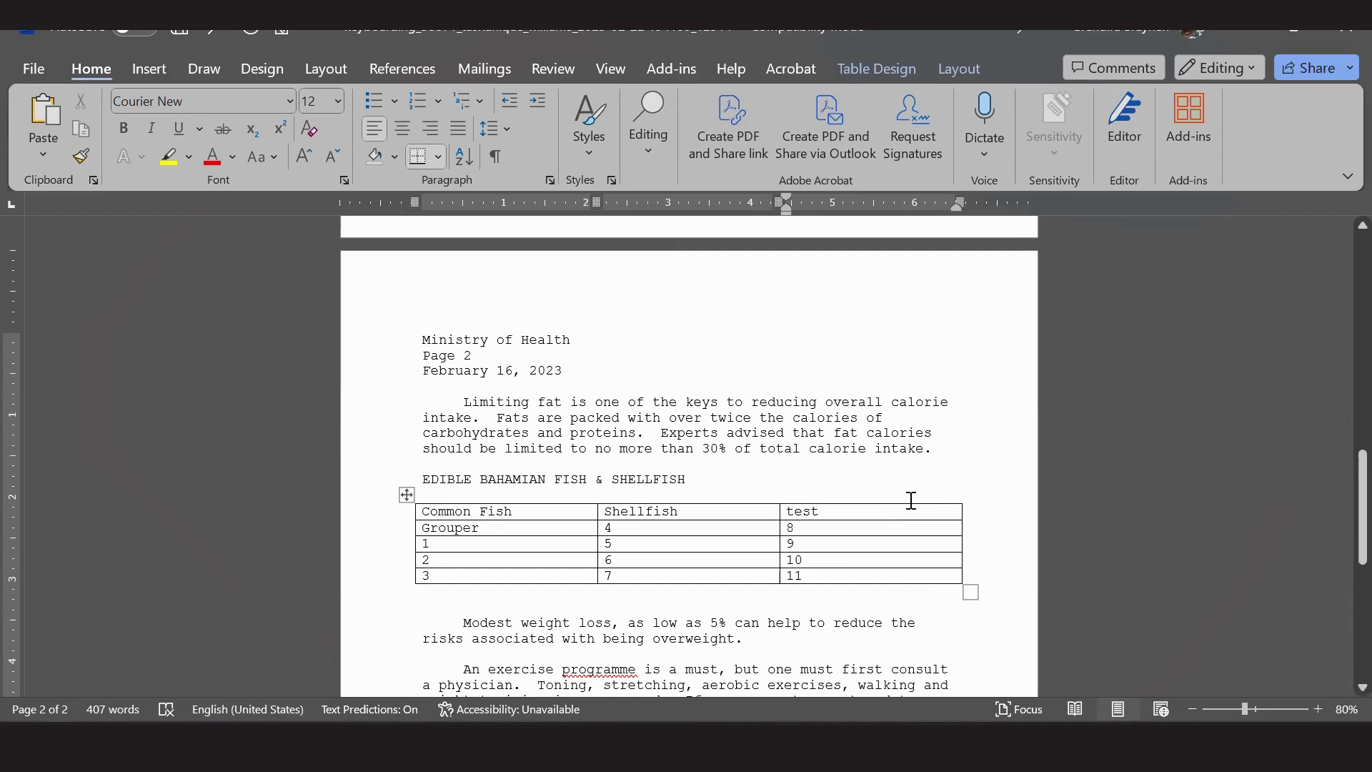
pyautogui.click(940, 743)
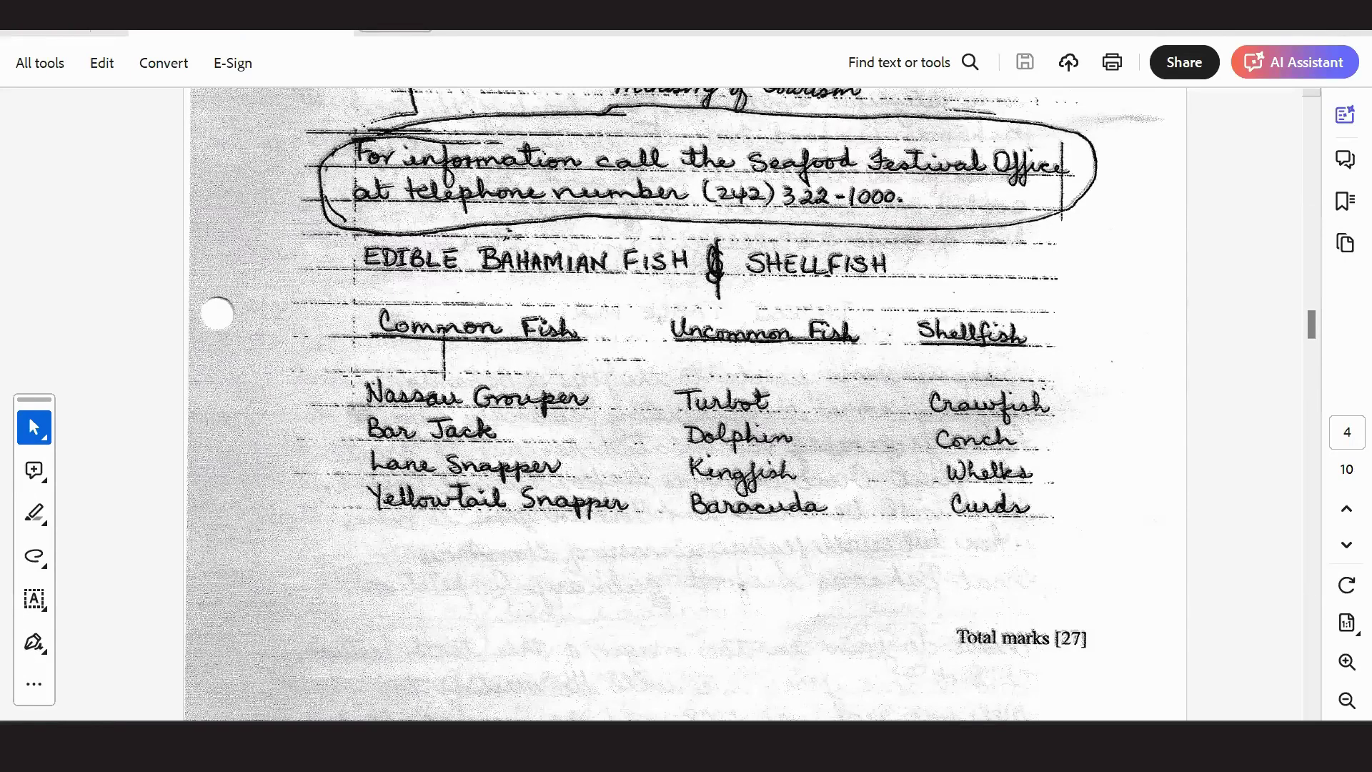
# Scroll between page 3 and the handwritten fish table on page 4, then return to Word.
pyautogui.scroll(10, 481, 326)
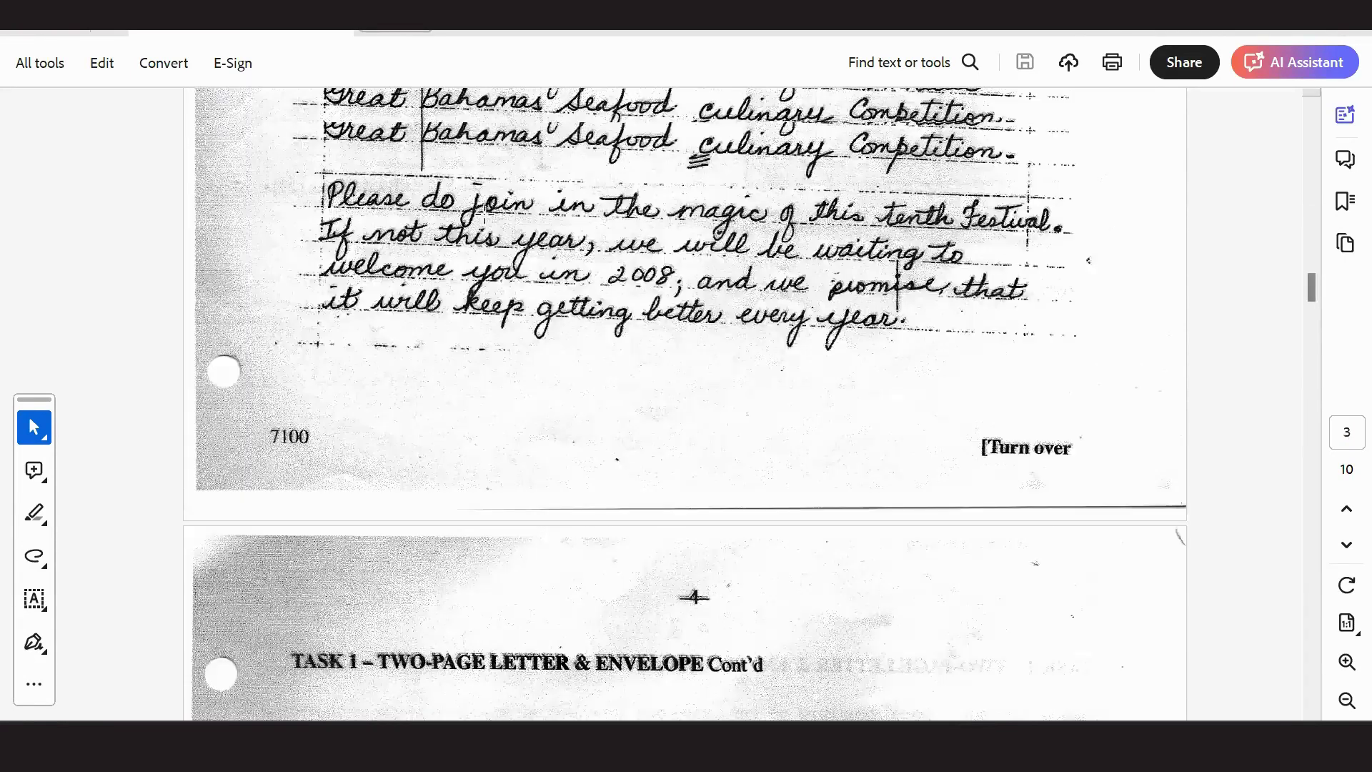
pyautogui.scroll(-10, 516, 376)
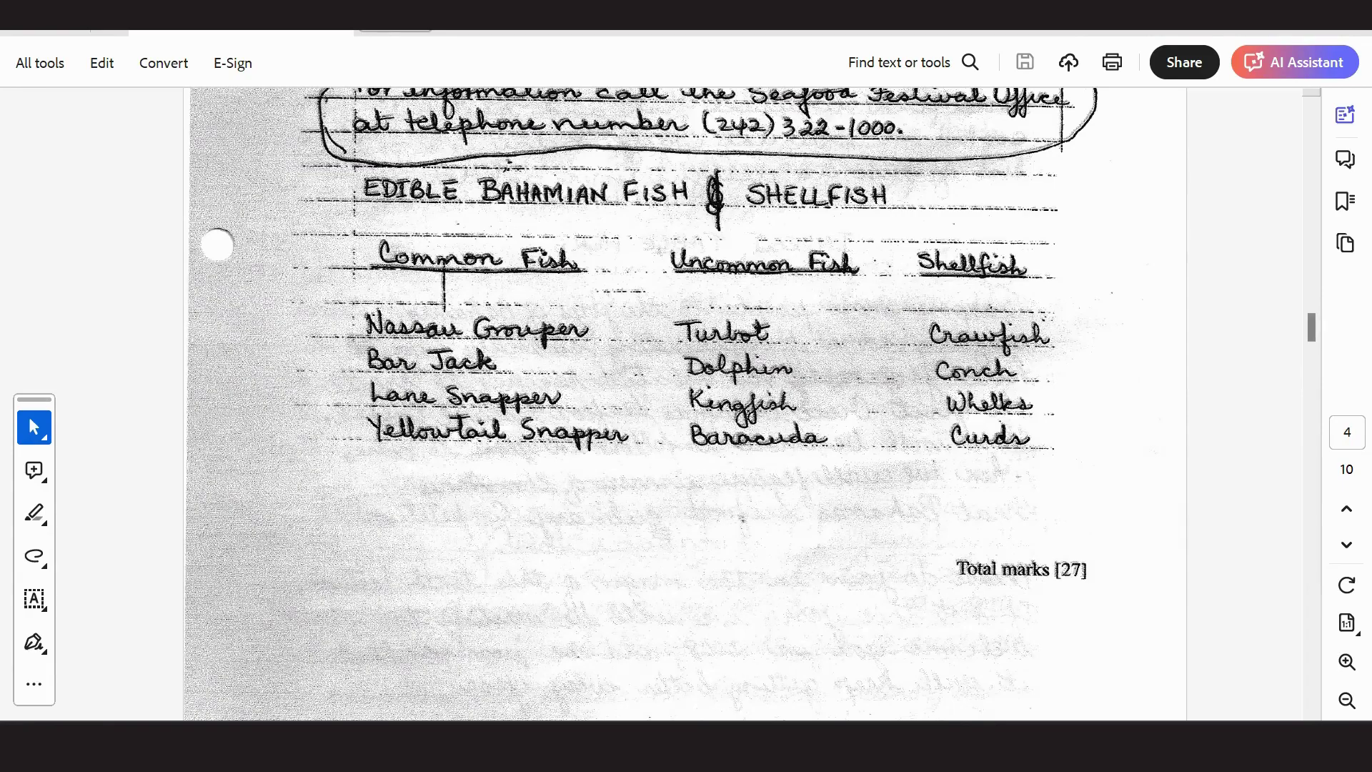
pyautogui.hotkey('alt', 'Tab')
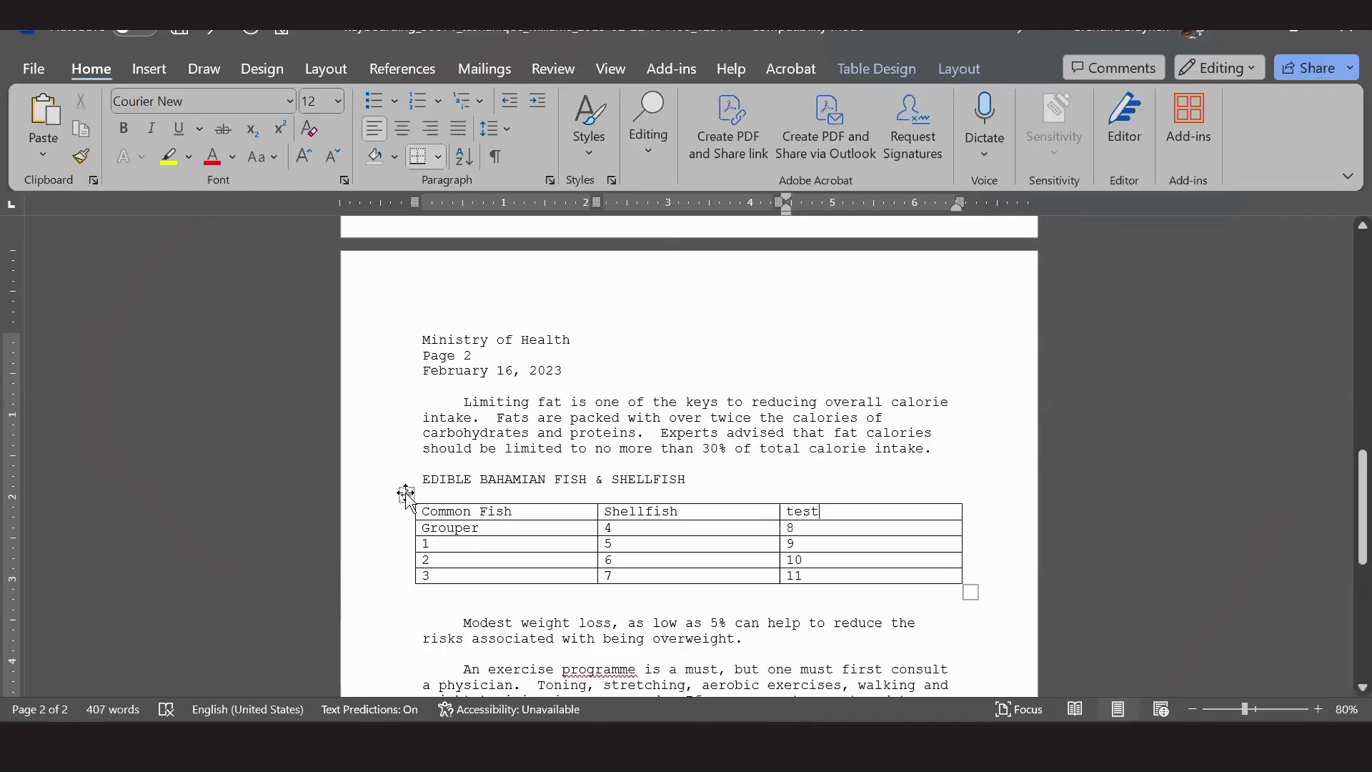
# Apply No Border to the entire fish table, then switch to the exam PDF to compare.
pyautogui.click(406, 493)
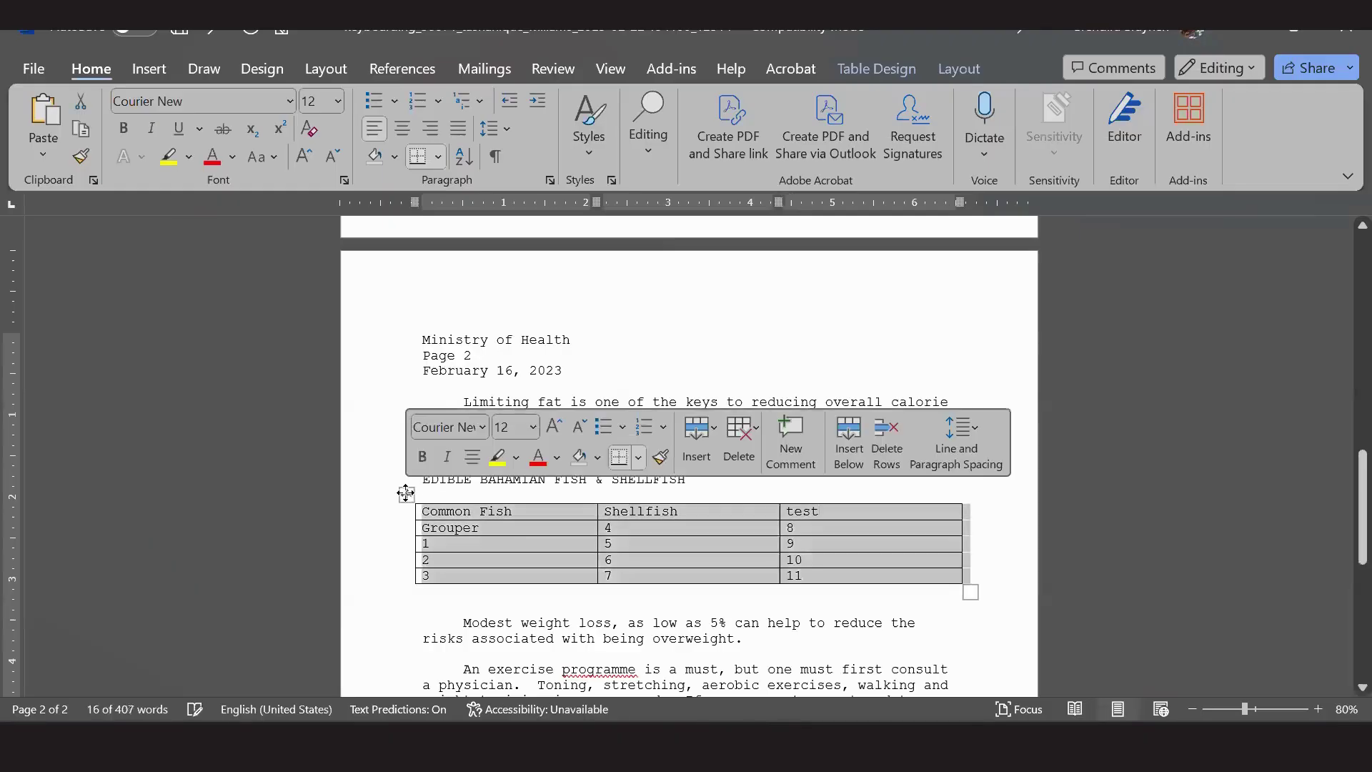
pyautogui.click(639, 458)
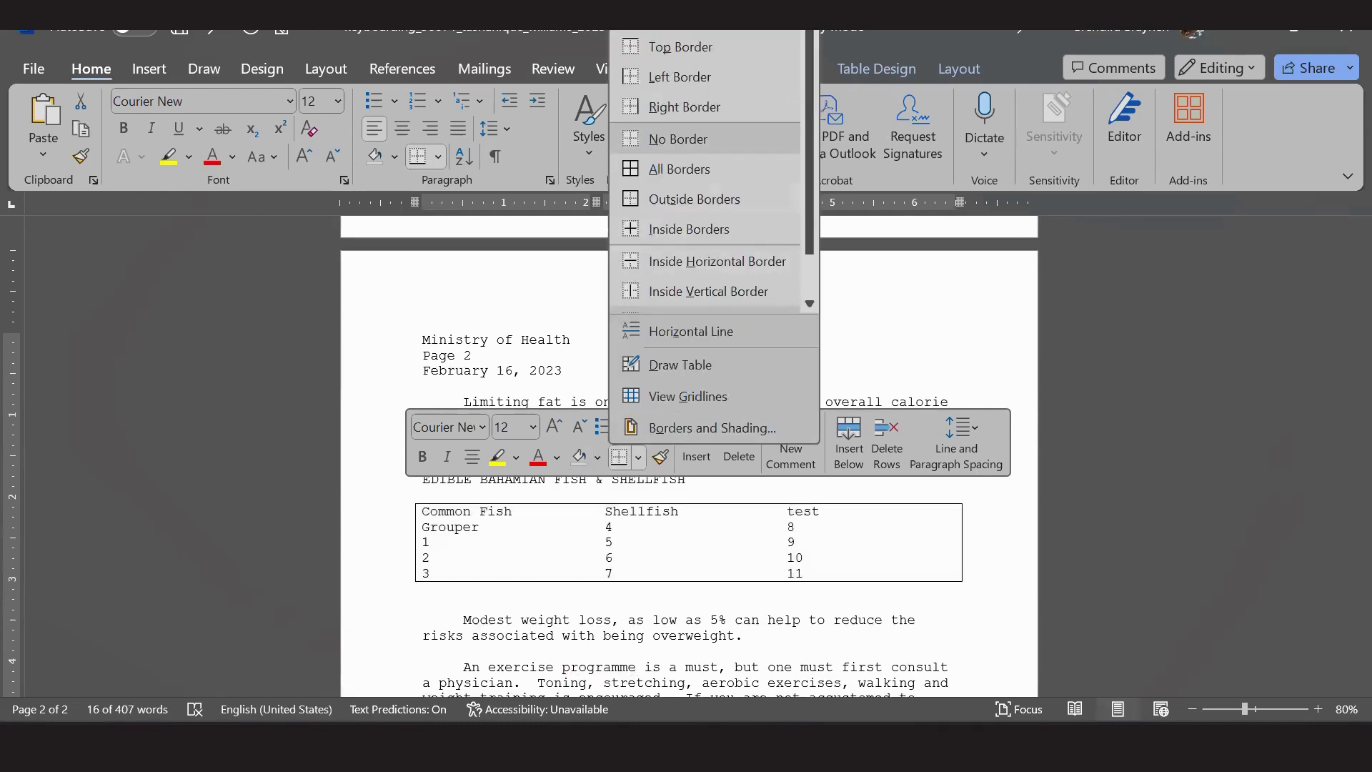
pyautogui.click(680, 138)
pyautogui.click(851, 592)
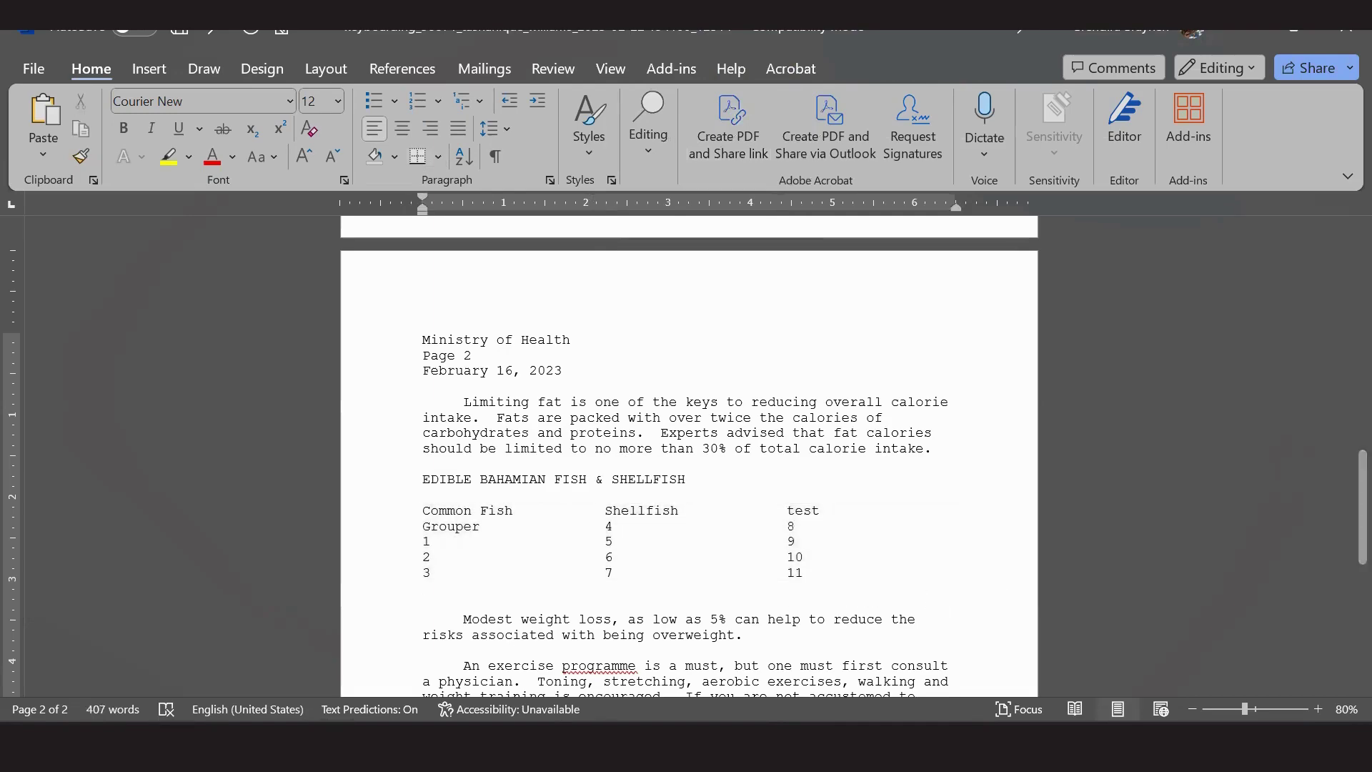
pyautogui.hotkey('alt', 'Tab')
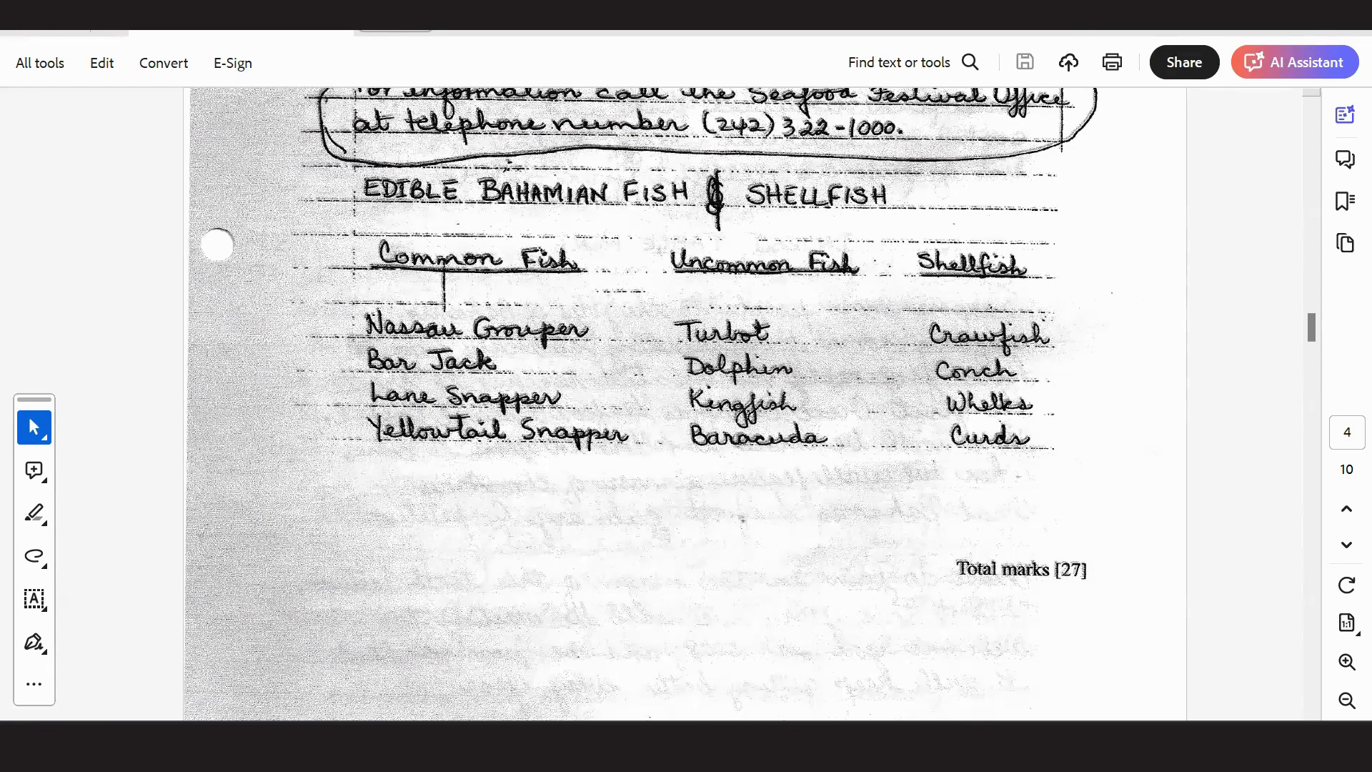
# Leave the Acrobat fish list and return to the Word letter showing the fish table.
pyautogui.moveTo(883, 747)
pyautogui.hotkey('alt', 'Tab')
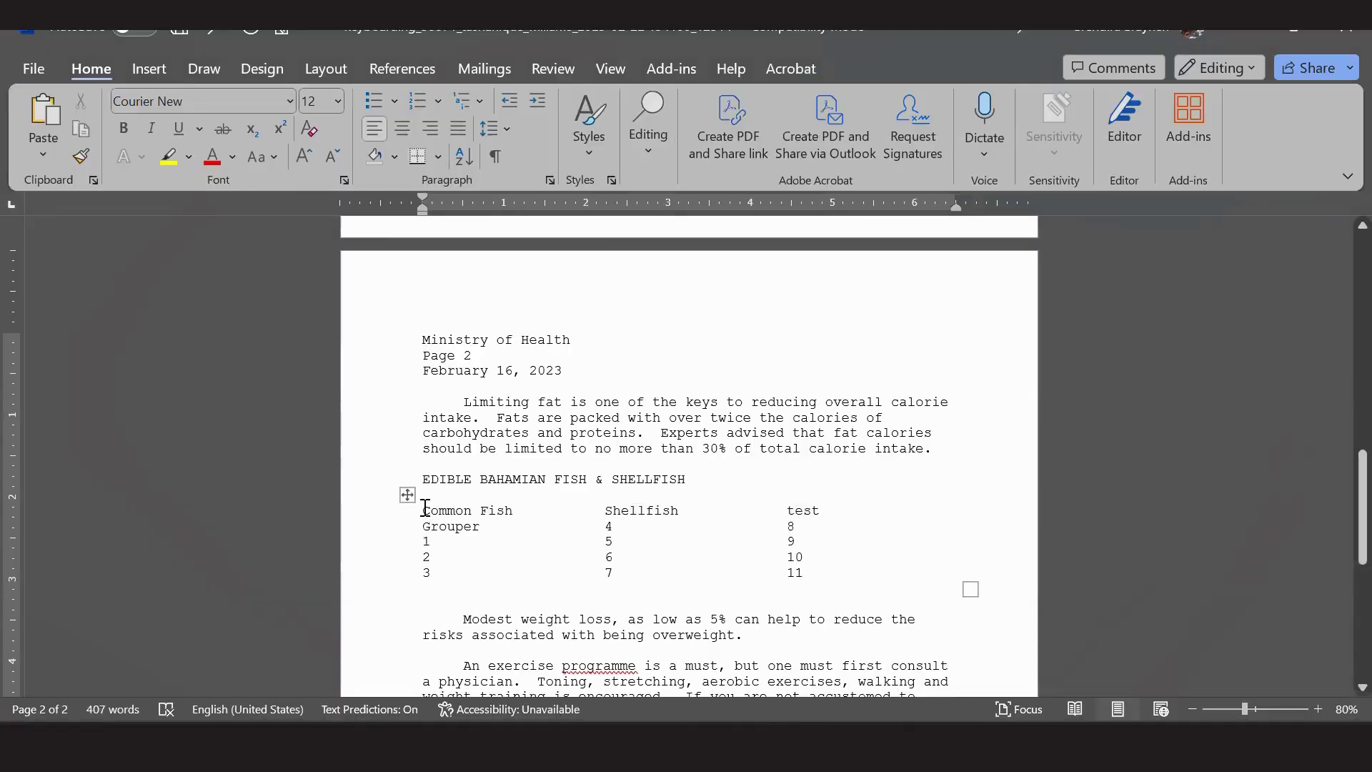
# Center and underline the Common Fish, Shellfish and test headings, then switch to Acrobat.
pyautogui.moveTo(424, 509); pyautogui.dragTo(867, 517)
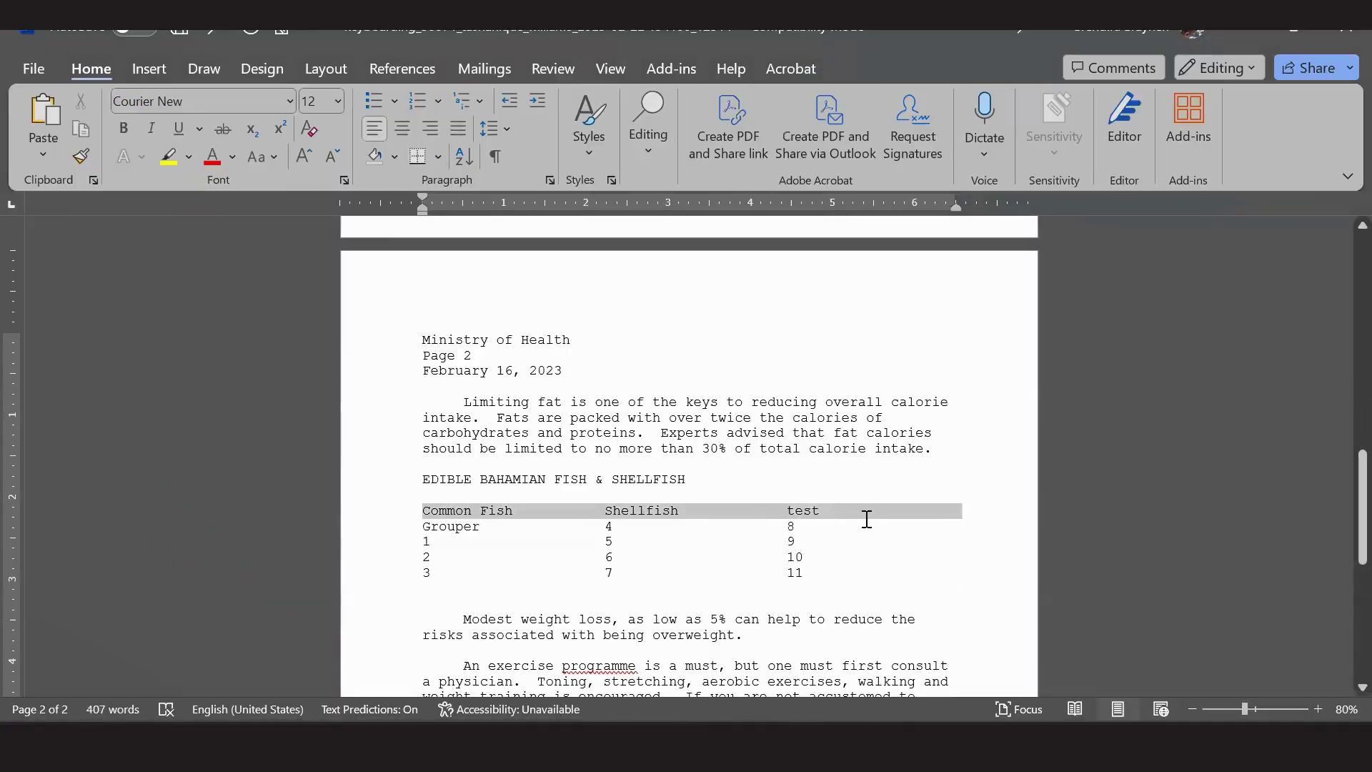
pyautogui.click(410, 130)
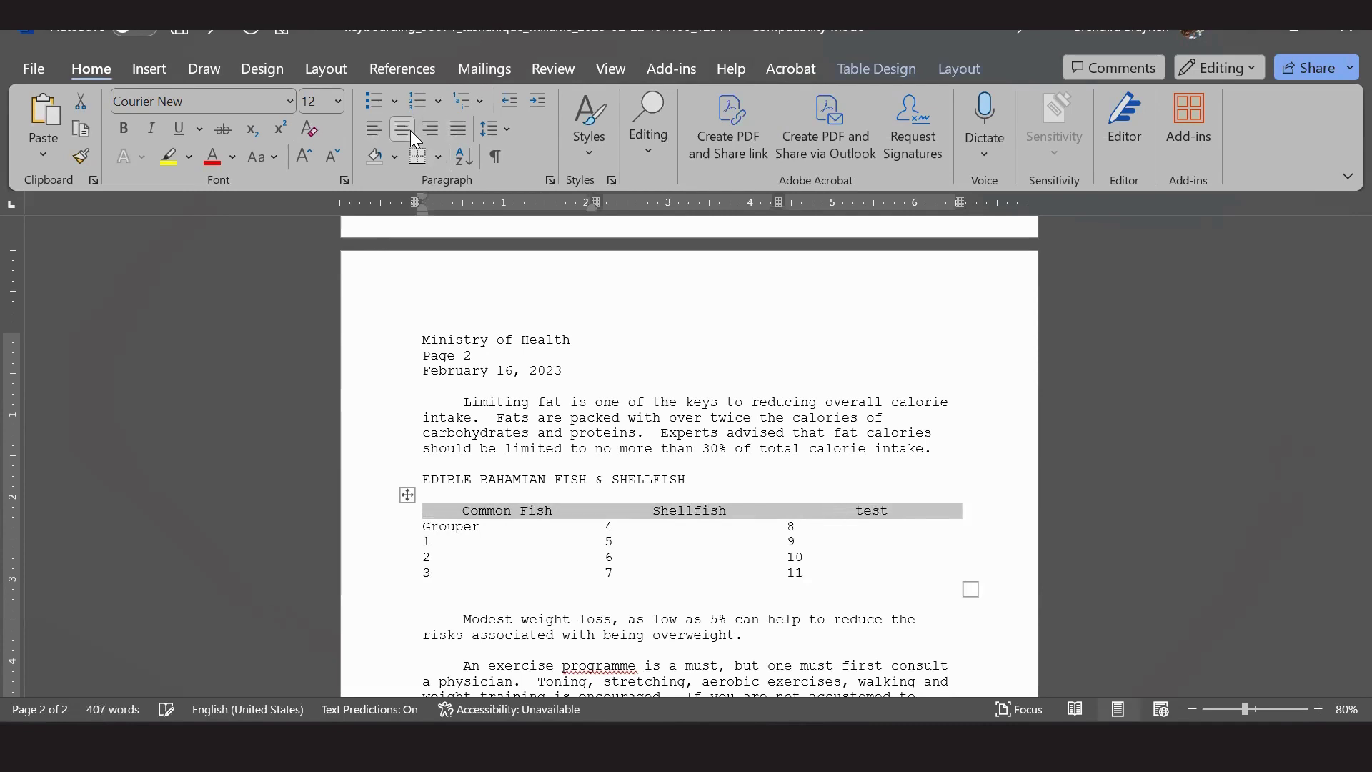
pyautogui.click(181, 133)
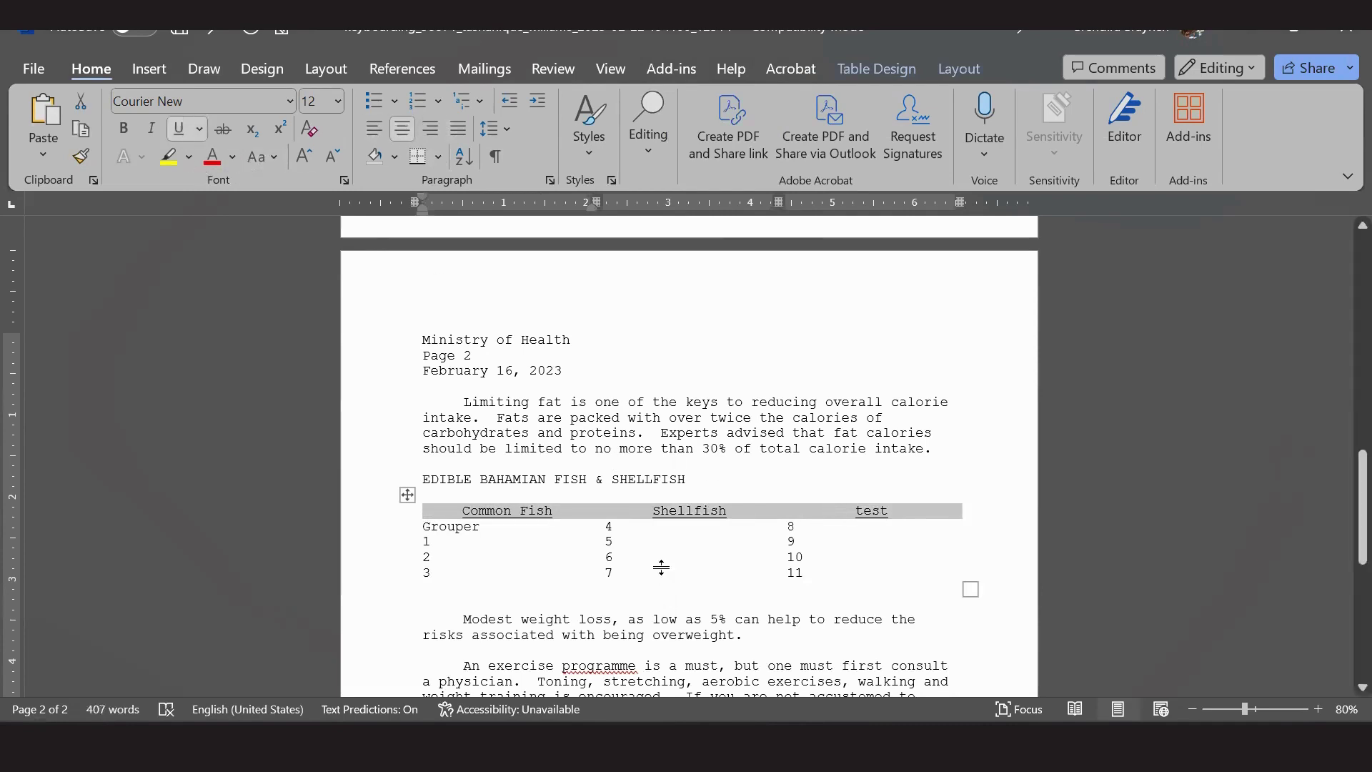
pyautogui.click(722, 430)
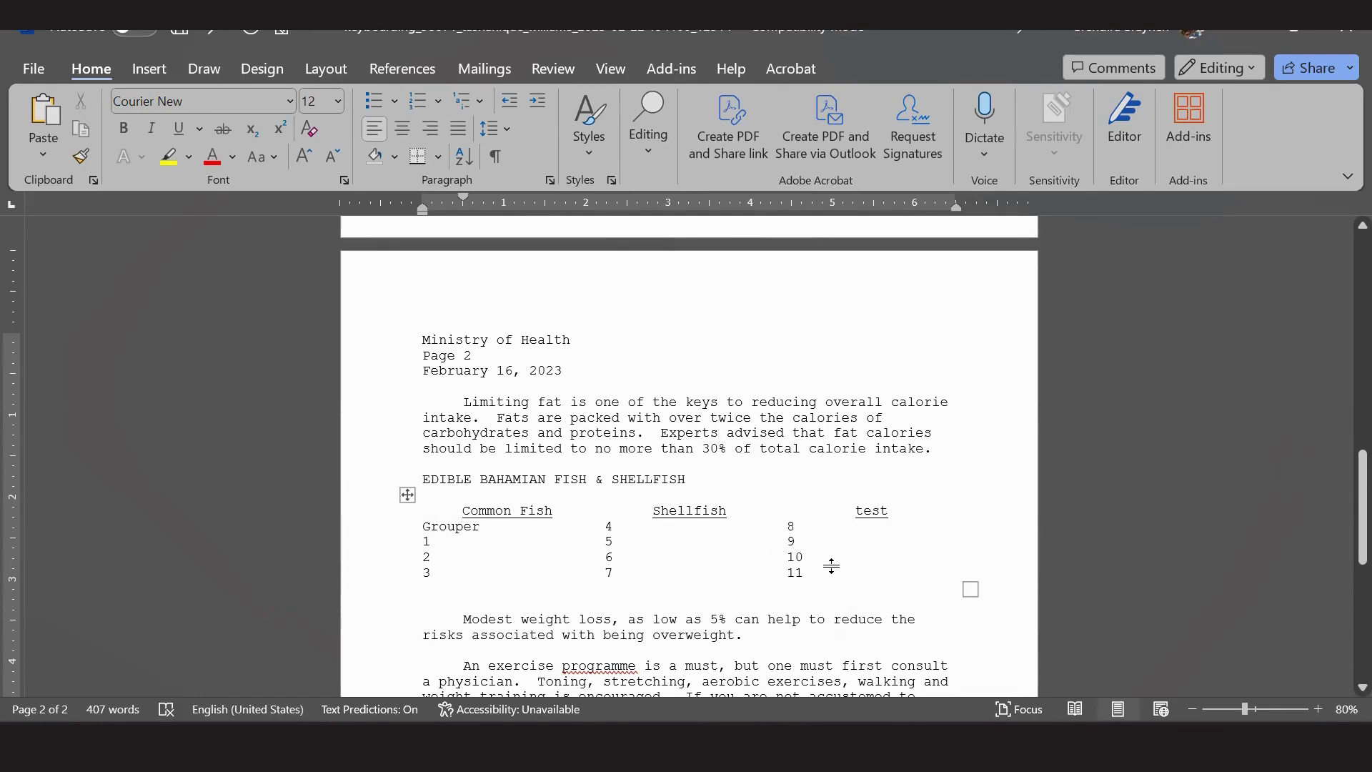
pyautogui.click(972, 750)
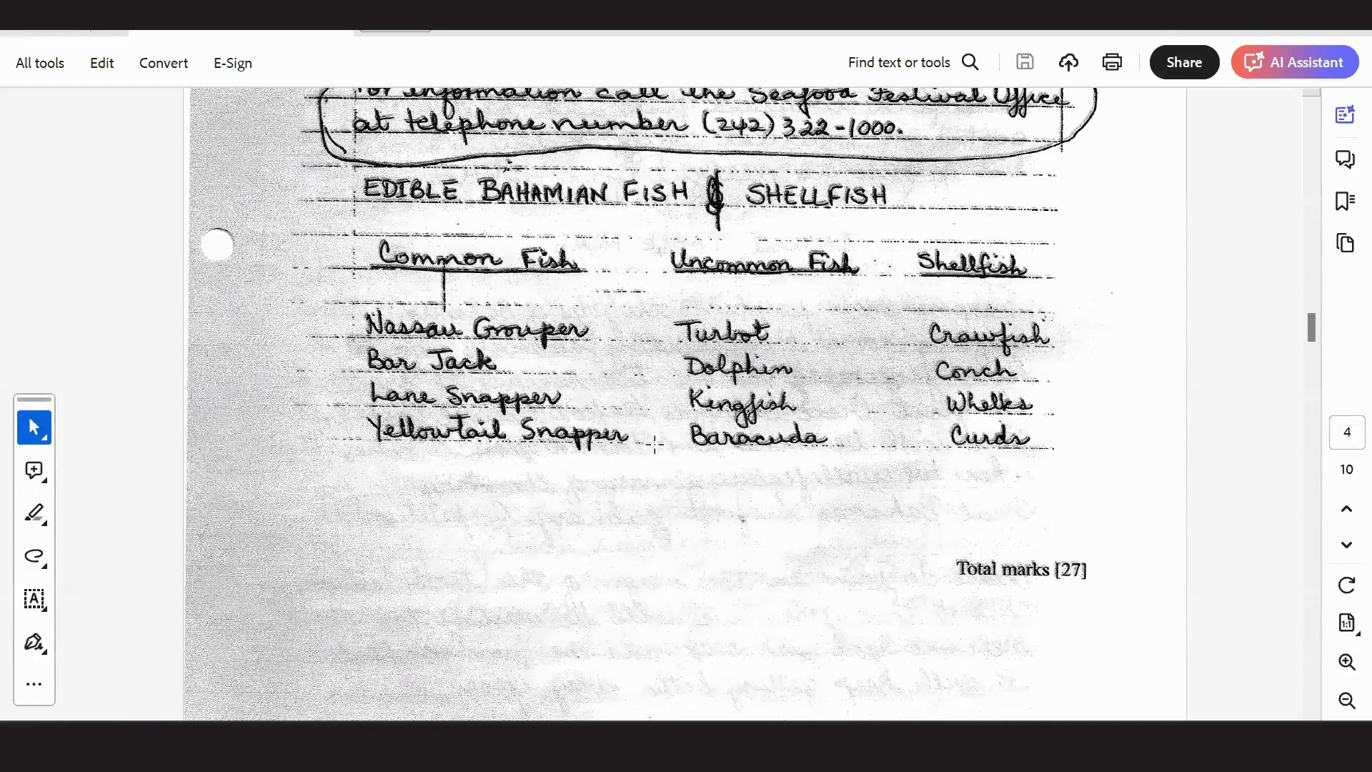
# Scroll the scan up to page 2's Task 1 directions, then switch back to Word.
pyautogui.scroll(4, 655, 441)
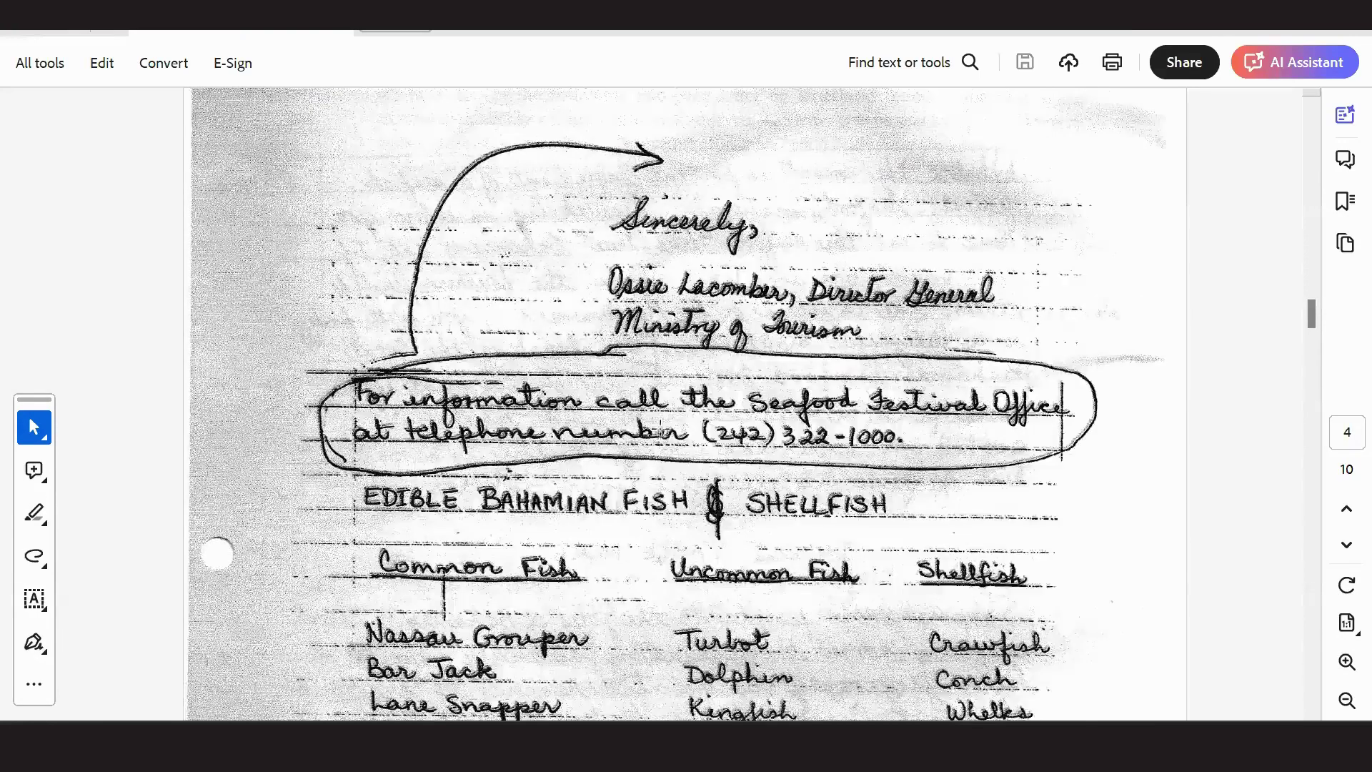
pyautogui.scroll(10, 659, 429)
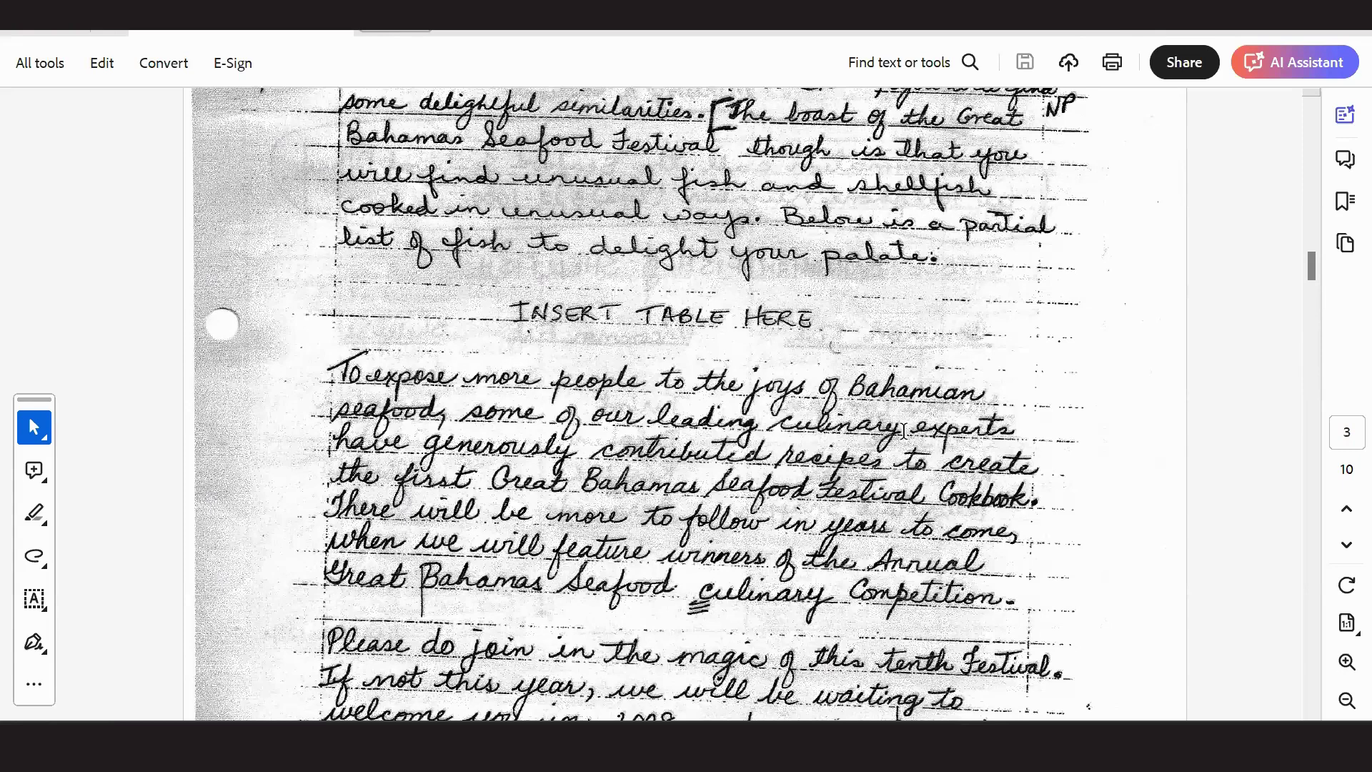
pyautogui.scroll(15, 904, 429)
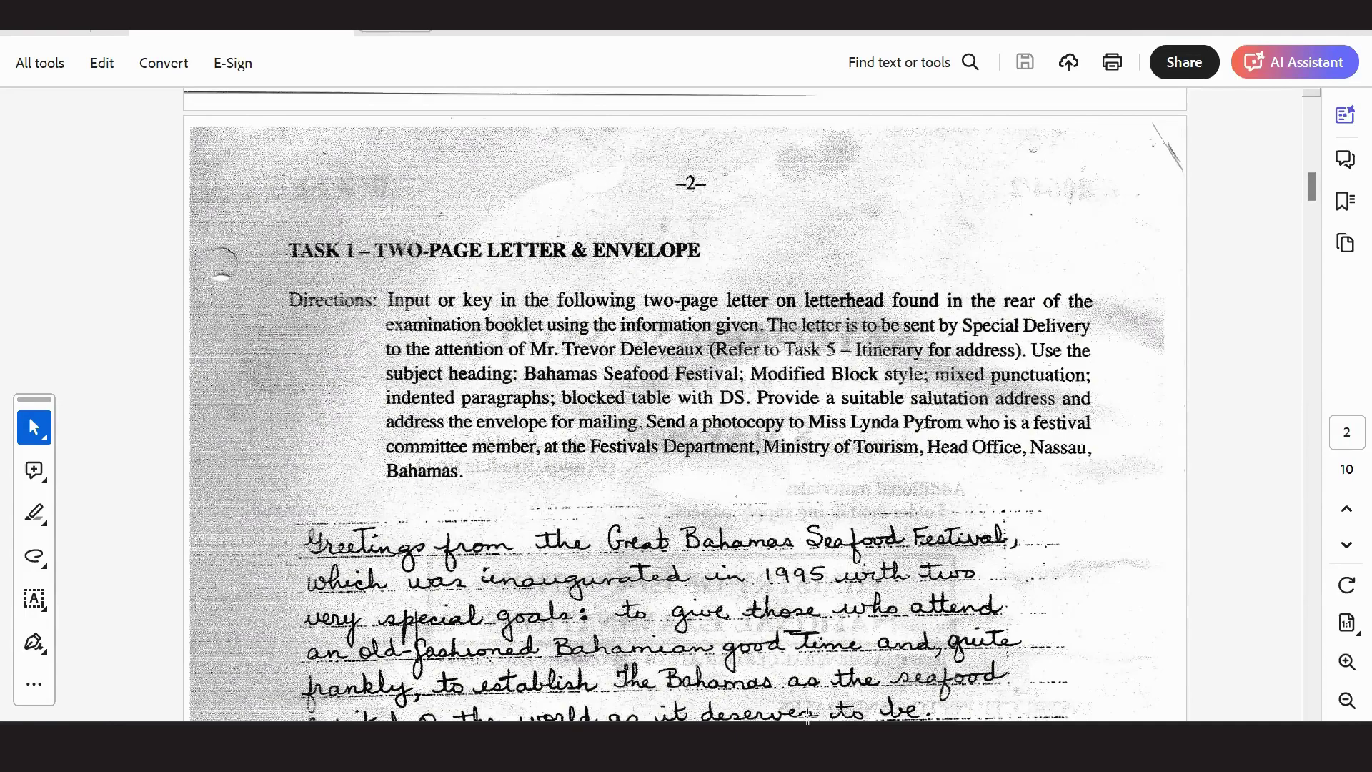
pyautogui.hotkey('alt', 'Tab')
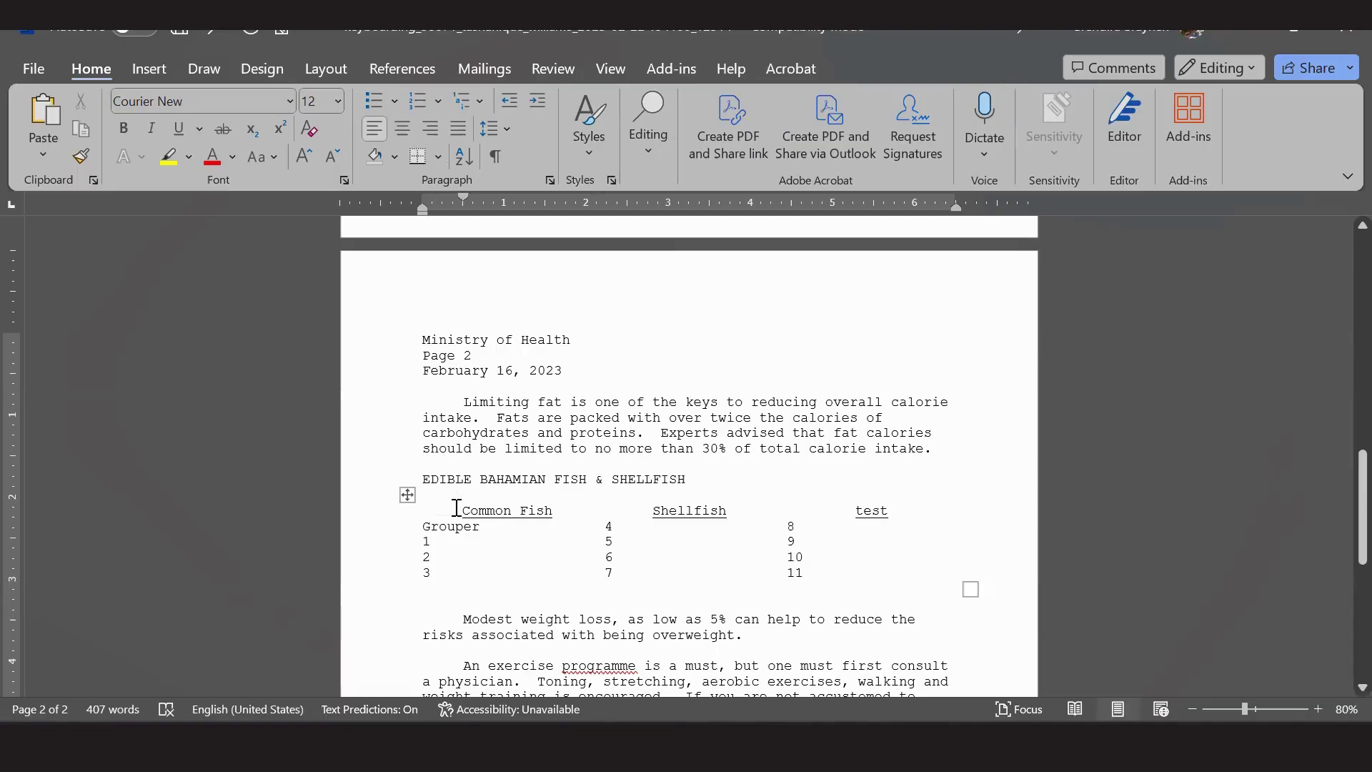
# Left-align the Common Fish, Shellfish and test header row.
pyautogui.moveTo(463, 510); pyautogui.dragTo(828, 514)
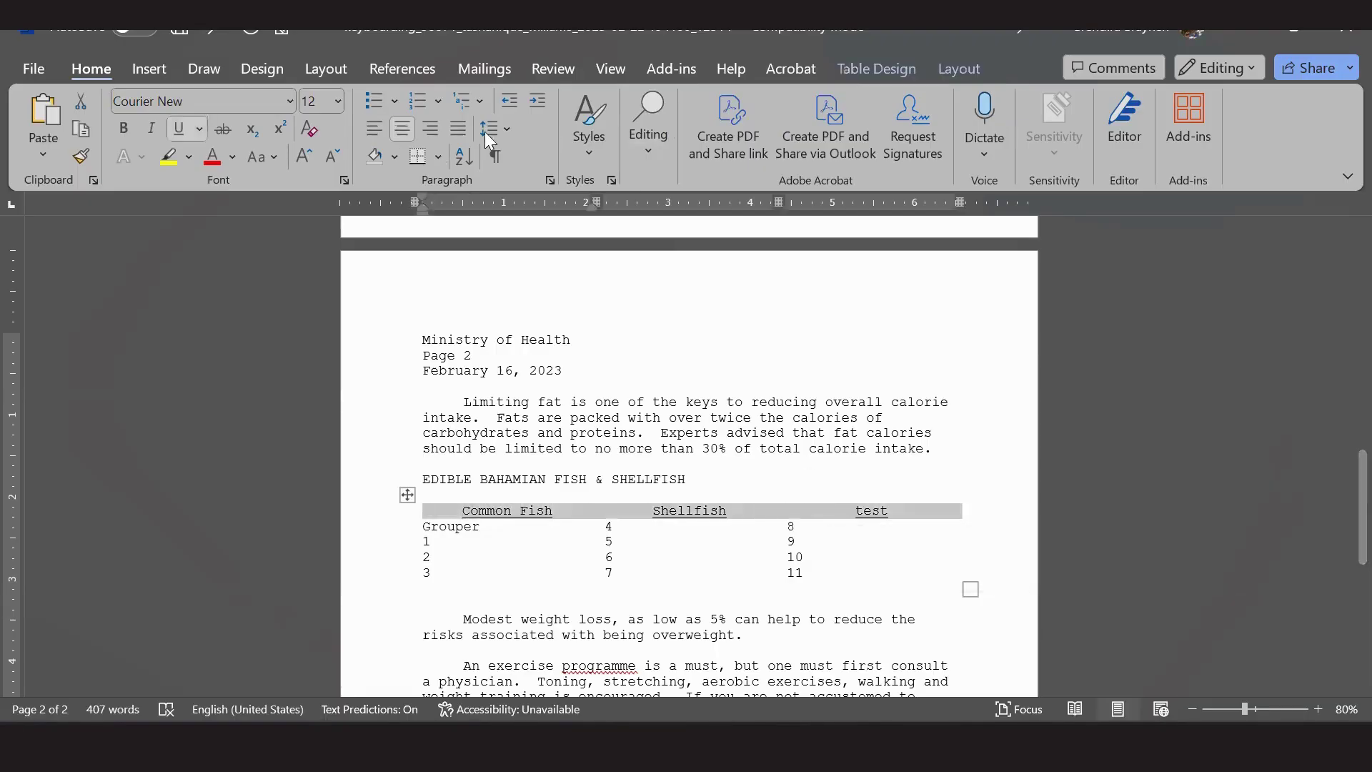
pyautogui.click(377, 132)
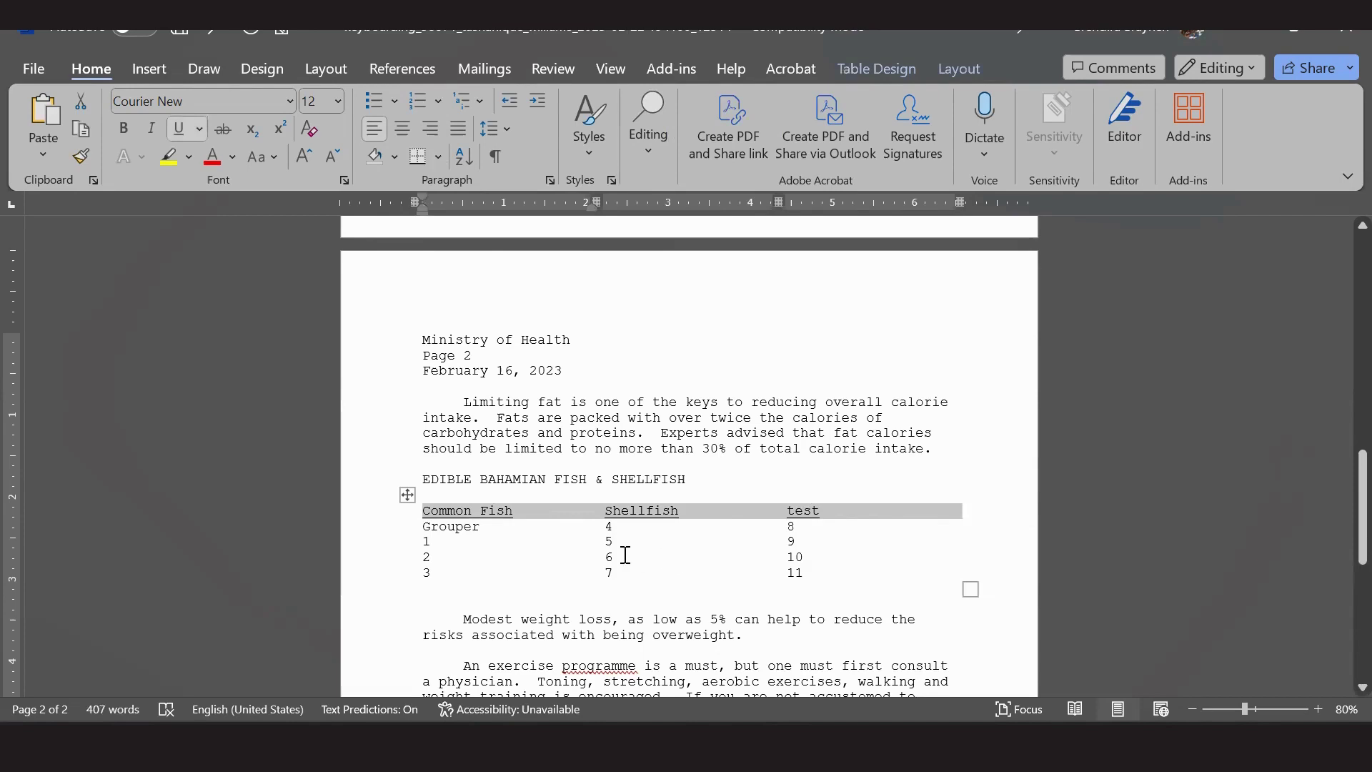
pyautogui.click(548, 543)
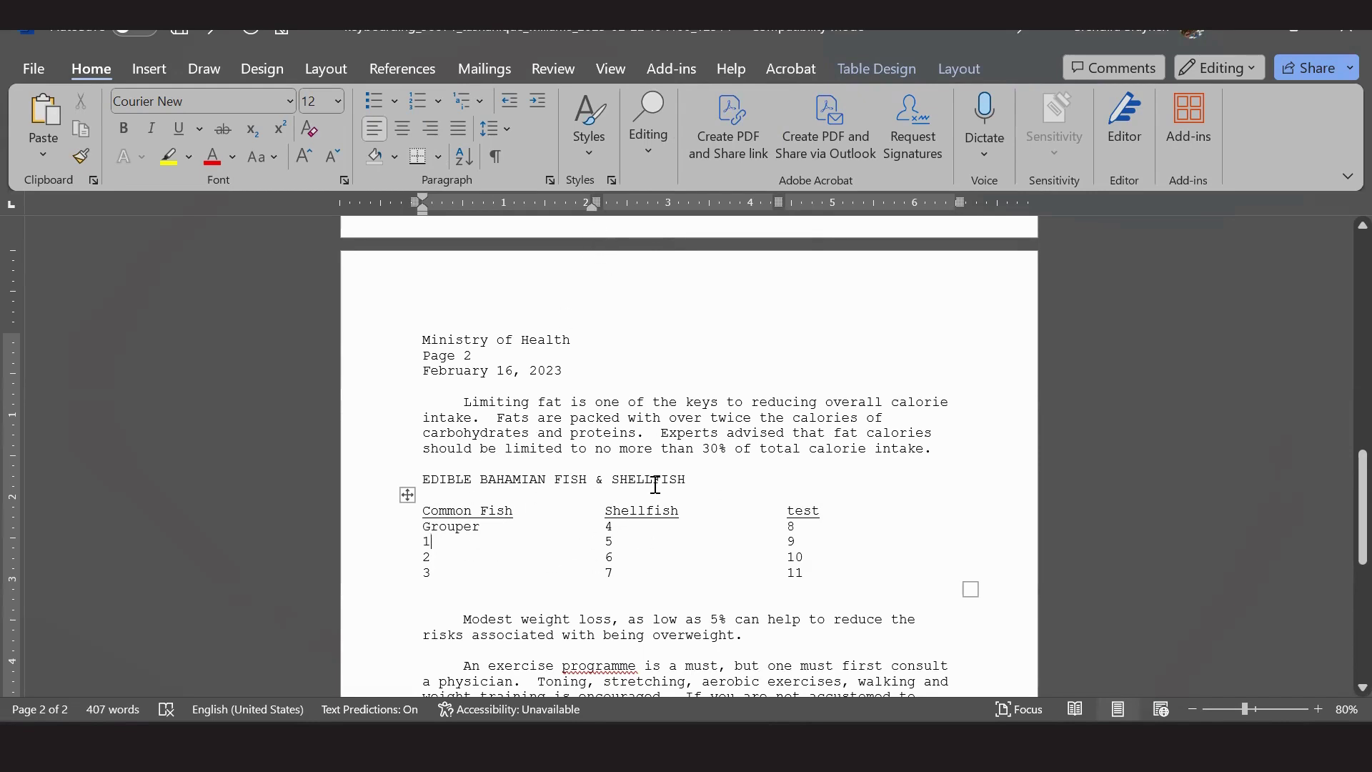
# Shift the Shellfish and test columns left on the ruler, then select the whole table.
pyautogui.moveTo(588, 212); pyautogui.dragTo(563, 214)
pyautogui.moveTo(746, 198); pyautogui.dragTo(725, 200)
pyautogui.click(801, 604)
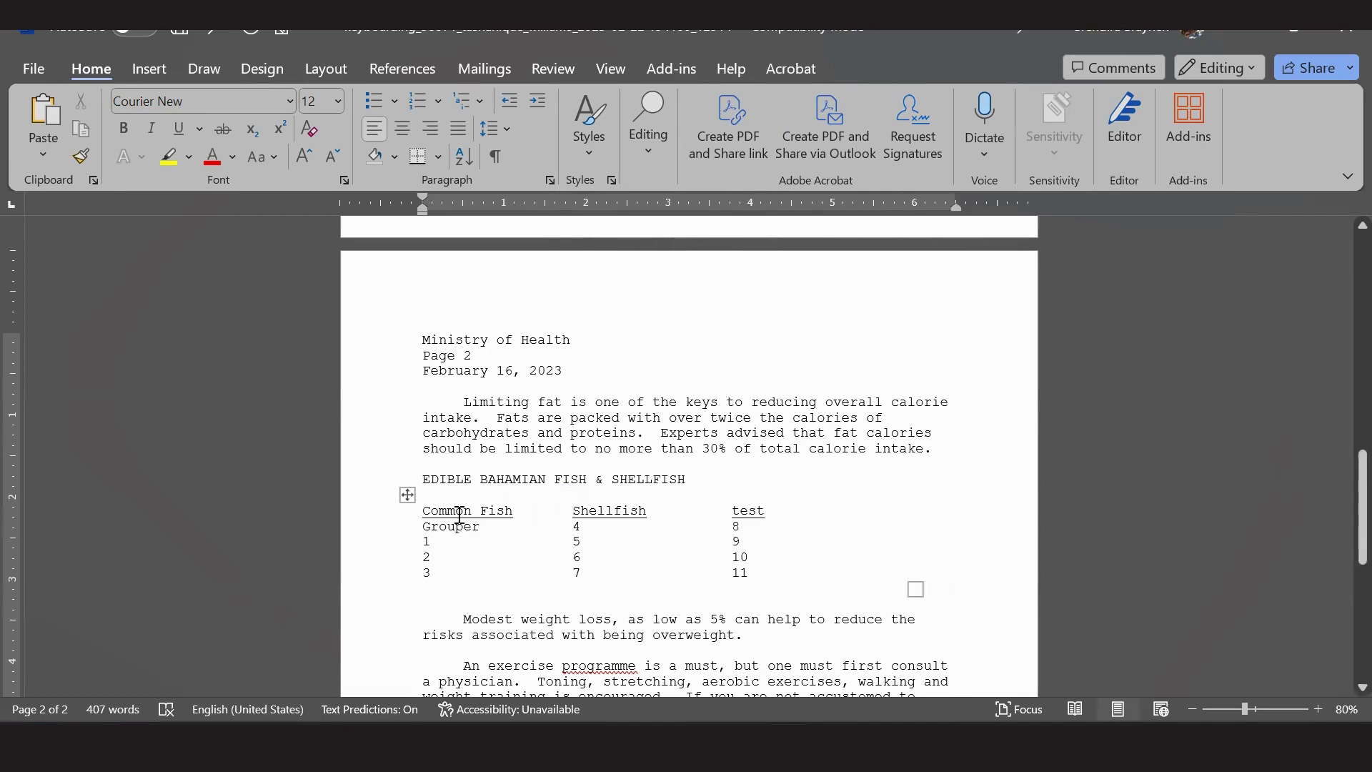
pyautogui.click(515, 511)
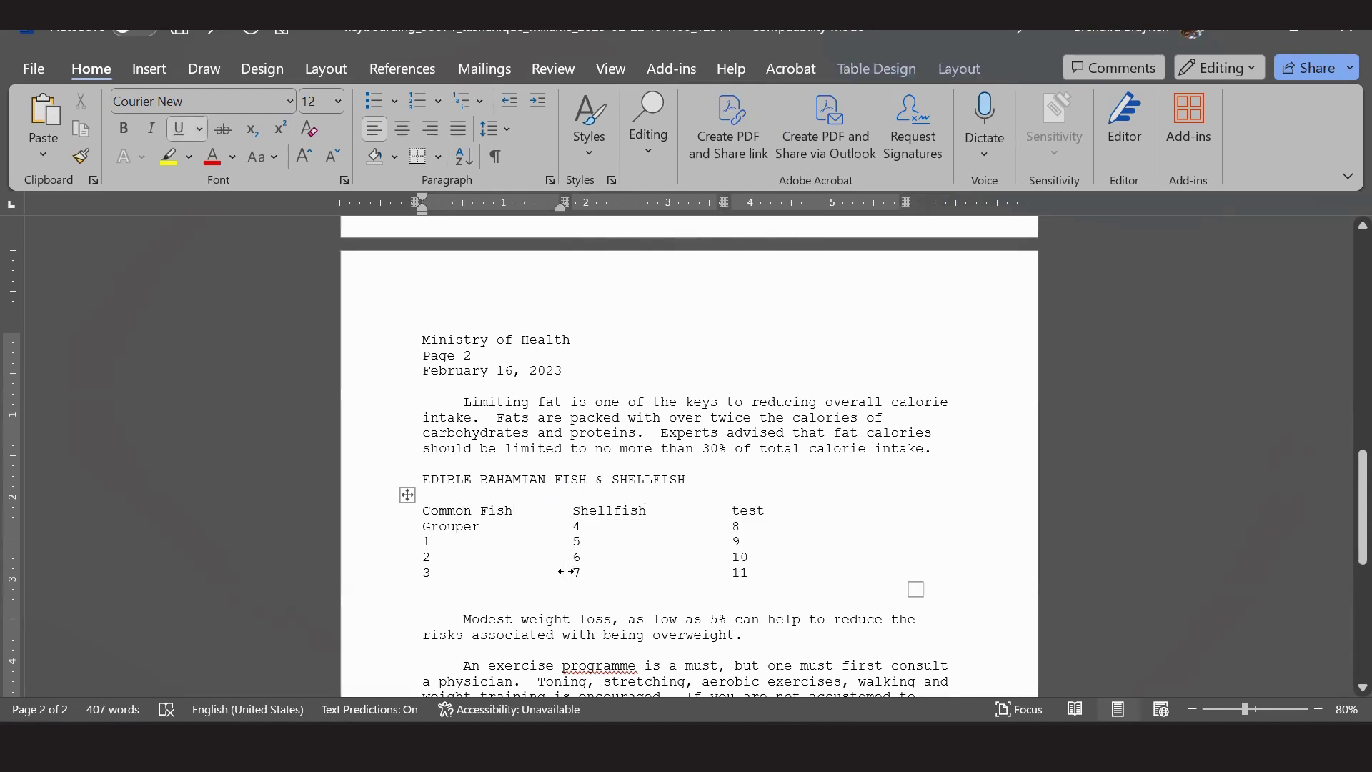
pyautogui.moveTo(423, 509); pyautogui.dragTo(778, 571)
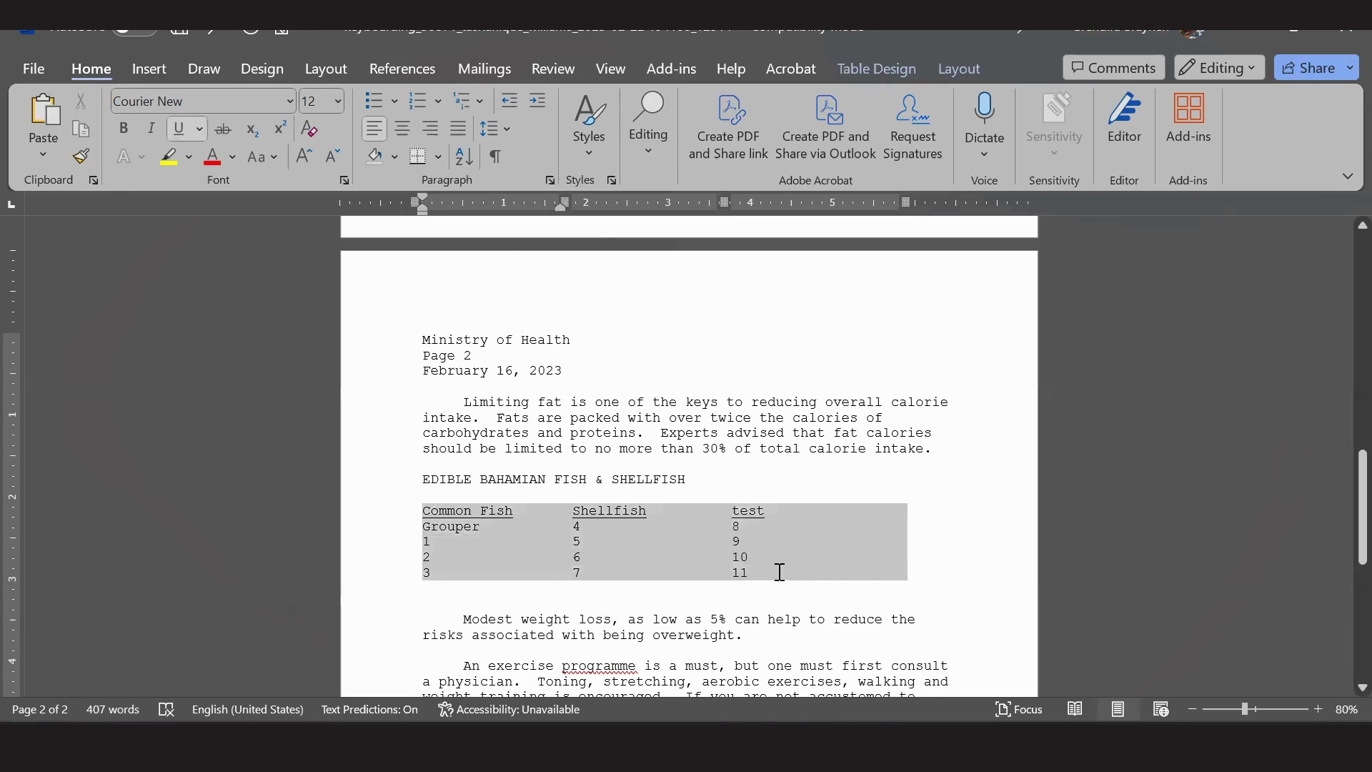
# Try 2.0 line spacing on the fish table, then undo it.
pyautogui.click(513, 130)
pyautogui.click(519, 248)
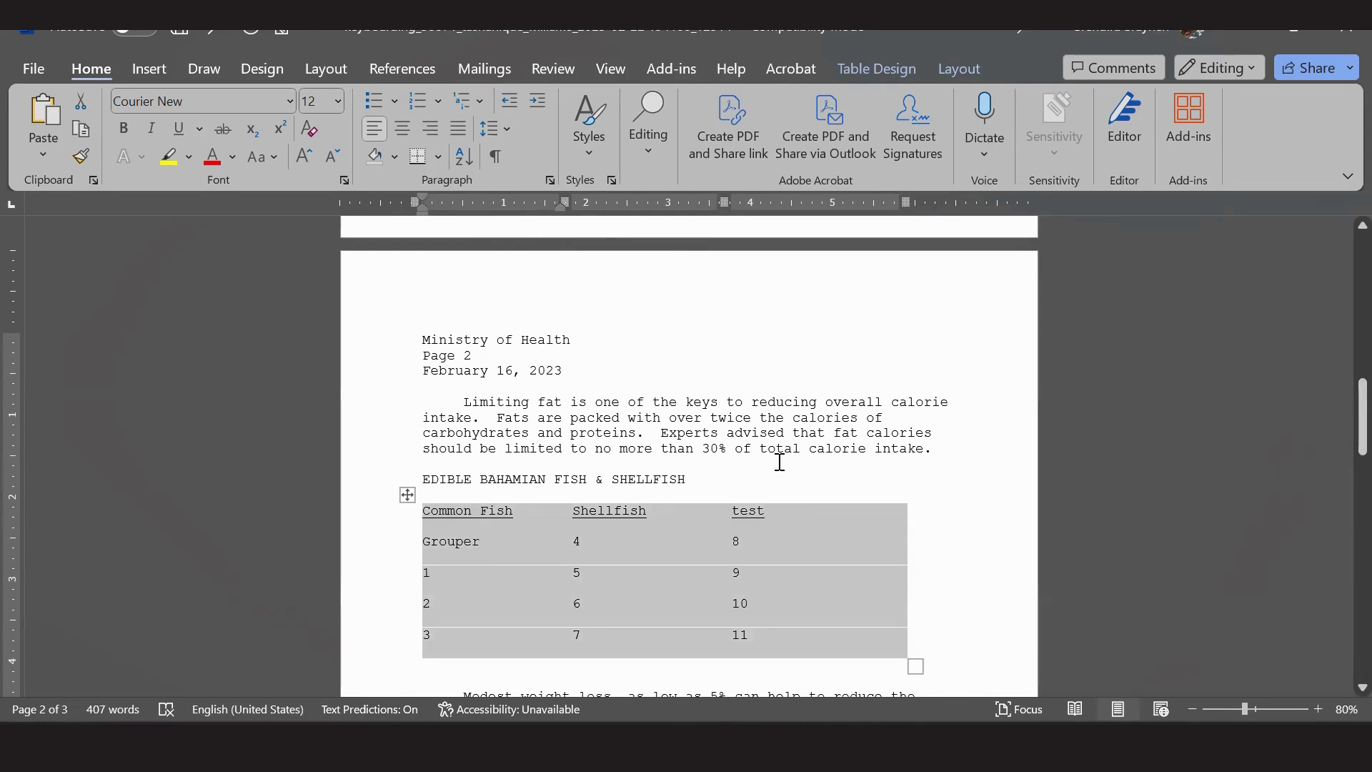
pyautogui.click(501, 132)
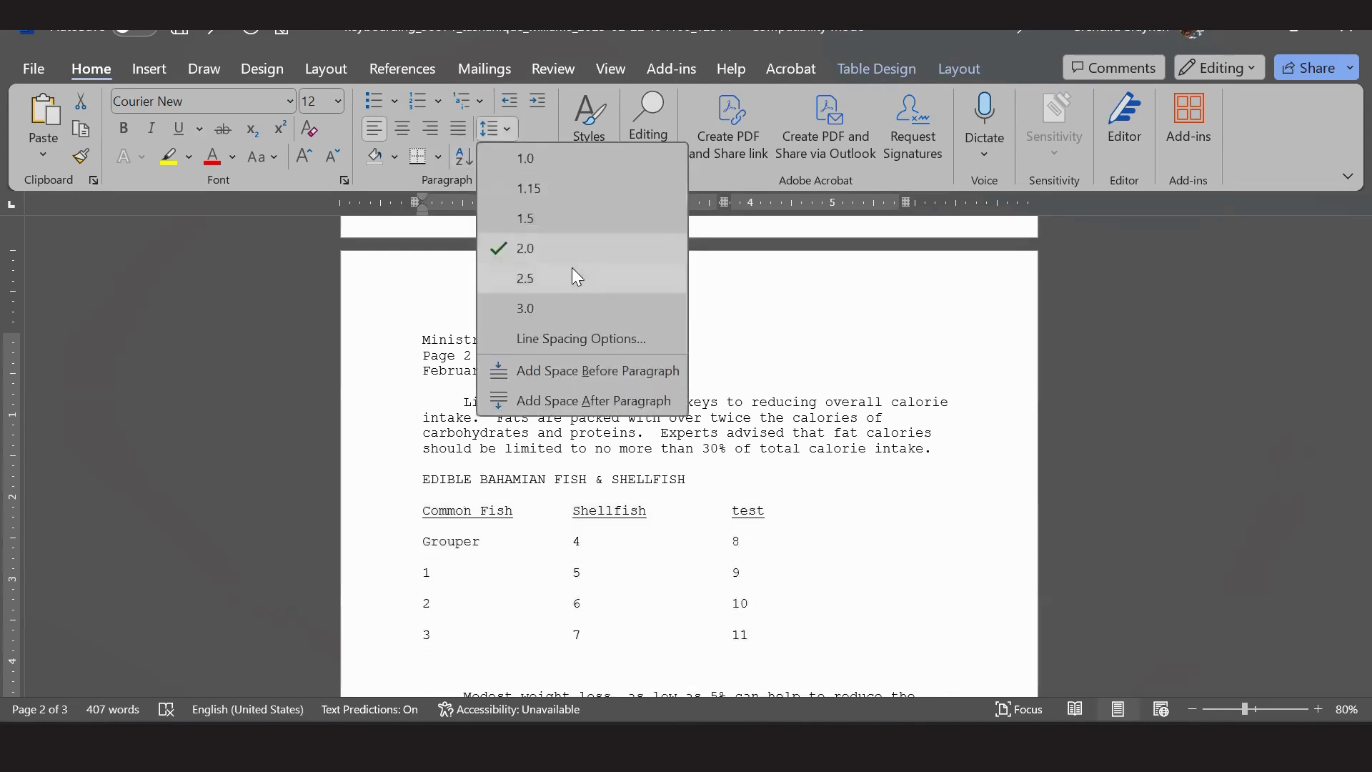
pyautogui.press('Escape')
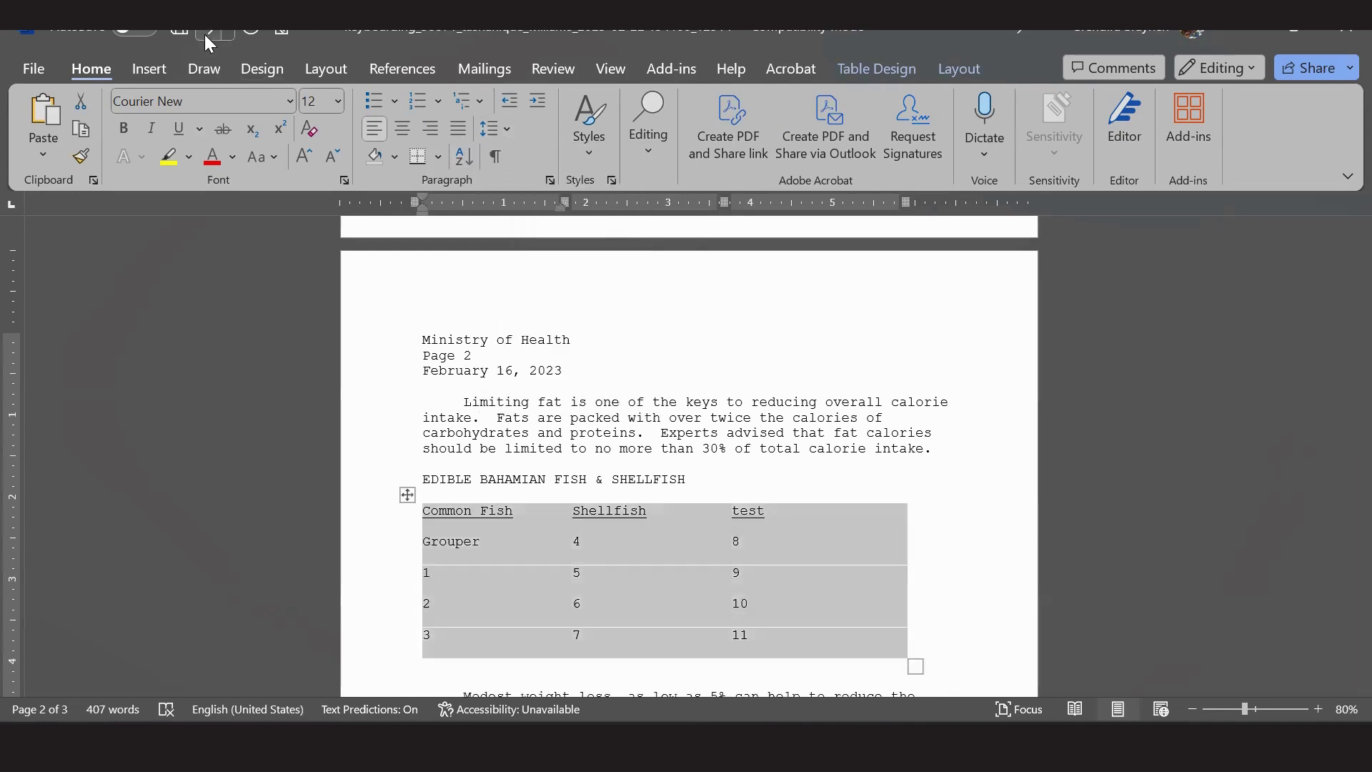
pyautogui.click(204, 33)
# Add a blank line after the header, Grouper, 1 and 2 rows of the table.
pyautogui.click(521, 509)
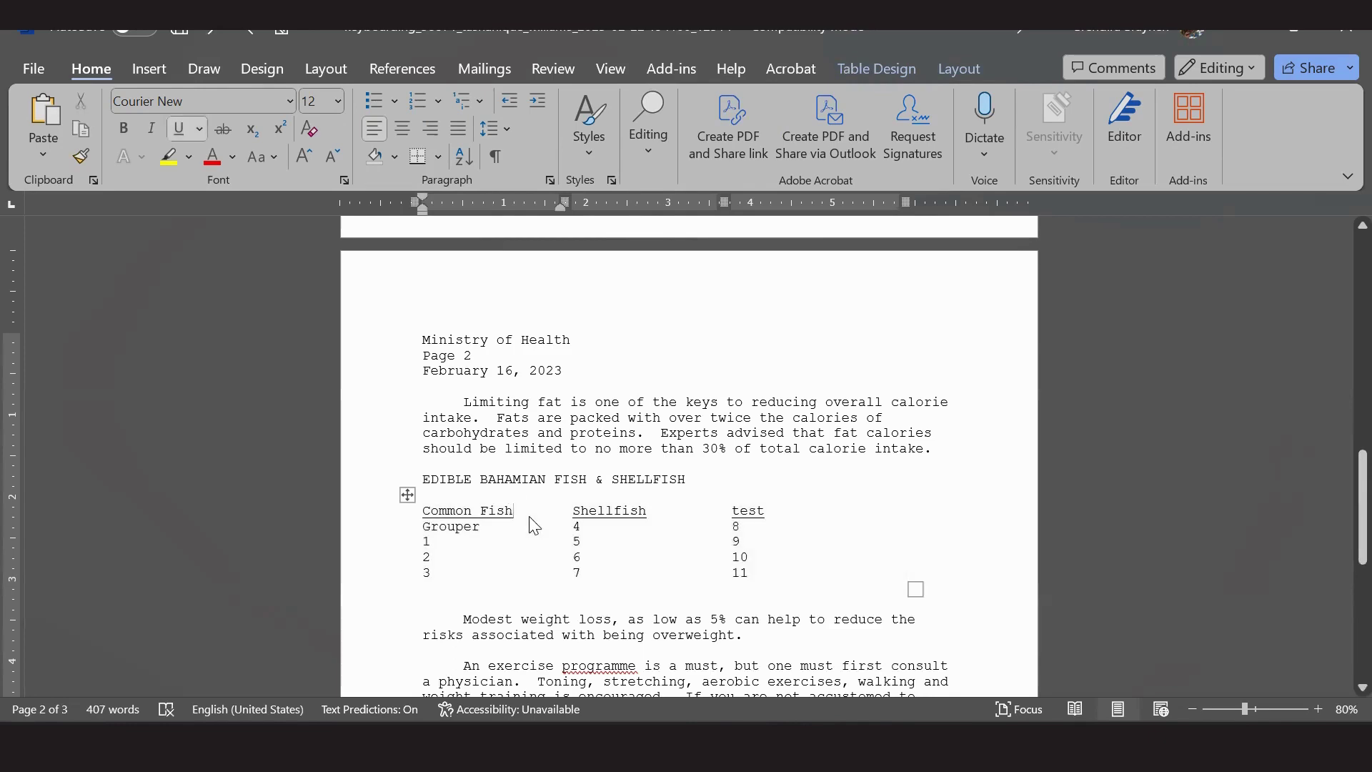
pyautogui.press('Return')
pyautogui.click(496, 540)
pyautogui.press('Return')
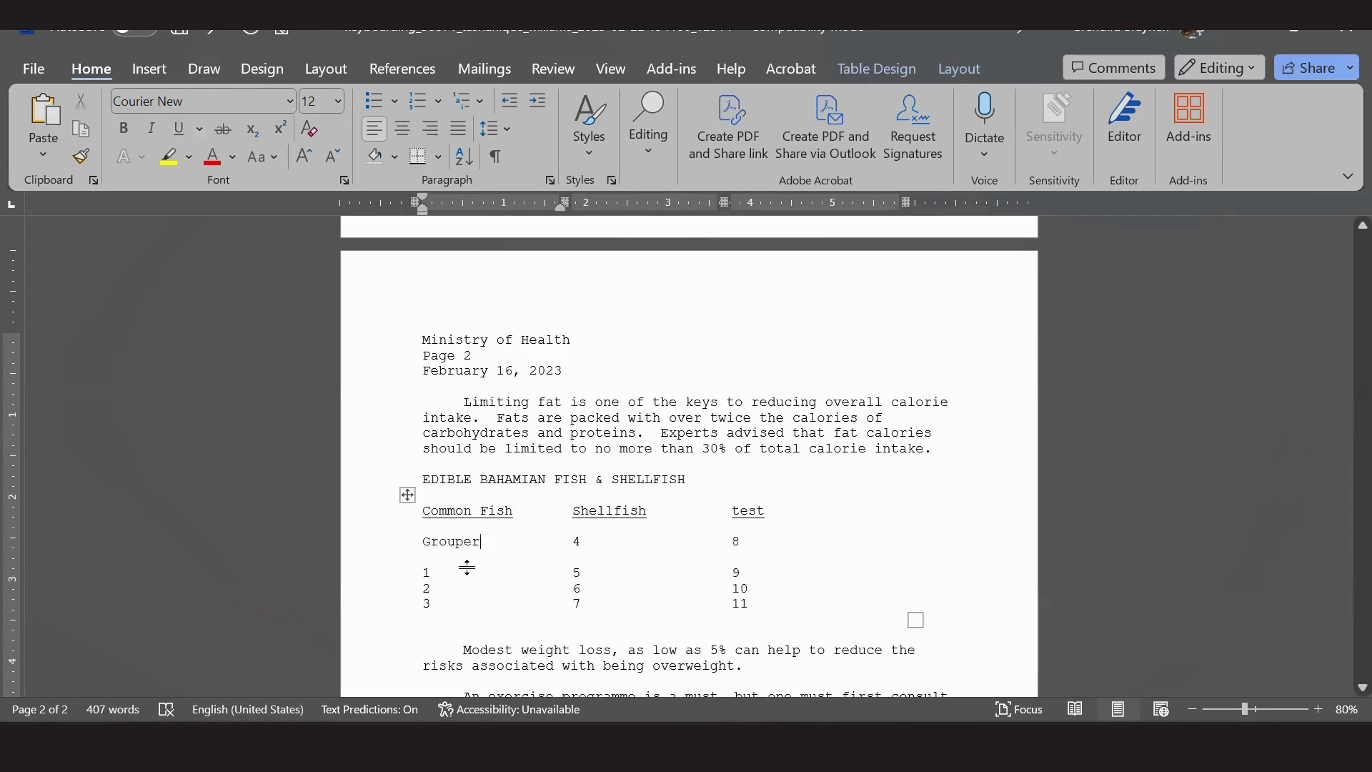
pyautogui.click(466, 576)
pyautogui.press('Return')
pyautogui.click(450, 609)
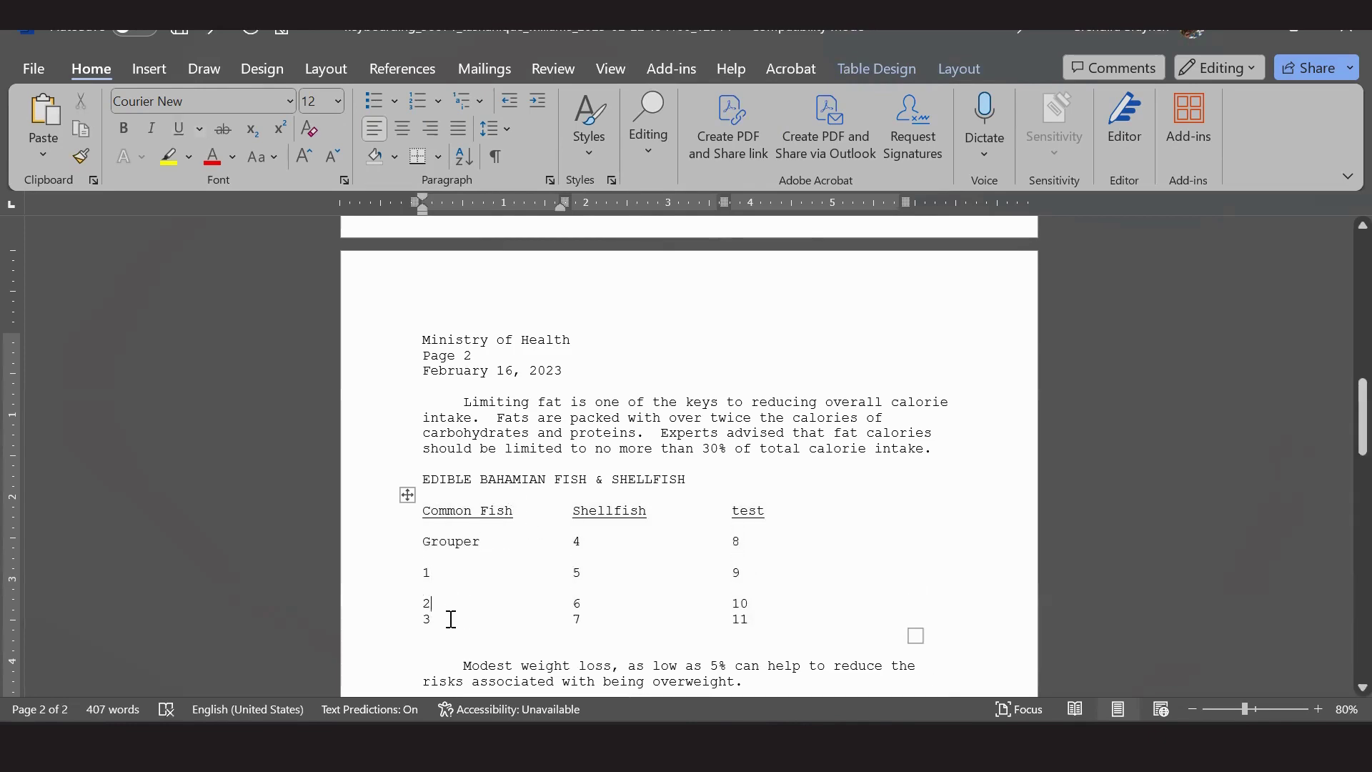
pyautogui.press('Return')
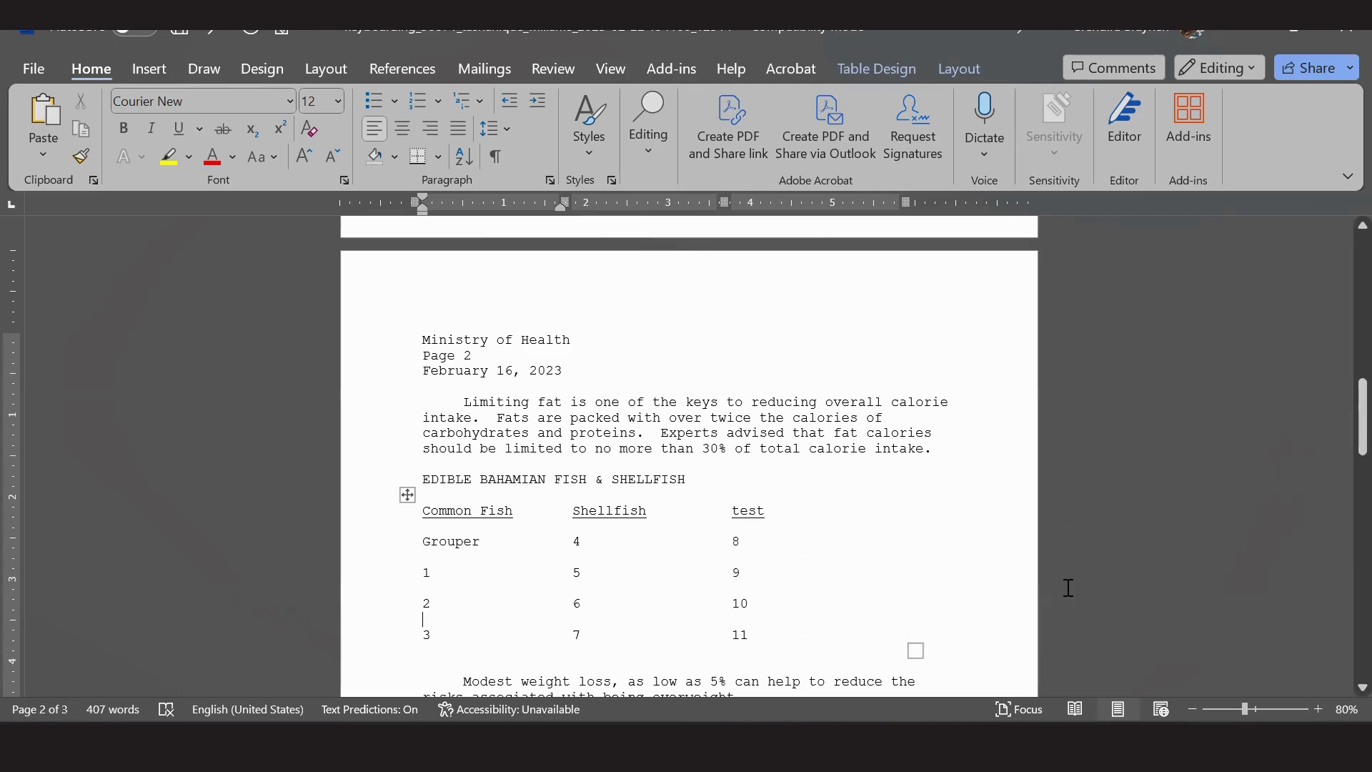
pyautogui.click(489, 657)
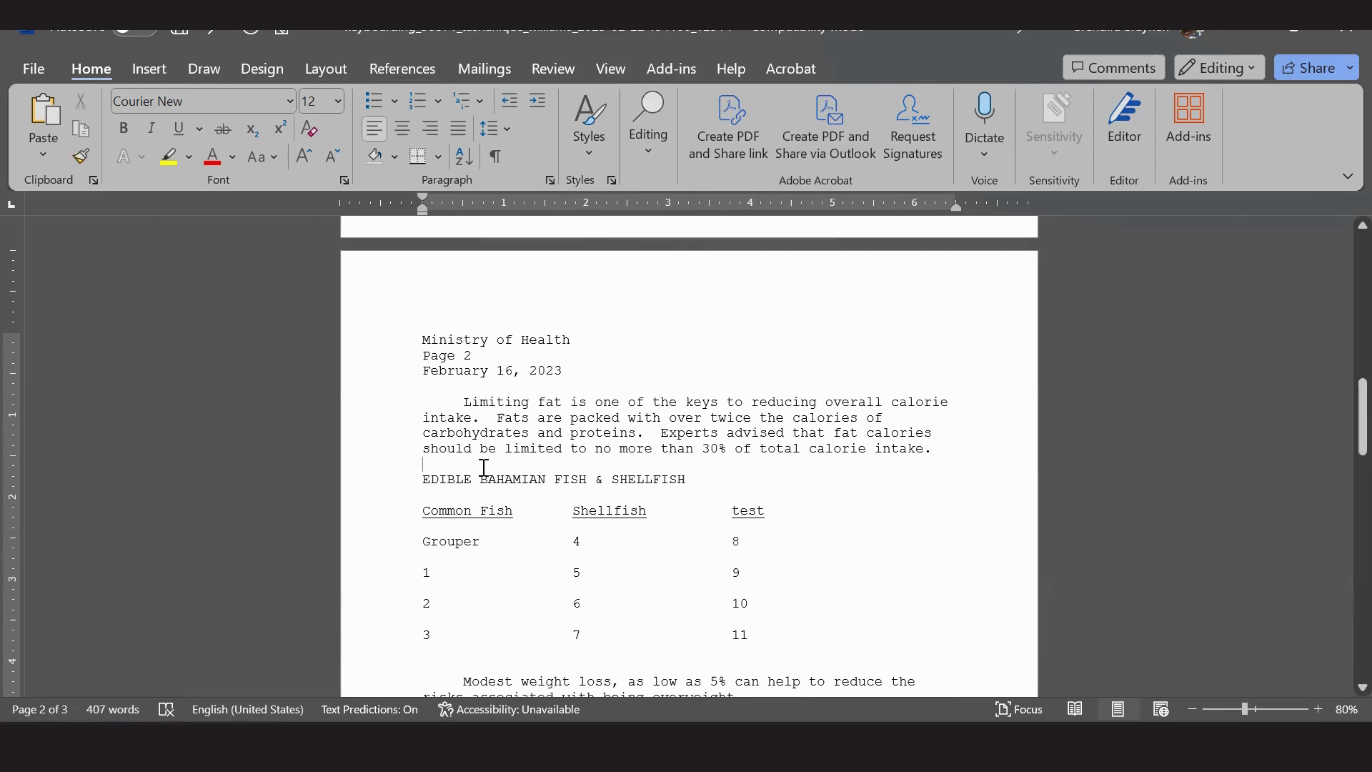
pyautogui.click(466, 654)
pyautogui.scroll(-3, 863, 314)
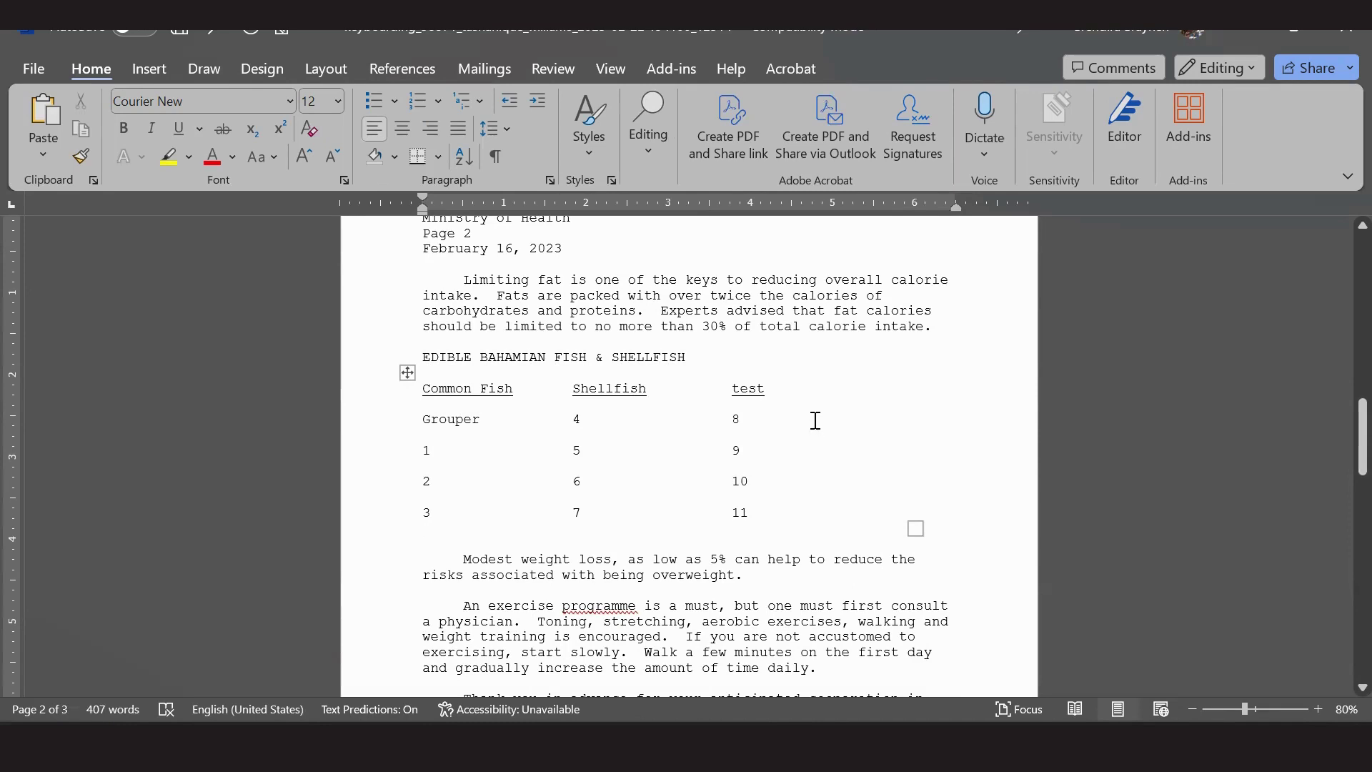
# Try AutoFit to Window and a wider first column on the table, then undo the width change.
pyautogui.click(408, 371)
pyautogui.rightClick(418, 371)
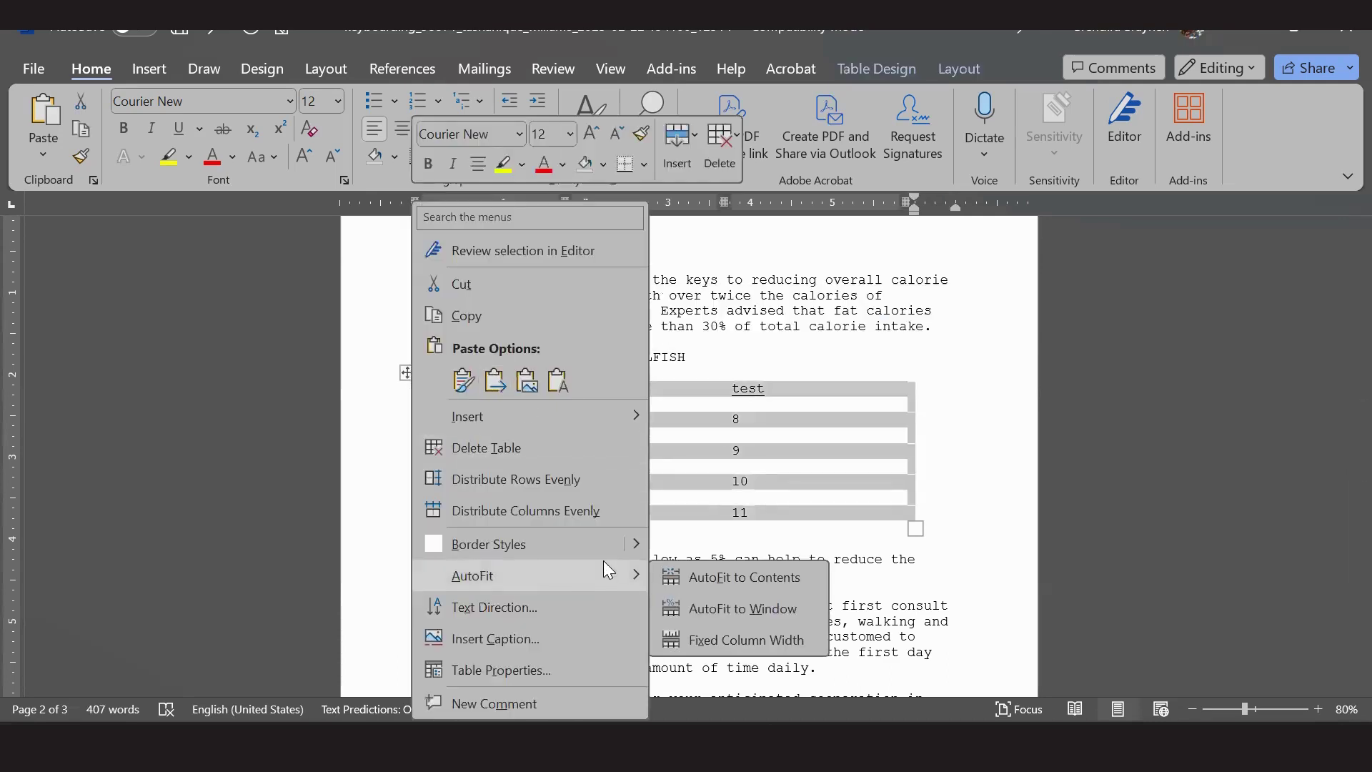
pyautogui.moveTo(613, 572)
pyautogui.click(744, 608)
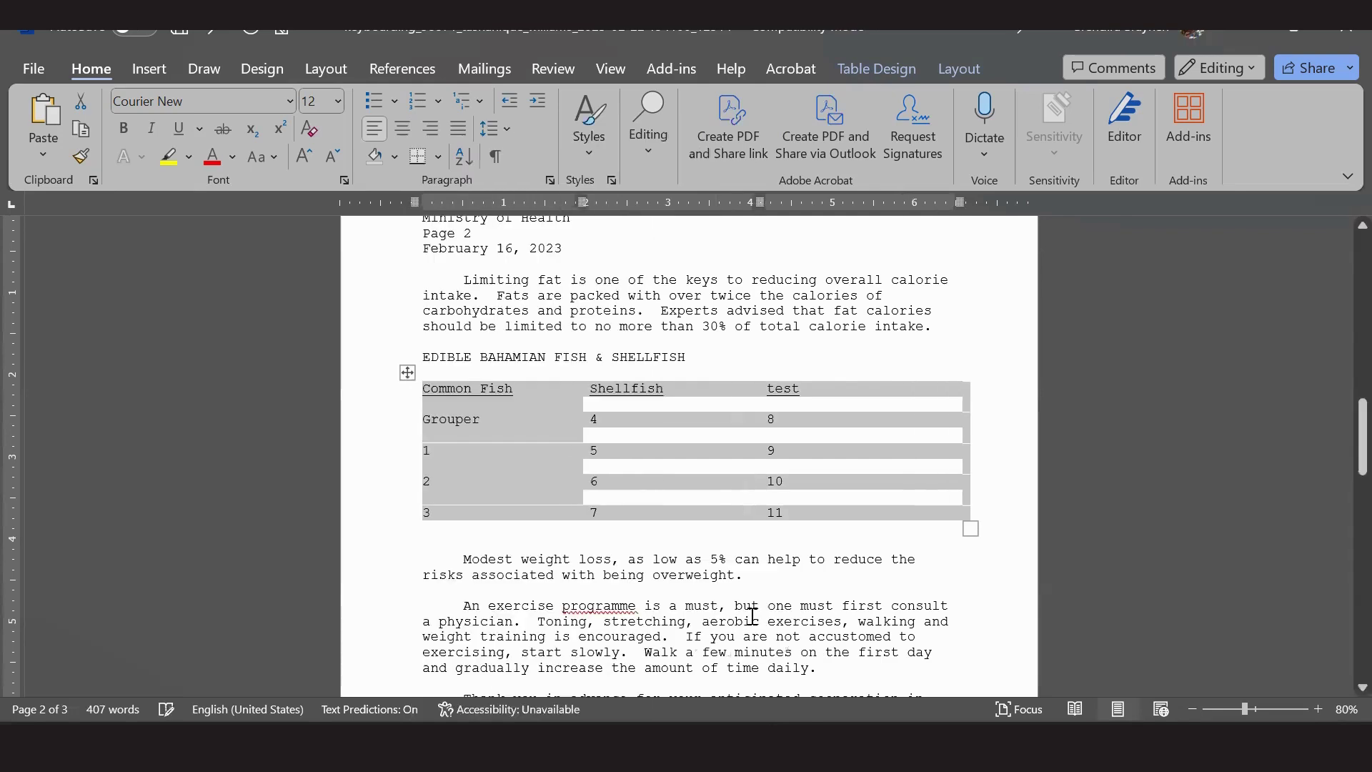
pyautogui.click(793, 576)
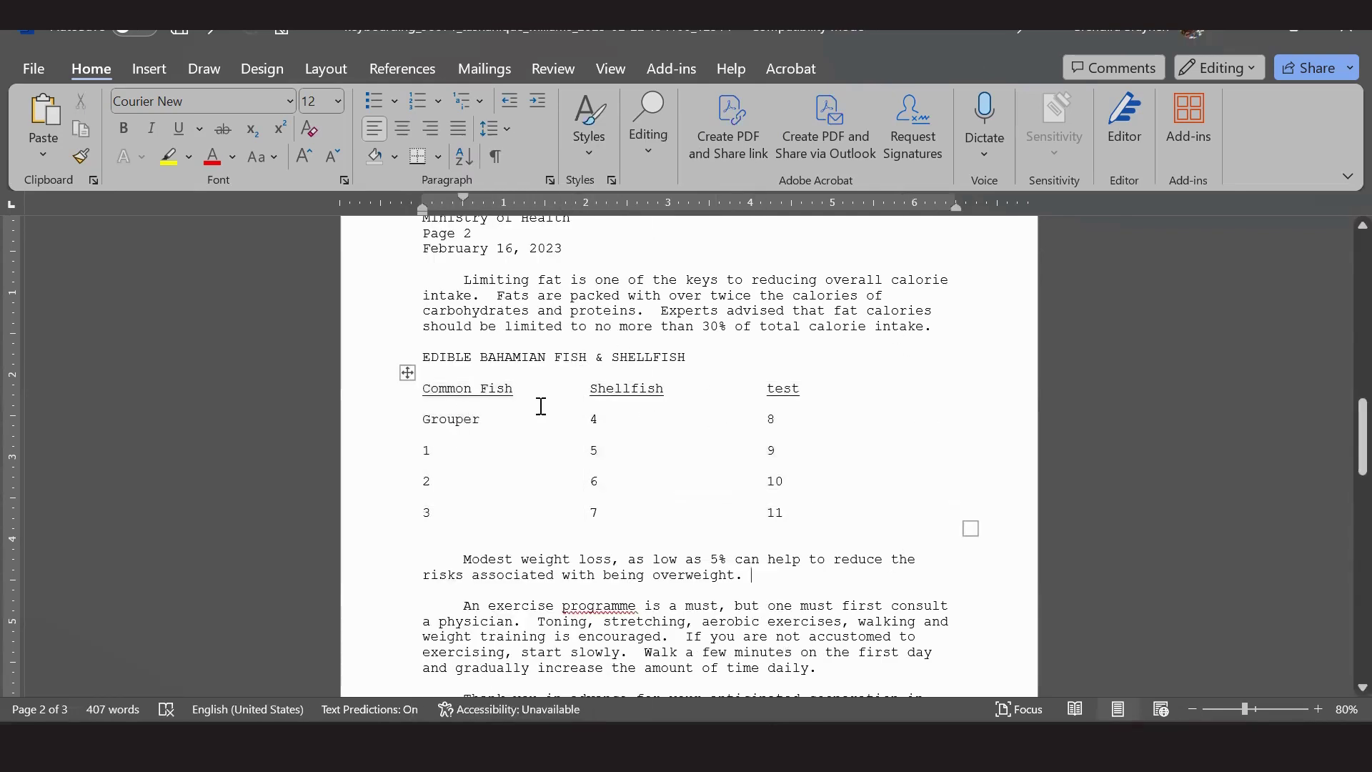
pyautogui.click(551, 449)
pyautogui.moveTo(583, 203)
pyautogui.mouseDown()
pyautogui.moveTo(796, 209)
pyautogui.moveTo(783, 209)
pyautogui.mouseUp()
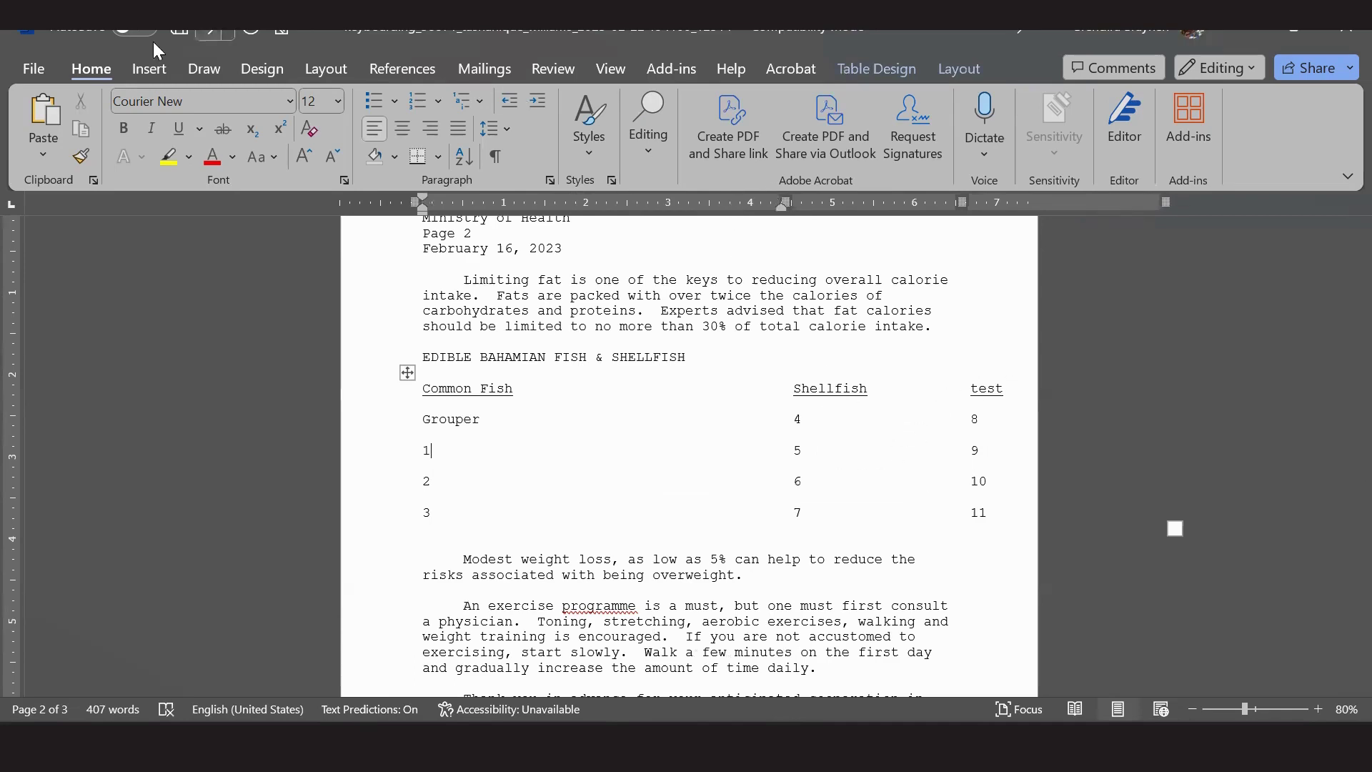
pyautogui.click(208, 35)
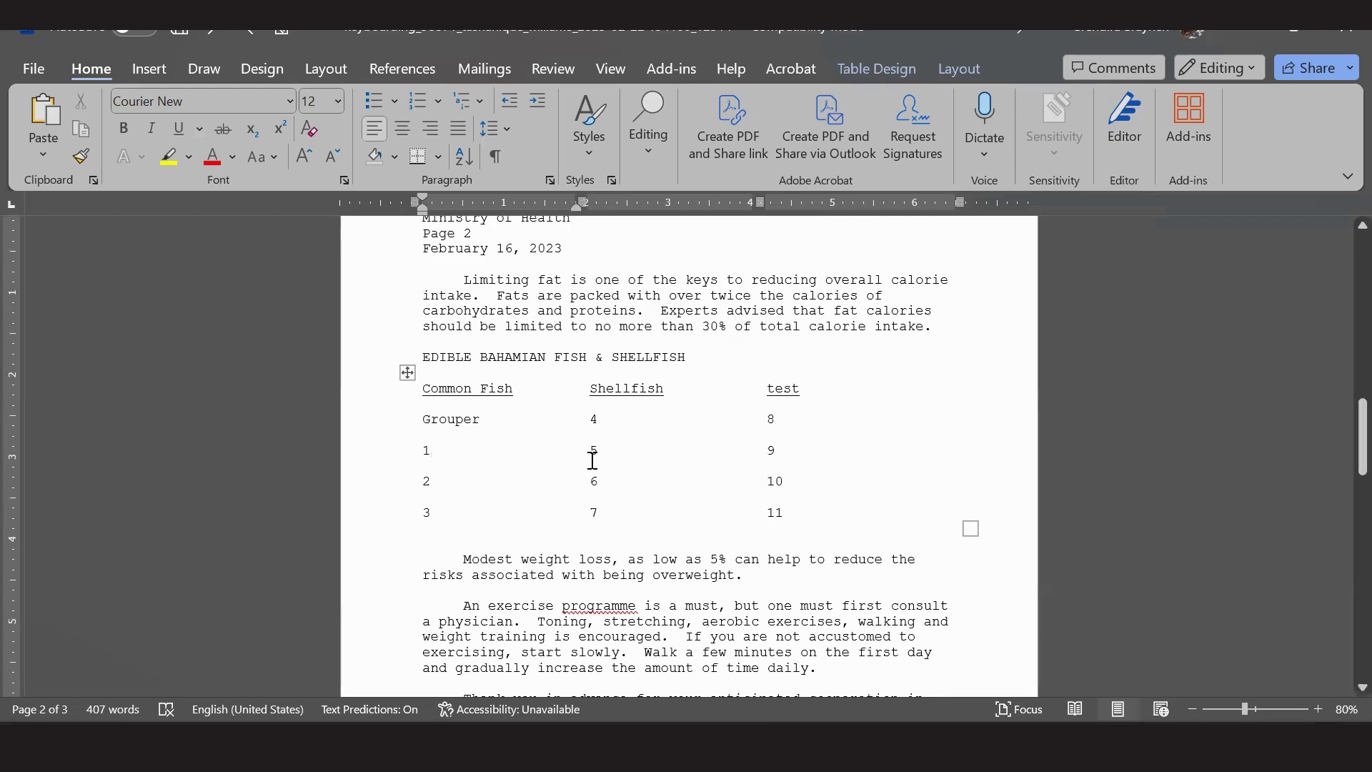
# Delete the blank line above 'Modest weight loss' and switch to the task PDF.
pyautogui.click(436, 338)
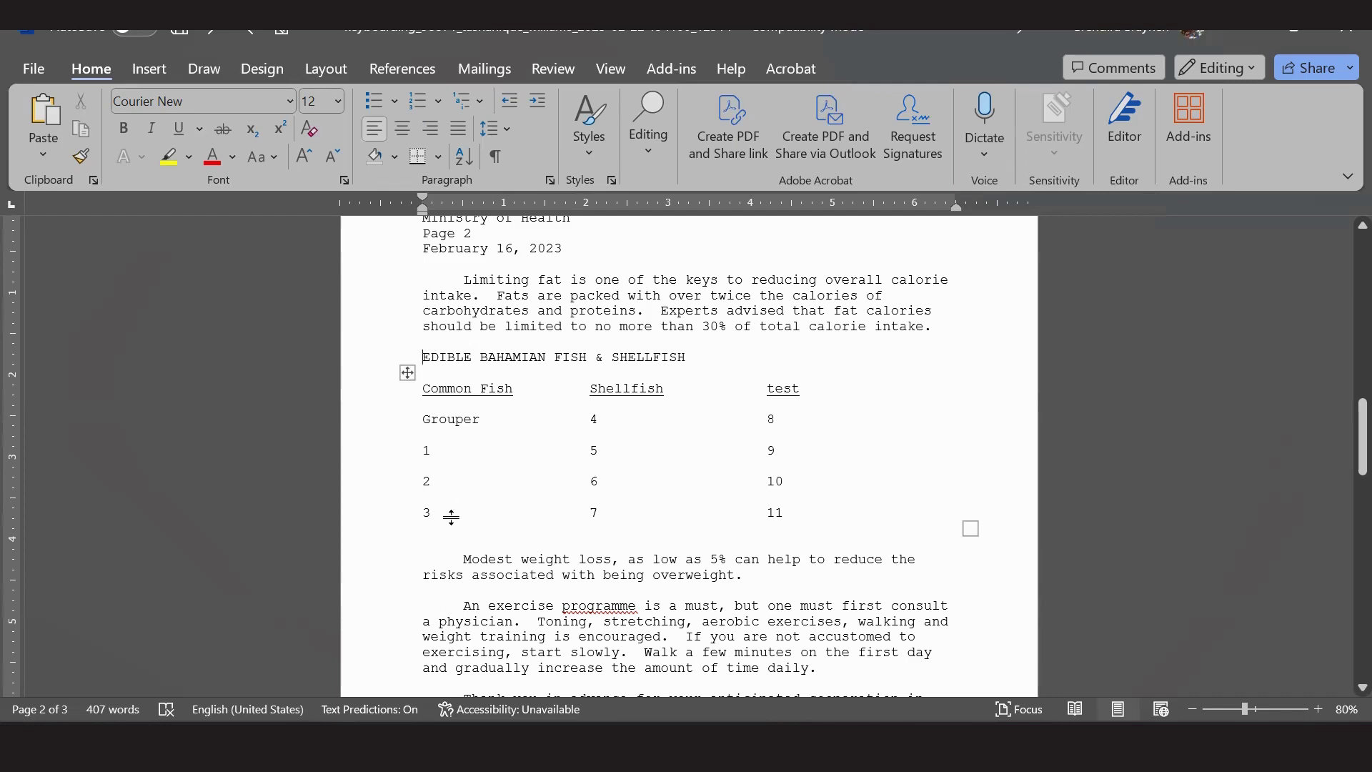
pyautogui.click(431, 529)
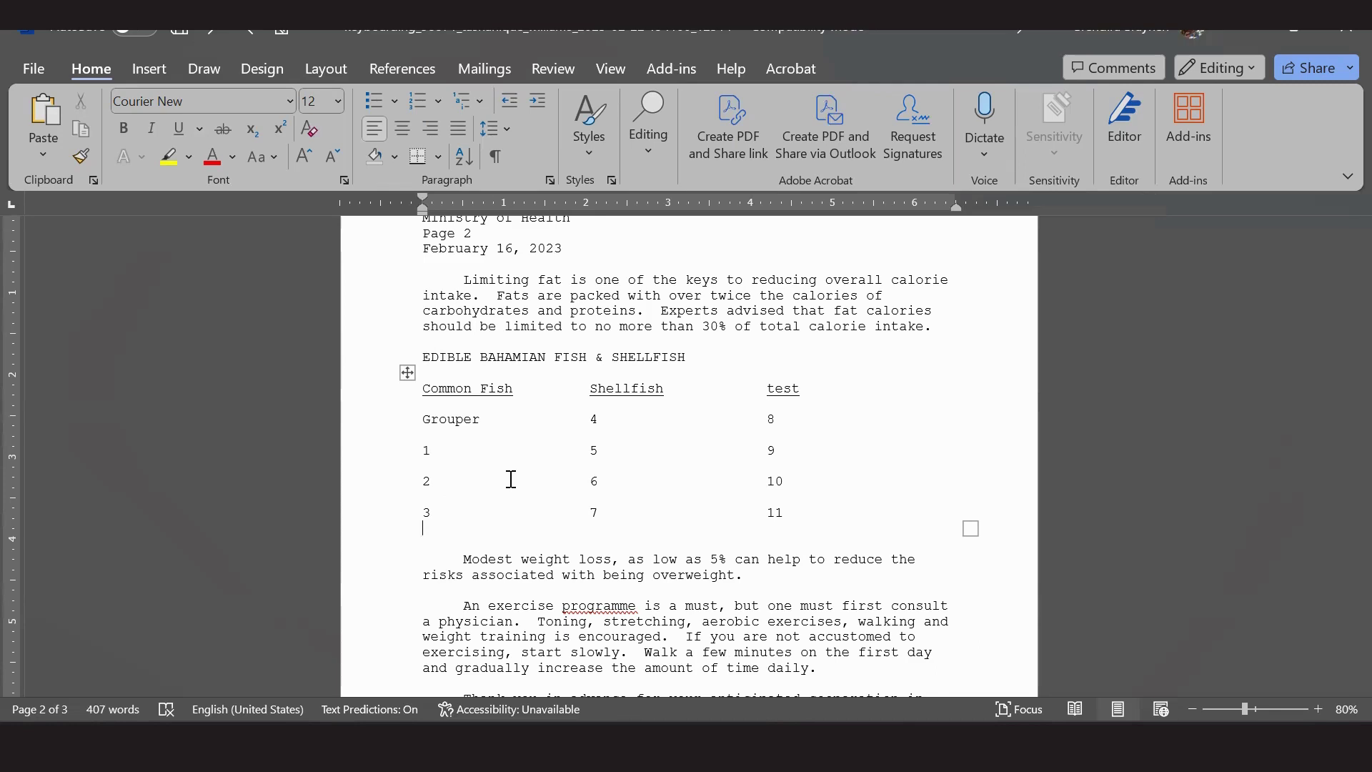
pyautogui.click(460, 542)
pyautogui.press('Delete')
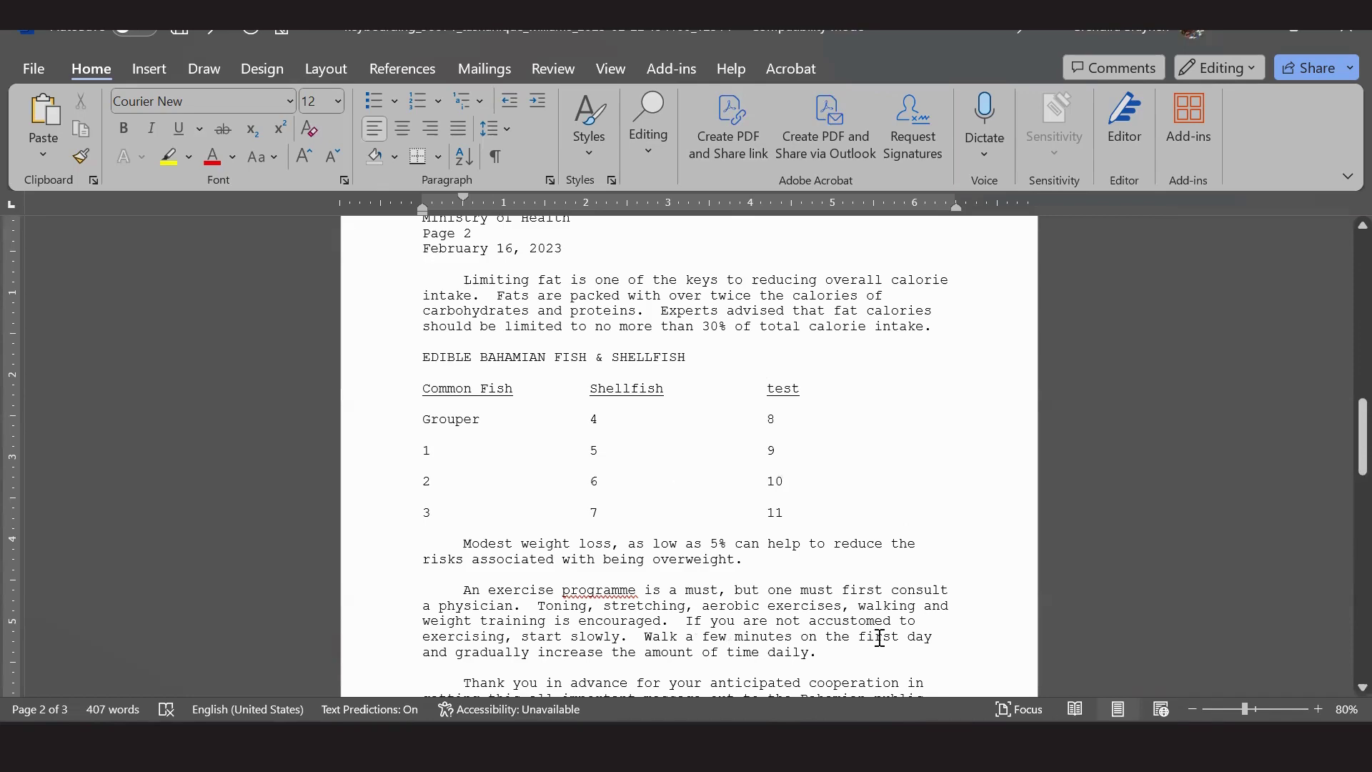
pyautogui.hotkey('alt', 'Tab')
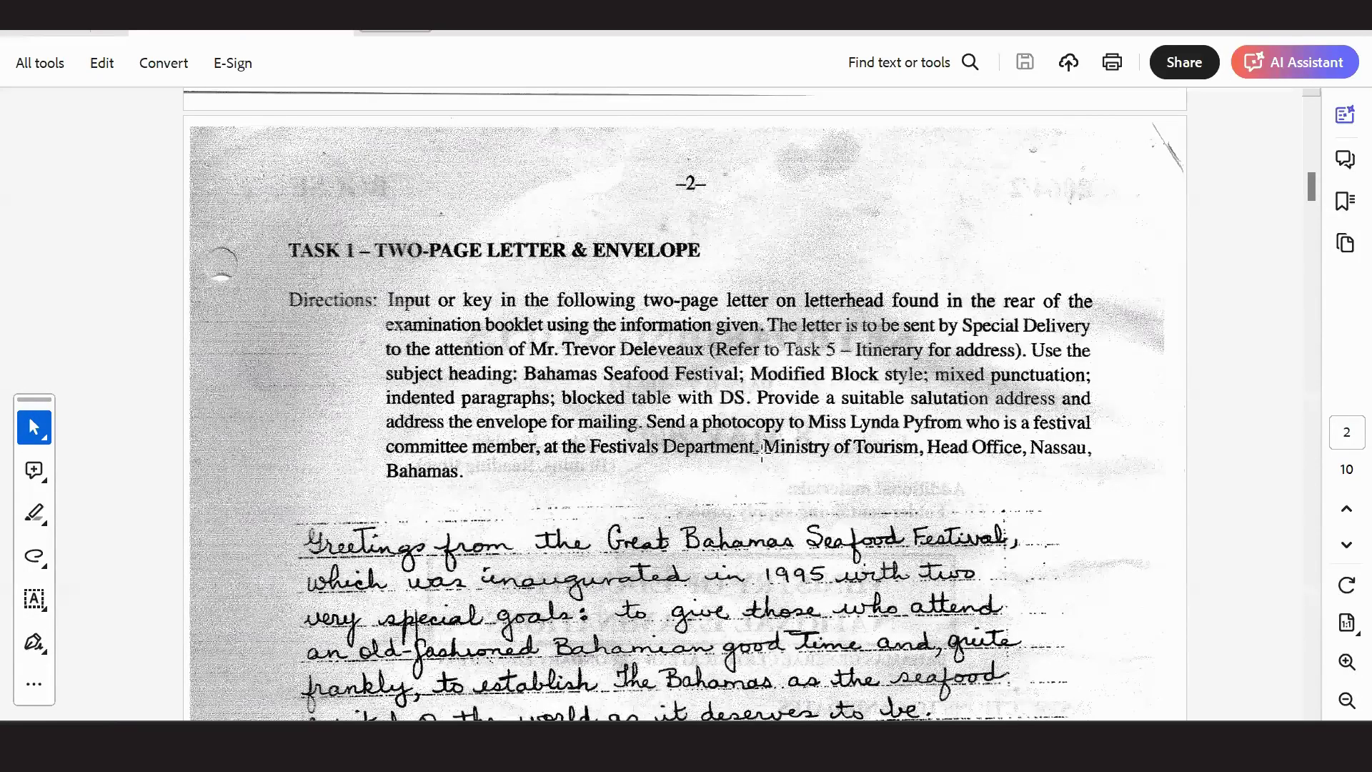
# Page through the instructions to page 4's Sincerely block and circled Seafood Festival Office note.
pyautogui.press('Right')
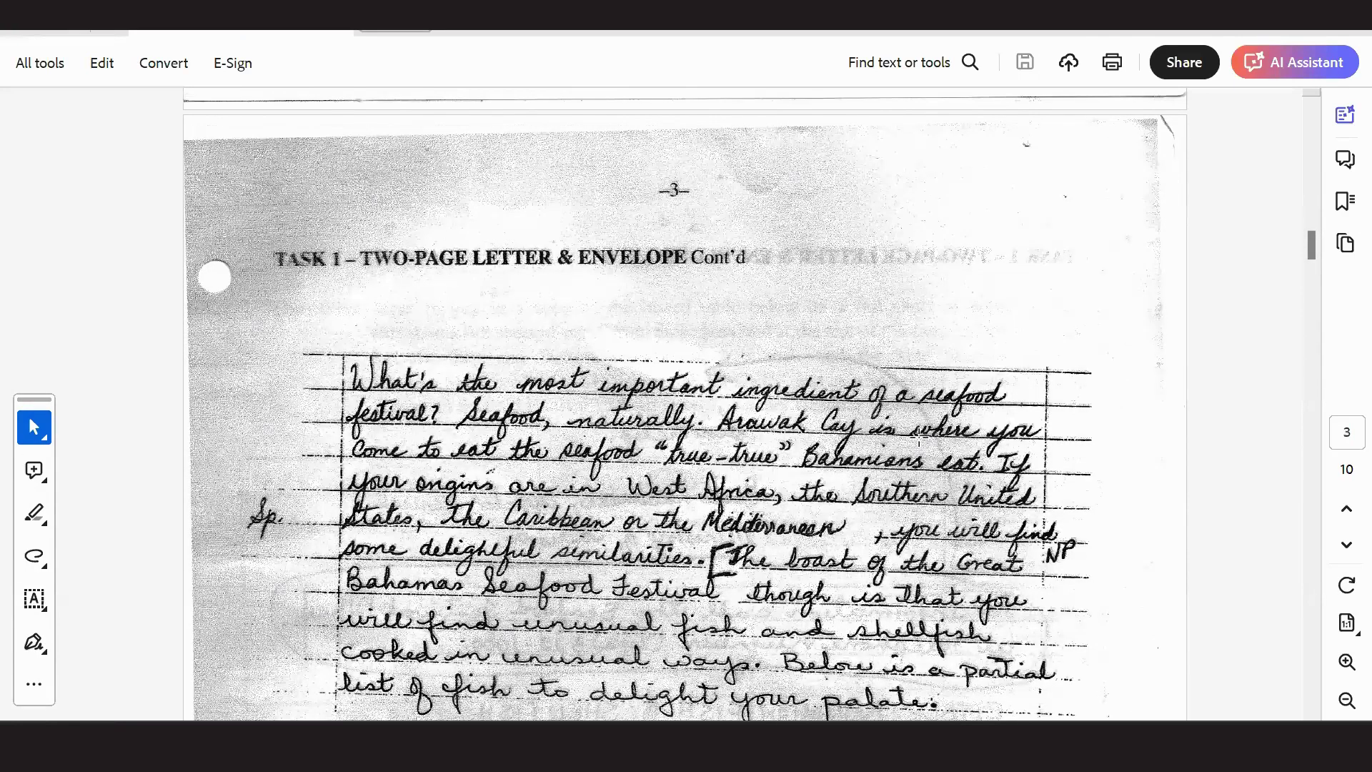
pyautogui.scroll(-5, 919, 441)
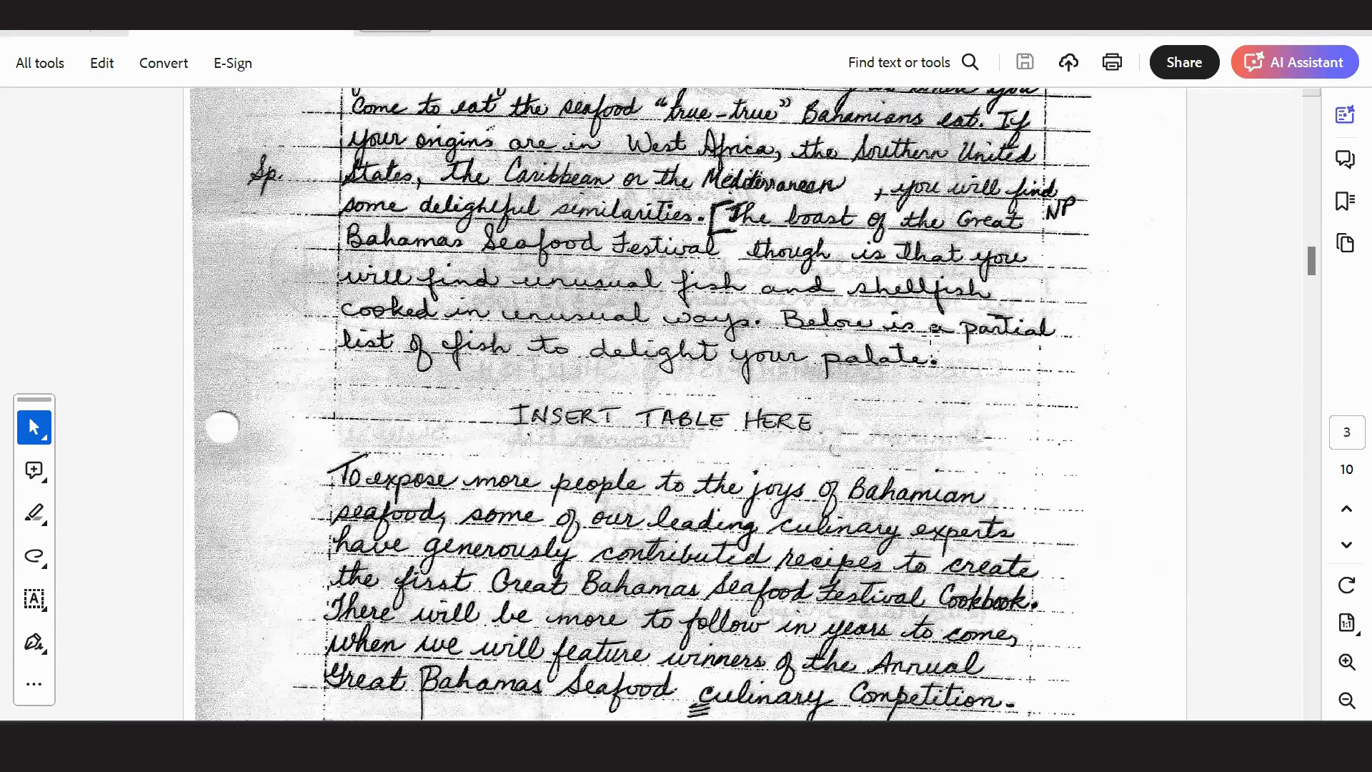
pyautogui.scroll(-3, 929, 336)
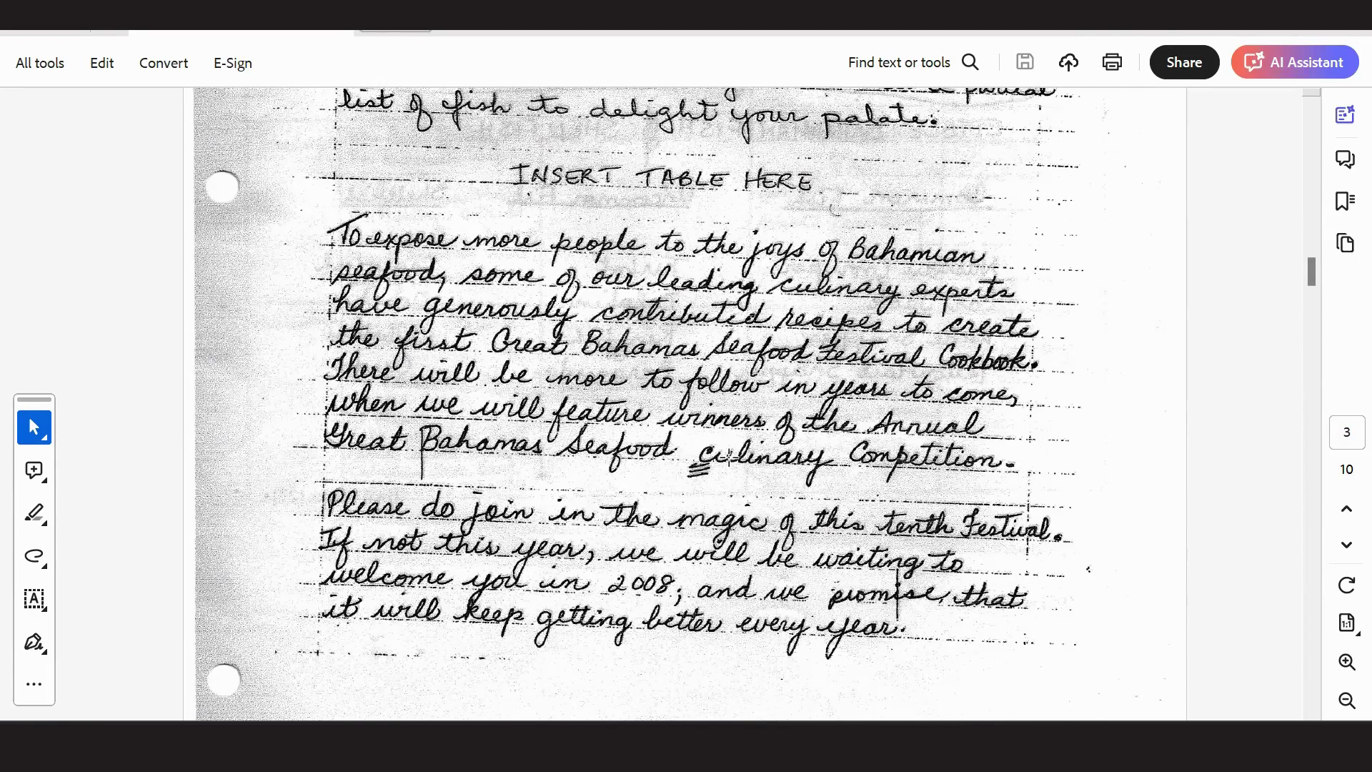
pyautogui.scroll(-2, 727, 459)
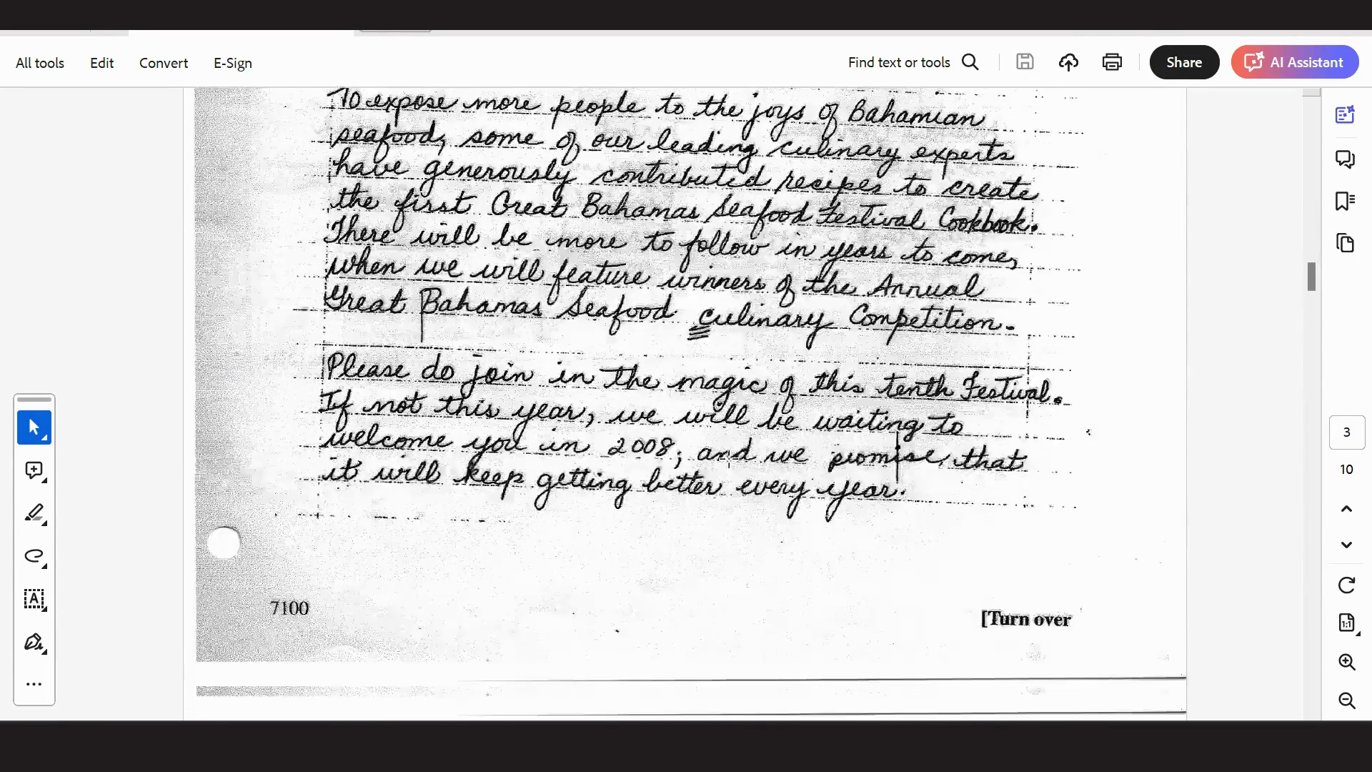
pyautogui.scroll(-7, 728, 458)
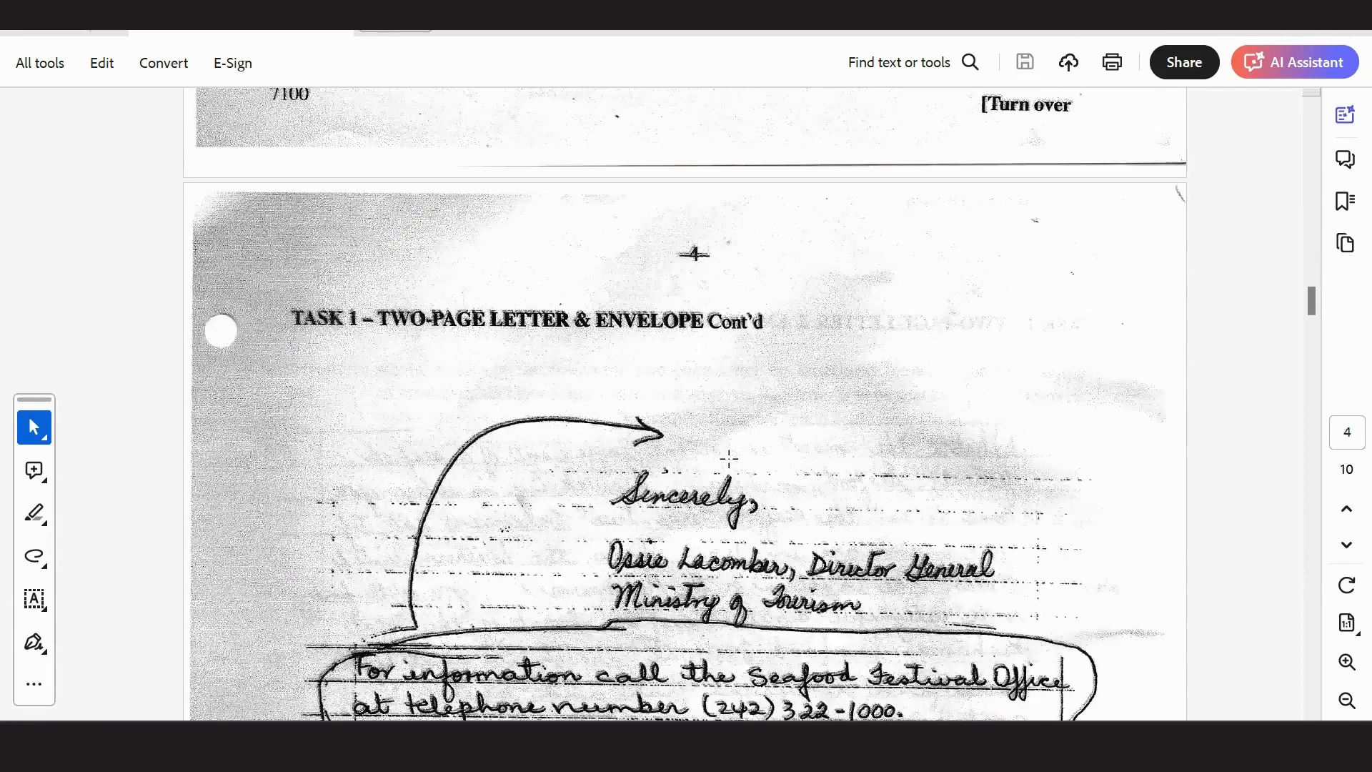
pyautogui.scroll(-2, 728, 458)
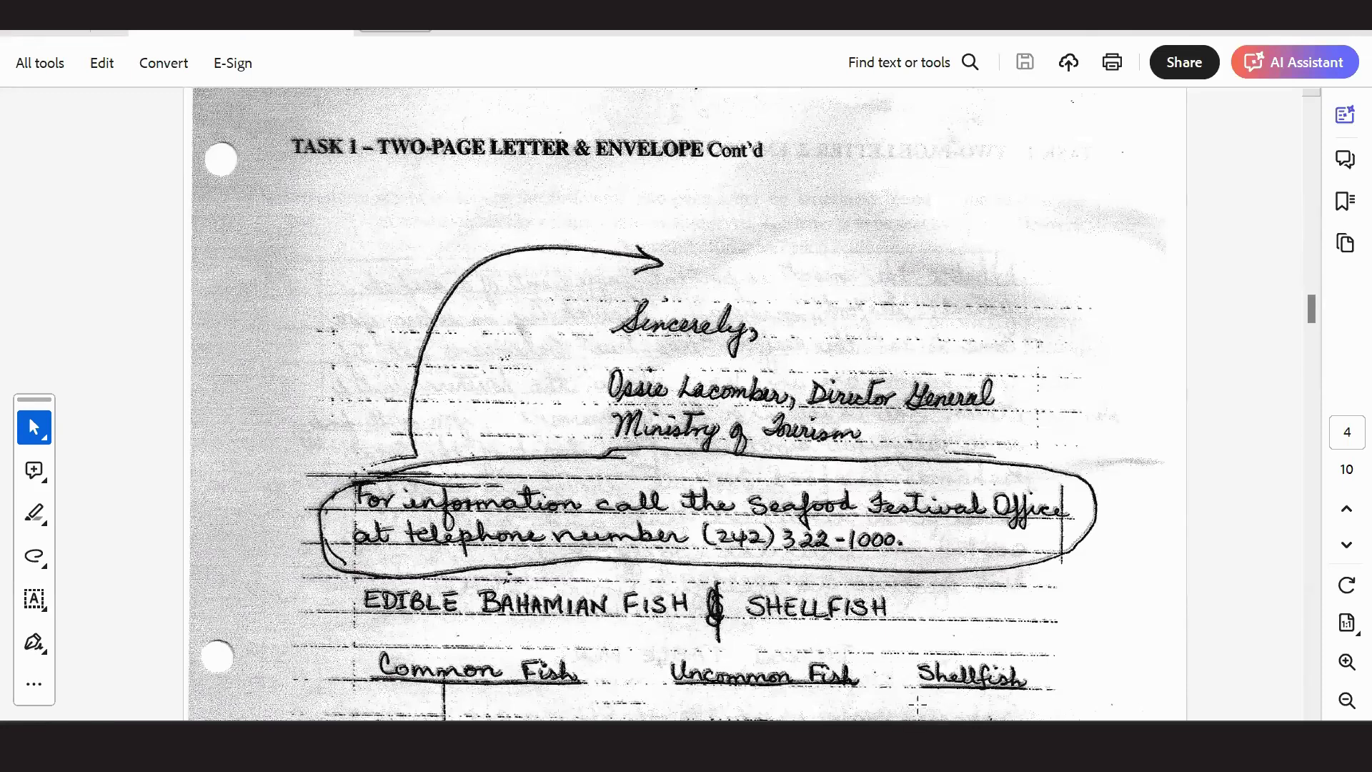
# Insert a 'For information ....' paragraph after 'are plaguing our nation.' above Sincerely.
pyautogui.moveTo(789, 747)
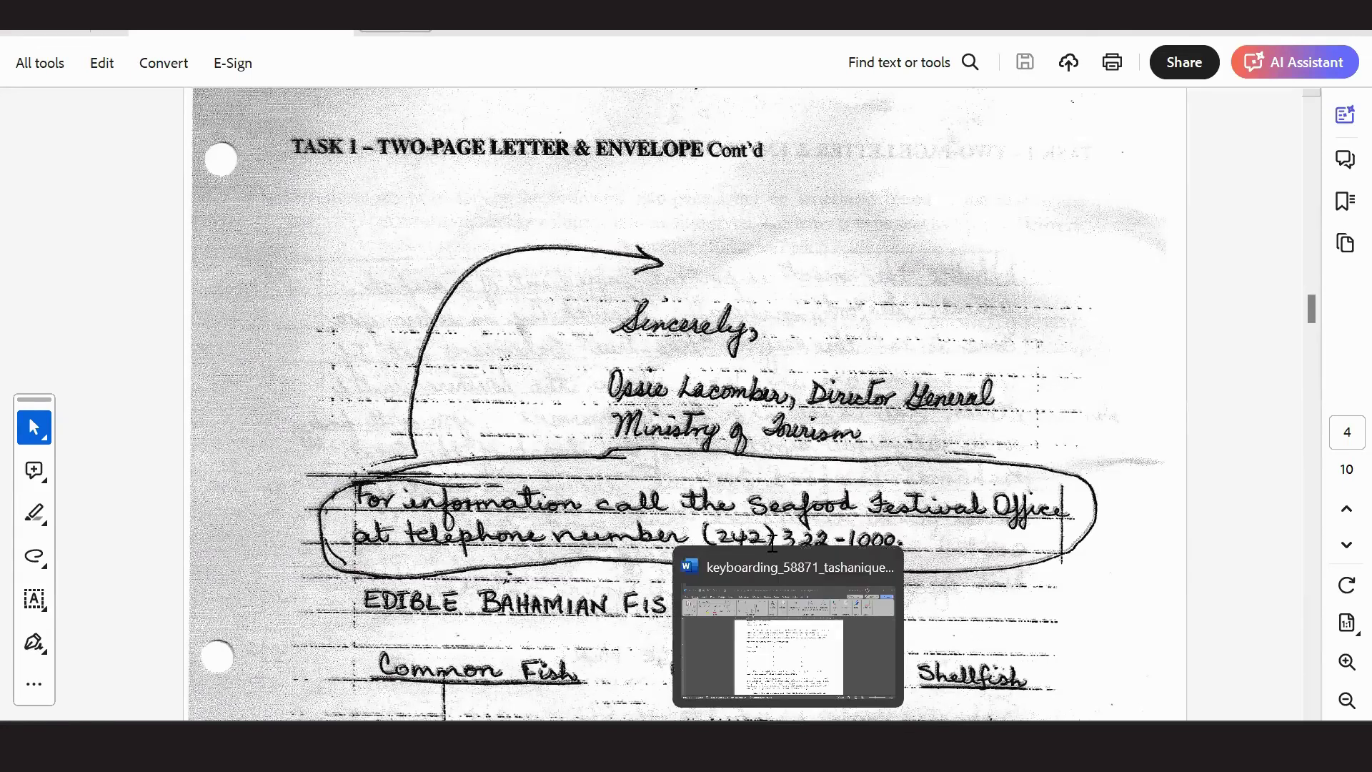
pyautogui.click(754, 554)
pyautogui.scroll(-5, 747, 533)
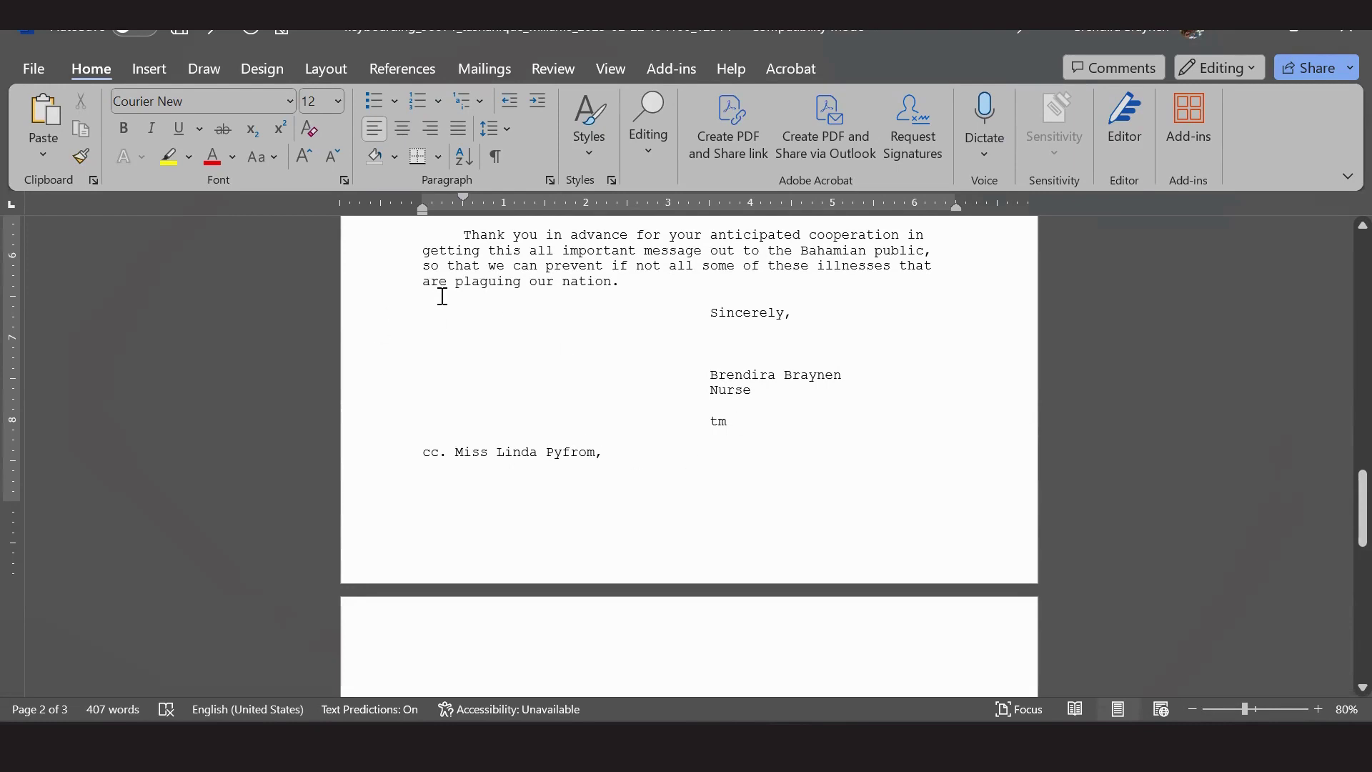
pyautogui.scroll(3, 583, 346)
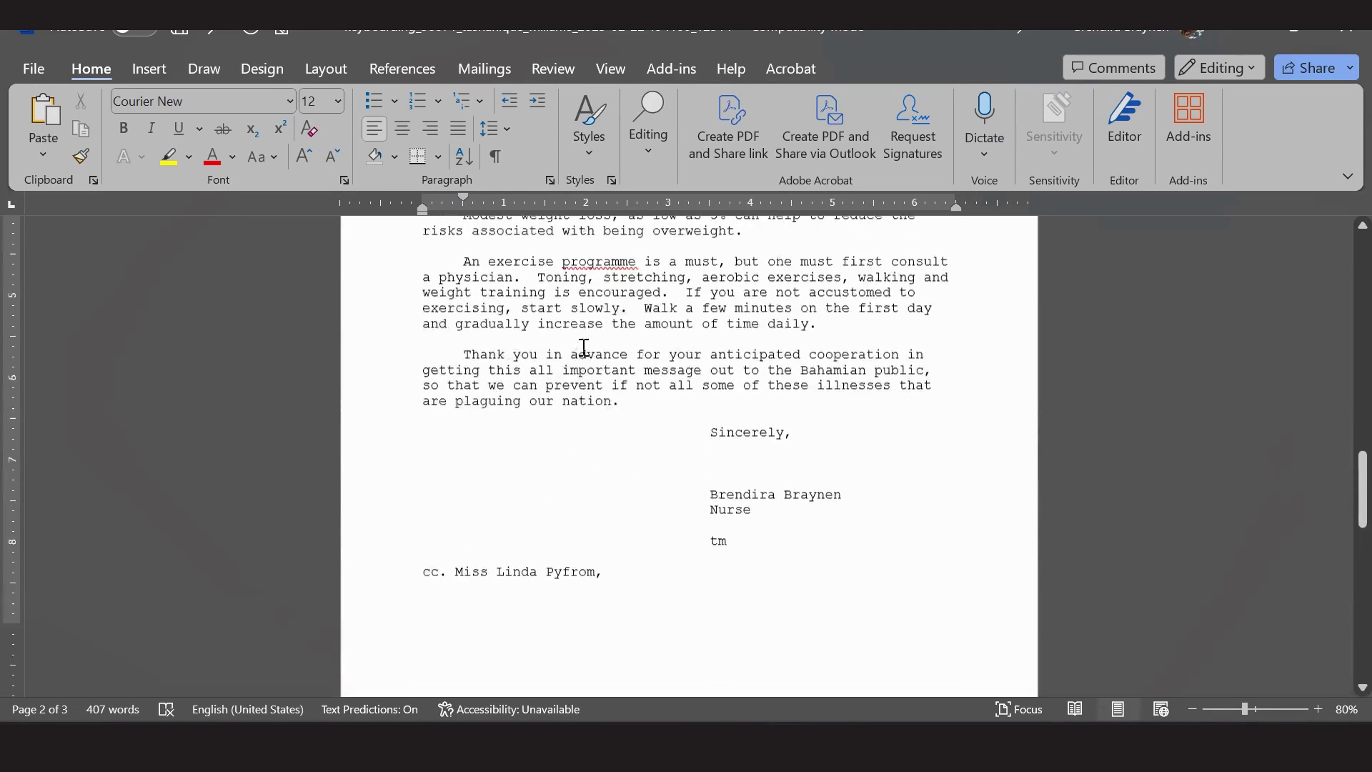
pyautogui.click(524, 431)
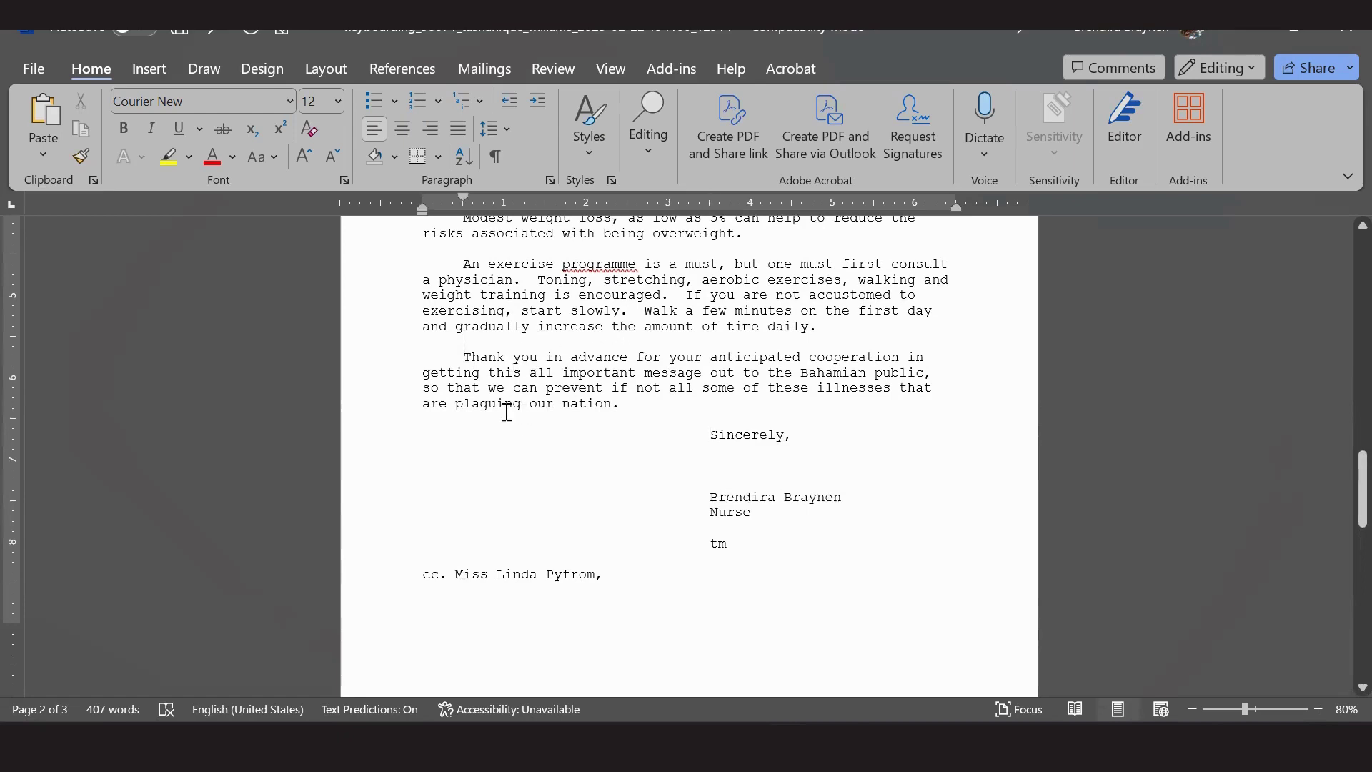
pyautogui.click(498, 419)
pyautogui.press('Return')
pyautogui.write('1')
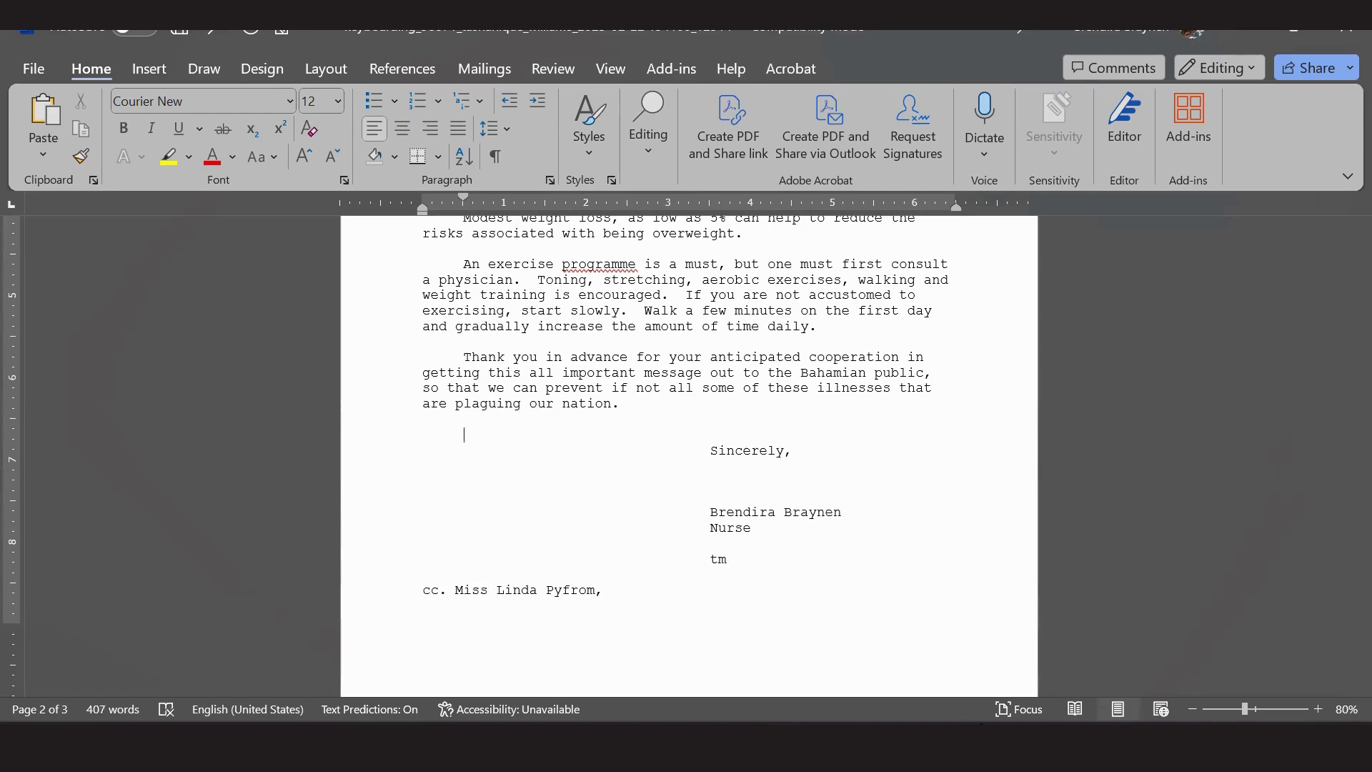
pyautogui.hotkey('alt', 'Tab')
pyautogui.hotkey('alt', 'Tab')
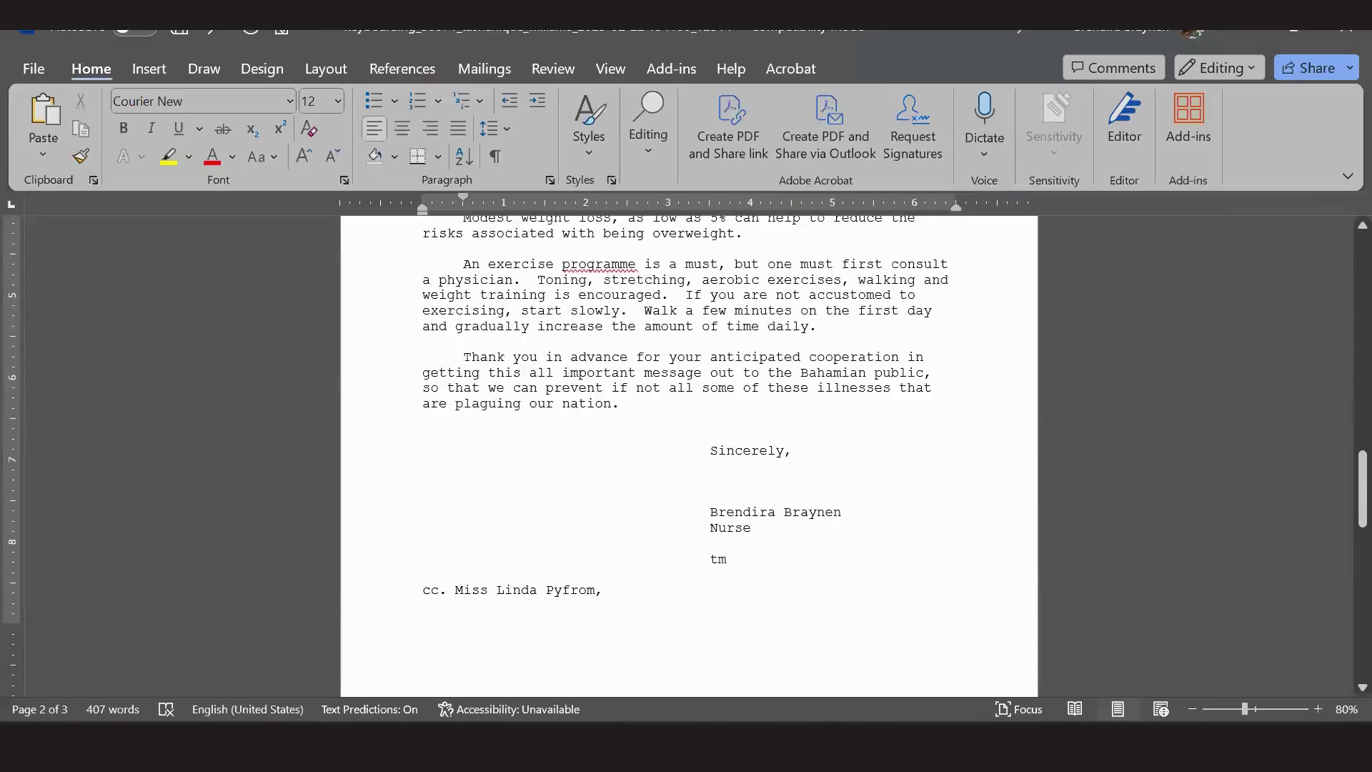
pyautogui.write('For information …')
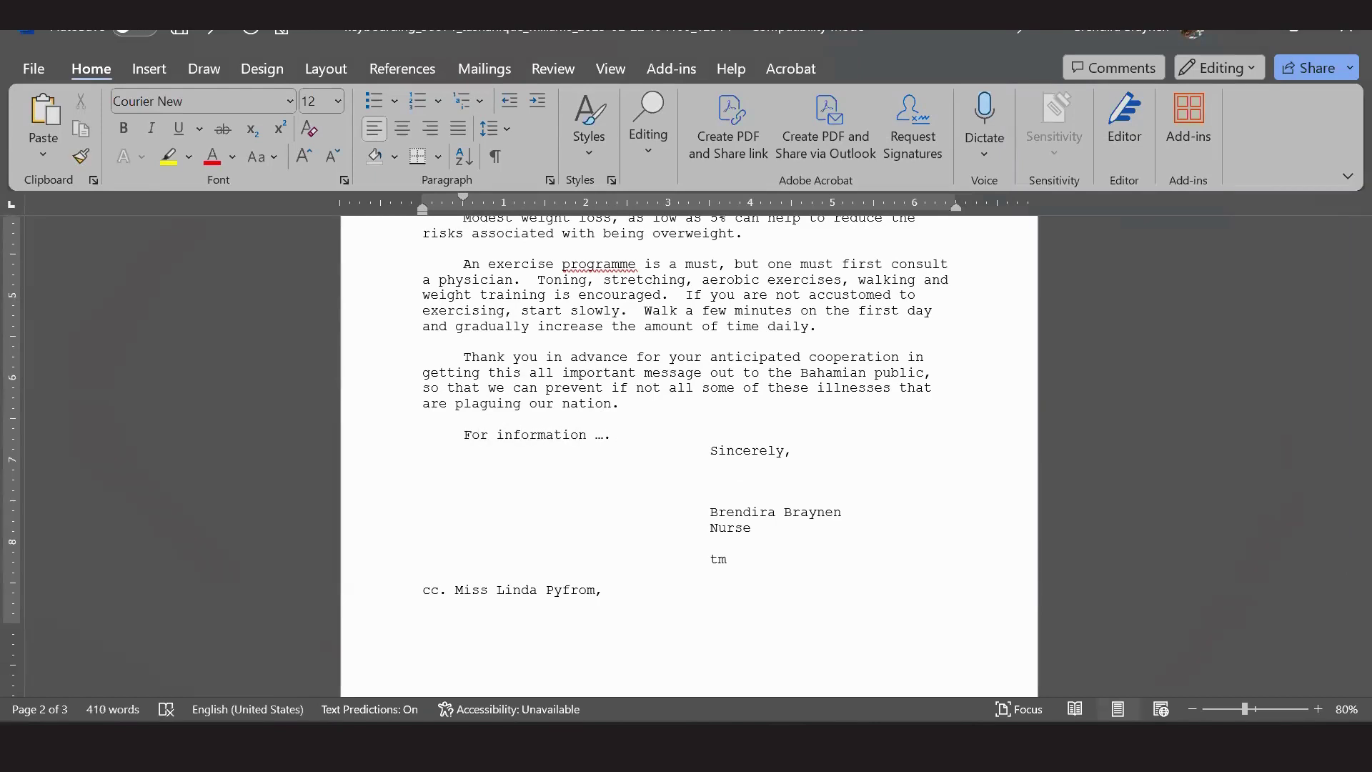
pyautogui.write('....')
pyautogui.press('Return')
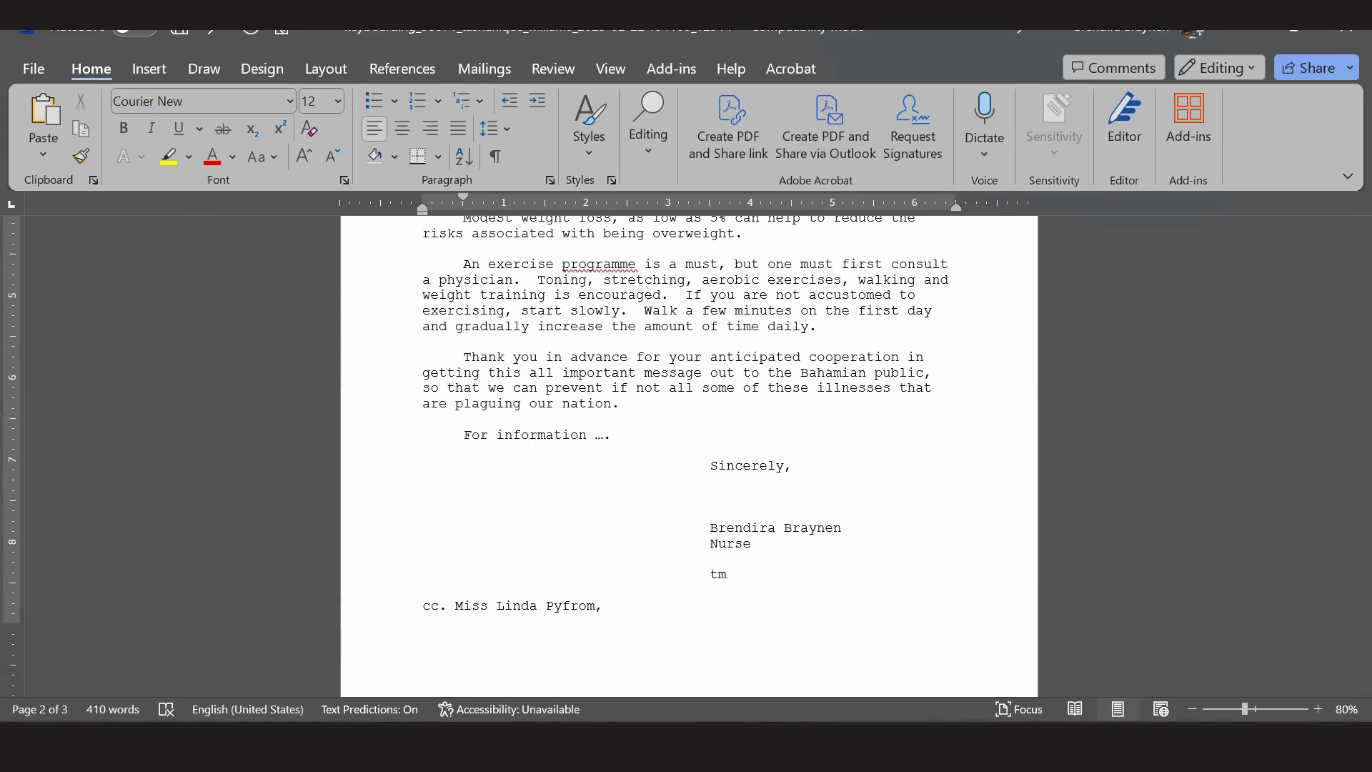
# Maximize Acrobat, review the task instructions, and return to the Word letter.
pyautogui.hotkey('alt', 'Tab')
pyautogui.press('super+Up')
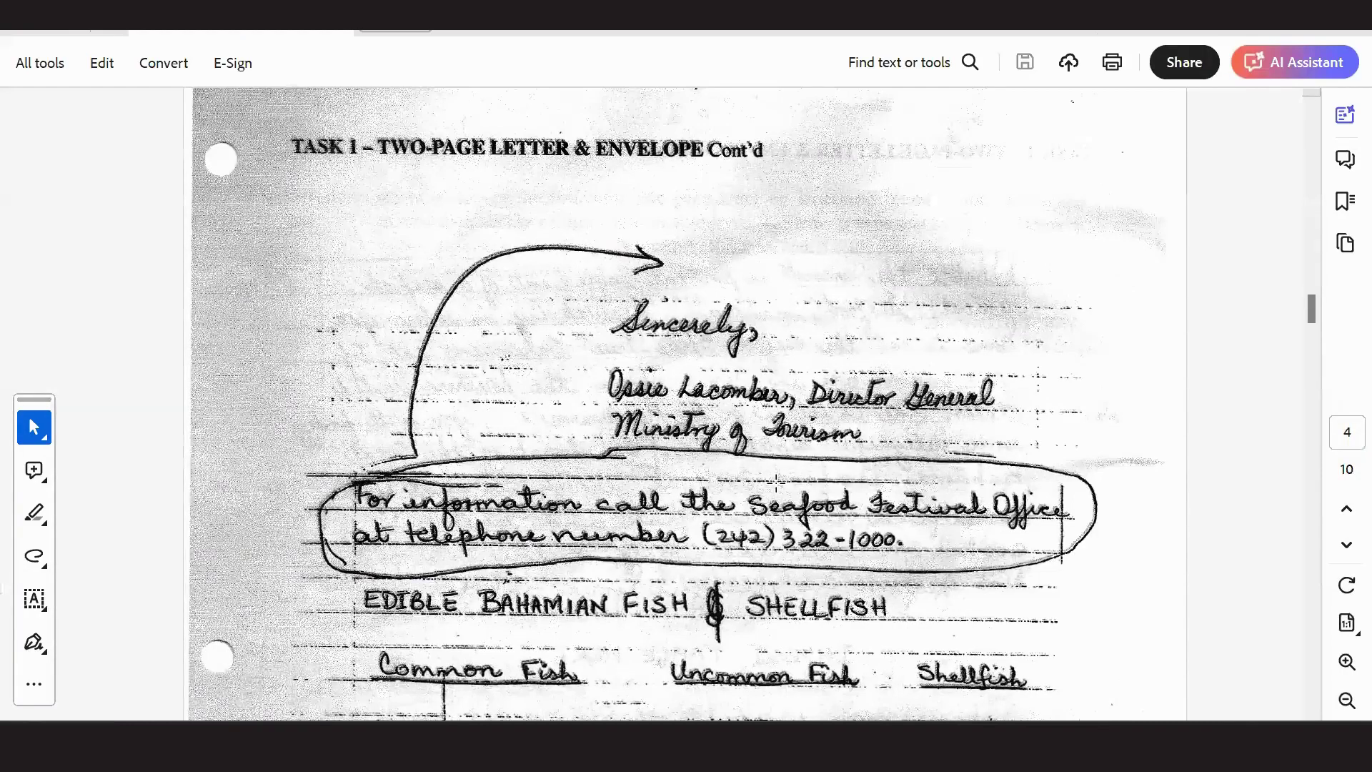
pyautogui.scroll(-1, 777, 481)
pyautogui.scroll(5, 776, 480)
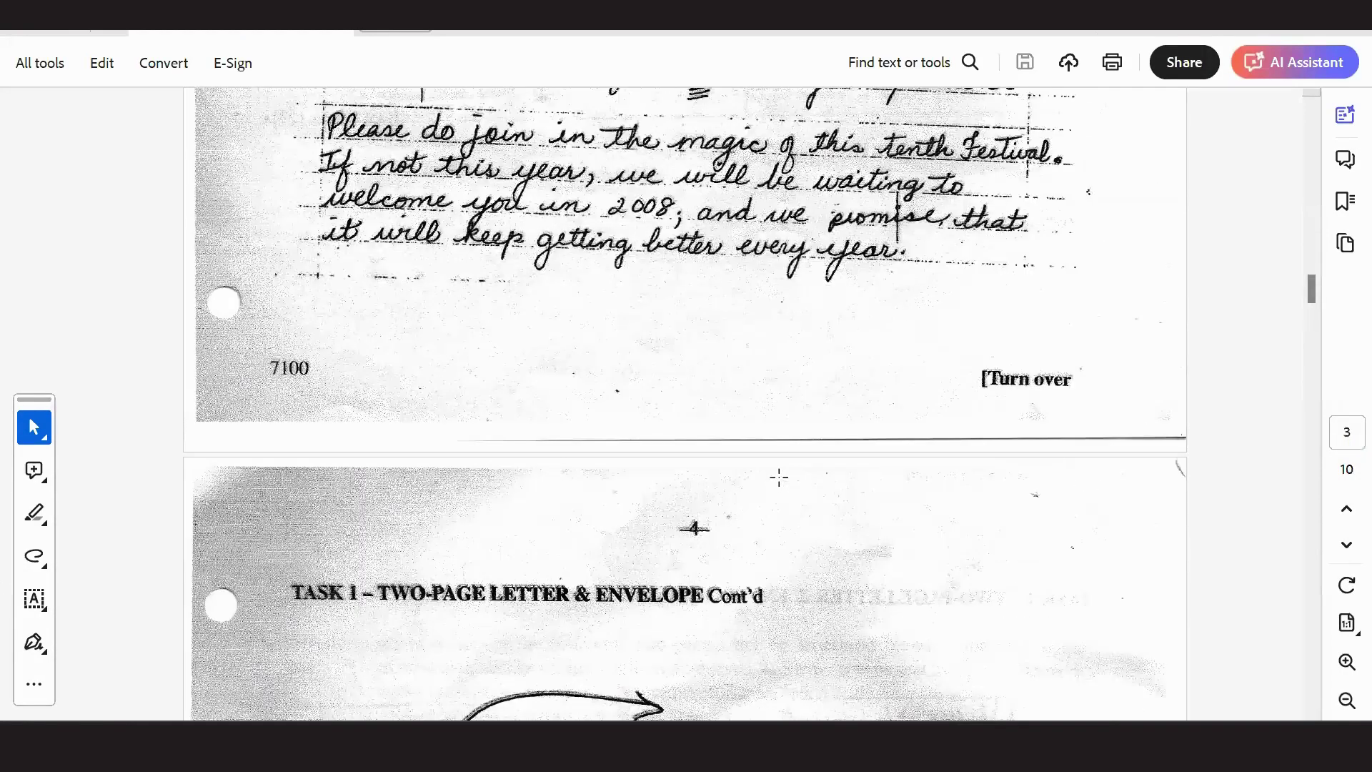
pyautogui.scroll(13, 783, 480)
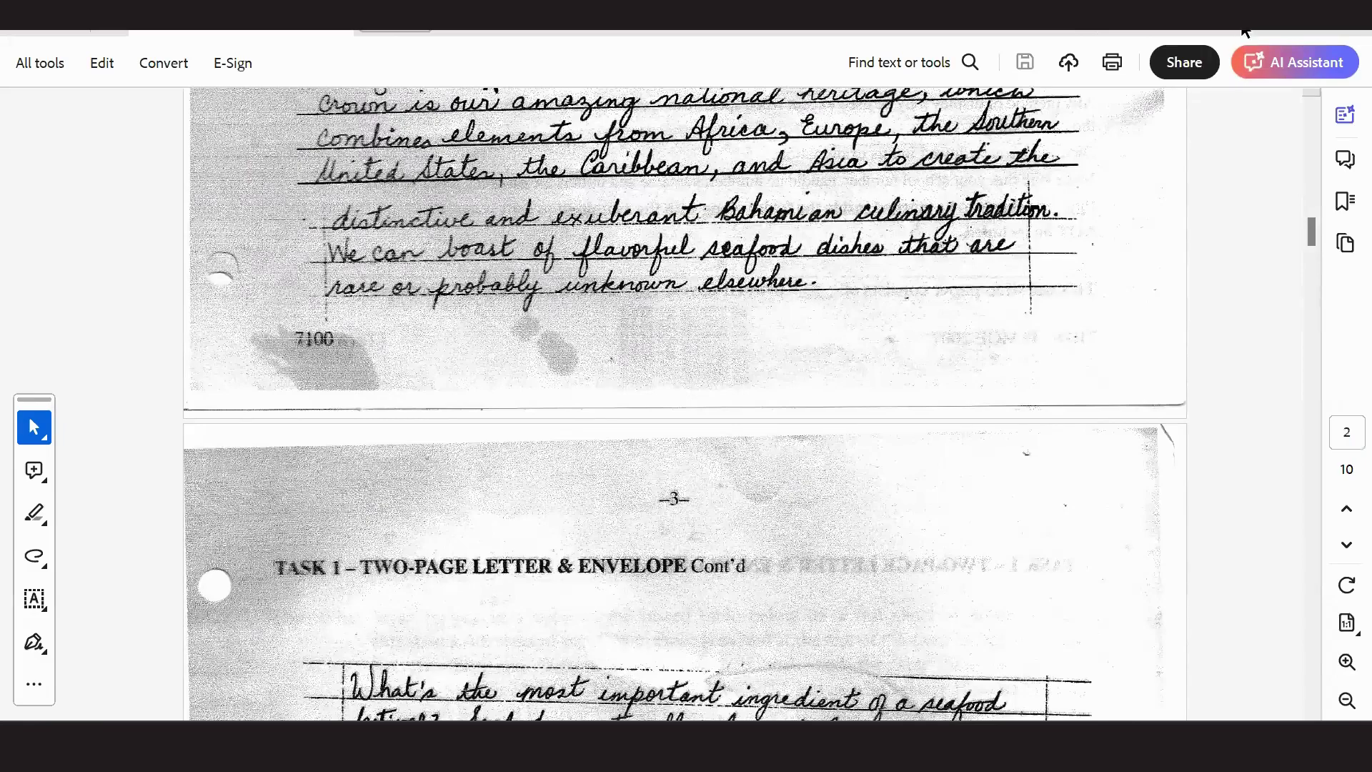
pyautogui.hotkey('alt', 'Tab')
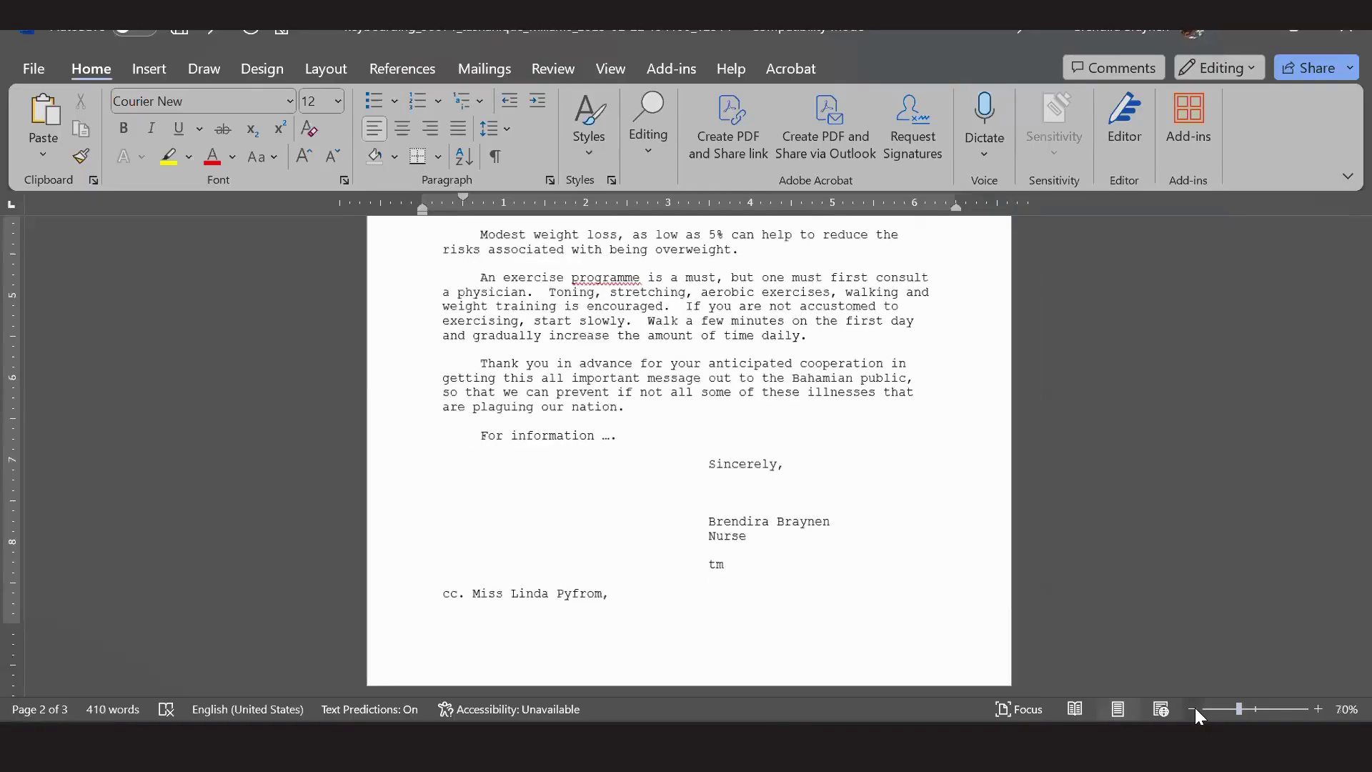
# Zoom out to see both pages and type 'BB' before the tm reference initials.
pyautogui.click(1192, 708)
pyautogui.scroll(3, 1079, 529)
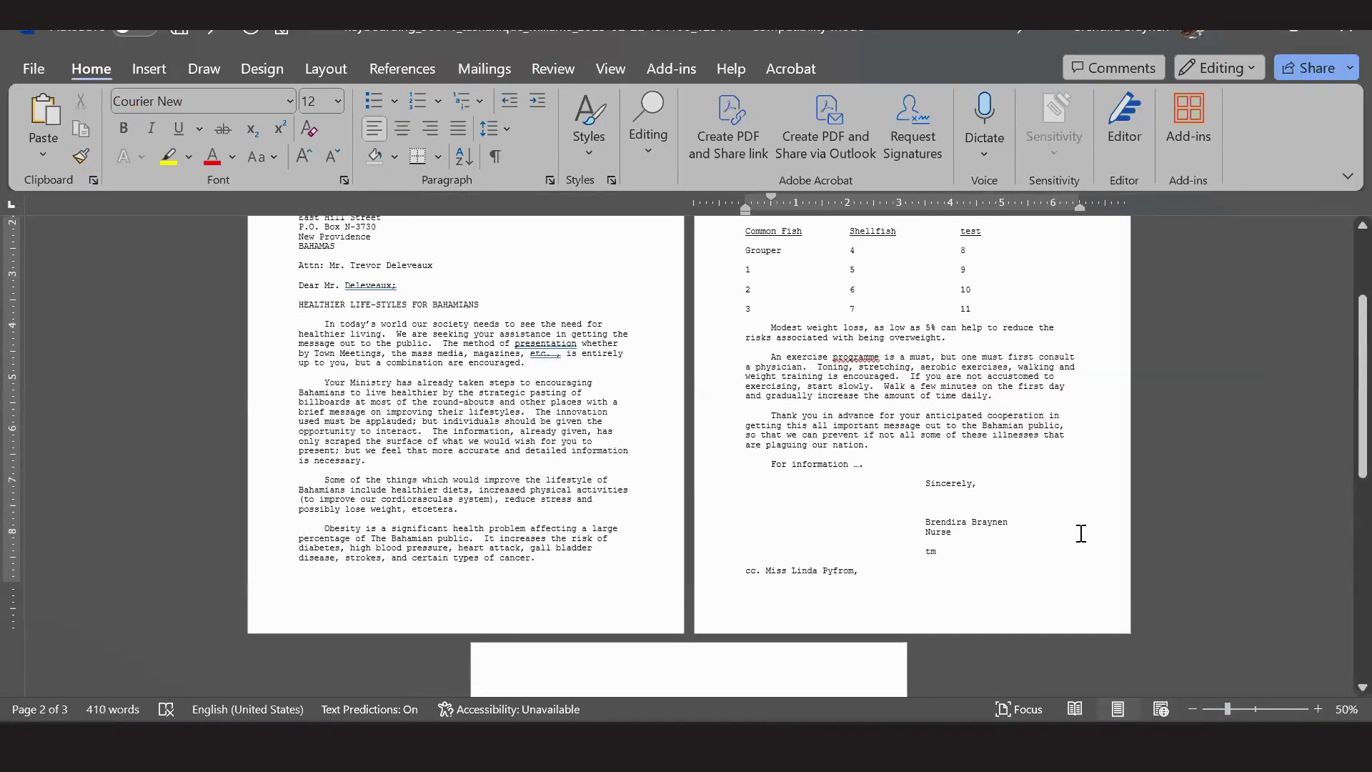
pyautogui.scroll(-2, 1094, 466)
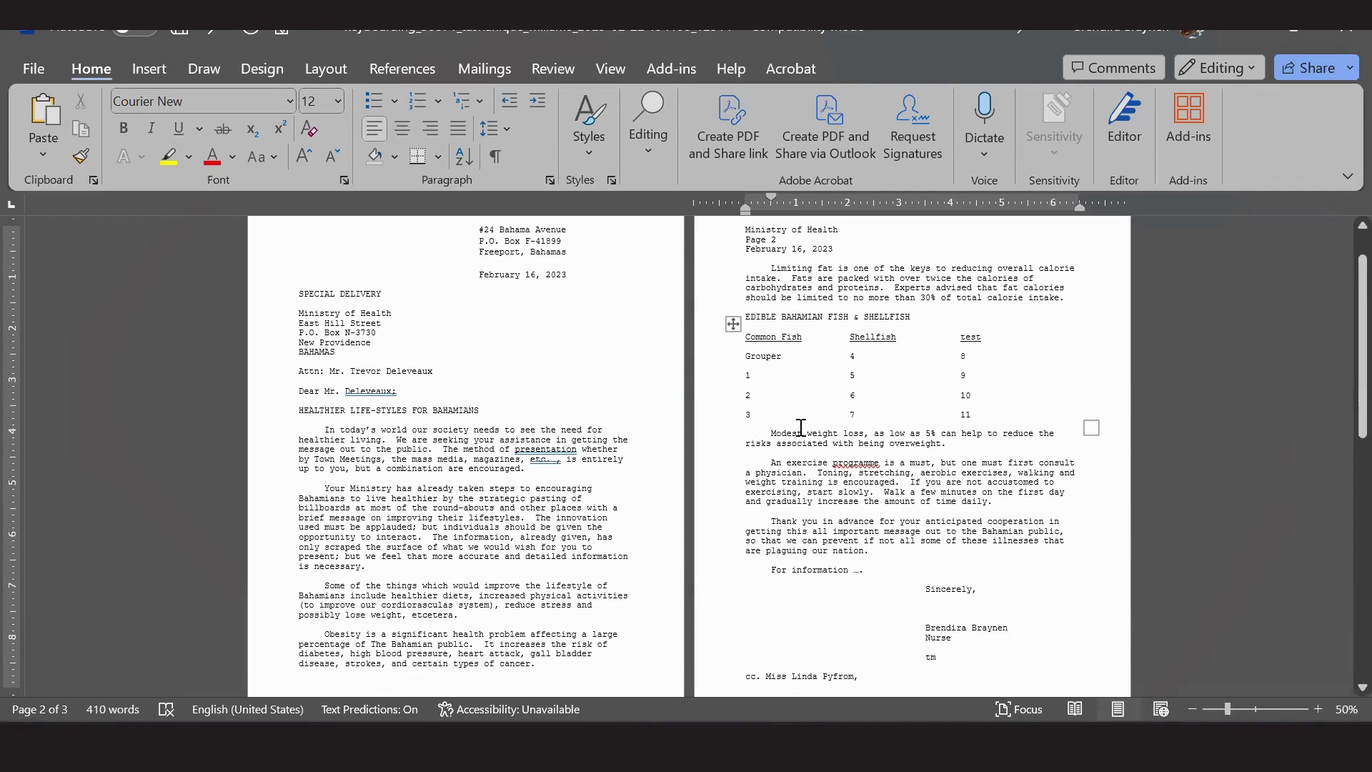
pyautogui.scroll(-2, 794, 418)
pyautogui.scroll(3, 629, 343)
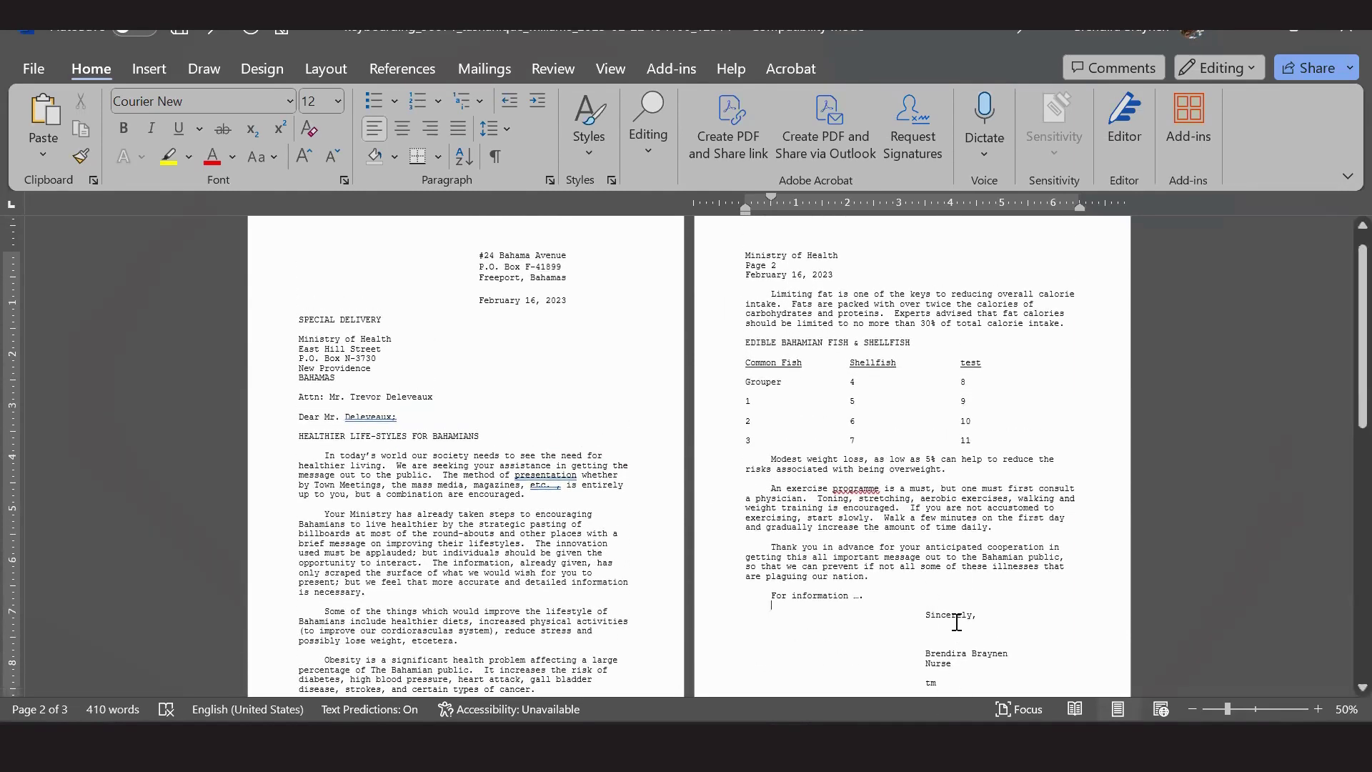
pyautogui.scroll(-3, 956, 622)
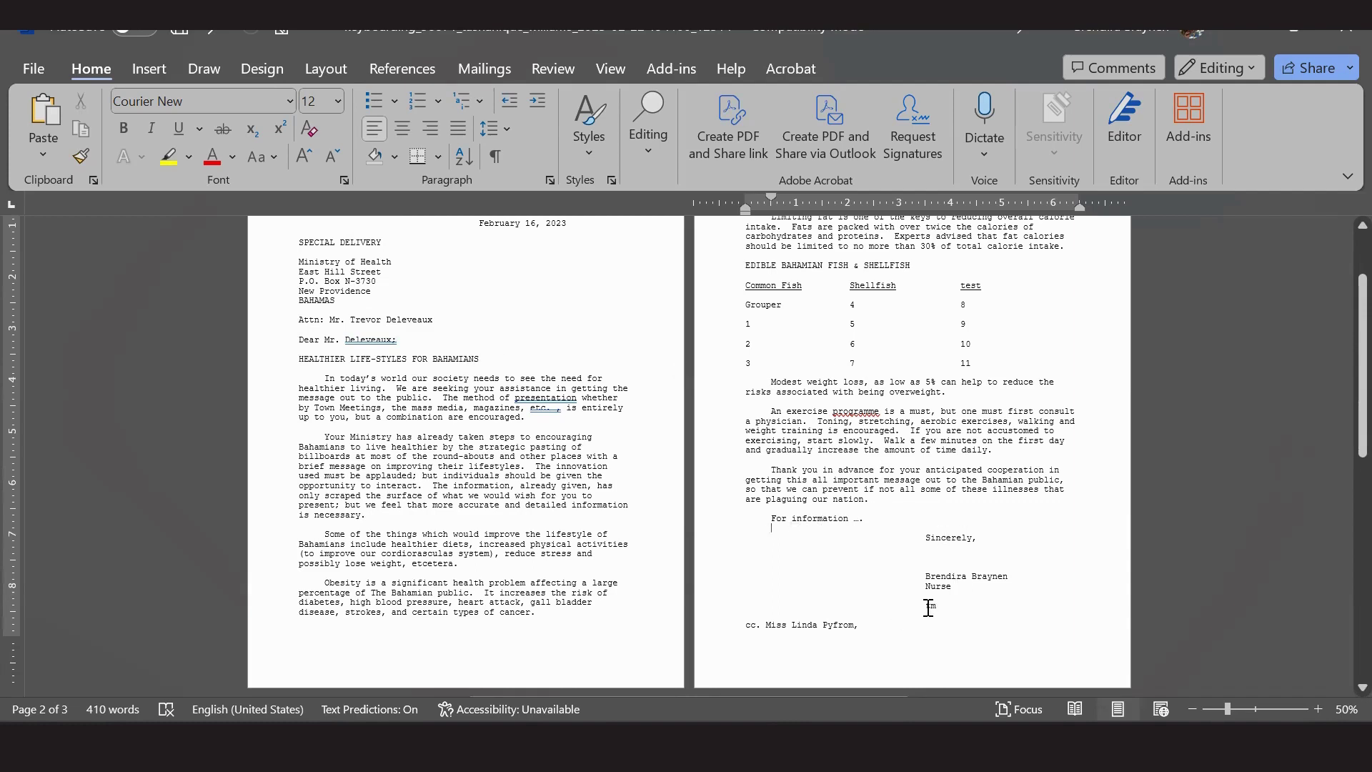
pyautogui.click(925, 606)
pyautogui.write('BB')
# Check the Task 1 – Two-Page Letter & Envelope directions in Acrobat, then return to Word.
pyautogui.hotkey('alt', 'Tab')
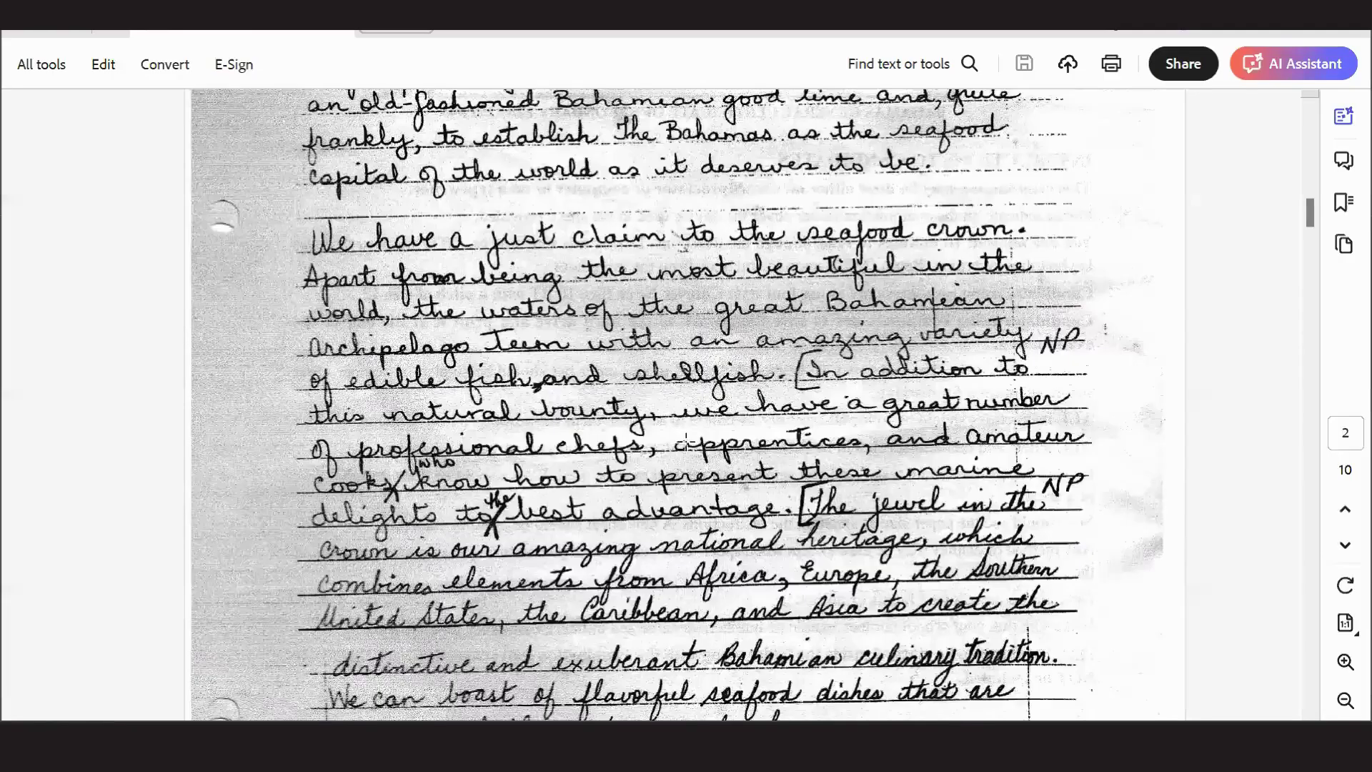
pyautogui.scroll(10, 541, 374)
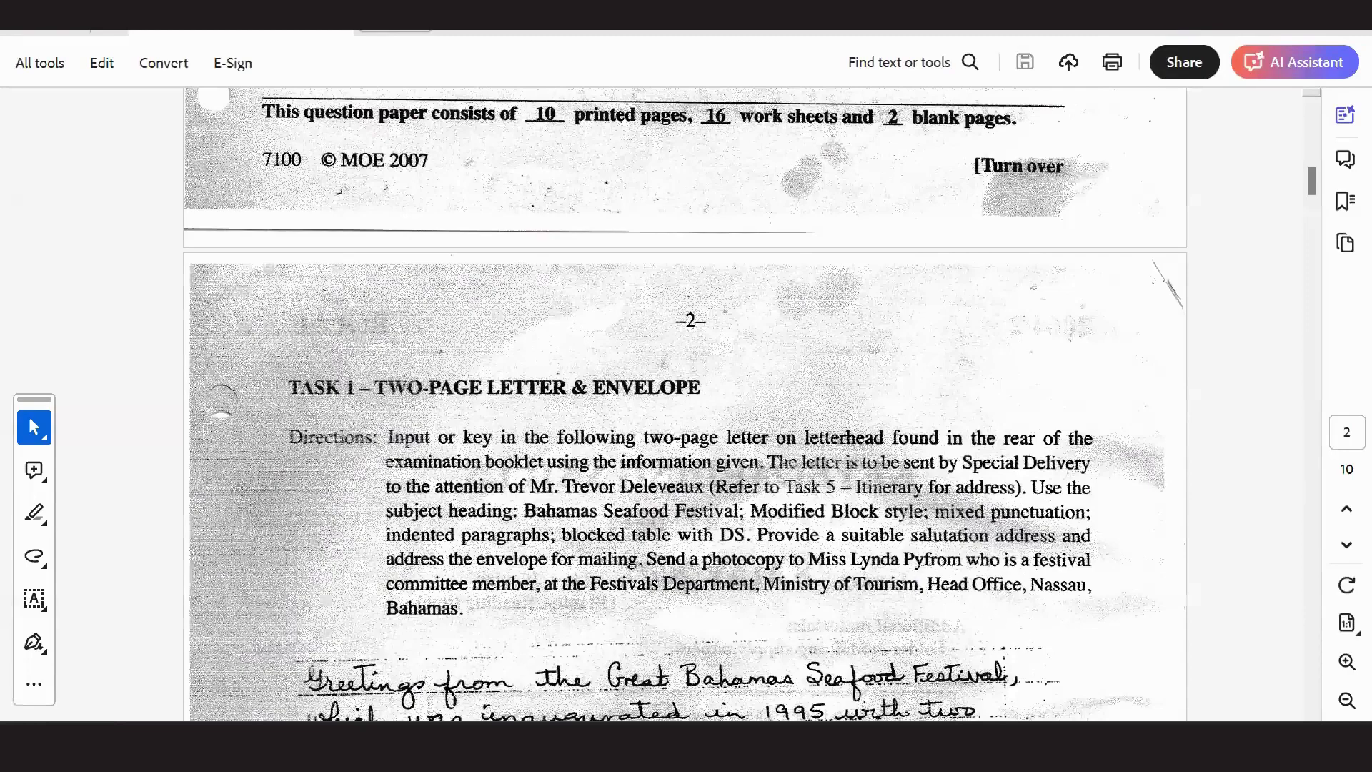
pyautogui.hotkey('alt', 'Tab')
# Delete the blank third page after the cc line so the letter ends on page 2.
pyautogui.scroll(-5, 669, 404)
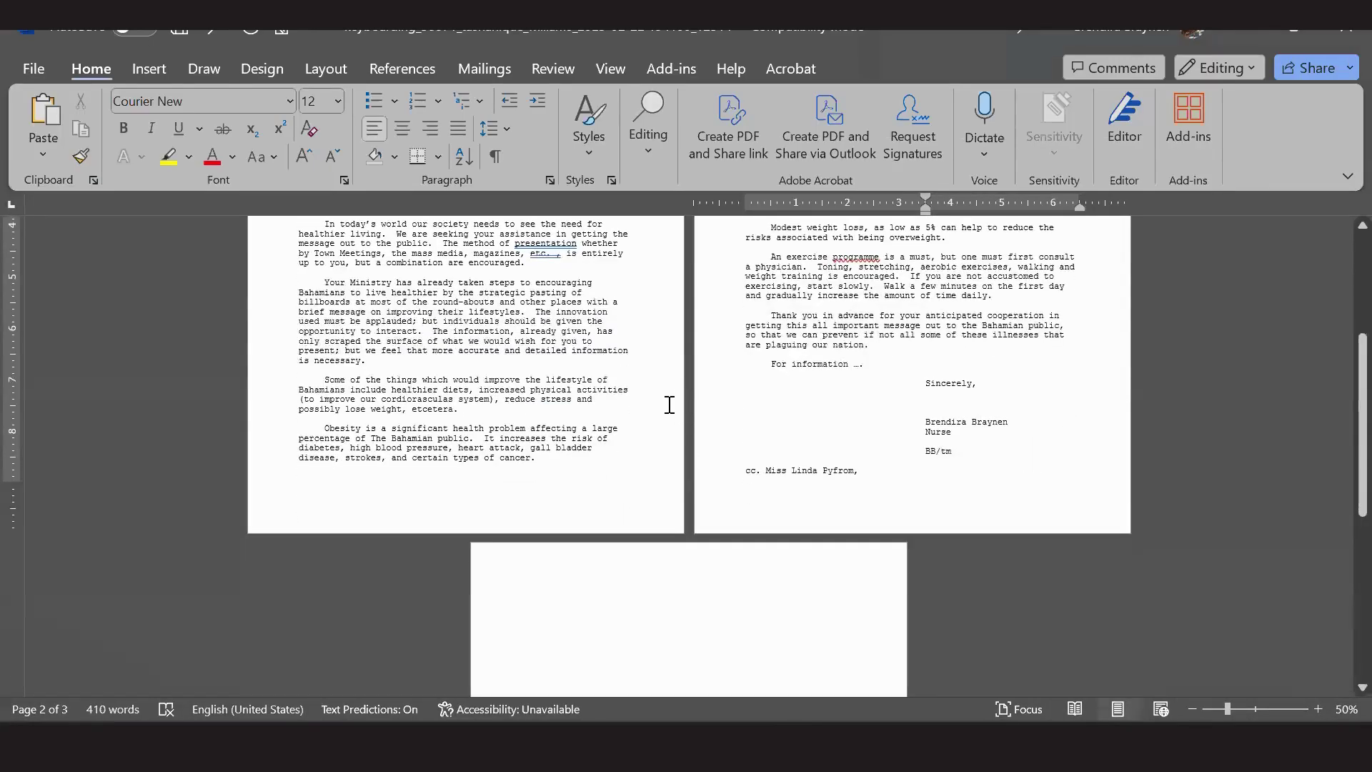
pyautogui.scroll(-5, 669, 405)
pyautogui.scroll(1, 669, 407)
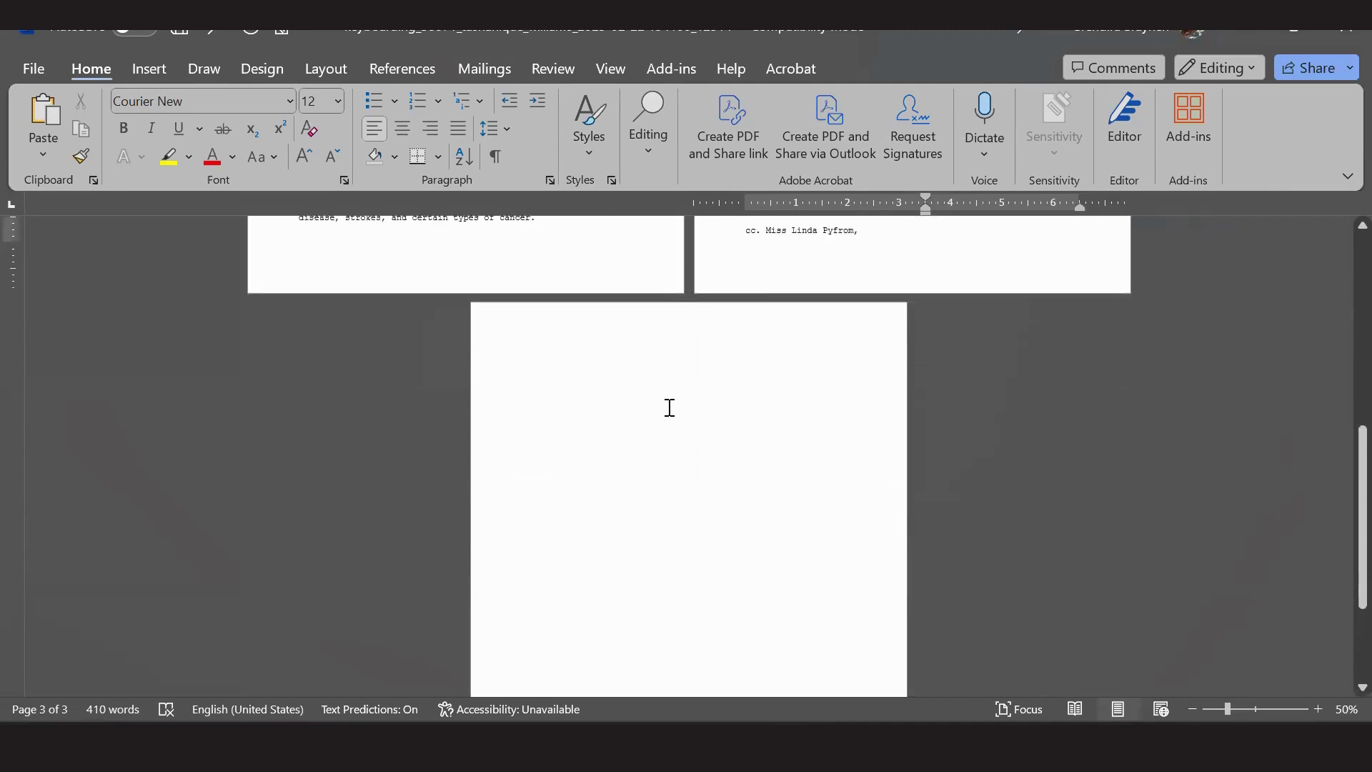
pyautogui.scroll(2, 670, 407)
pyautogui.scroll(-4, 670, 408)
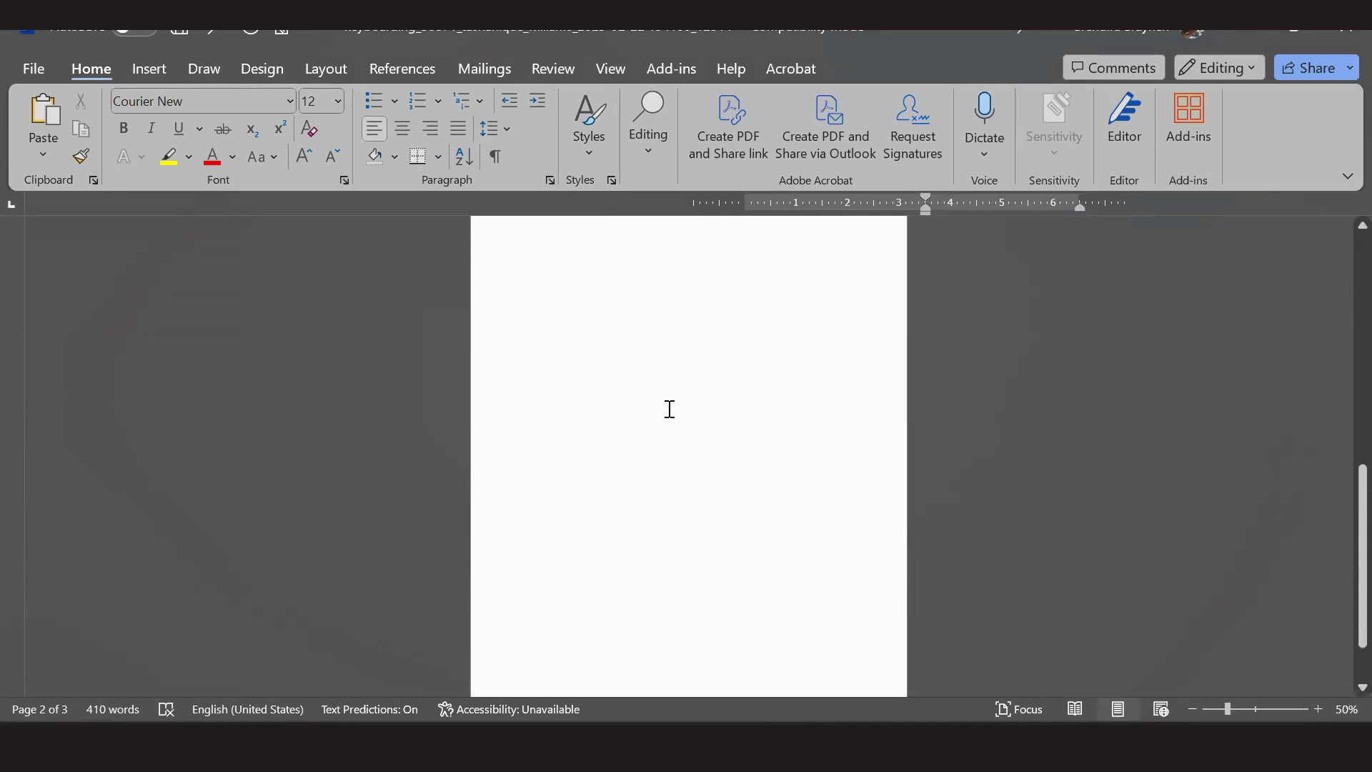
pyautogui.scroll(3, 669, 407)
pyautogui.click(890, 333)
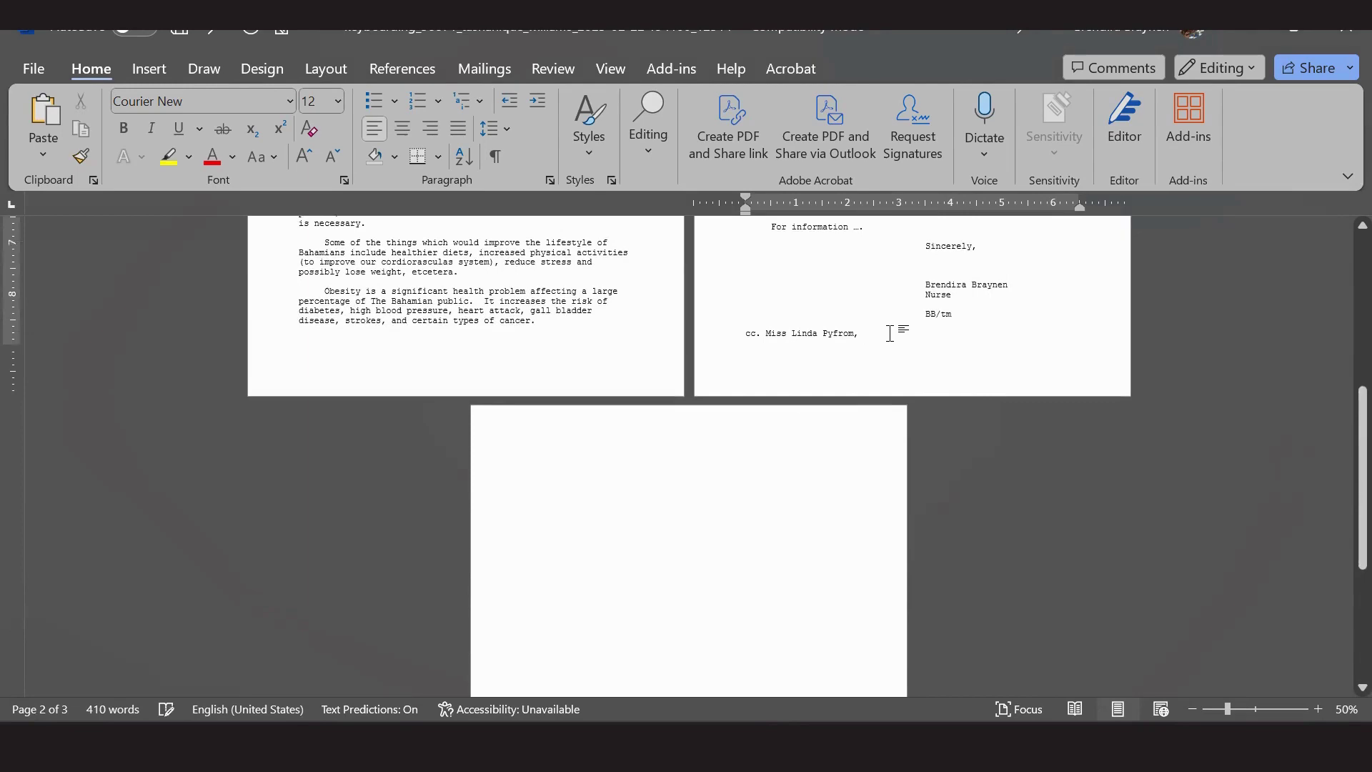
pyautogui.scroll(4, 891, 334)
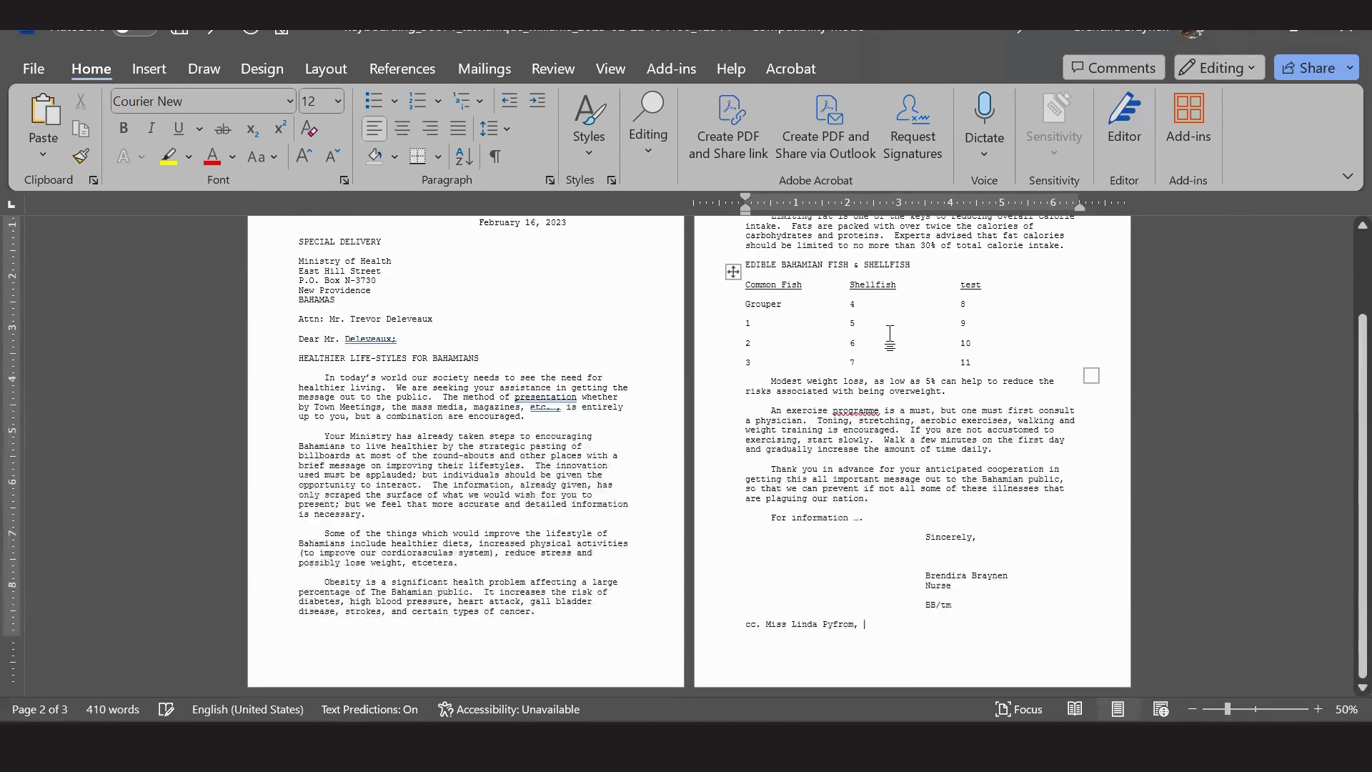
pyautogui.press('Delete')
# Open and close the footer, then switch back to the task directions PDF in Acrobat.
pyautogui.doubleClick(481, 670)
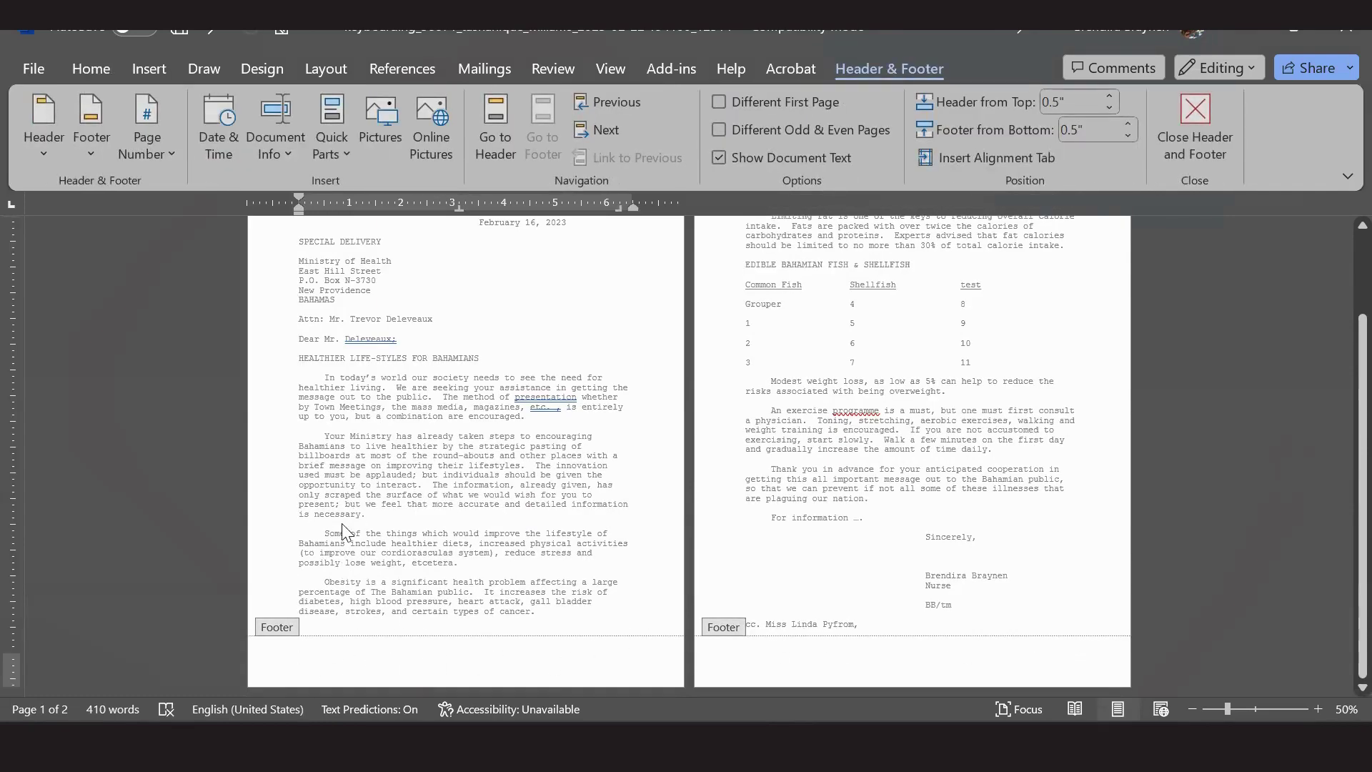
pyautogui.doubleClick(445, 495)
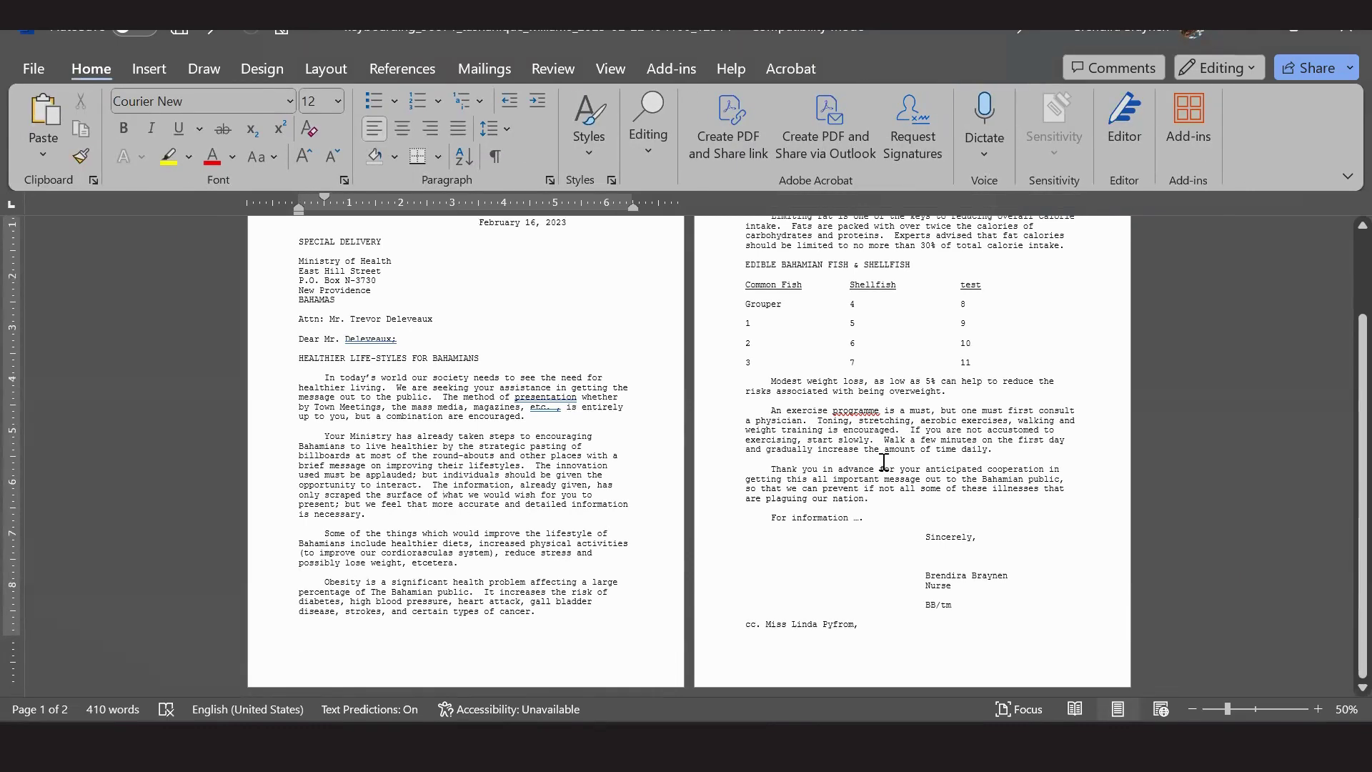
pyautogui.scroll(2, 886, 514)
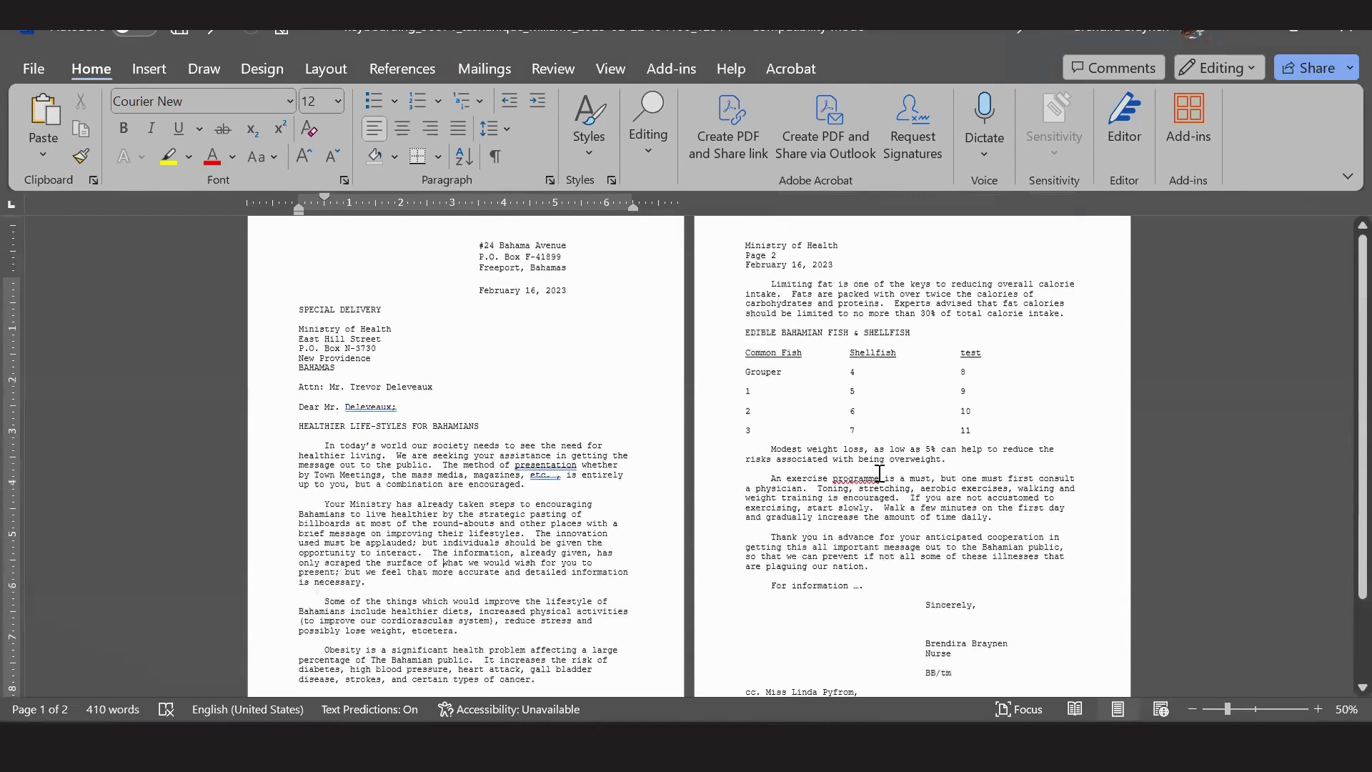
pyautogui.scroll(-2, 880, 472)
pyautogui.scroll(2, 913, 527)
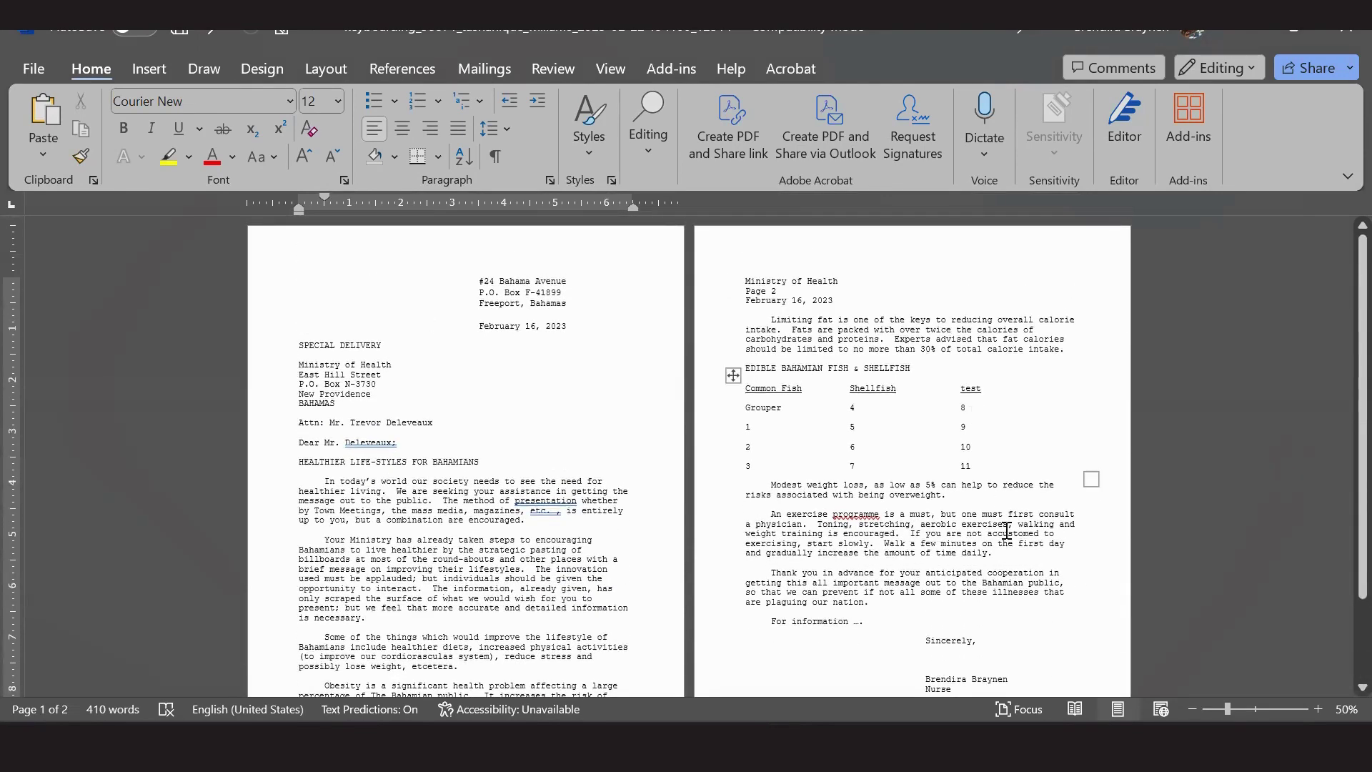
pyautogui.click(976, 629)
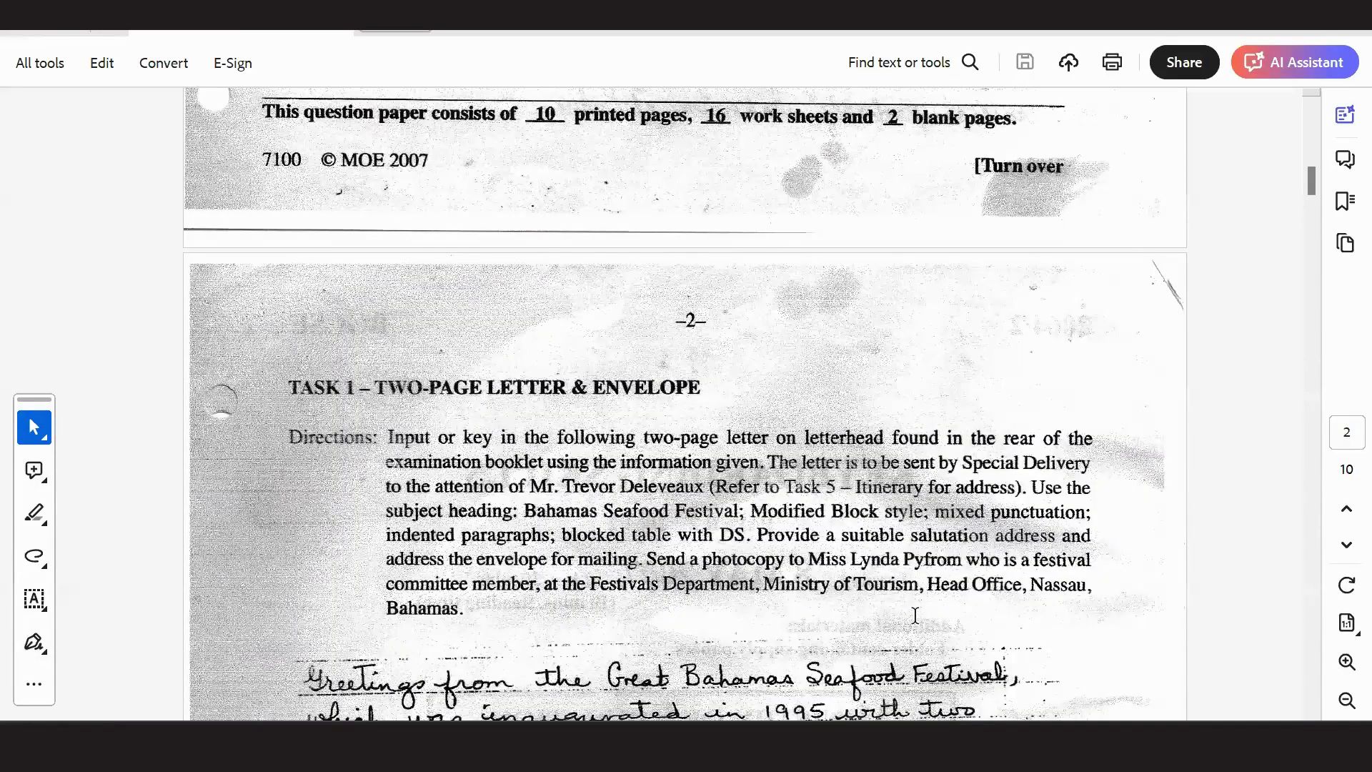
# Scroll up through the Task 1 directions in Acrobat, then return to the Word letter.
pyautogui.scroll(1, 954, 701)
pyautogui.moveTo(976, 747)
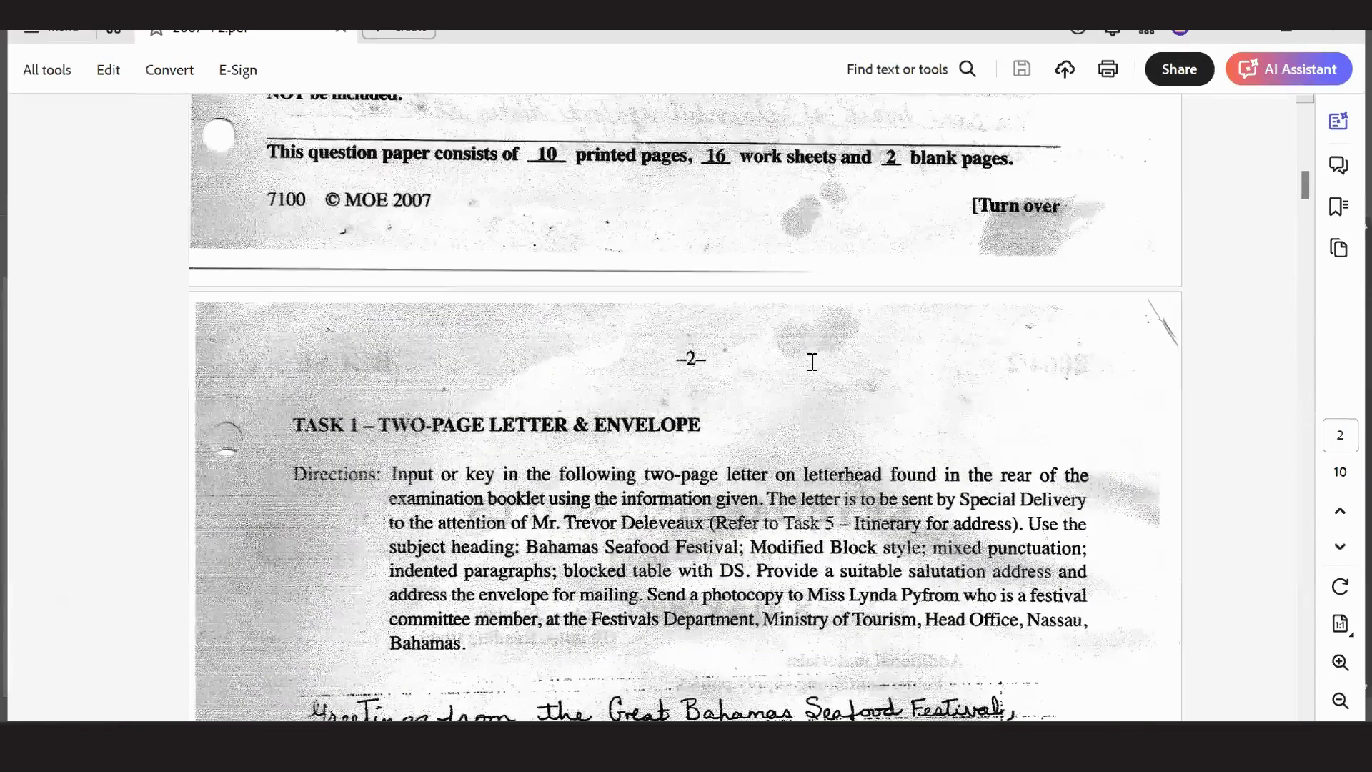
pyautogui.hotkey('alt', 'Tab')
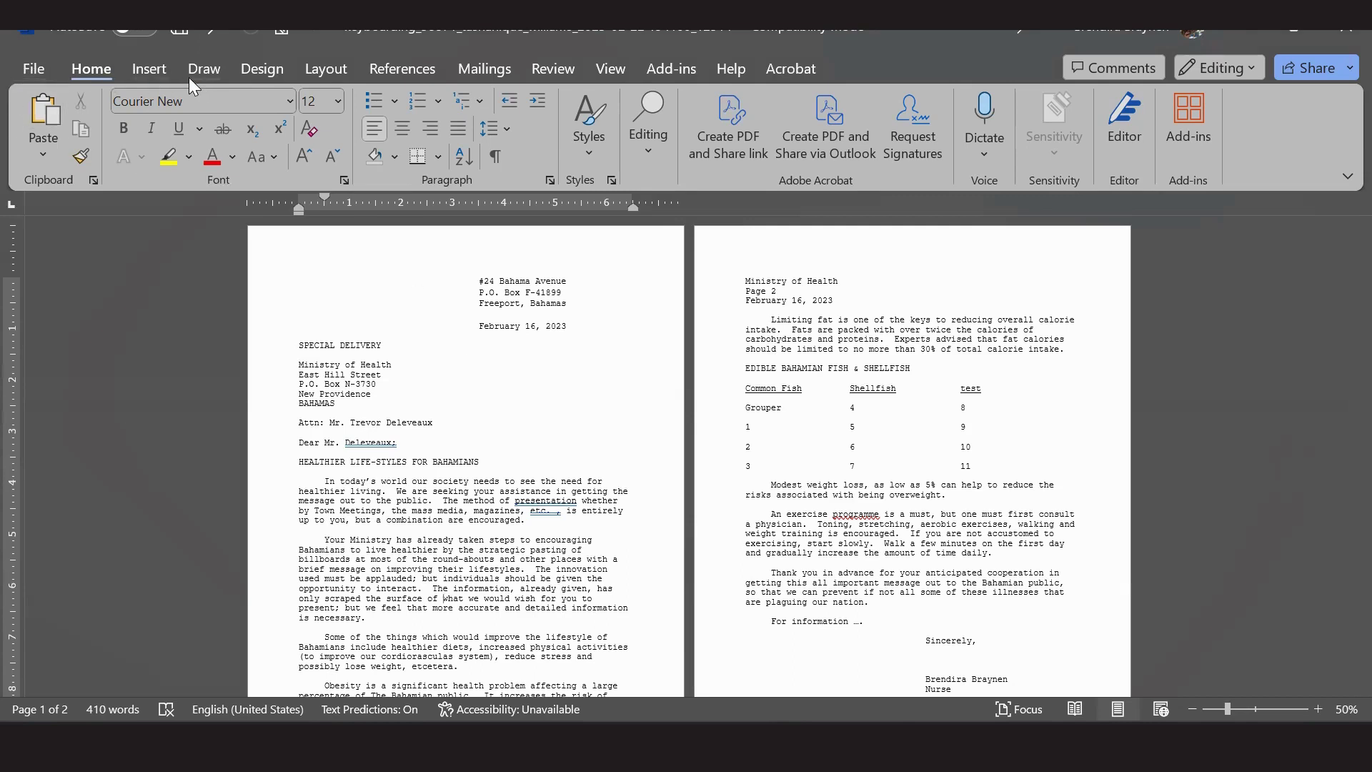
# Add a Mailings envelope with the pre-filled Ministry of Health, East Hill Street address to the letter.
pyautogui.click(159, 69)
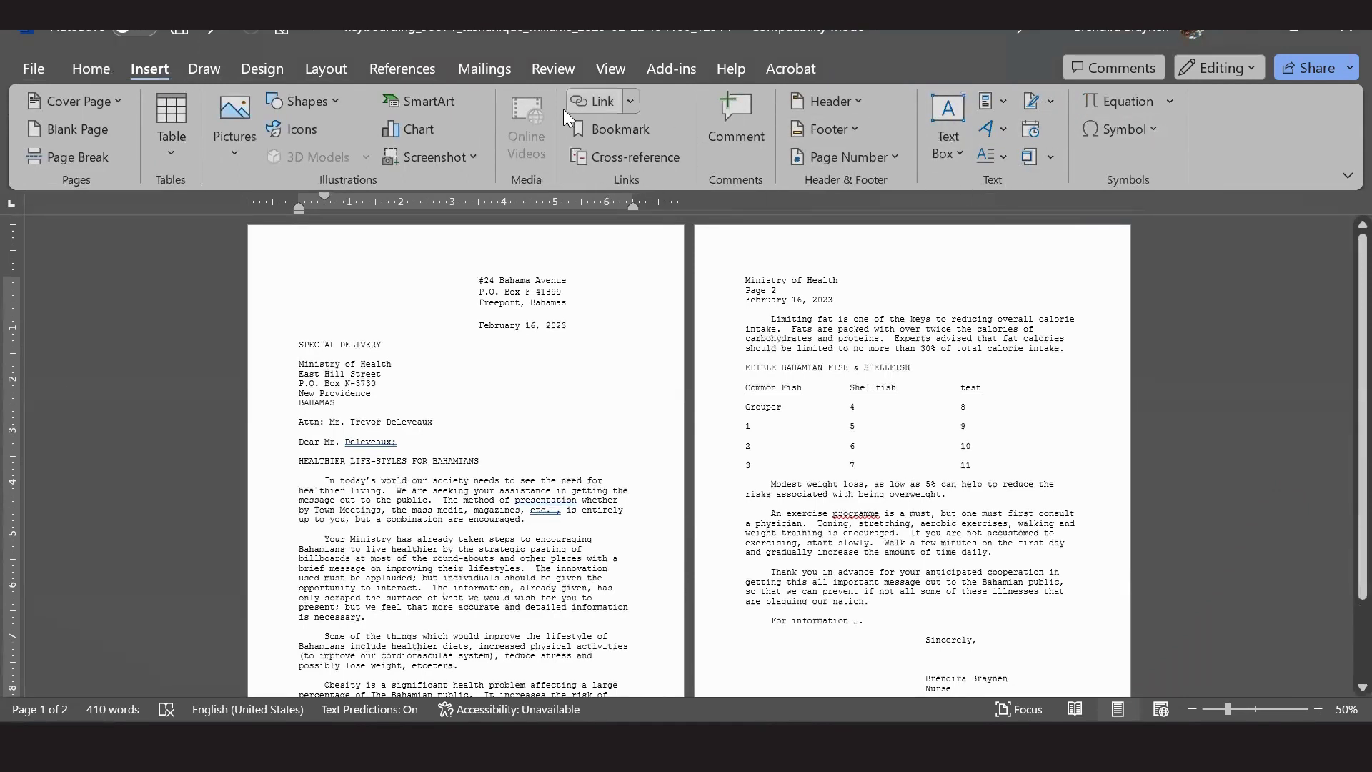
pyautogui.click(469, 68)
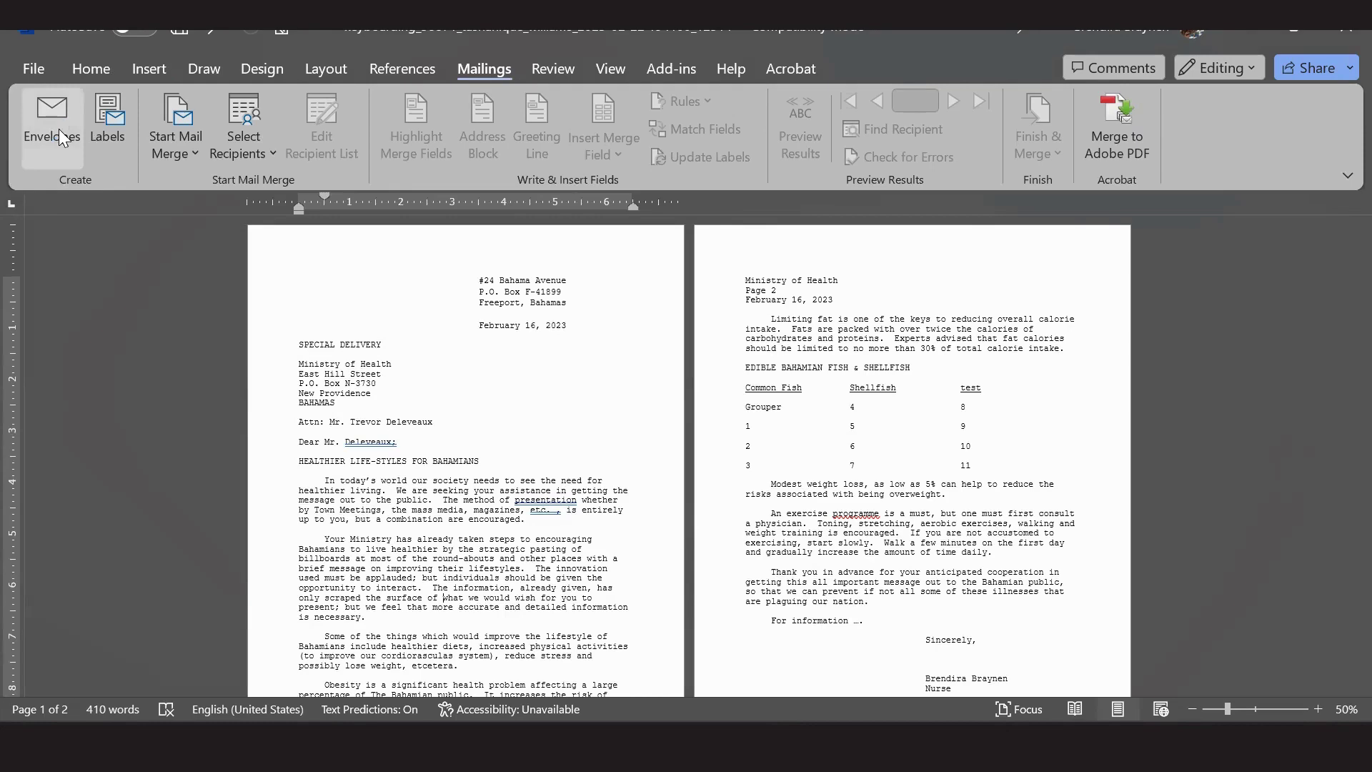
pyautogui.click(58, 129)
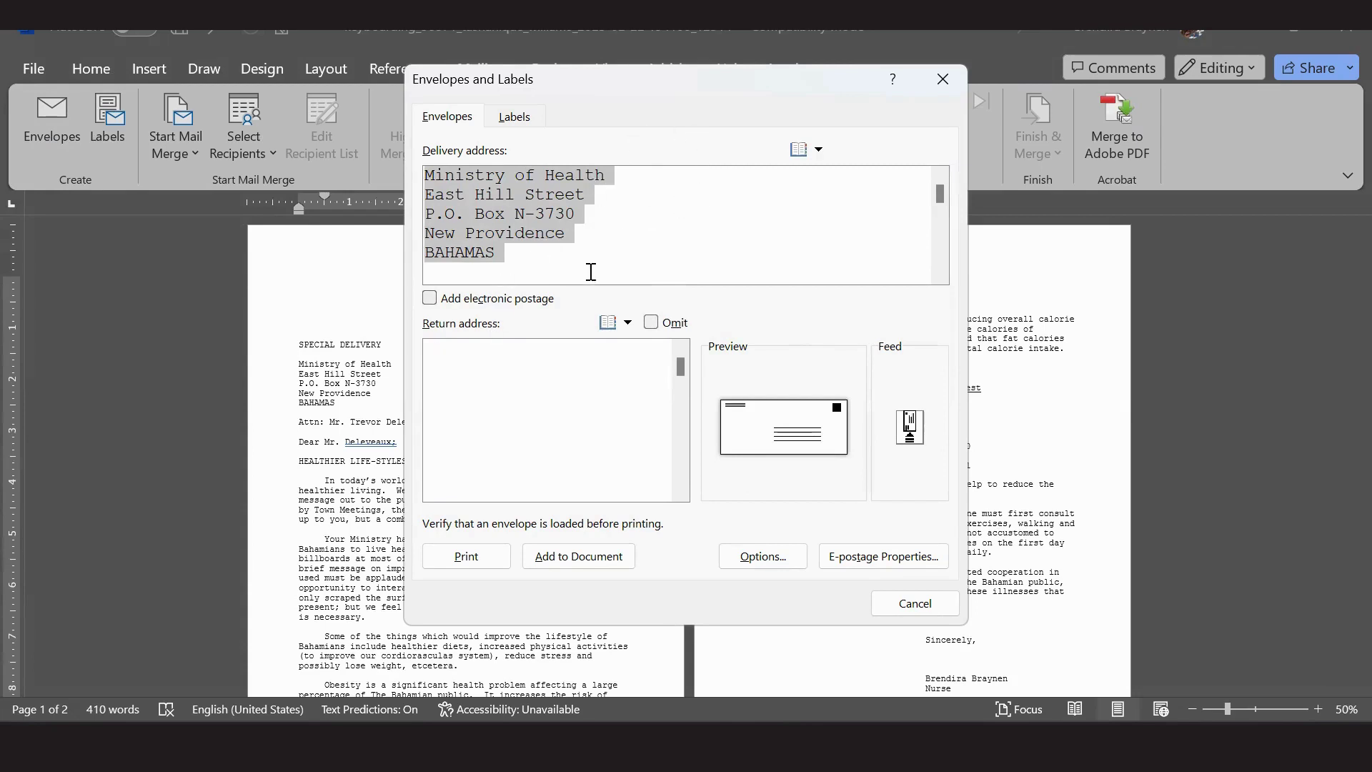
pyautogui.click(576, 558)
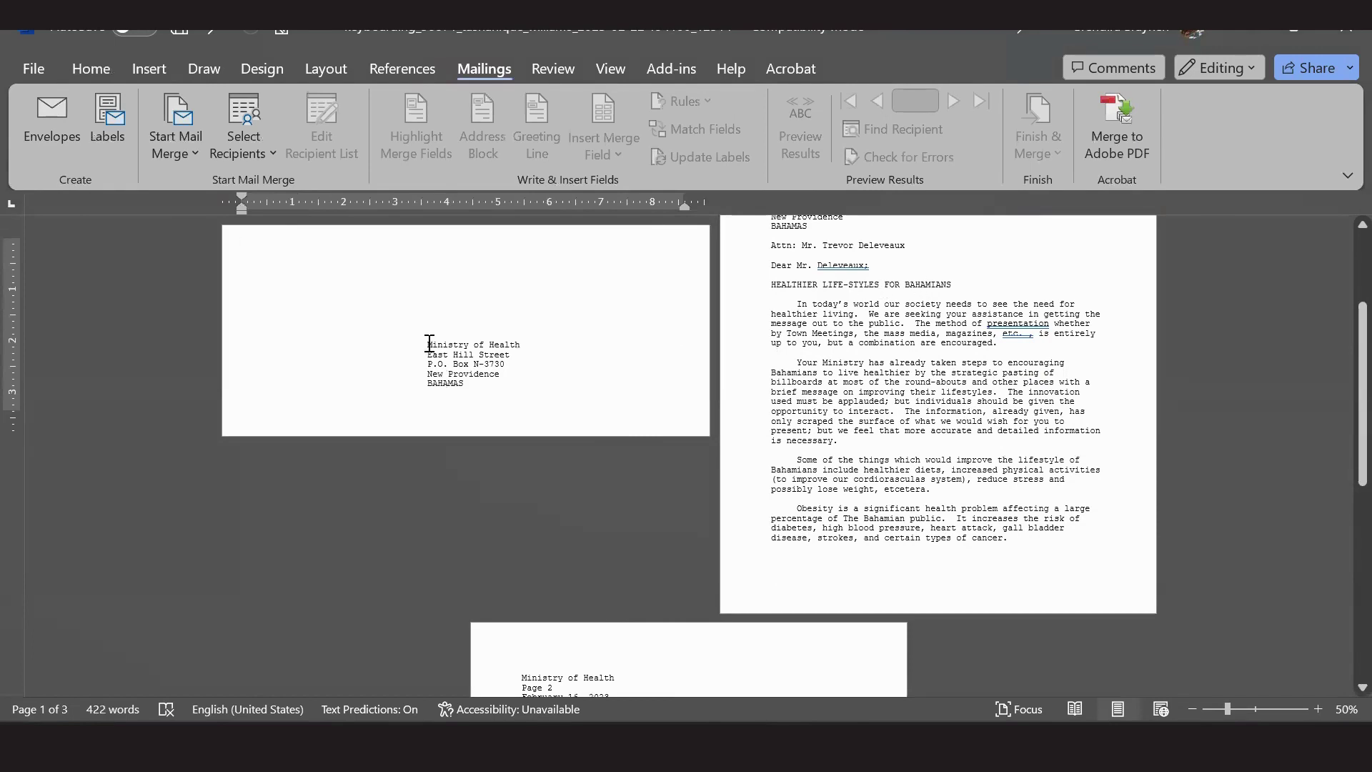
pyautogui.moveTo(428, 343); pyautogui.dragTo(493, 376)
pyautogui.rightClick(431, 376)
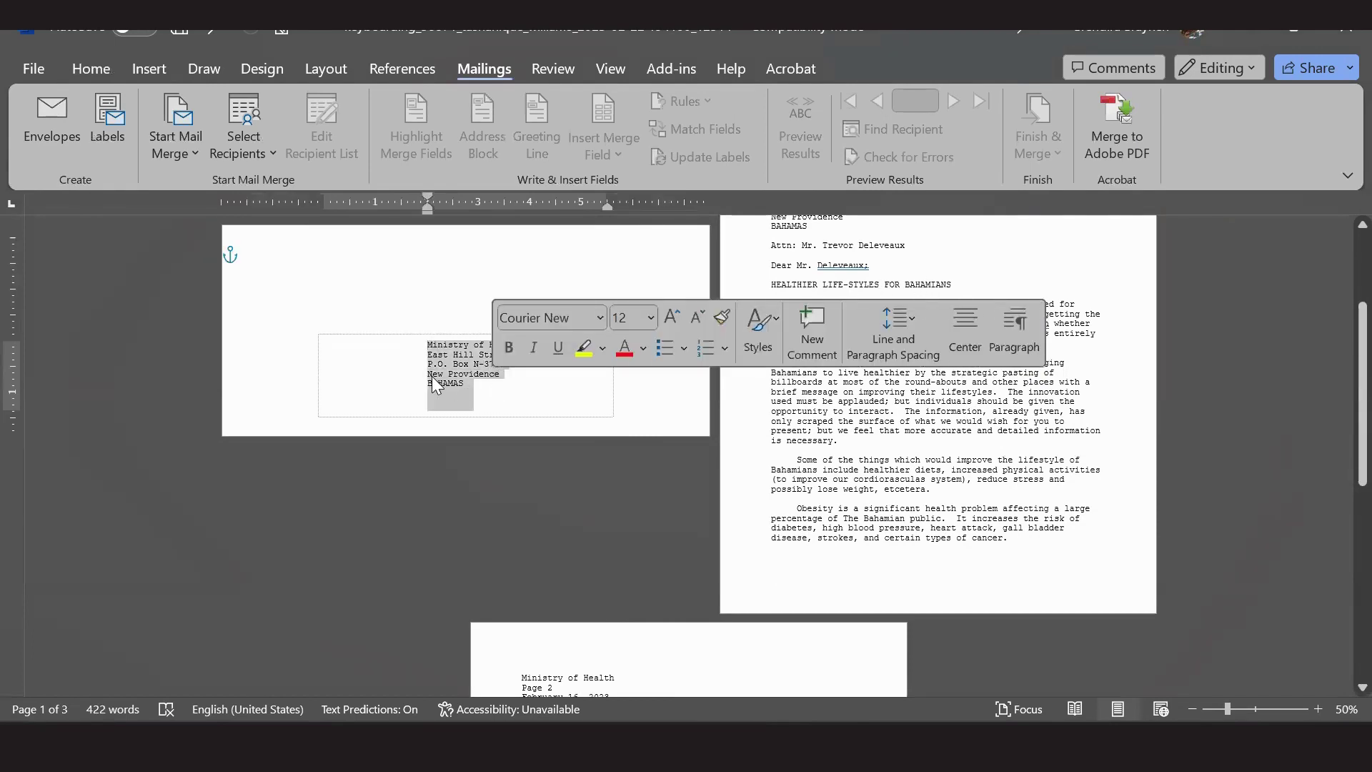
pyautogui.click(428, 376)
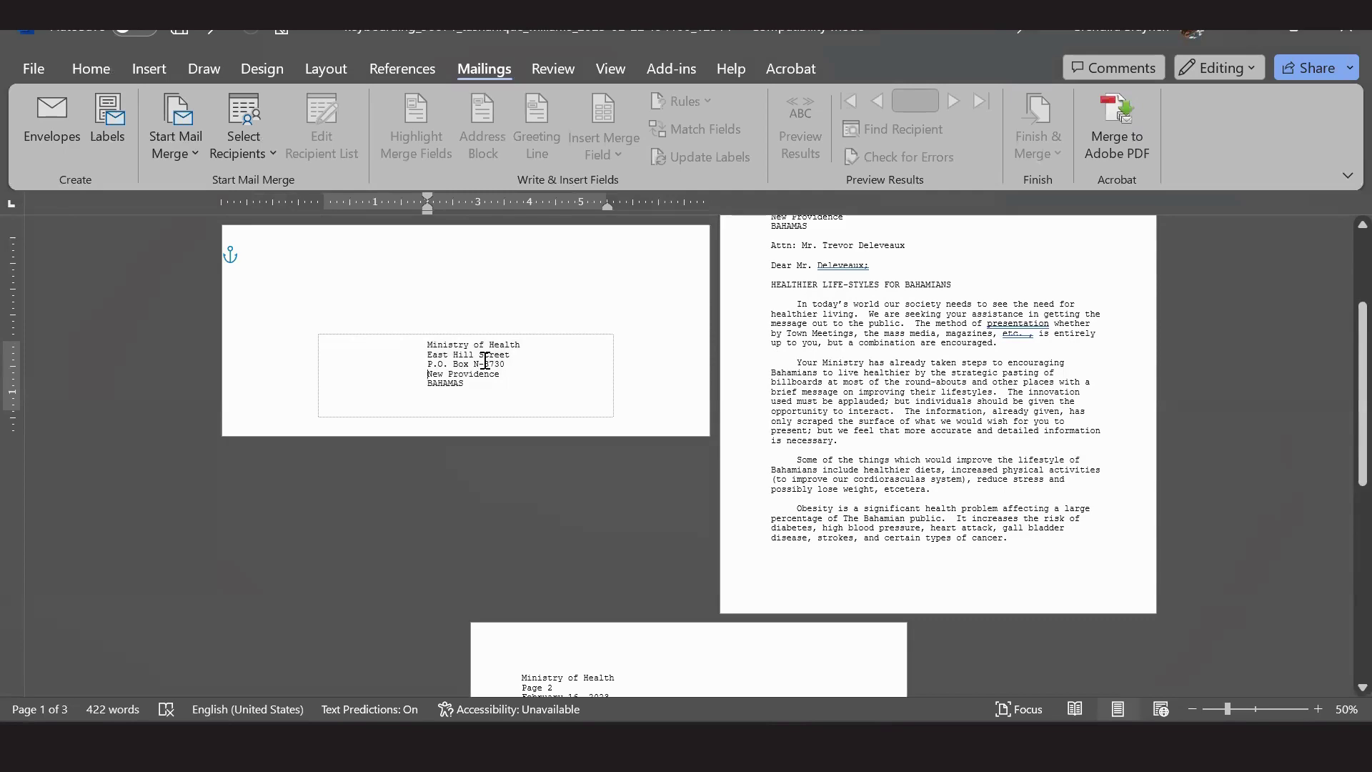
pyautogui.scroll(5, 935, 415)
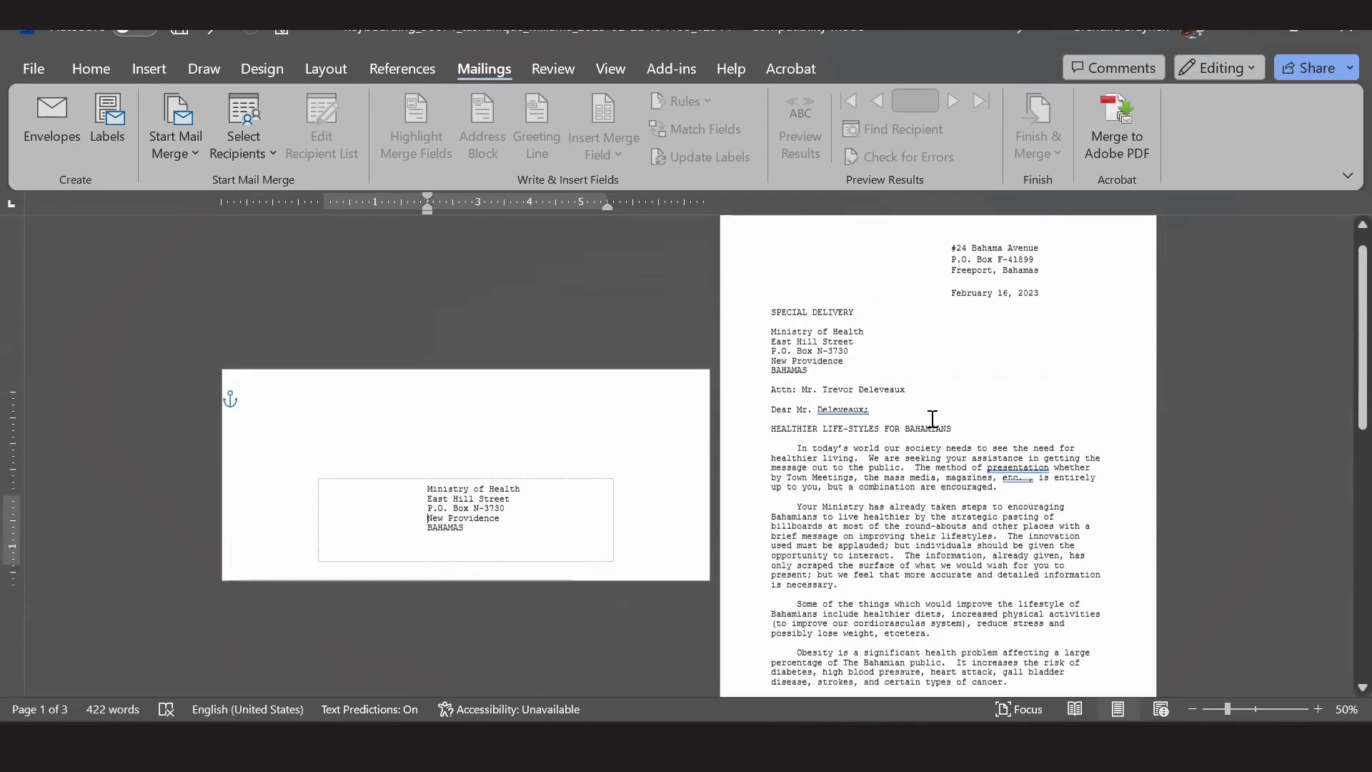
pyautogui.scroll(-1, 932, 419)
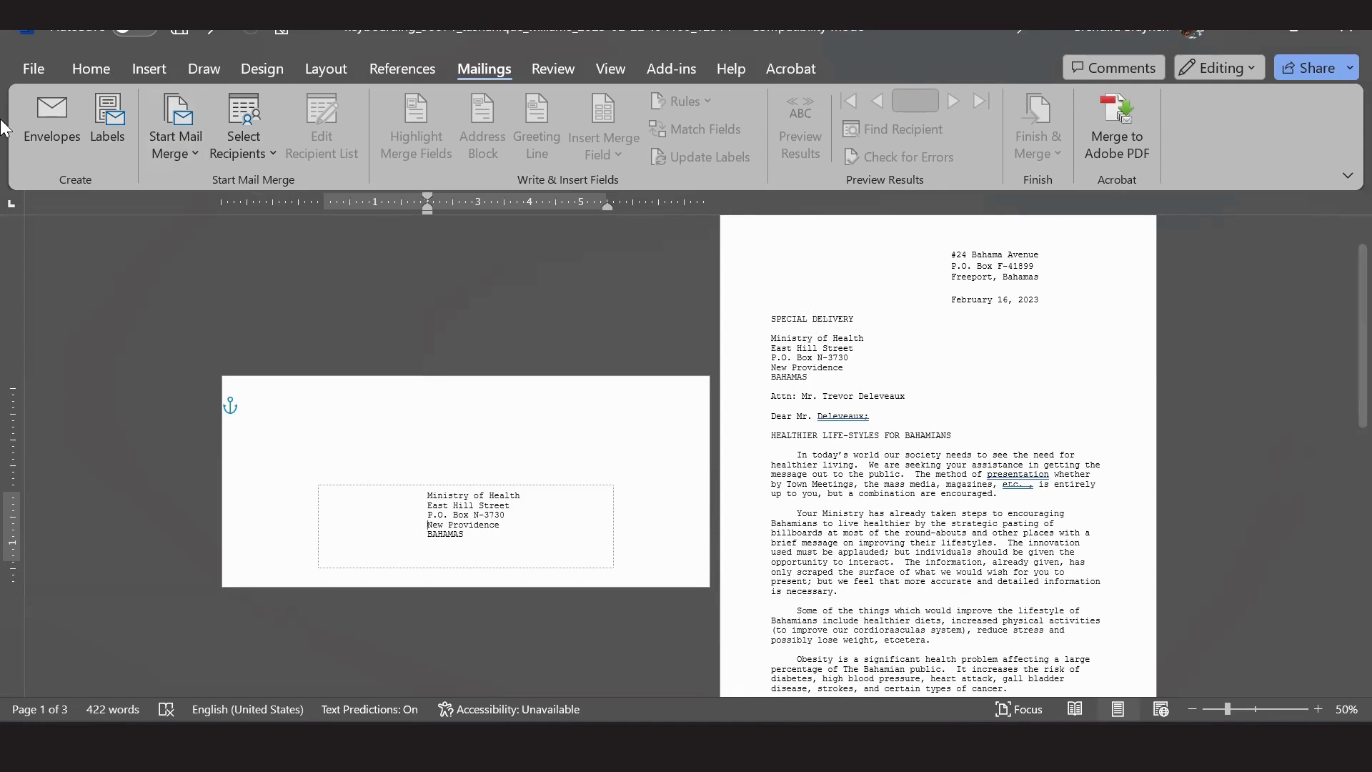
pyautogui.click(48, 67)
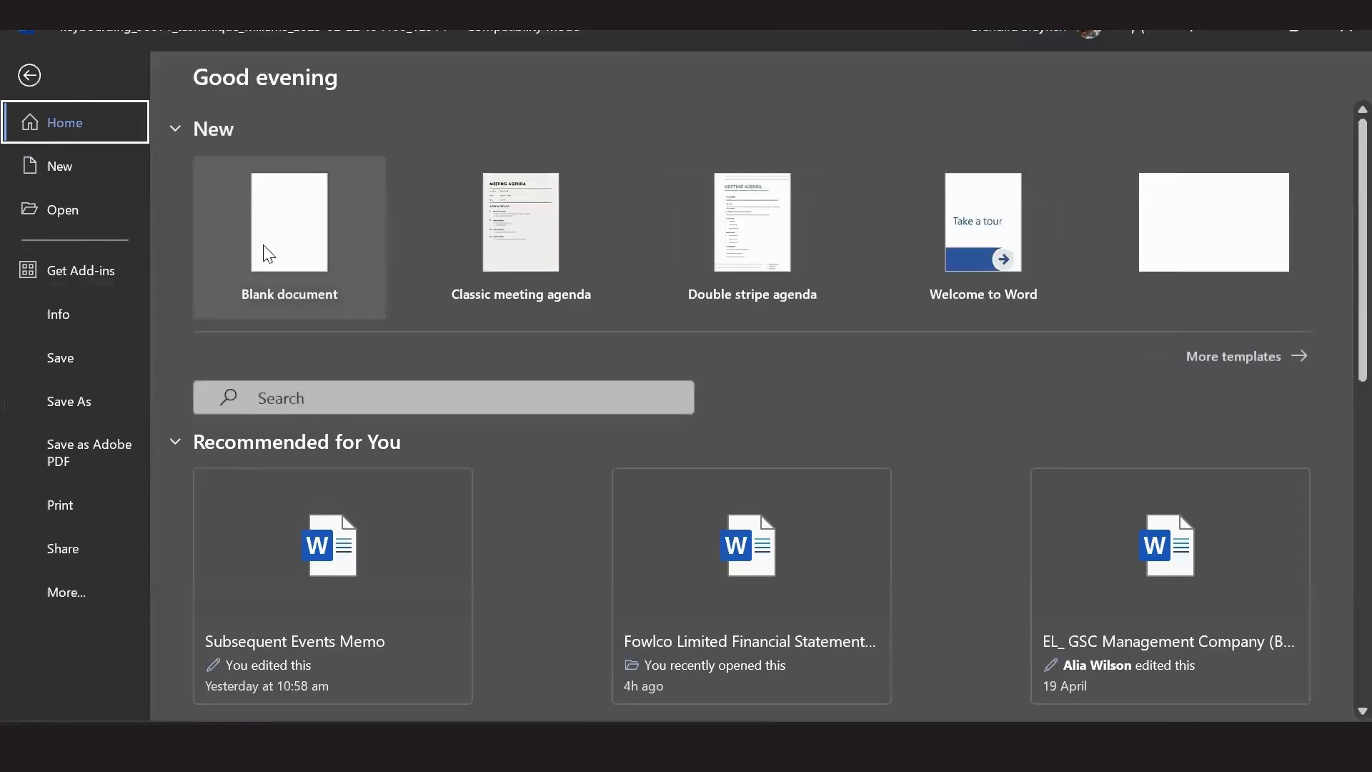
# Create a new blank document and close its empty Envelopes and Labels dialog.
pyautogui.click(266, 246)
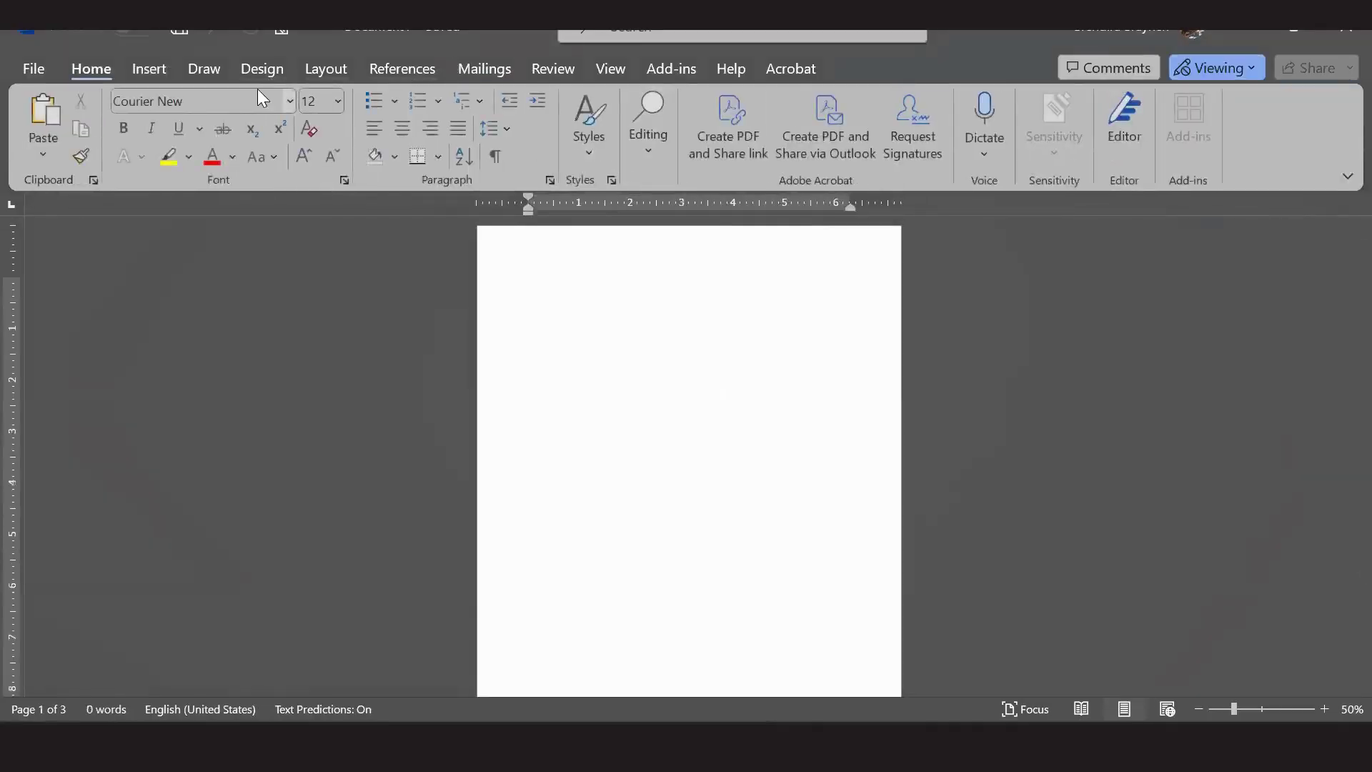
pyautogui.click(486, 72)
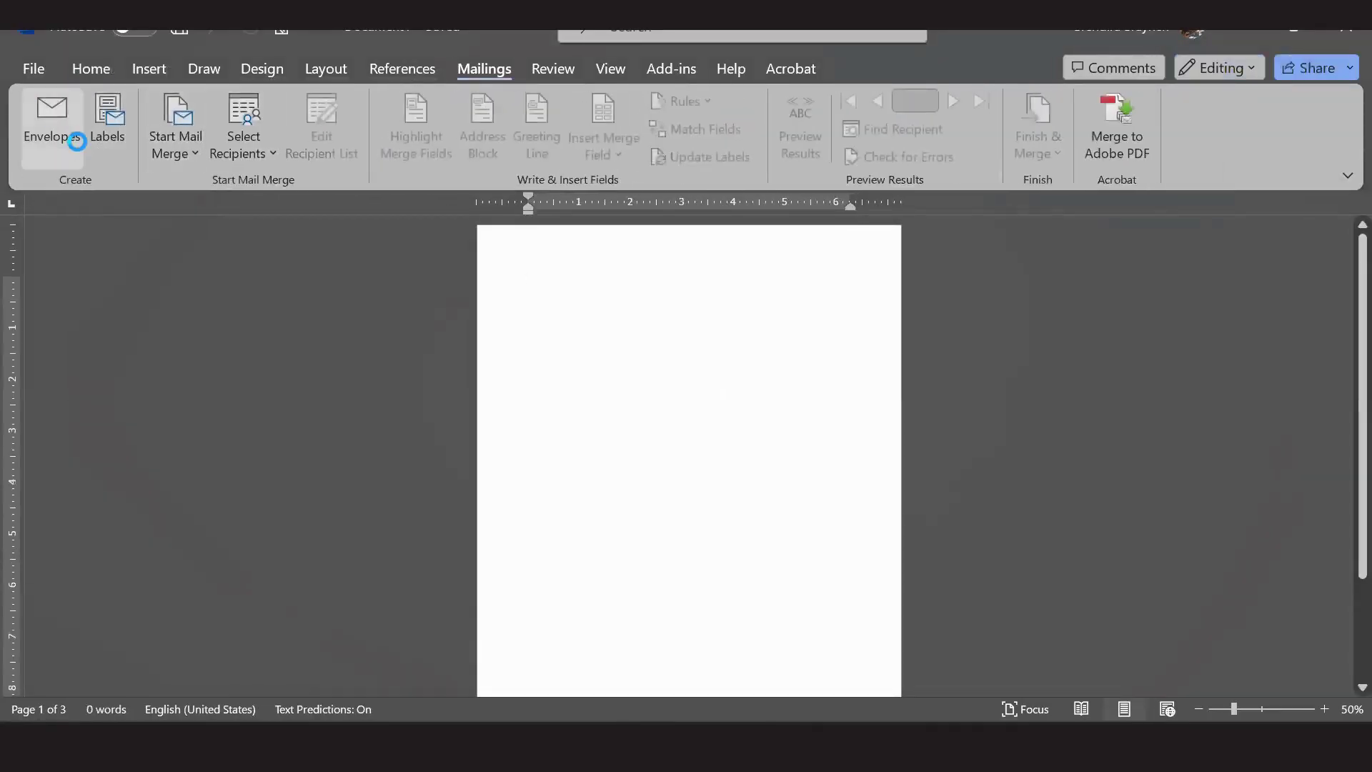
pyautogui.click(68, 147)
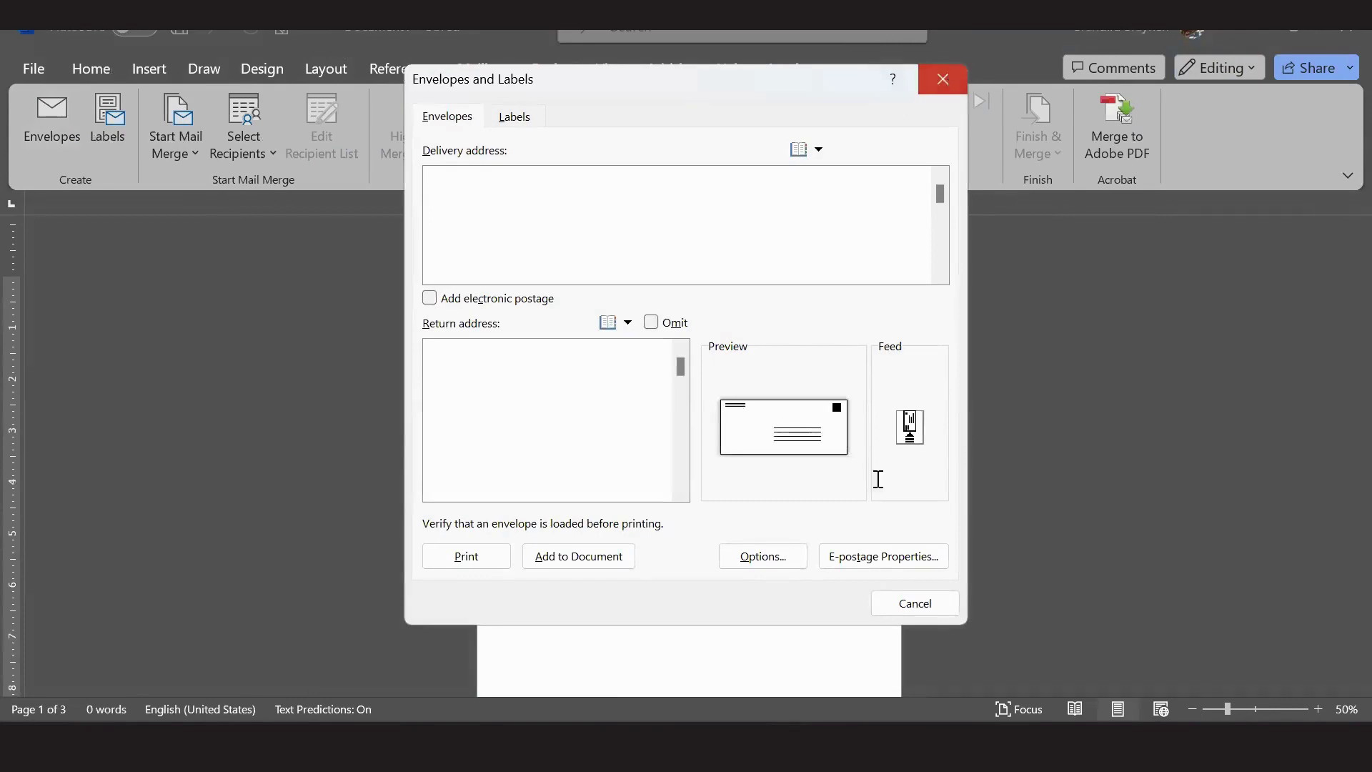
pyautogui.click(915, 603)
# Undo the letter's envelope page, copy SPECIAL DELIVERY through the Attn line, and return to the blank document.
pyautogui.moveTo(786, 764)
pyautogui.click(674, 629)
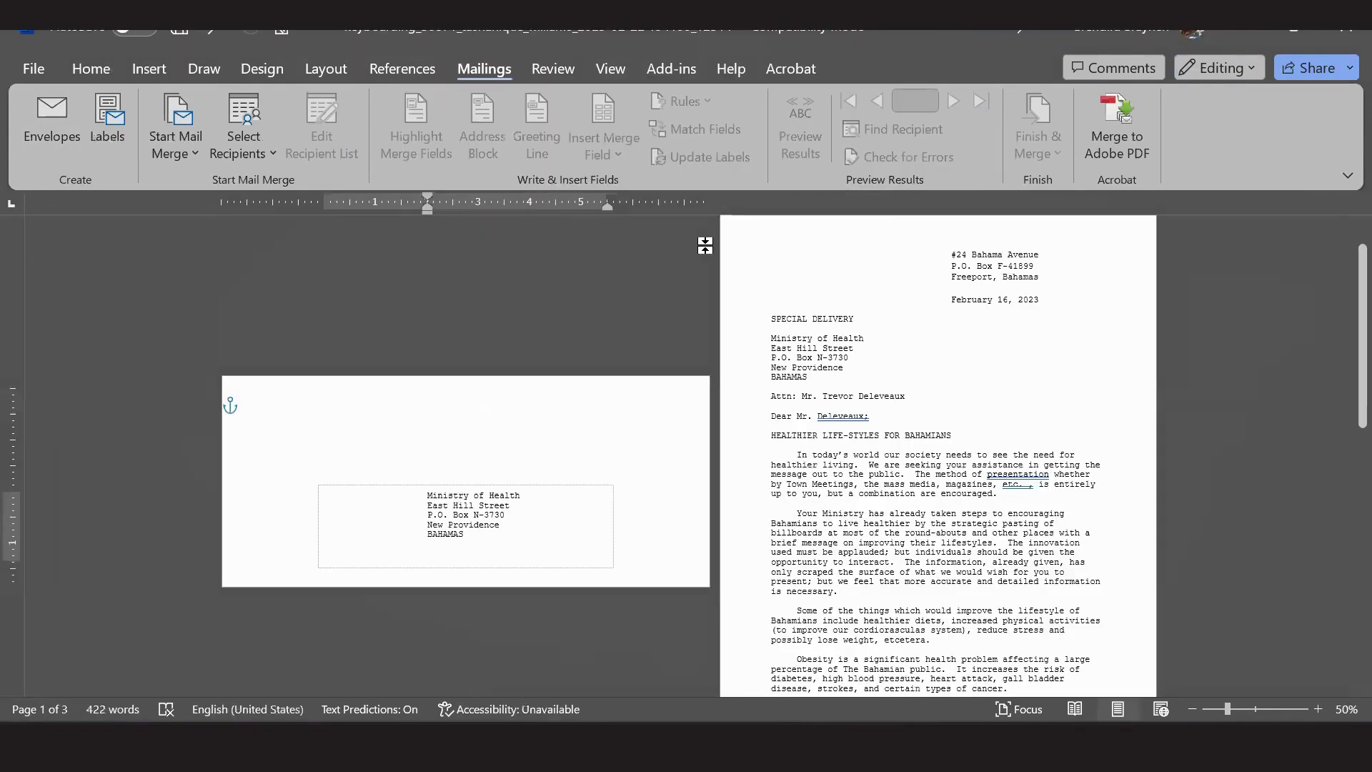
pyautogui.click(211, 28)
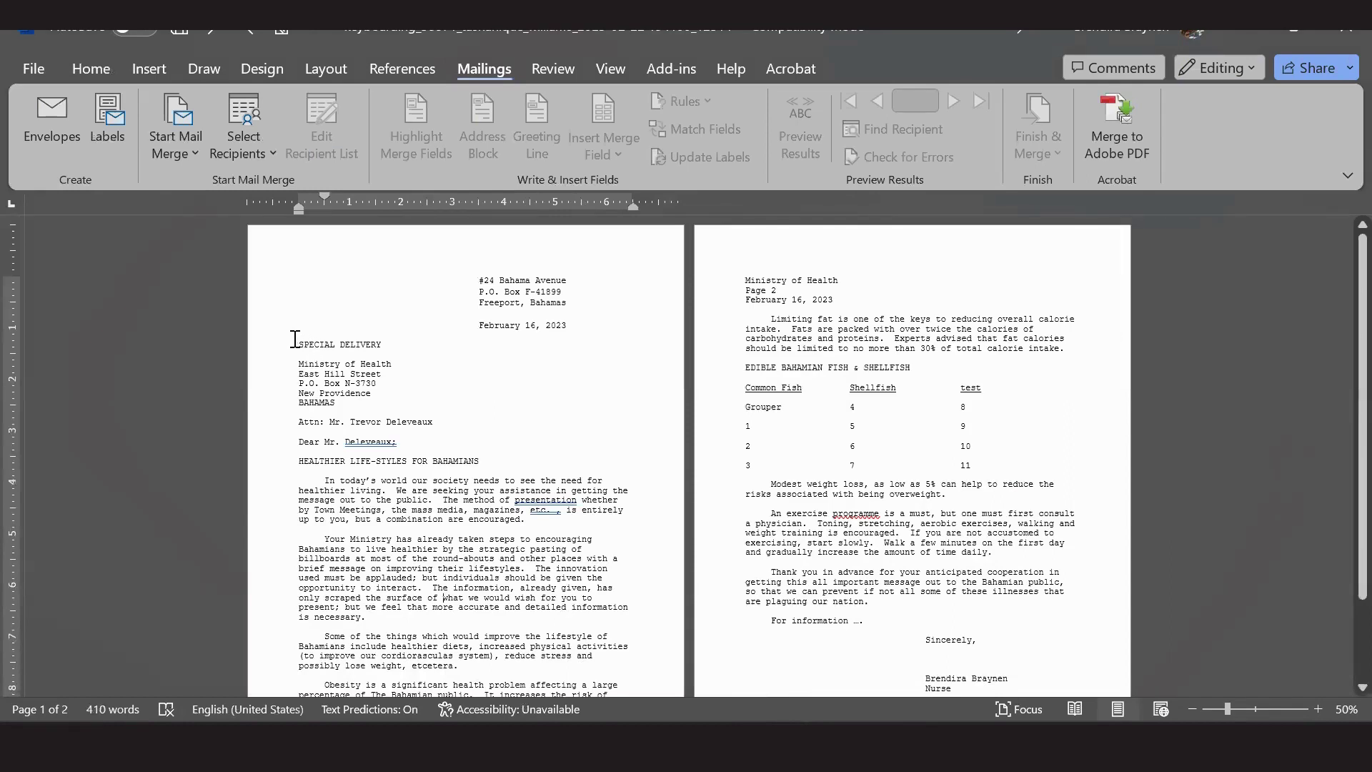
pyautogui.moveTo(300, 339); pyautogui.dragTo(379, 374)
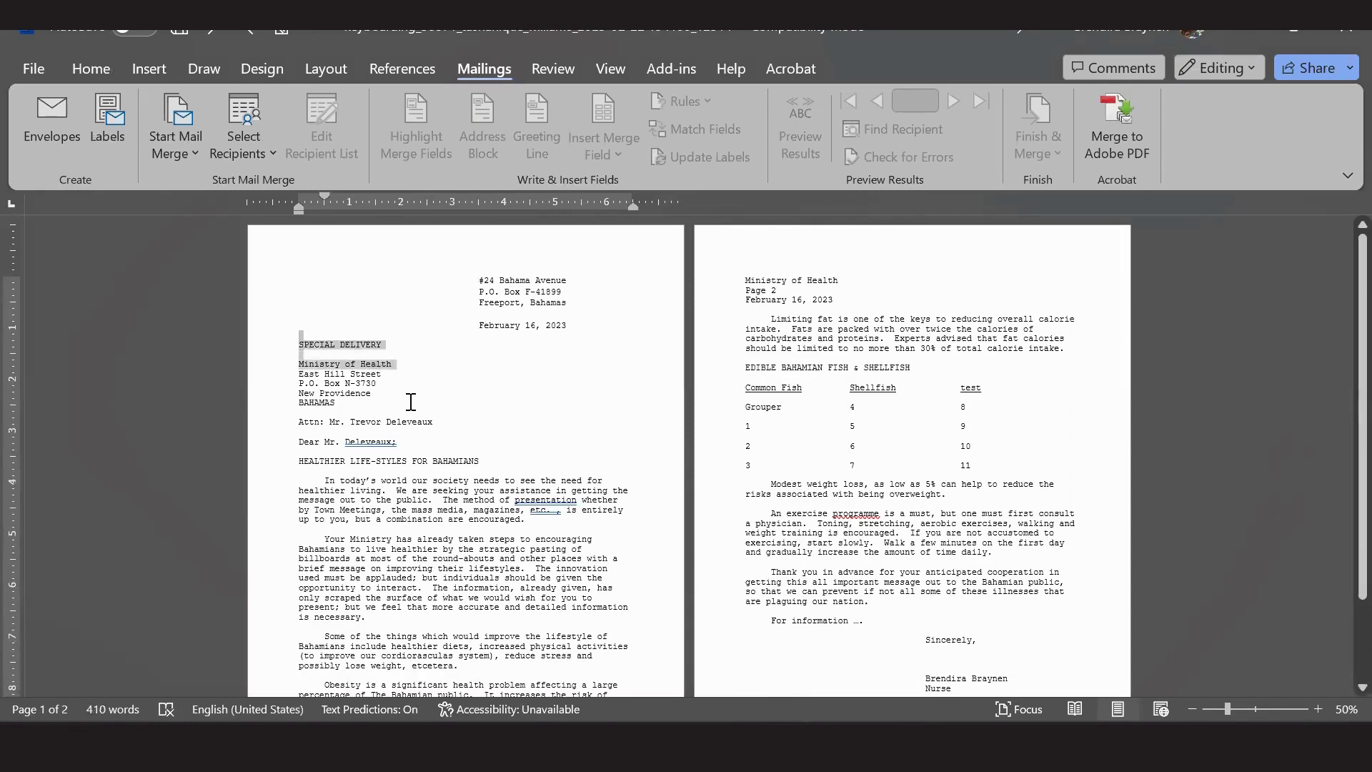
pyautogui.keyDown('shift'); pyautogui.click(436, 421); pyautogui.keyUp('shift')
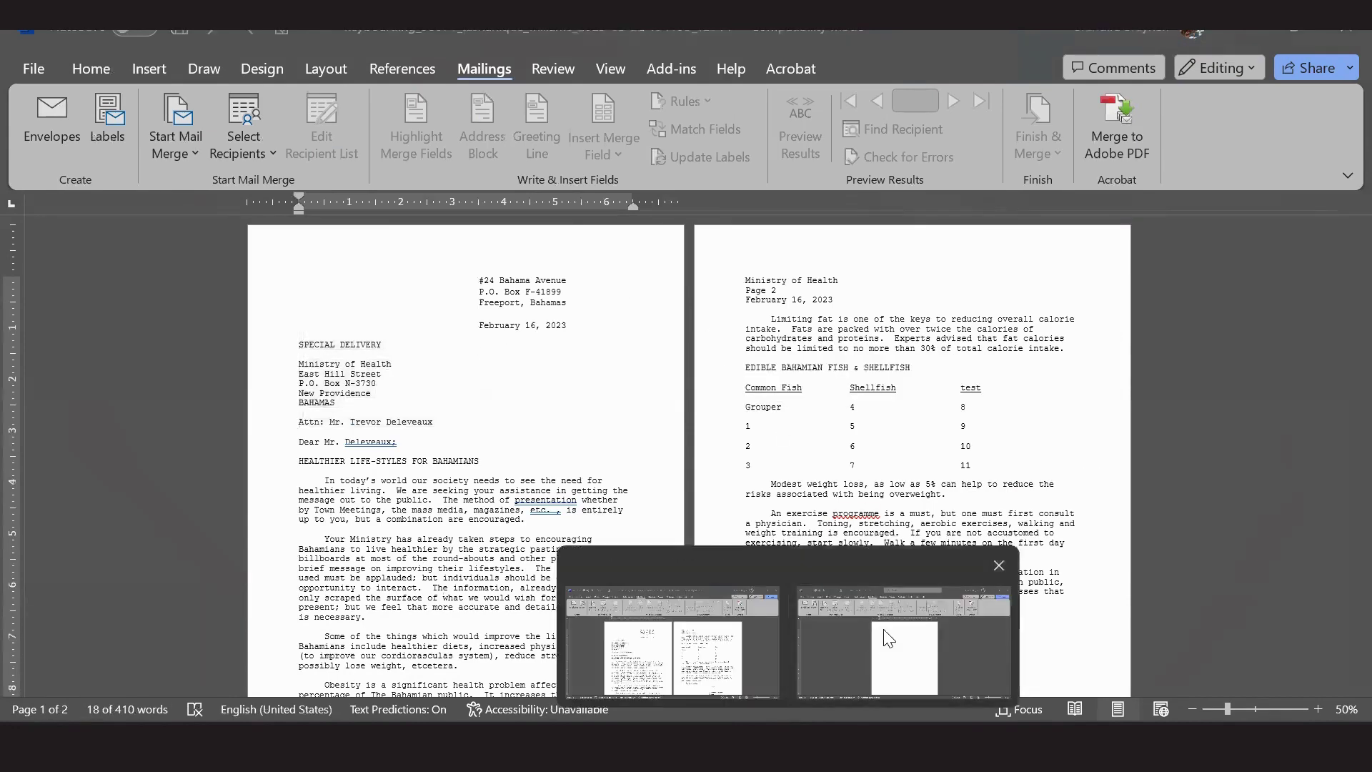
pyautogui.click(966, 646)
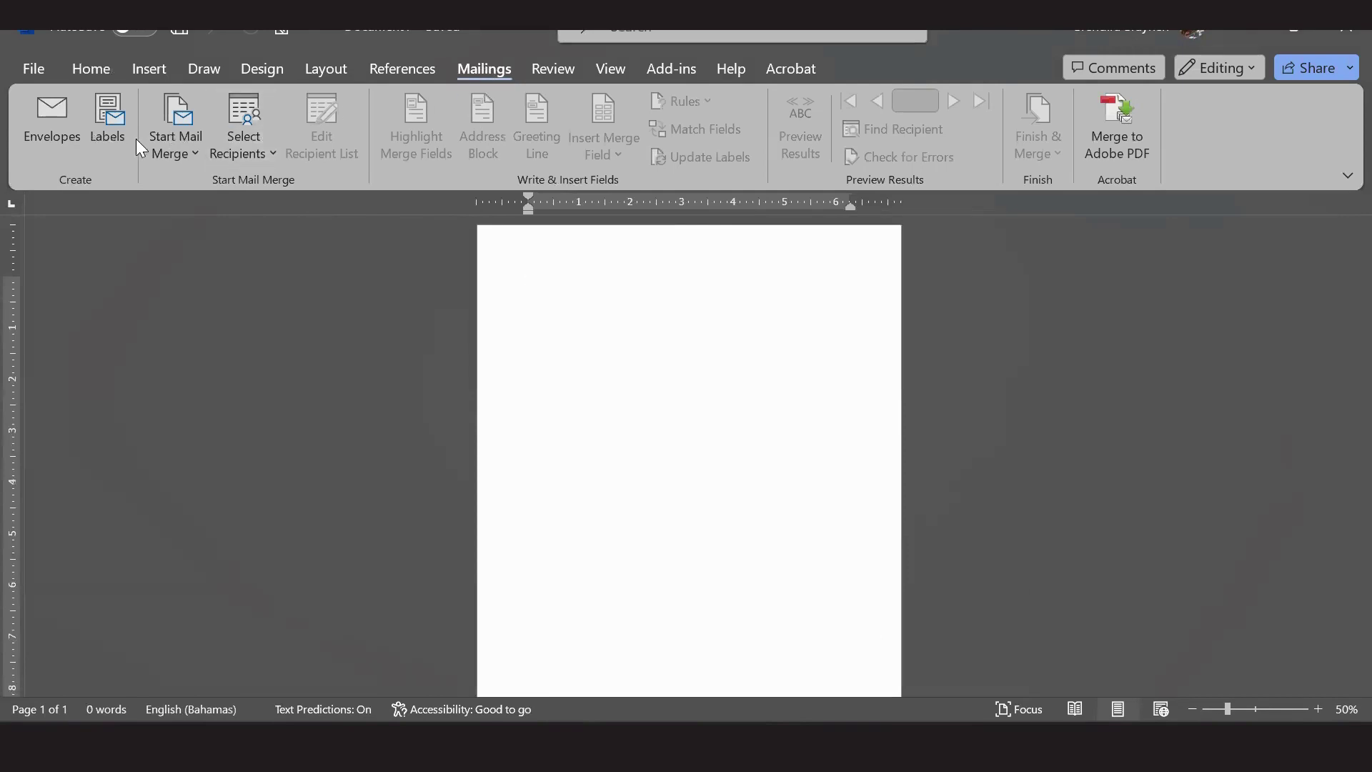
pyautogui.click(68, 138)
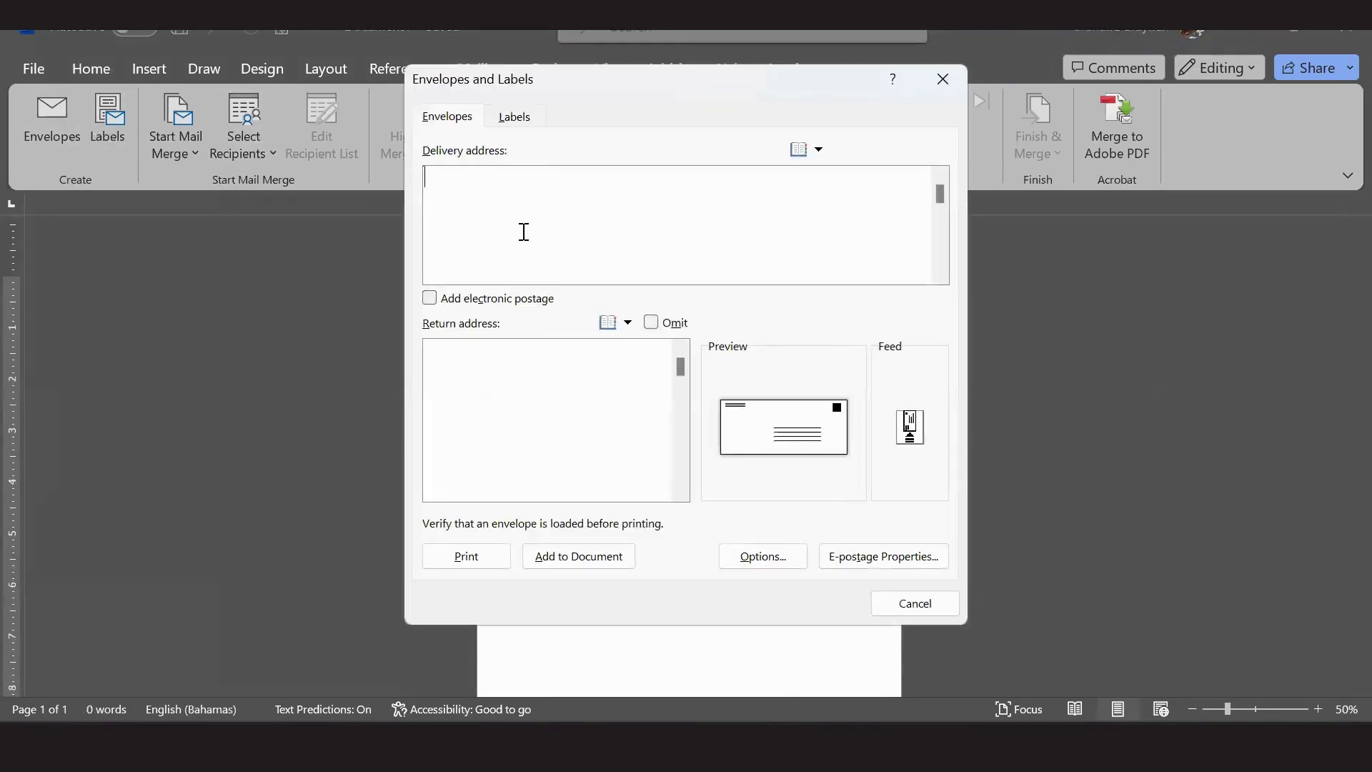
# Paste the Ministry of Health address as the delivery address, removing the blank and SPECIAL DELIVERY lines.
pyautogui.hotkey('ctrl', 'v')
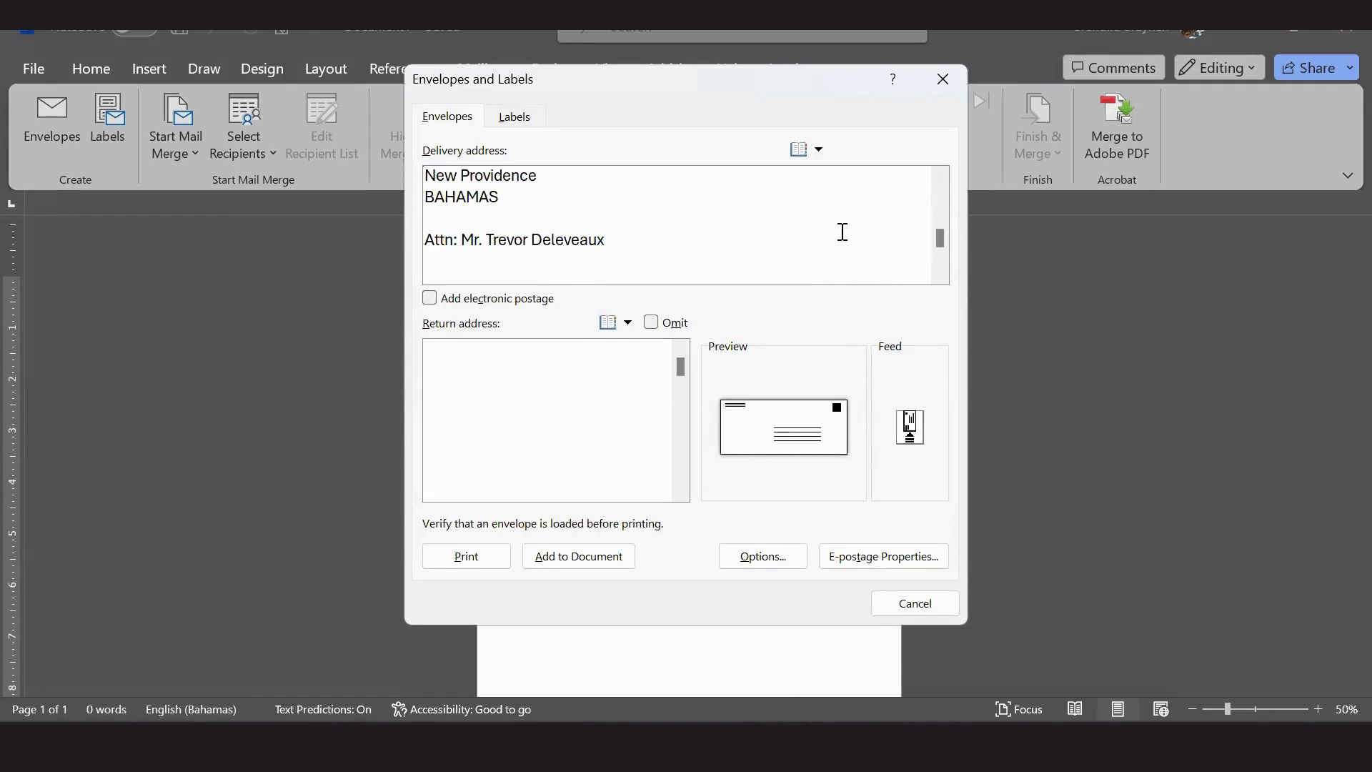
pyautogui.moveTo(941, 243); pyautogui.dragTo(939, 188)
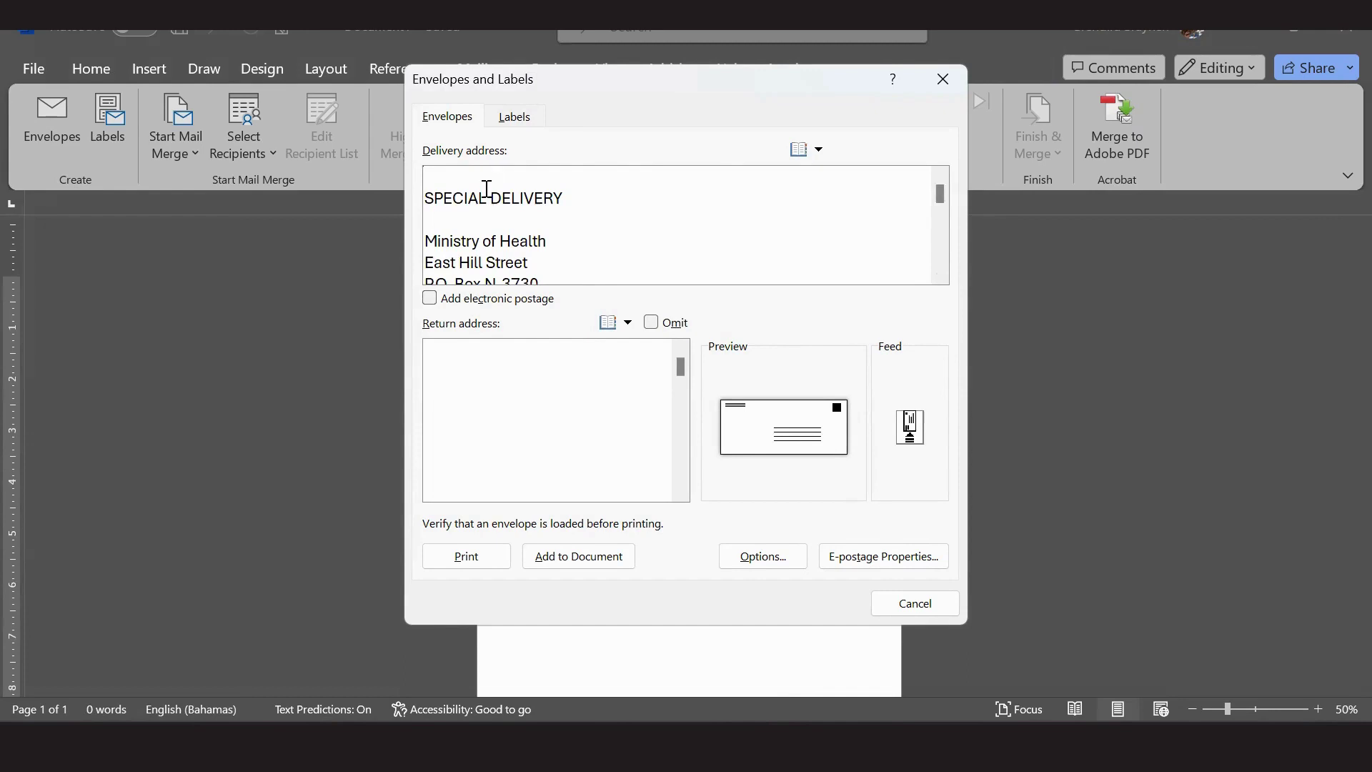
pyautogui.click(443, 209)
pyautogui.click(448, 168)
pyautogui.press('Delete')
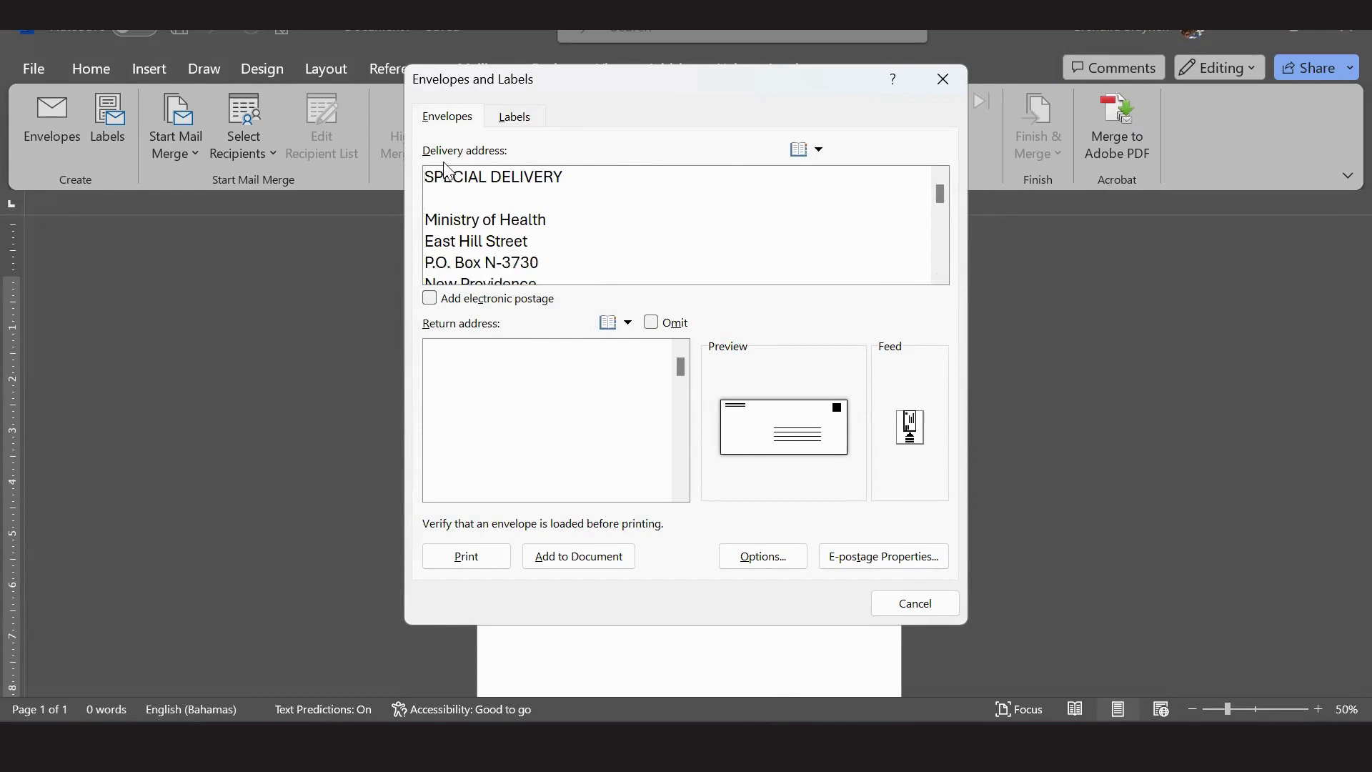
pyautogui.moveTo(600, 175); pyautogui.dragTo(427, 160)
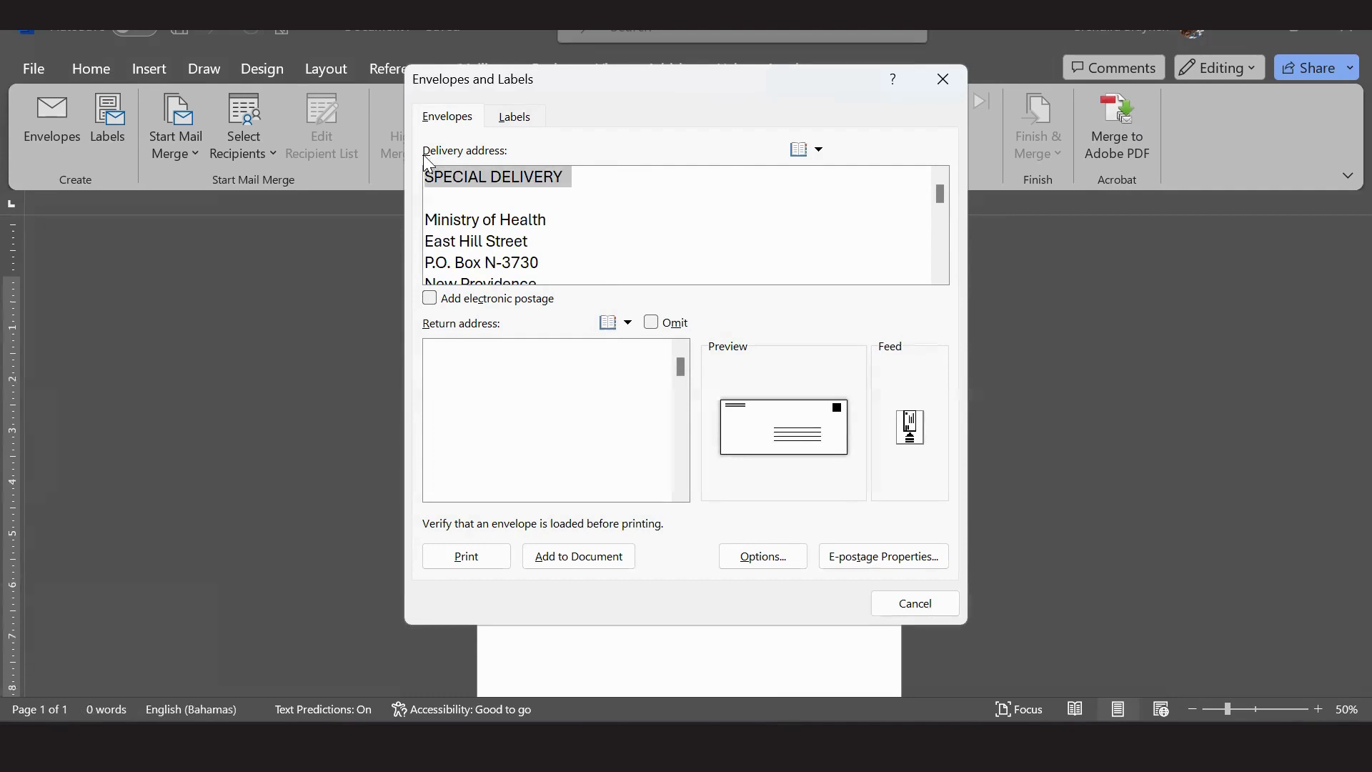
pyautogui.press('Delete')
pyautogui.press('Delete')
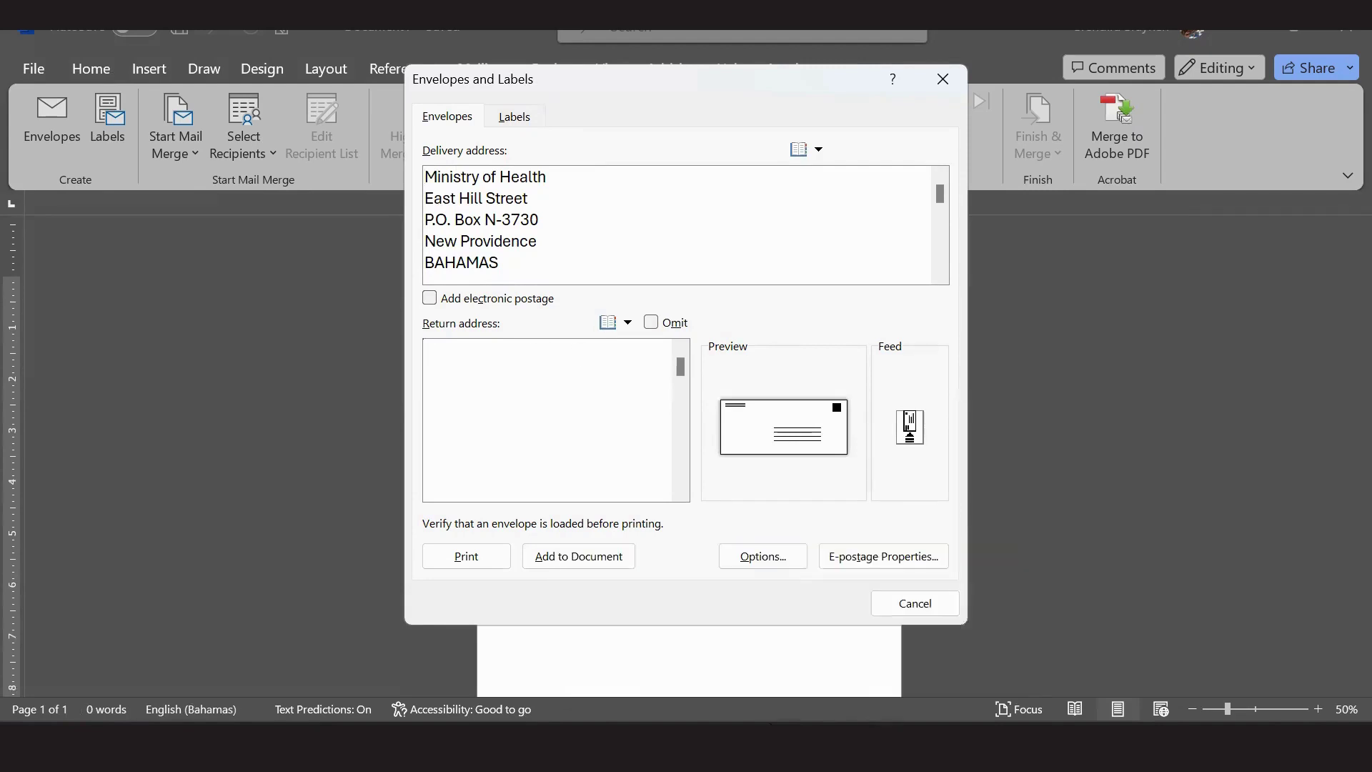
# Enter the sender's three-line Freeport, Bahamas return address in the Return address box.
pyautogui.moveTo(739, 685)
pyautogui.press('BackSpace')
pyautogui.write('P.O.')
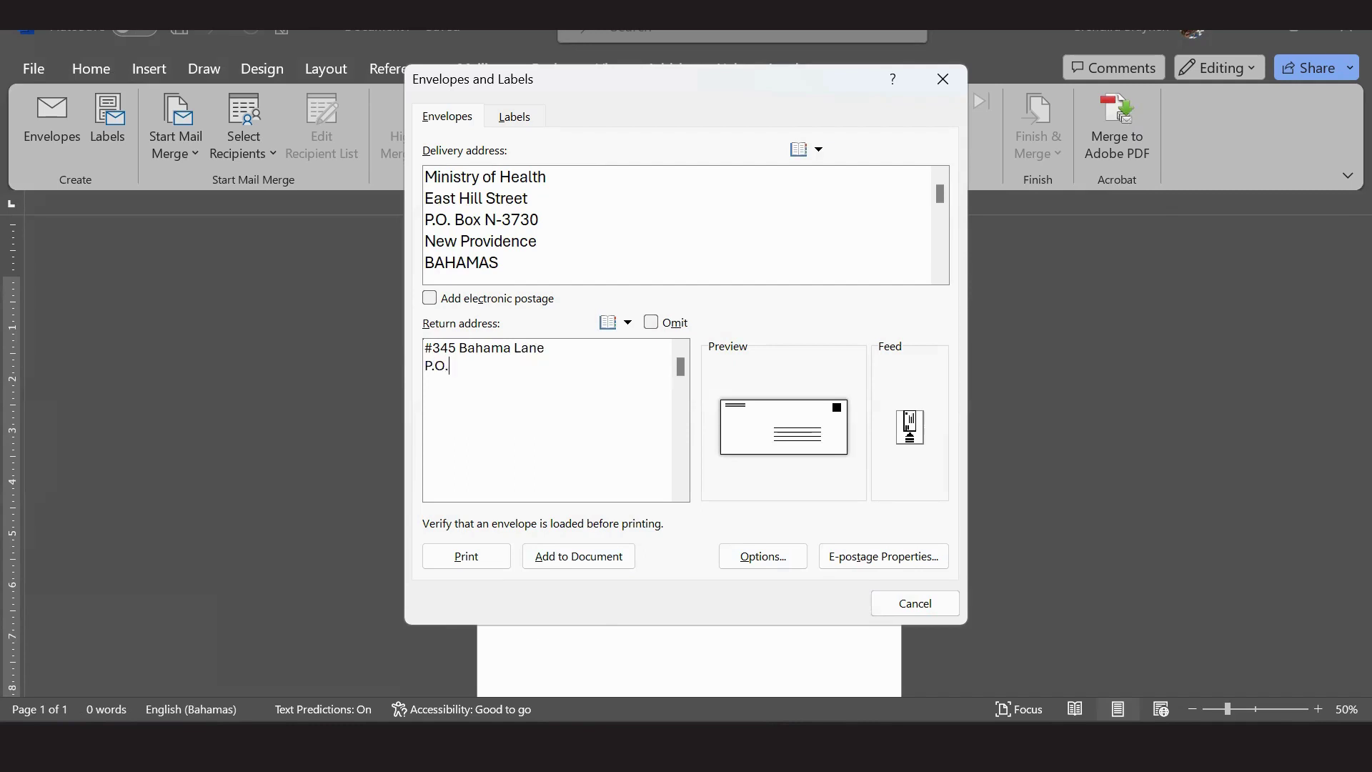
pyautogui.write(' Box F4567 ')
pyautogui.write('Freeport, Bahamas')
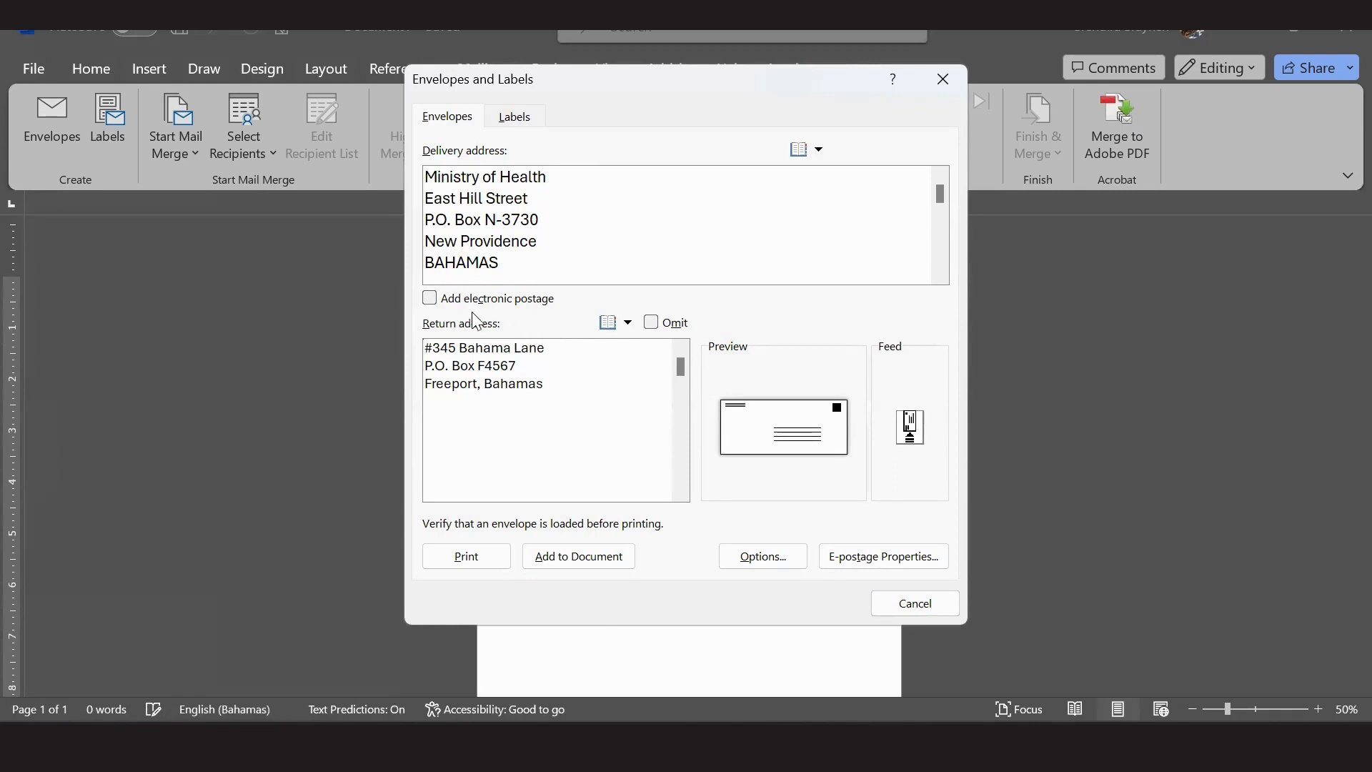
pyautogui.click(610, 398)
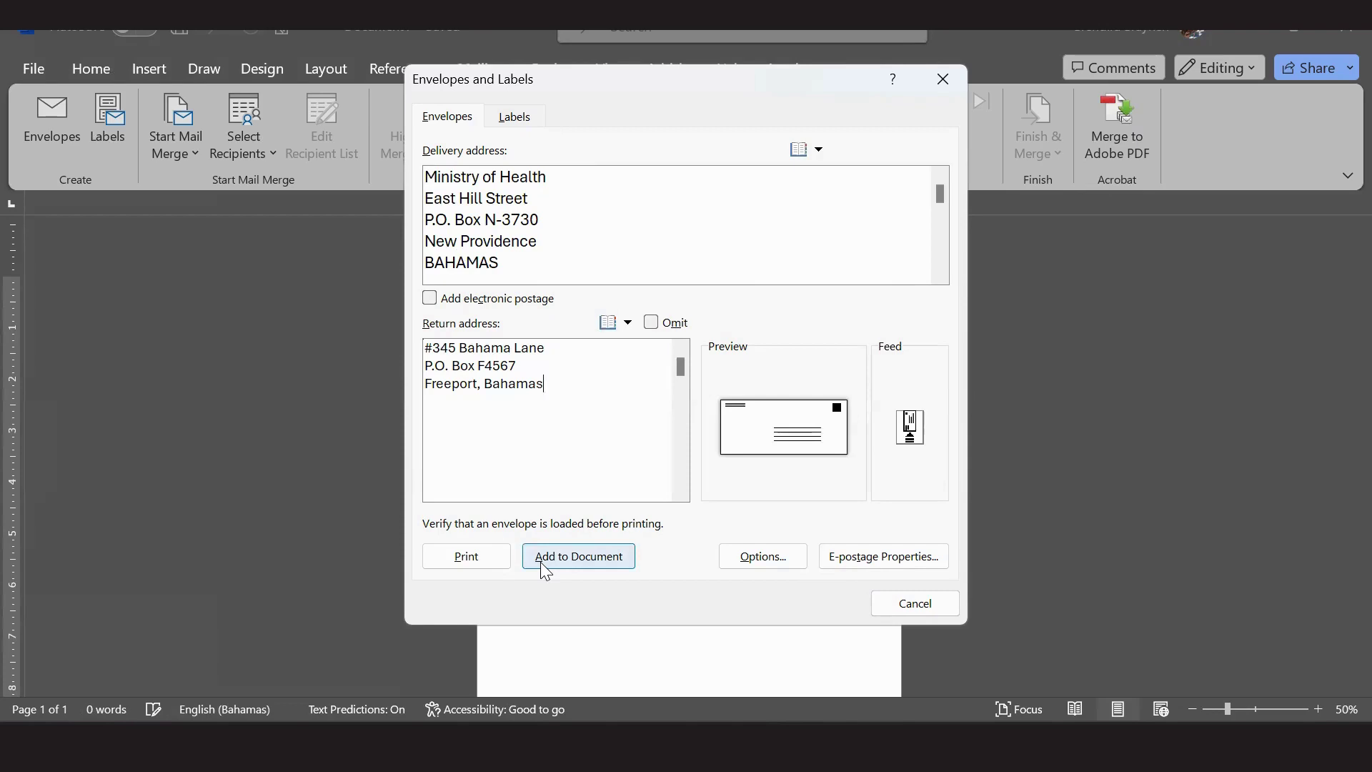
# Add the envelope without saving a default return address, and stretch the delivery frame to show the Attn line.
pyautogui.click(541, 561)
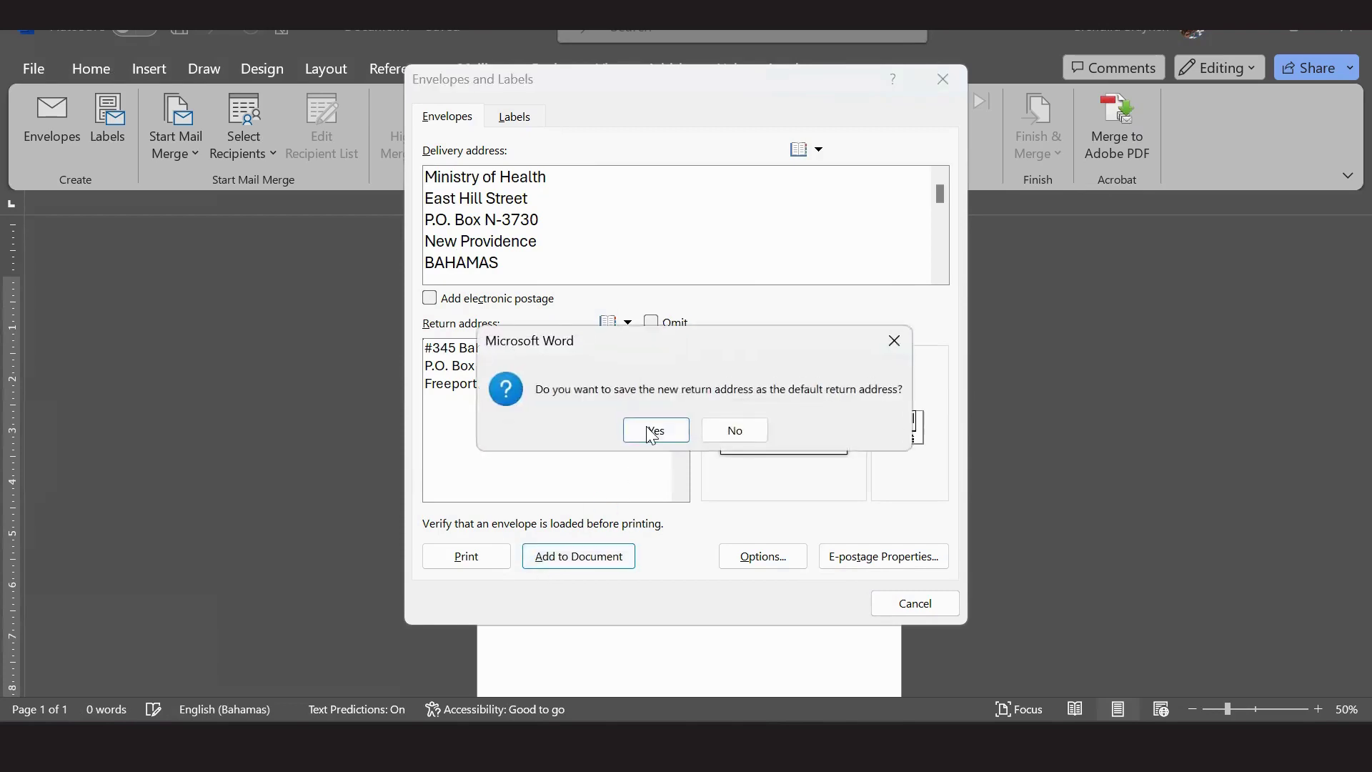
pyautogui.click(734, 430)
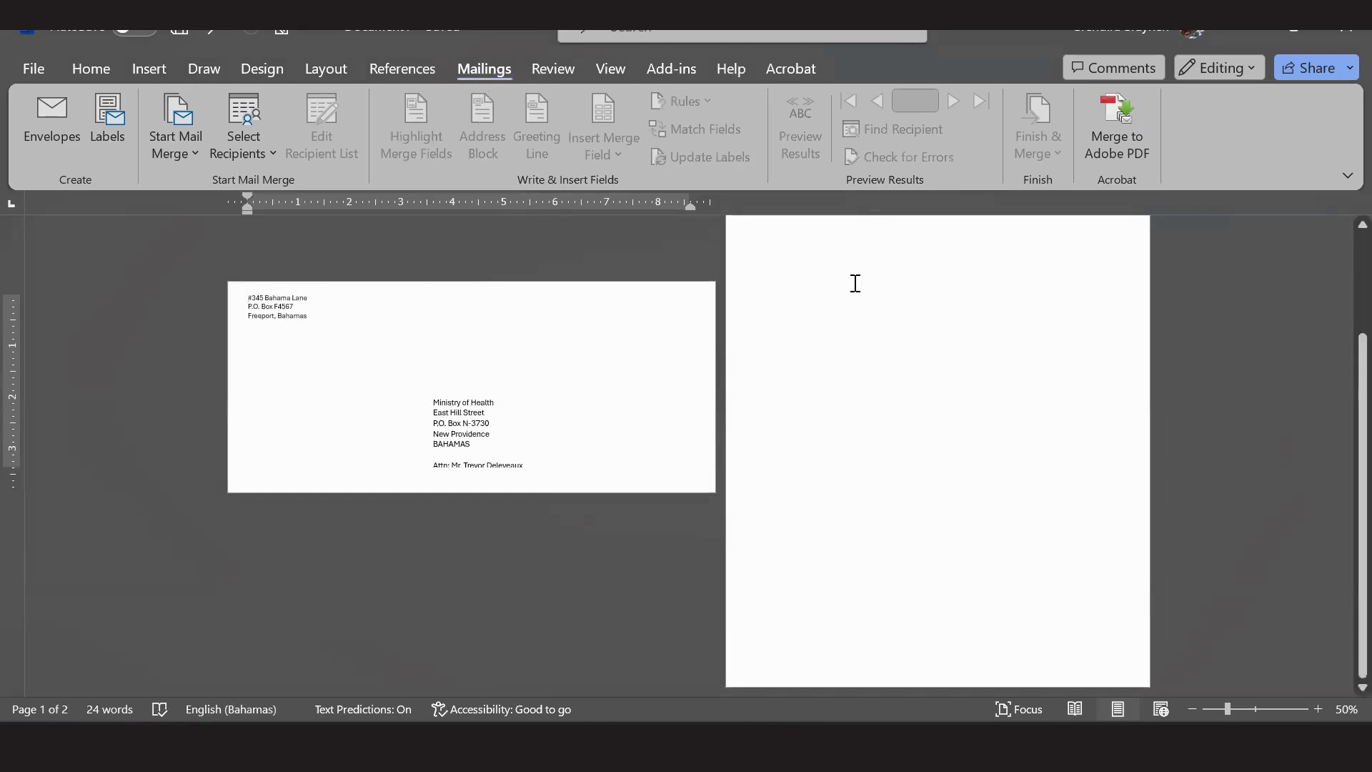
pyautogui.click(466, 431)
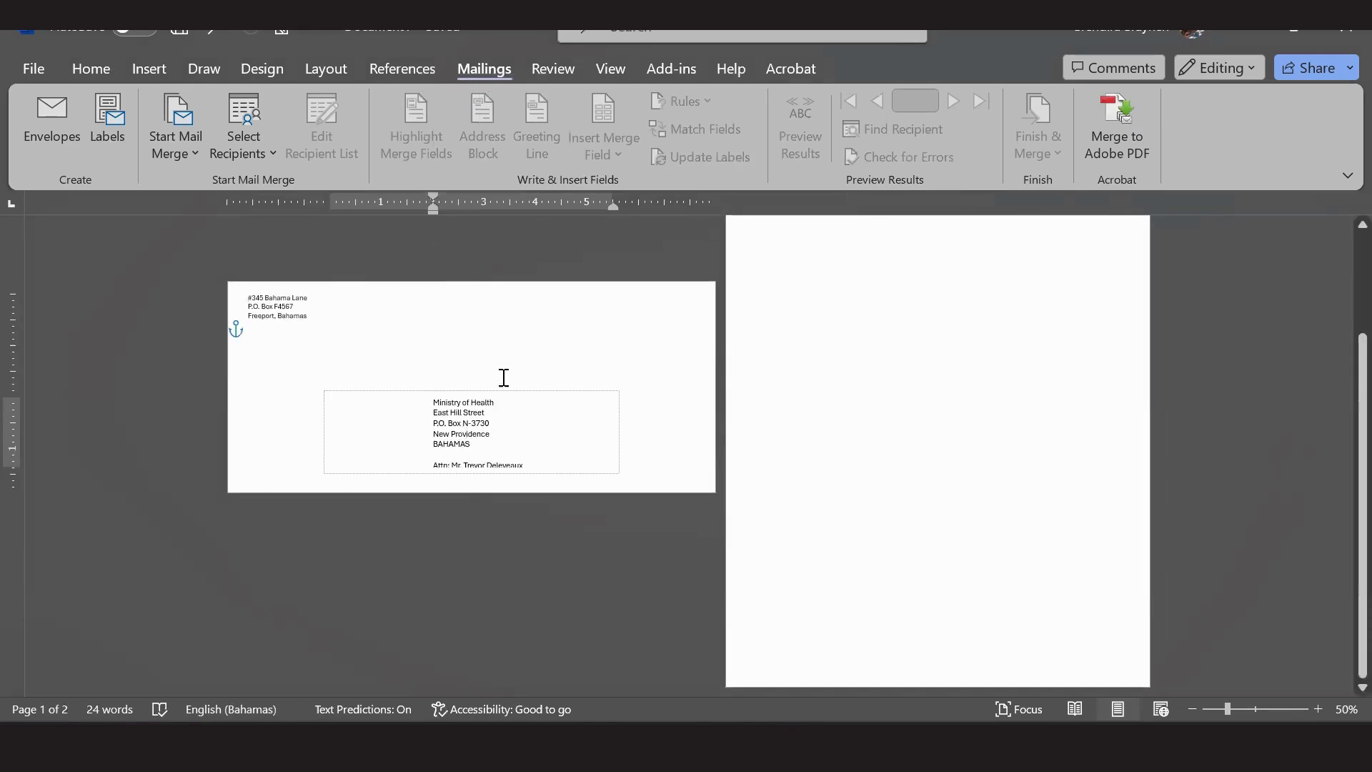
pyautogui.click(502, 463)
pyautogui.click(502, 392)
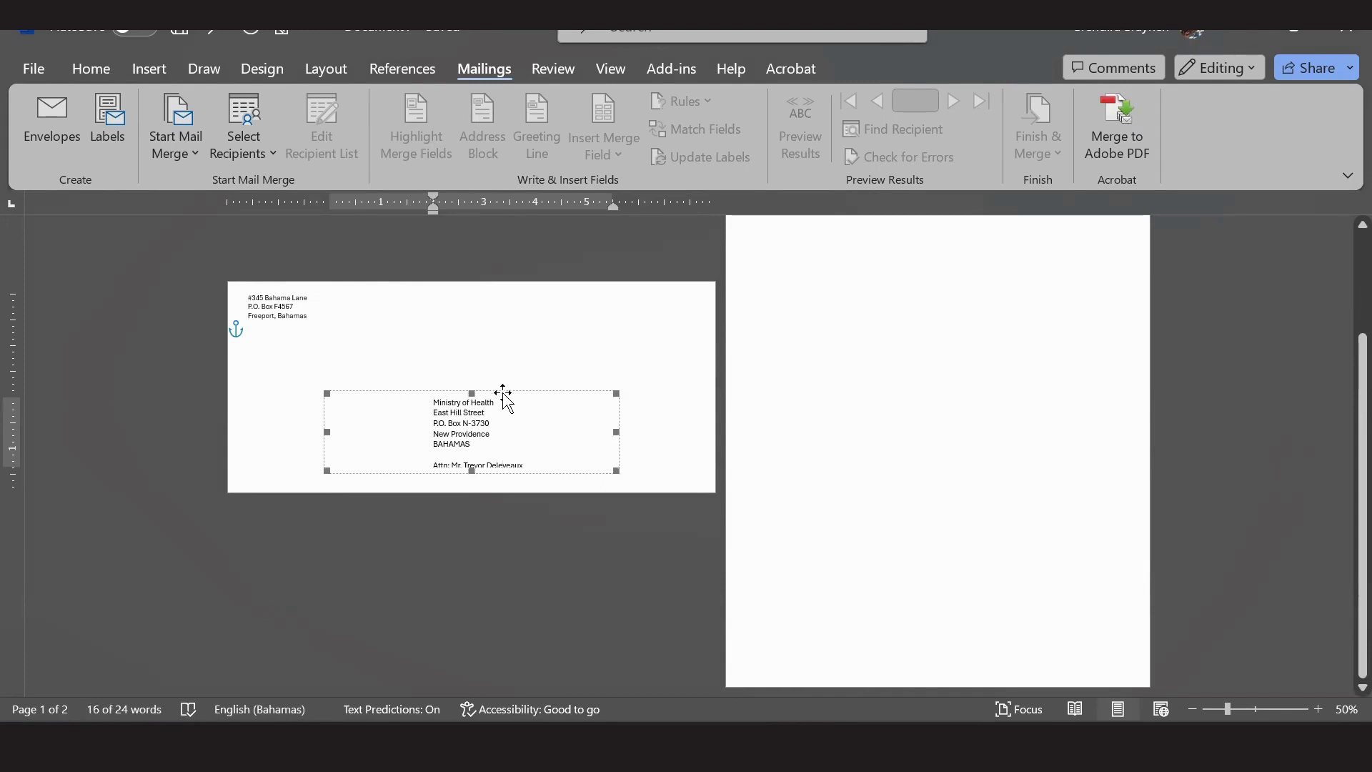
pyautogui.moveTo(502, 392); pyautogui.dragTo(503, 389)
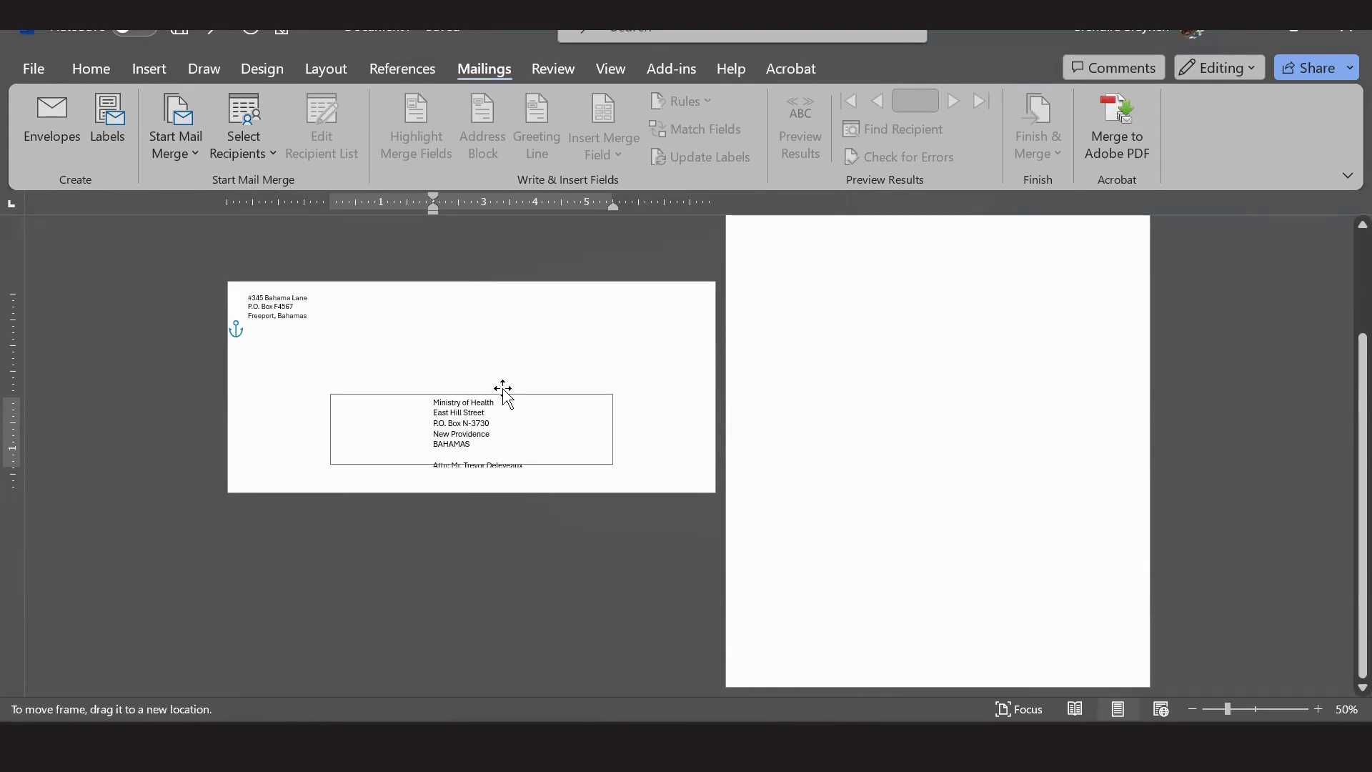
pyautogui.click(526, 521)
pyautogui.click(463, 454)
pyautogui.click(473, 469)
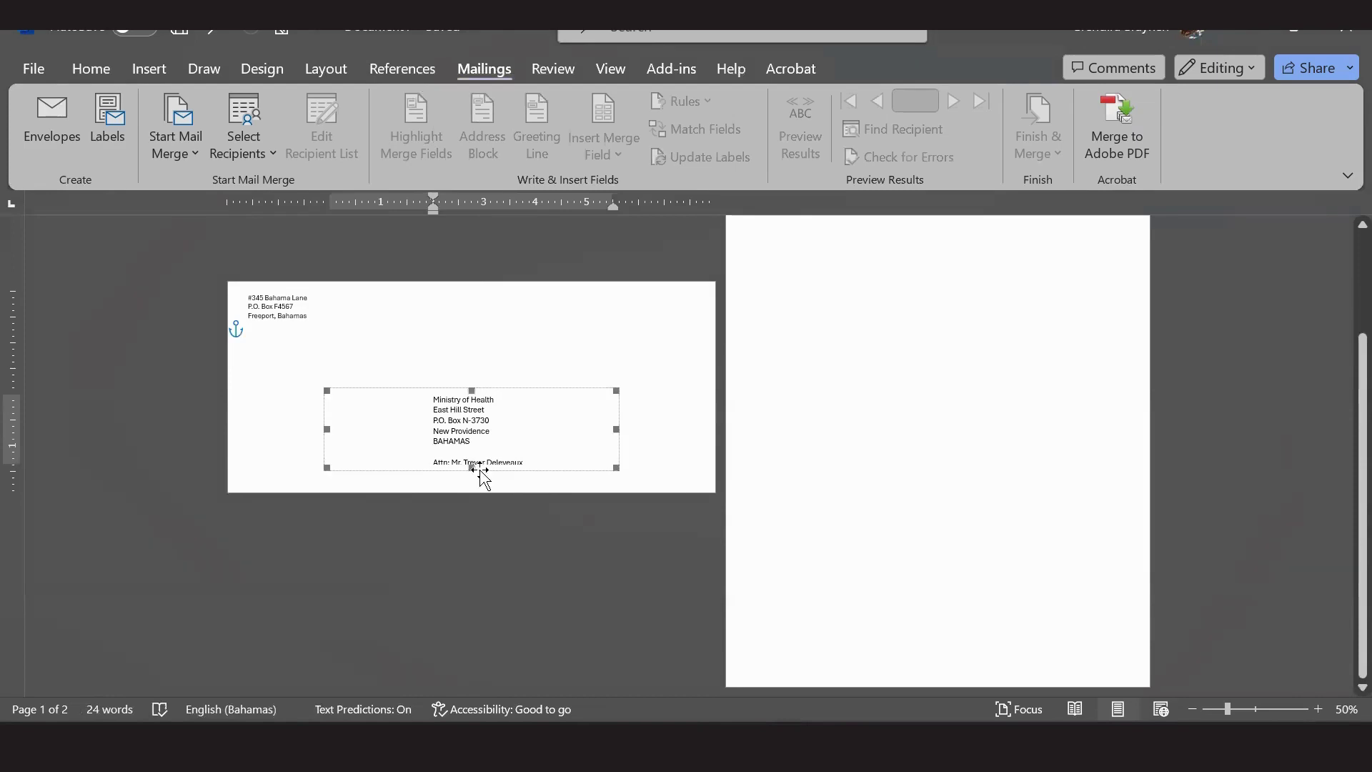
pyautogui.moveTo(473, 469); pyautogui.dragTo(472, 474)
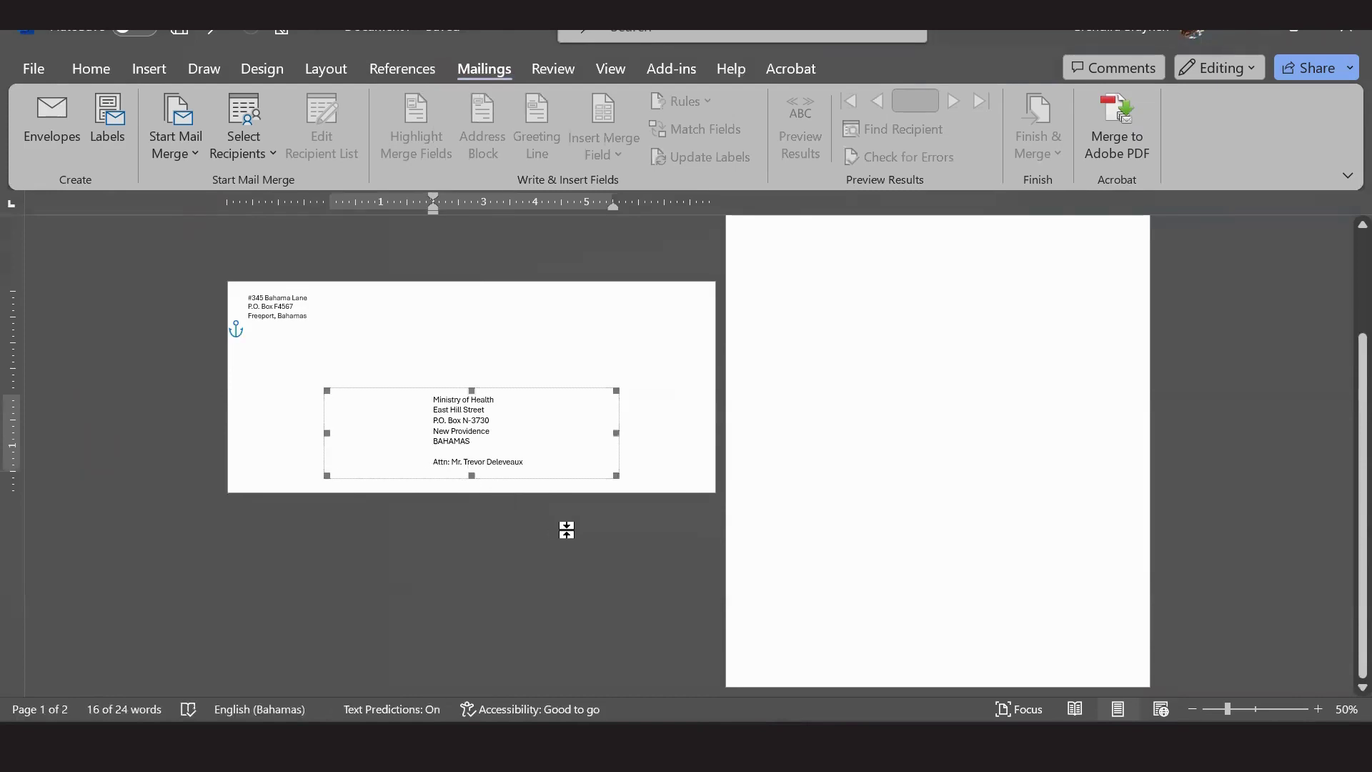
pyautogui.click(671, 560)
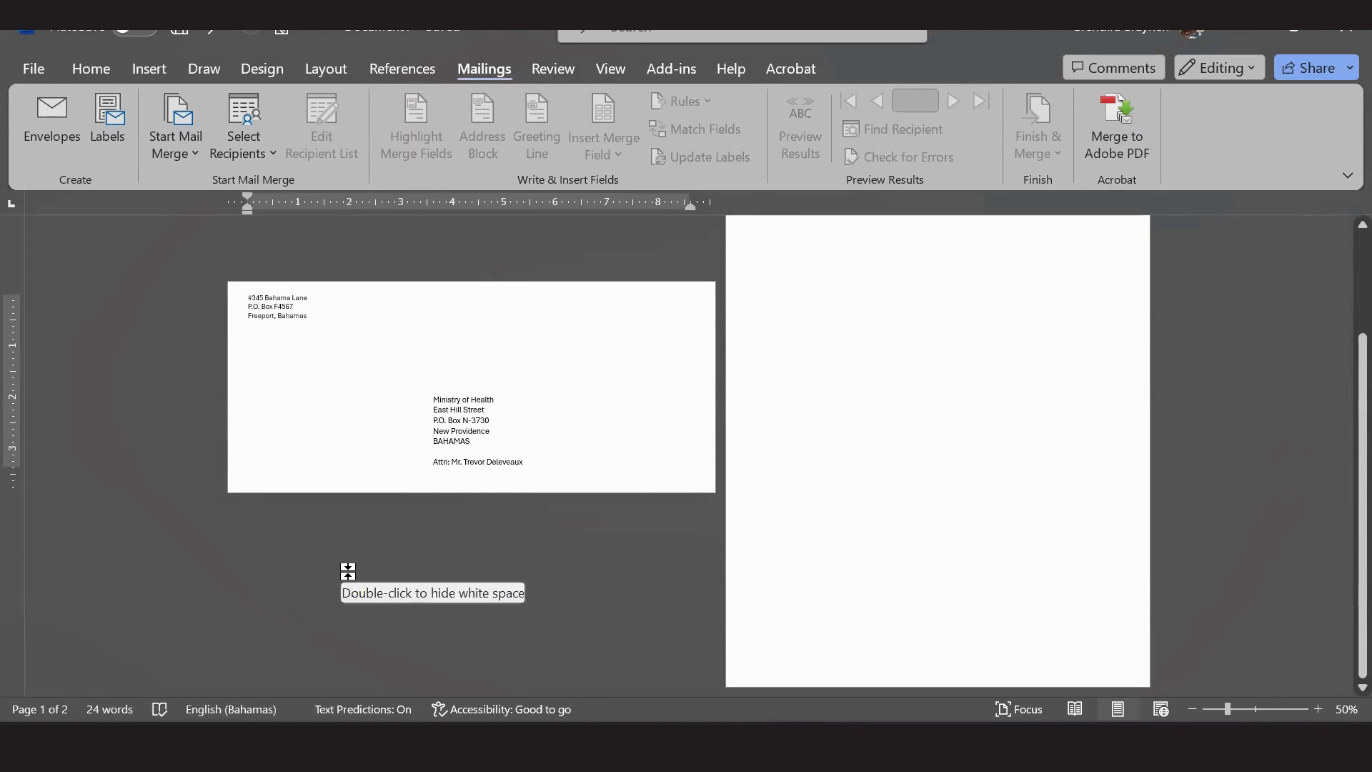
# Set the three-line return address to Arial, size 11.
pyautogui.click(106, 73)
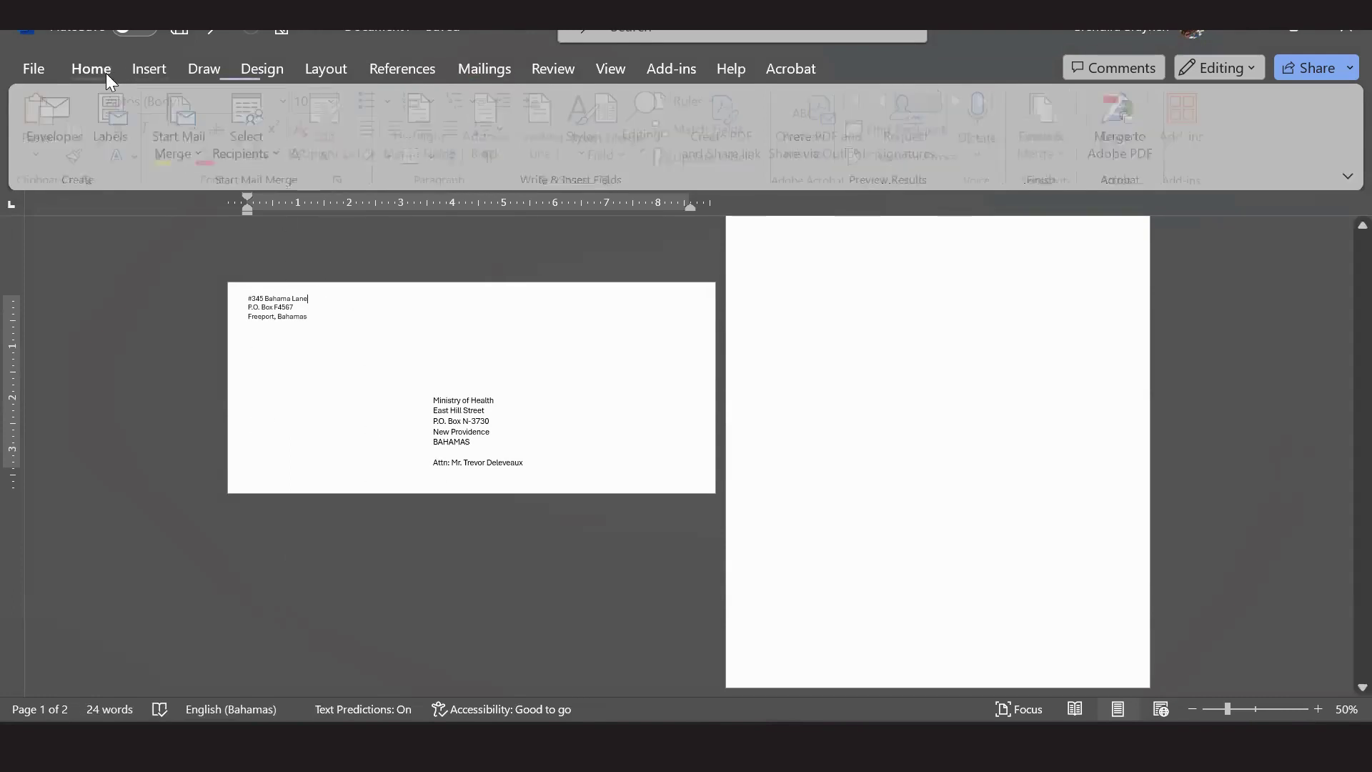
pyautogui.click(475, 424)
pyautogui.moveTo(309, 316); pyautogui.dragTo(229, 269)
pyautogui.click(245, 94)
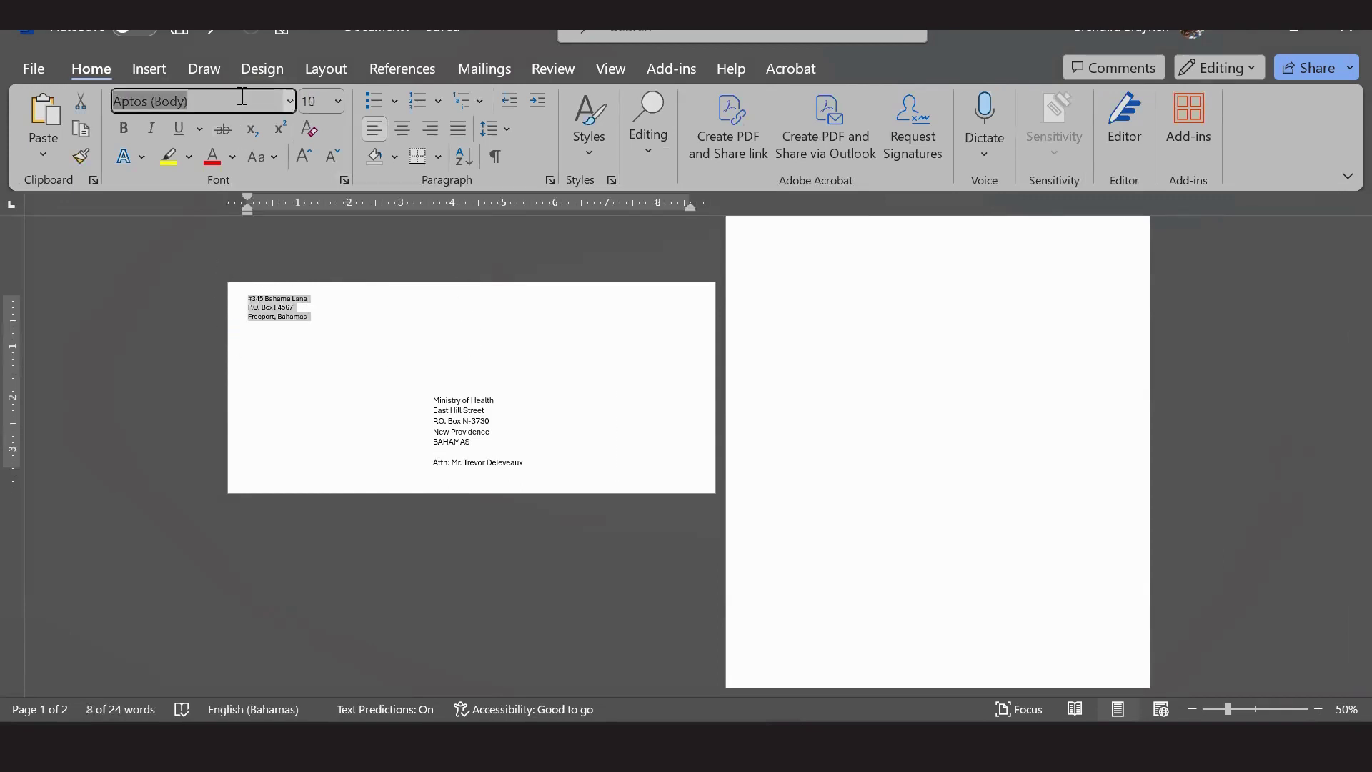
pyautogui.write('Cala')
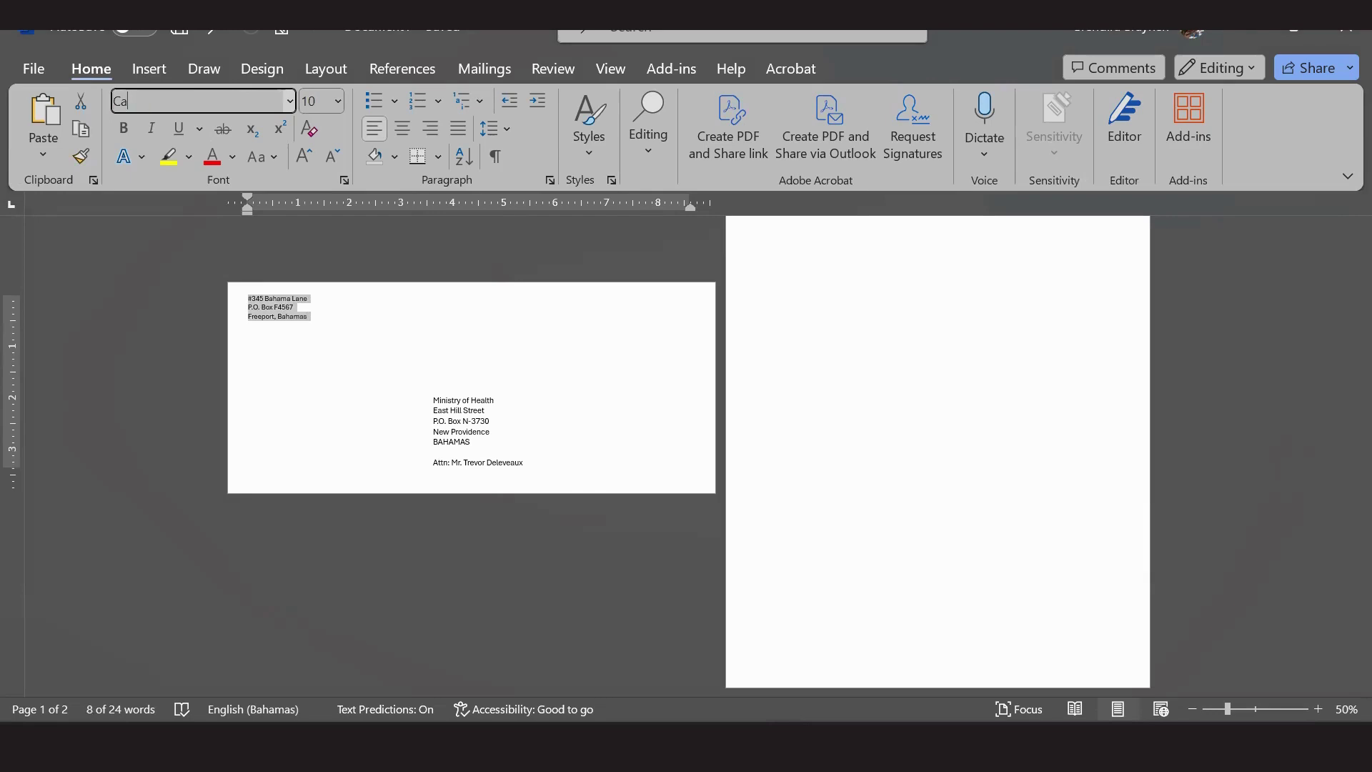
pyautogui.click(292, 100)
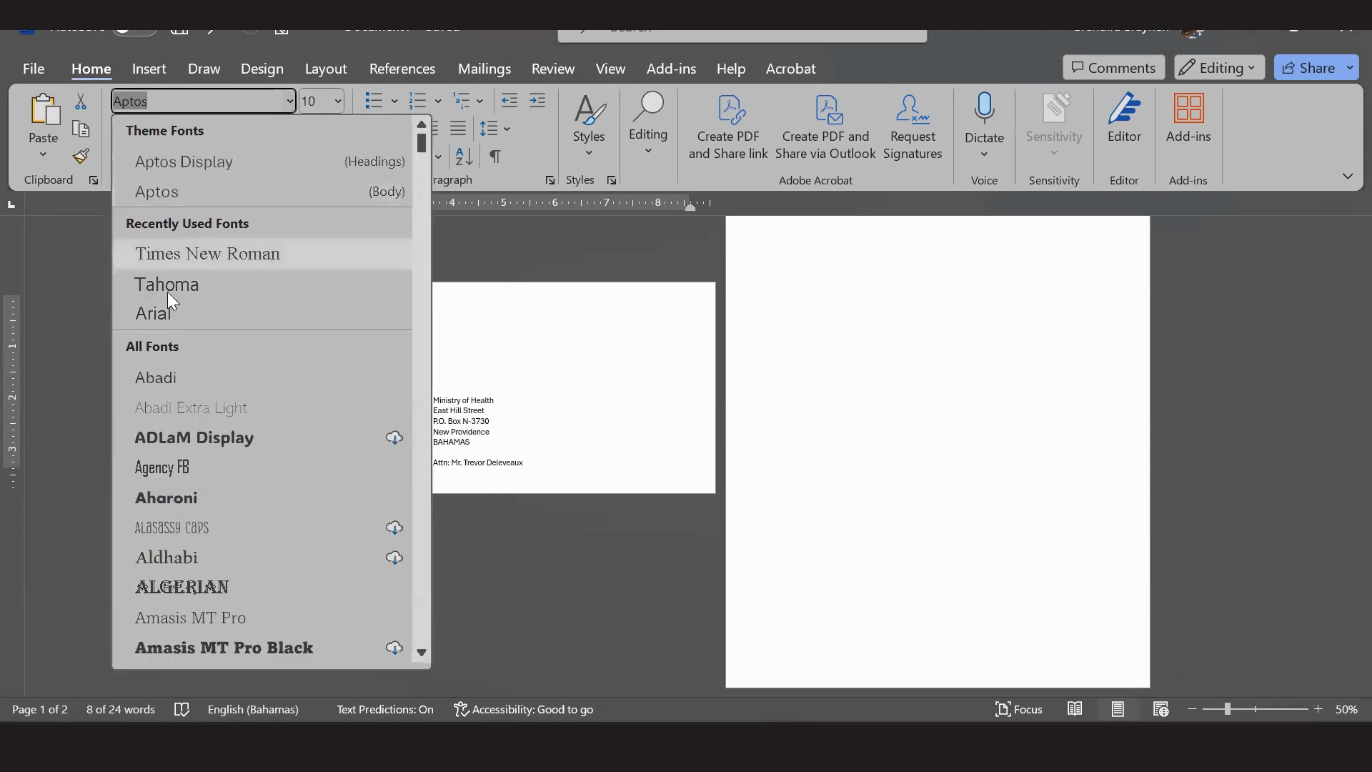
pyautogui.click(172, 315)
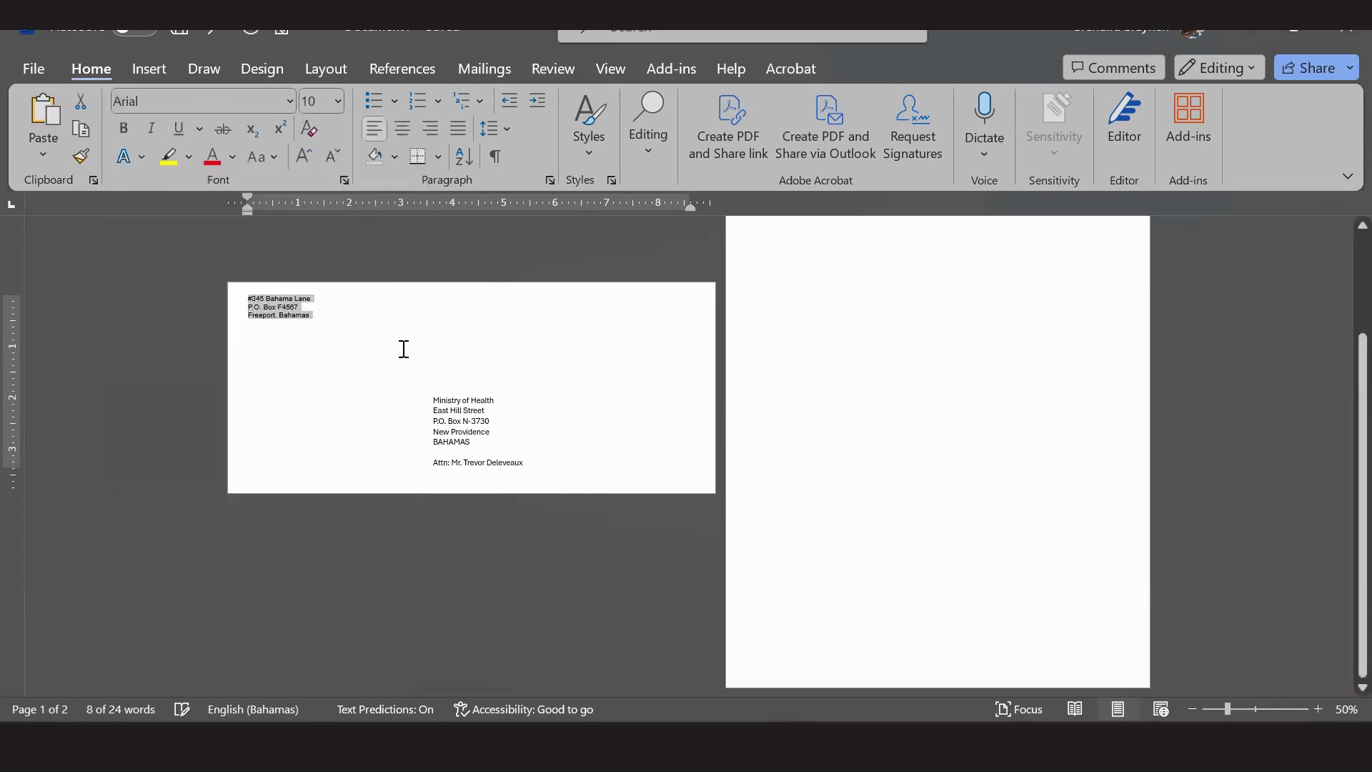
pyautogui.click(339, 101)
pyautogui.click(319, 217)
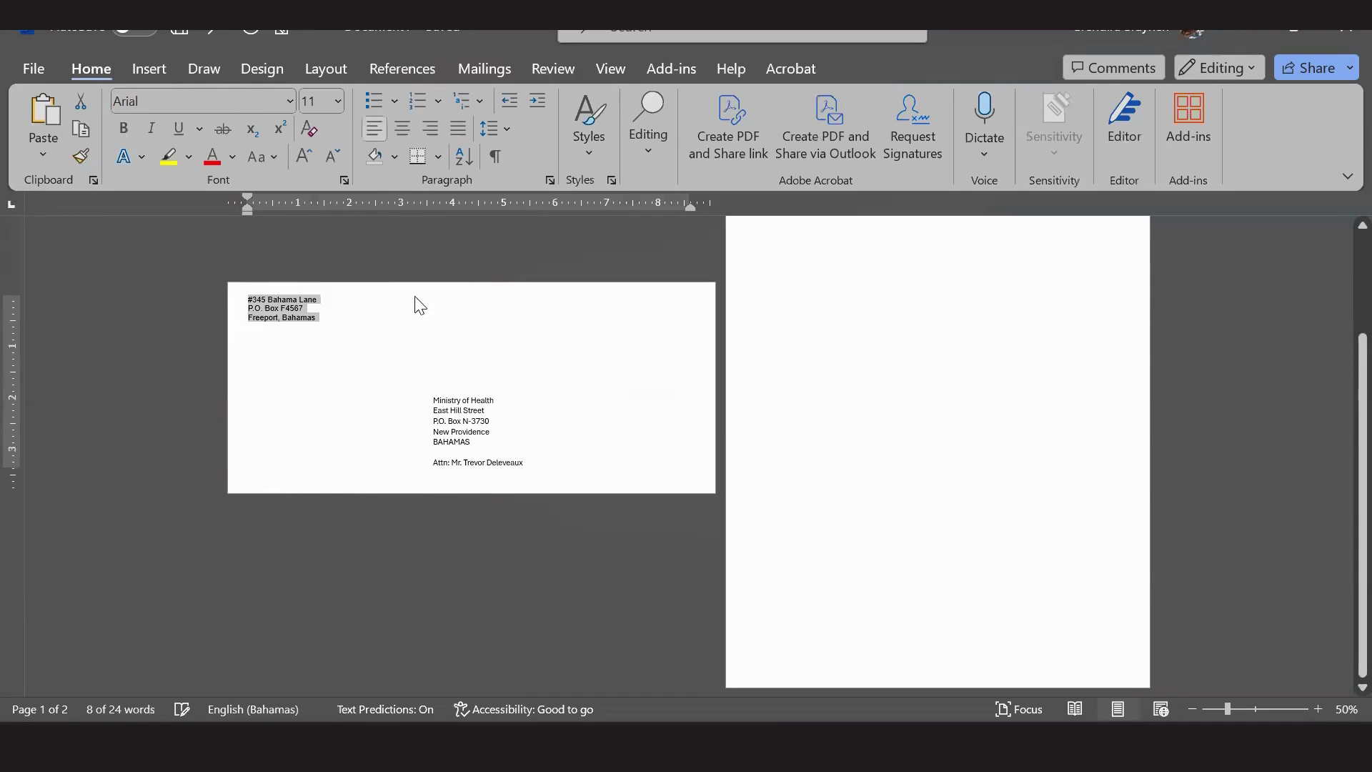
pyautogui.click(484, 462)
# Set the Ministry of Health delivery address to Arial, size 11.
pyautogui.moveTo(527, 462)
pyautogui.mouseDown()
pyautogui.moveTo(419, 385)
pyautogui.moveTo(433, 397)
pyautogui.mouseUp()
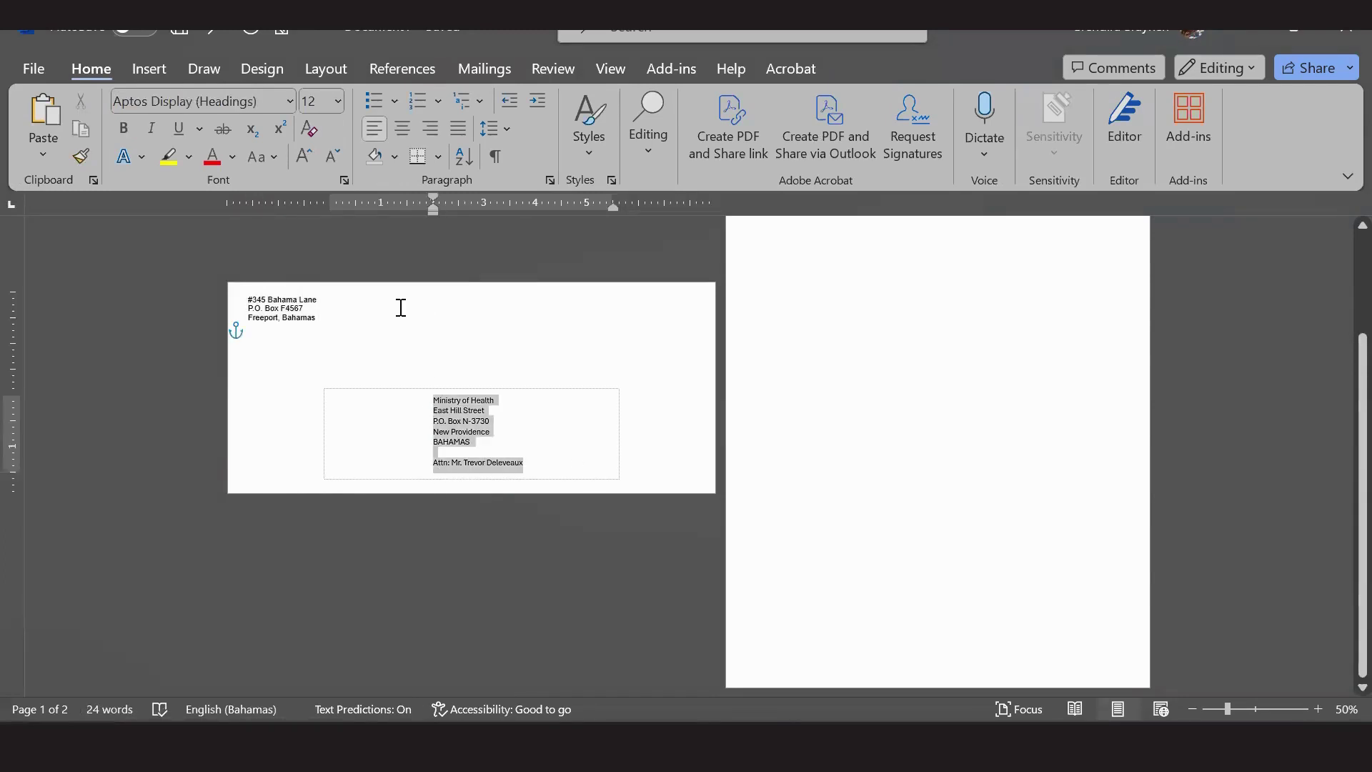
pyautogui.click(290, 101)
pyautogui.click(197, 253)
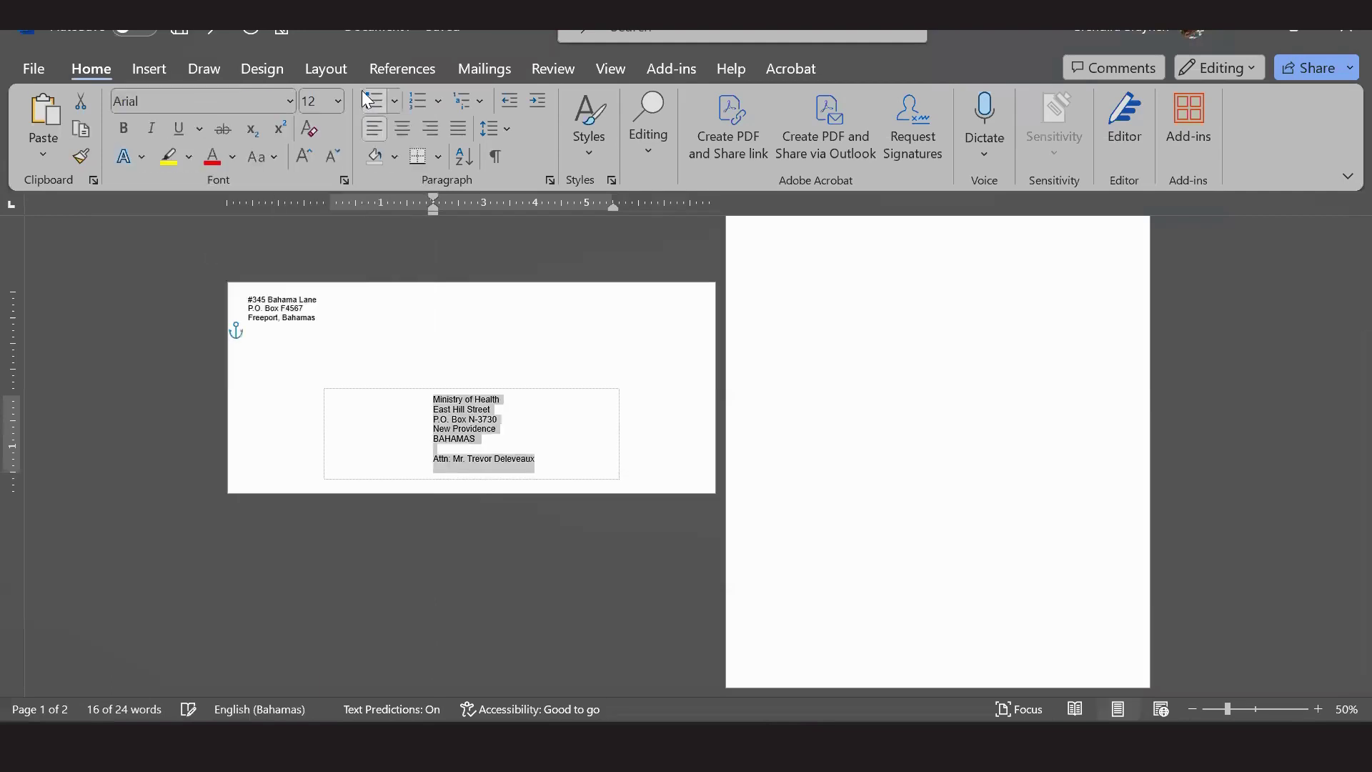
pyautogui.click(339, 101)
pyautogui.click(317, 217)
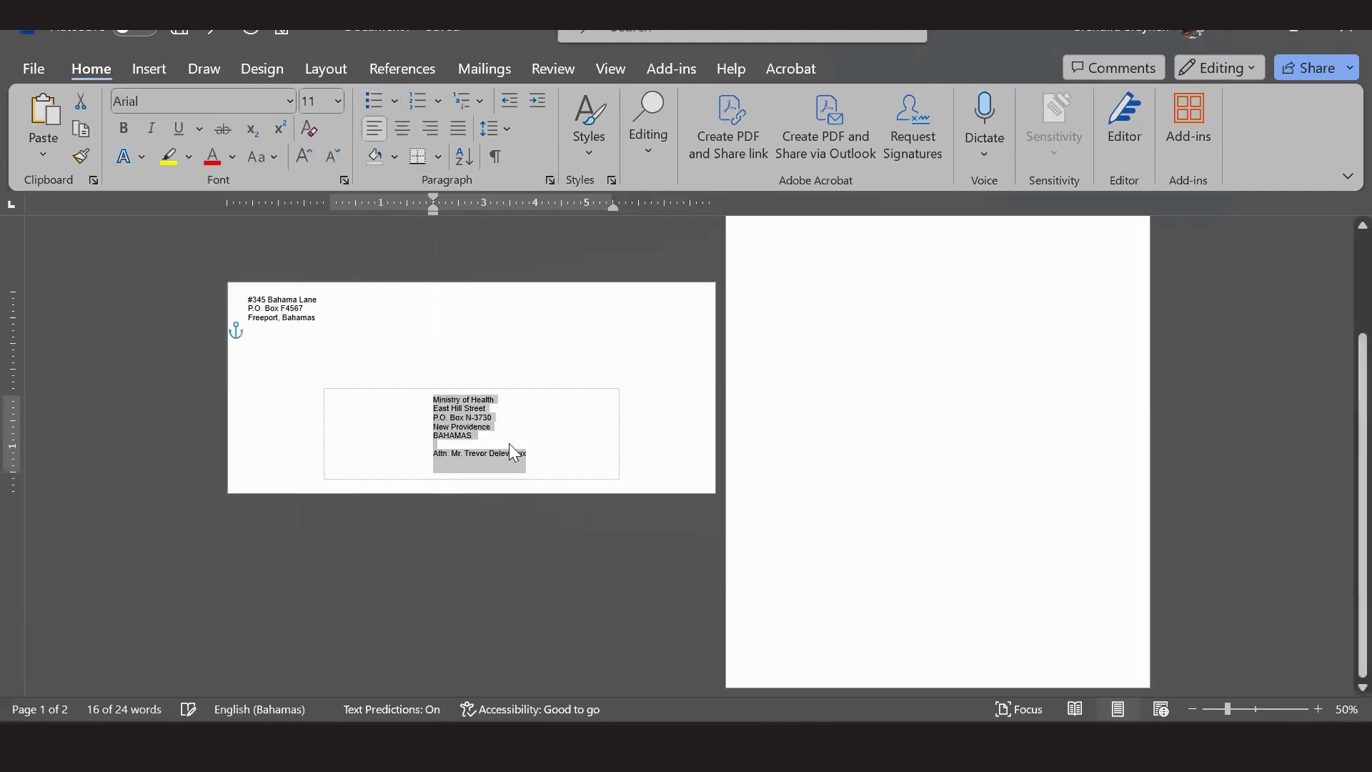
pyautogui.click(577, 353)
# Type SPECIAL DELIVERY in capitals on the line below Freeport, Bahamas.
pyautogui.click(643, 303)
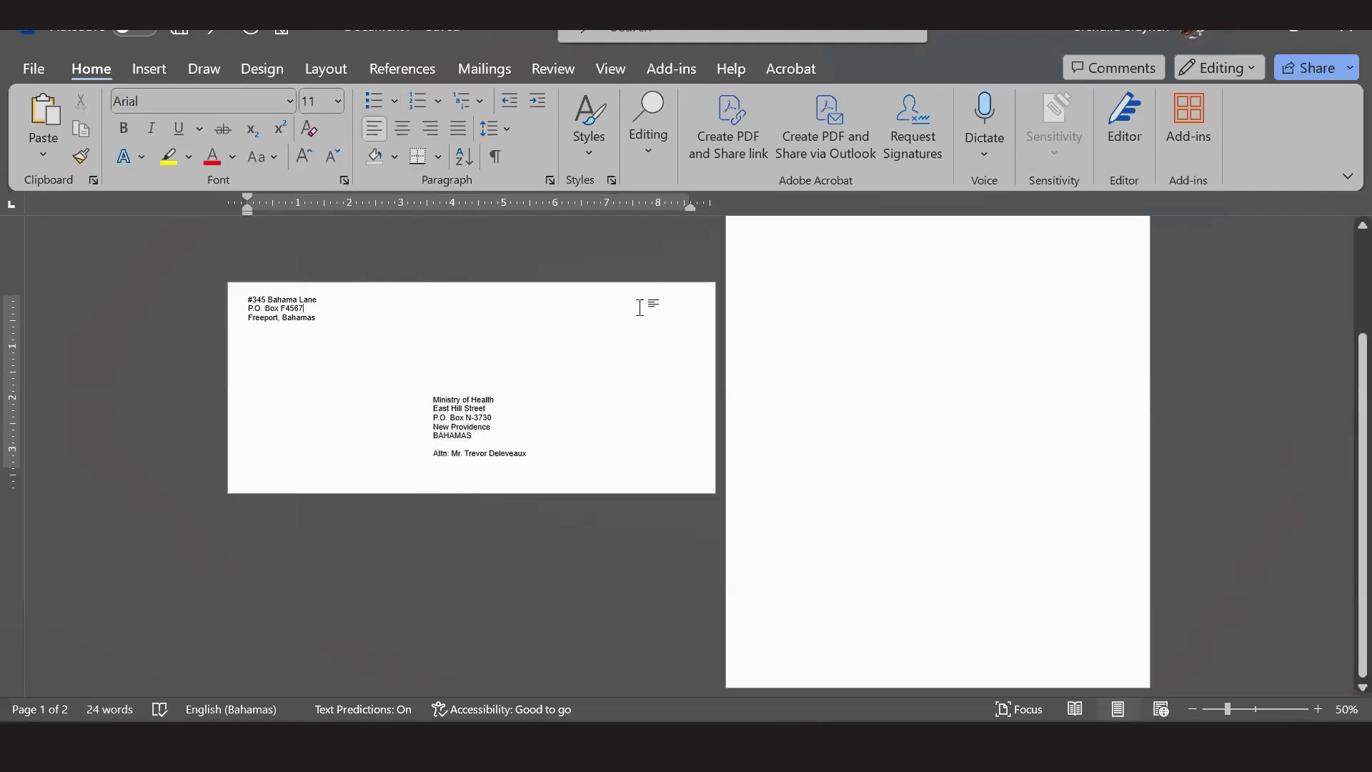
pyautogui.click(669, 338)
pyautogui.click(337, 322)
pyautogui.press('capslock')
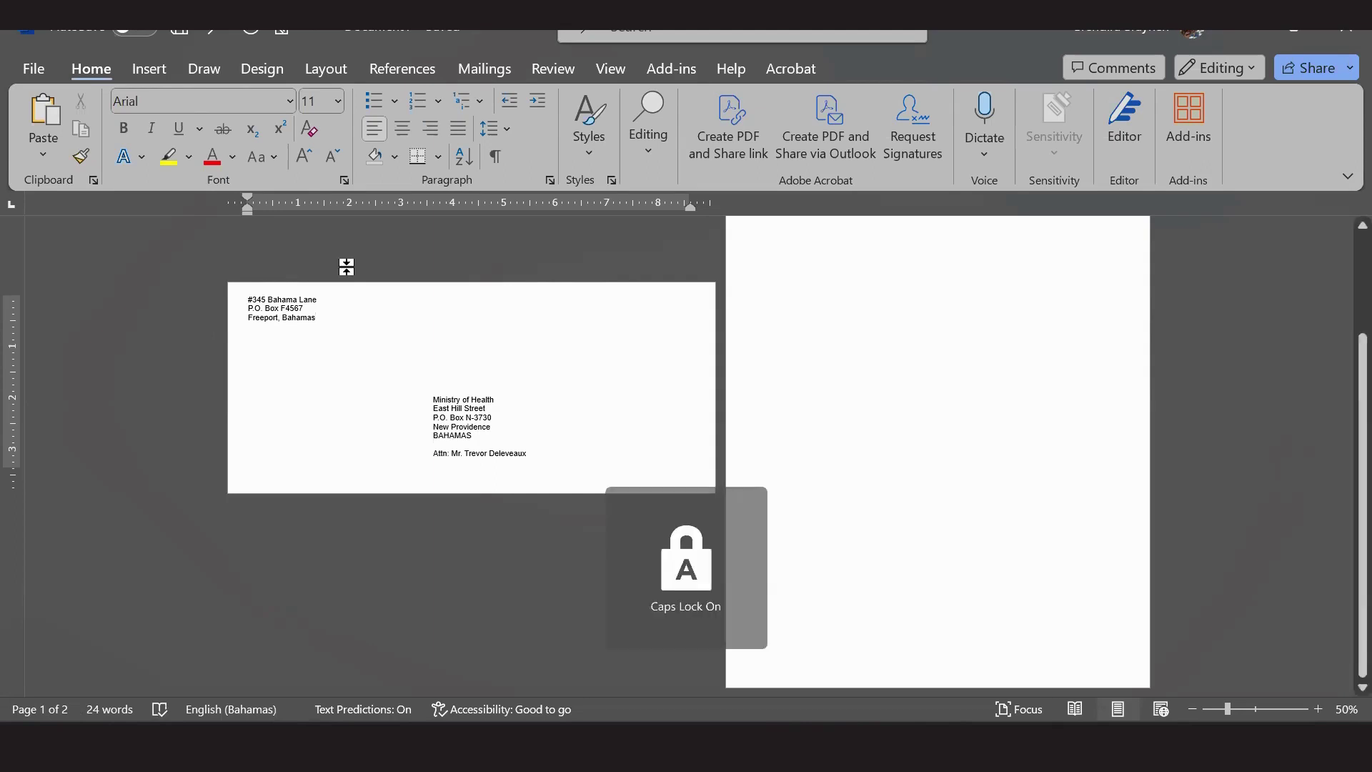
pyautogui.write('SPECIAL DELIVERY')
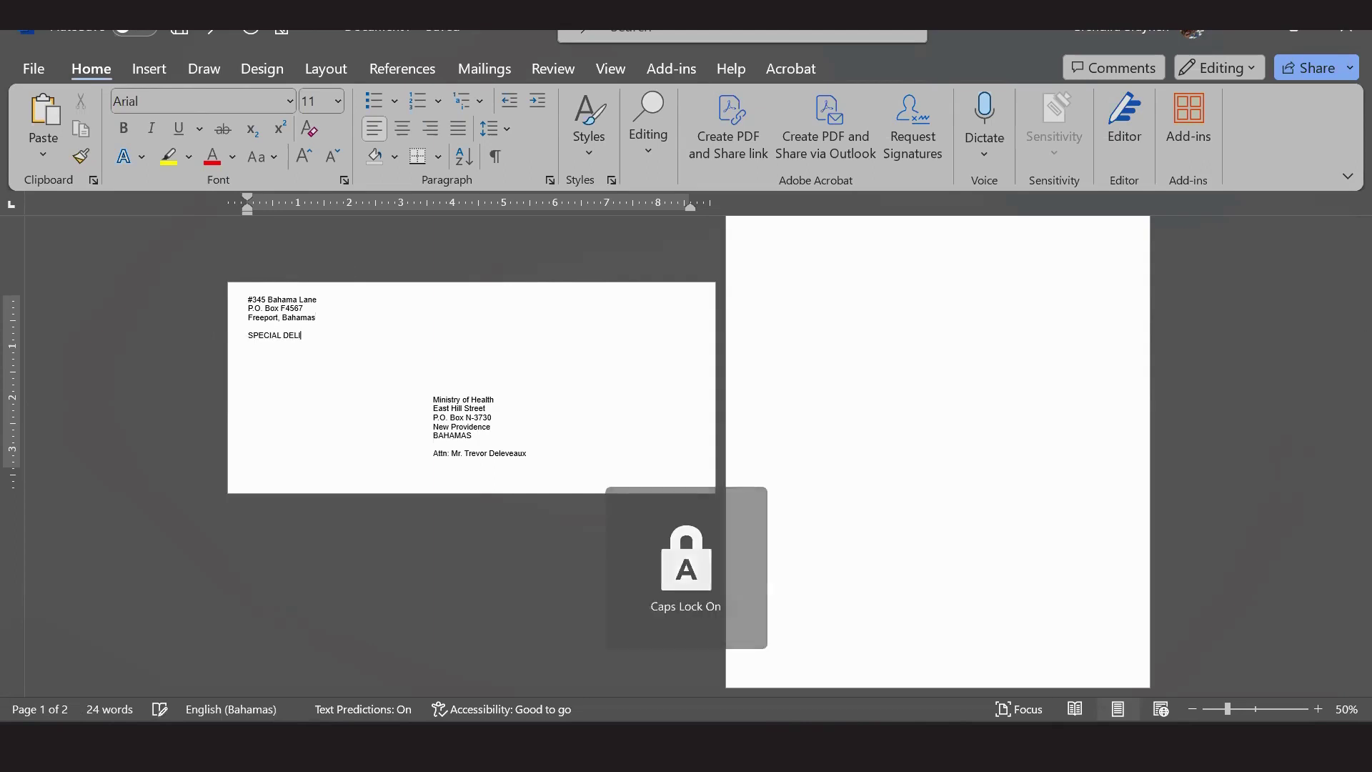
pyautogui.press('capslock')
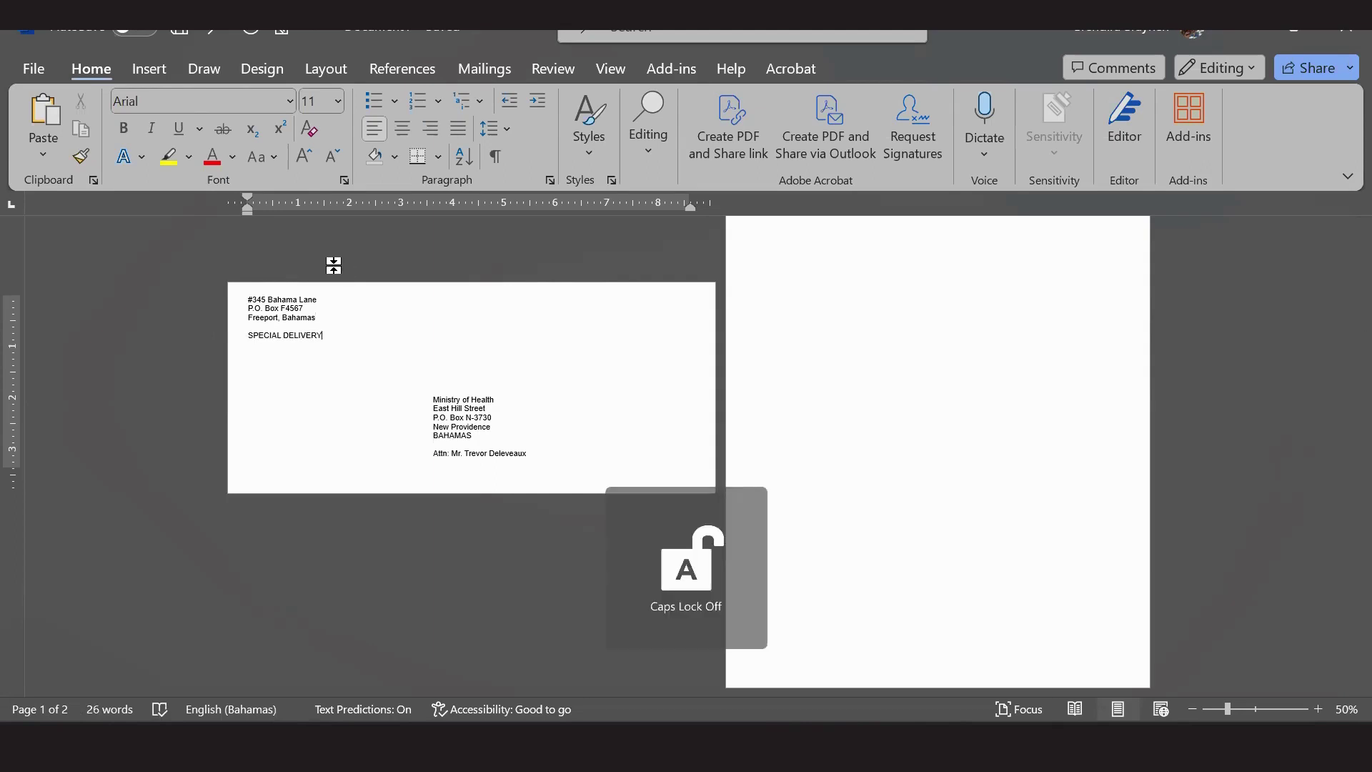
pyautogui.click(696, 416)
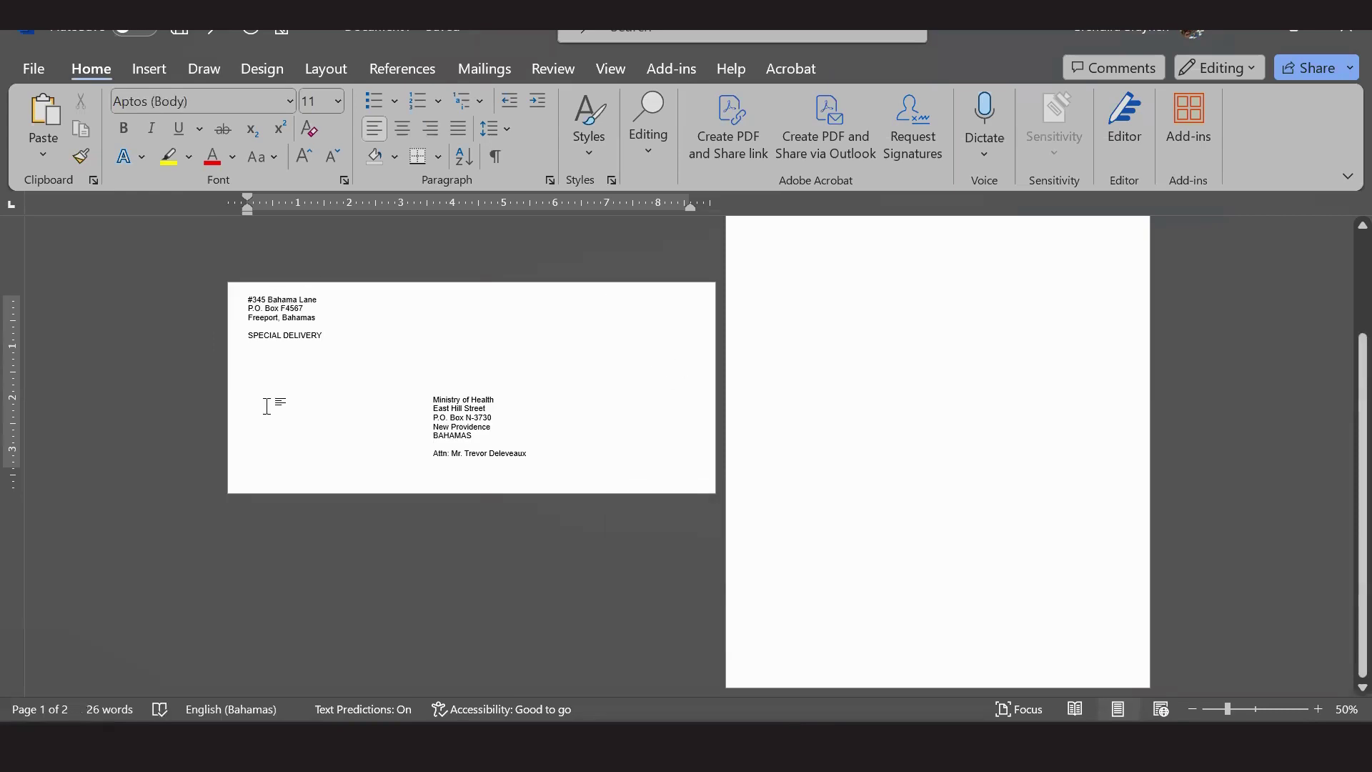
pyautogui.click(993, 349)
pyautogui.scroll(1, 915, 468)
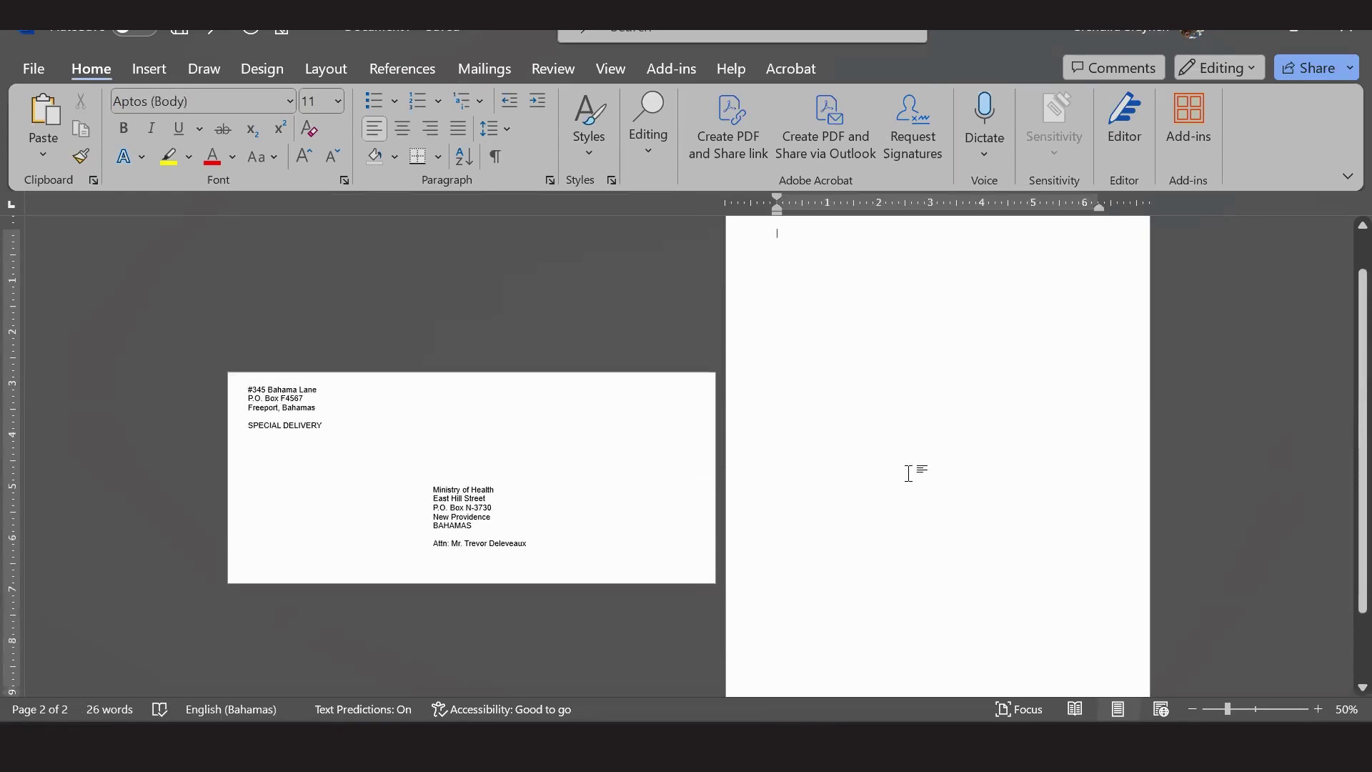
pyautogui.scroll(-2, 996, 395)
pyautogui.scroll(2, 961, 421)
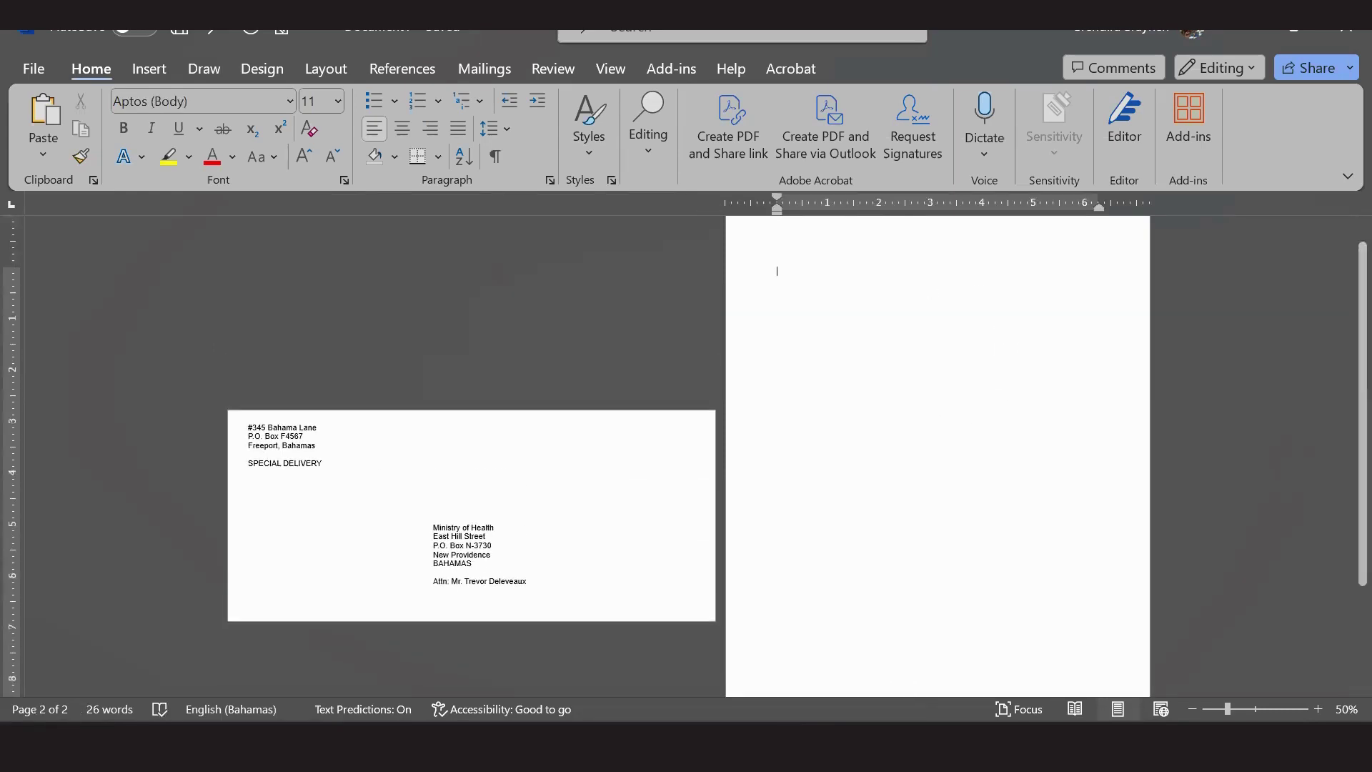
pyautogui.scroll(-3, 1237, 438)
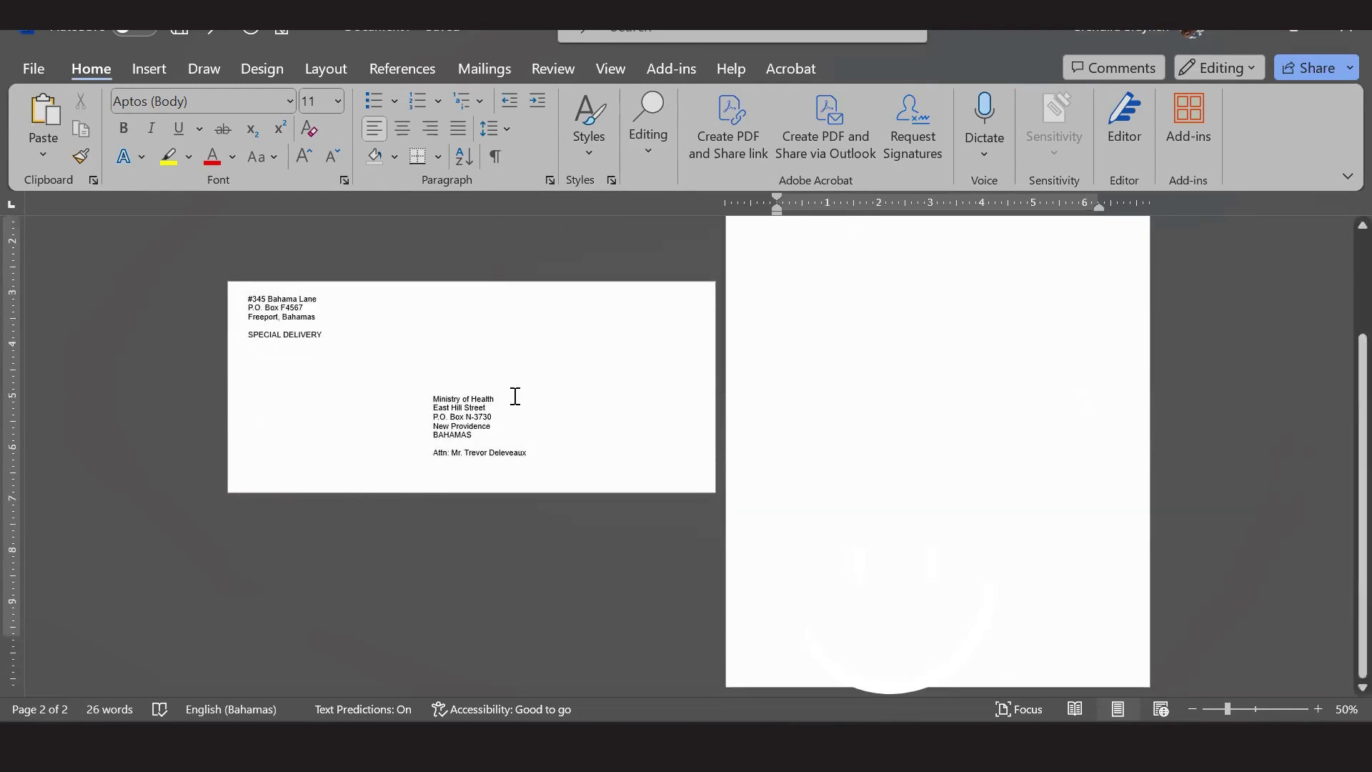
# Print the 9.5" x 4.13" envelope document with the Microsoft Print to PDF printer.
pyautogui.click(36, 69)
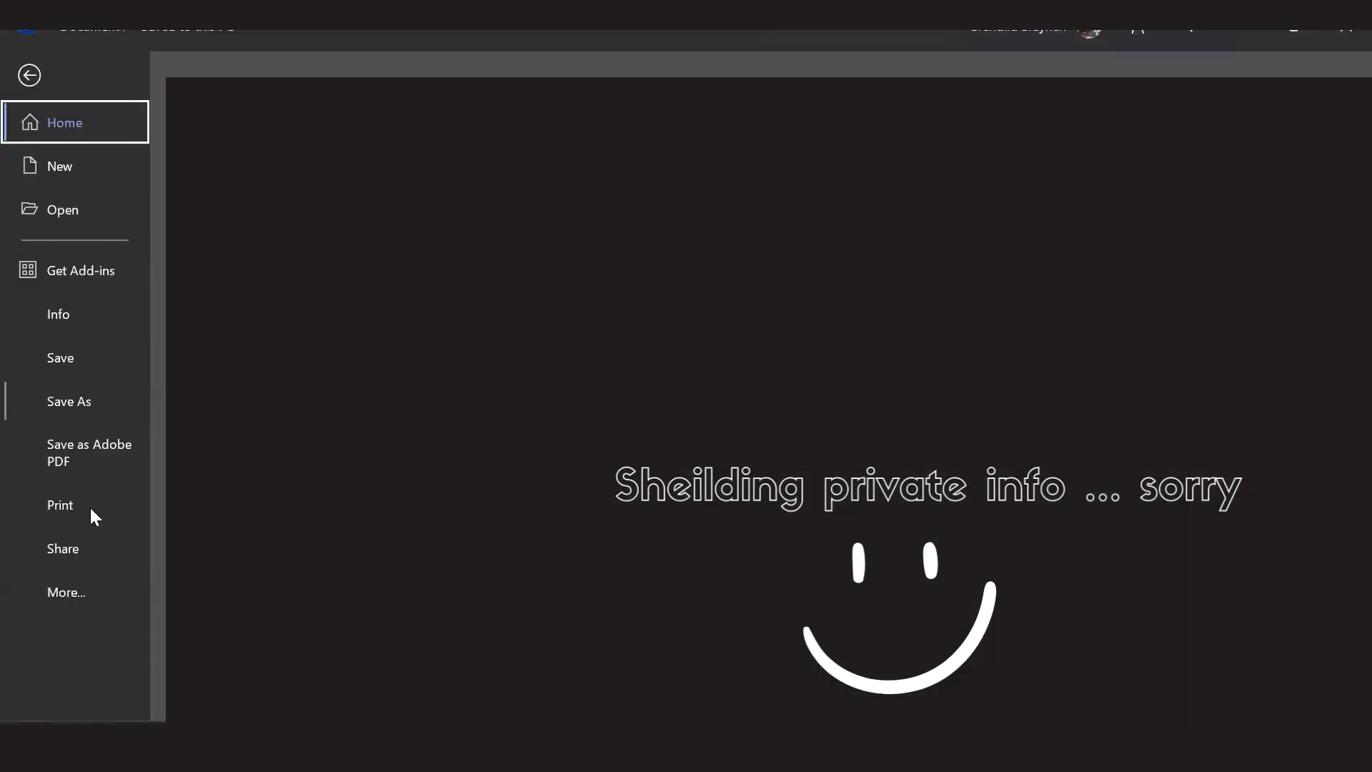
pyautogui.click(100, 507)
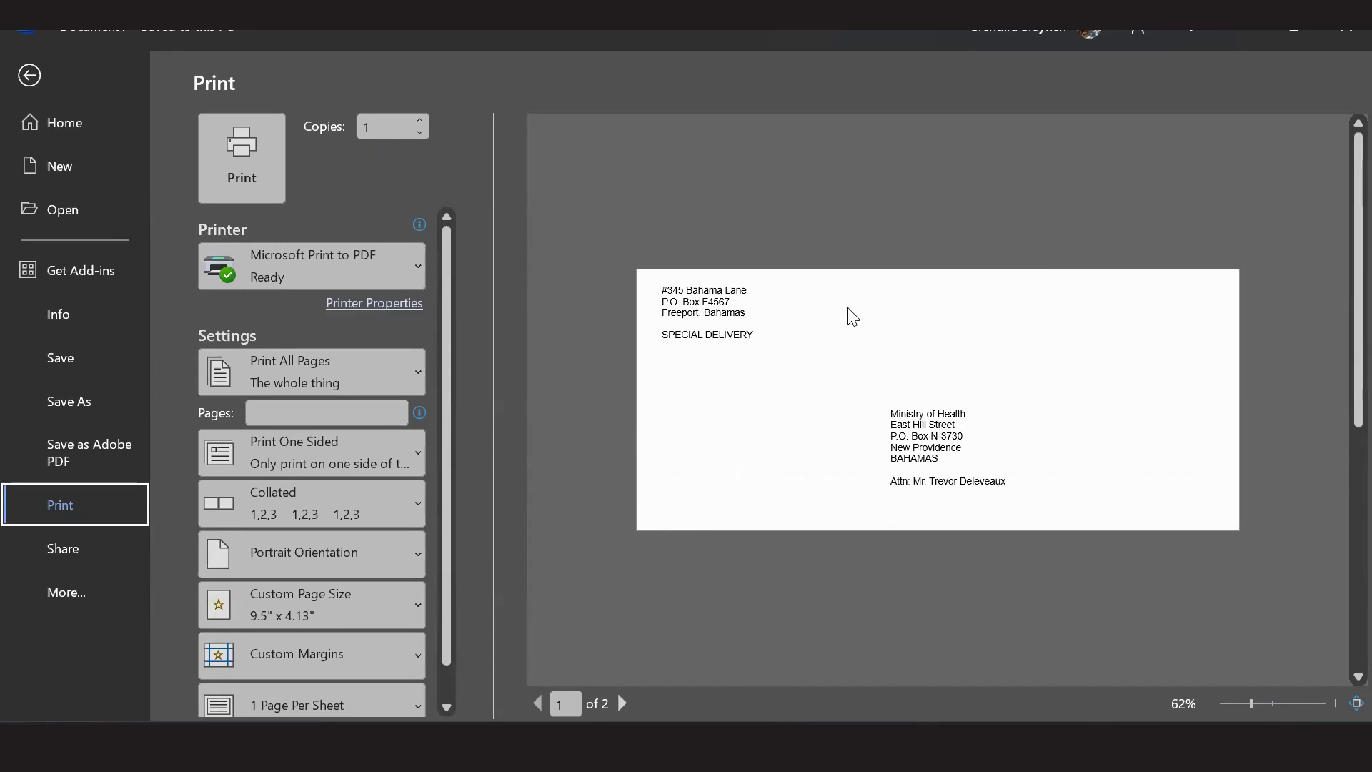
pyautogui.click(277, 185)
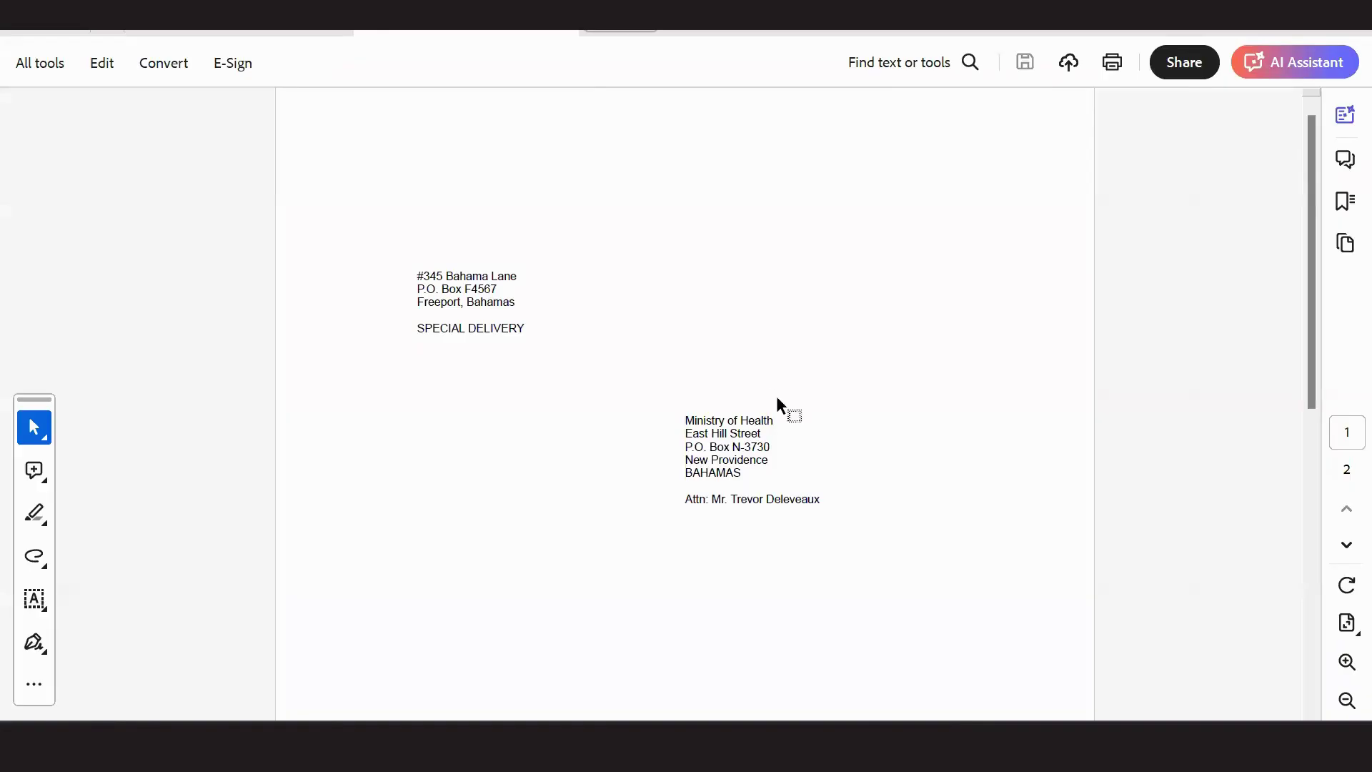
# Zoom out to view the whole printed envelope PDF.
pyautogui.scroll(-5, 828, 350)
pyautogui.scroll(5, 827, 350)
pyautogui.click(1338, 684)
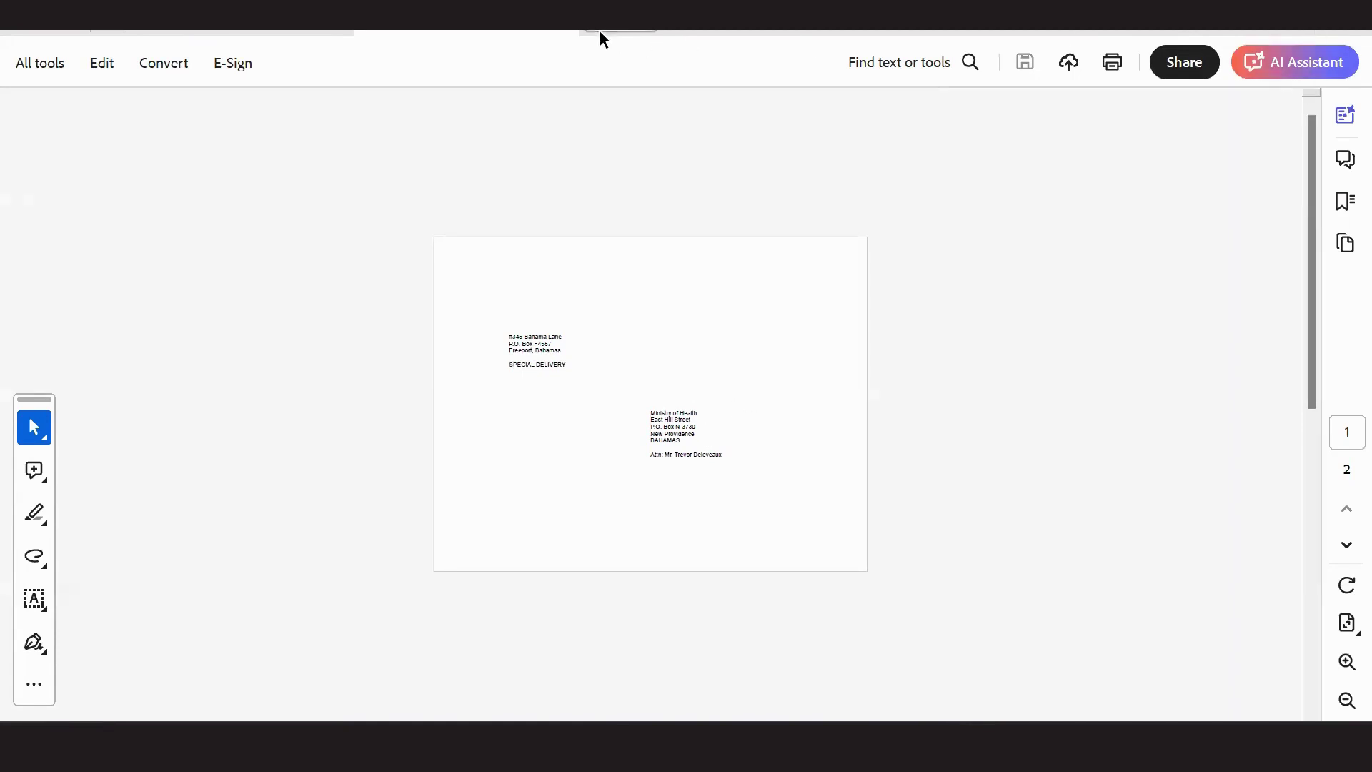
# Switch to the exam paper and scroll to the Edible Bahamian Fish & Shellfish list on page 4.
pyautogui.click(162, 30)
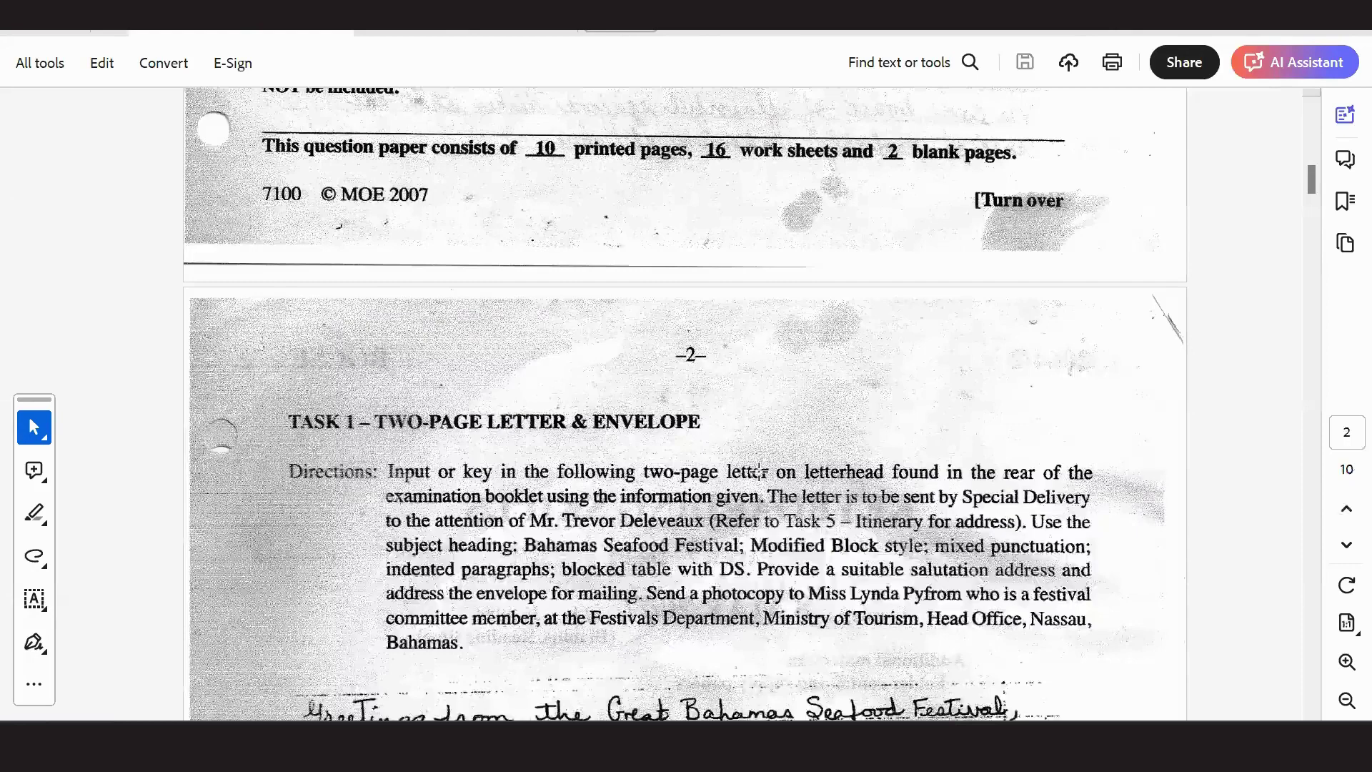
pyautogui.scroll(-5, 759, 471)
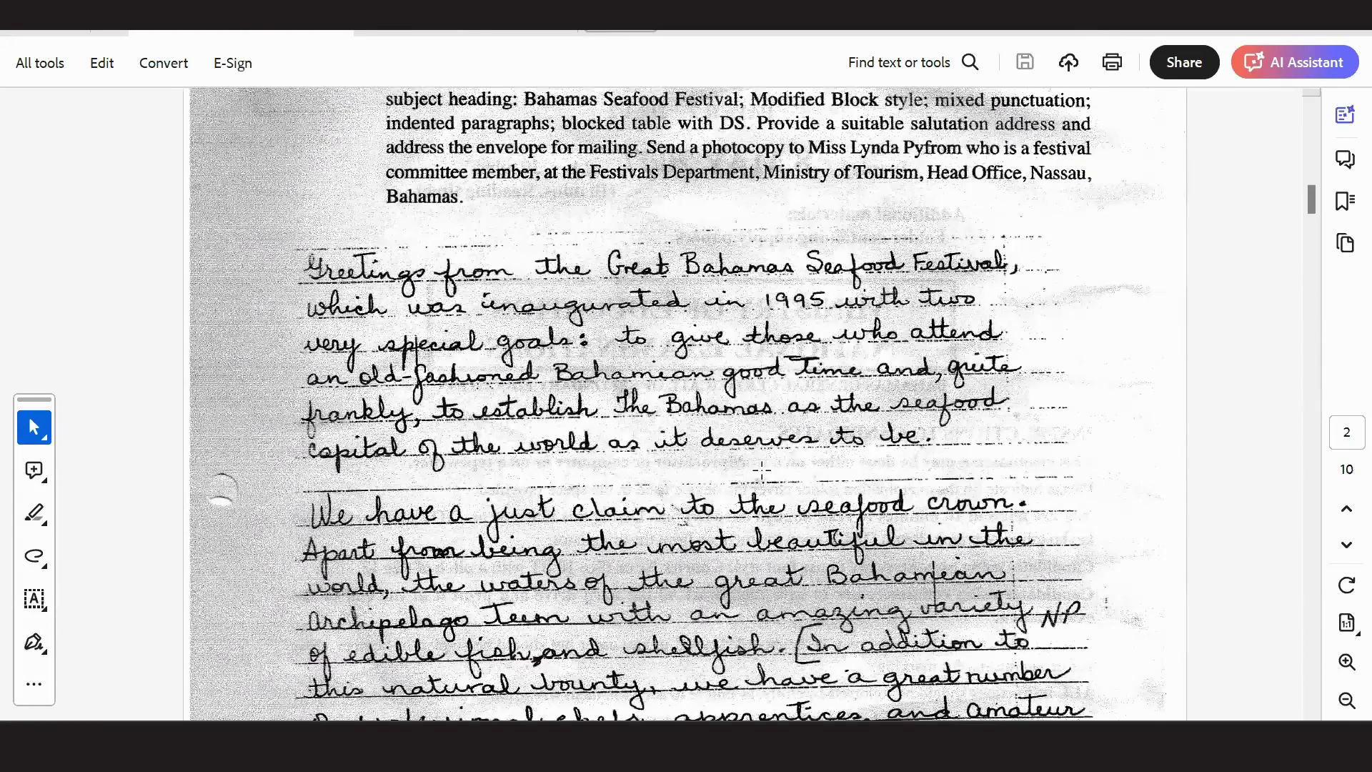
pyautogui.scroll(-10, 762, 472)
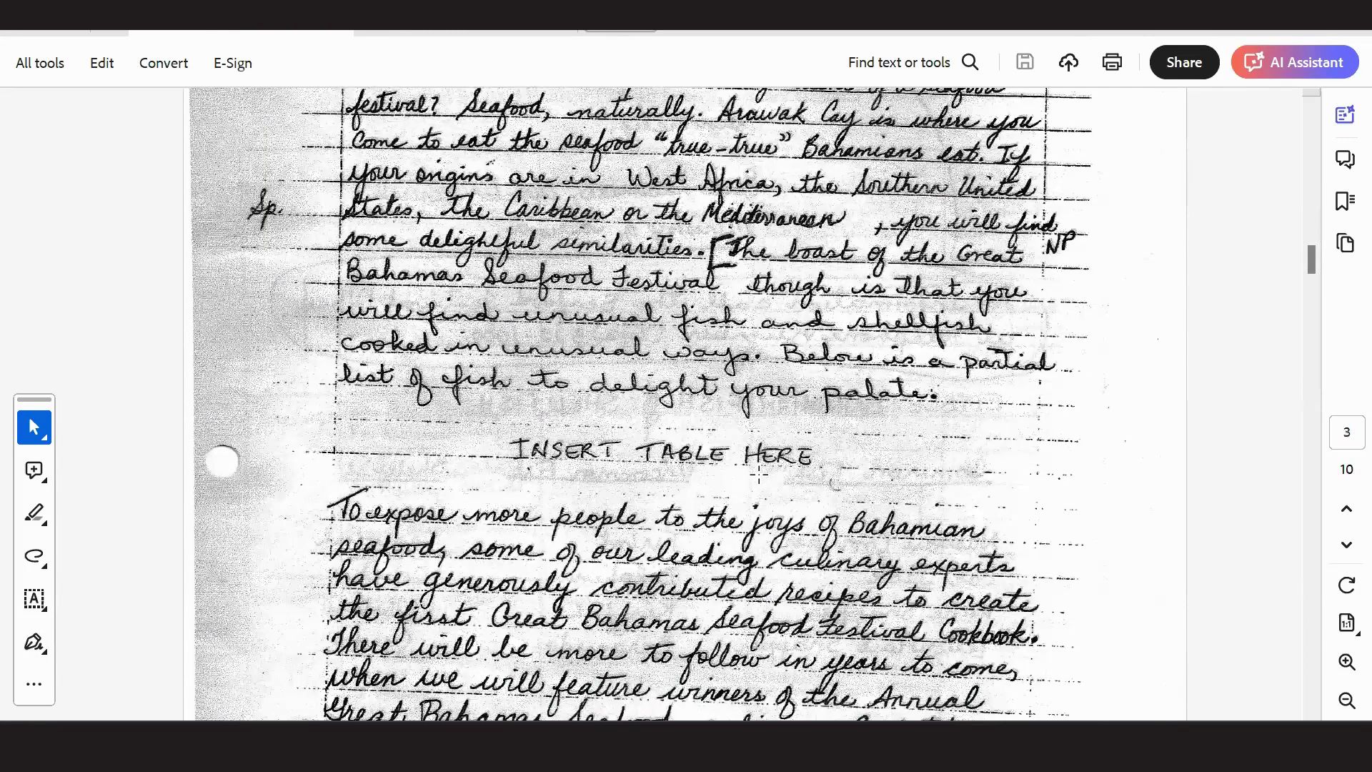
pyautogui.scroll(-10, 759, 474)
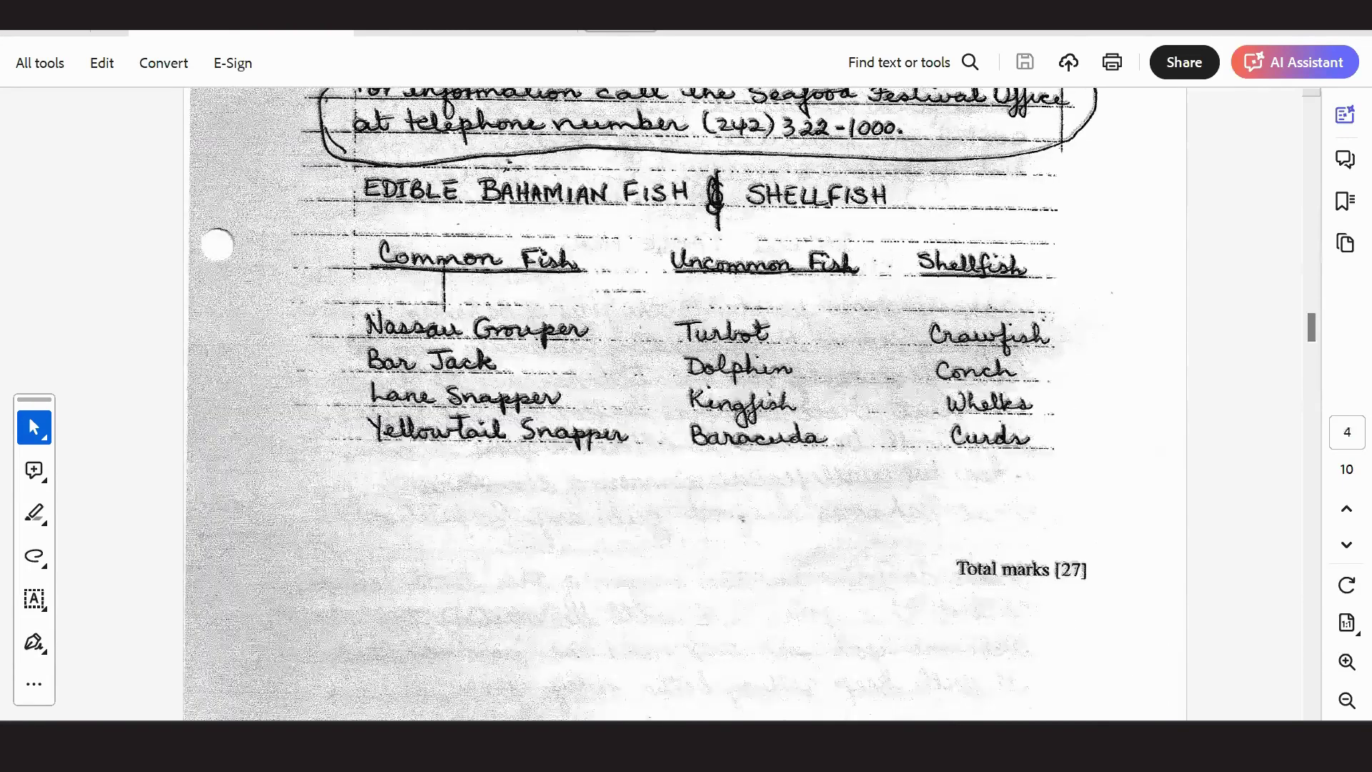